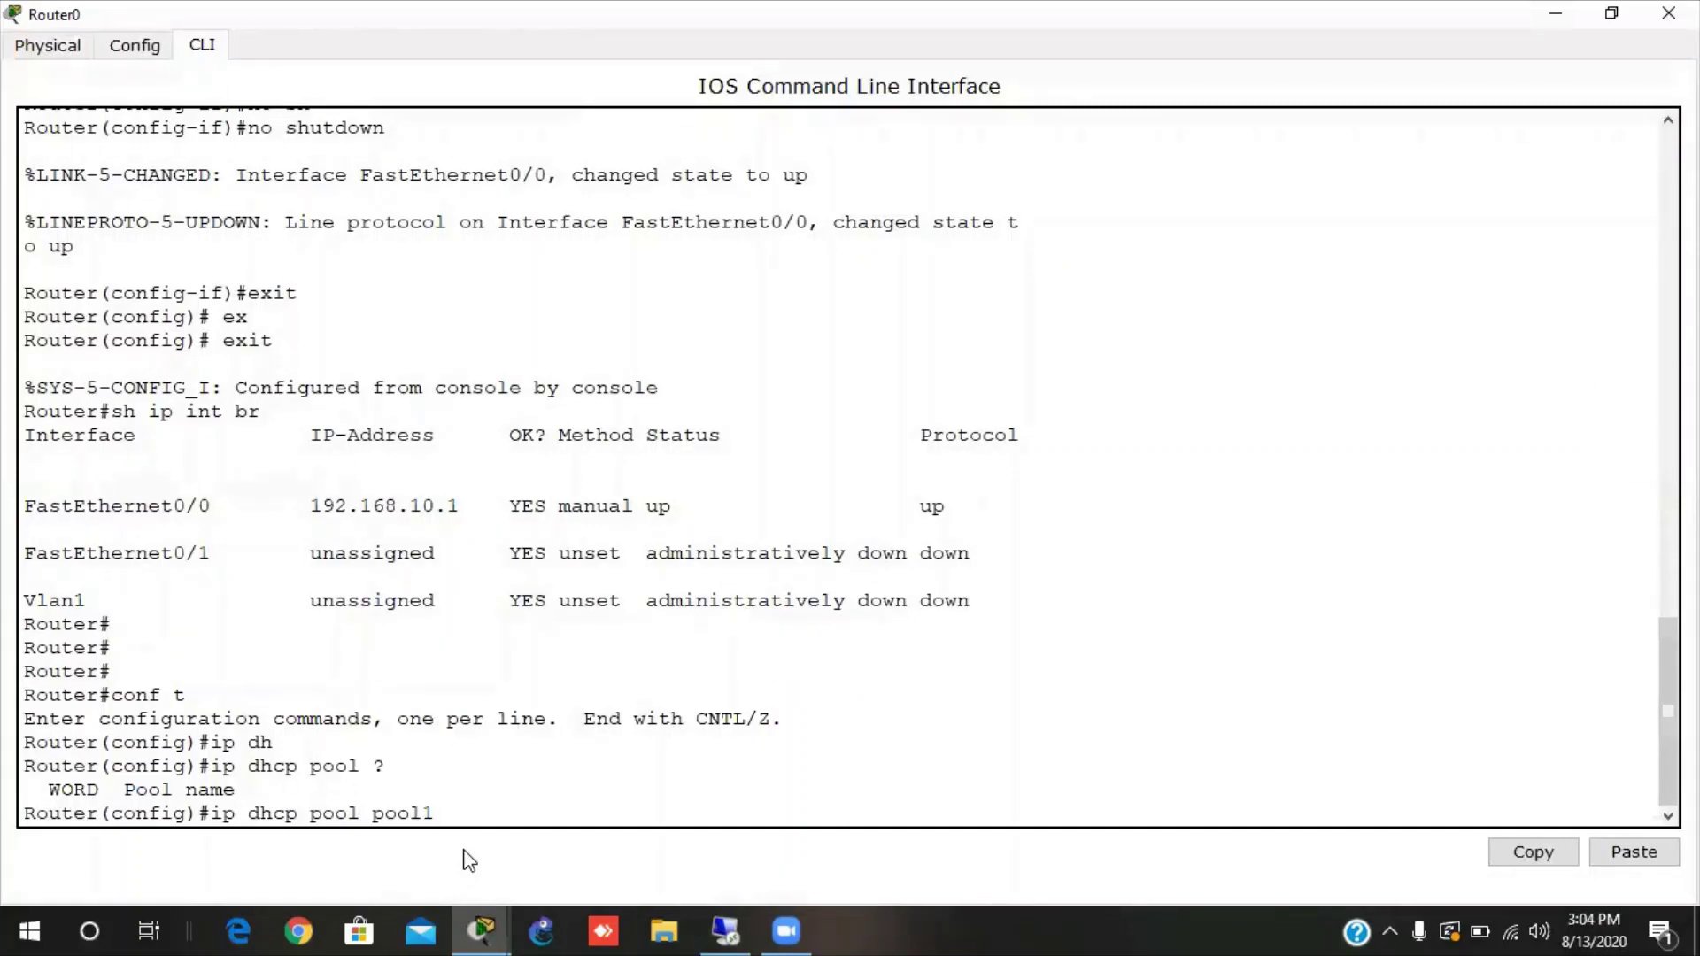
Create the DHCP pool pool1 on Router0 and assign it the network 192.168.10.0 with mask 255.255.255.0.
{"action": "type", "text": "1"}
{"action": "key", "text": "Return"}
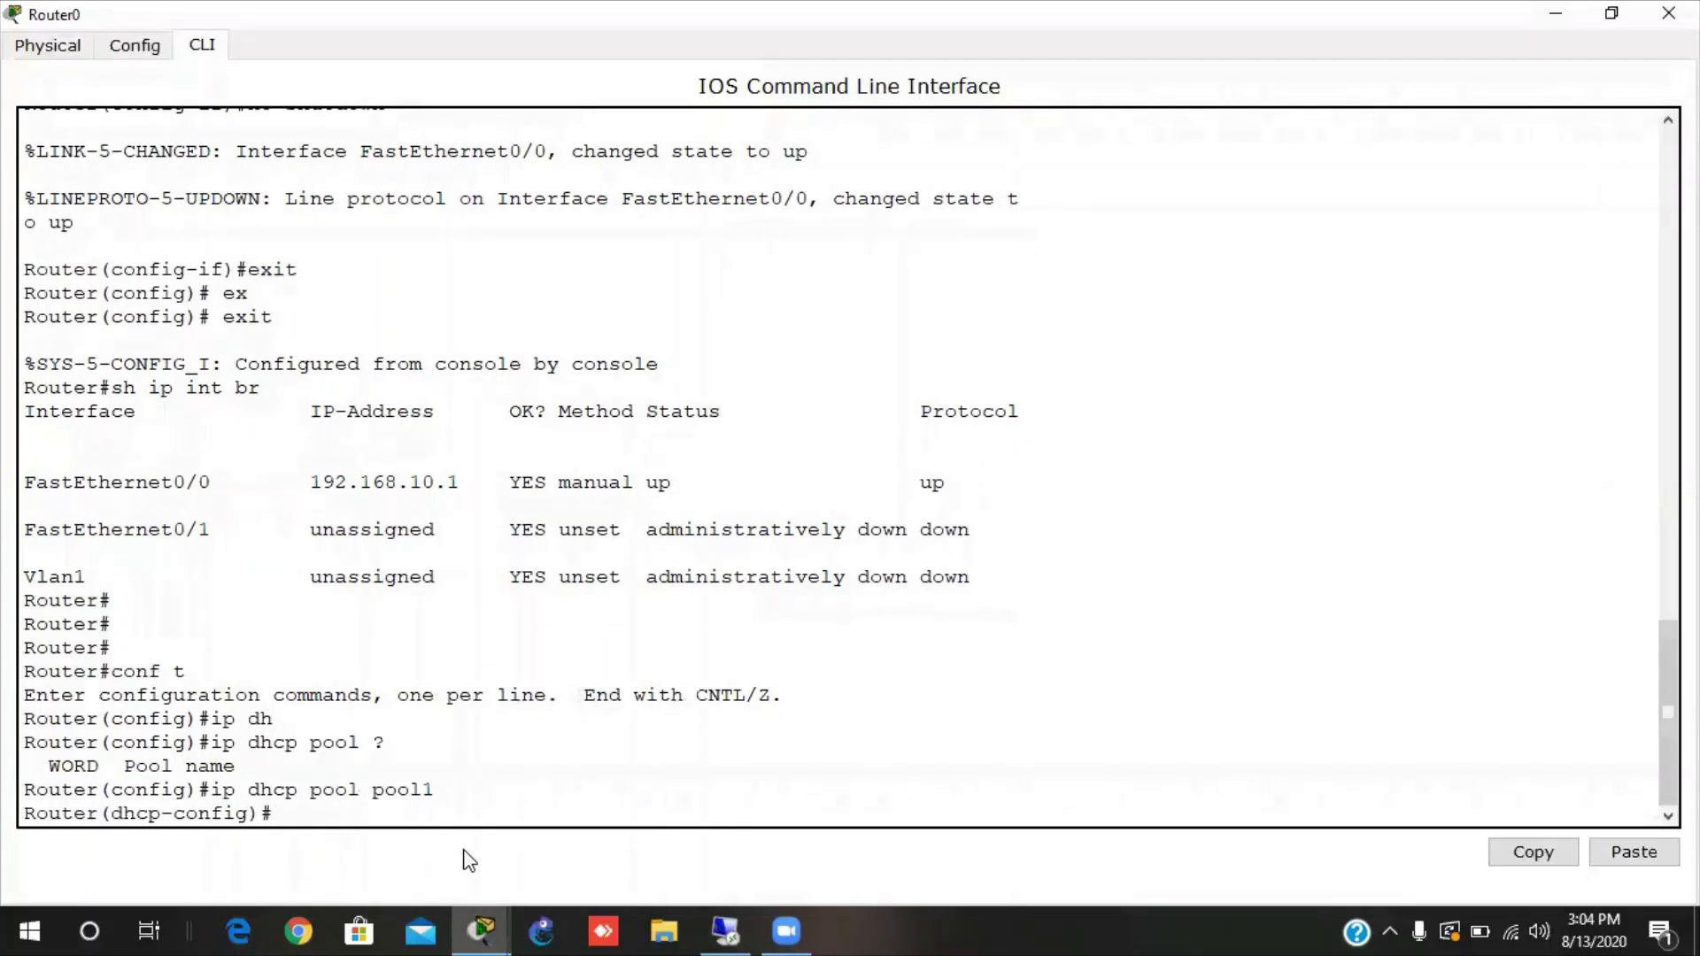
{"action": "type", "text": "net"}
{"action": "key", "text": "Tab"}
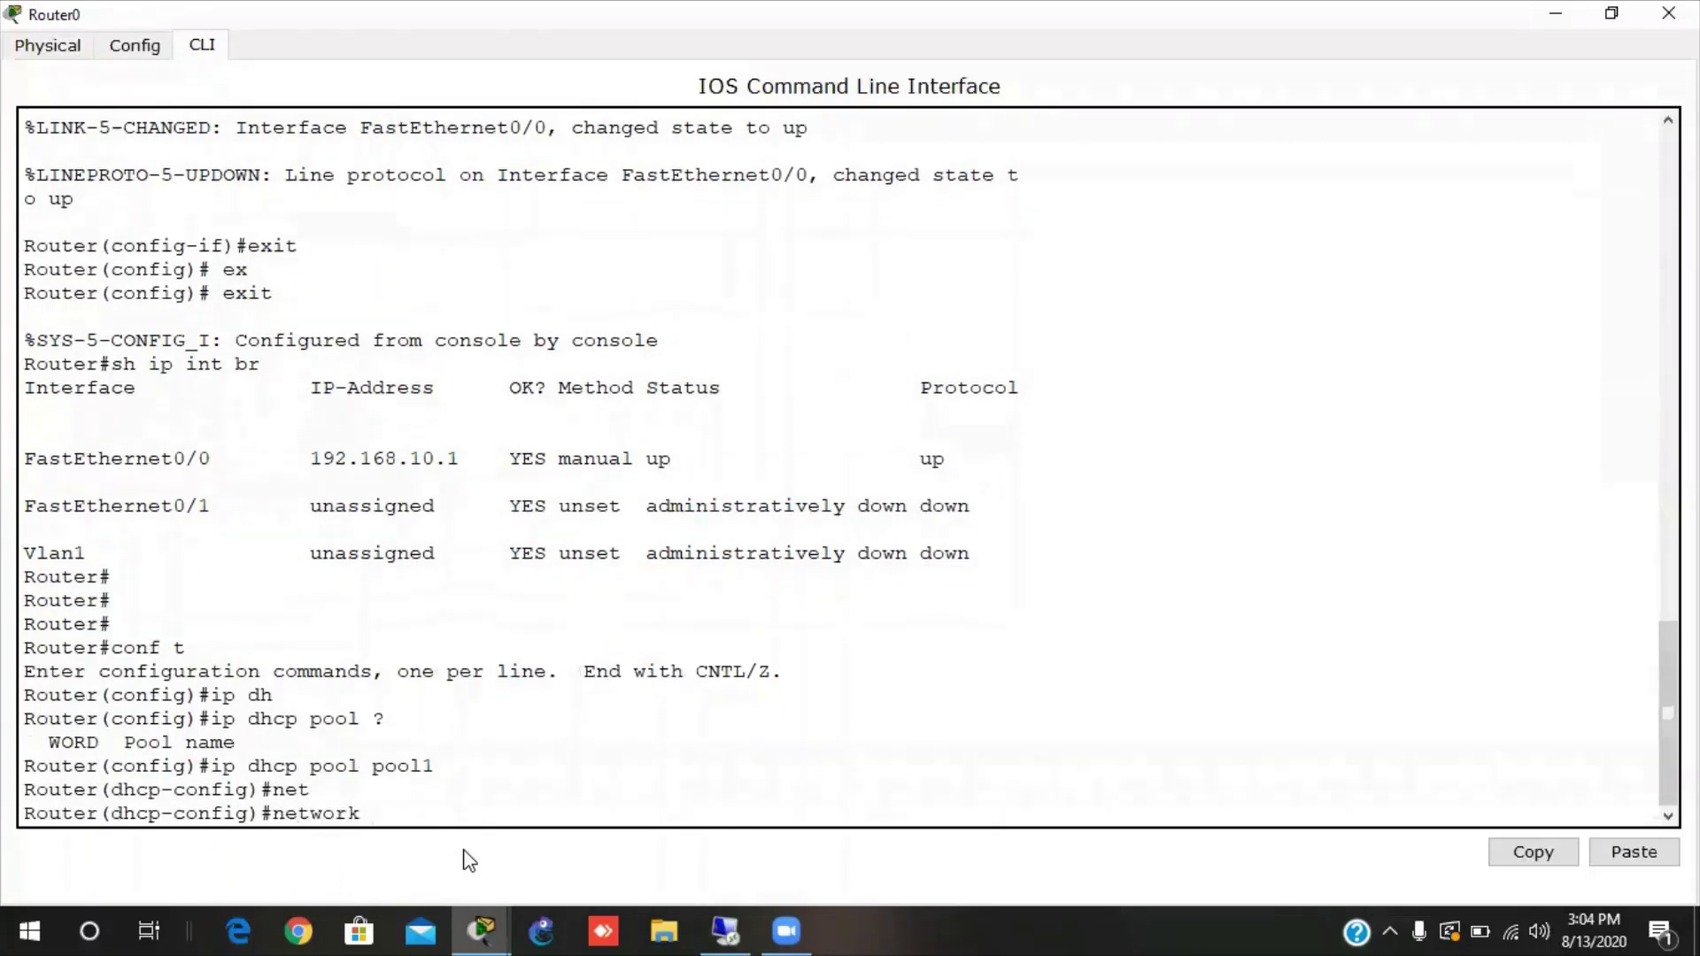
{"action": "type", "text": "192.168.10.0 255.255.255.0"}
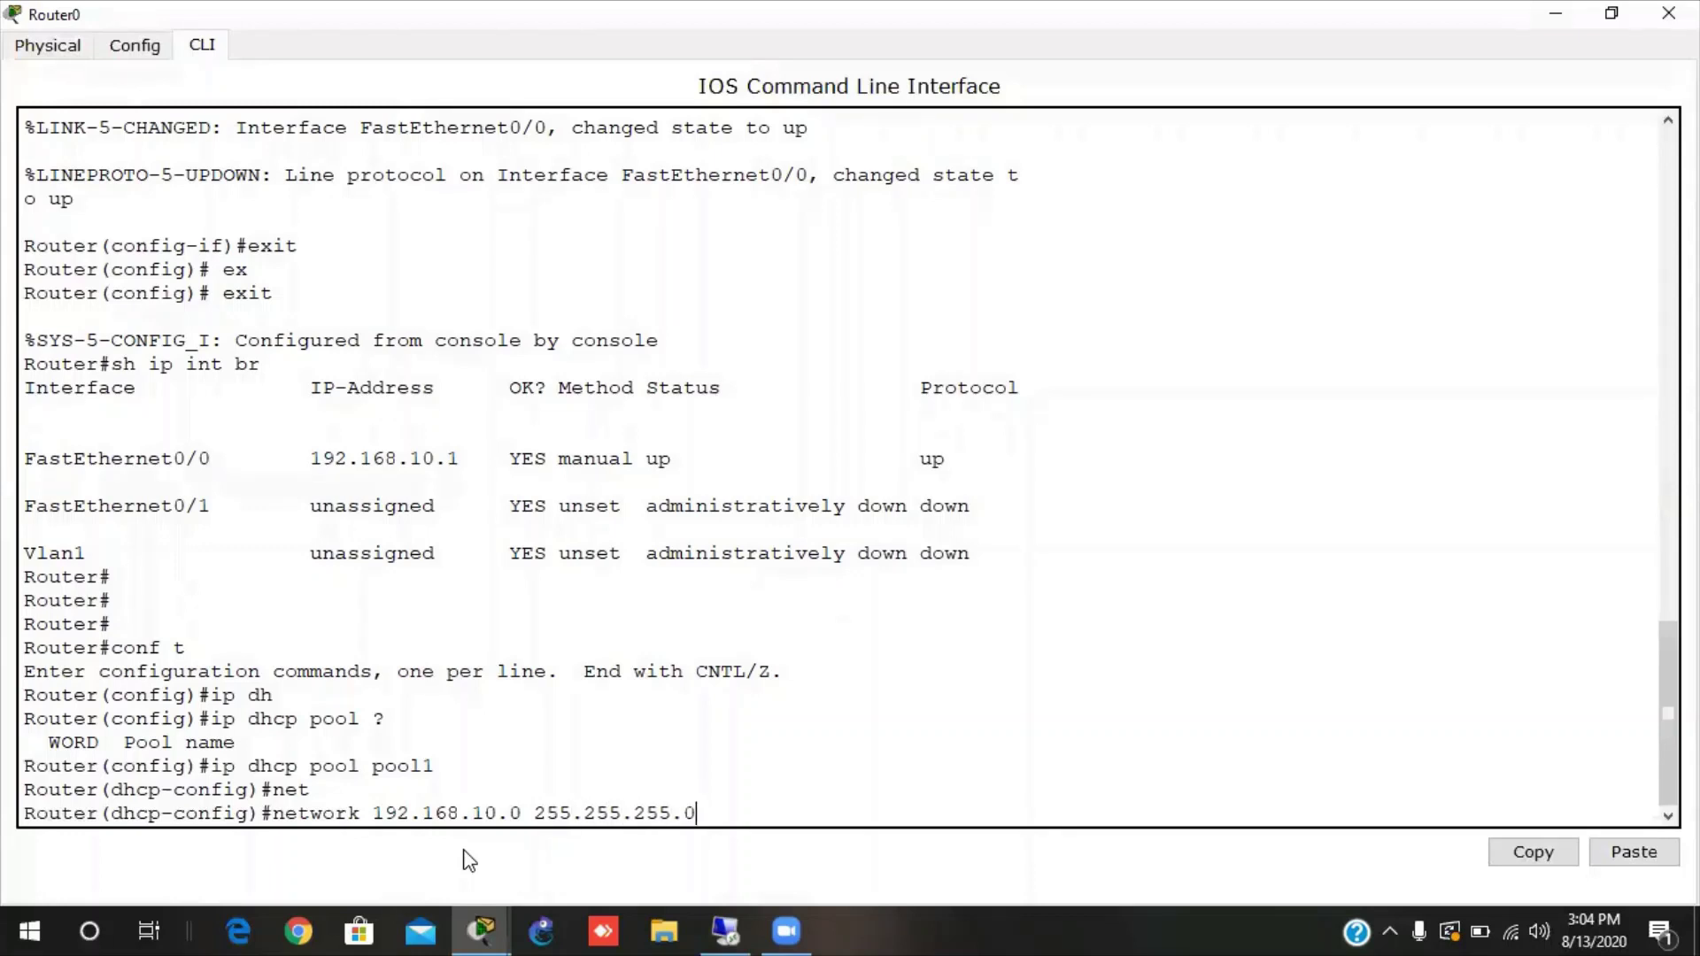
{"action": "key", "text": "Return"}
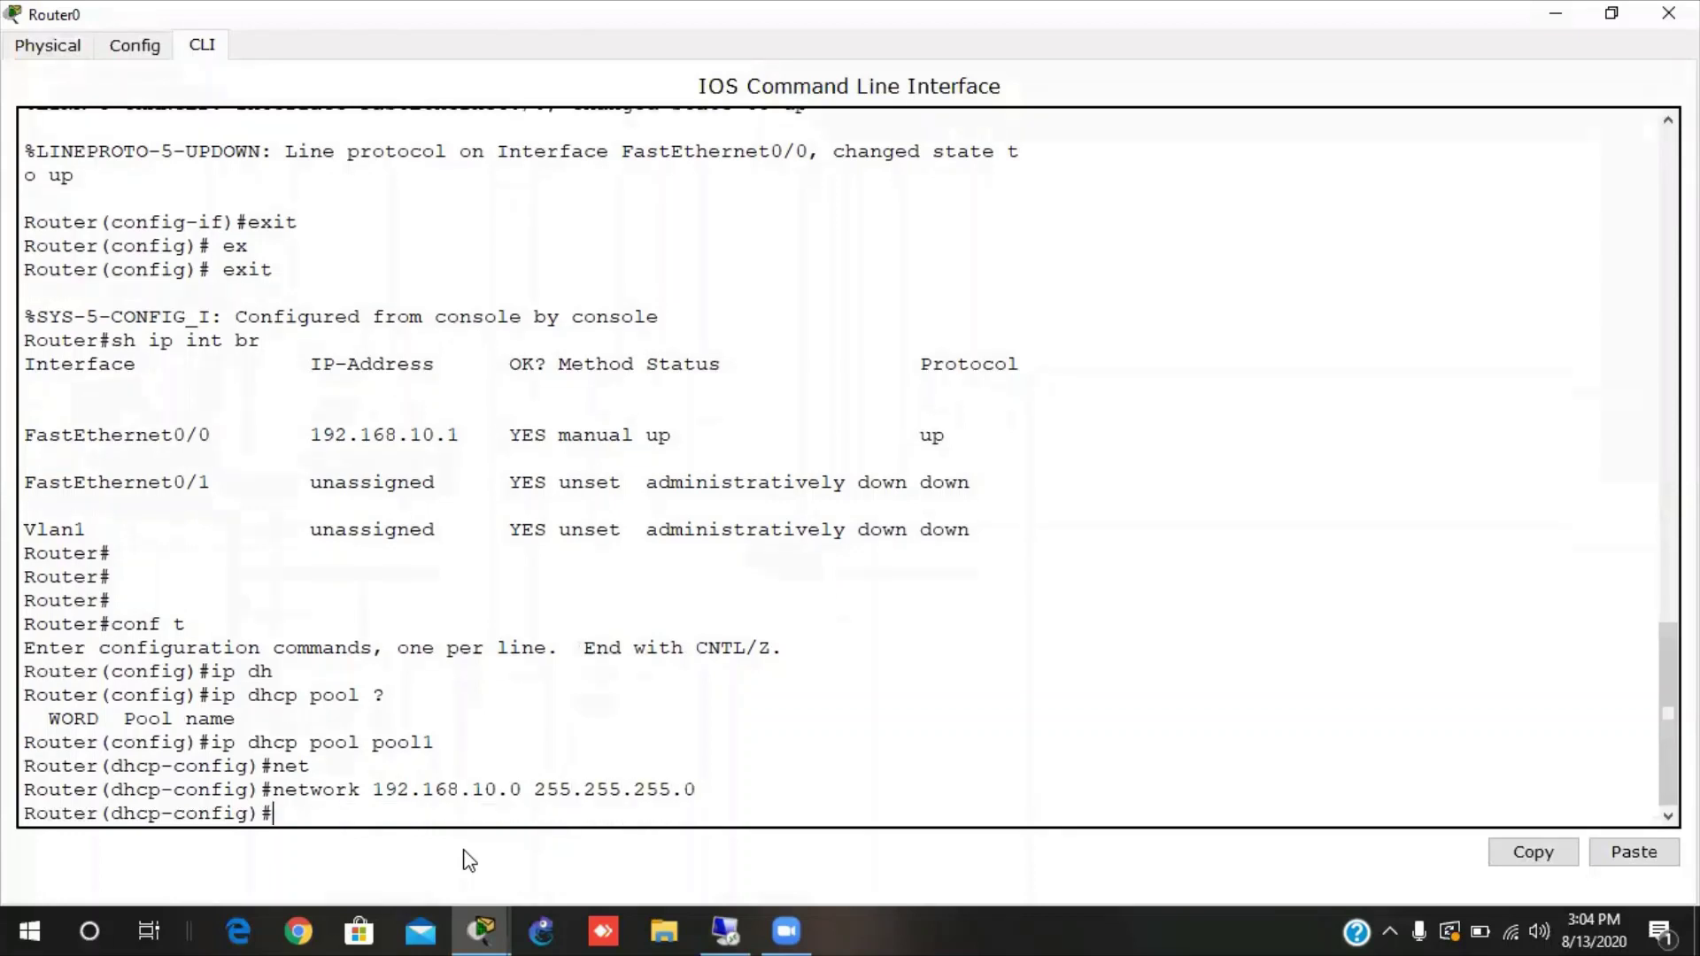
Set the pool's DNS server to 1.1.1.1 and default router to 192.168.10.10, and exit DHCP configuration mode.
{"action": "type", "text": "dns"}
{"action": "key", "text": "Tab"}
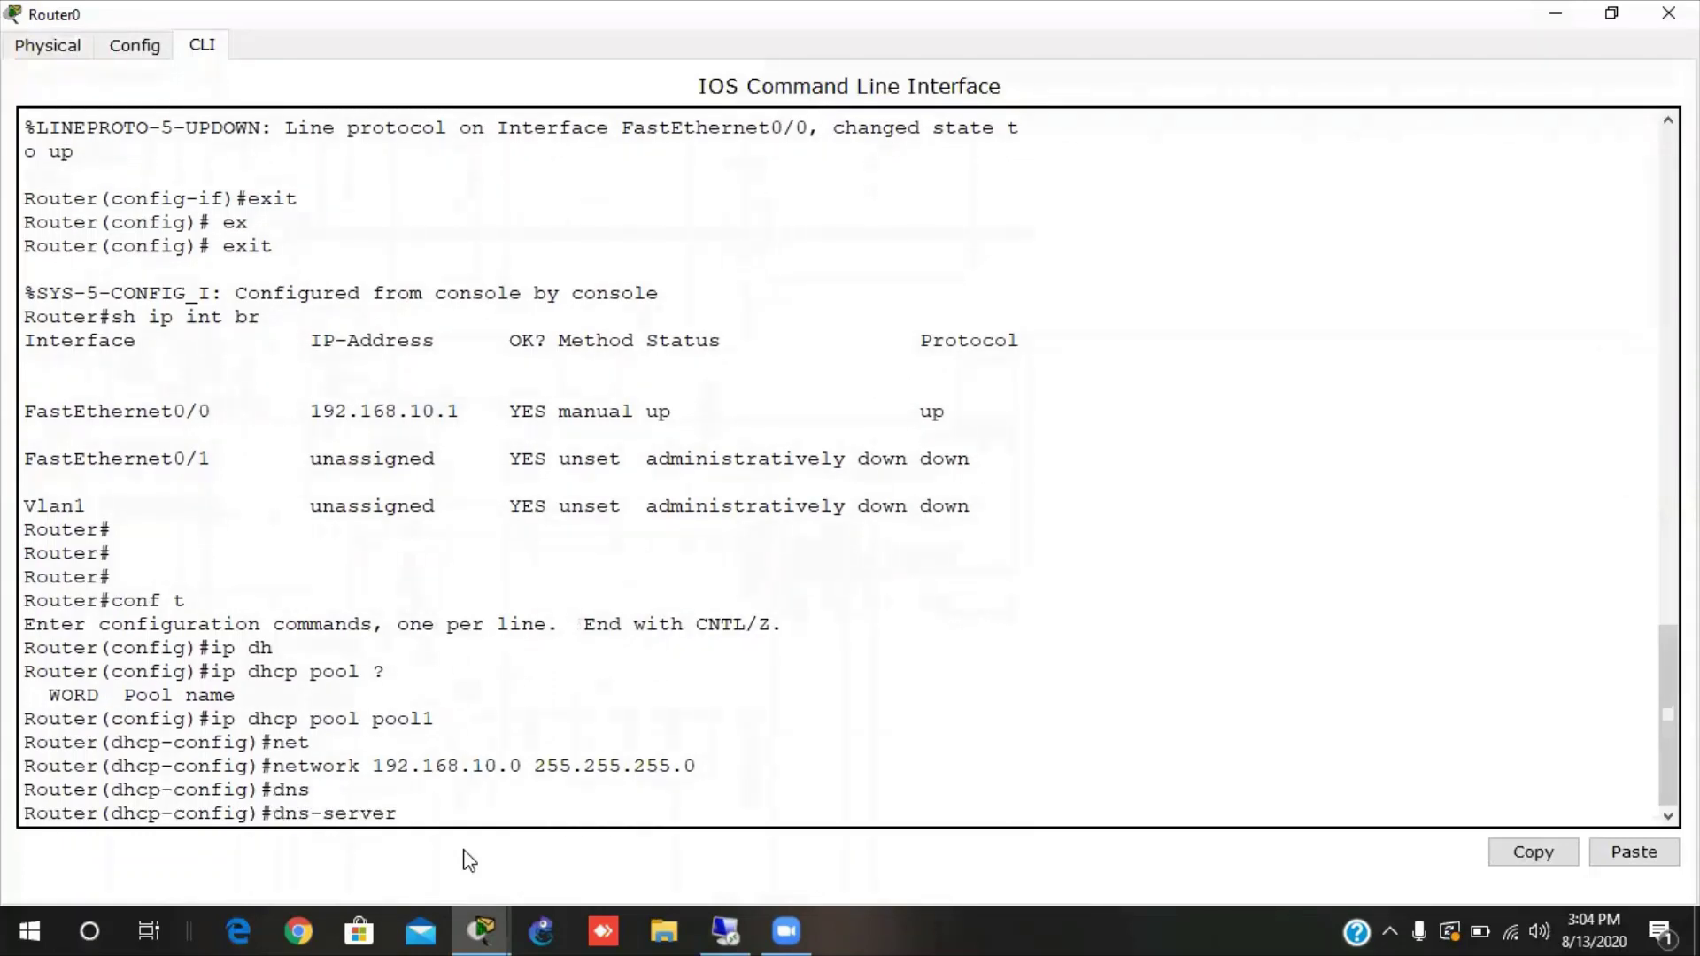
{"action": "type", "text": "1.1.1.1"}
{"action": "key", "text": "Return"}
{"action": "type", "text": "def"}
{"action": "key", "text": "Tab"}
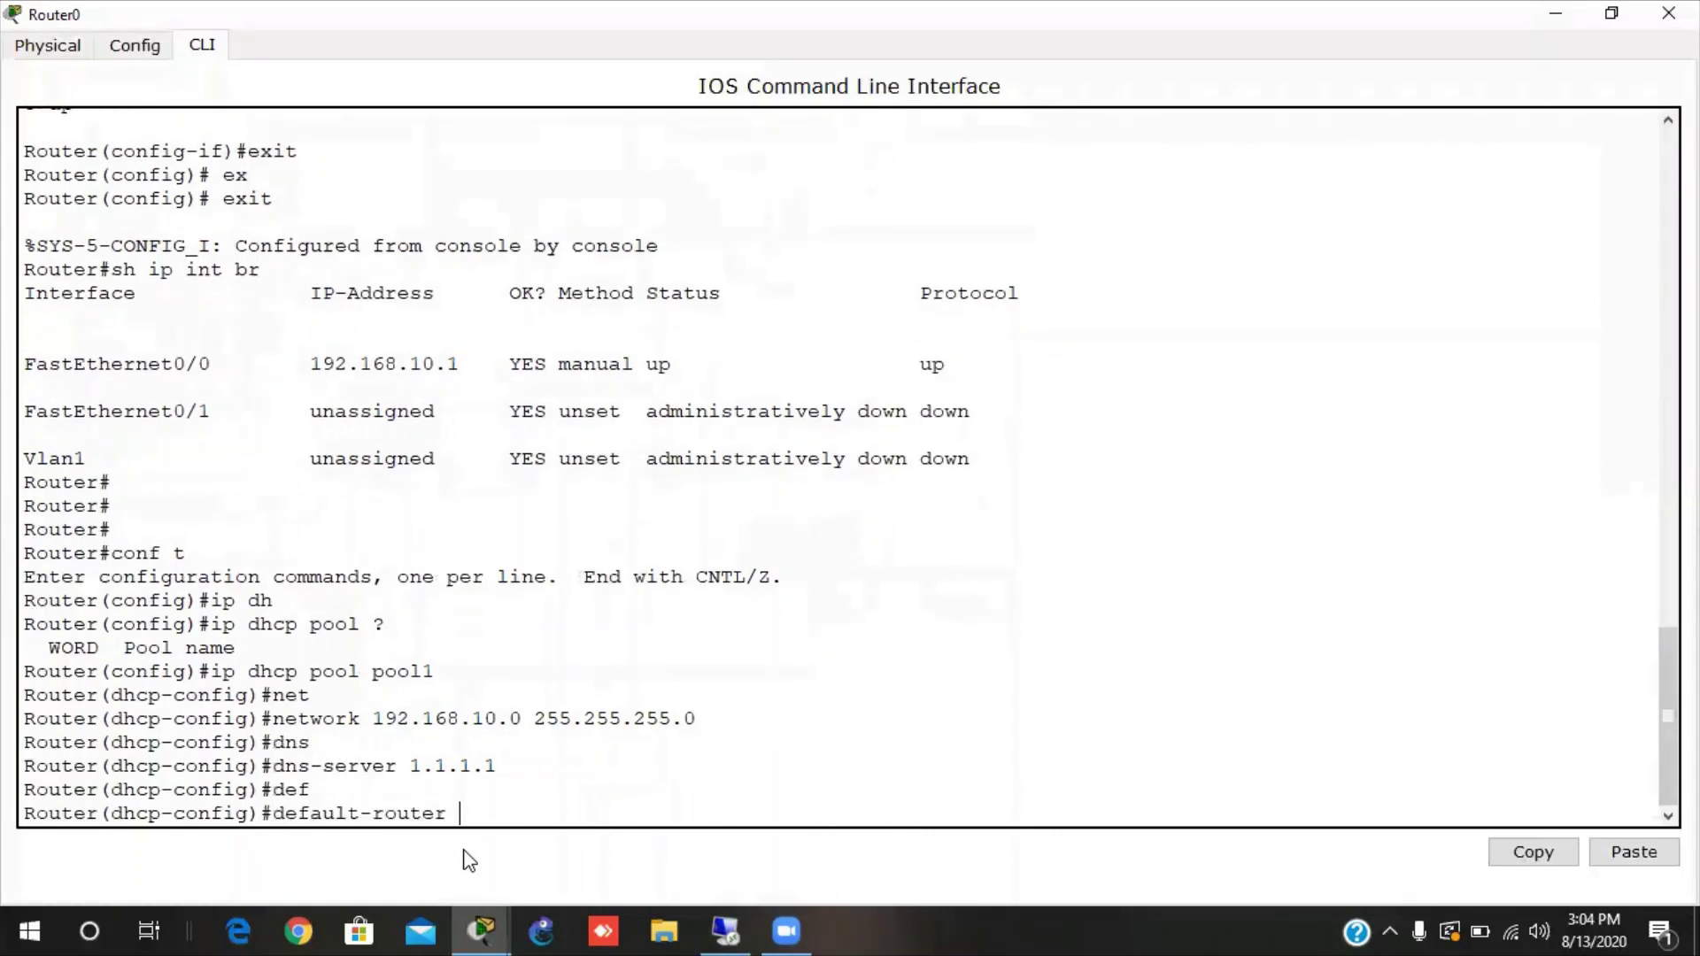
{"action": "type", "text": "192.168.10.10"}
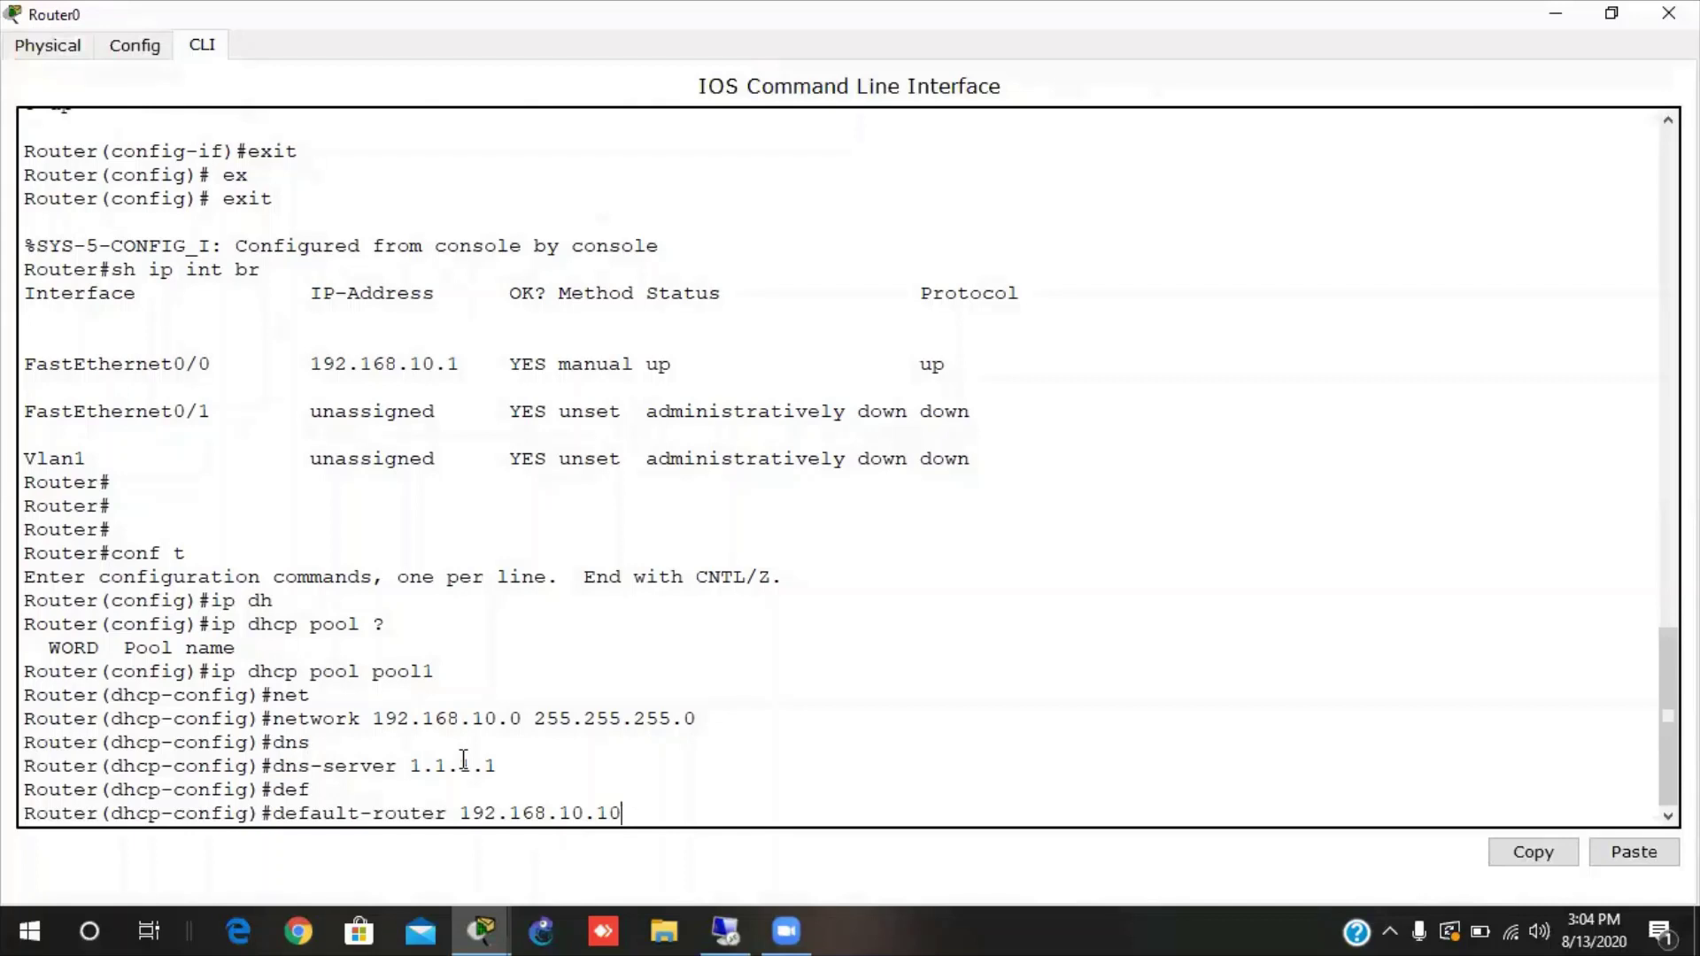
{"action": "key", "text": "Return"}
{"action": "type", "text": "exit"}
{"action": "key", "text": "Return"}
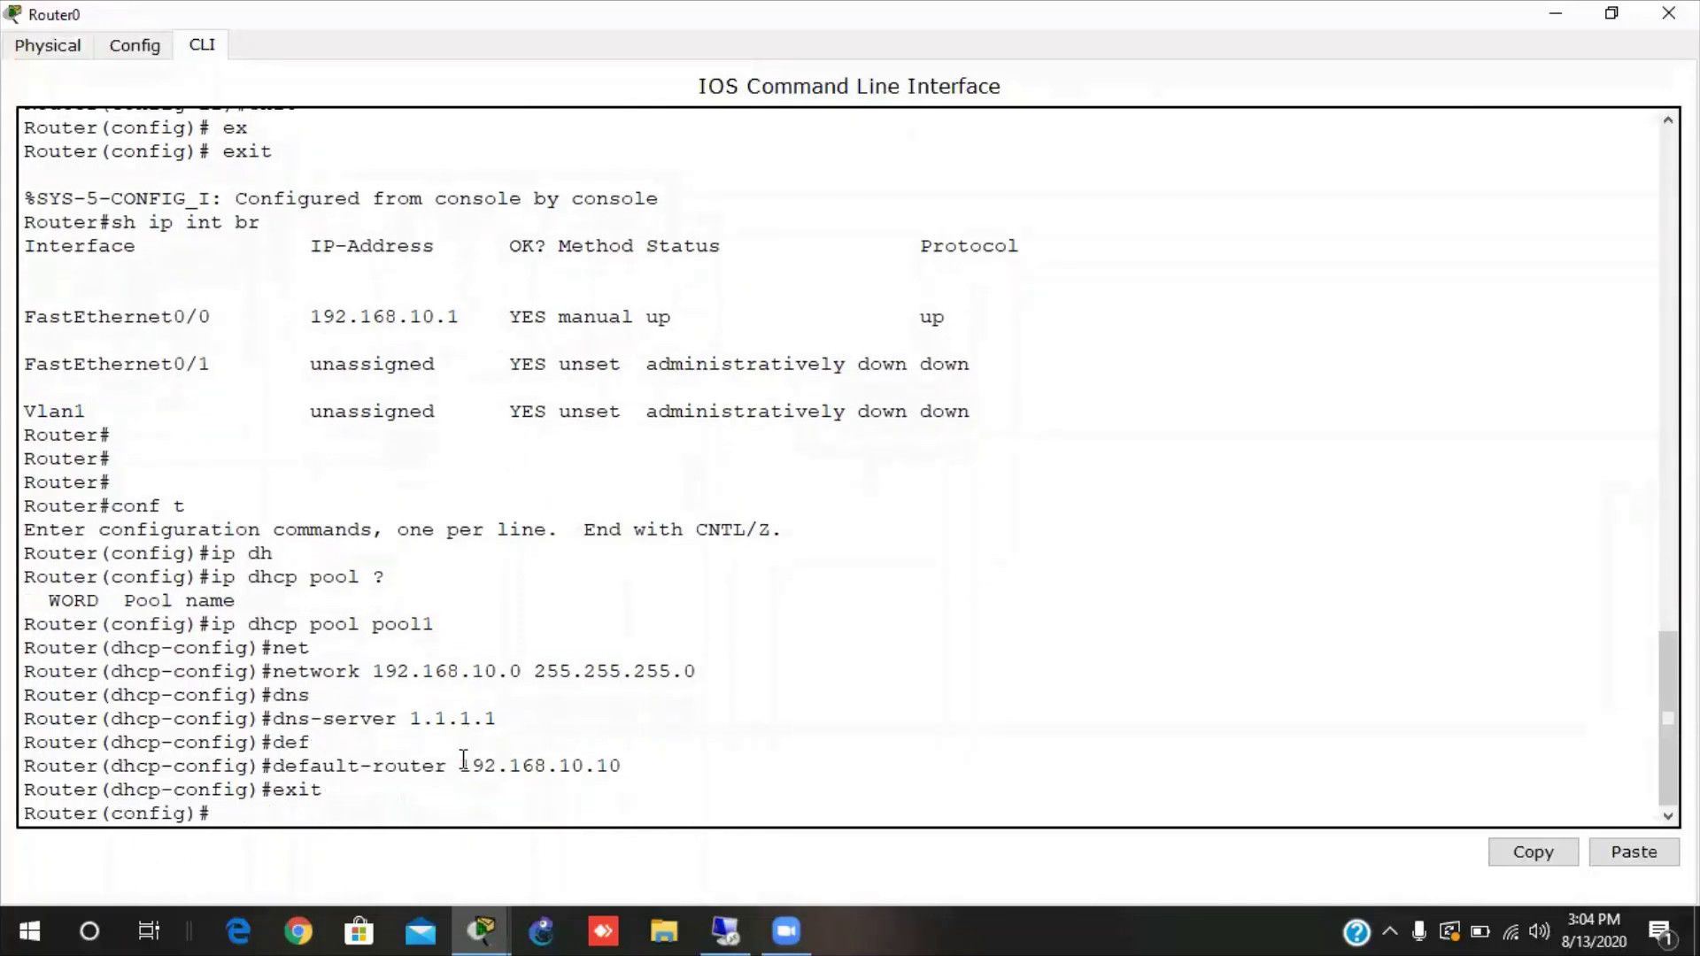
Switch PC0's IP configuration from static to DHCP and close the PC0 window after reviewing the assigned settings.
{"action": "left_click", "coordinate": [1558, 12]}
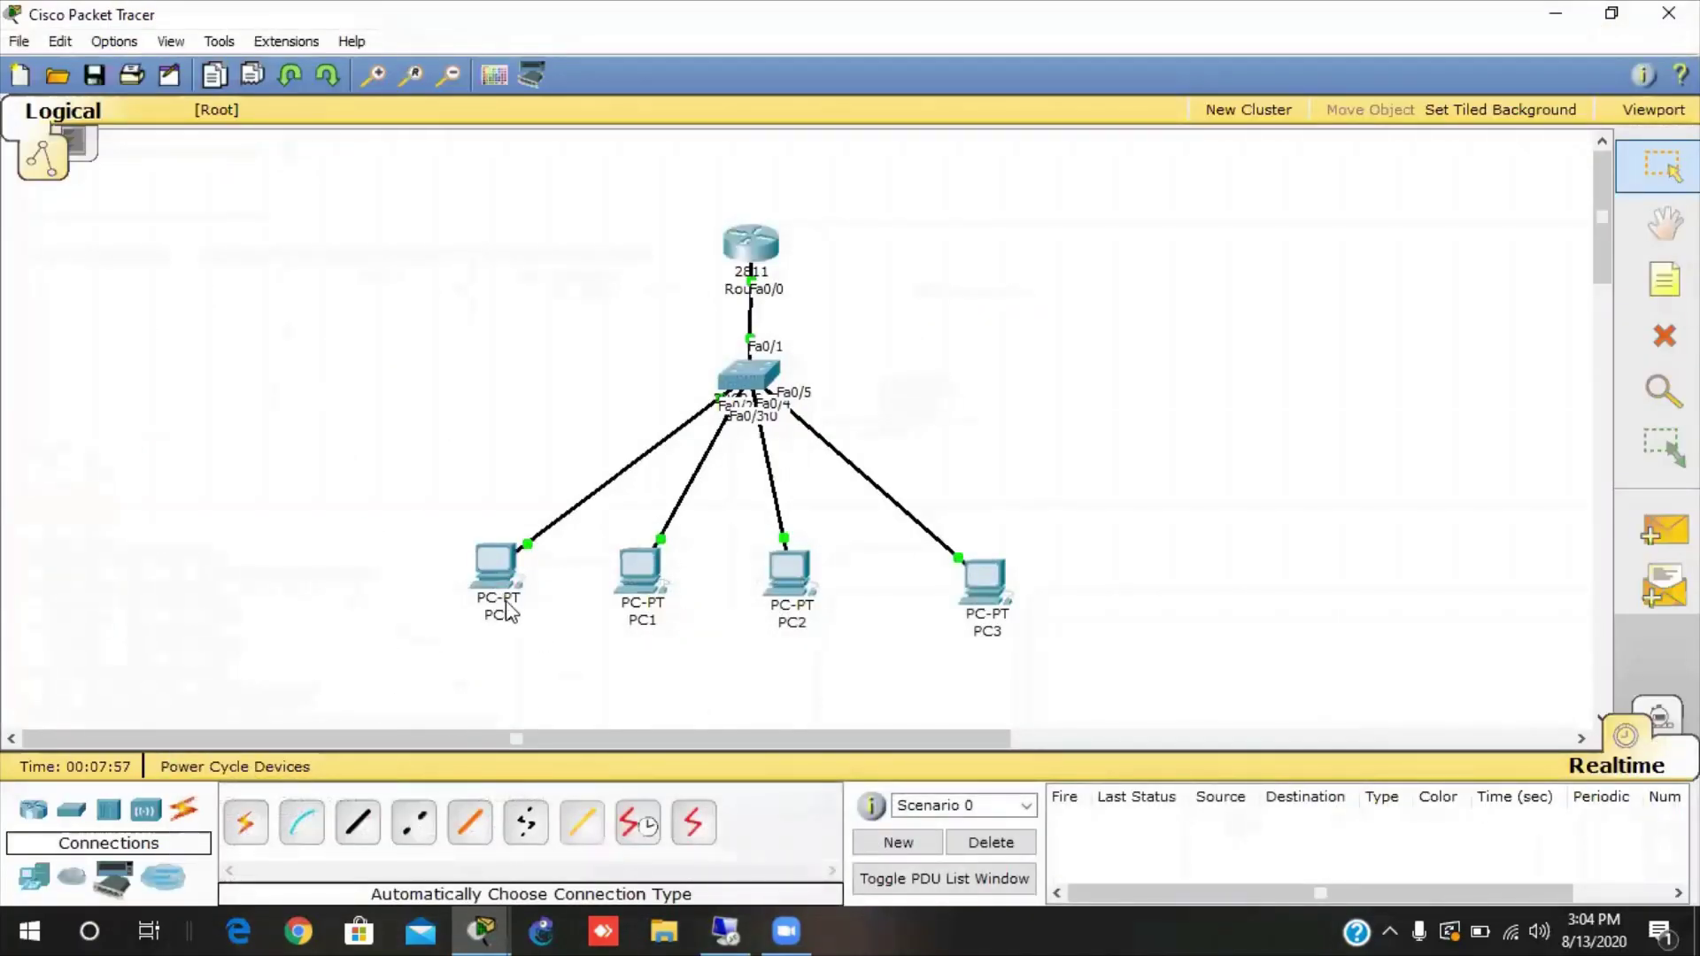
{"action": "left_click", "coordinate": [496, 566]}
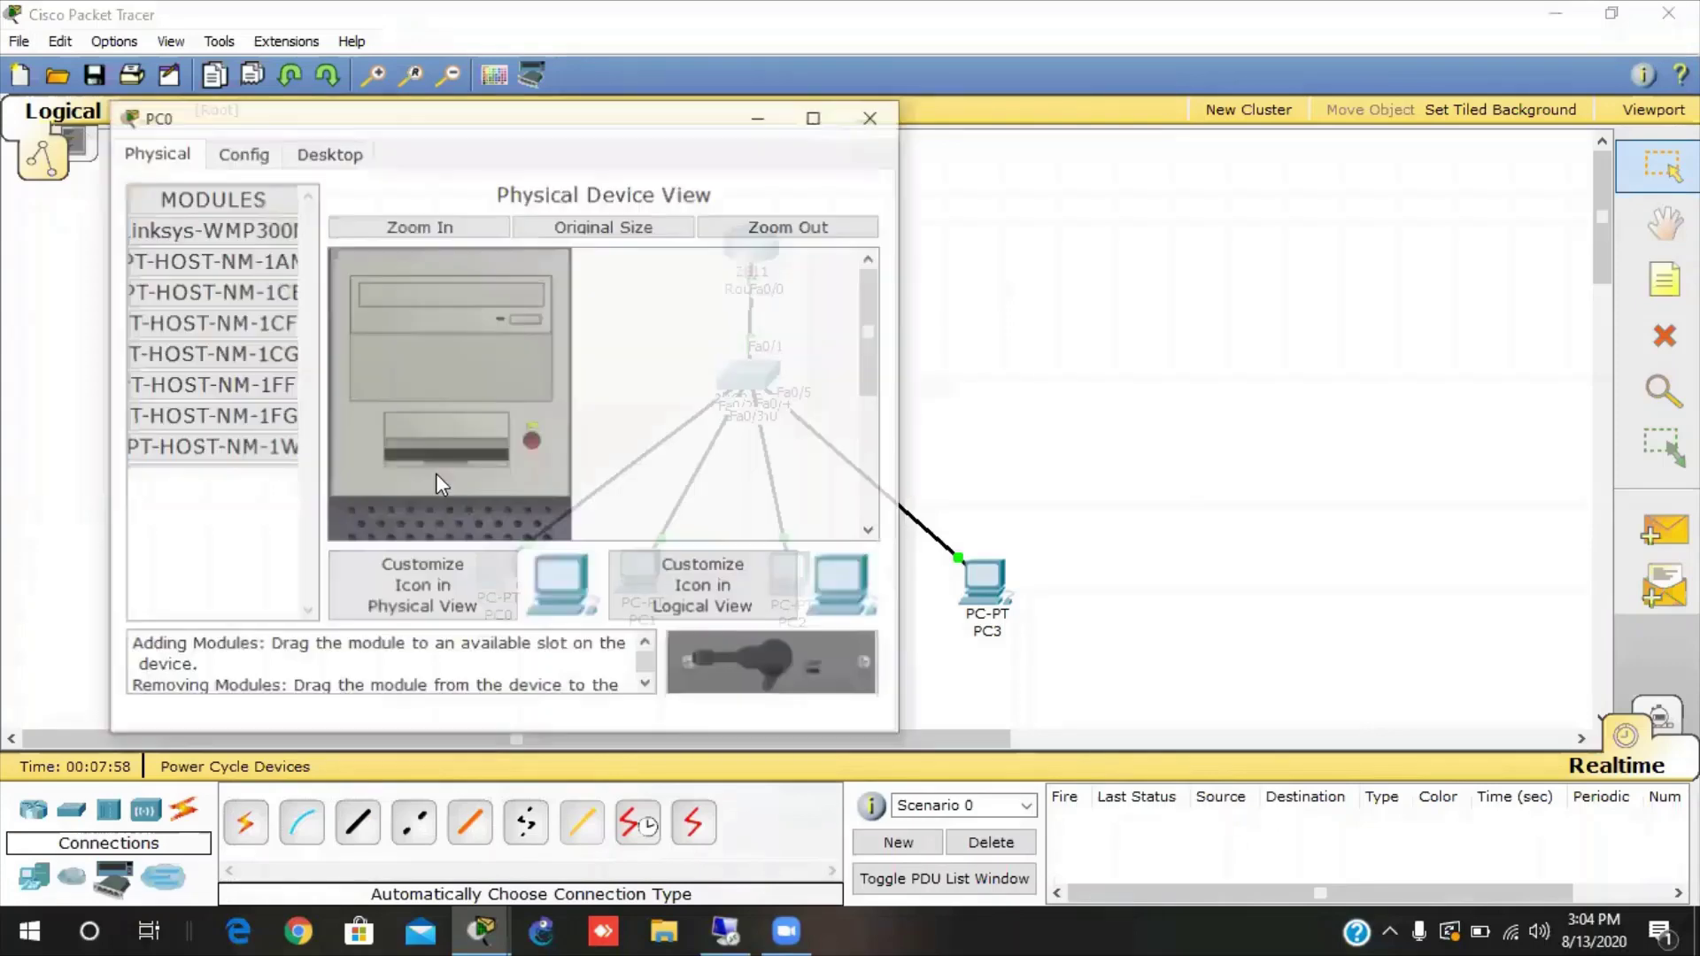
{"action": "left_click", "coordinate": [305, 160]}
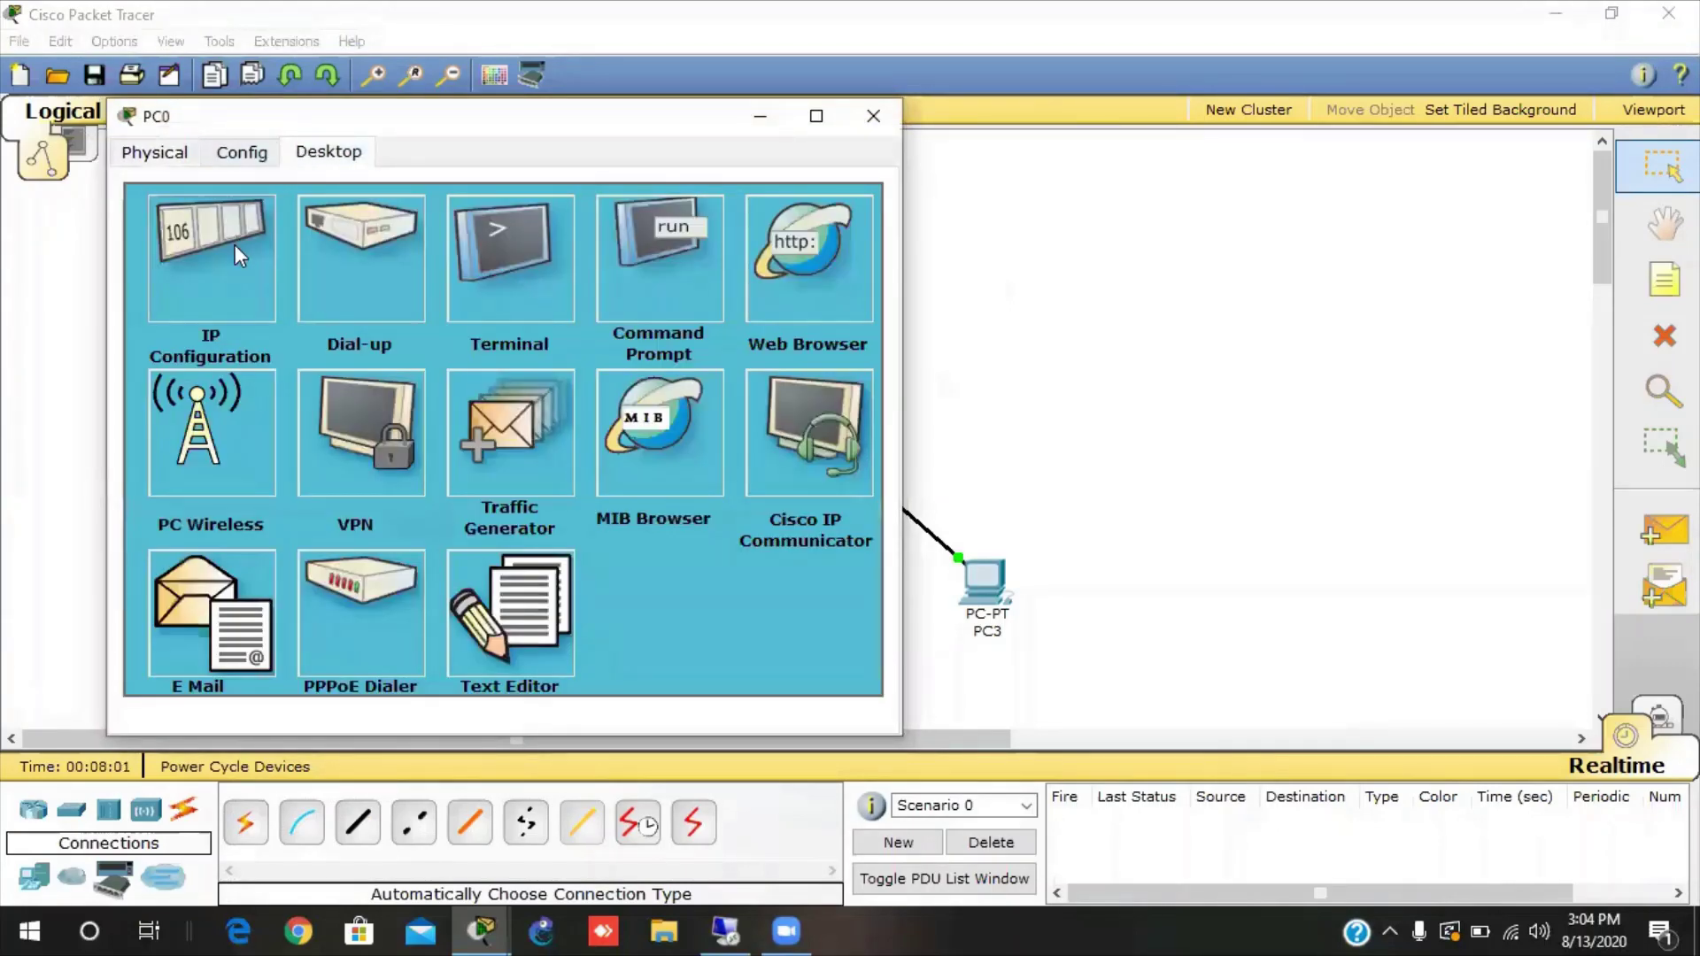
{"action": "left_click", "coordinate": [236, 244]}
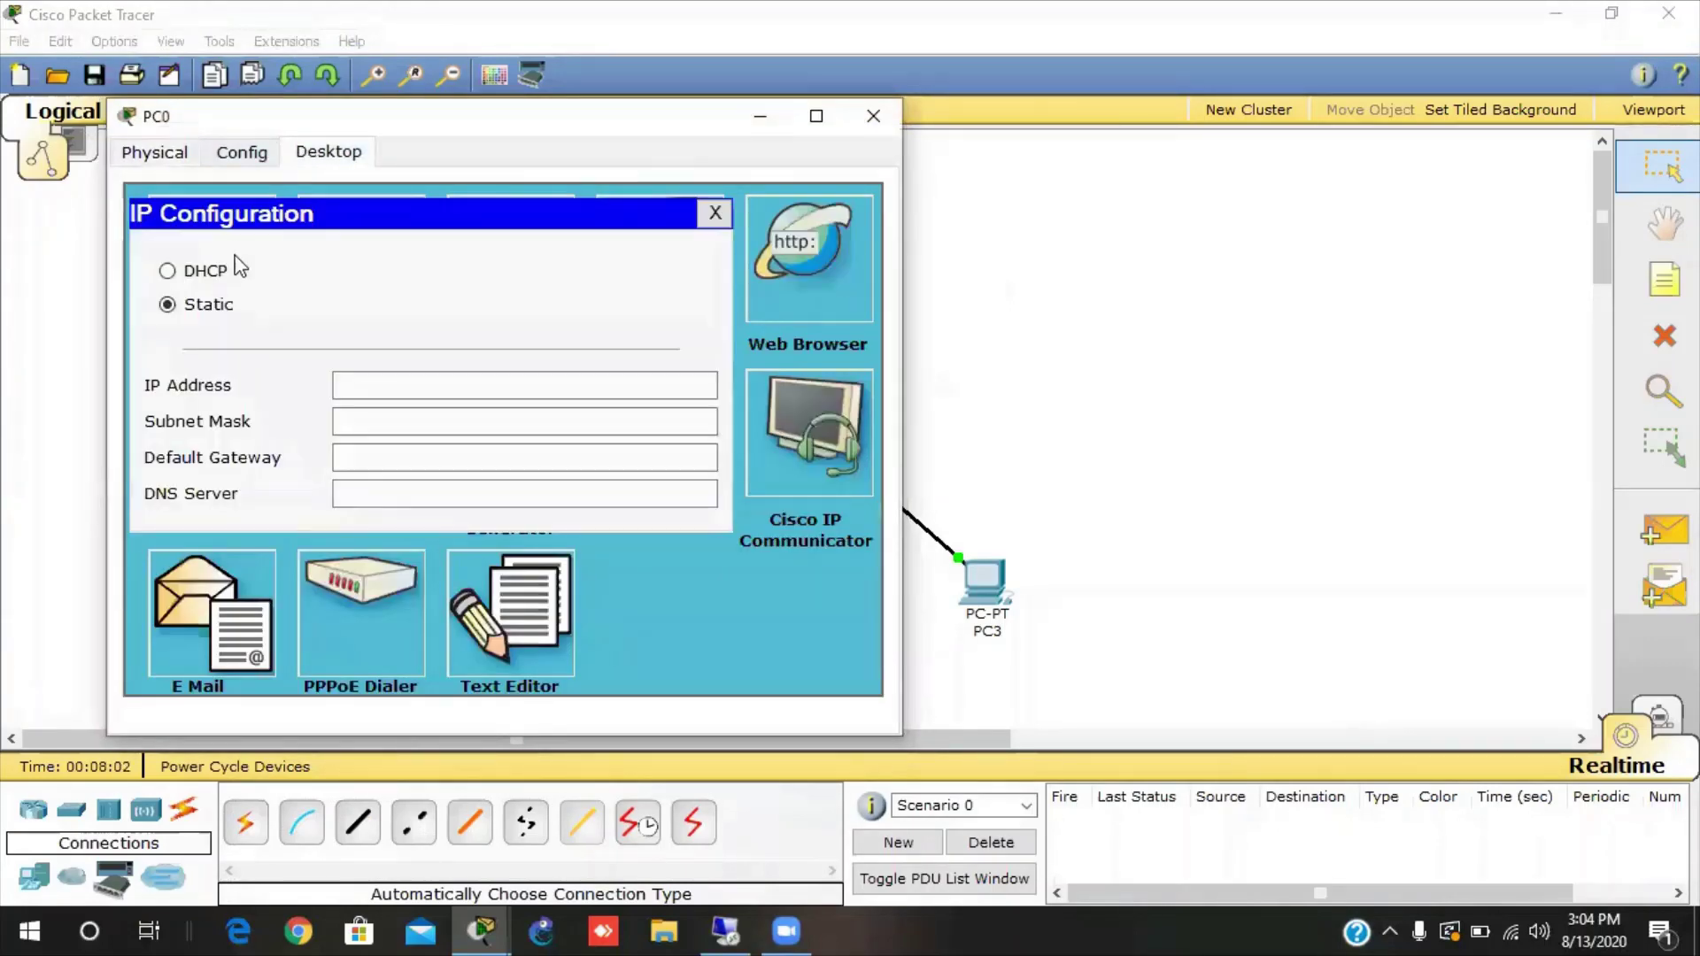
{"action": "left_click", "coordinate": [168, 272]}
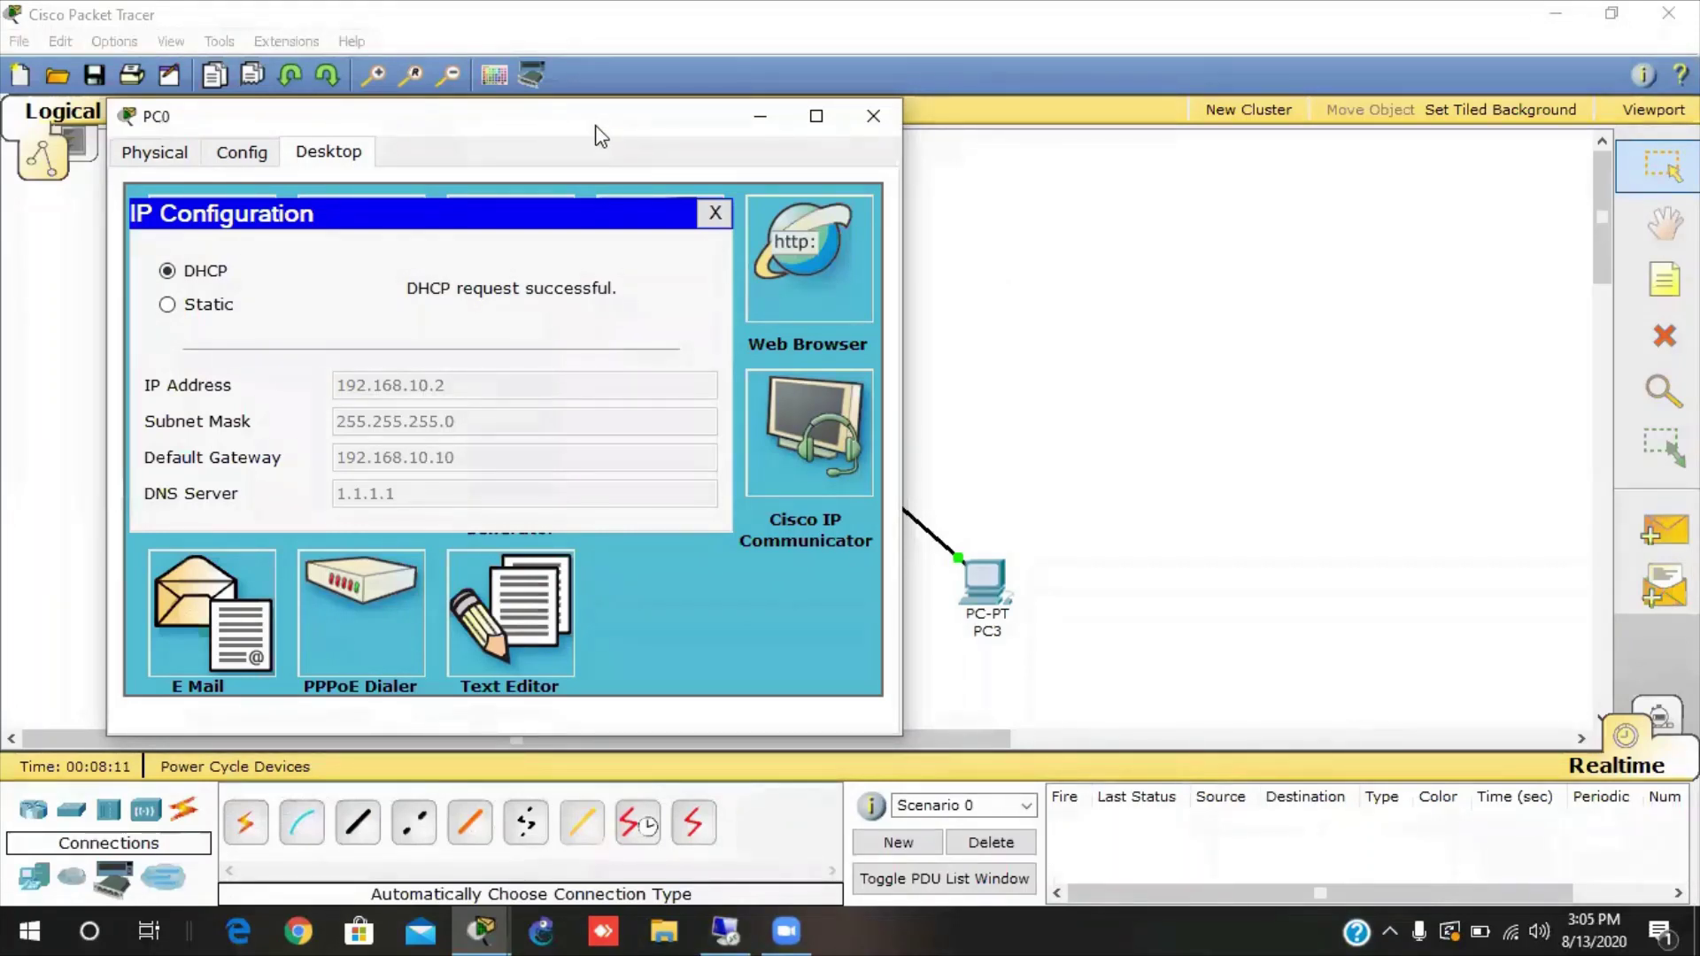
{"action": "left_click_drag", "start_coordinate": [595, 128], "coordinate": [973, 156]}
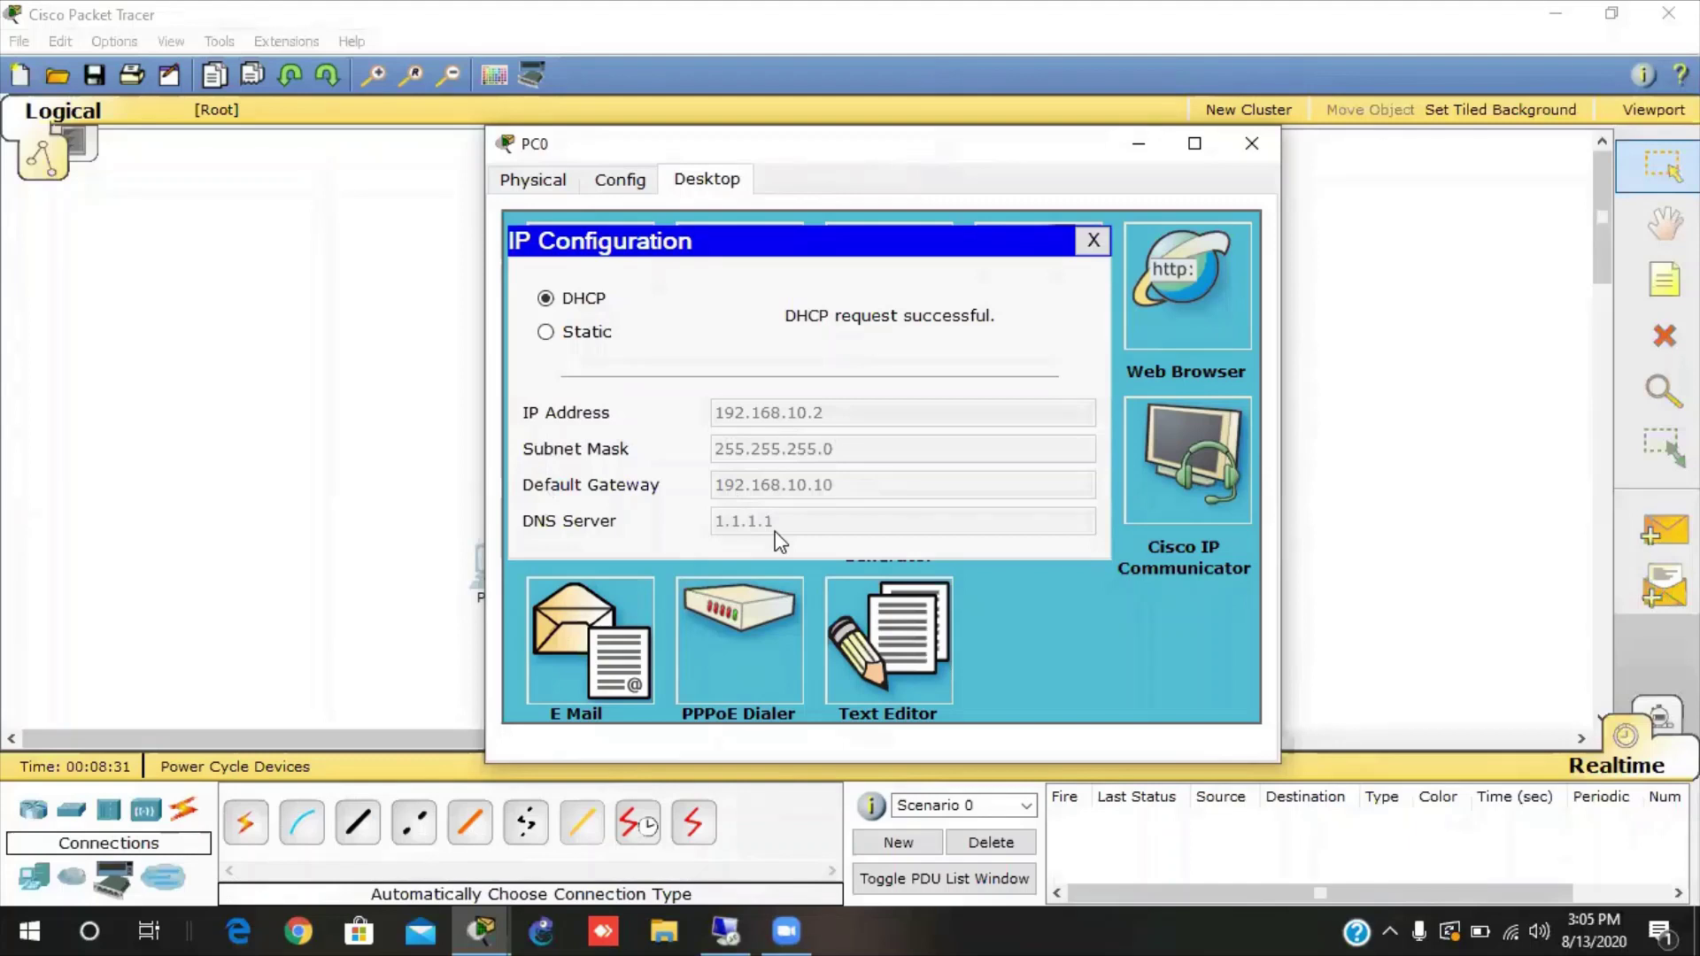
{"action": "left_click", "coordinate": [1237, 146]}
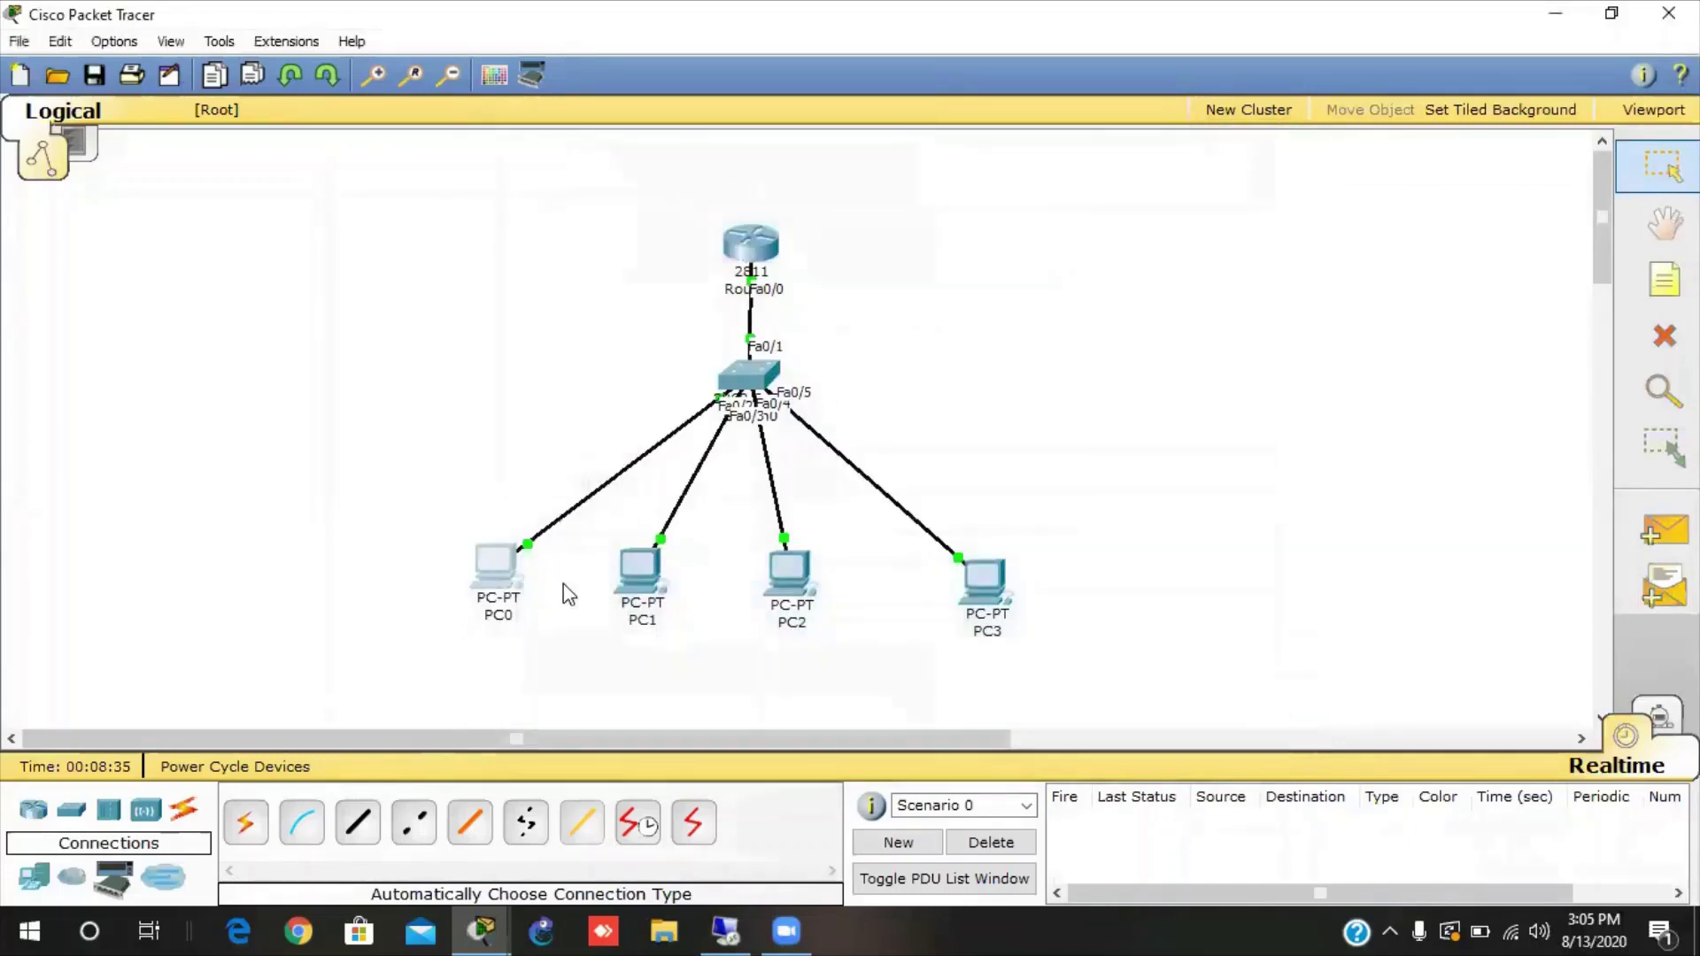
Set PC1's IP configuration to DHCP so it requests an address, and close its window.
{"action": "left_click", "coordinate": [662, 599]}
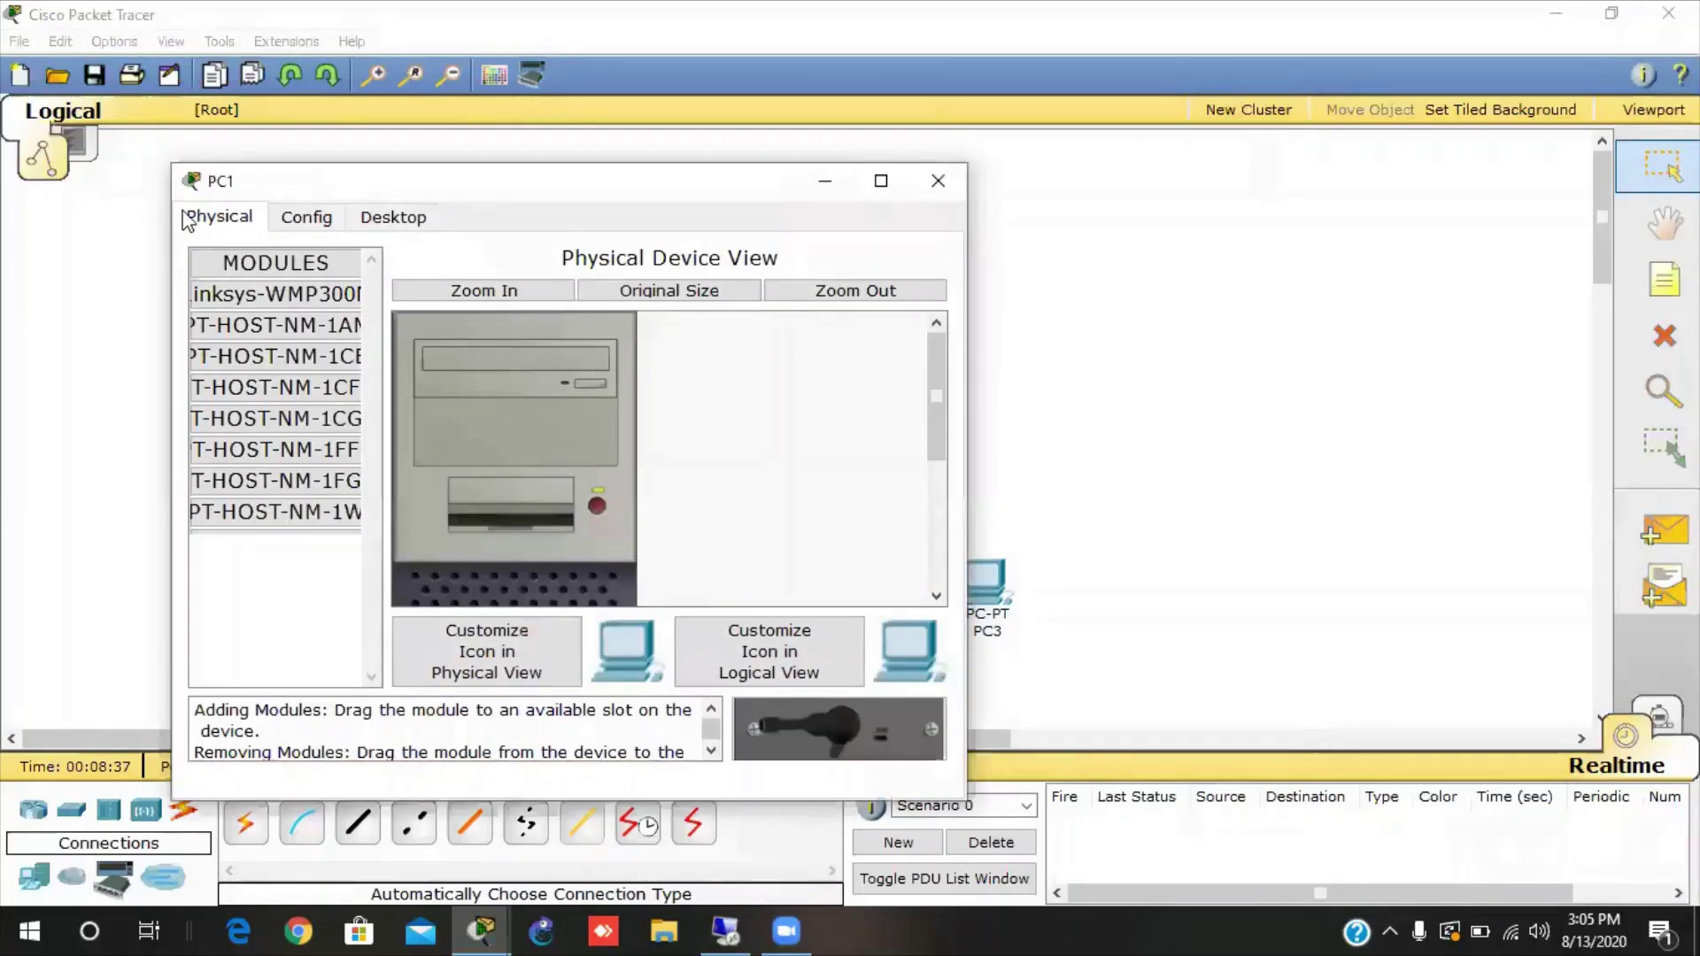
{"action": "left_click", "coordinate": [399, 223]}
{"action": "left_click", "coordinate": [295, 295]}
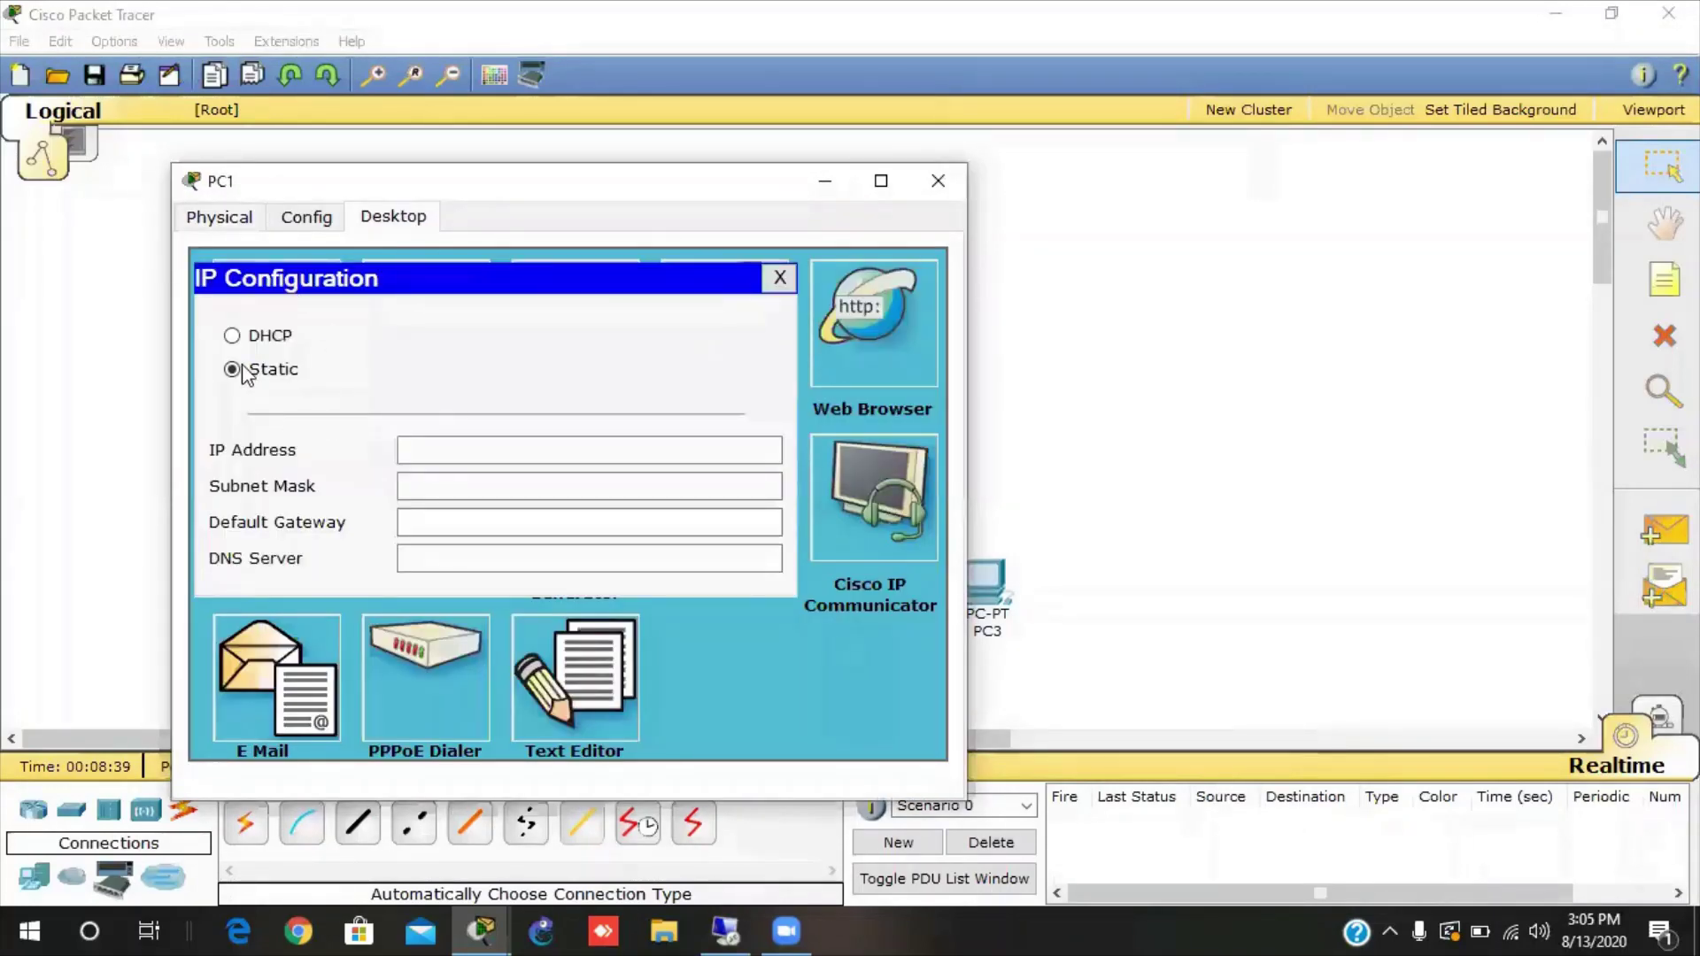
{"action": "left_click", "coordinate": [232, 337]}
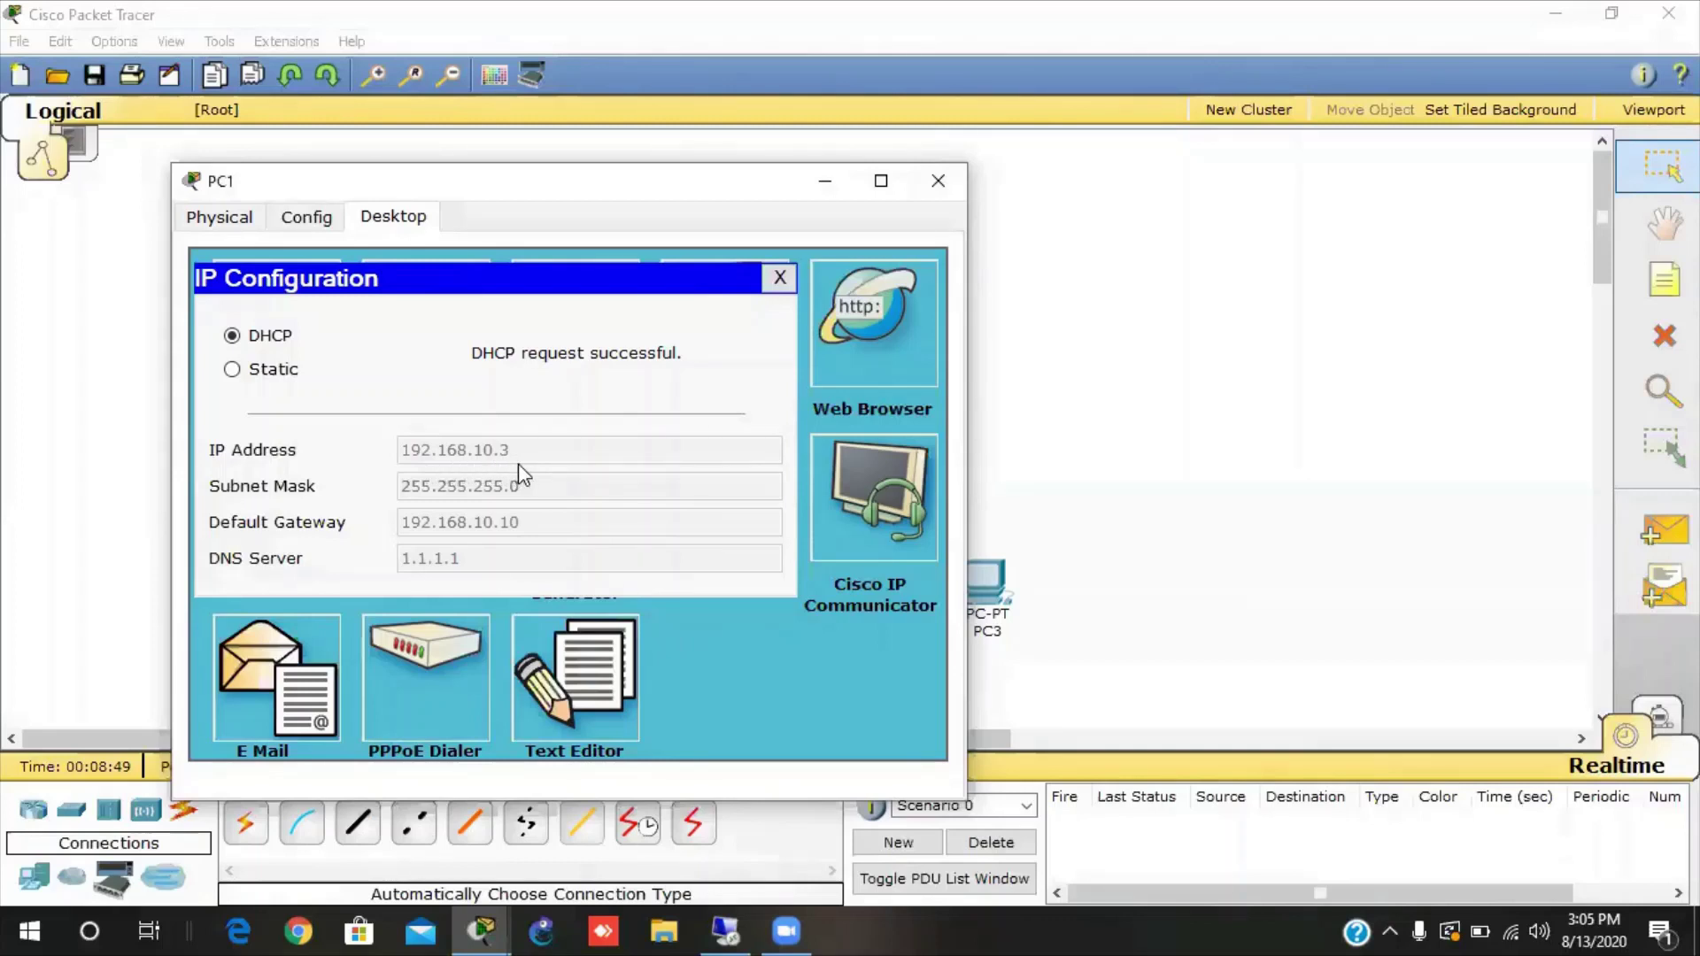
{"action": "left_click", "coordinate": [948, 183]}
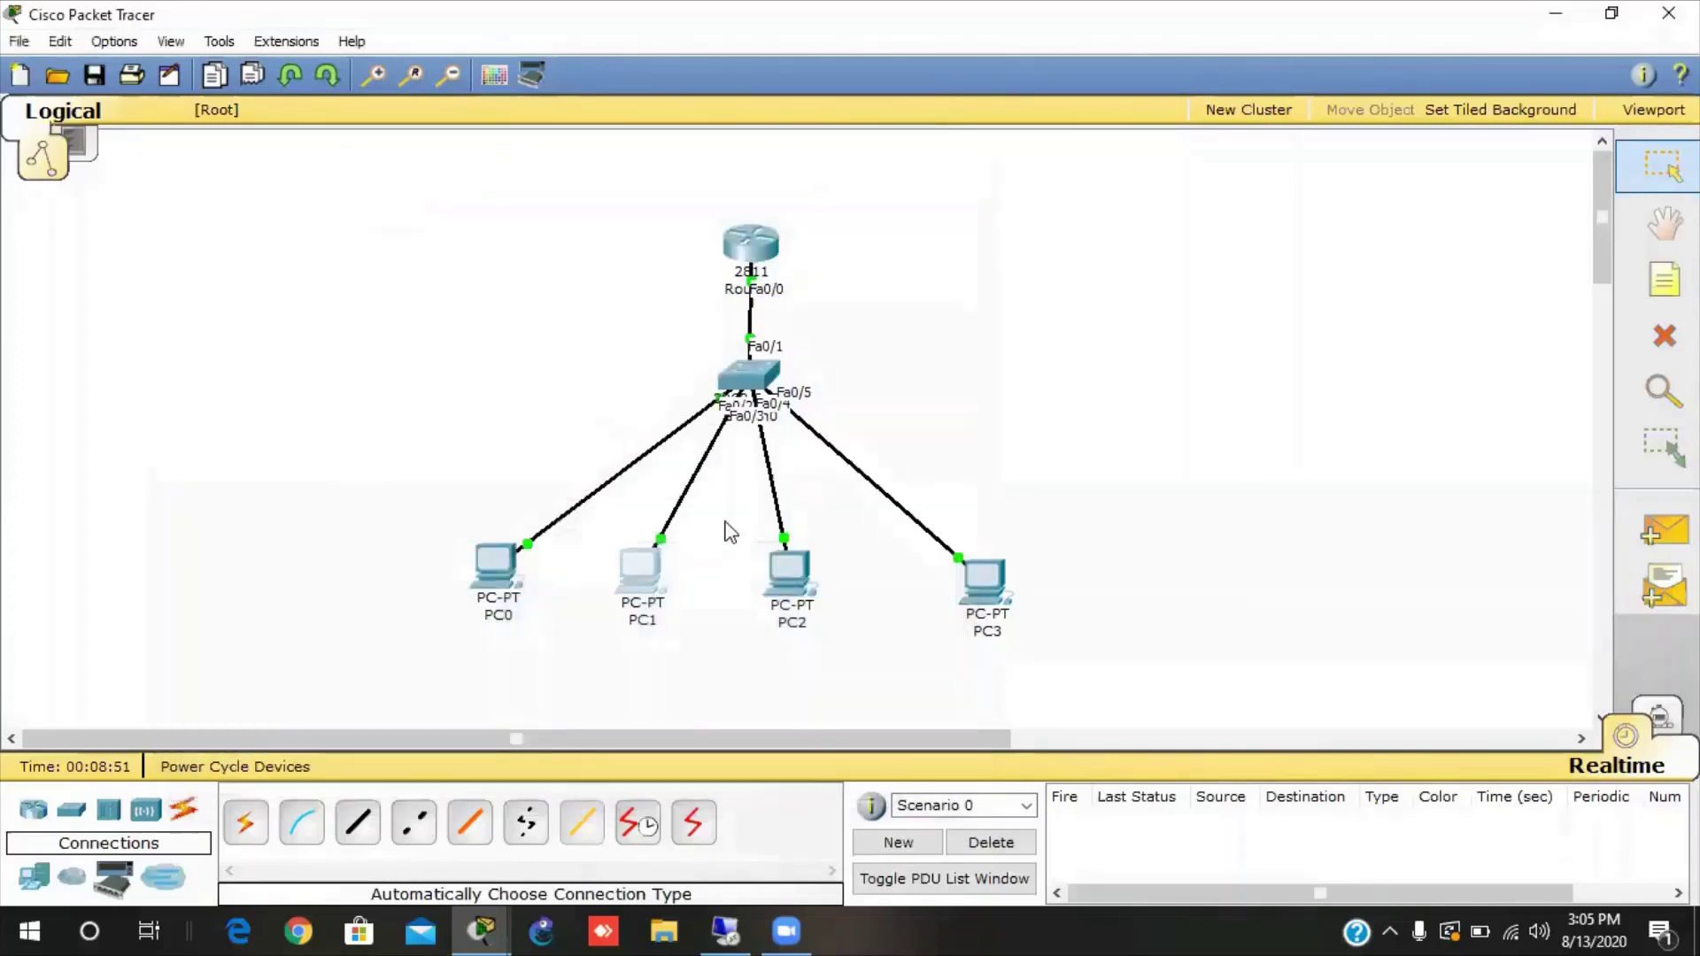
Set PC2's IP configuration to DHCP so it requests an address, and close its window.
{"action": "left_click", "coordinate": [784, 580]}
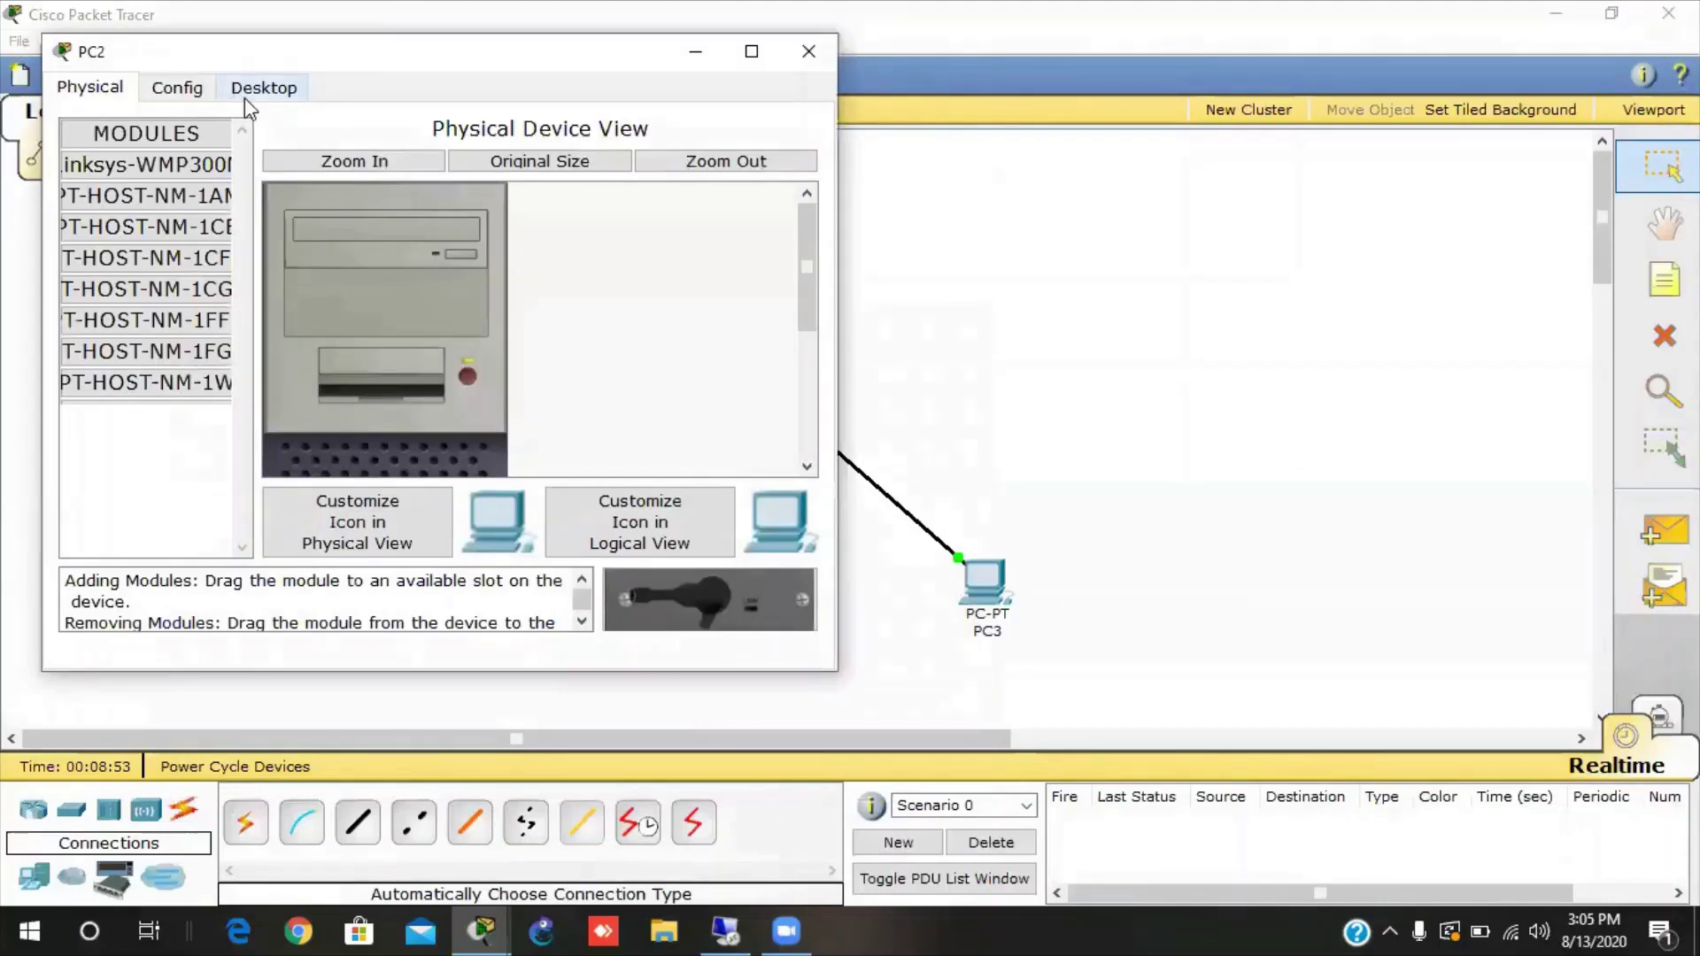
{"action": "left_click", "coordinate": [245, 98]}
{"action": "left_click", "coordinate": [135, 196]}
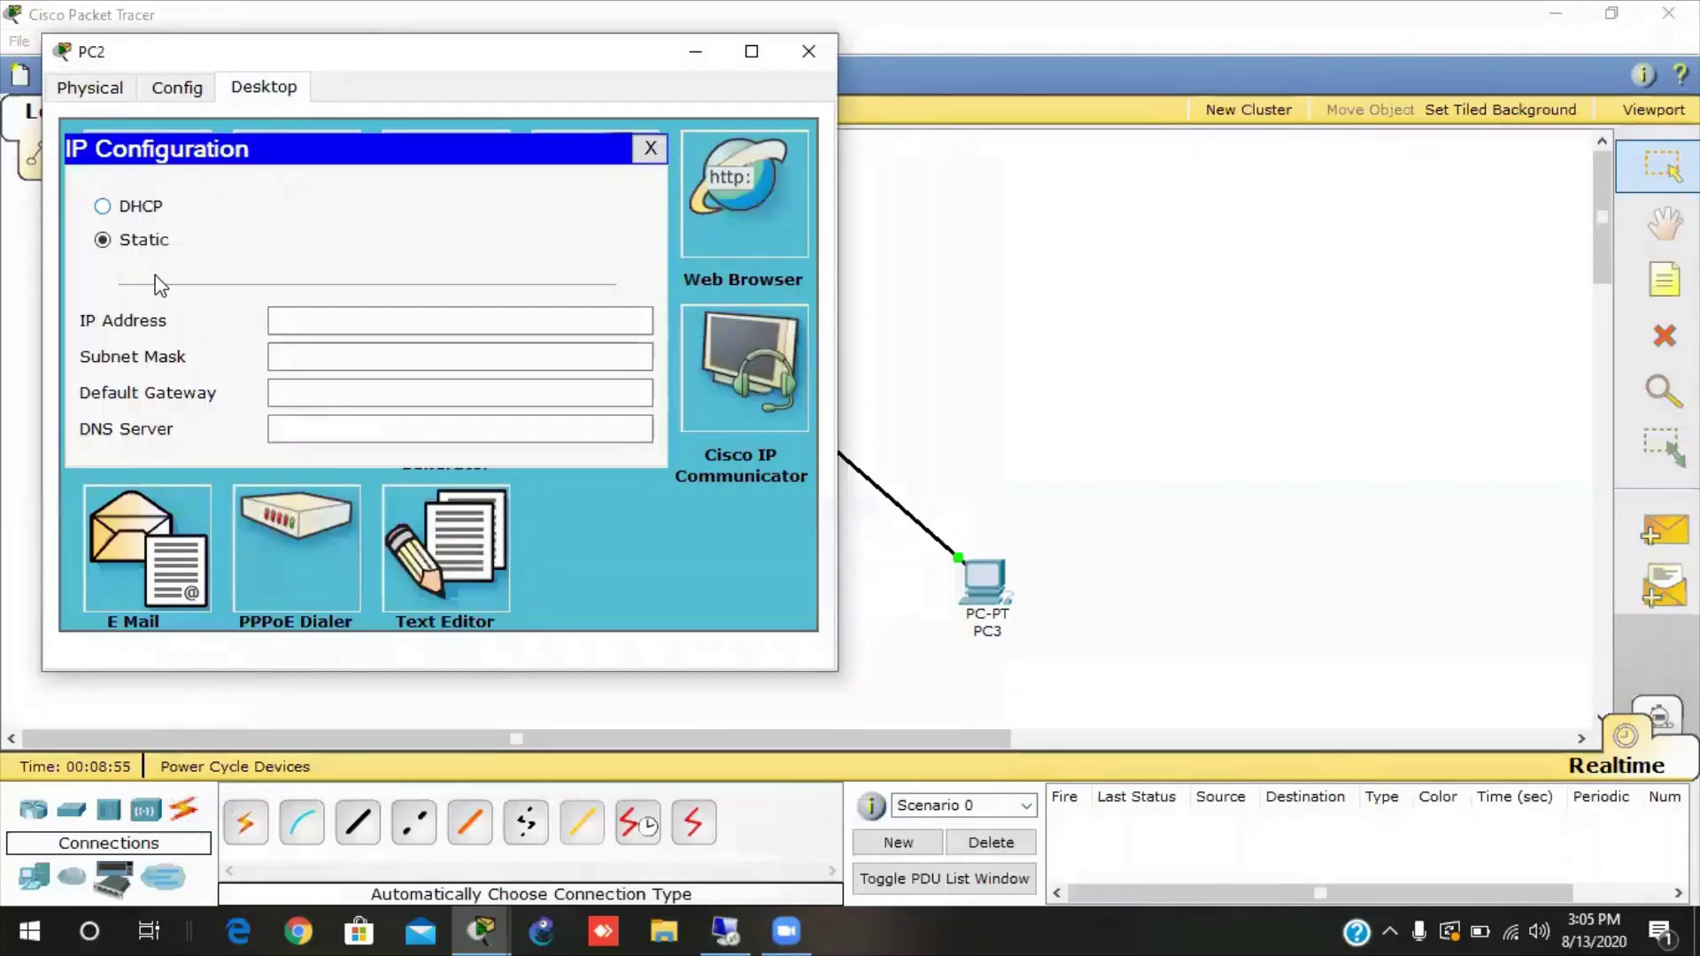
{"action": "left_click", "coordinate": [103, 206]}
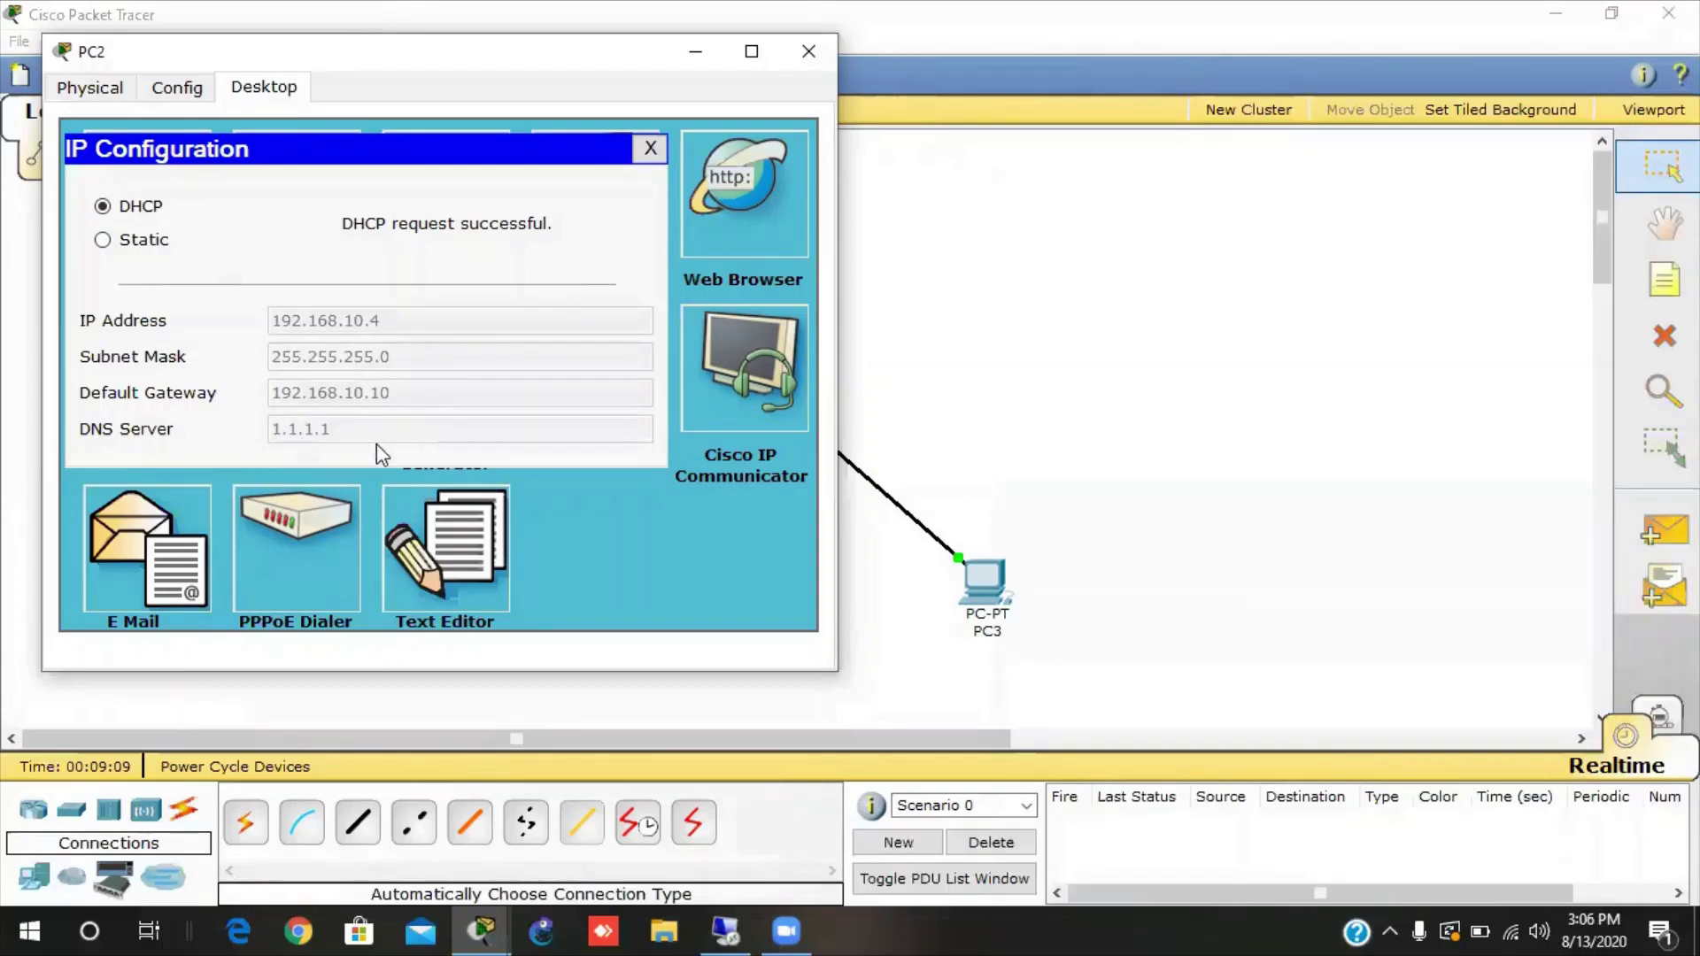
{"action": "left_click", "coordinate": [815, 48]}
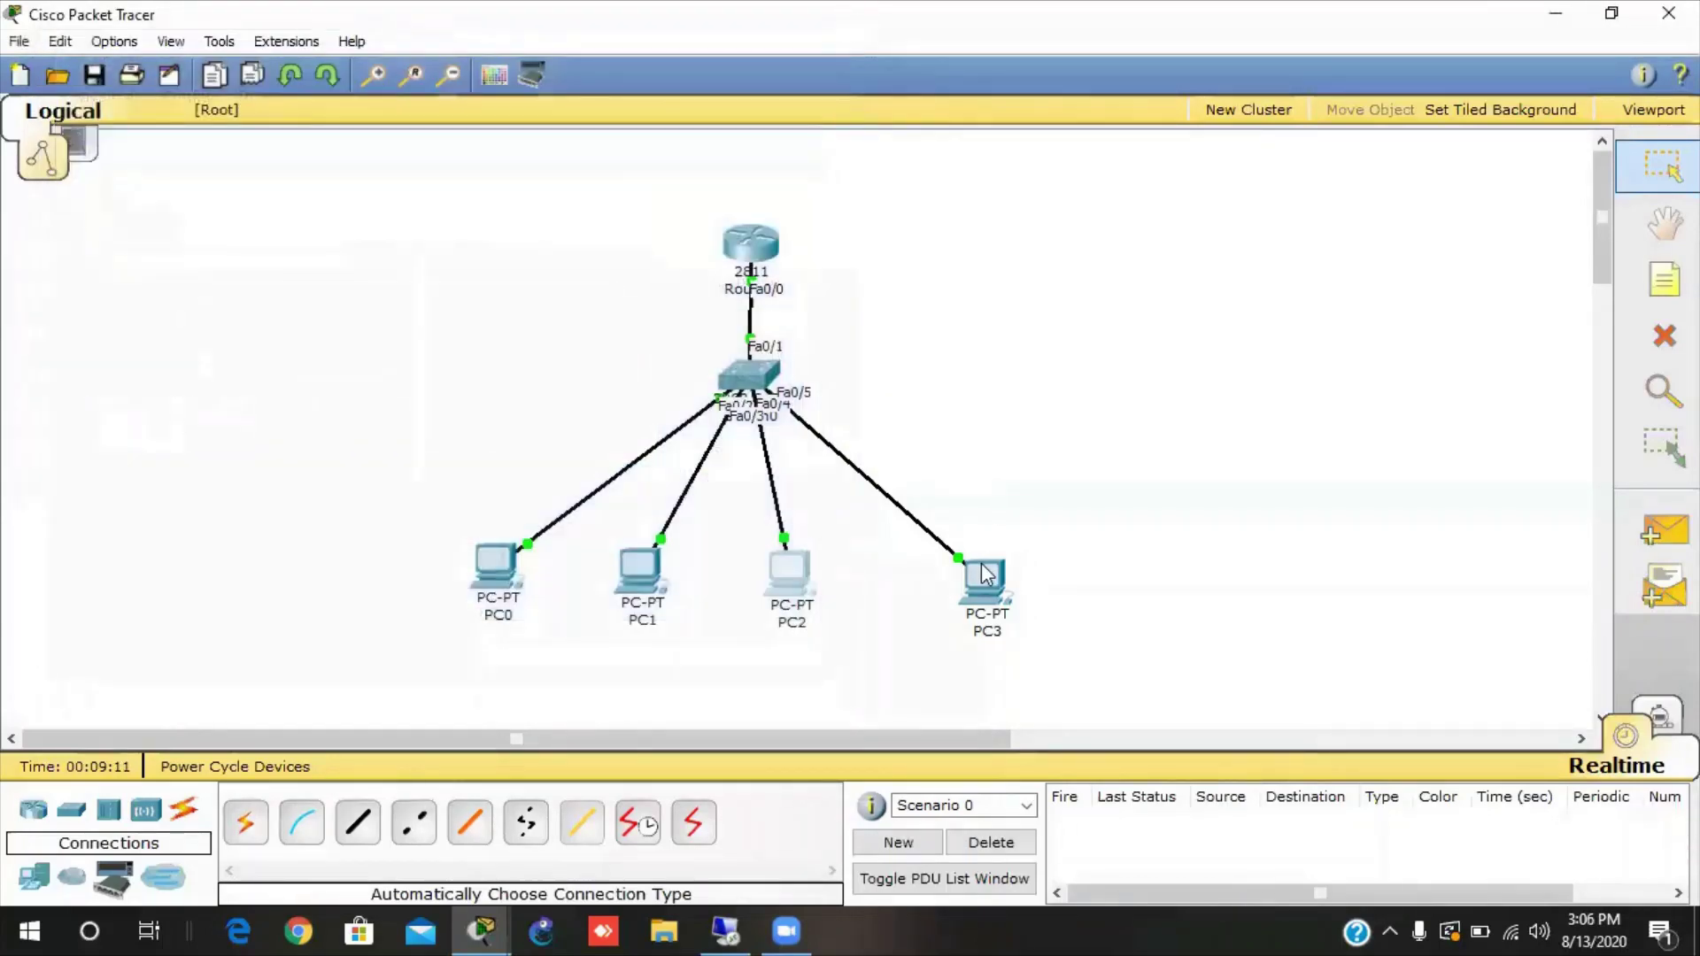
Set PC3's IP configuration to DHCP so it requests an address, and close its window.
{"action": "left_click", "coordinate": [987, 577]}
{"action": "left_click", "coordinate": [295, 121]}
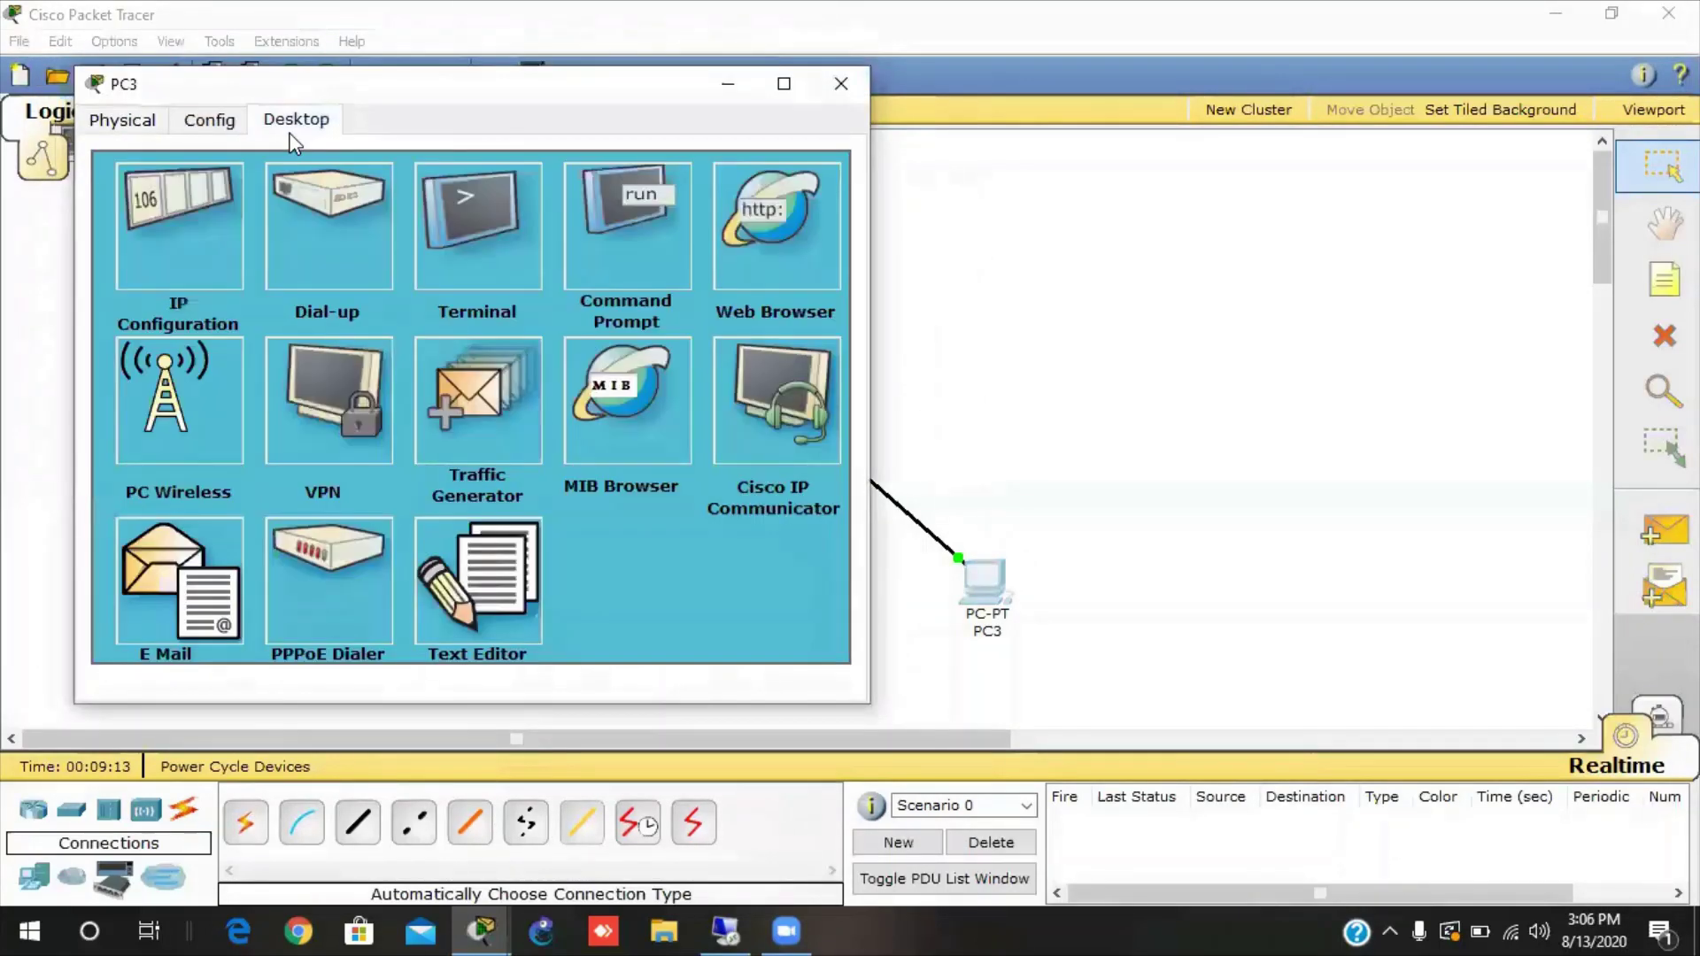
{"action": "left_click", "coordinate": [157, 216]}
{"action": "left_click", "coordinate": [134, 238]}
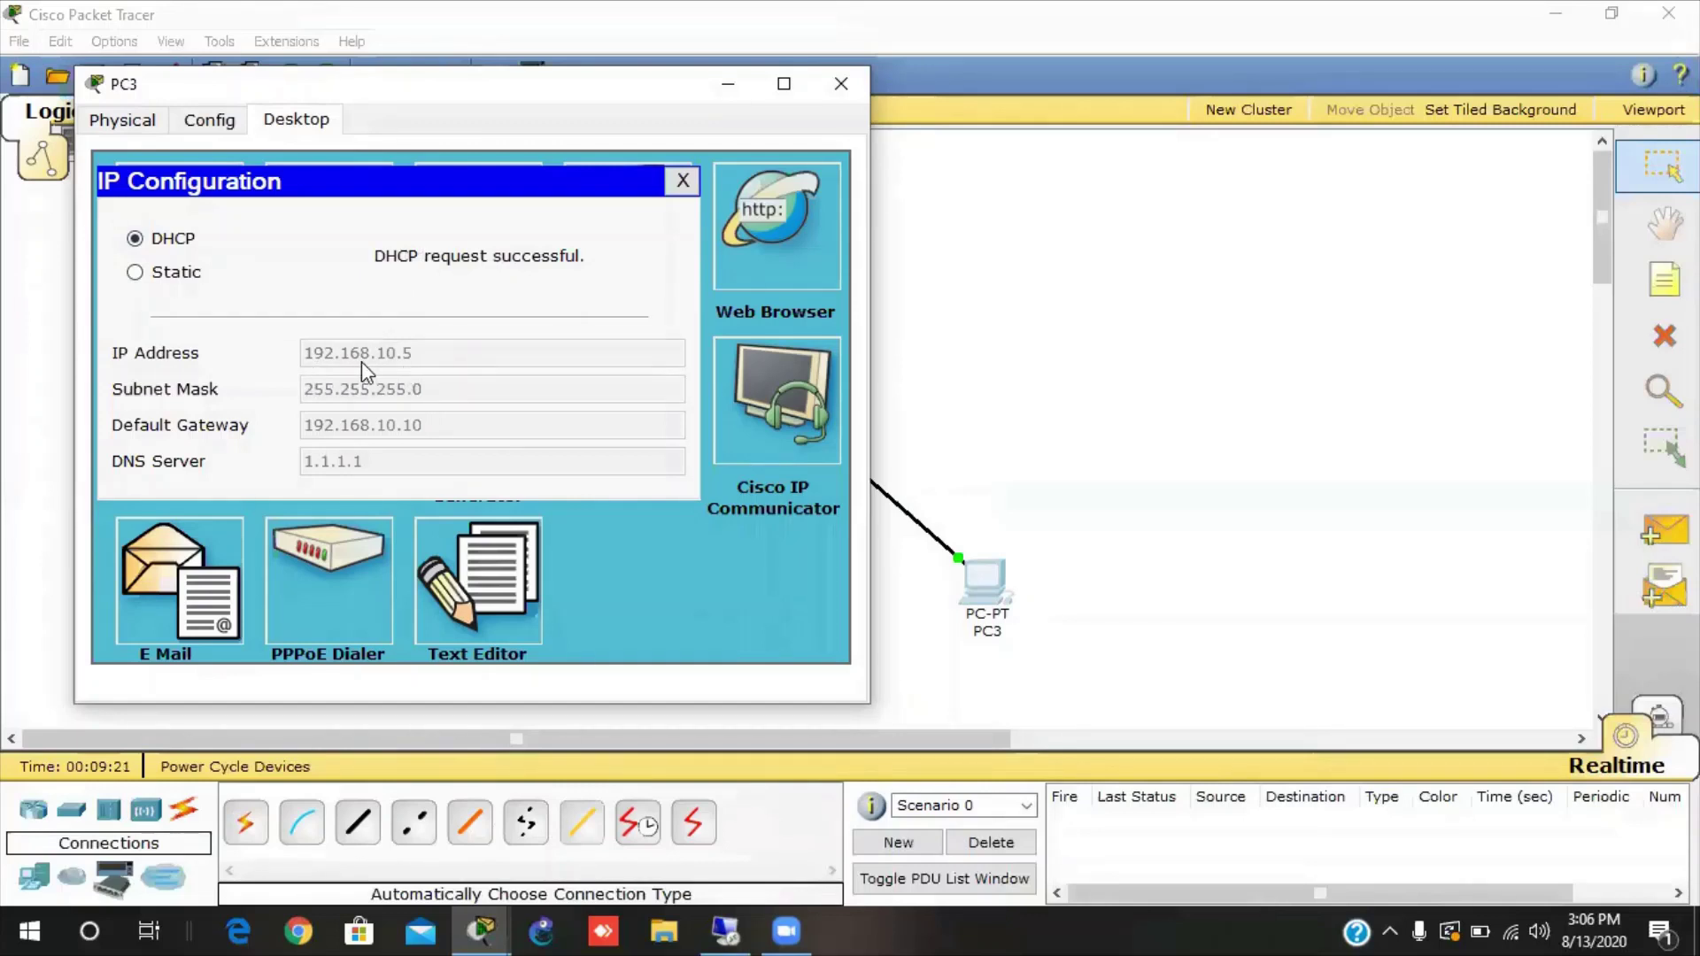
{"action": "left_click", "coordinate": [839, 74]}
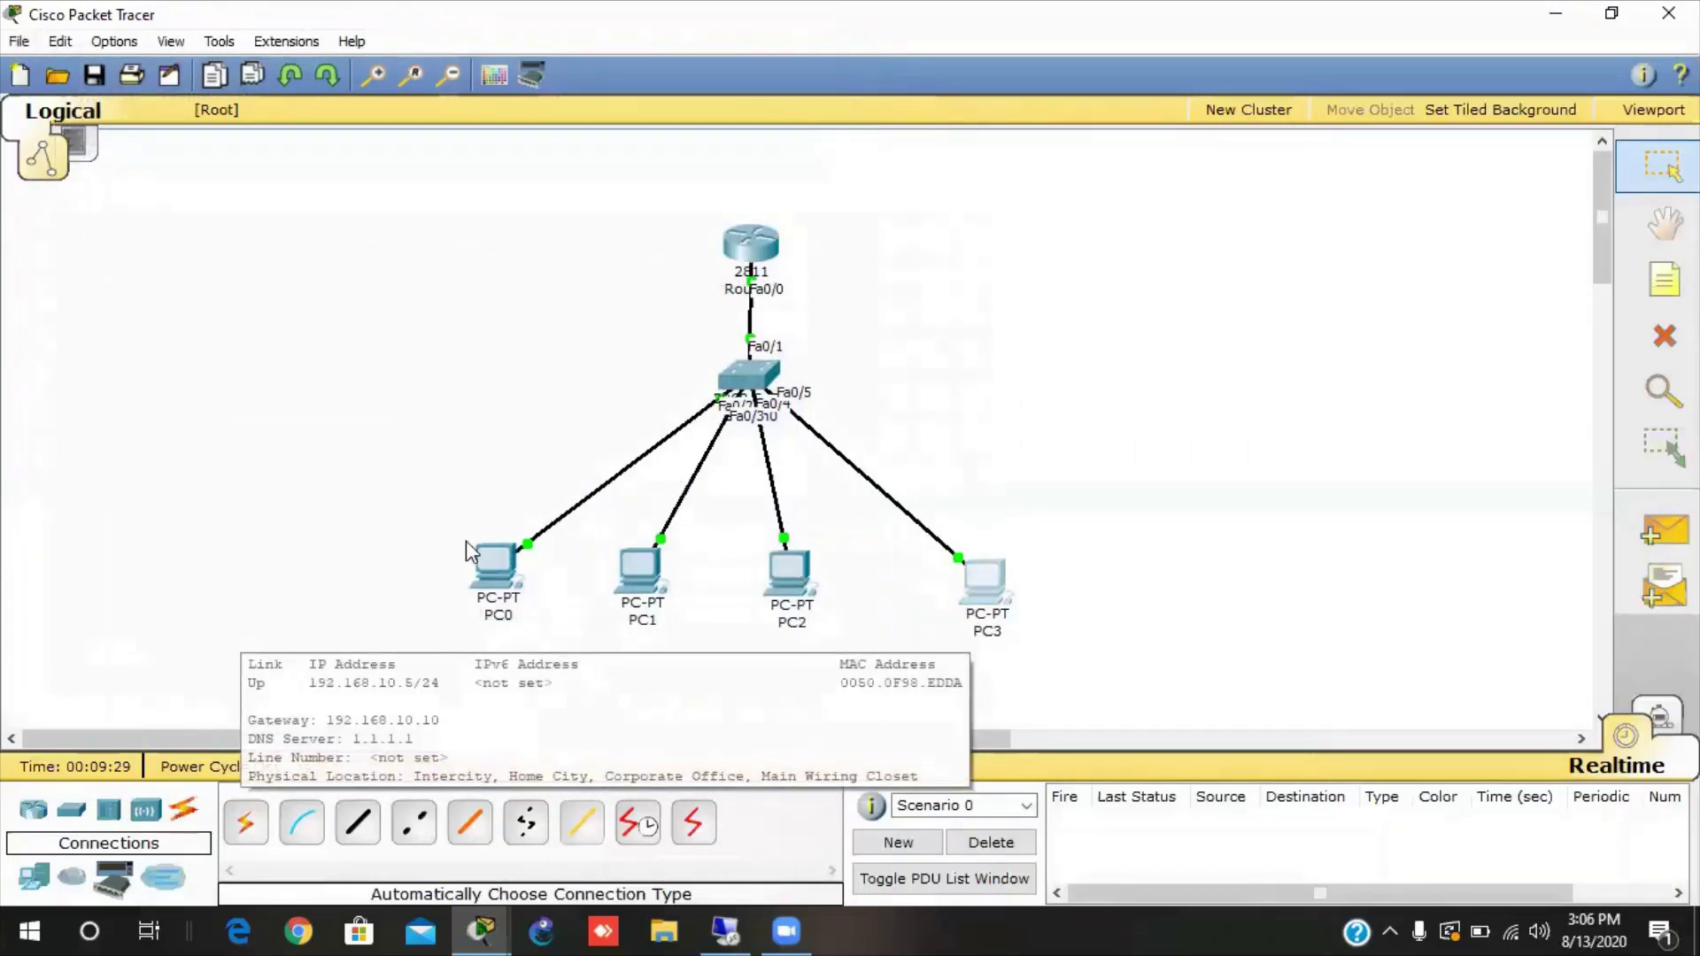
Reopen Router0's command line, exit configuration mode, and list the DHCP leases with sh ip dhcp binding.
{"action": "left_click", "coordinate": [753, 242]}
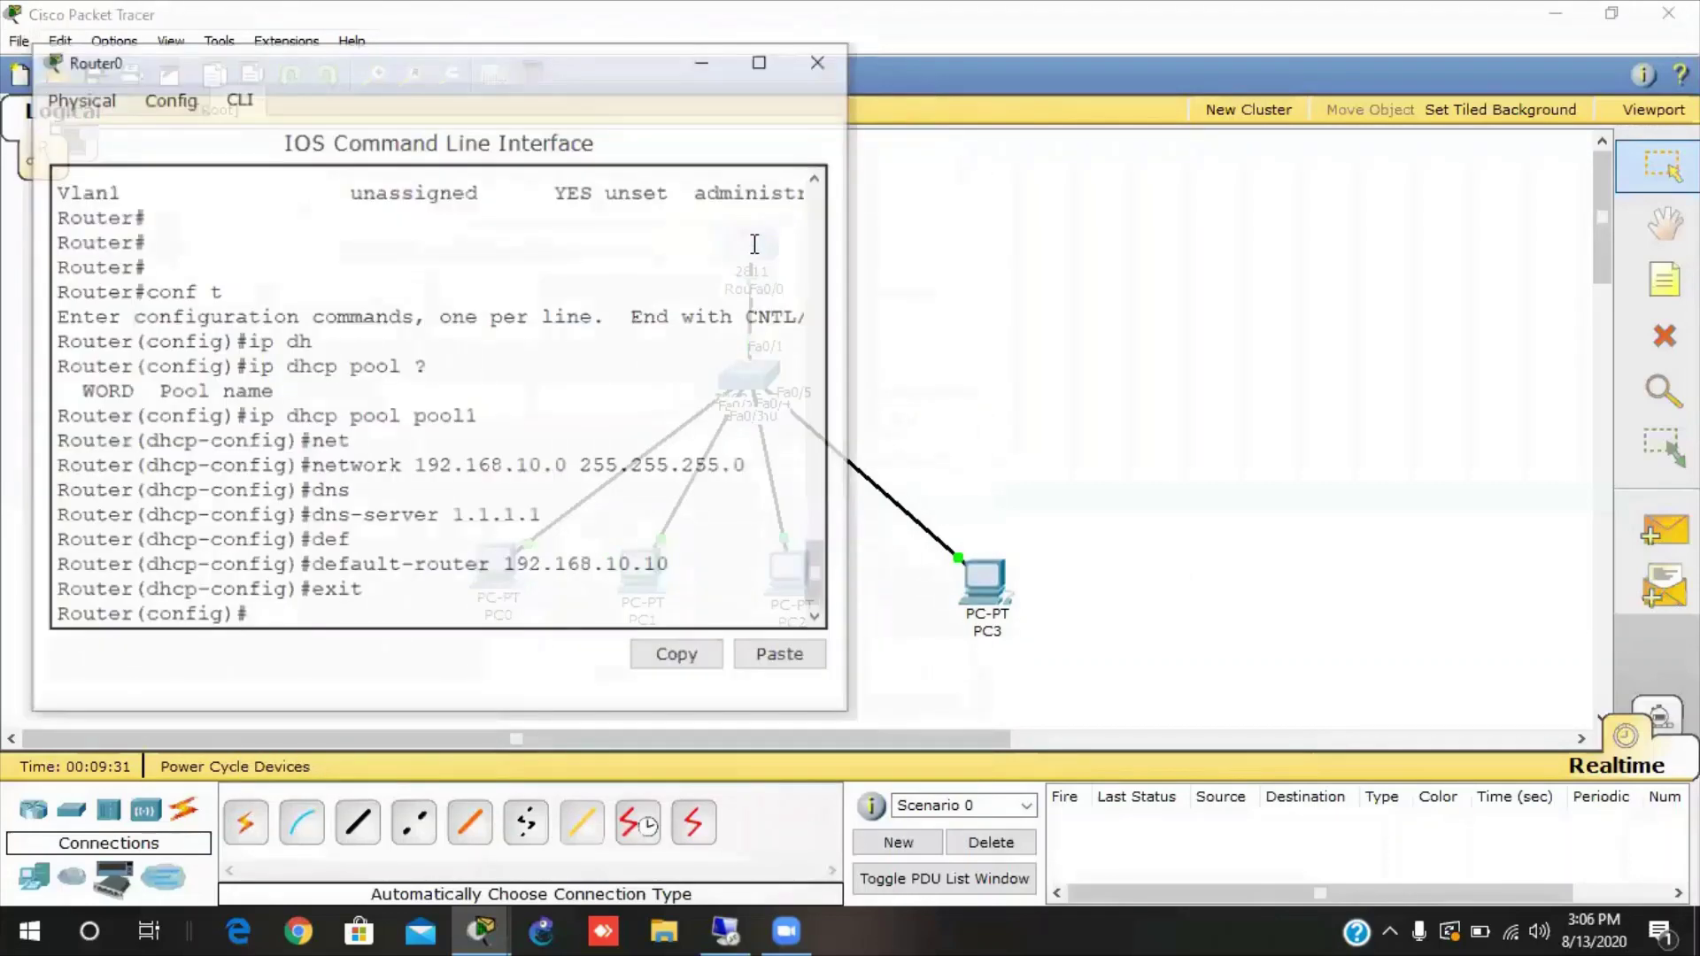
{"action": "left_click_drag", "start_coordinate": [550, 58], "coordinate": [747, 104]}
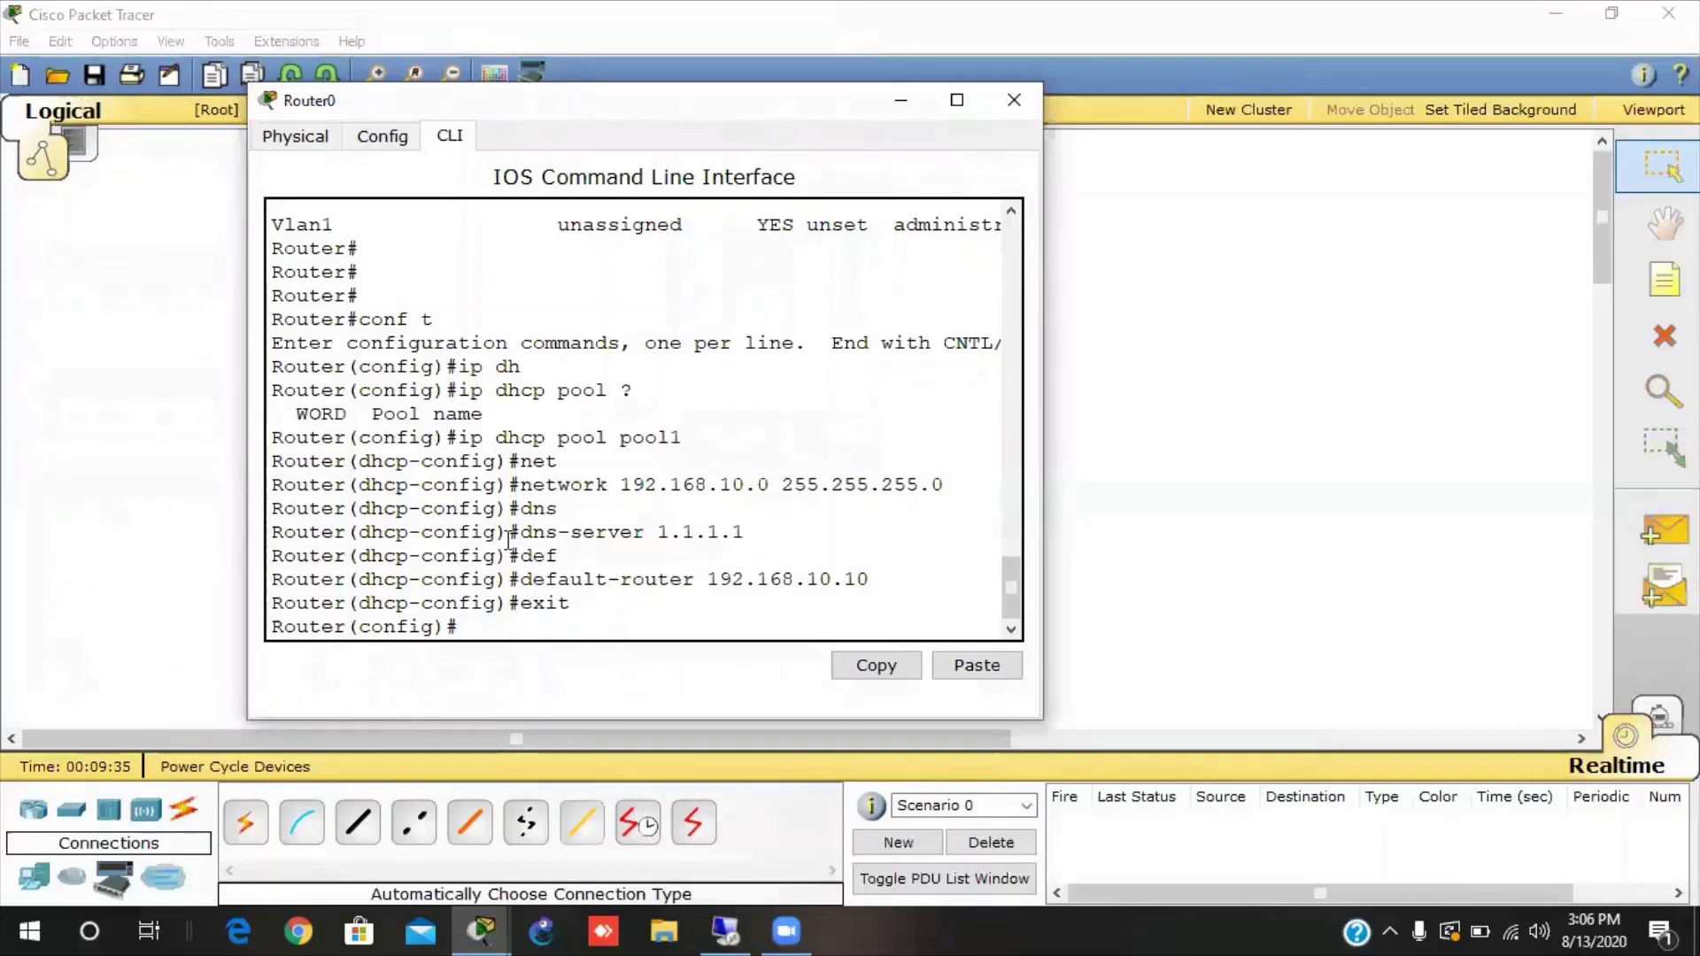
{"action": "left_click", "coordinate": [491, 626]}
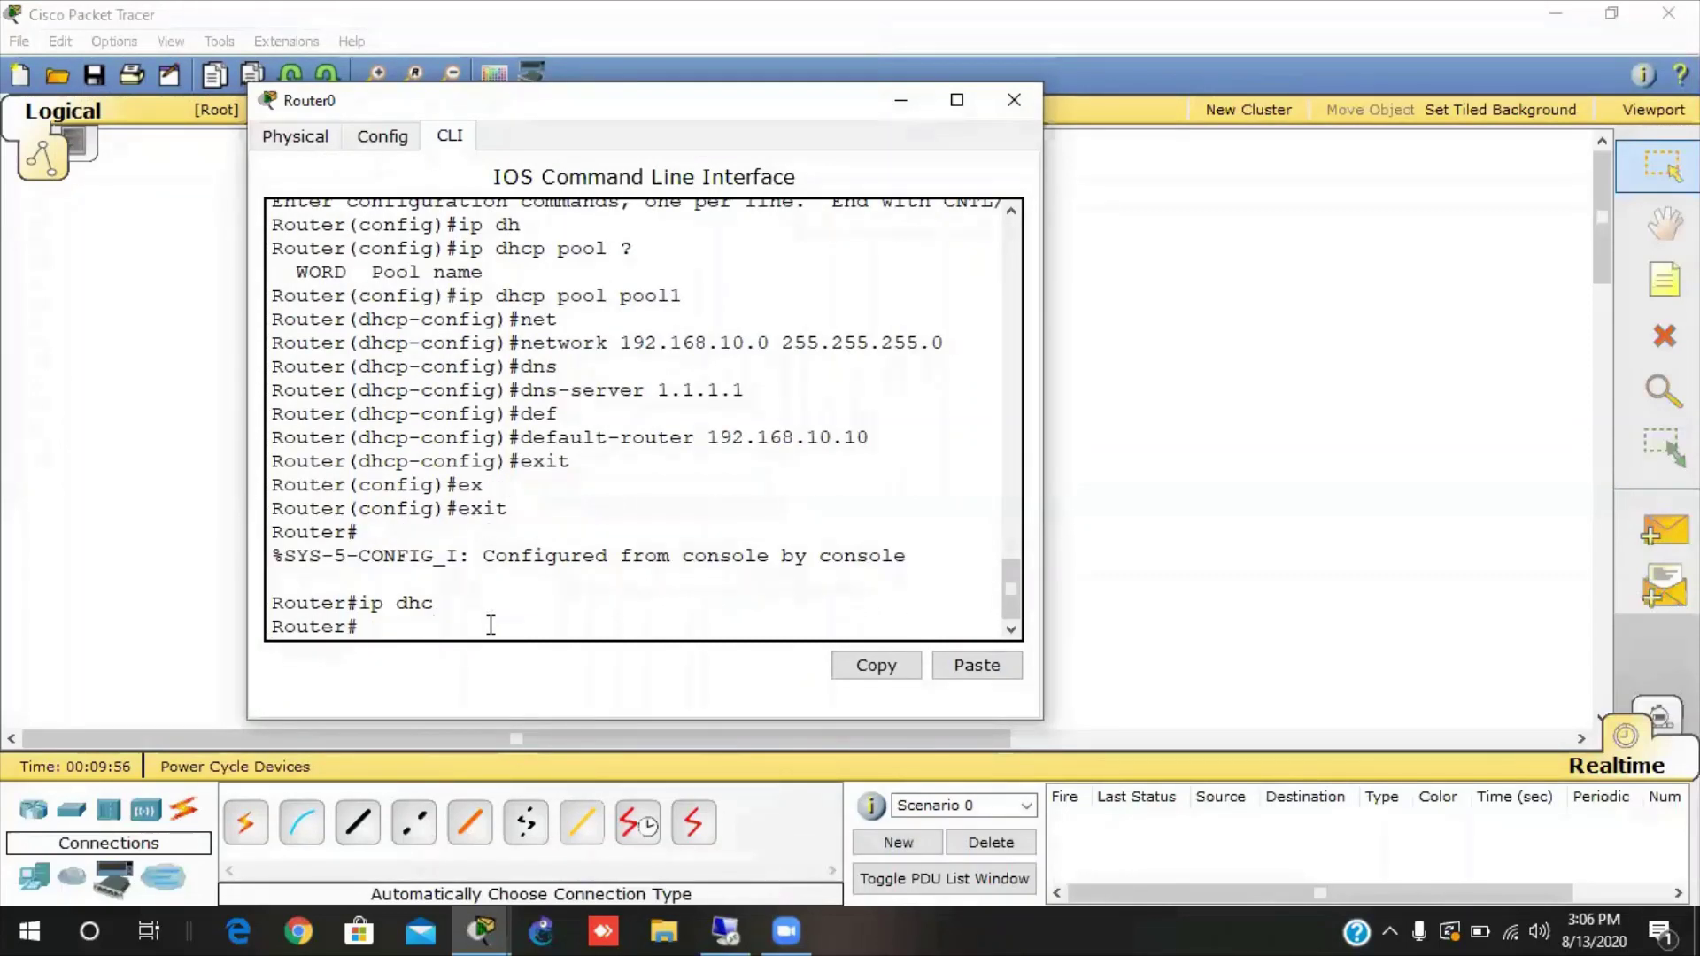
{"action": "type", "text": "sh ip dh"}
{"action": "key", "text": "Tab"}
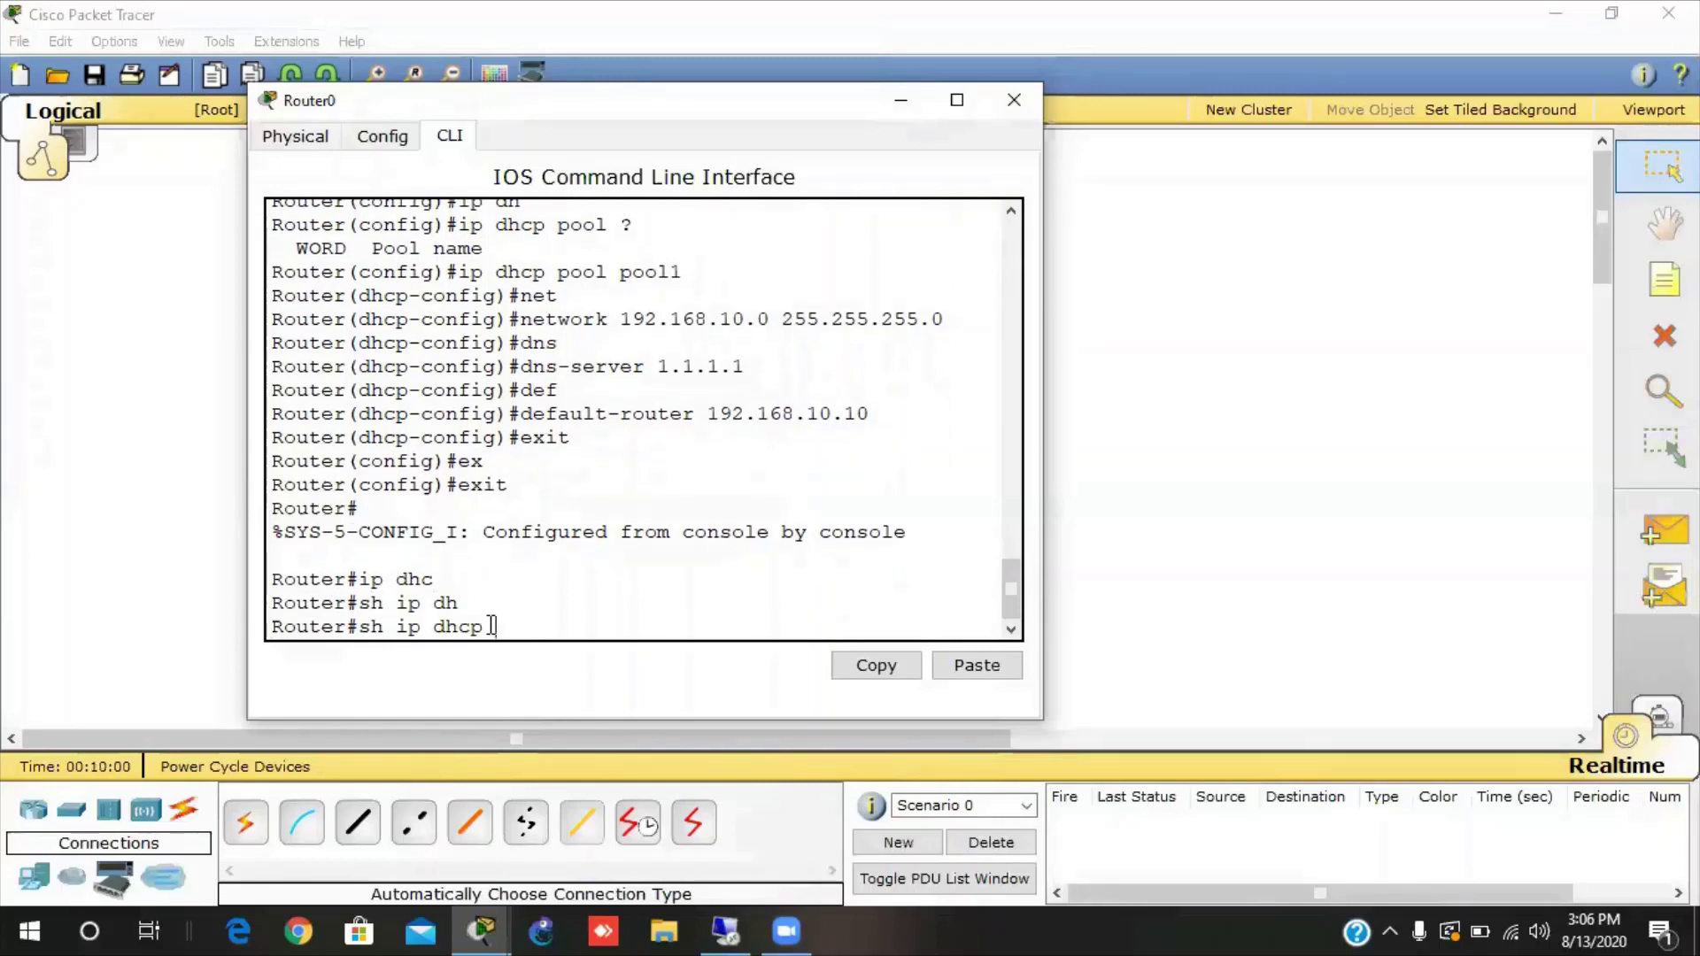
{"action": "type", "text": "bin"}
{"action": "key", "text": "Tab"}
{"action": "key", "text": "Return"}
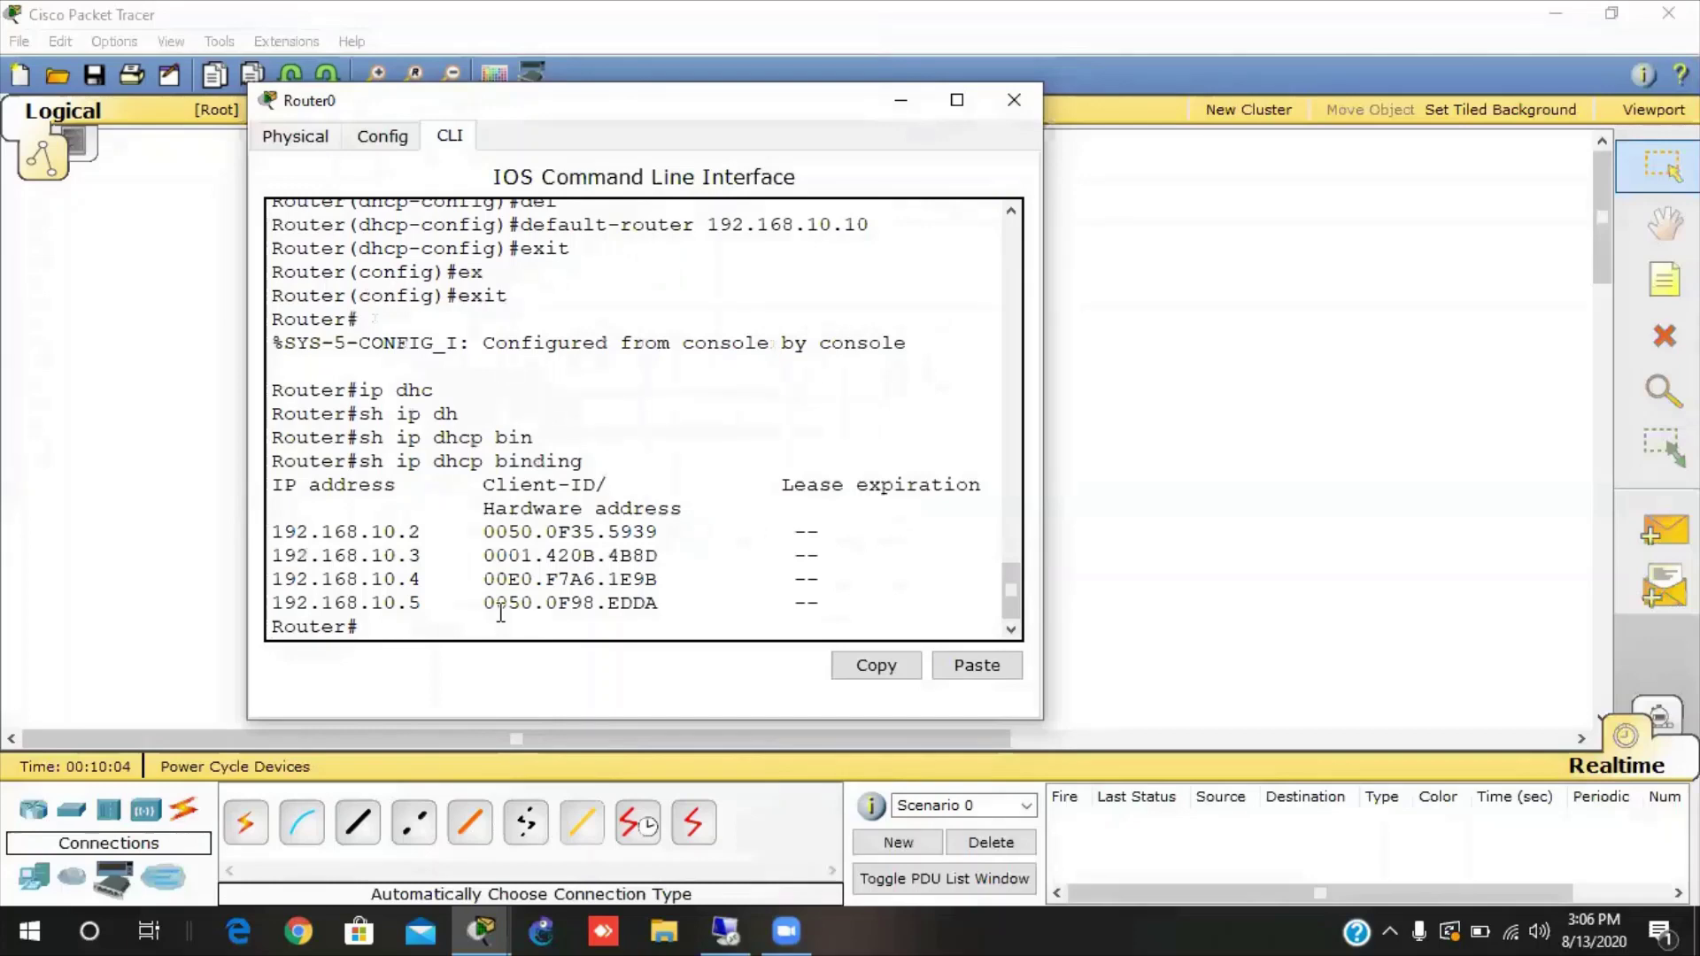
Enlarge the Router0 window and examine the IP address, hardware address and type entries in the DHCP binding table.
{"action": "left_click", "coordinate": [958, 101]}
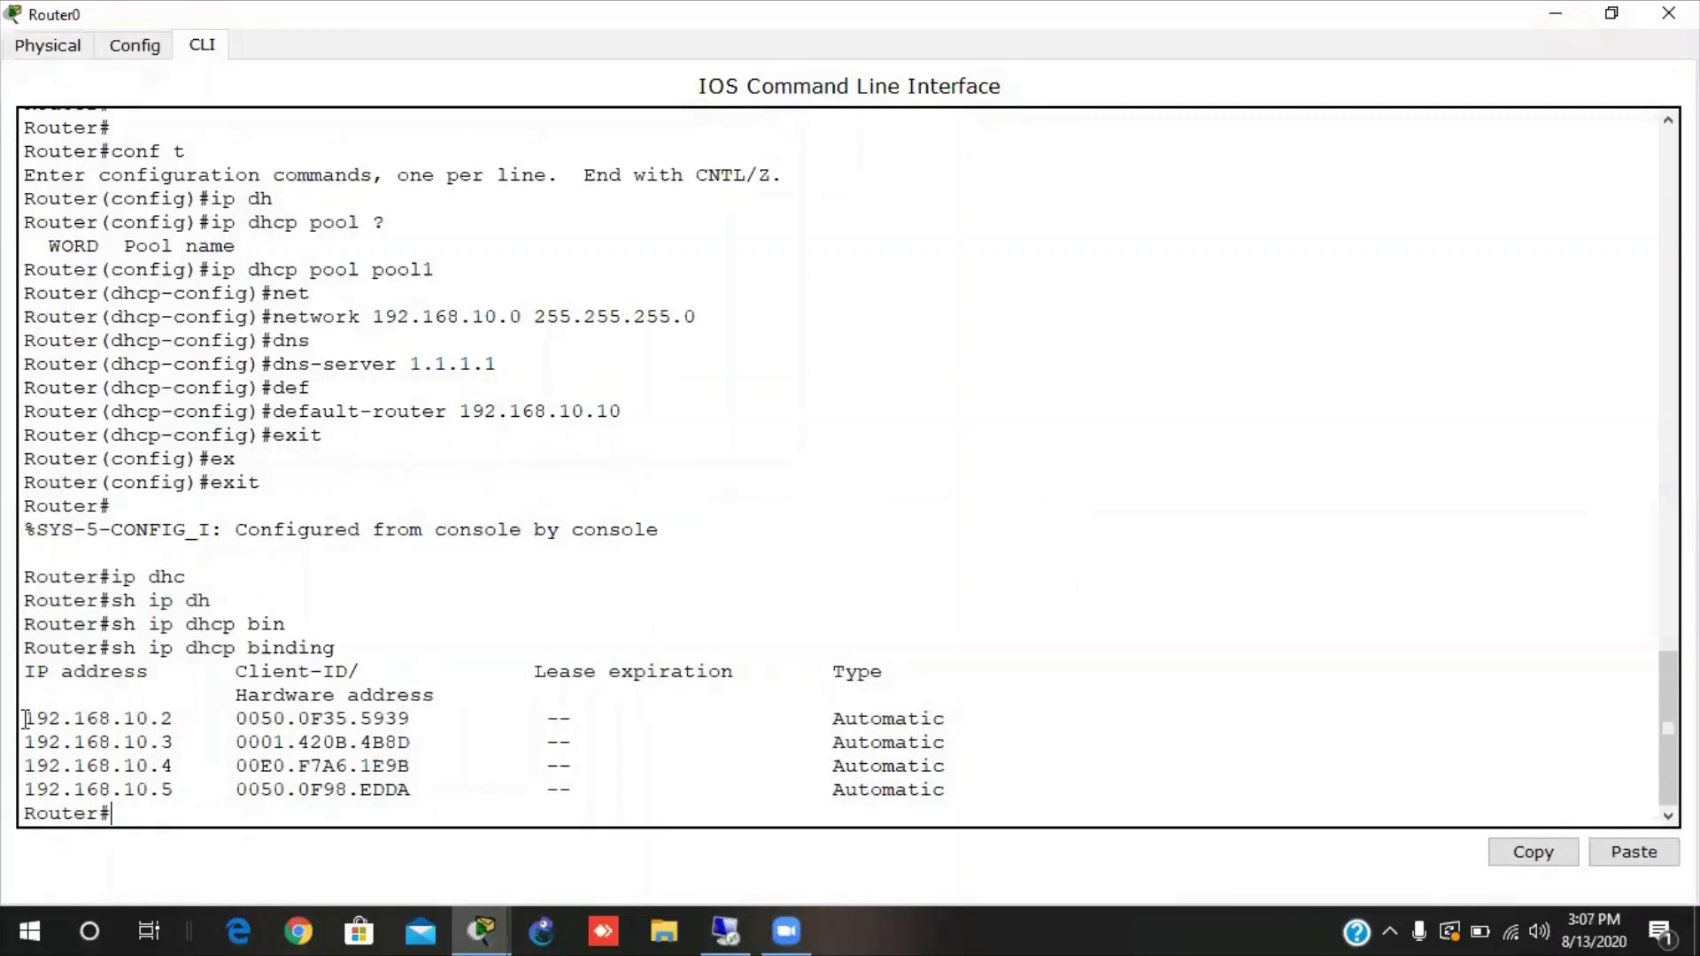
{"action": "left_click_drag", "start_coordinate": [26, 719], "coordinate": [440, 724]}
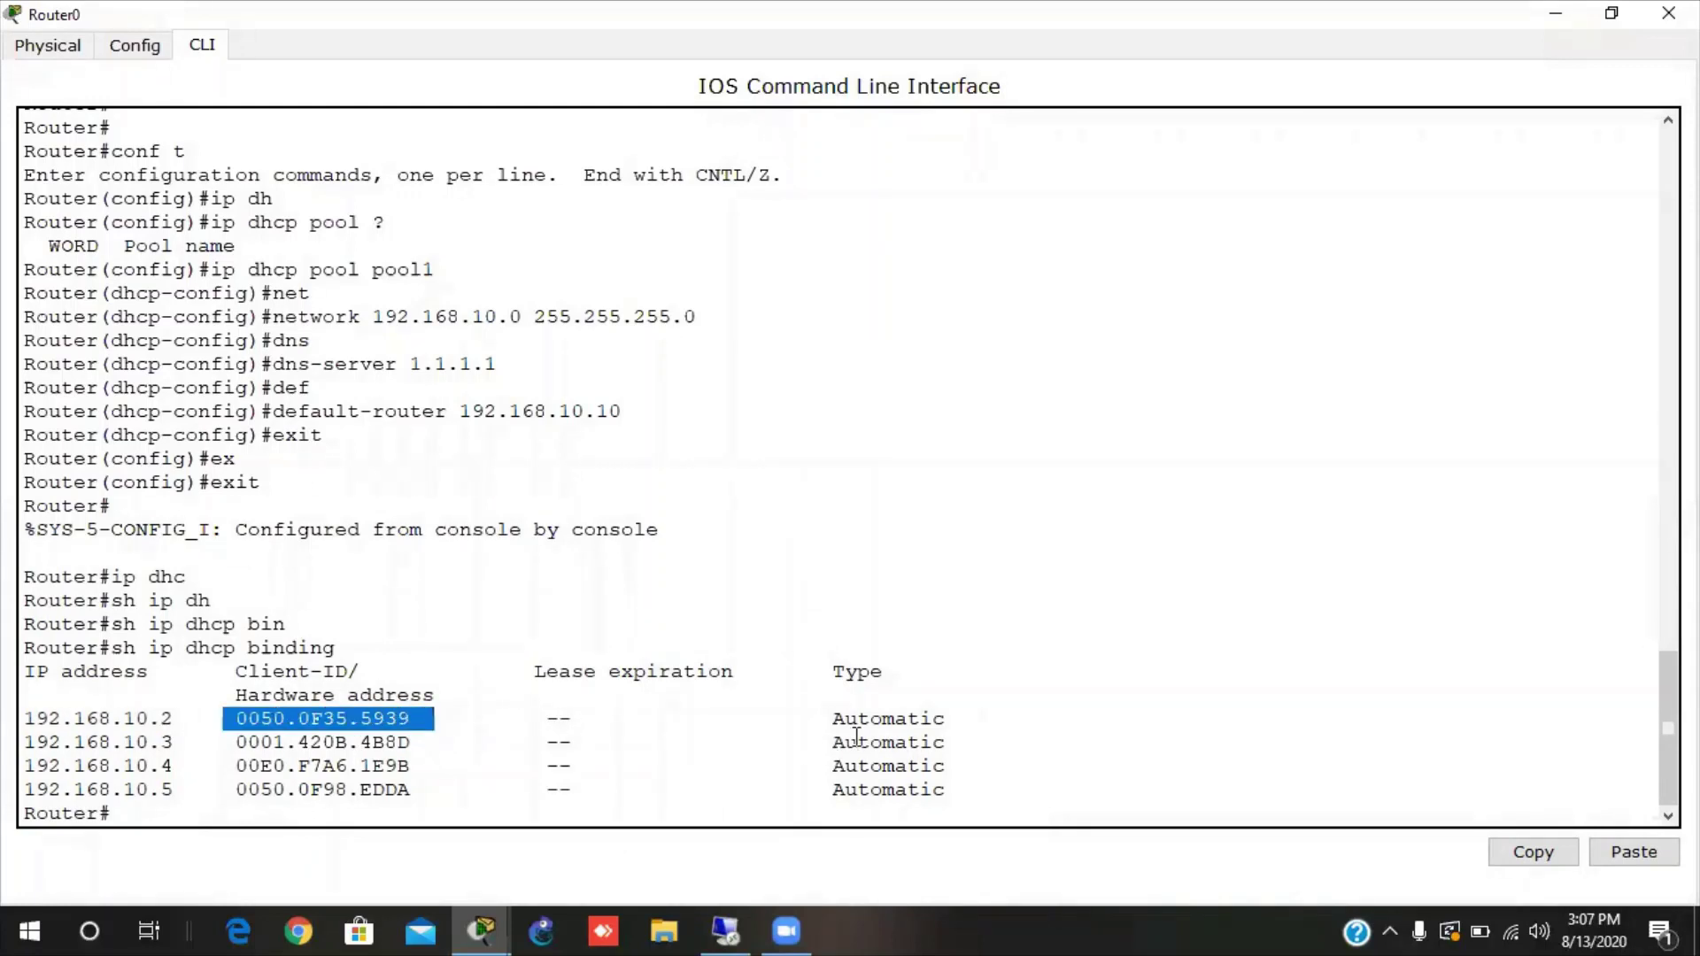
{"action": "left_click_drag", "start_coordinate": [811, 717], "coordinate": [973, 719]}
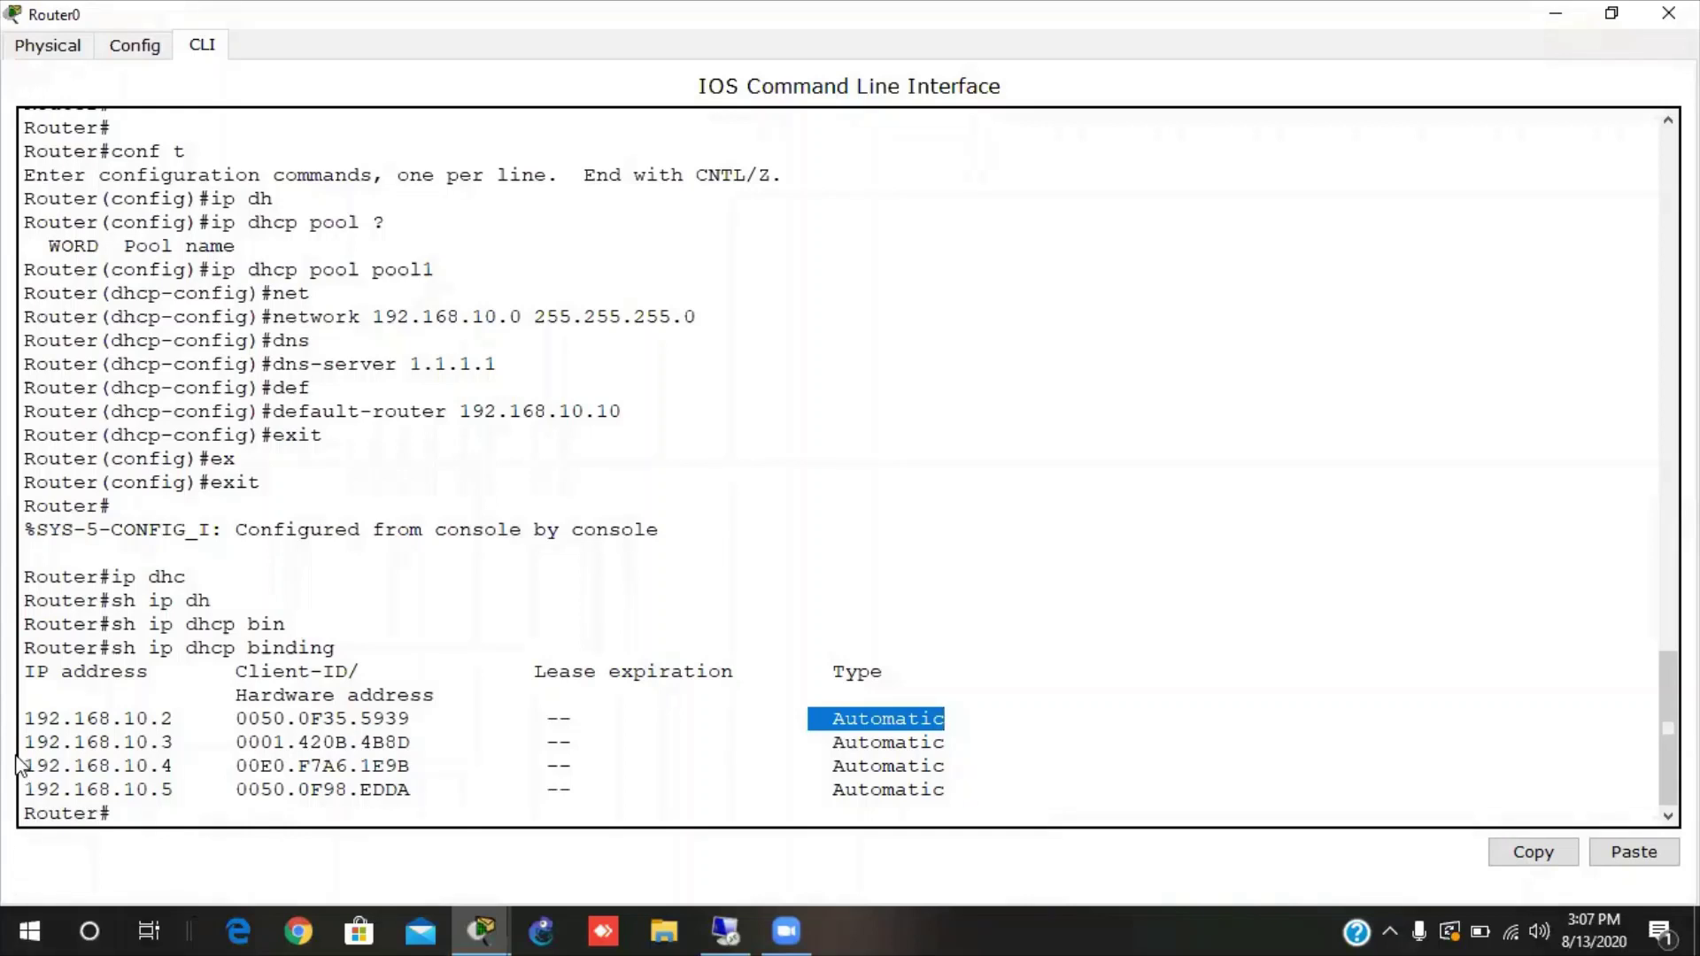
{"action": "left_click_drag", "start_coordinate": [22, 737], "coordinate": [186, 742]}
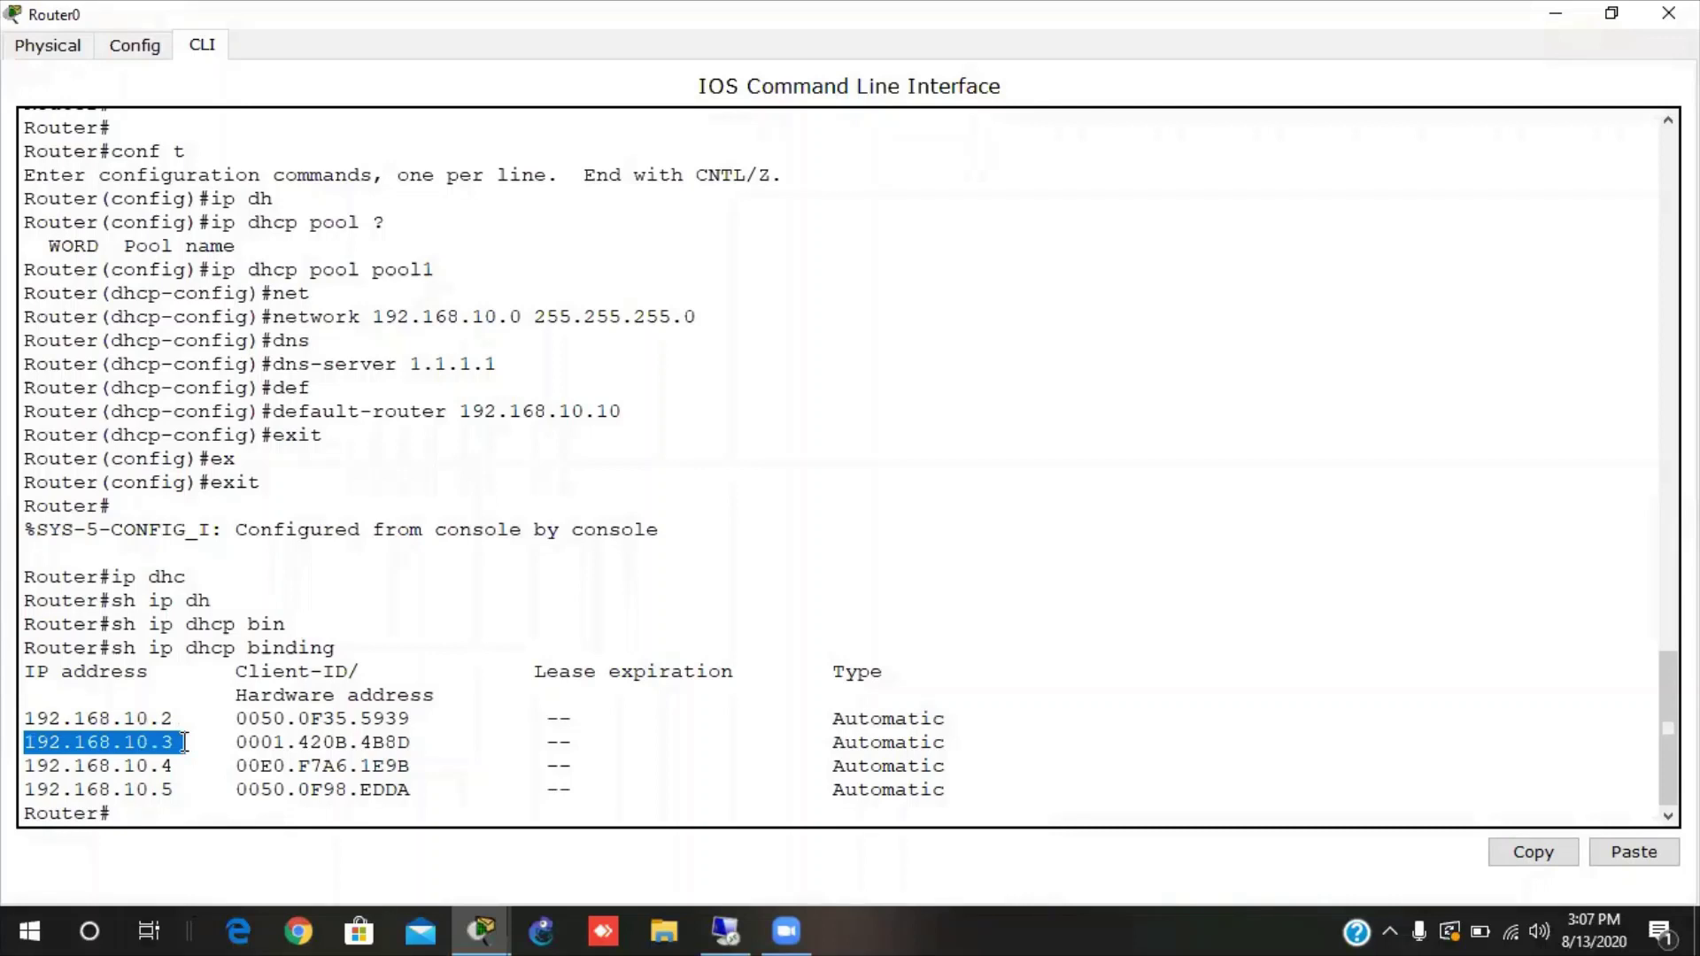
Examine the second lease's hardware address and type and the sh ip dhcp binding command, and close the Router0 window.
{"action": "left_click_drag", "start_coordinate": [227, 742], "coordinate": [416, 740]}
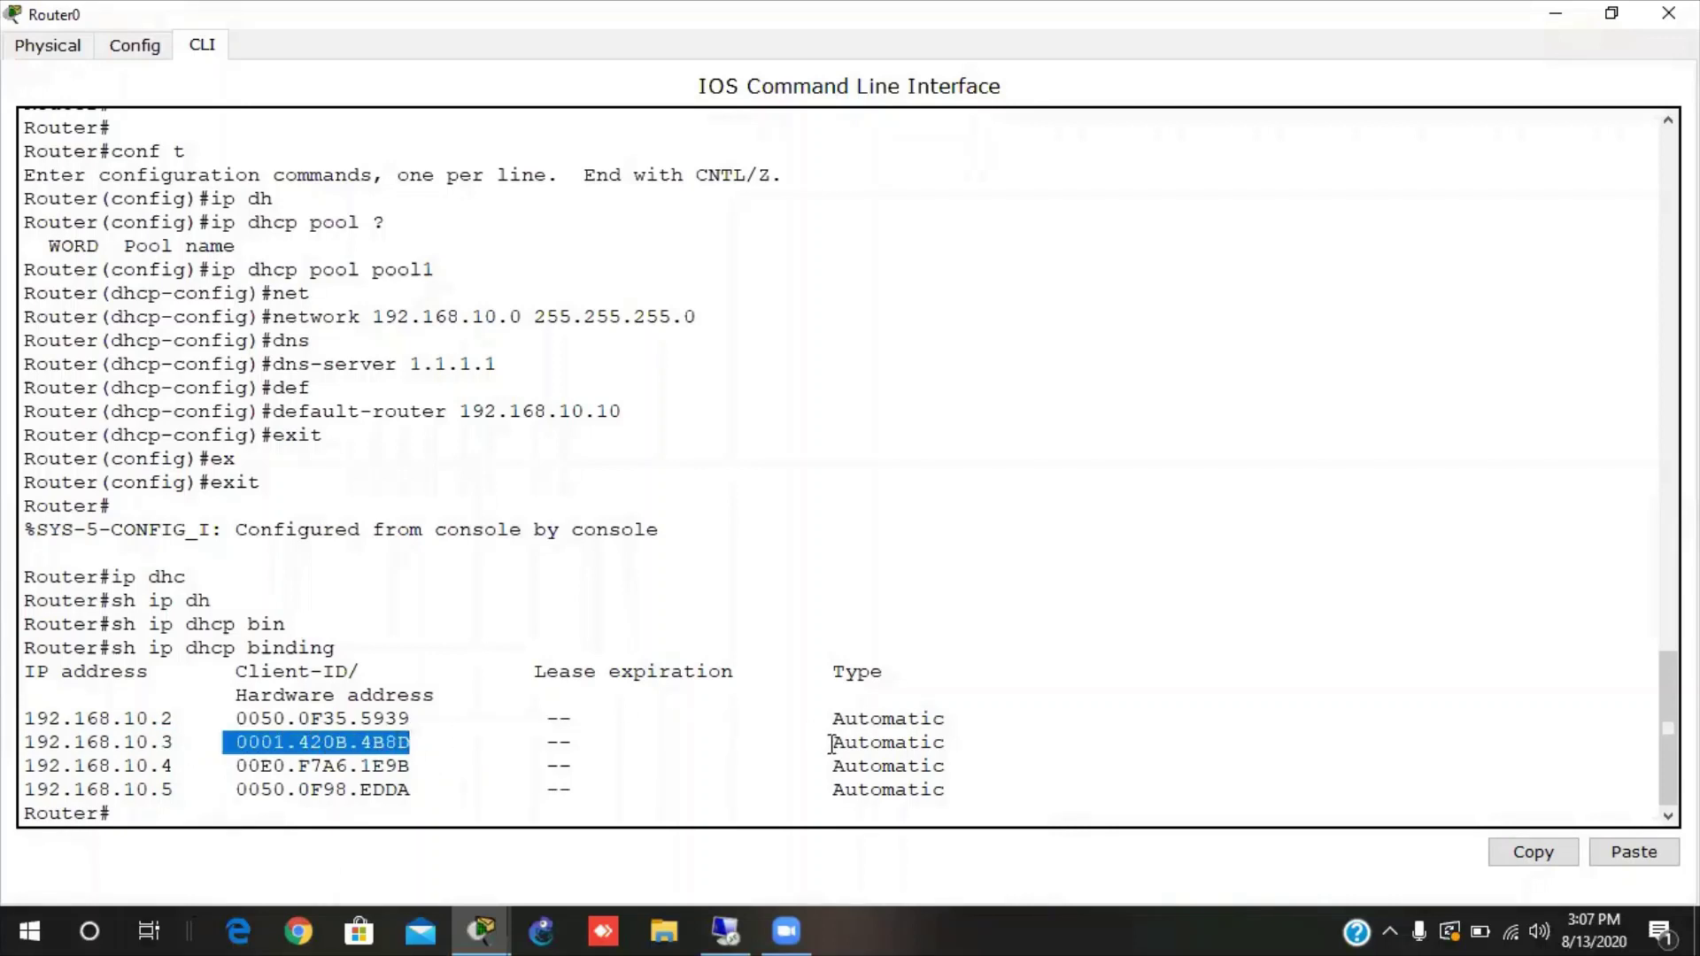
{"action": "left_click_drag", "start_coordinate": [832, 742], "coordinate": [1006, 744]}
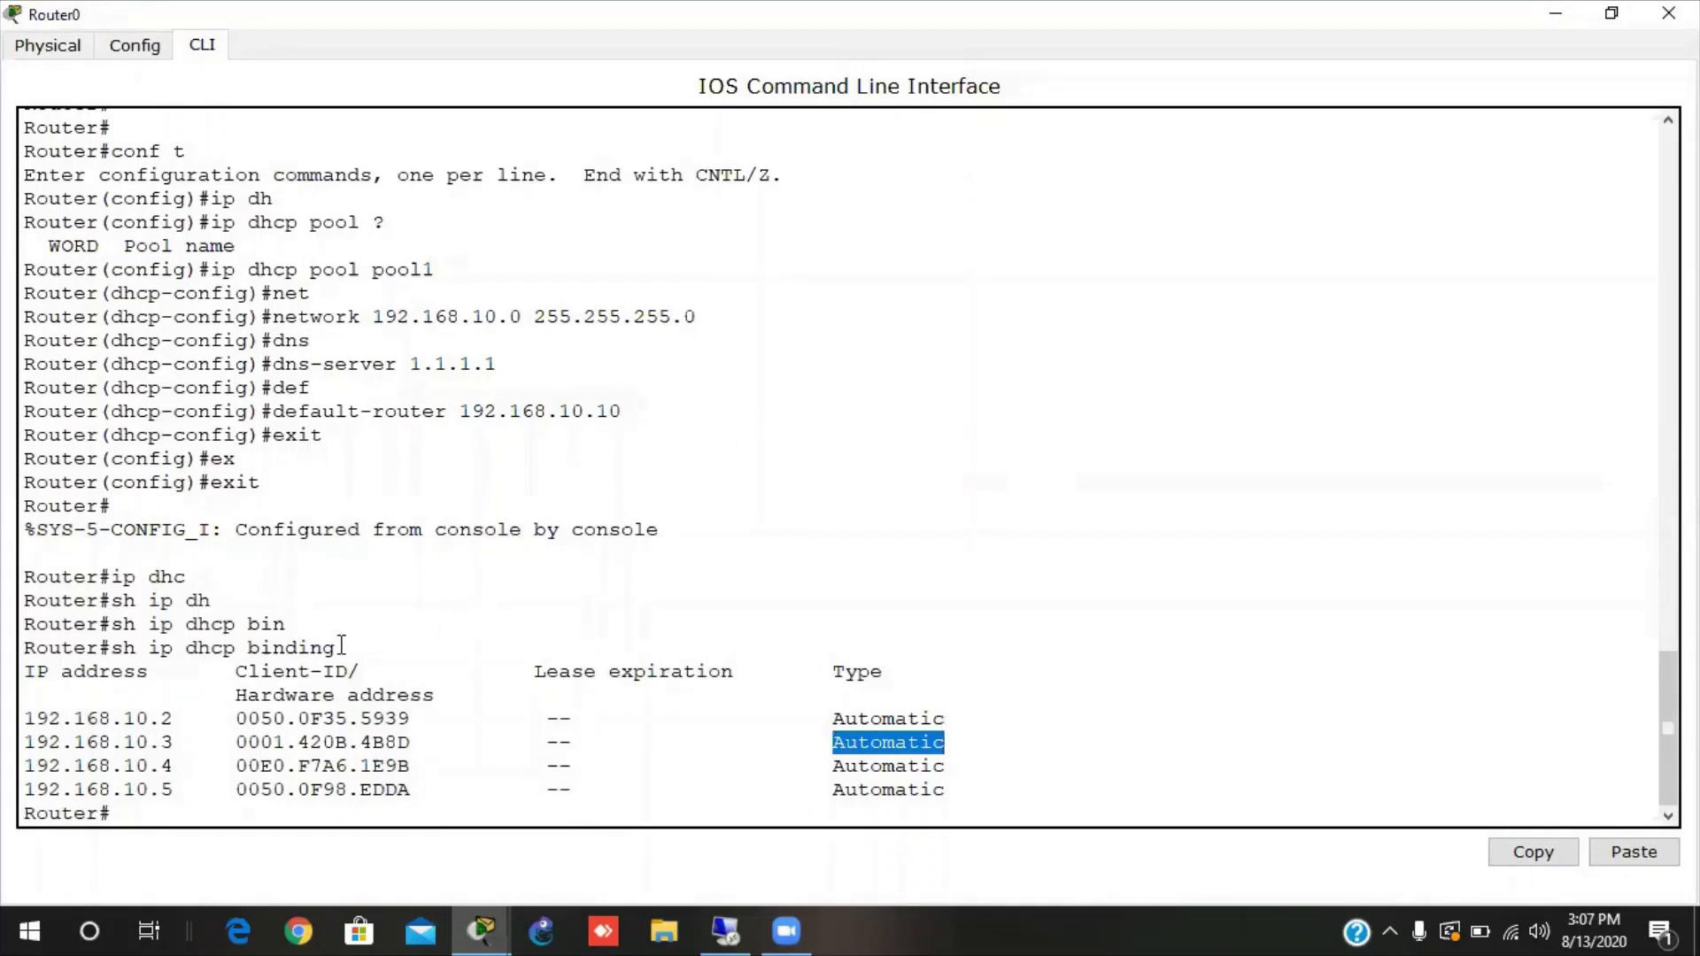
{"action": "left_click_drag", "start_coordinate": [342, 647], "coordinate": [113, 649]}
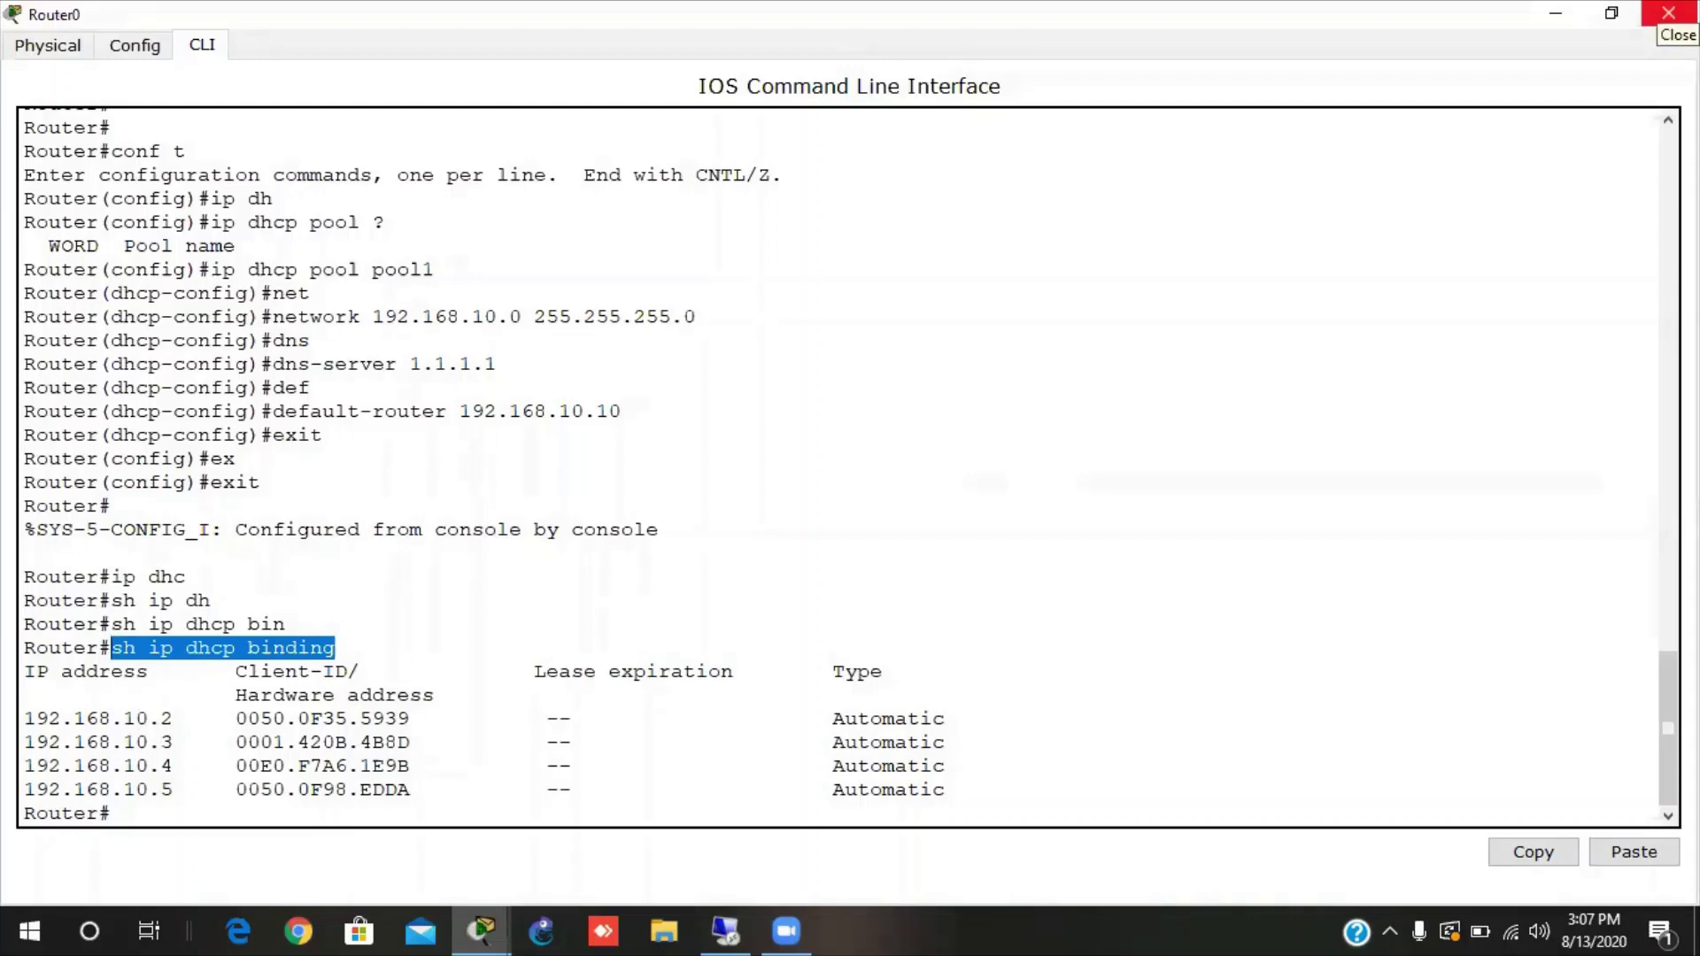
{"action": "left_click", "coordinate": [1669, 13]}
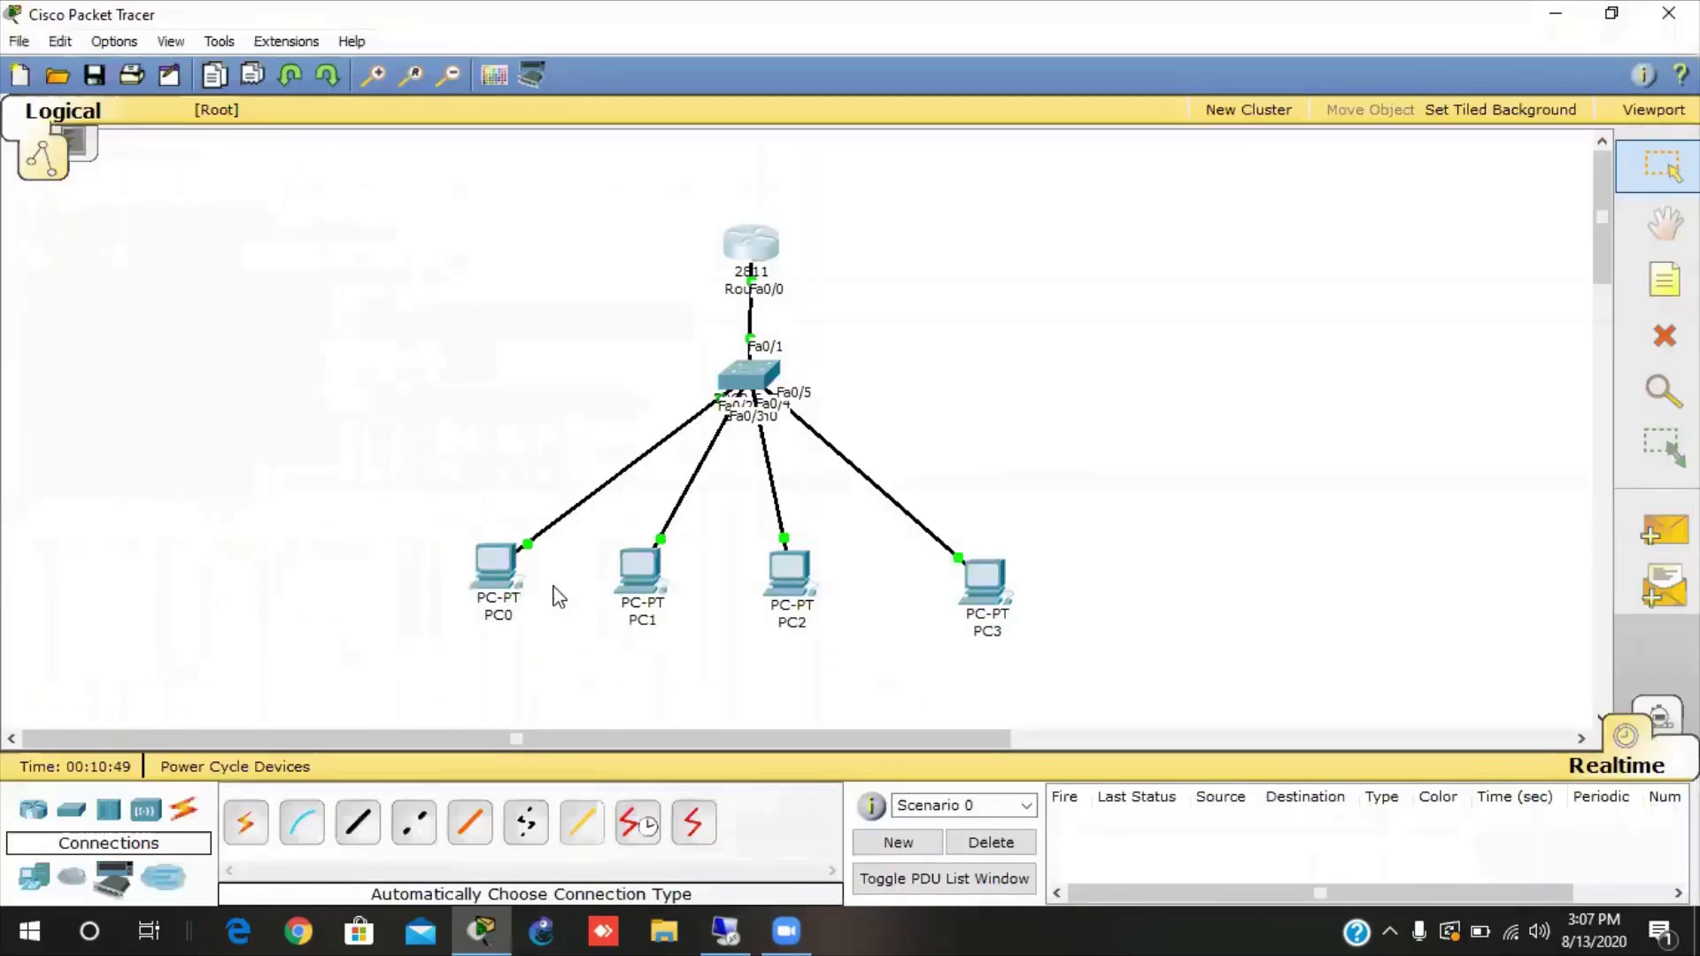
Reopen Router0's command line in an enlarged window and enter global configuration mode with conf t.
{"action": "left_click", "coordinate": [742, 252]}
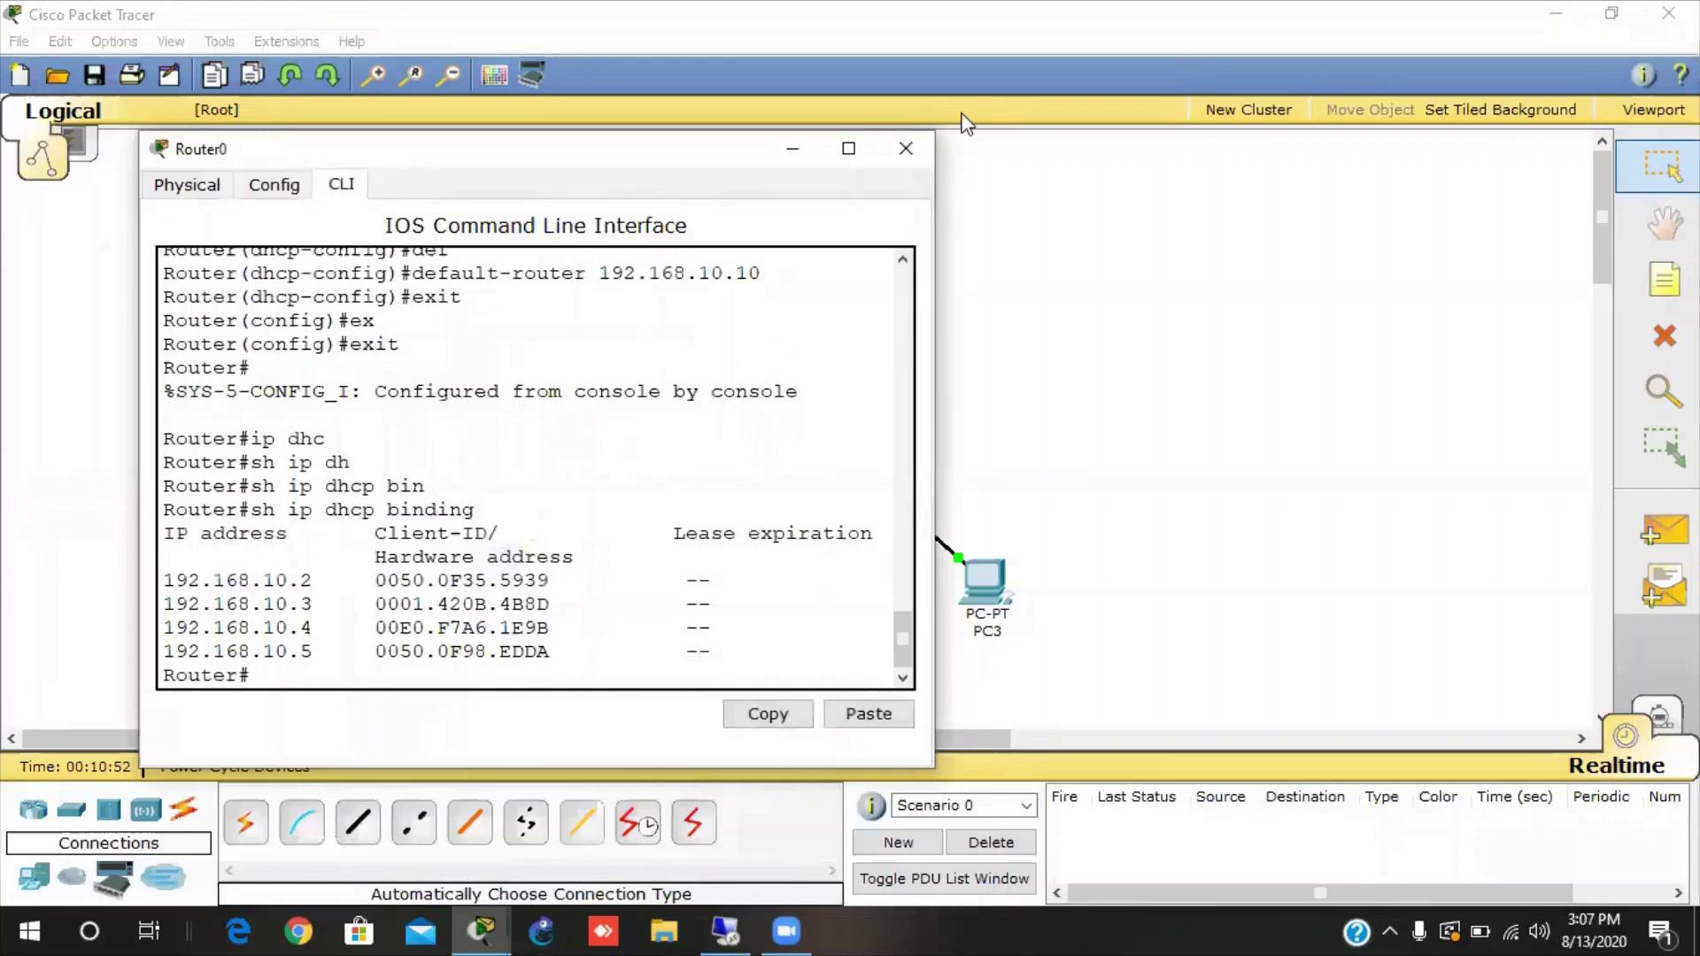
{"action": "left_click", "coordinate": [848, 148]}
{"action": "key", "text": "Return"}
{"action": "key", "text": "Return"}
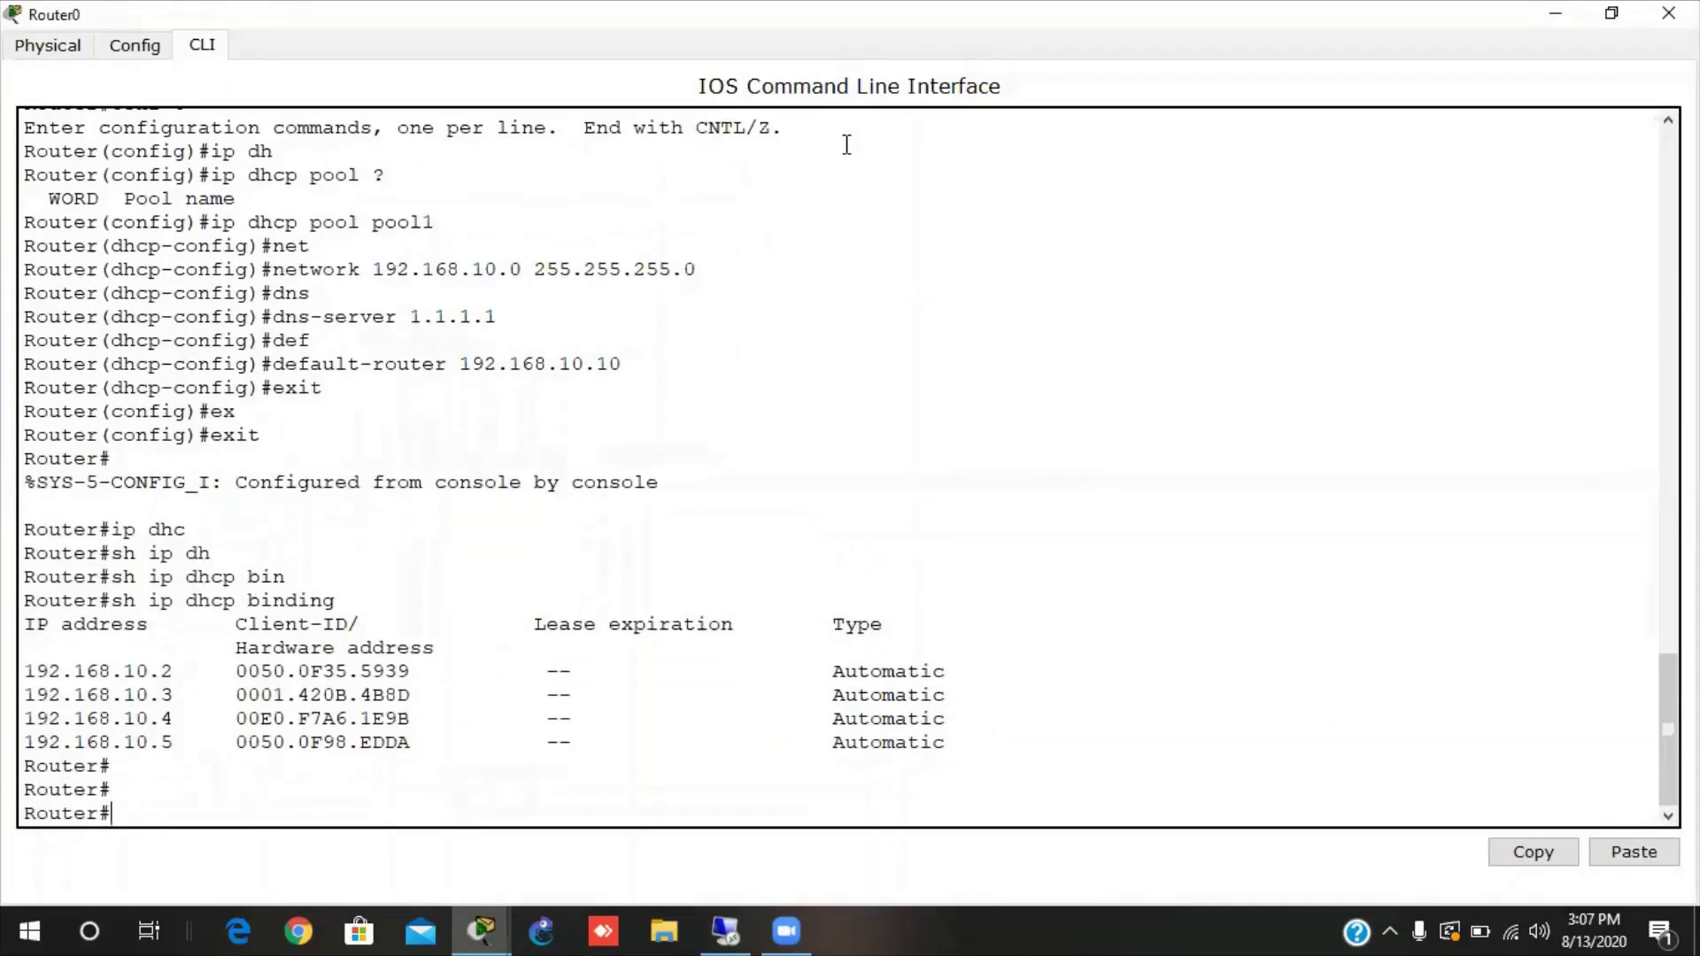
{"action": "key", "text": "Return"}
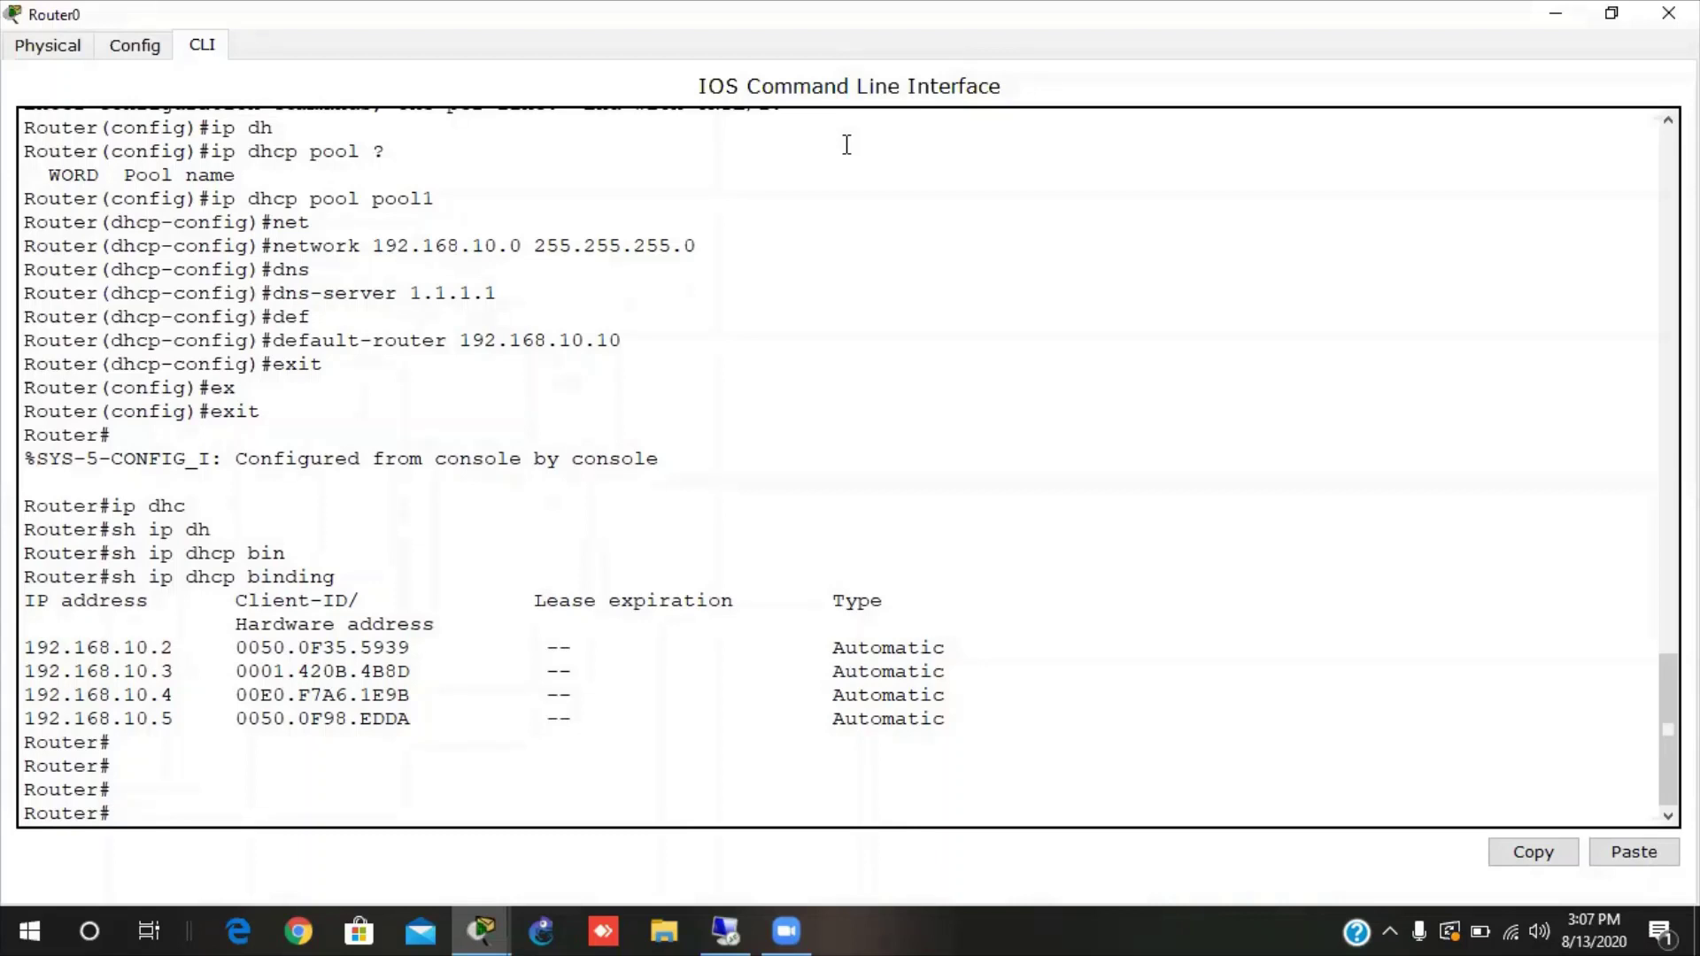
{"action": "type", "text": "conf t"}
{"action": "key", "text": "Return"}
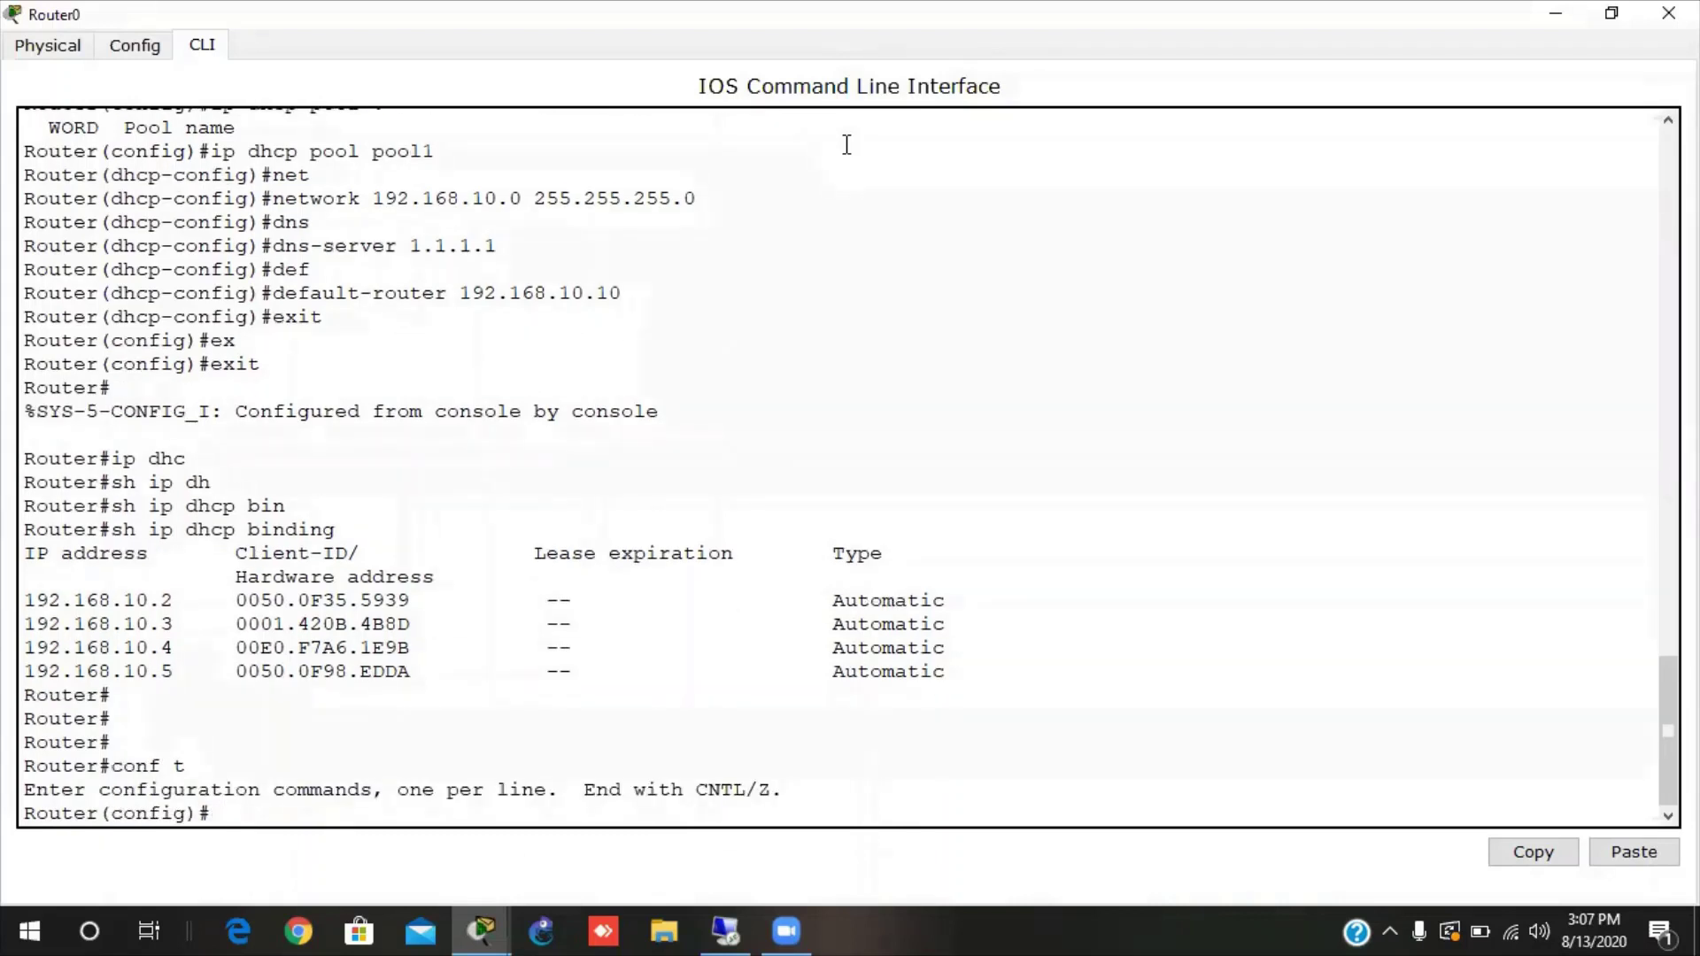
Enter DHCP pool configuration mode for pool1 with ip dhcp pool pool1.
{"action": "type", "text": "ip dh"}
{"action": "key", "text": "Tab"}
{"action": "type", "text": "pool pool1"}
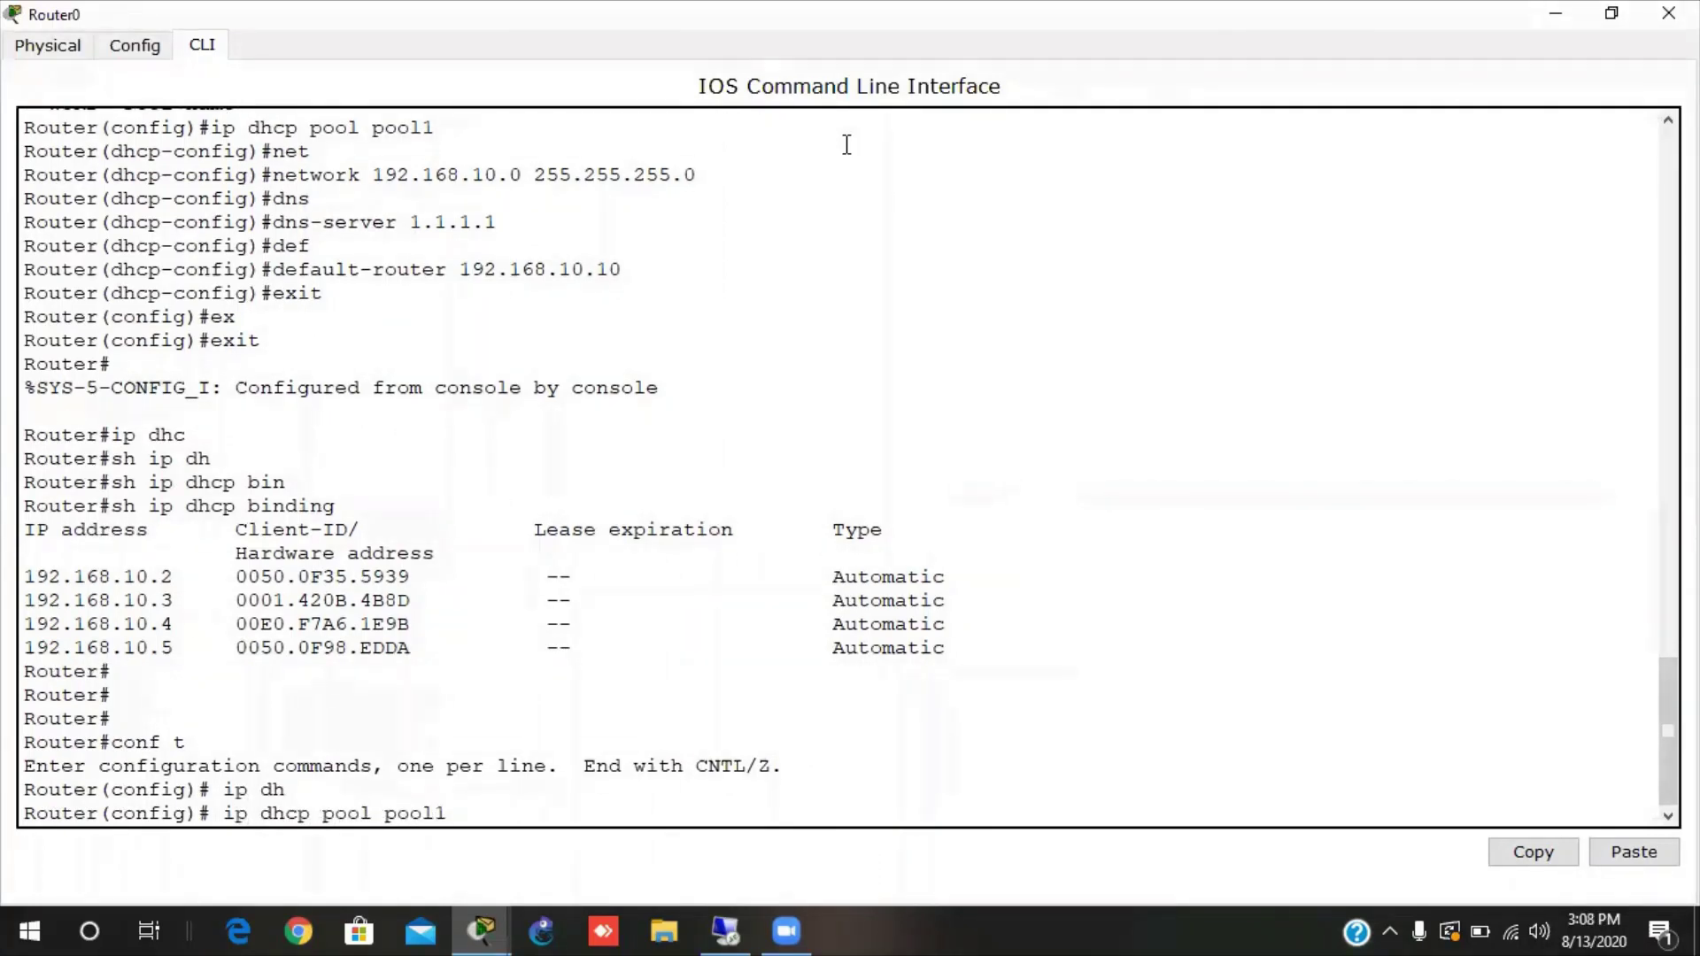
{"action": "key", "text": "Return"}
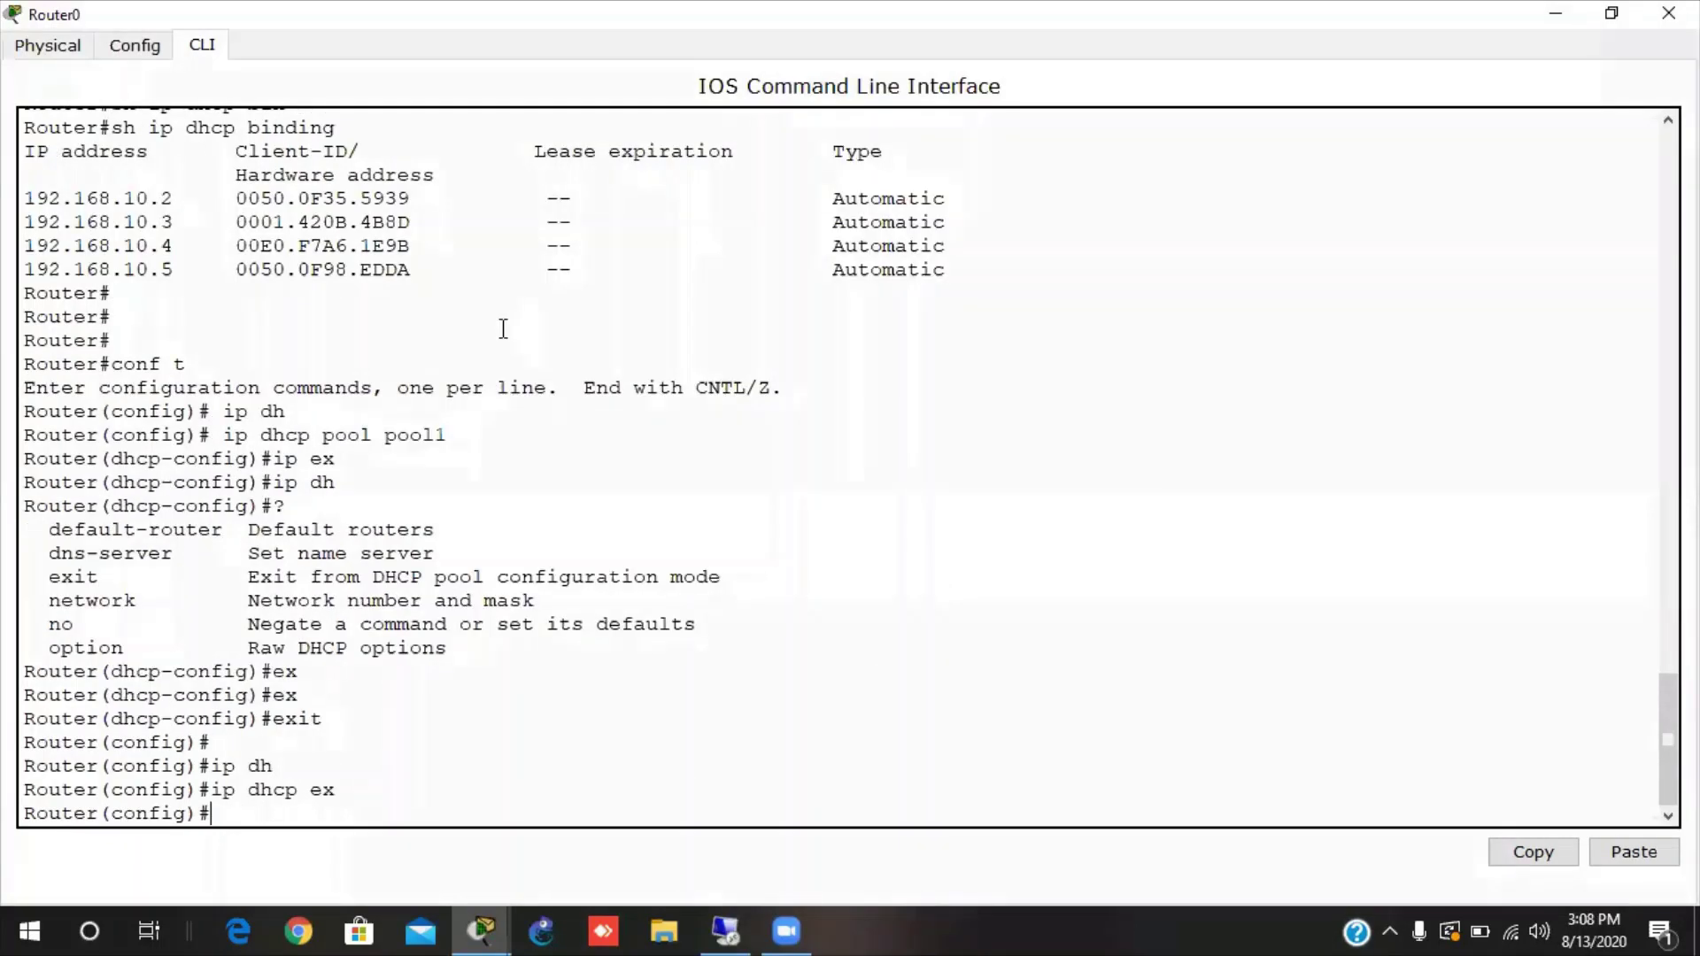
In global configuration mode, begin the ip dhcp excluded-address command and display the help for its first argument.
{"action": "type", "text": "ip dh"}
{"action": "key", "text": "Tab"}
{"action": "type", "text": "ex"}
{"action": "key", "text": "Tab"}
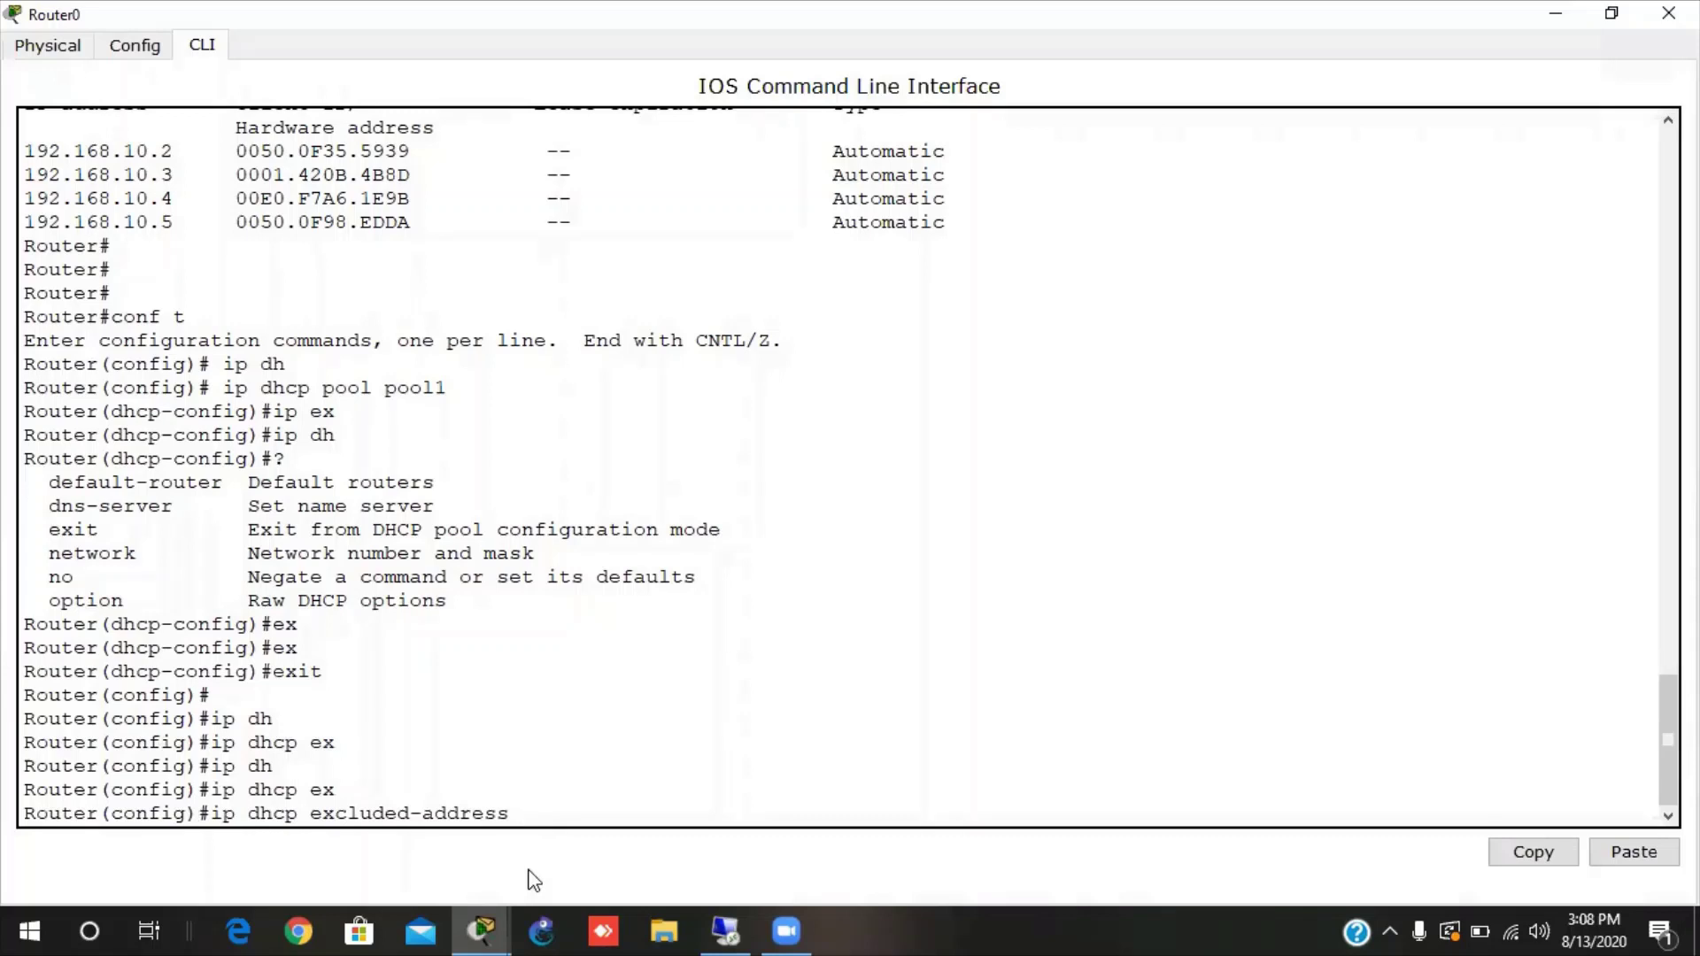
{"action": "type", "text": "192"}
{"action": "key", "text": "BackSpace"}
{"action": "key", "text": "BackSpace"}
{"action": "key", "text": "BackSpace"}
{"action": "type", "text": "/"}
{"action": "key", "text": "BackSpace"}
{"action": "type", "text": "?"}
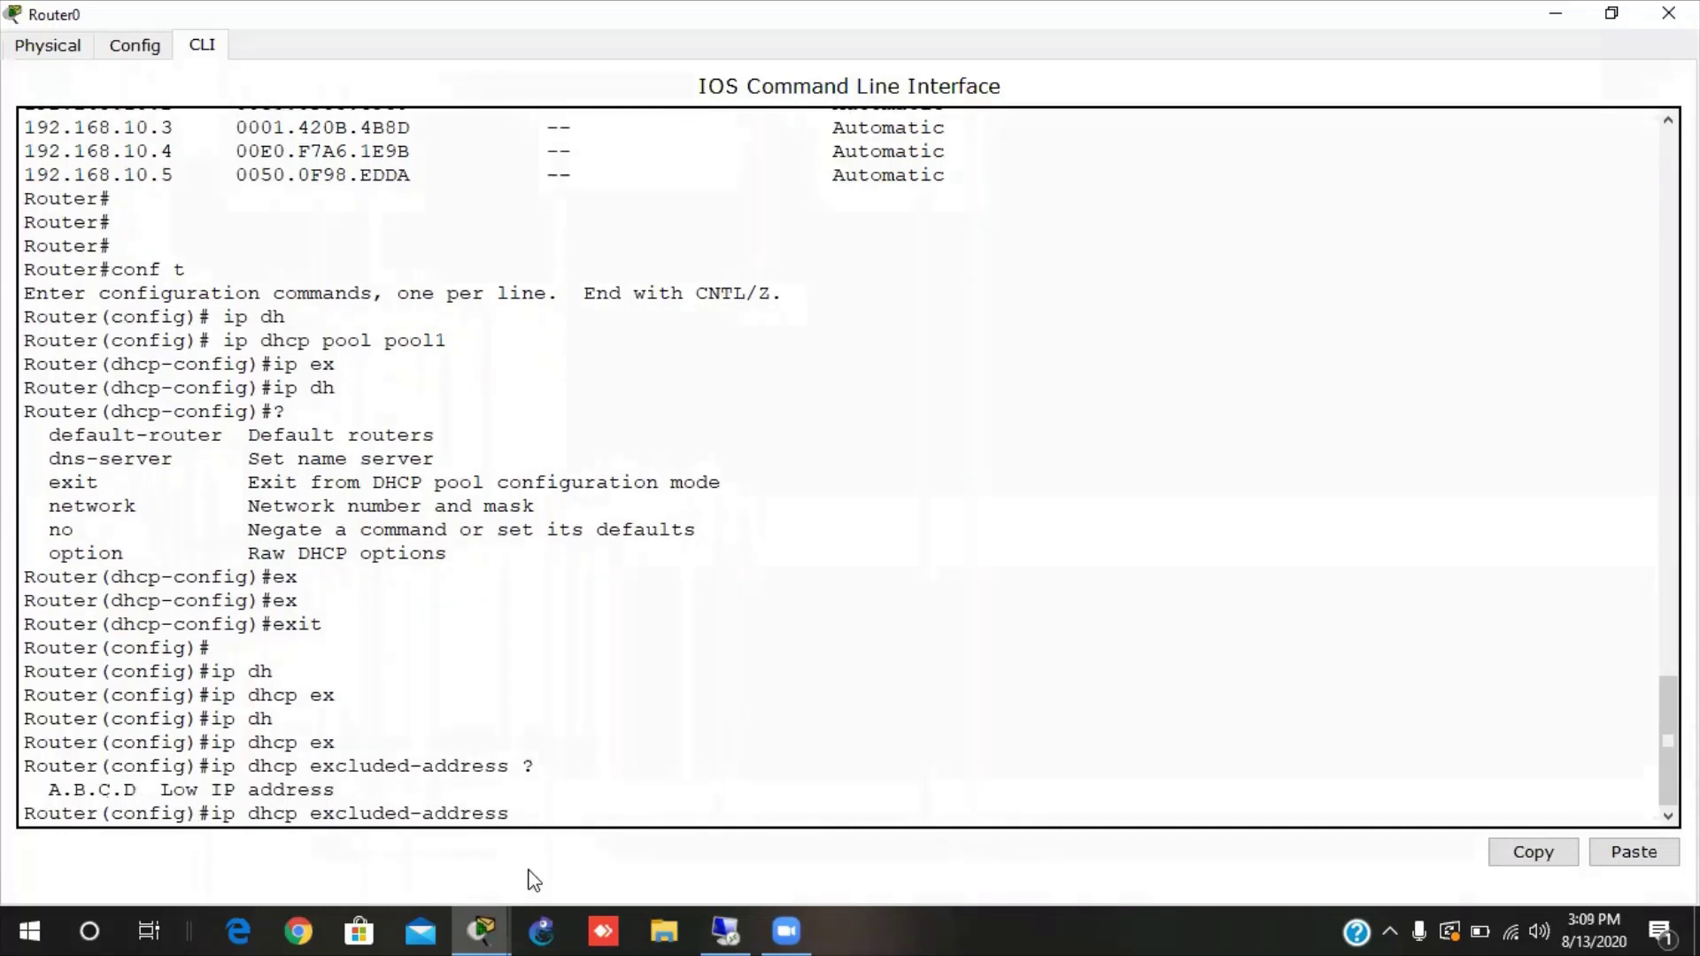
{"action": "left_click_drag", "start_coordinate": [161, 789], "coordinate": [369, 788]}
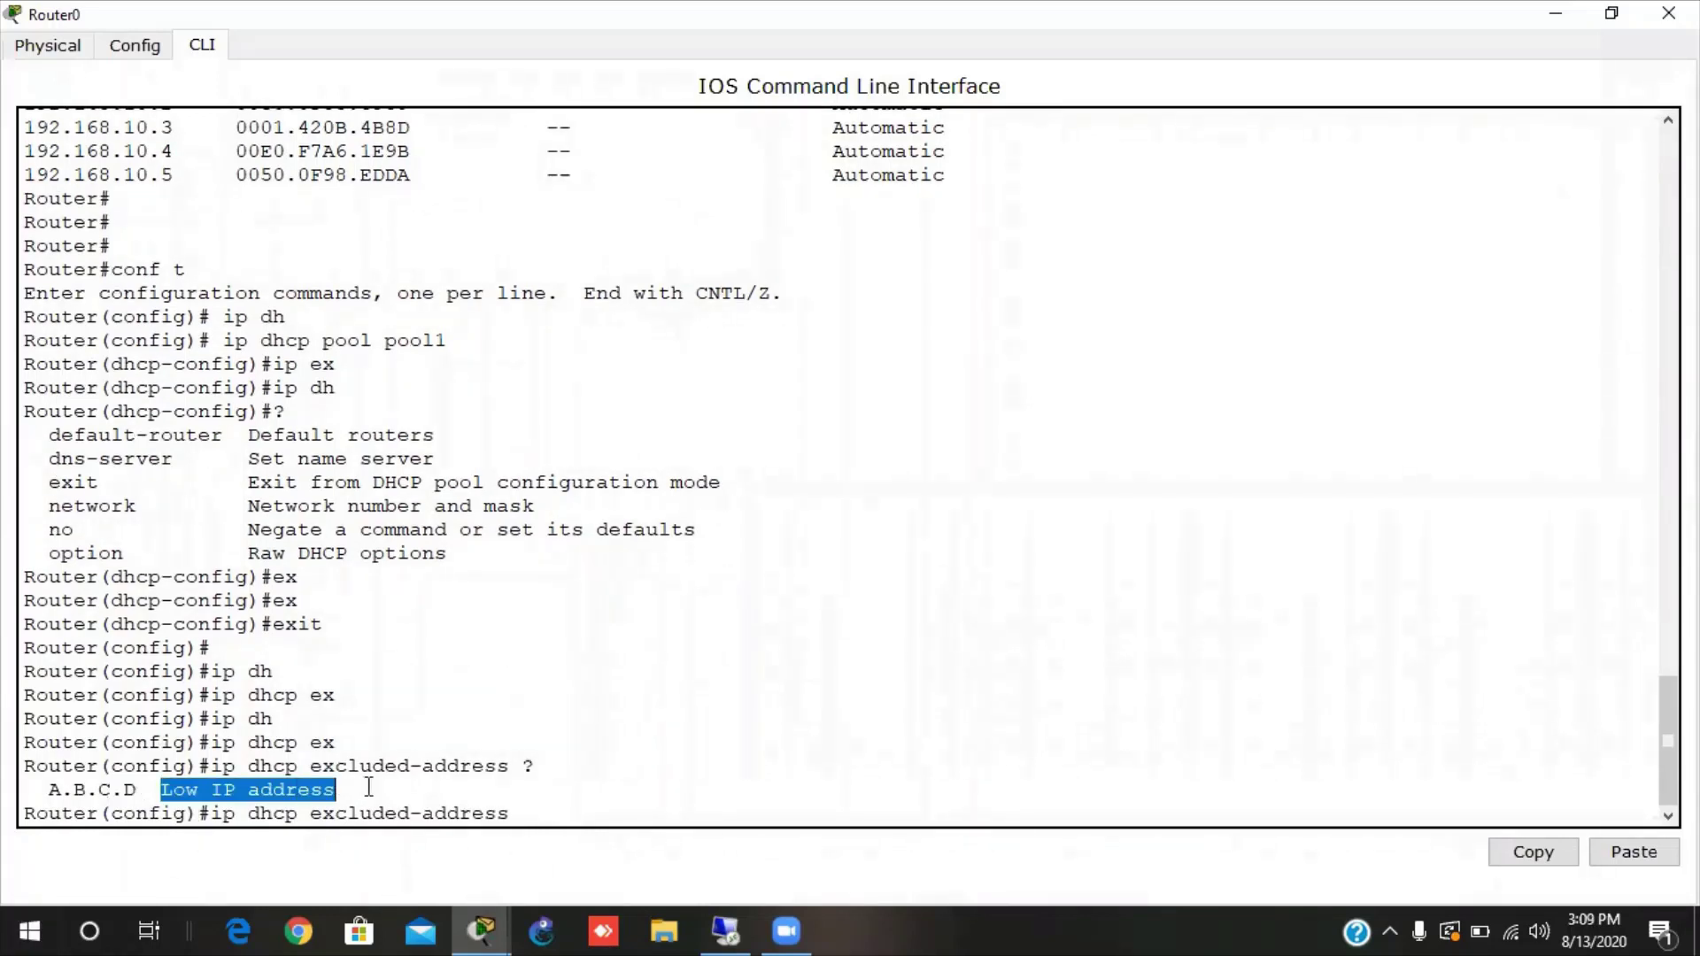
{"action": "left_click", "coordinate": [537, 812]}
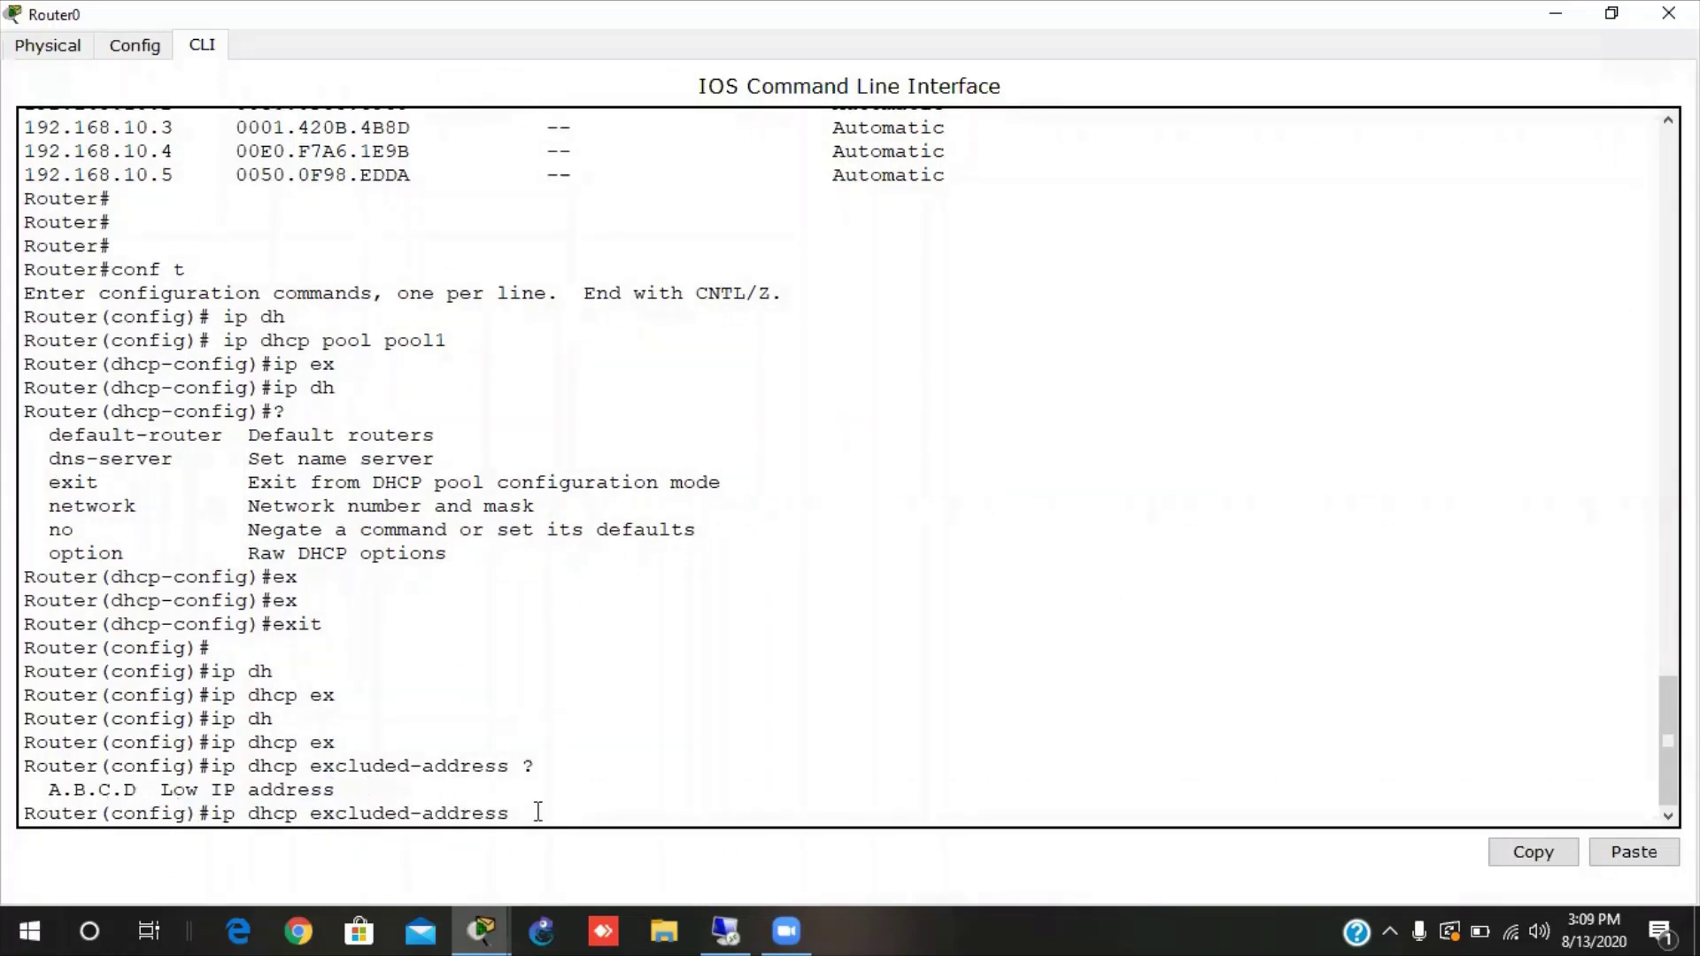
Exclude the address range 192.168.10.2 to 192.168.10.100 from DHCP assignment and exit configuration mode.
{"action": "type", "text": "192.168.10.2 ?"}
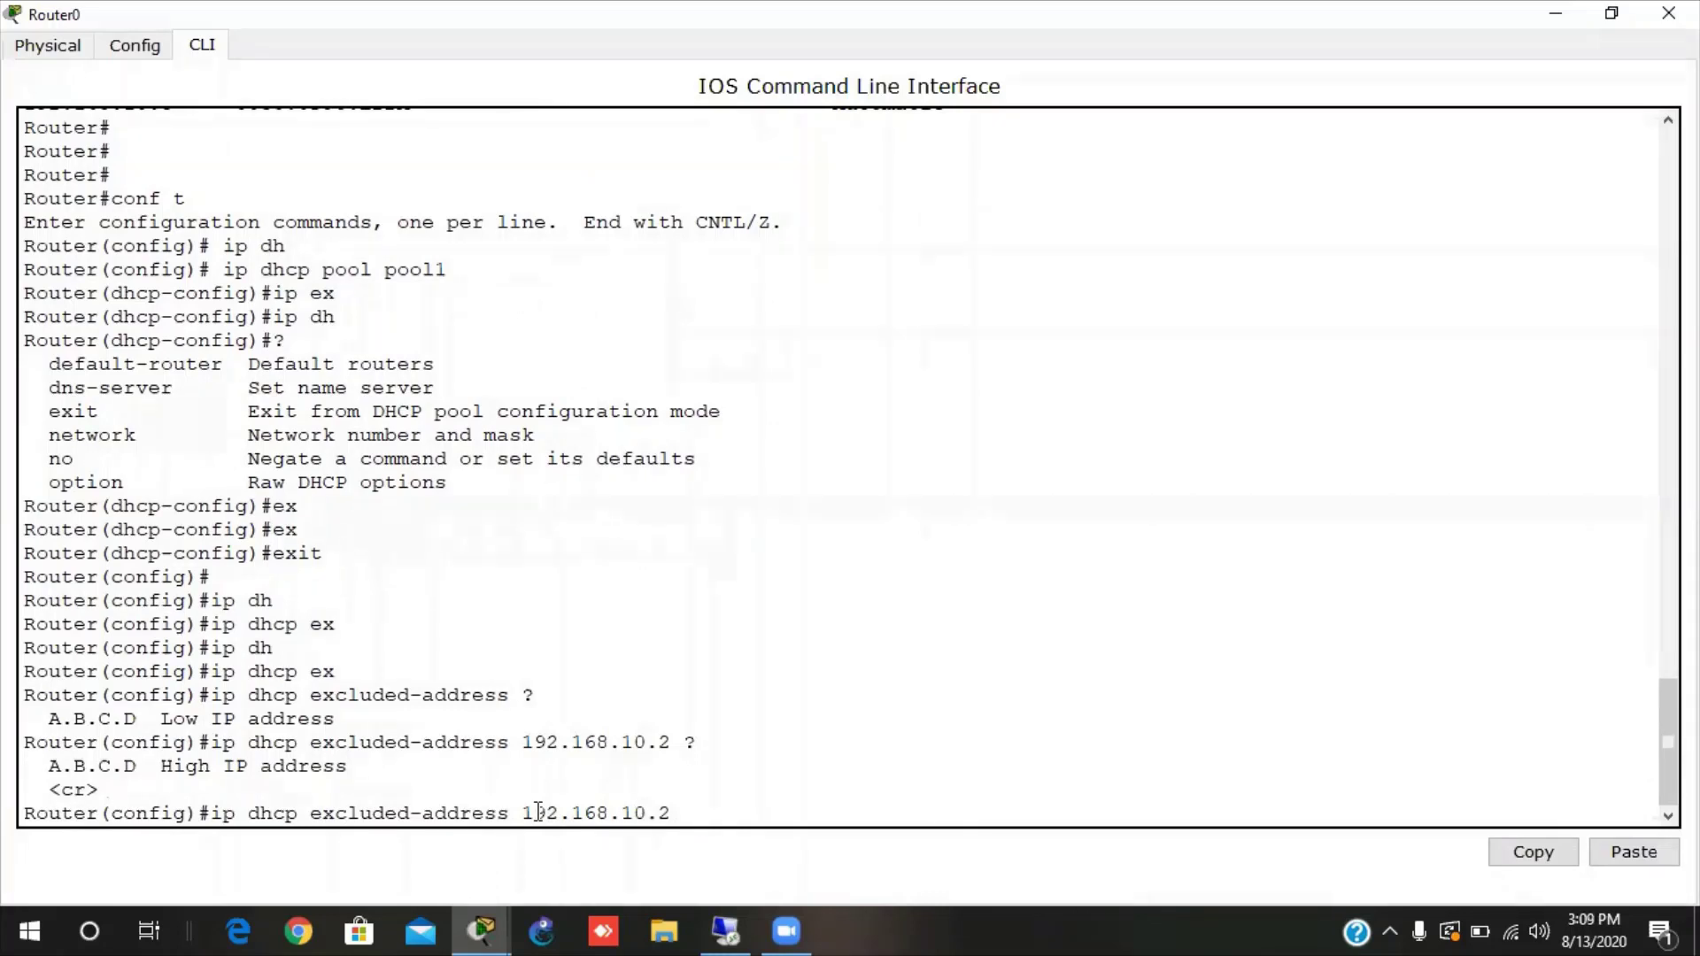
{"action": "type", "text": "192.168.10.100"}
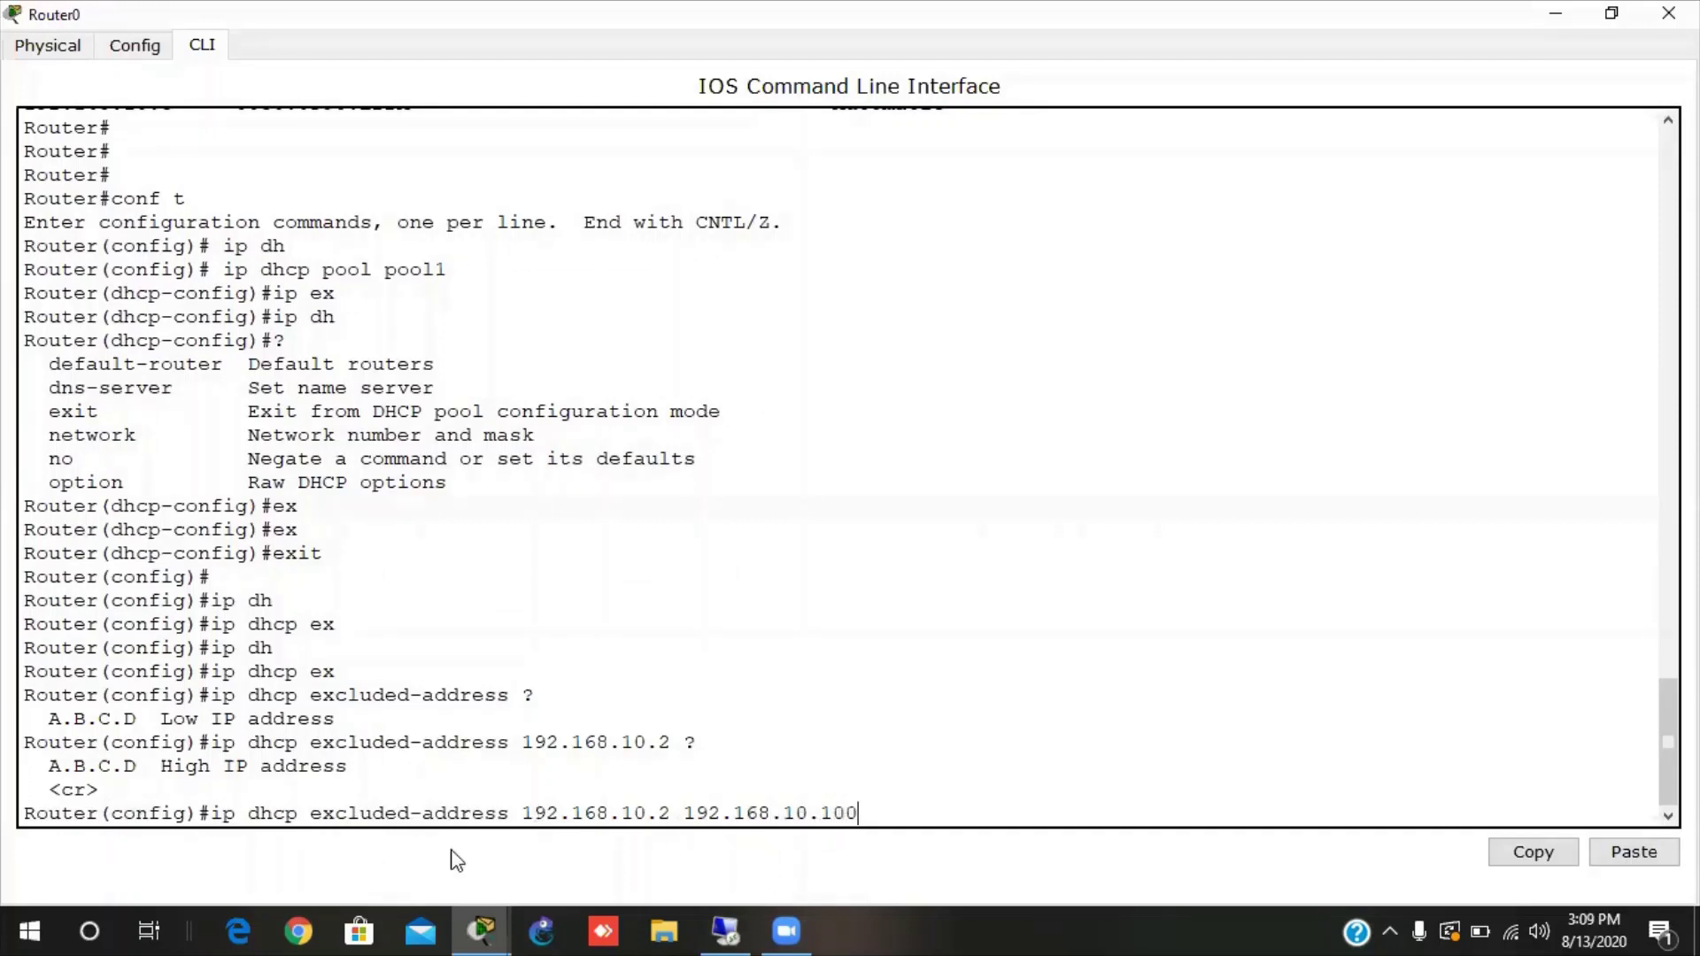
{"action": "left_click_drag", "start_coordinate": [615, 812], "coordinate": [888, 824]}
{"action": "left_click", "coordinate": [886, 820]}
{"action": "key", "text": "Return"}
{"action": "type", "text": "exit"}
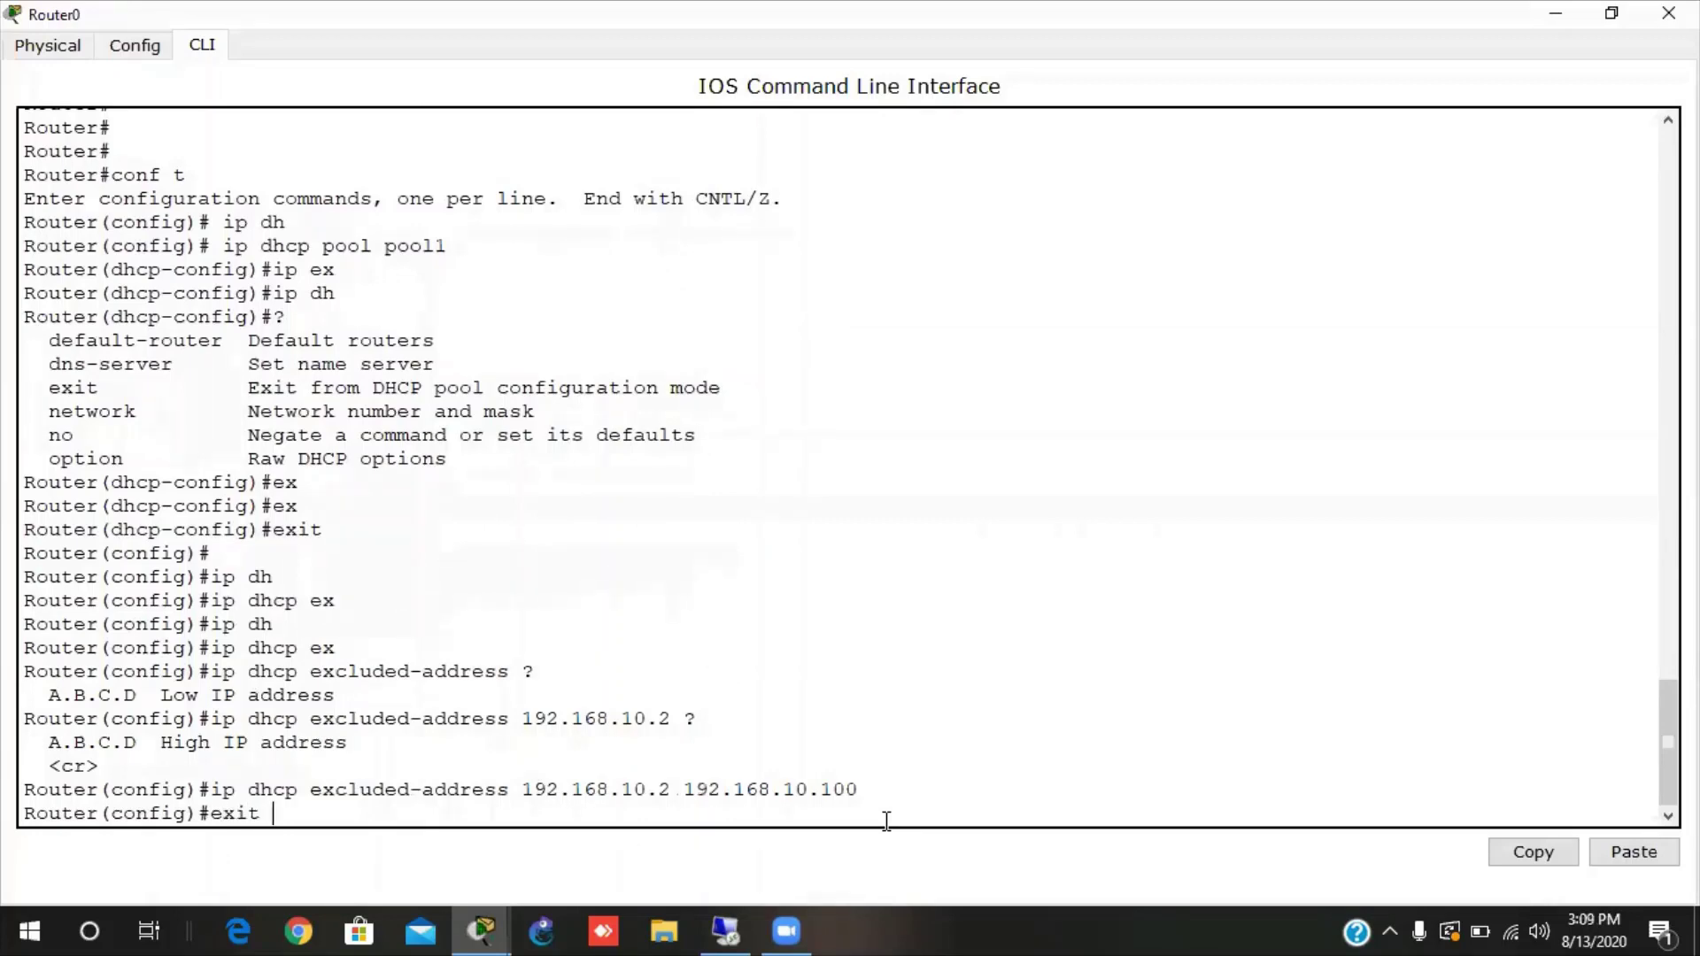
{"action": "key", "text": "Return"}
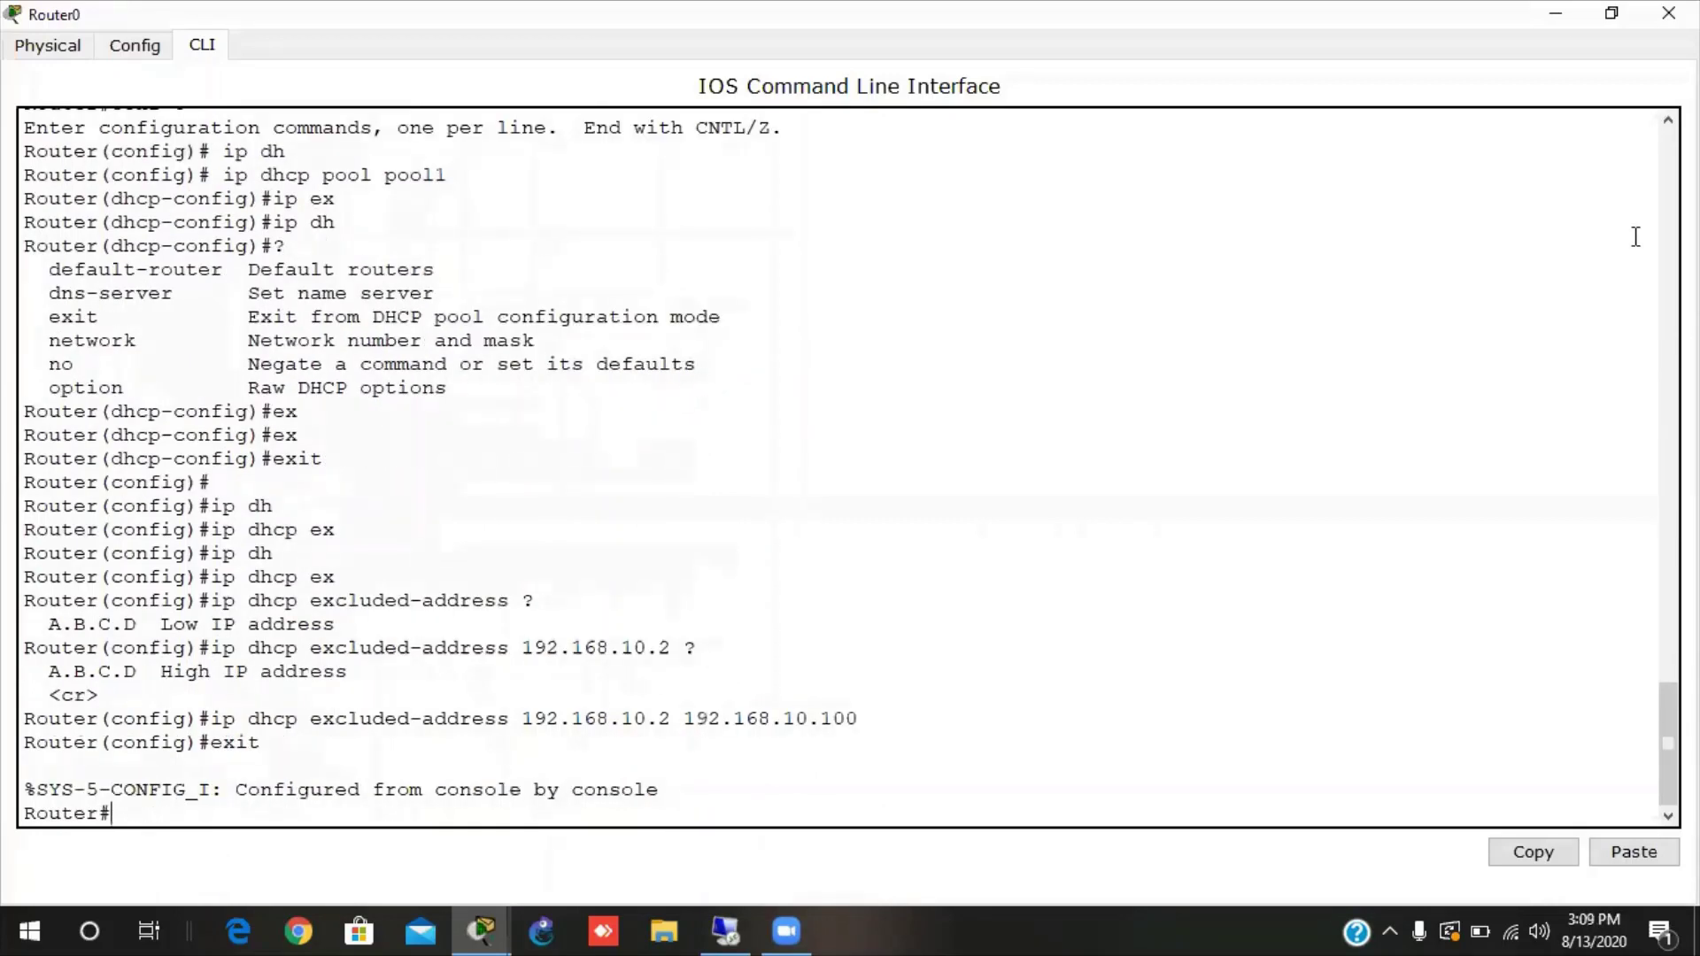
Minimise Router0 and renew PC0's DHCP address by switching its IP configuration to Static and back to DHCP.
{"action": "left_click", "coordinate": [1556, 12]}
{"action": "left_click", "coordinate": [494, 566]}
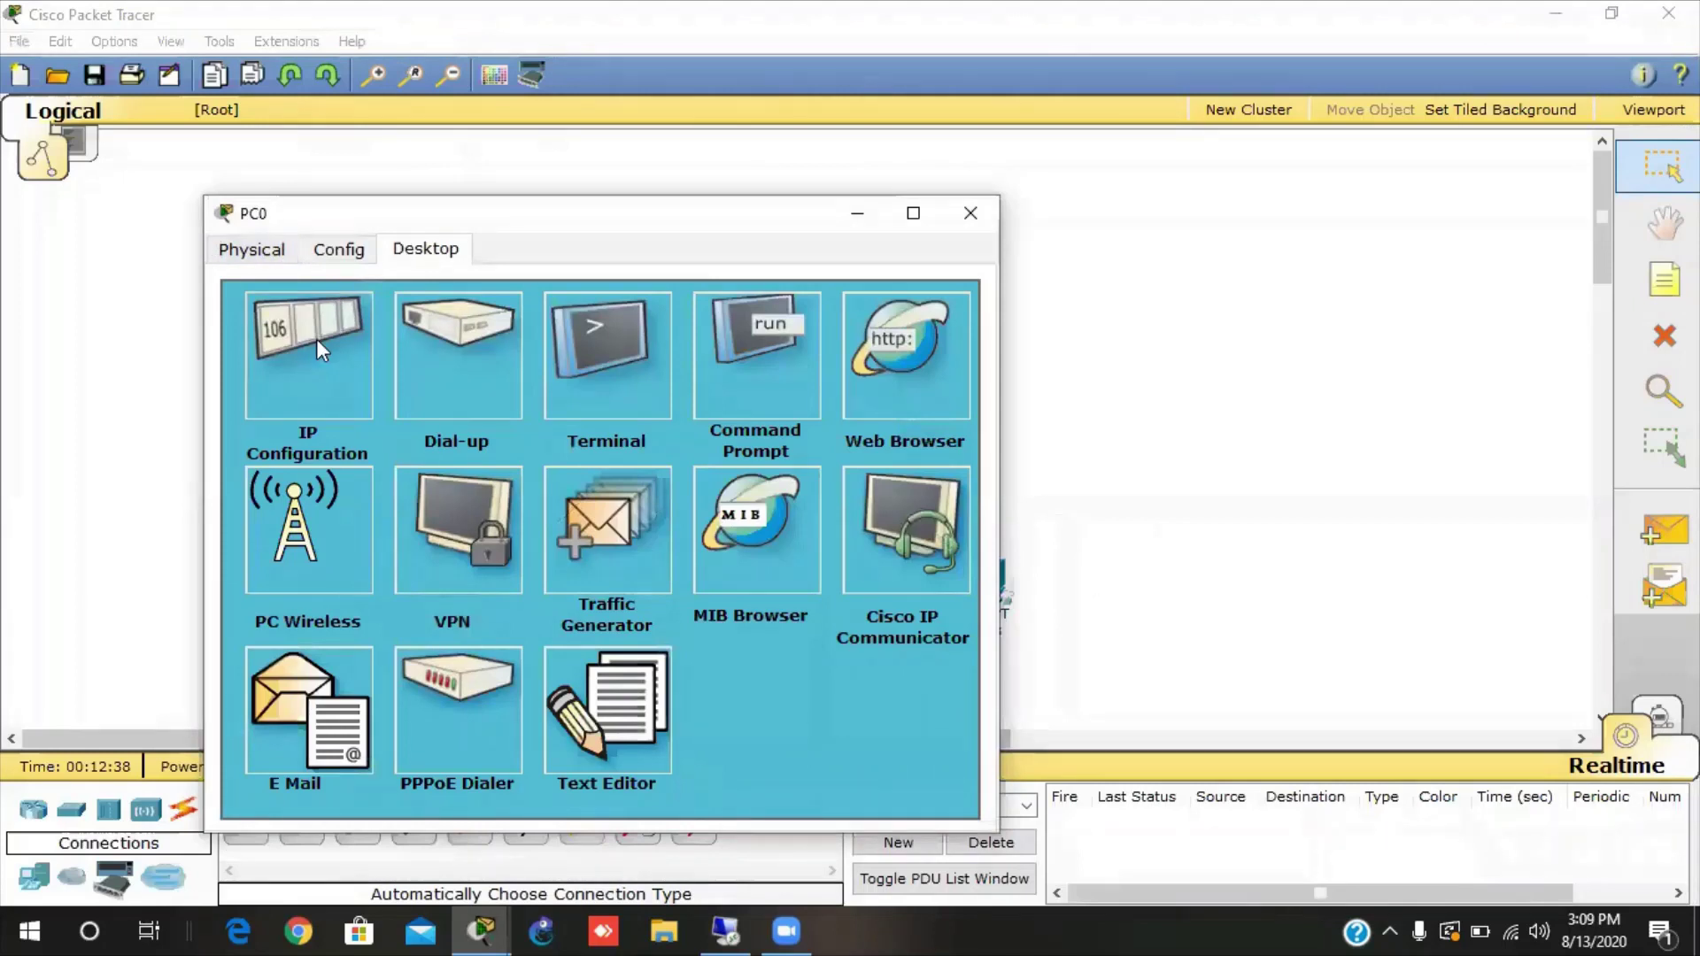
{"action": "left_click", "coordinate": [316, 338]}
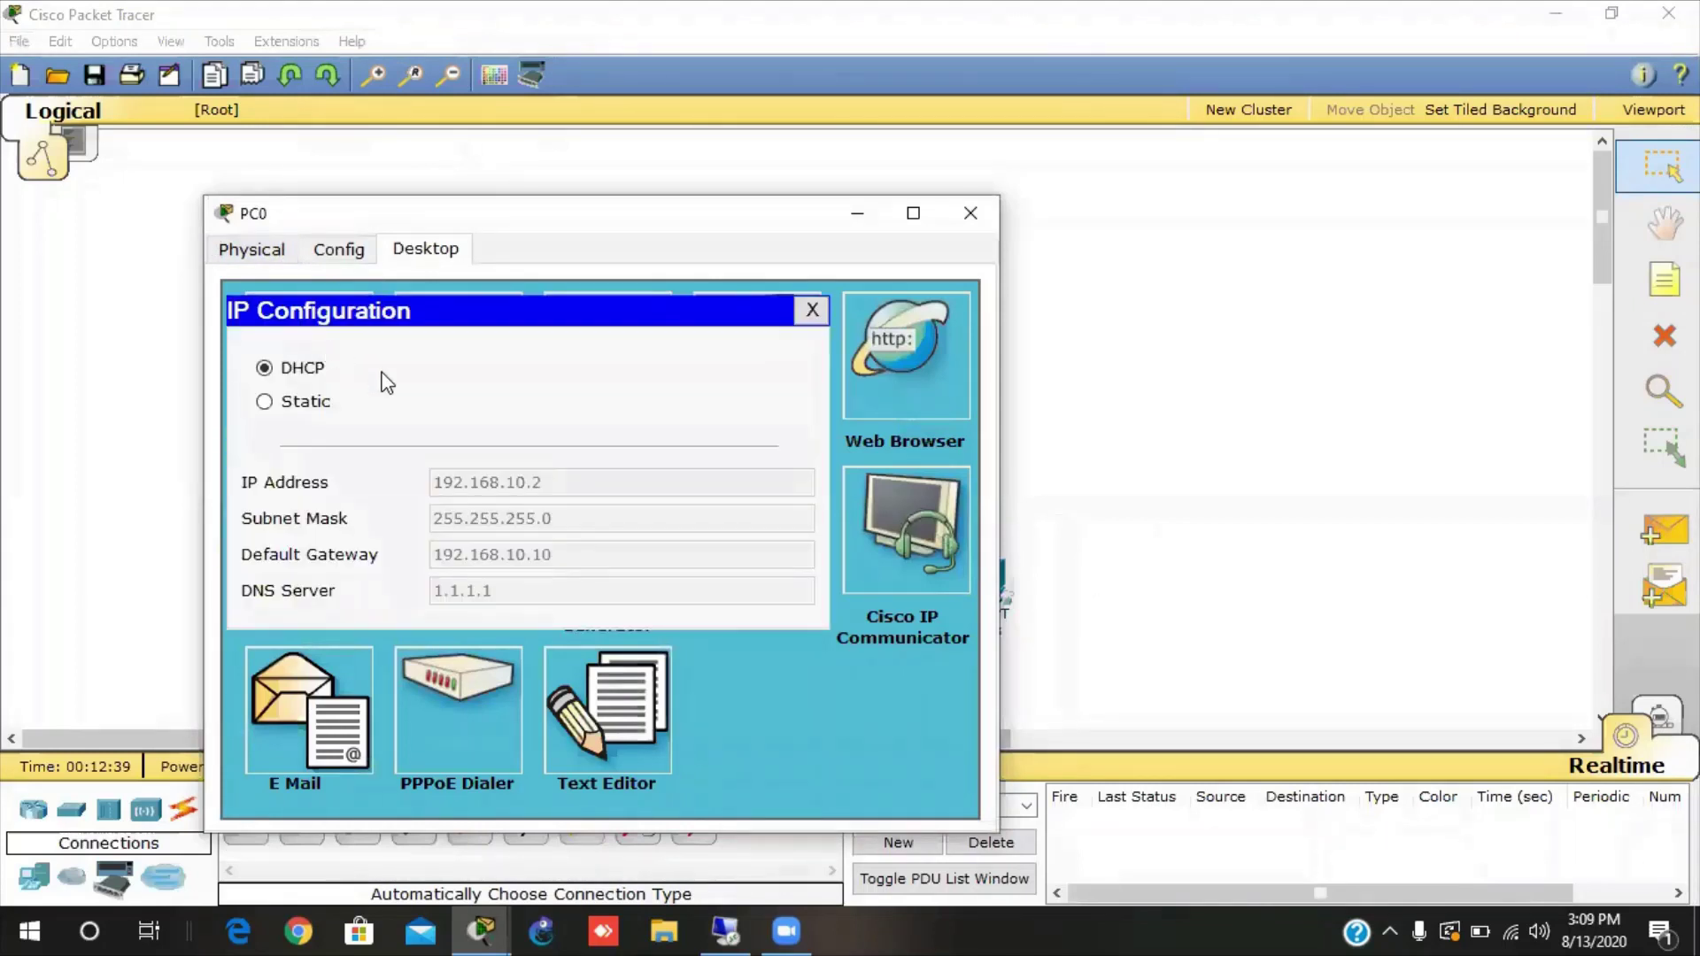
{"action": "left_click_drag", "start_coordinate": [611, 216], "coordinate": [832, 150]}
{"action": "left_click", "coordinate": [484, 337]}
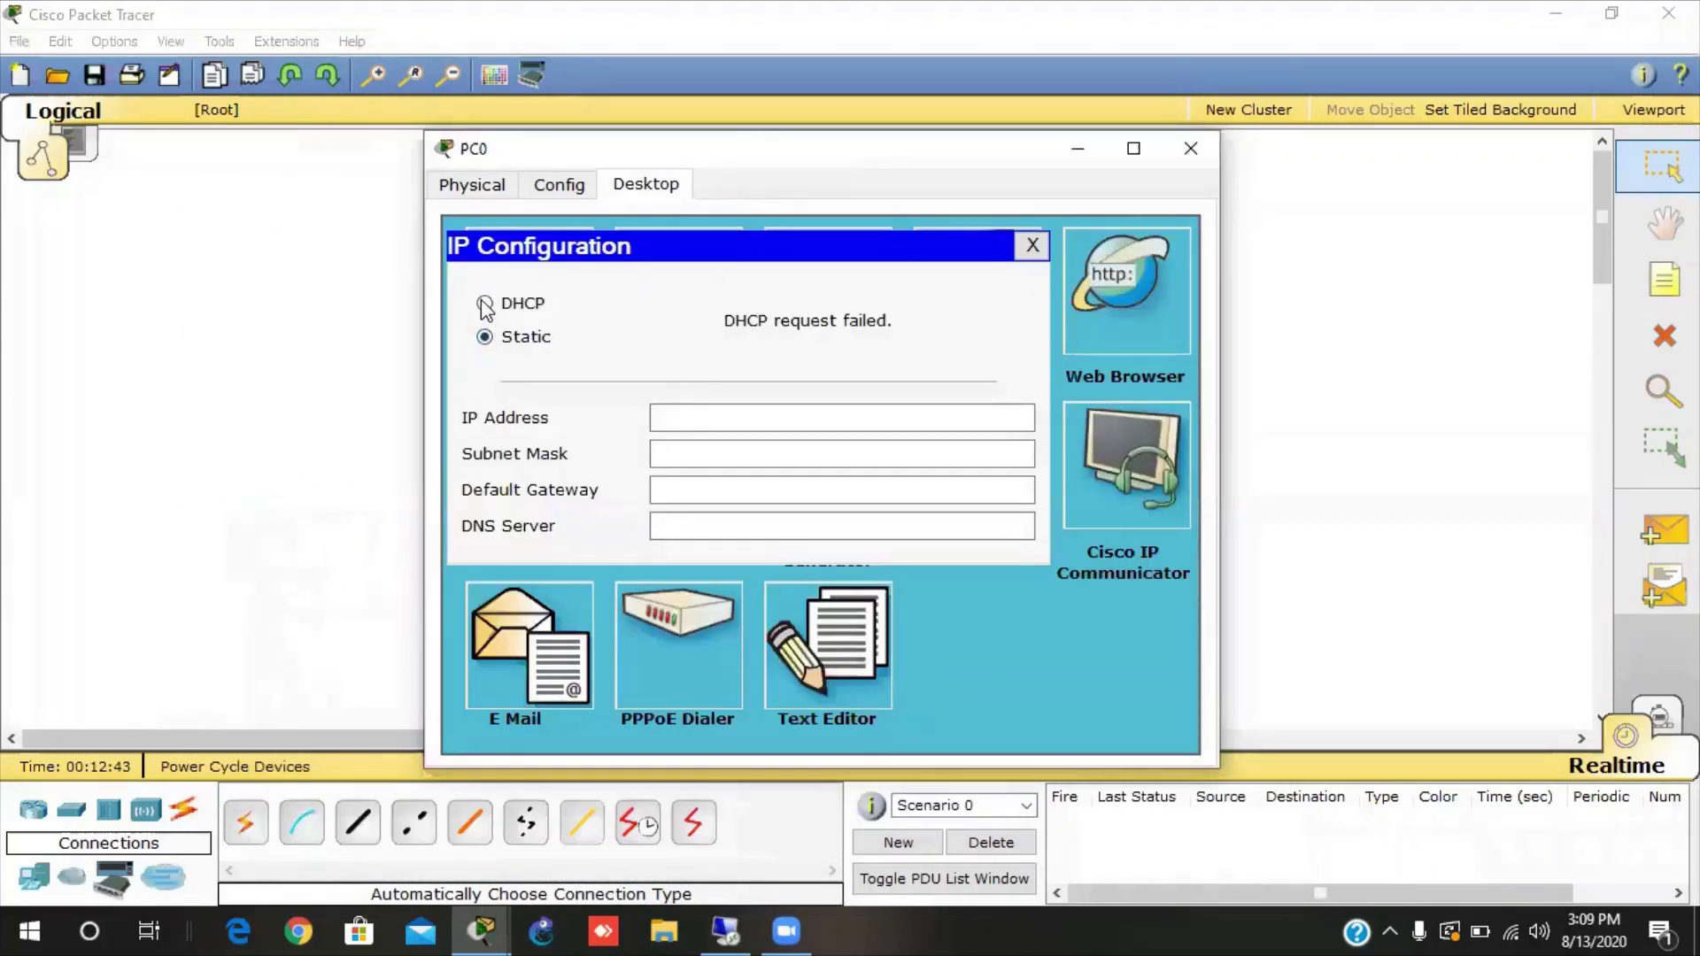
{"action": "left_click", "coordinate": [485, 303]}
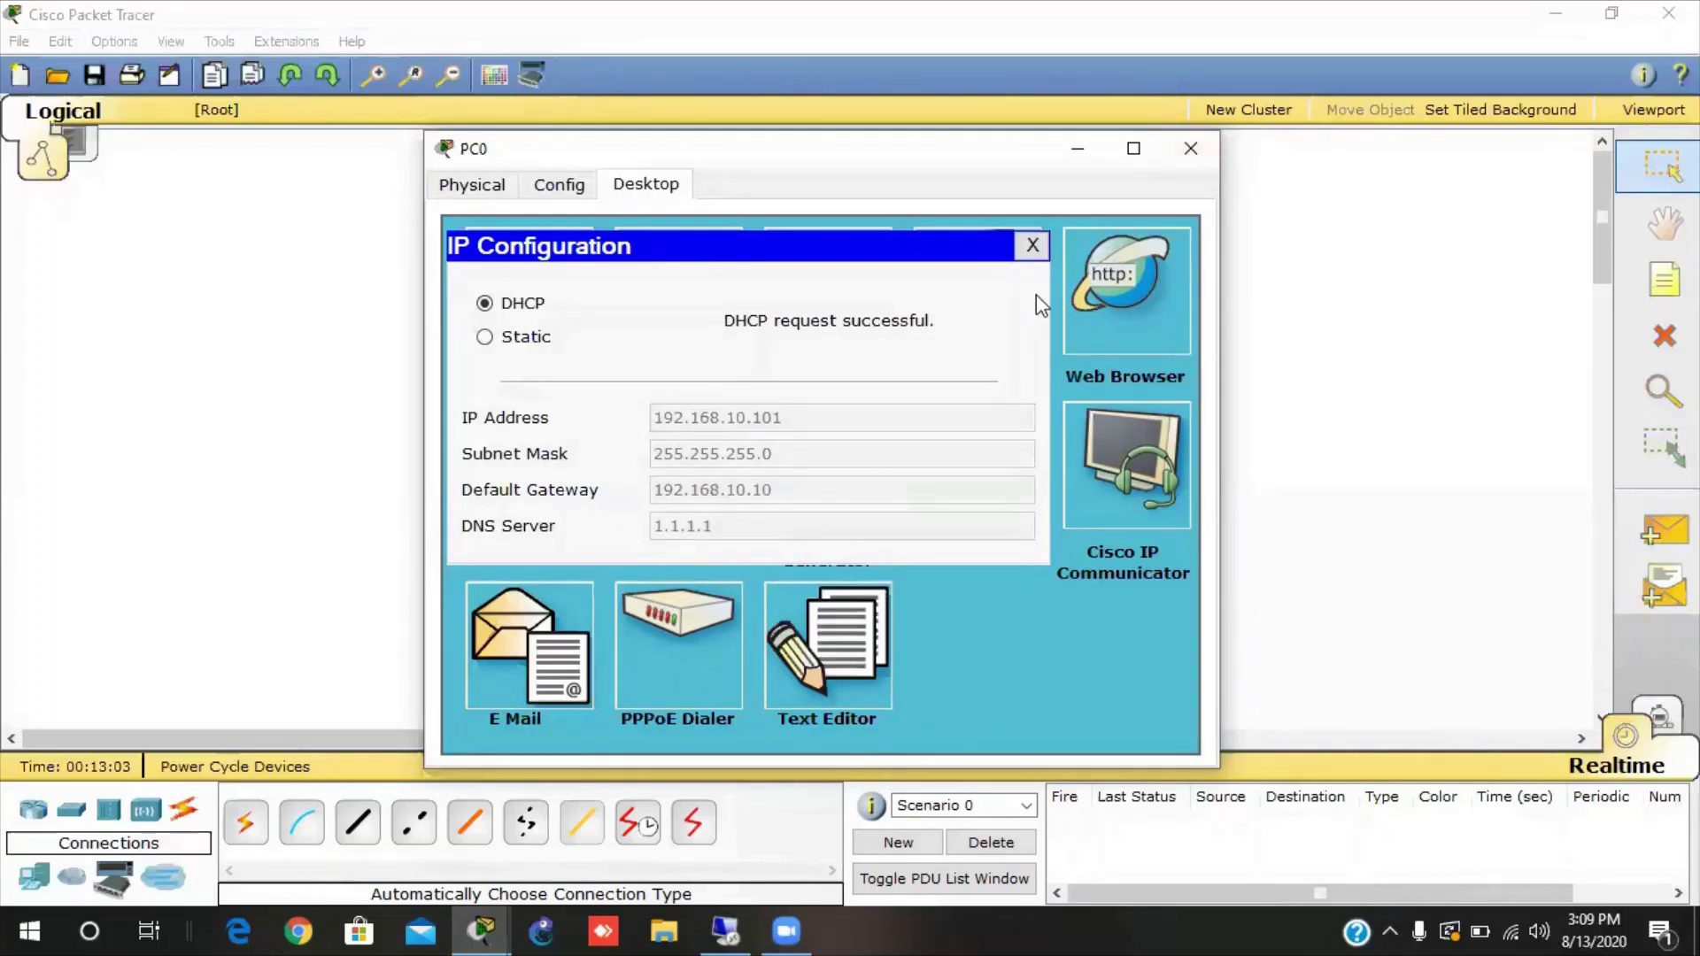
{"action": "left_click", "coordinate": [1191, 148]}
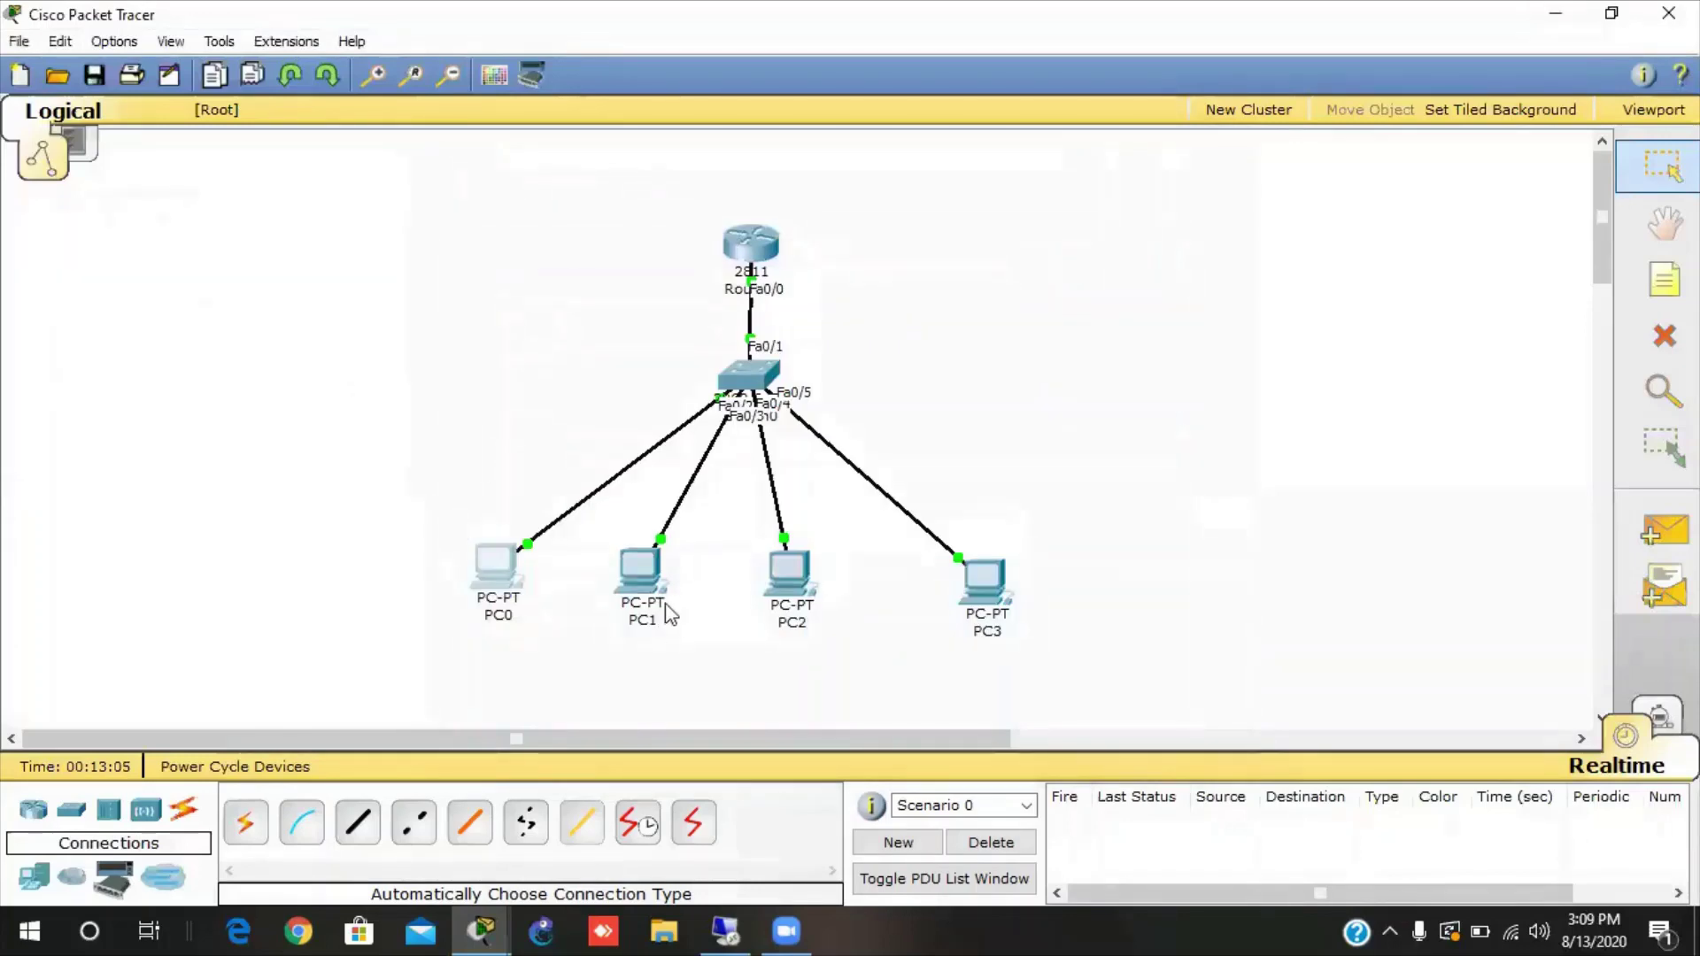
Renew PC1's DHCP address by switching its IP configuration to Static and back to DHCP, and close its window.
{"action": "left_click", "coordinate": [639, 583]}
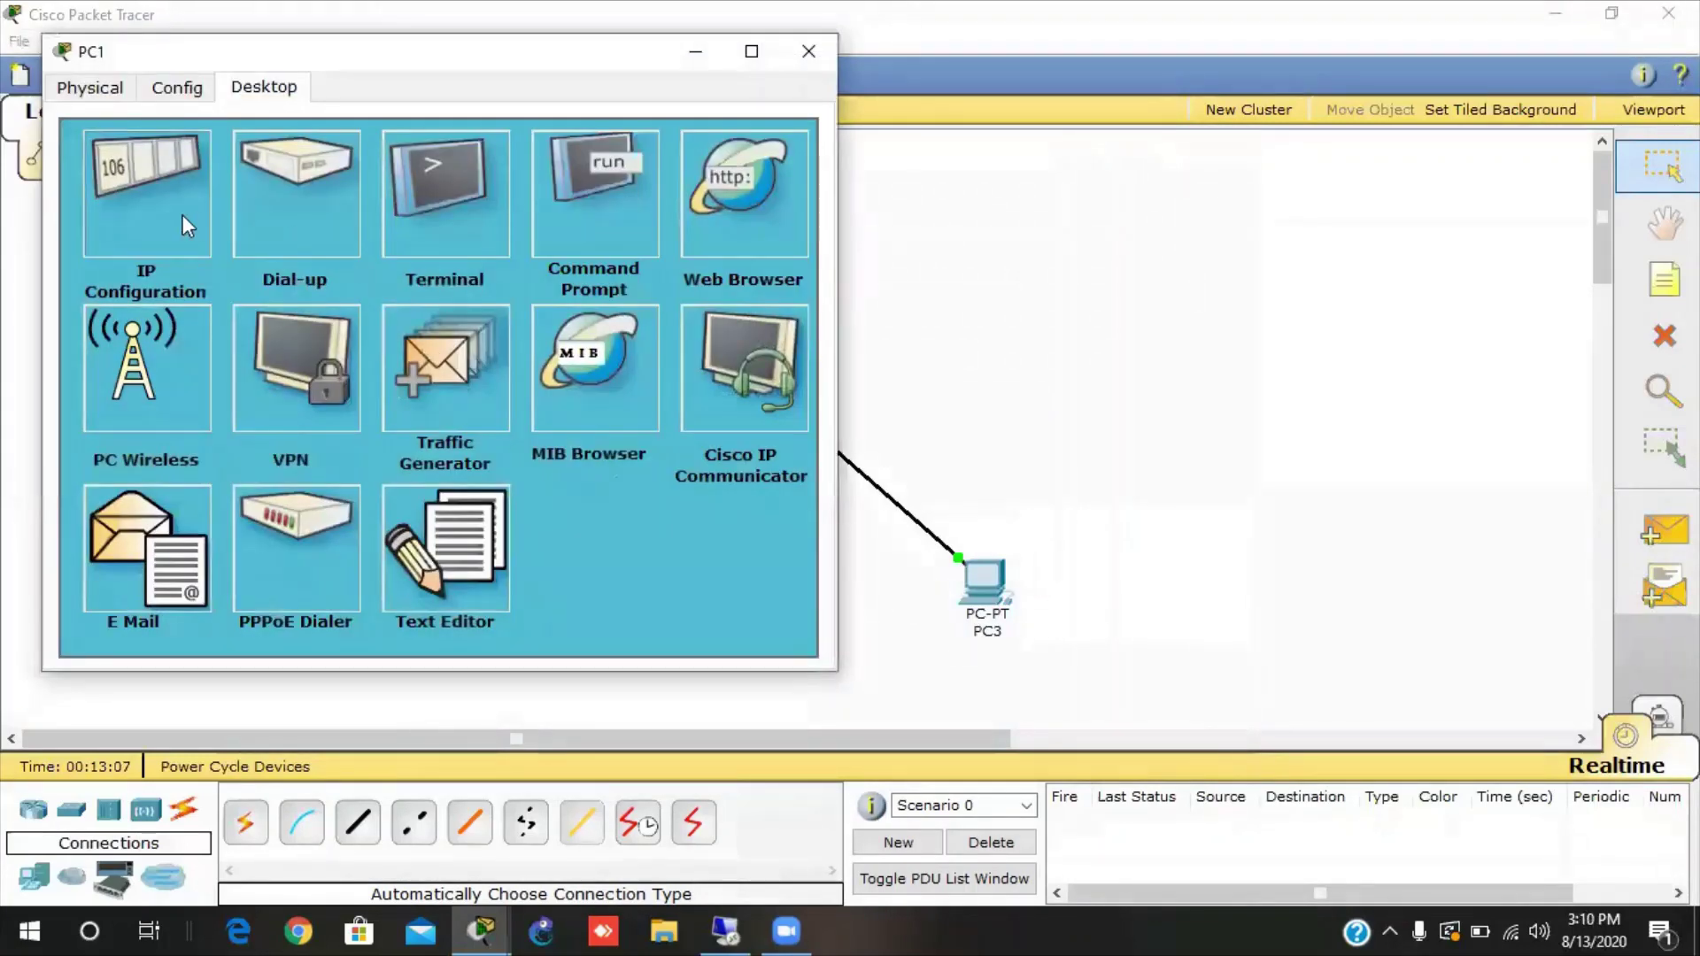
{"action": "left_click", "coordinate": [183, 214]}
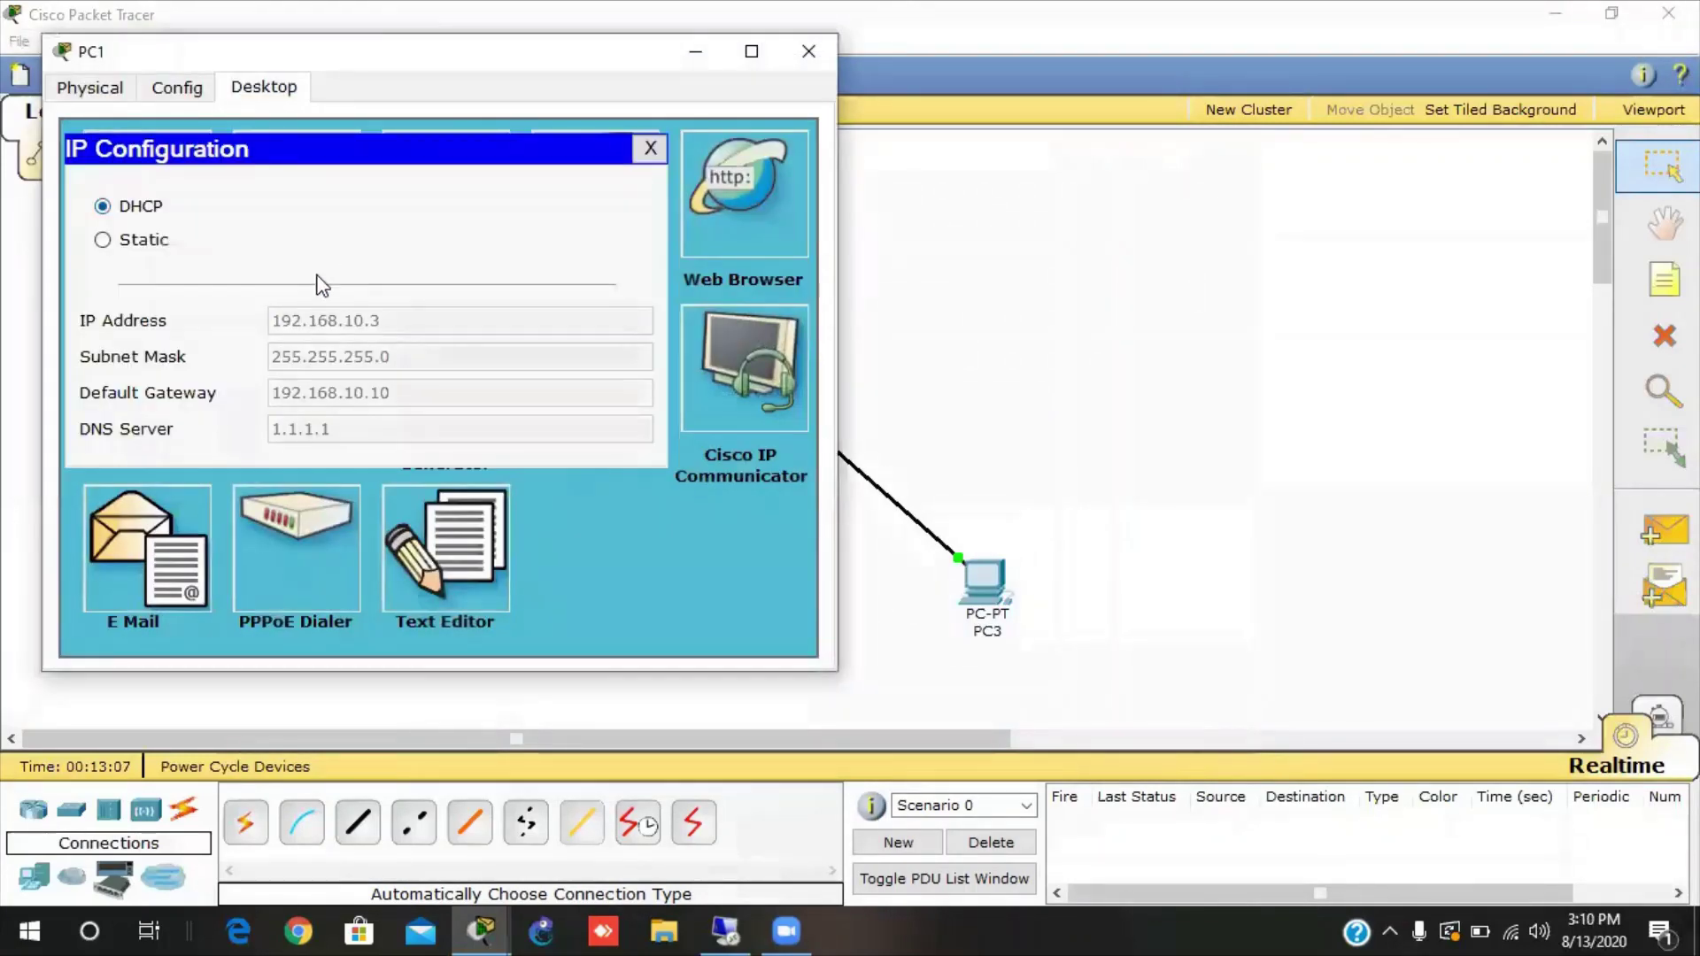
{"action": "left_click", "coordinate": [103, 239]}
{"action": "left_click", "coordinate": [103, 206]}
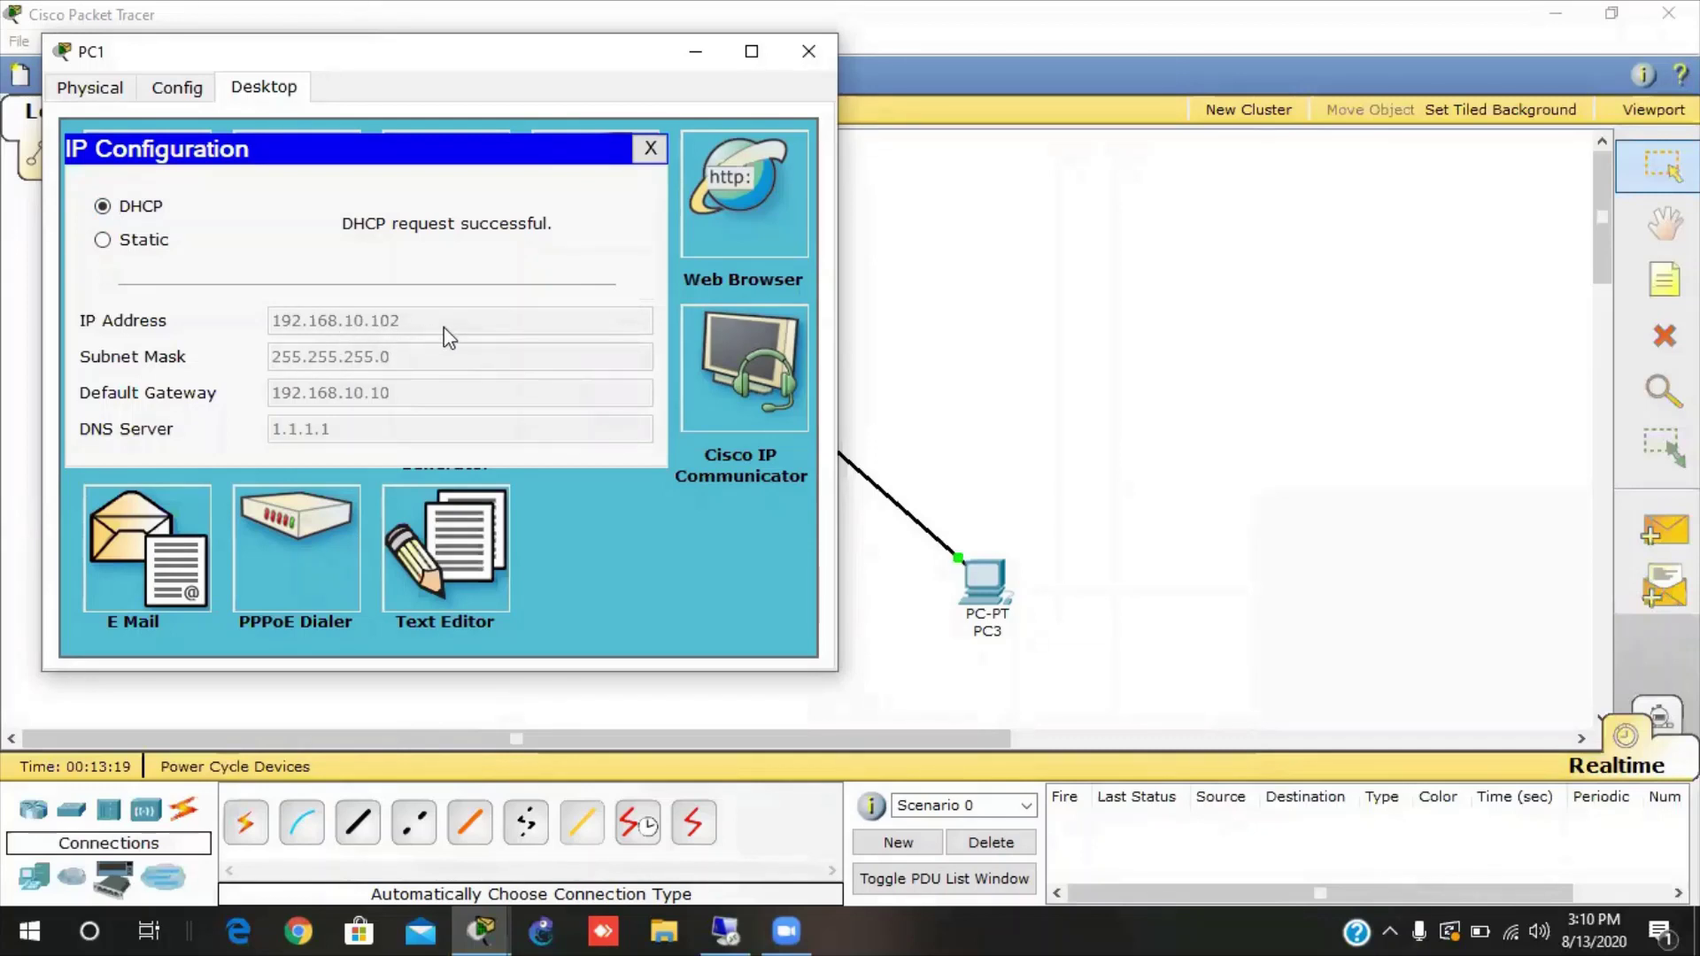
{"action": "left_click", "coordinate": [792, 50]}
Renew PC2's DHCP address by switching its IP configuration to Static and back to DHCP, and close its window.
{"action": "left_click", "coordinate": [791, 583]}
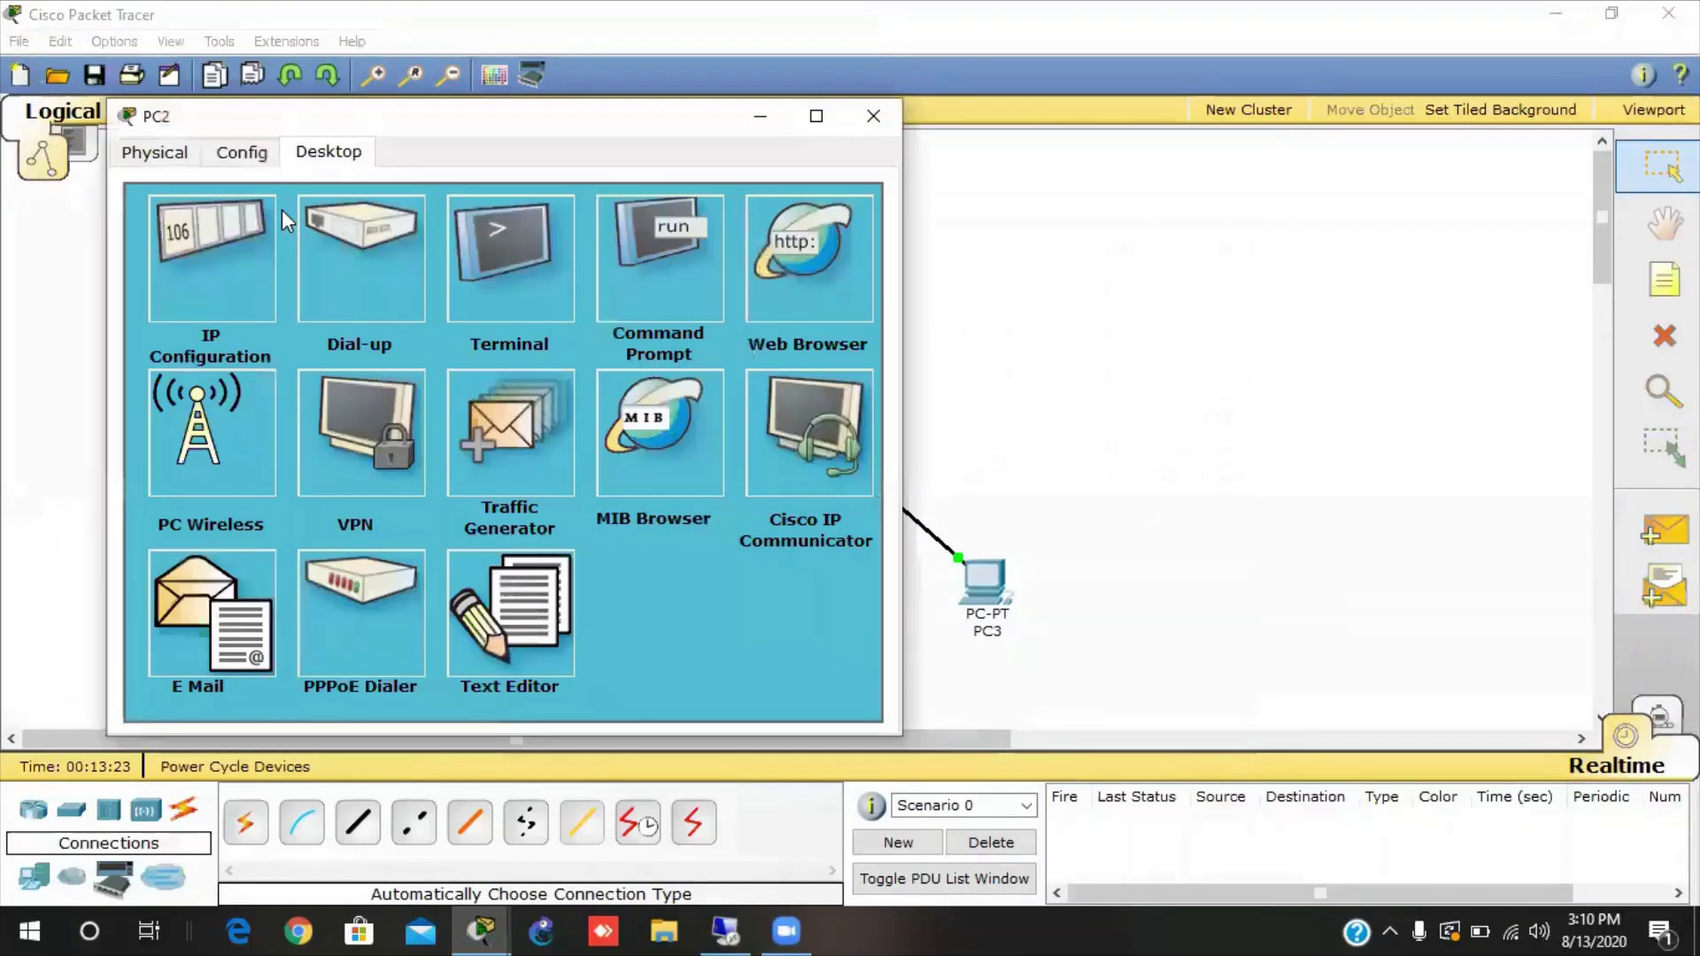
{"action": "left_click", "coordinate": [225, 264]}
{"action": "left_click", "coordinate": [167, 270]}
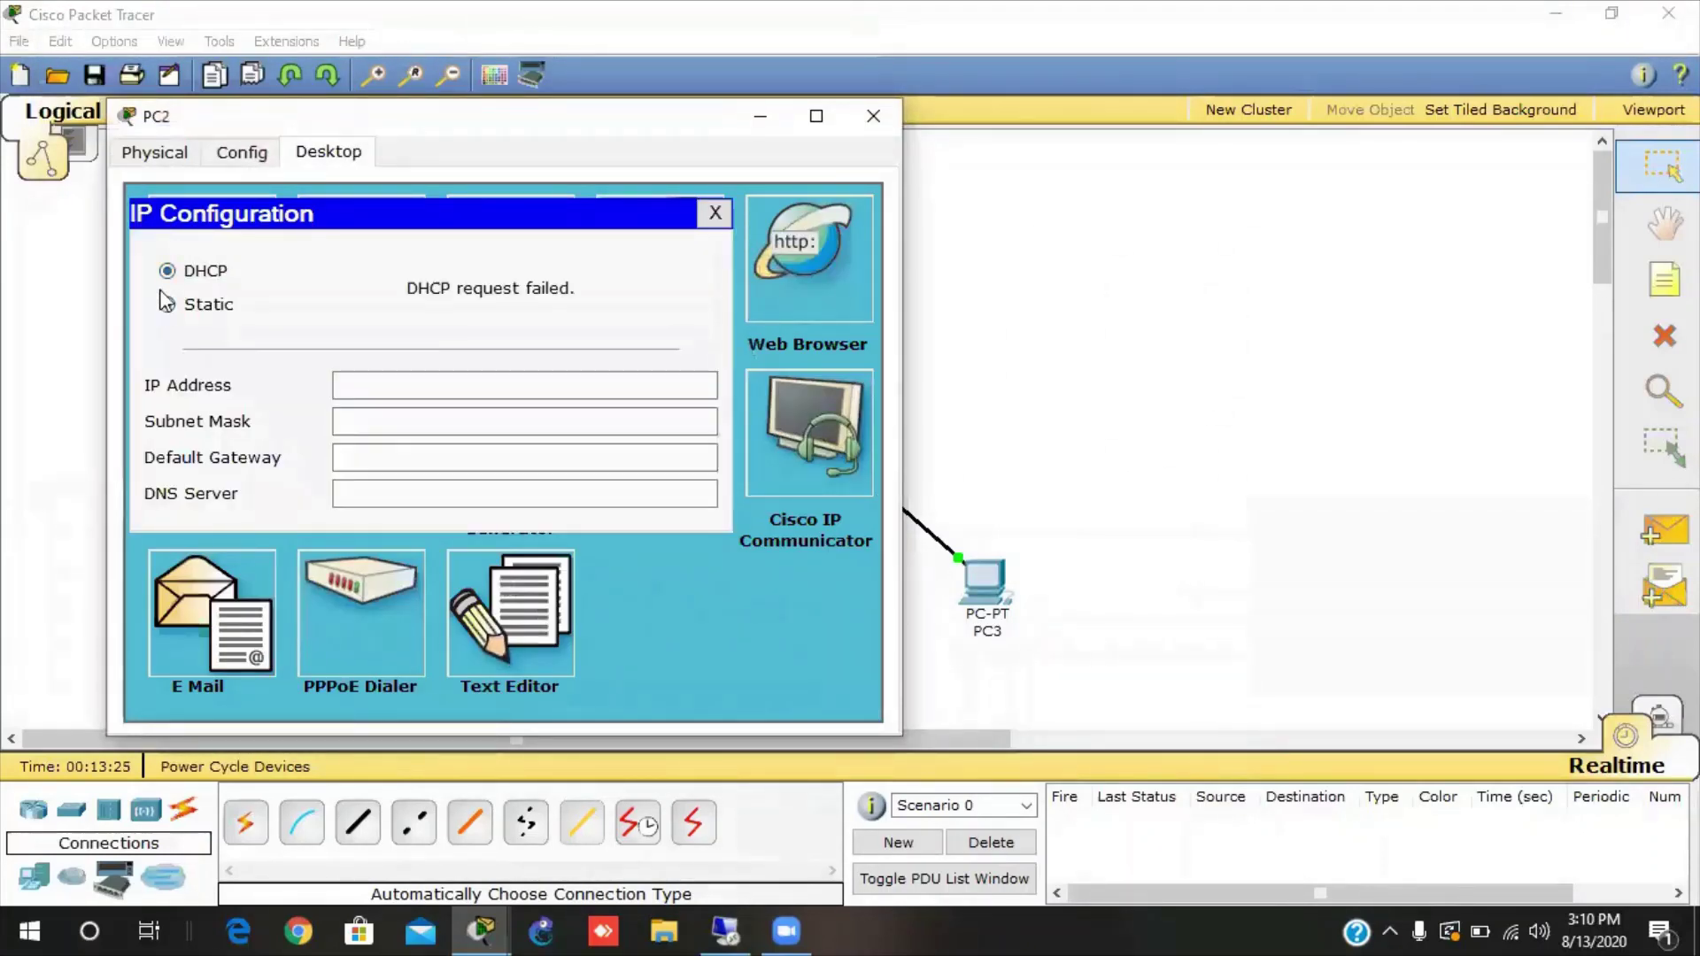
{"action": "left_click", "coordinate": [167, 303]}
{"action": "left_click", "coordinate": [168, 270]}
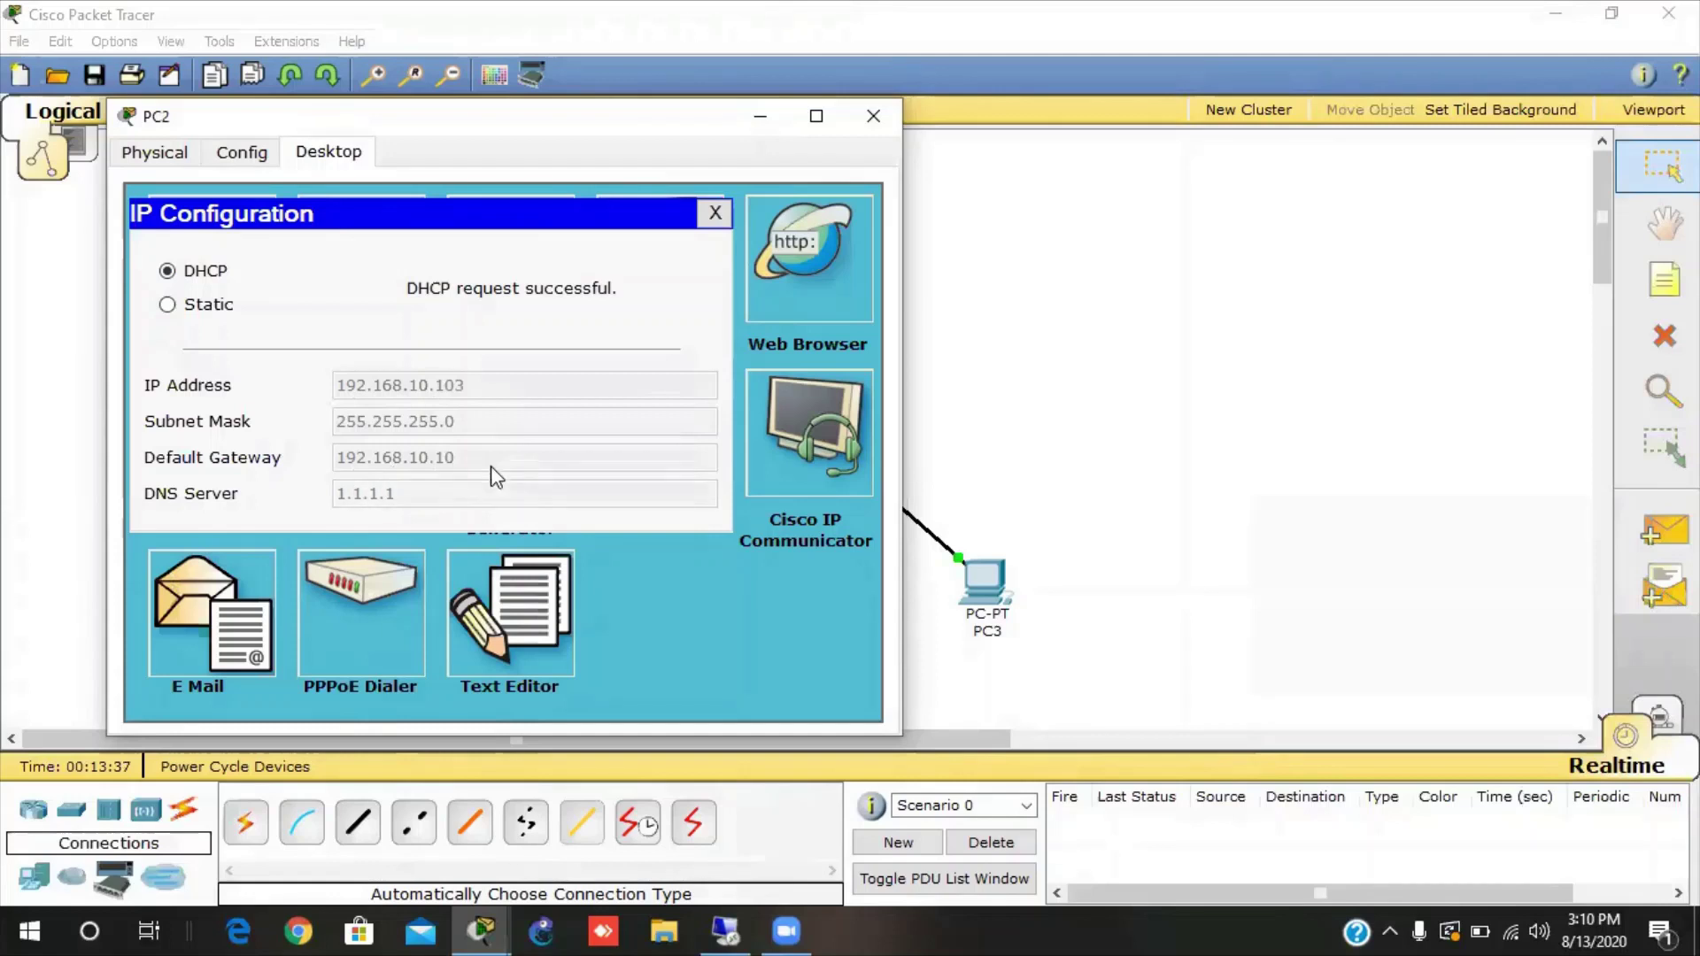
{"action": "left_click", "coordinate": [873, 116]}
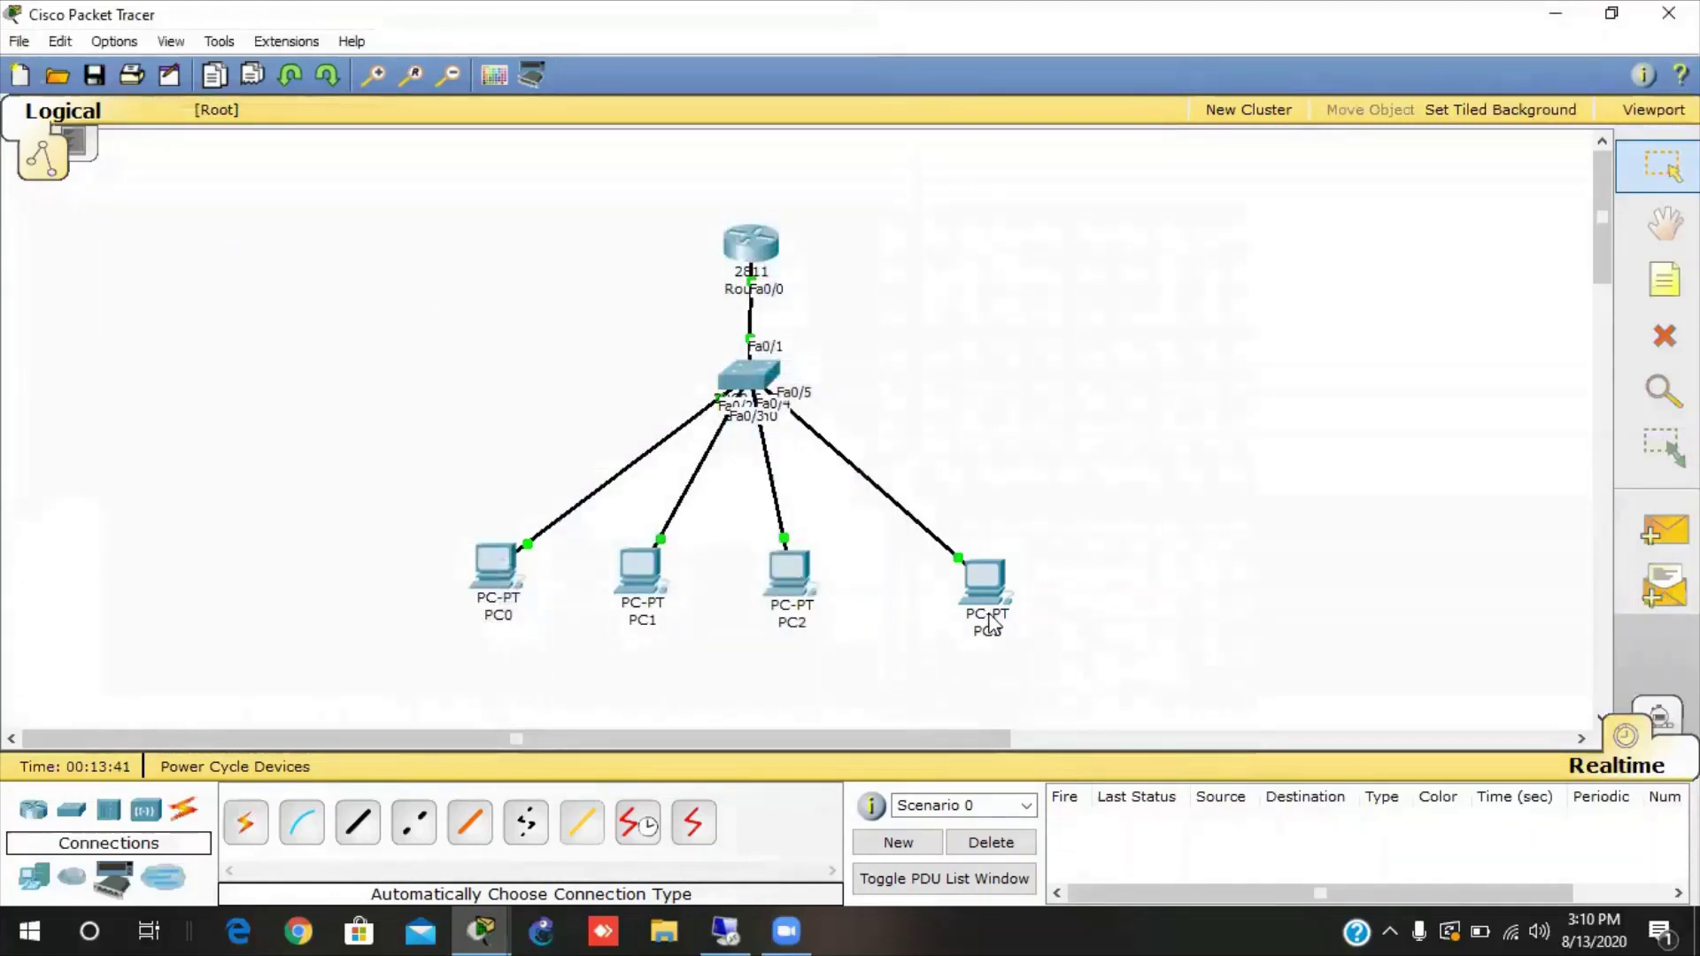
Renew PC3's DHCP address by switching its IP configuration to Static and back to DHCP, and close its window.
{"action": "left_click", "coordinate": [993, 607]}
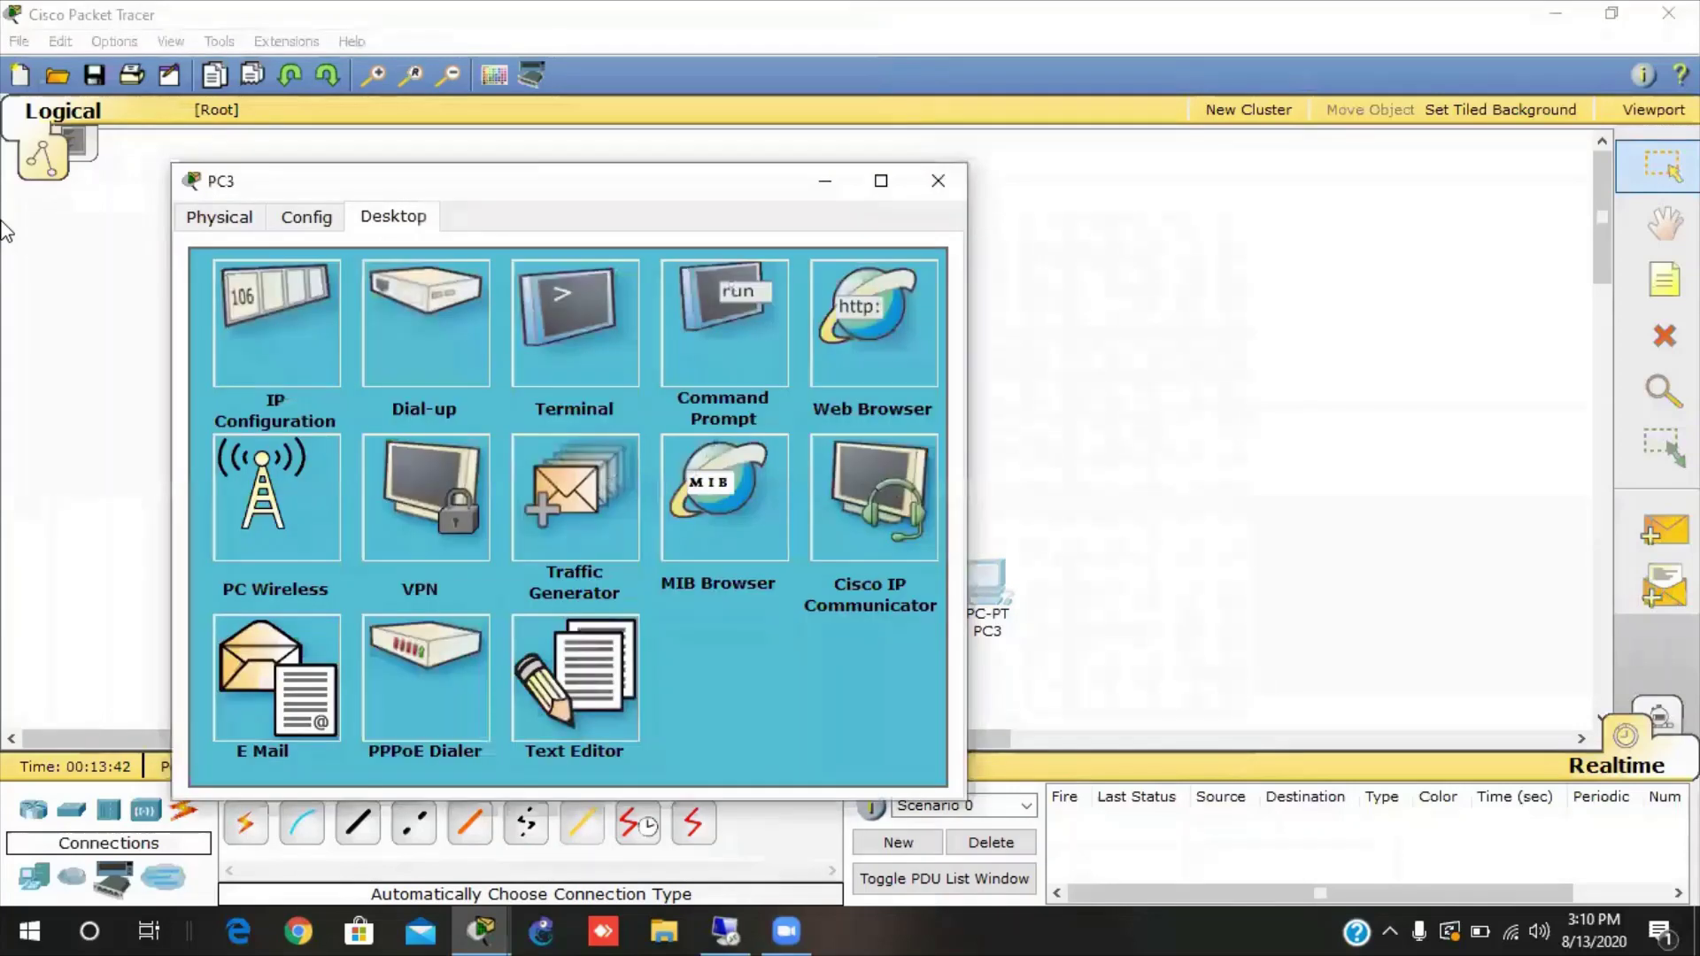
{"action": "left_click", "coordinate": [292, 288]}
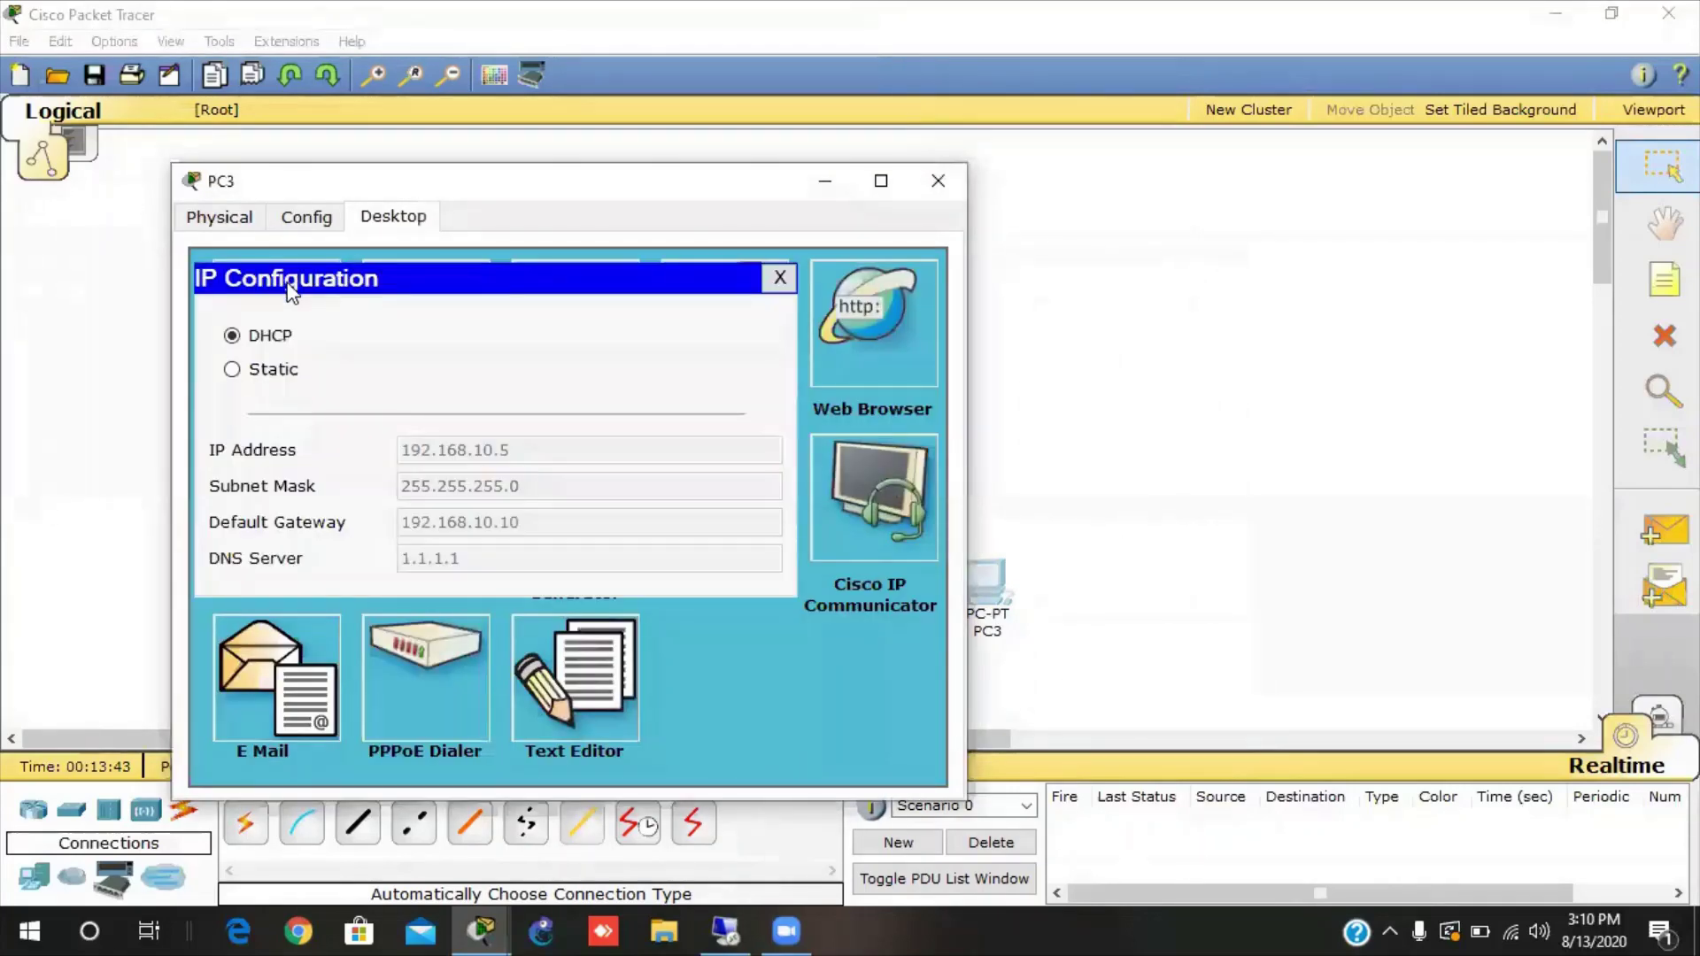
{"action": "left_click", "coordinate": [235, 363]}
{"action": "left_click", "coordinate": [232, 337]}
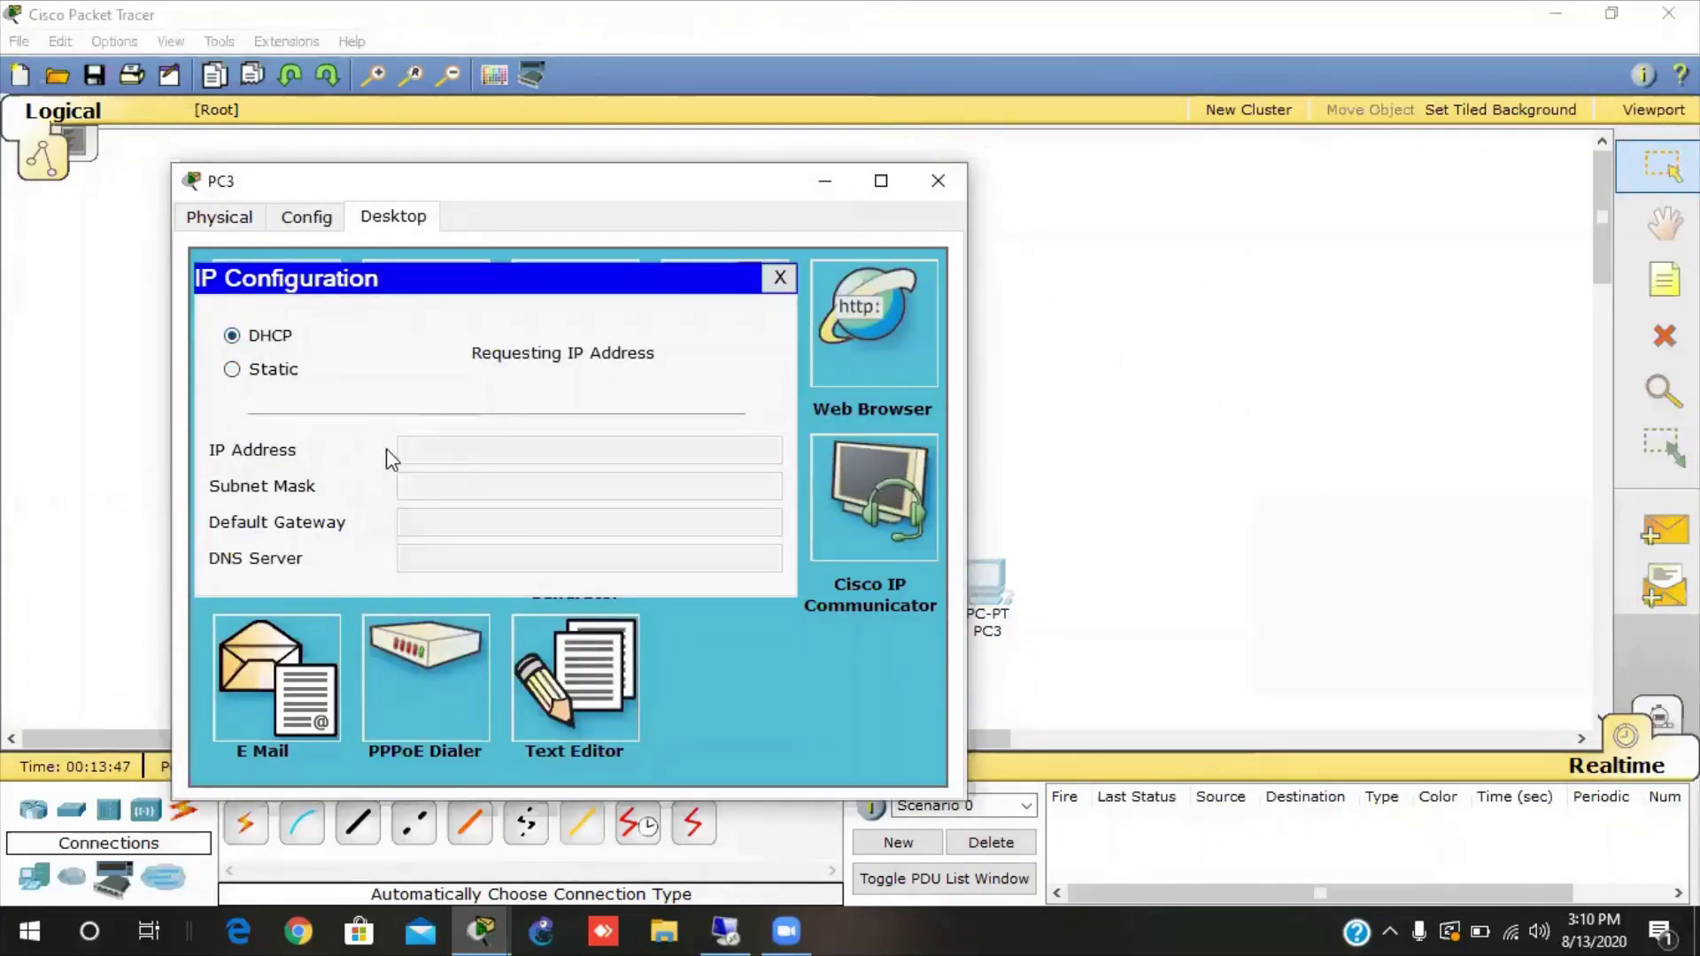
{"action": "left_click_drag", "start_coordinate": [543, 184], "coordinate": [650, 170]}
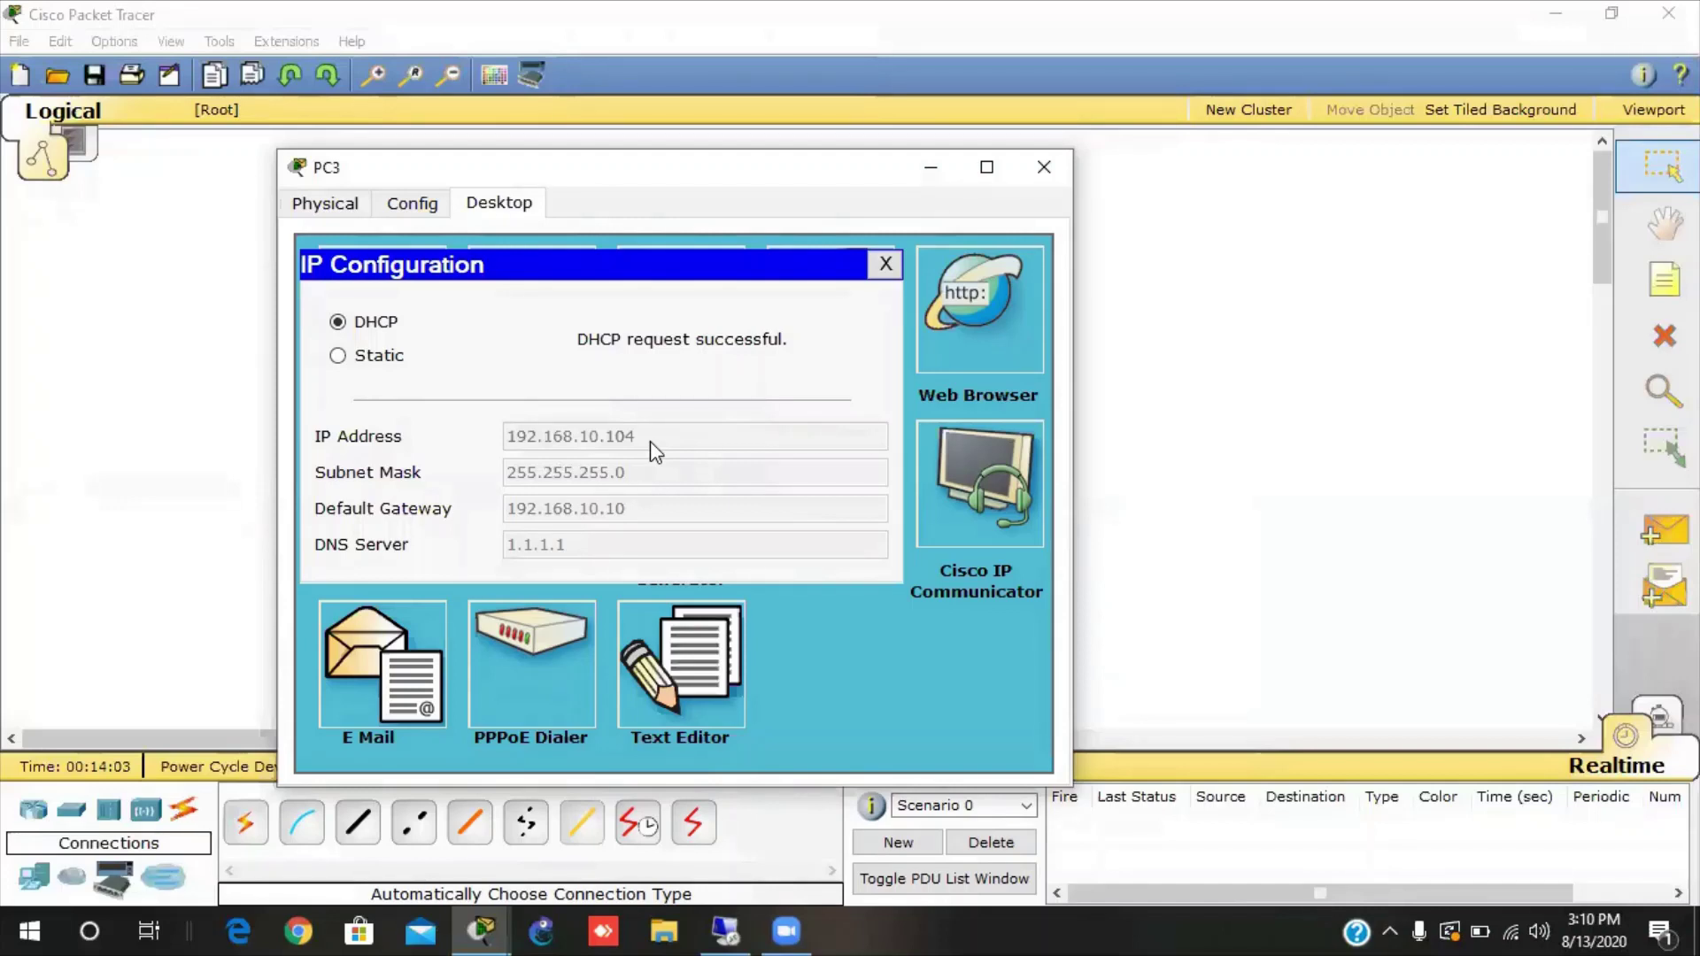
{"action": "left_click", "coordinate": [1045, 179]}
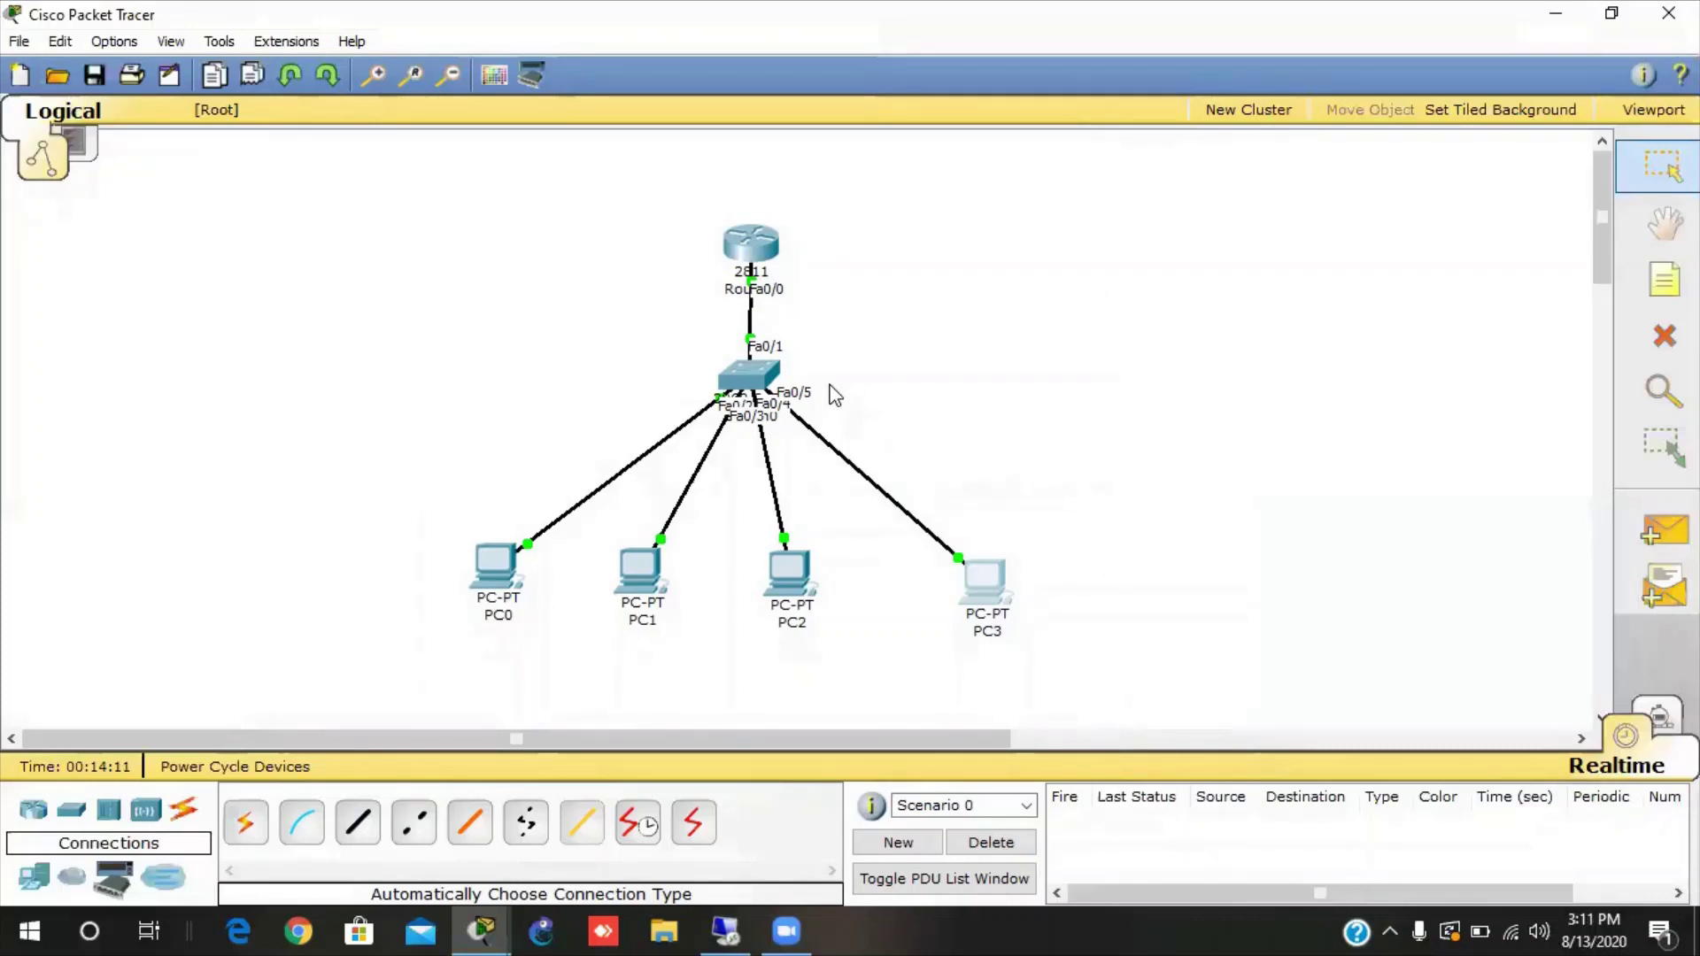
Open Router0's command line in a maximised window and ping 192.168.10.101 twice.
{"action": "left_click", "coordinate": [750, 243]}
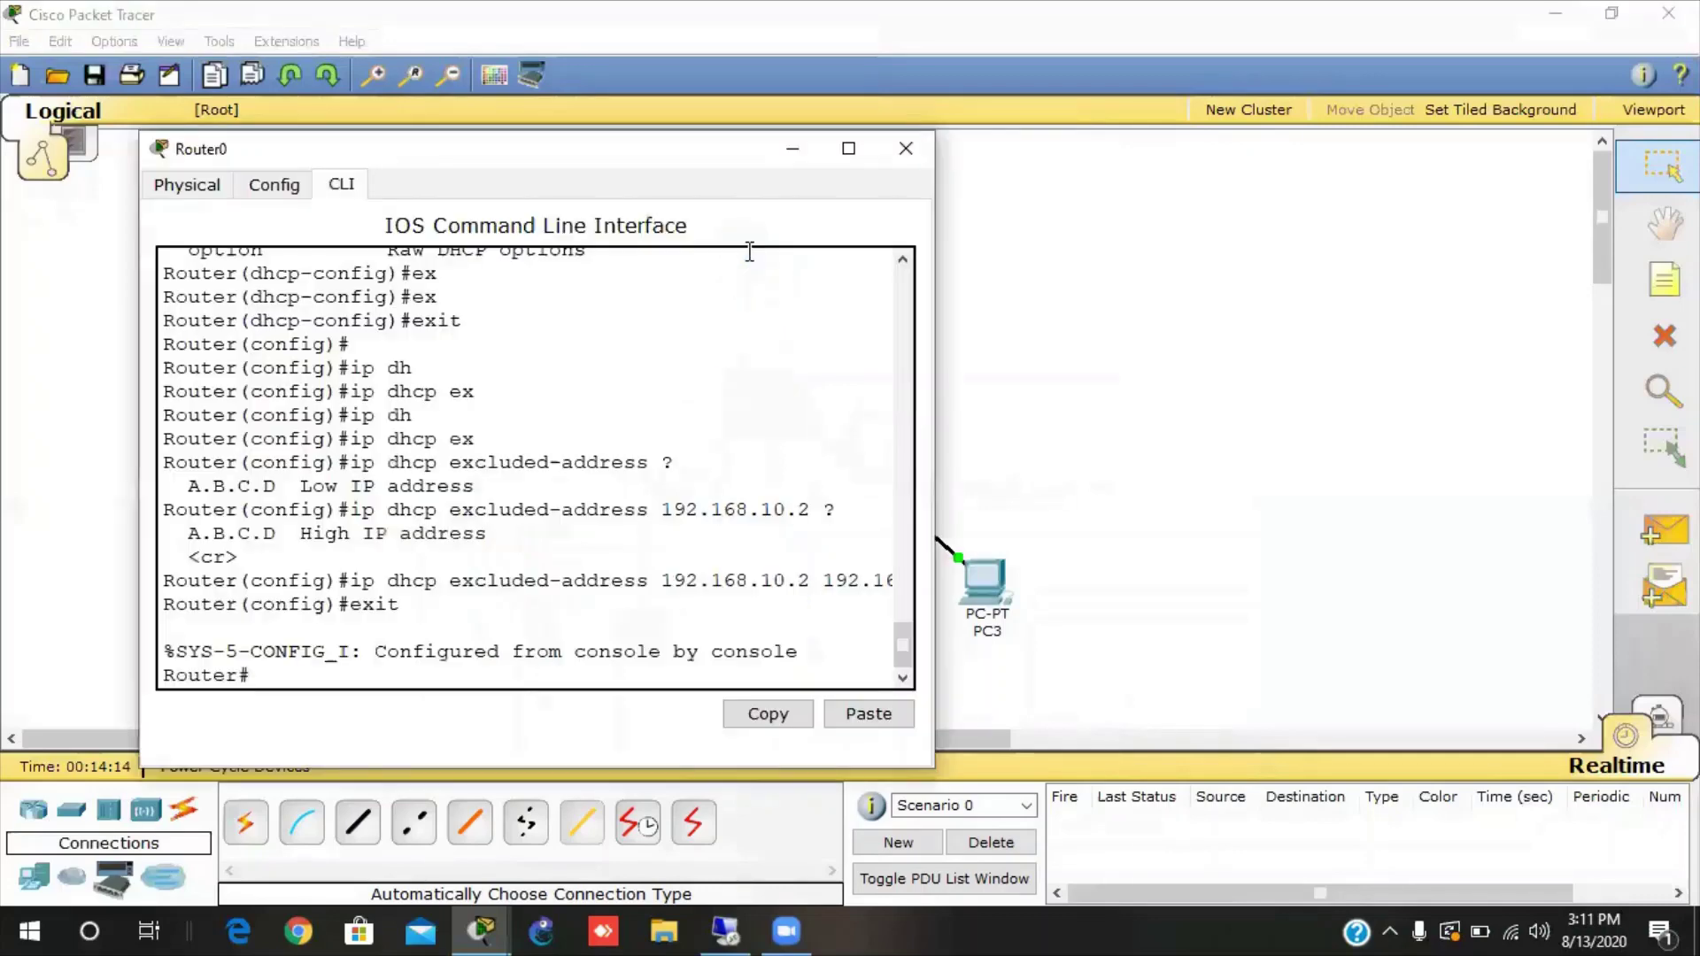
{"action": "left_click", "coordinate": [847, 149]}
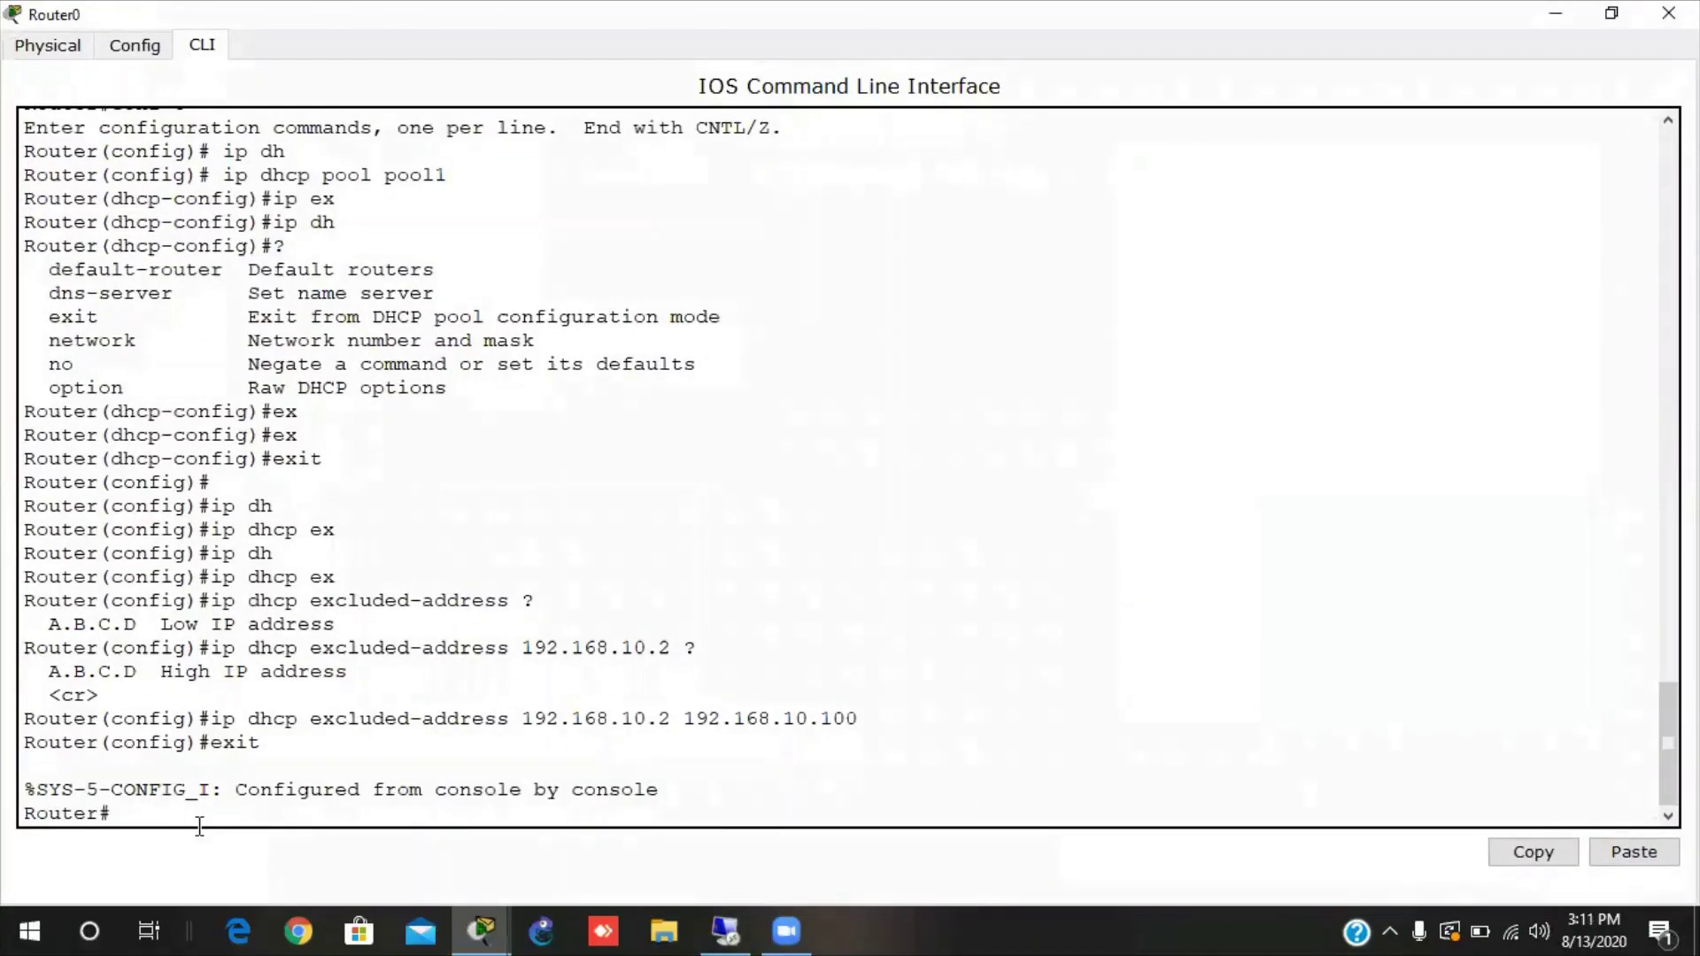
{"action": "key", "text": "Return"}
{"action": "key", "text": "Return"}
{"action": "key", "text": "Return"}
{"action": "key", "text": "Return"}
{"action": "key", "text": "Return"}
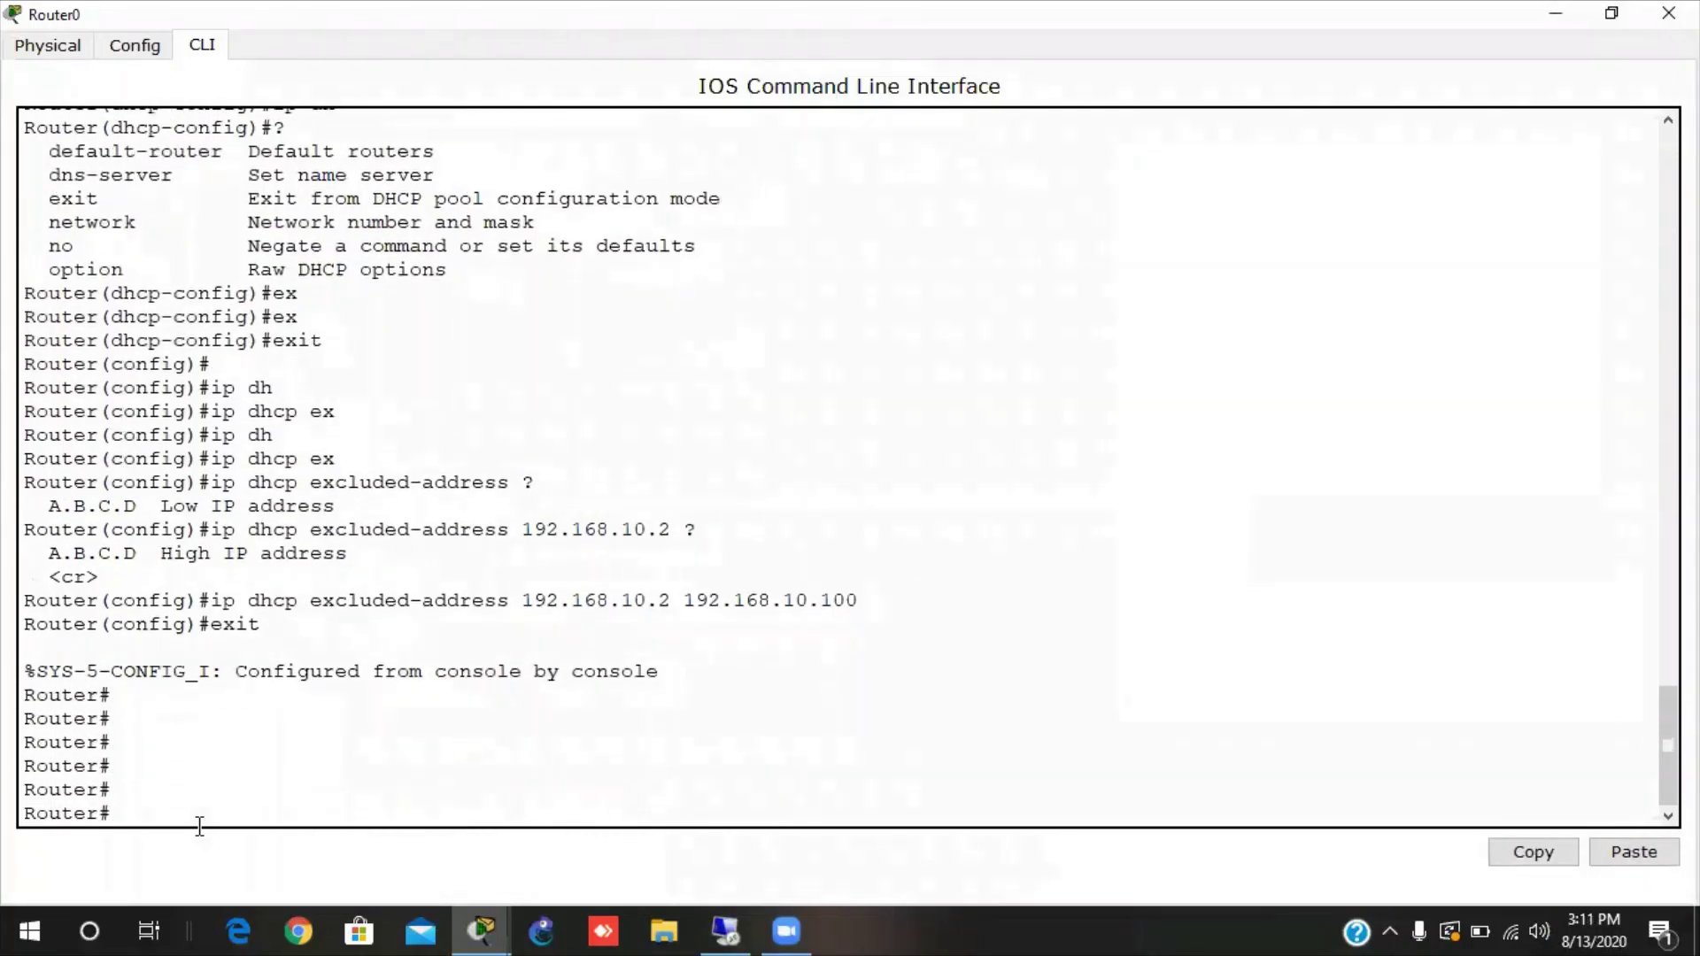
{"action": "type", "text": "ping 192.168.10.2"}
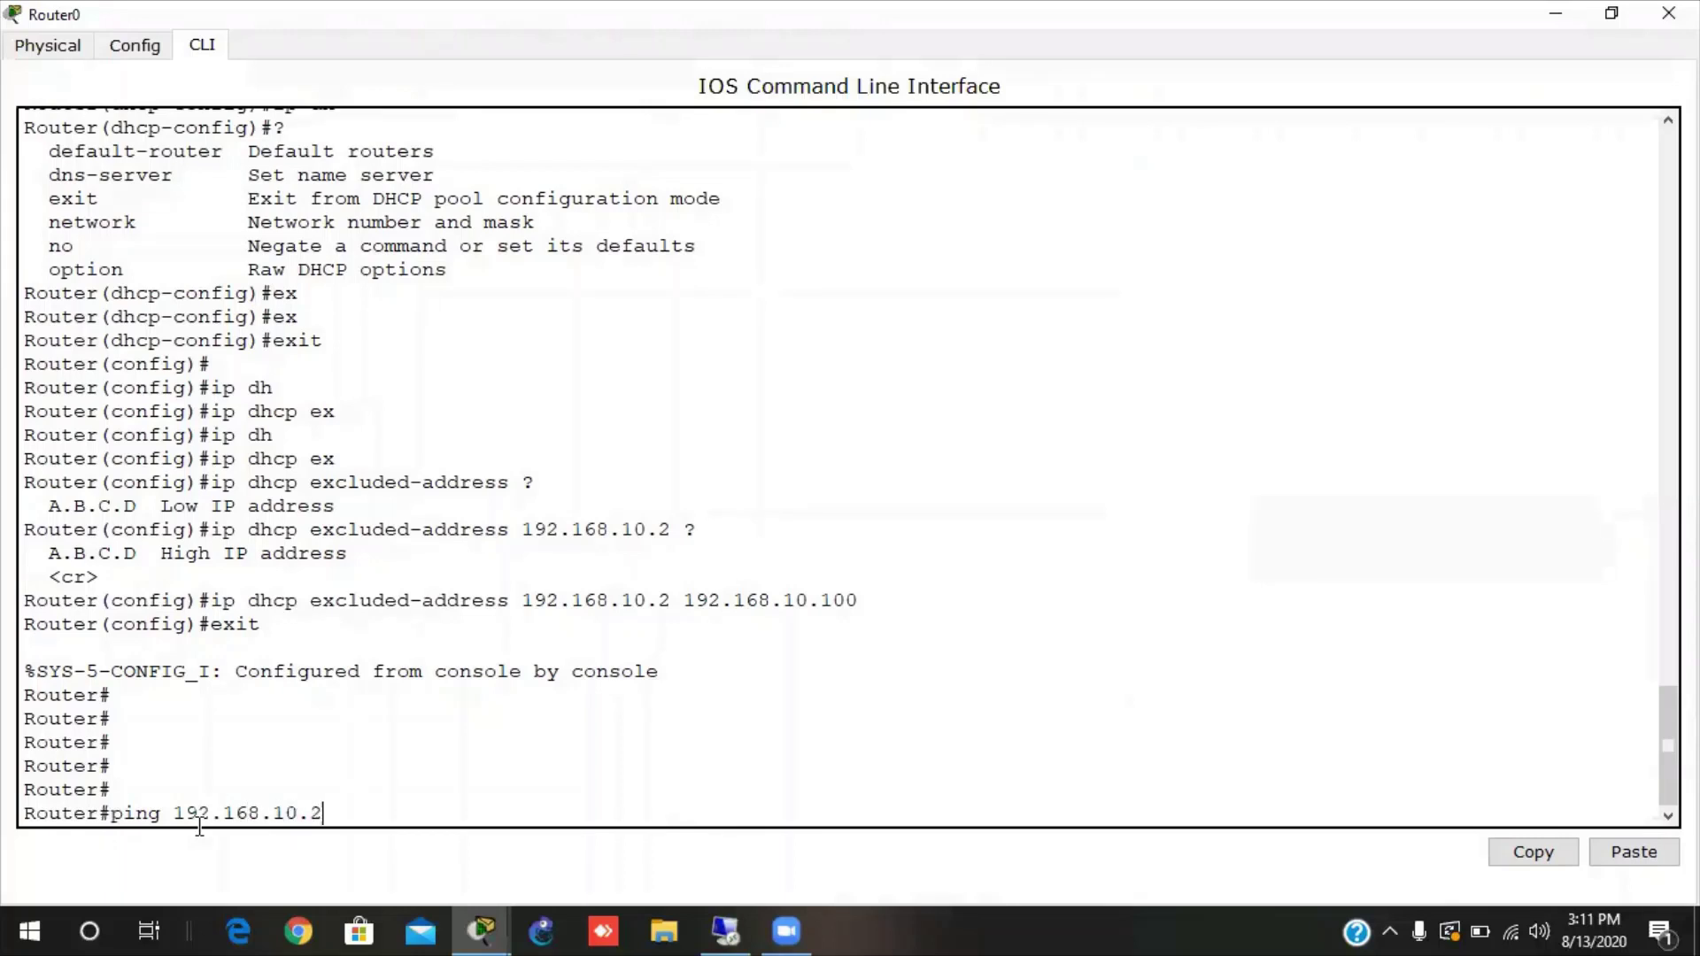
{"action": "key", "text": "BackSpace"}
{"action": "type", "text": "101"}
{"action": "key", "text": "Return"}
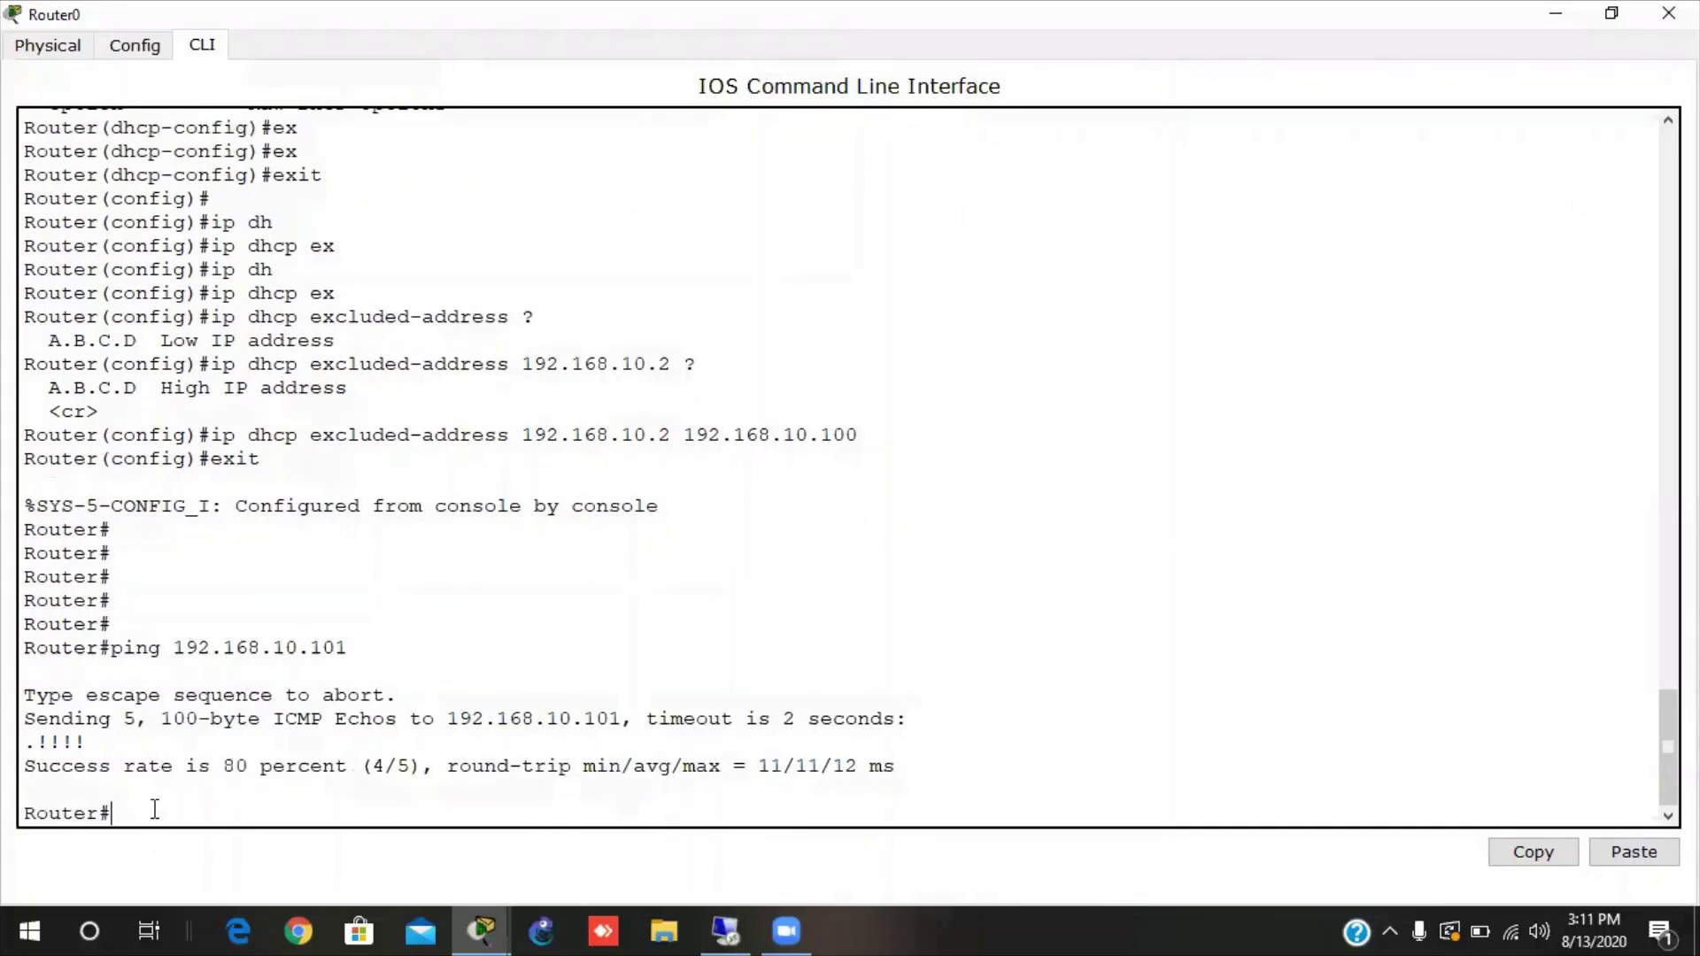
{"action": "key", "text": "Up"}
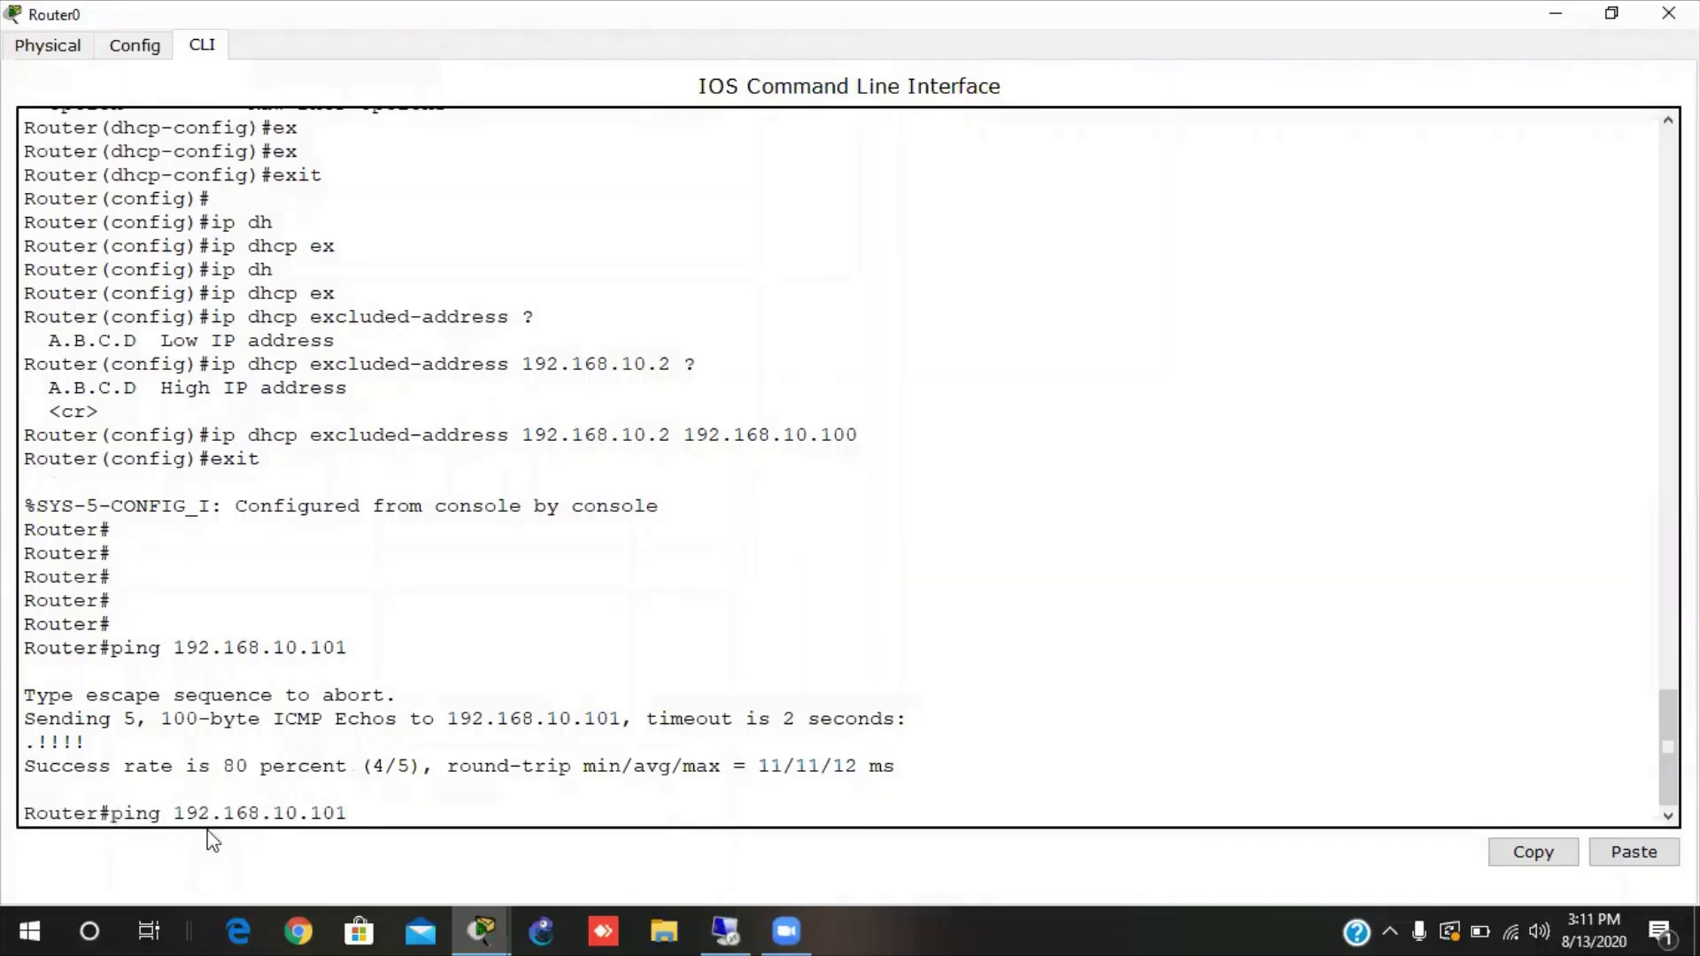
{"action": "key", "text": "Return"}
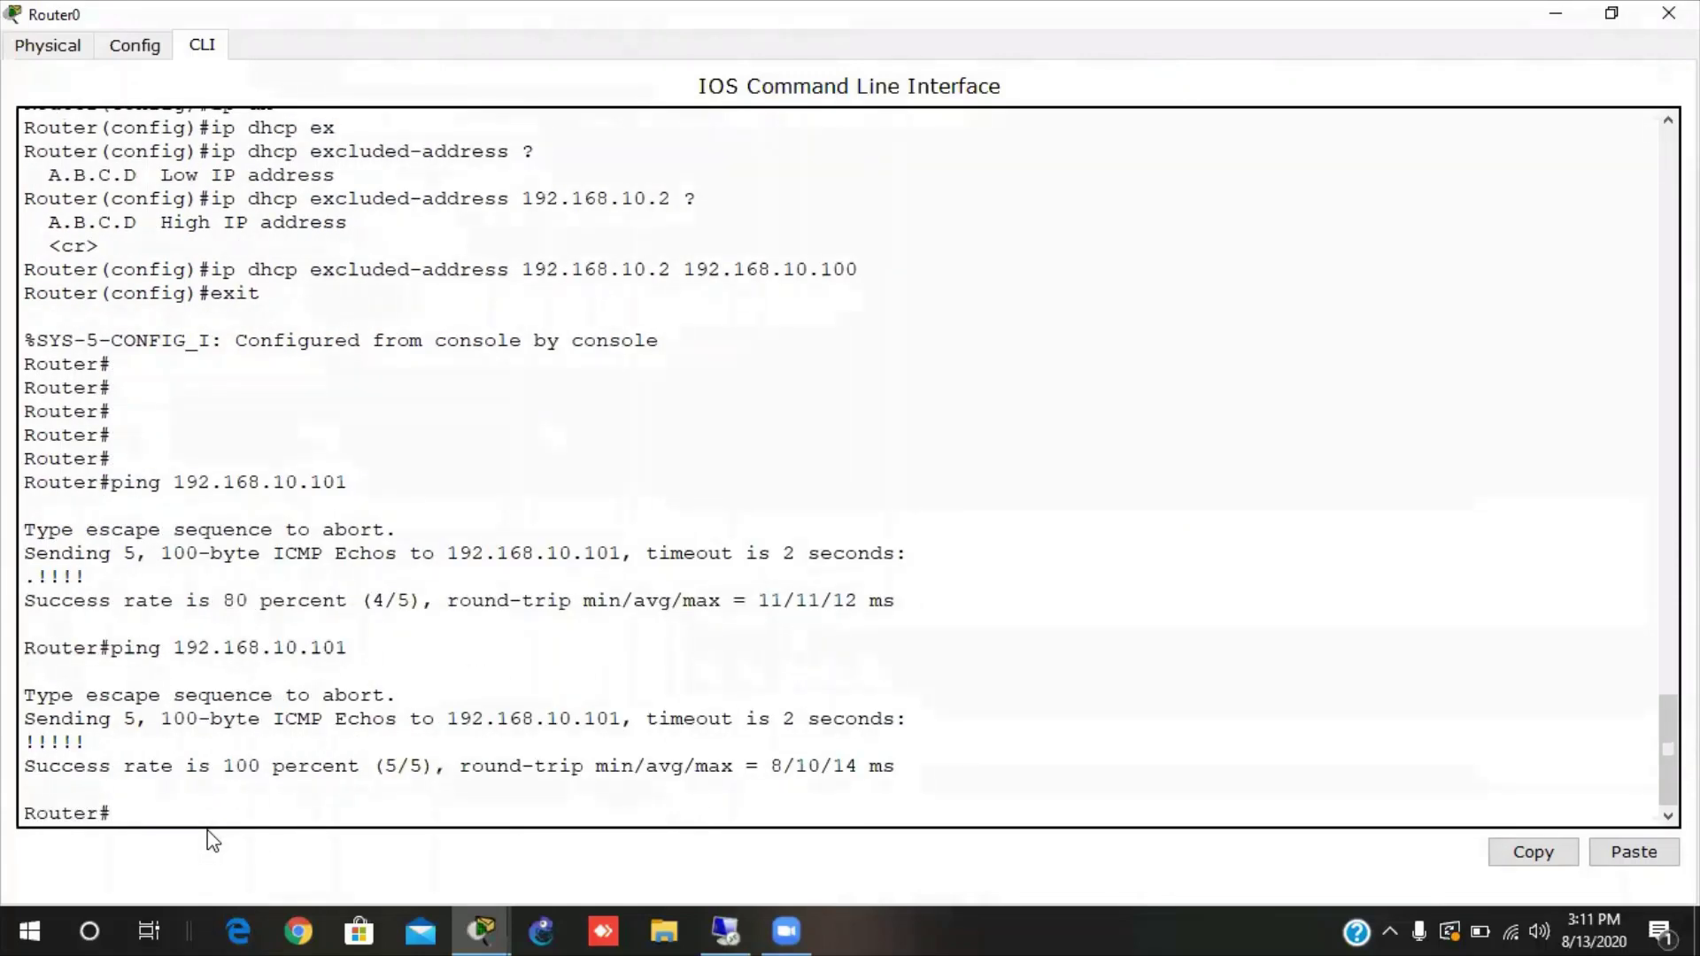
Ping 192.168.10.102, 192.168.10.103 and 192.168.10.104 from Router0, and close its window.
{"action": "key", "text": "Up"}
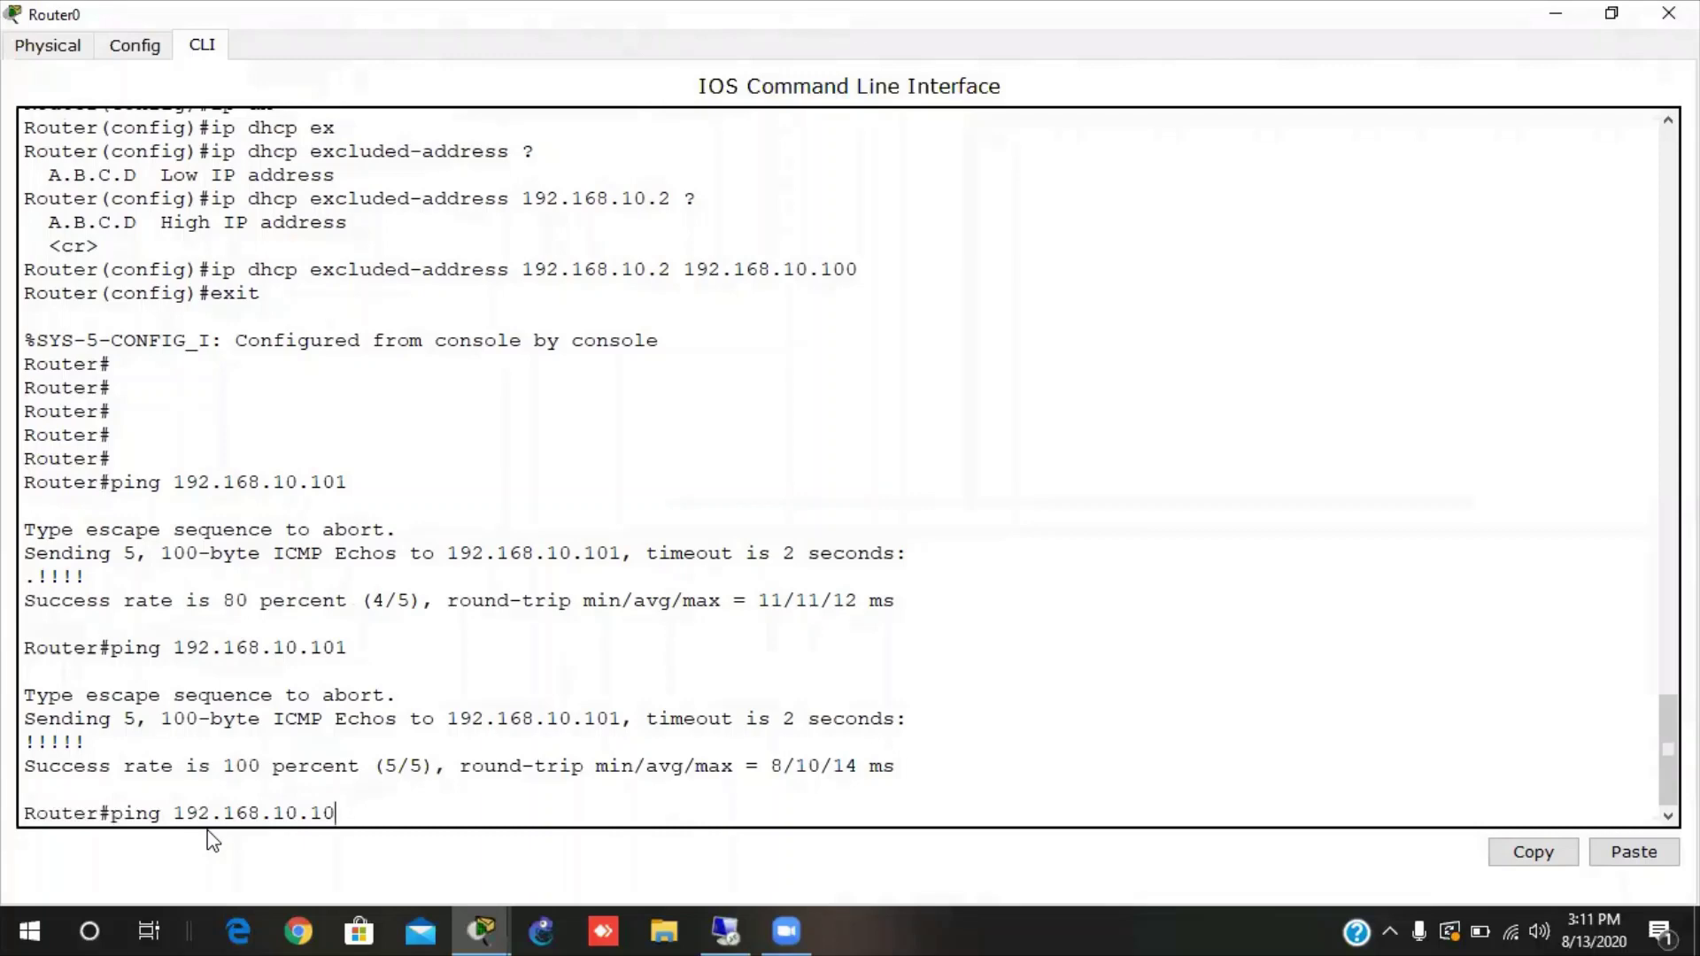
{"action": "type", "text": "2"}
{"action": "key", "text": "Return"}
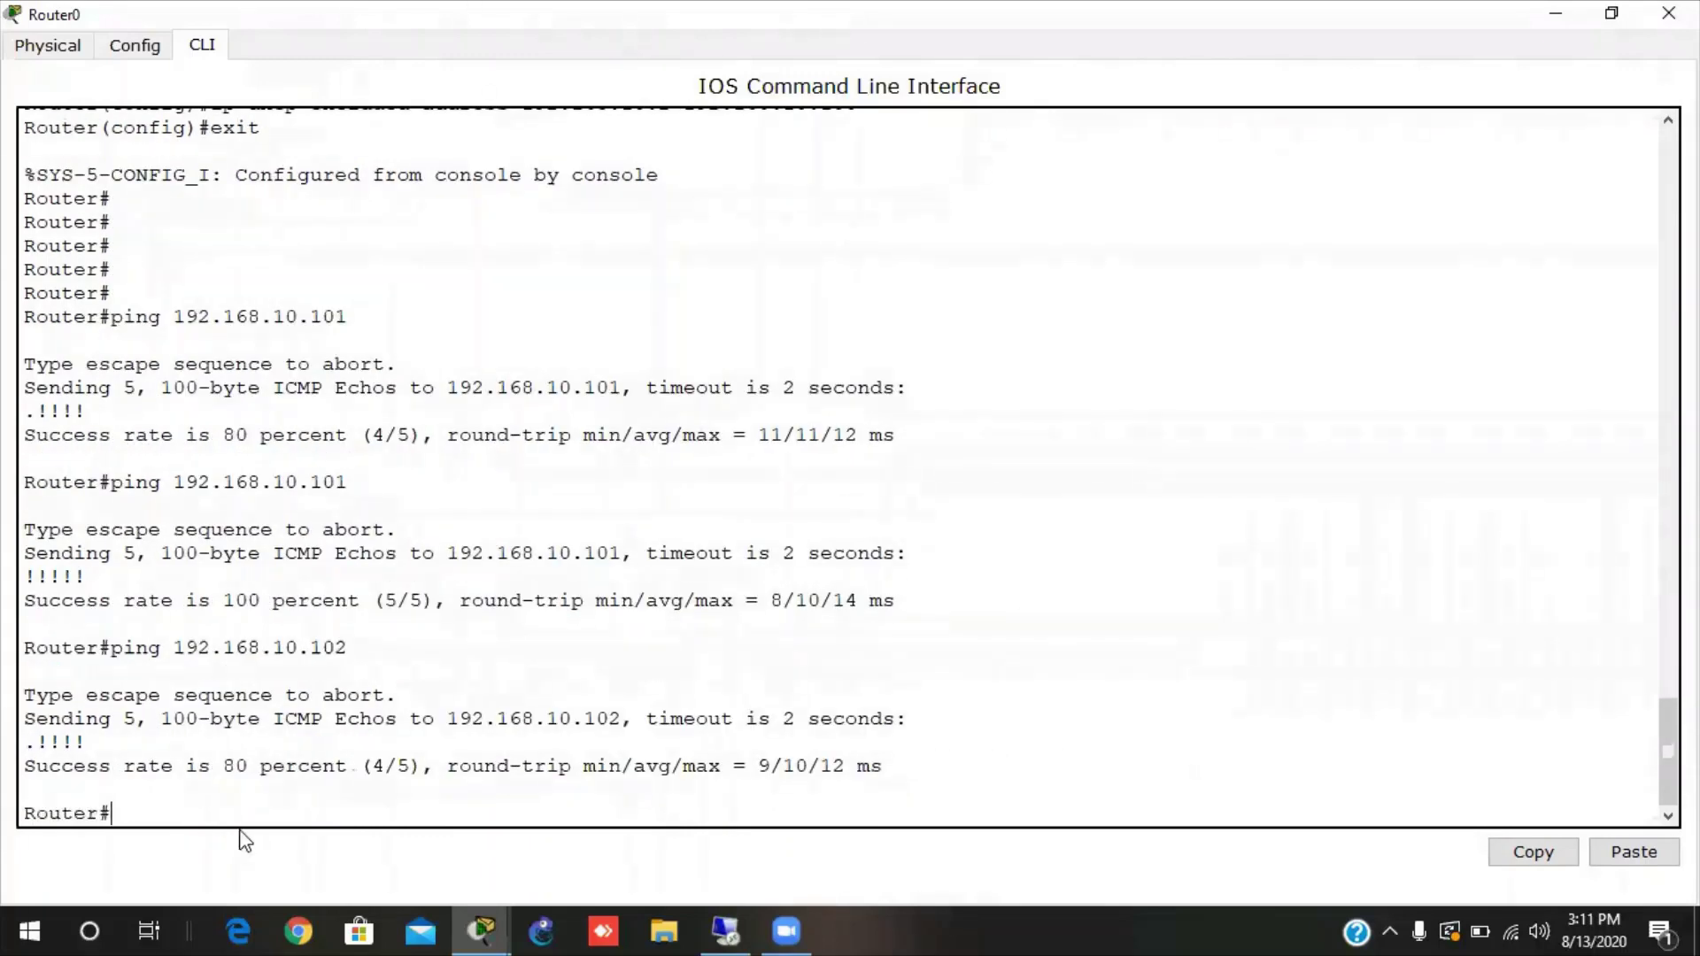
{"action": "key", "text": "Up"}
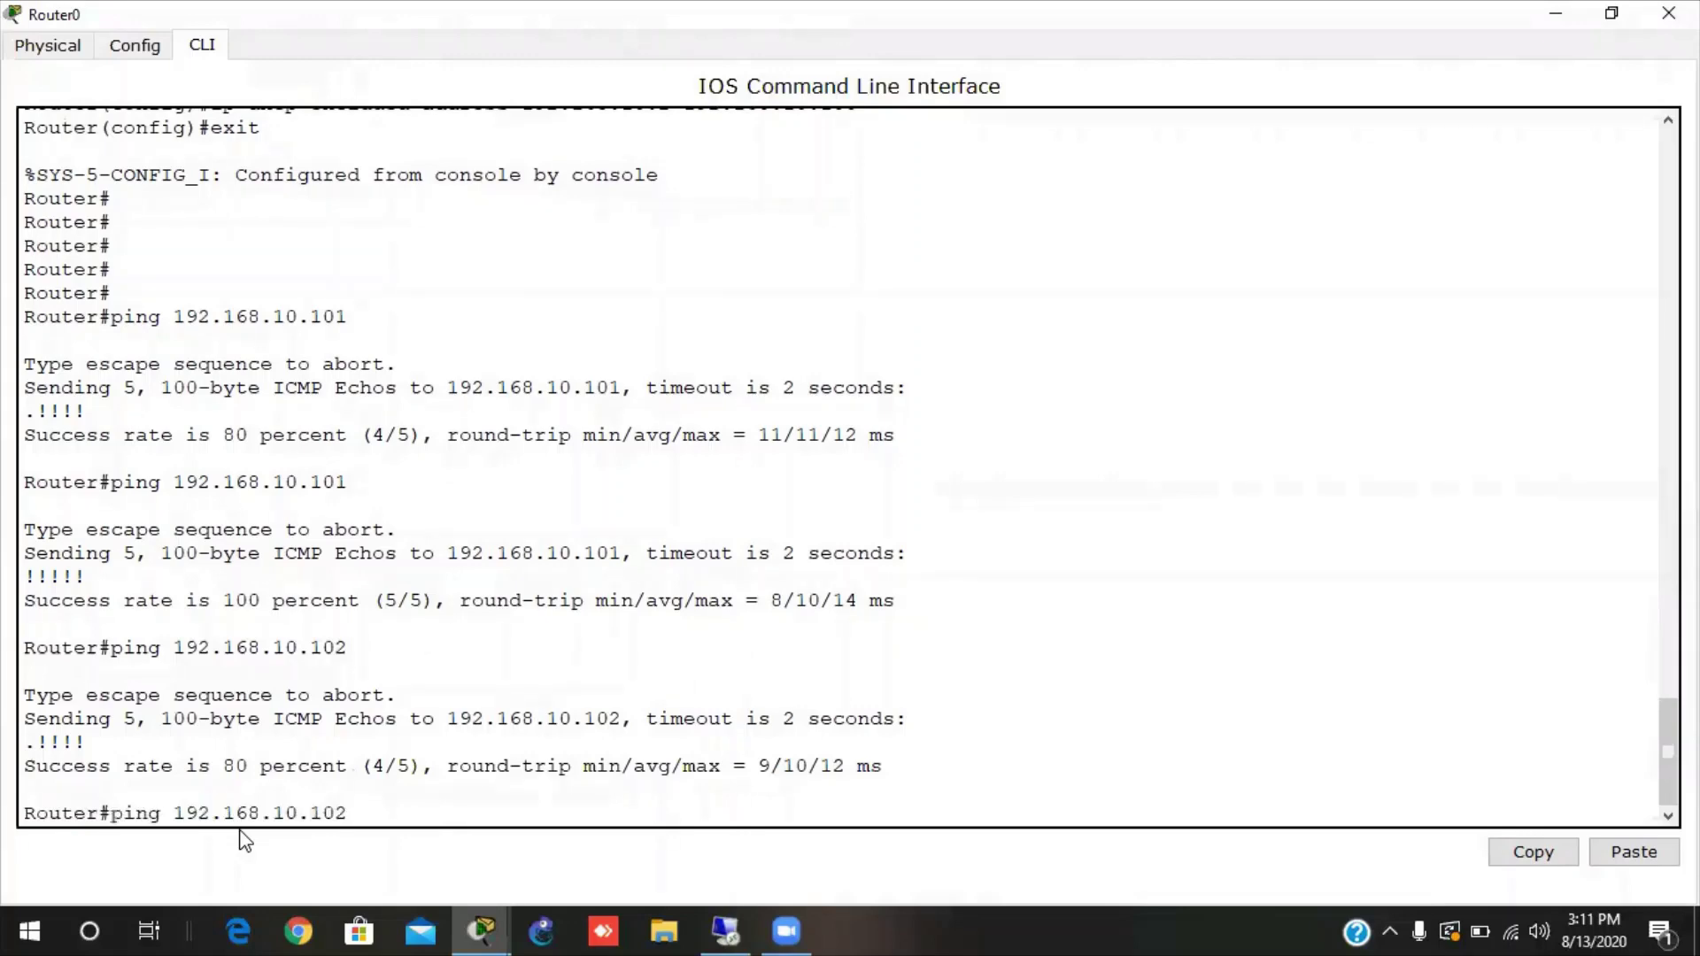
{"action": "key", "text": "Return"}
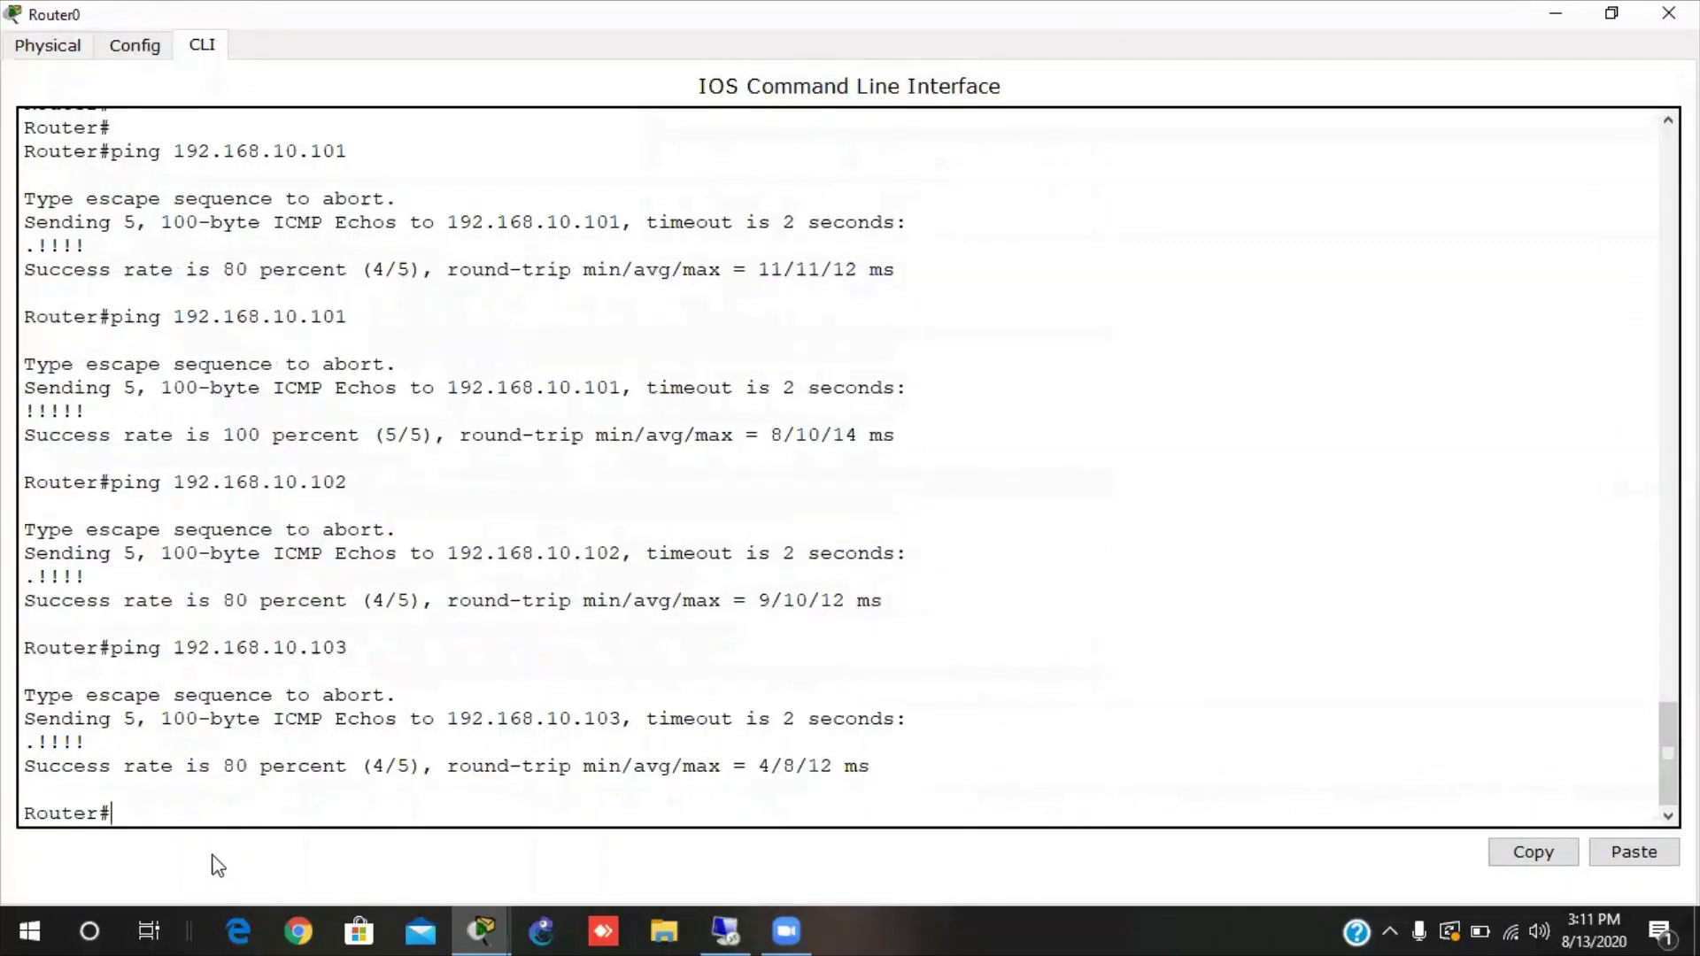
{"action": "key", "text": "Up"}
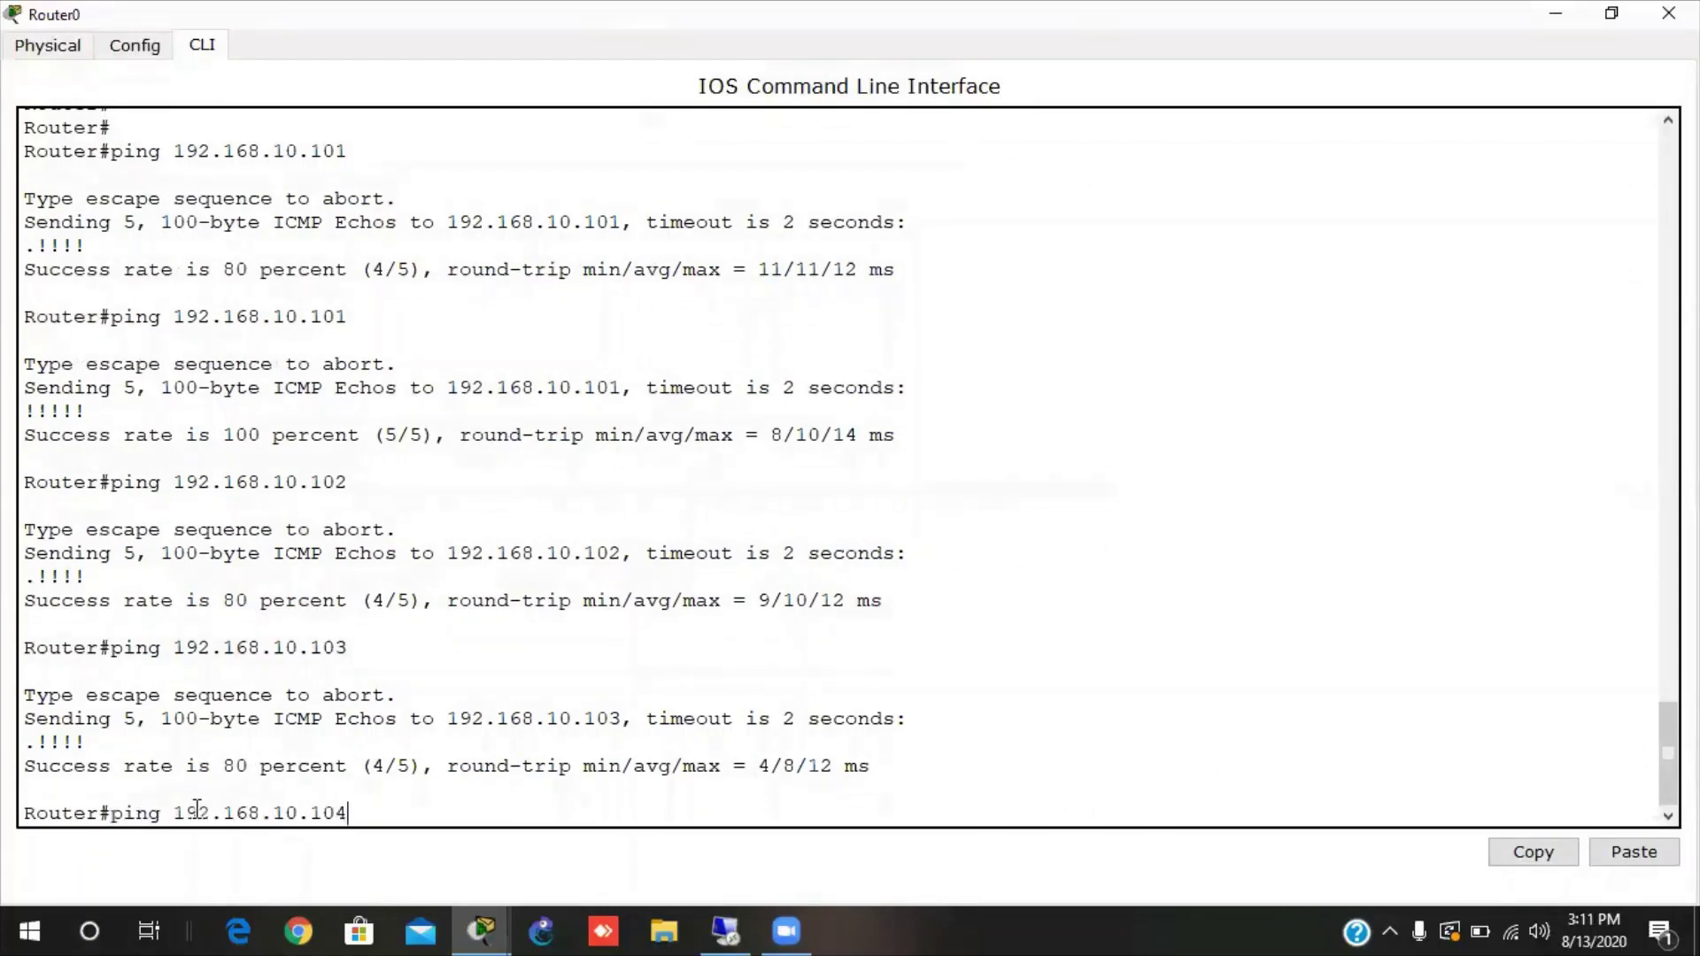
{"action": "key", "text": "Return"}
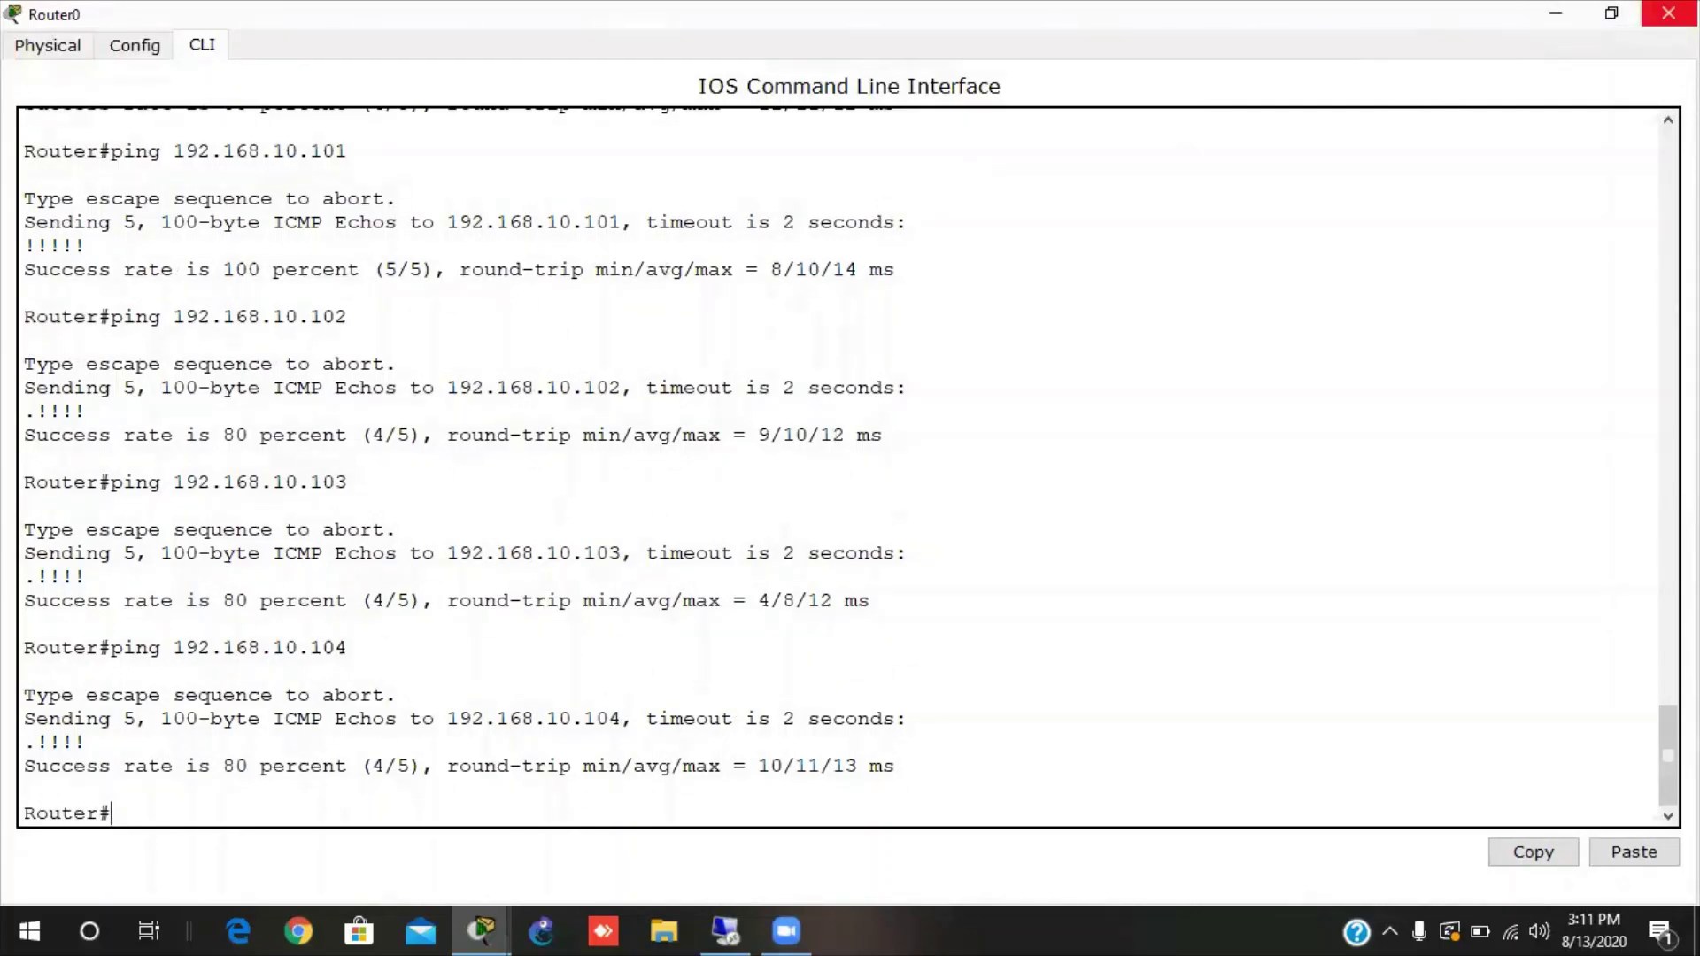
{"action": "left_click", "coordinate": [1668, 13]}
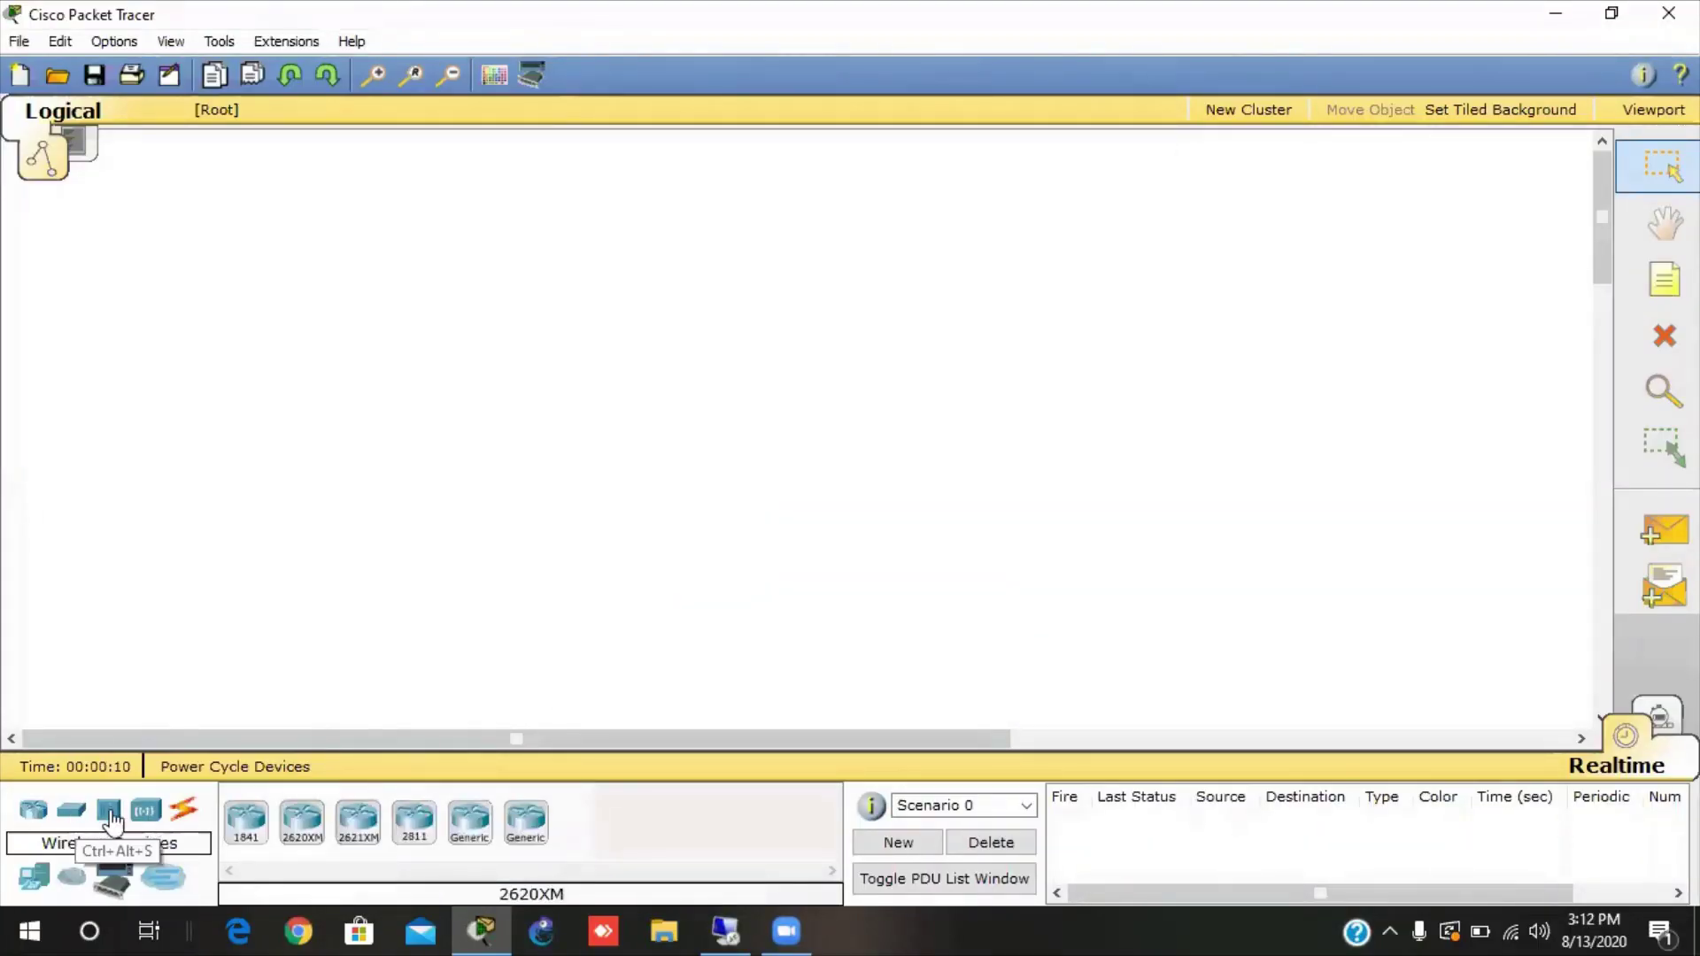
Place a 3560-24PS multilayer switch in the upper middle of the empty workspace.
{"action": "left_click", "coordinate": [73, 813]}
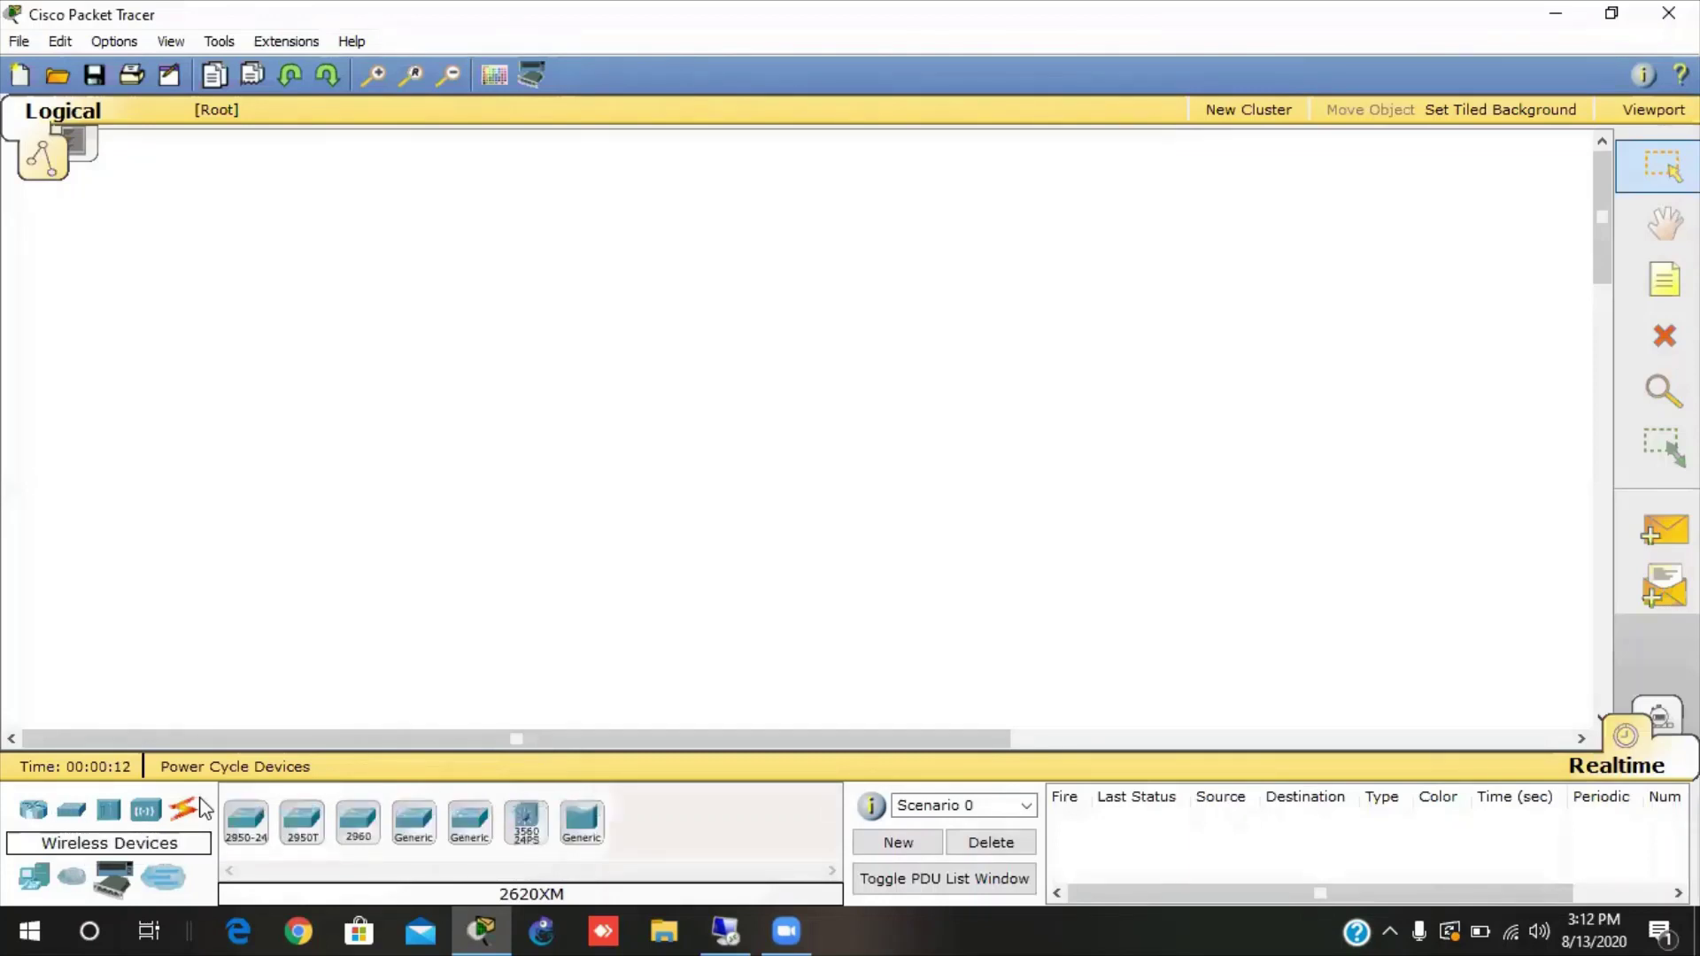
{"action": "left_click_drag", "start_coordinate": [526, 820], "coordinate": [581, 758]}
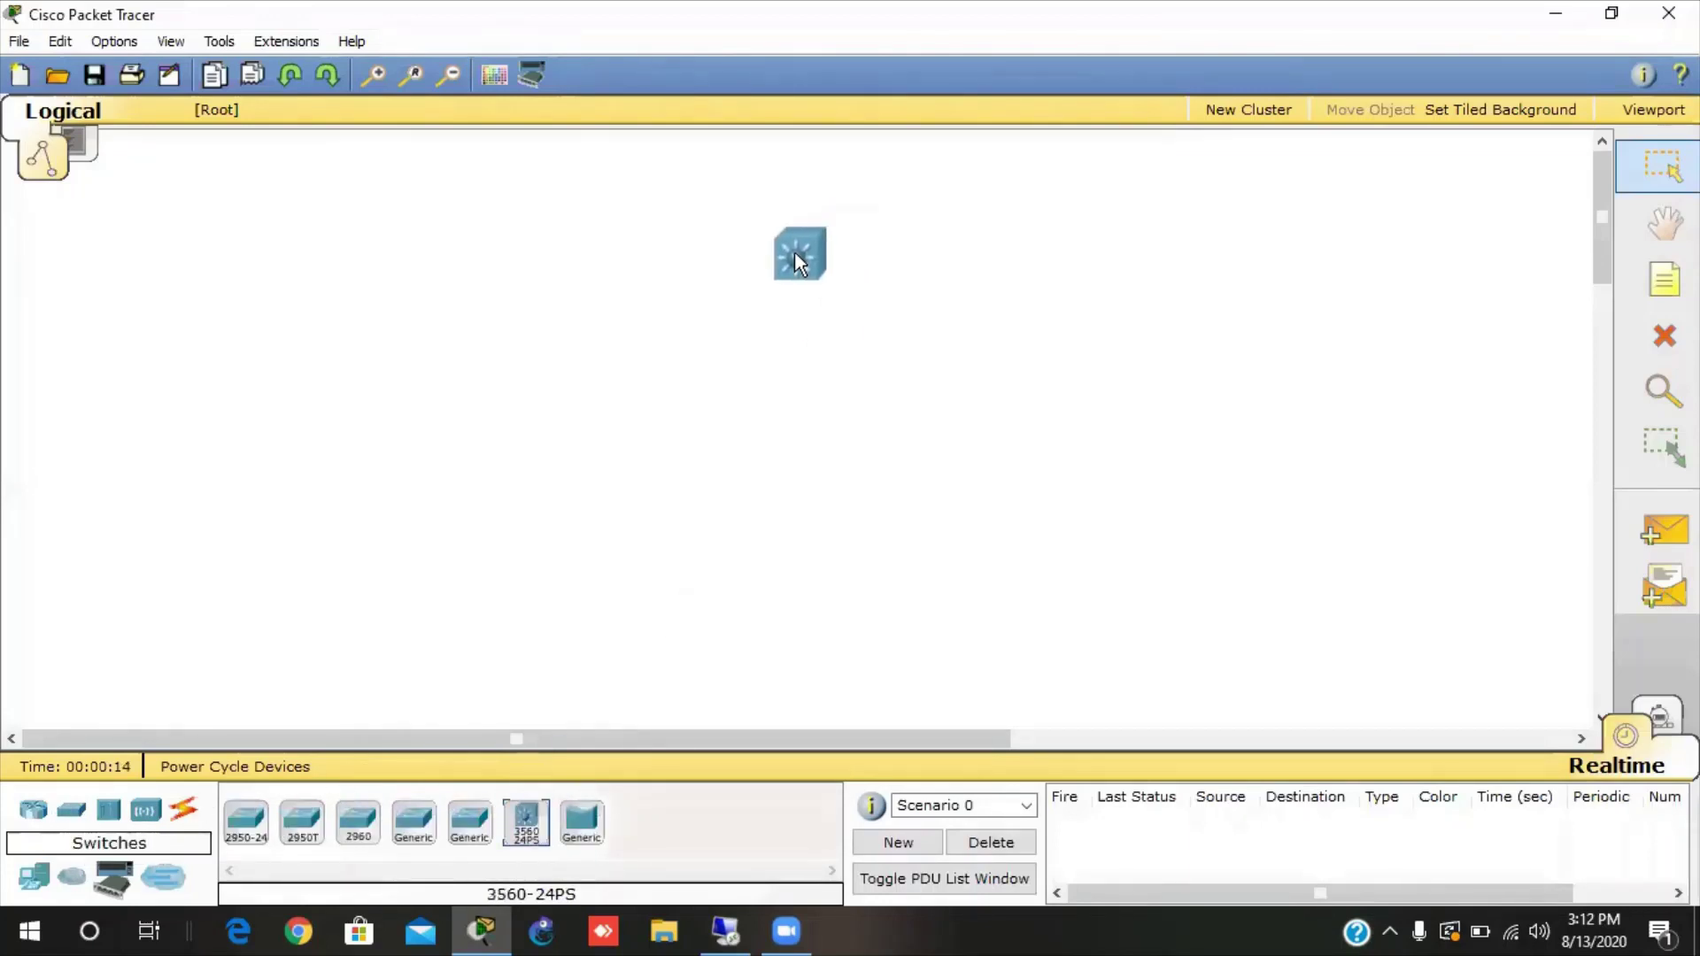
{"action": "left_click_drag", "start_coordinate": [794, 251], "coordinate": [794, 251]}
Add six generic PCs, PC0 to PC5, in a row of three pairs below the multilayer switch.
{"action": "left_click", "coordinate": [34, 886]}
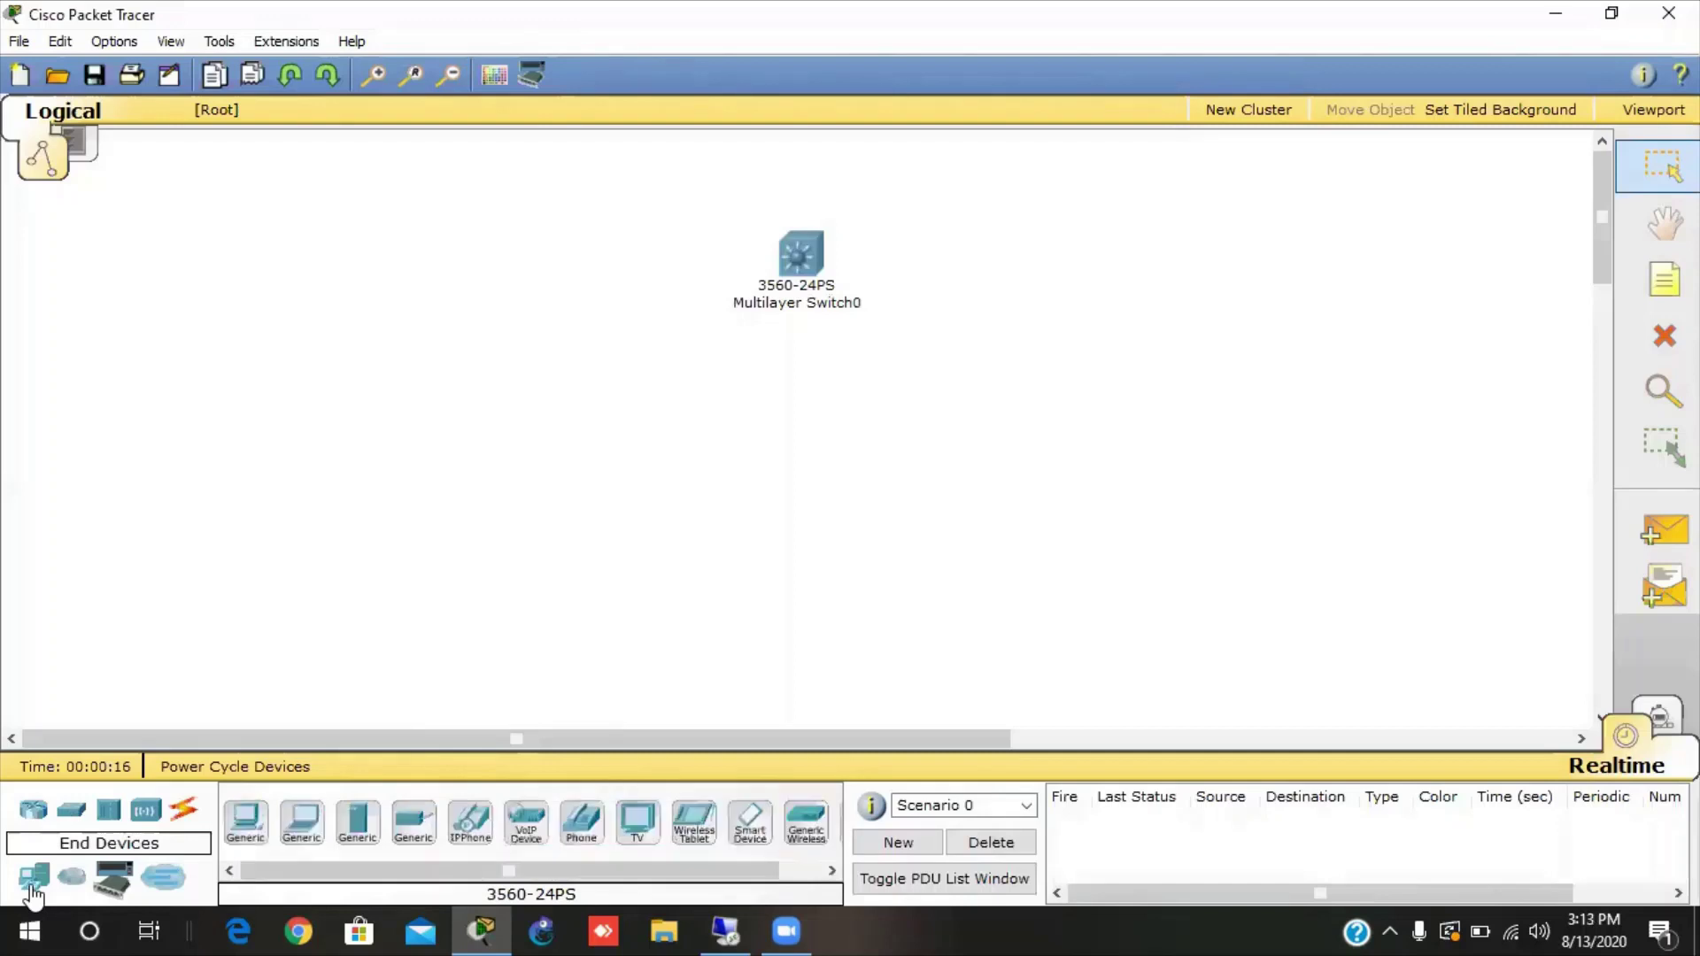
{"action": "left_click_drag", "start_coordinate": [246, 819], "coordinate": [305, 602]}
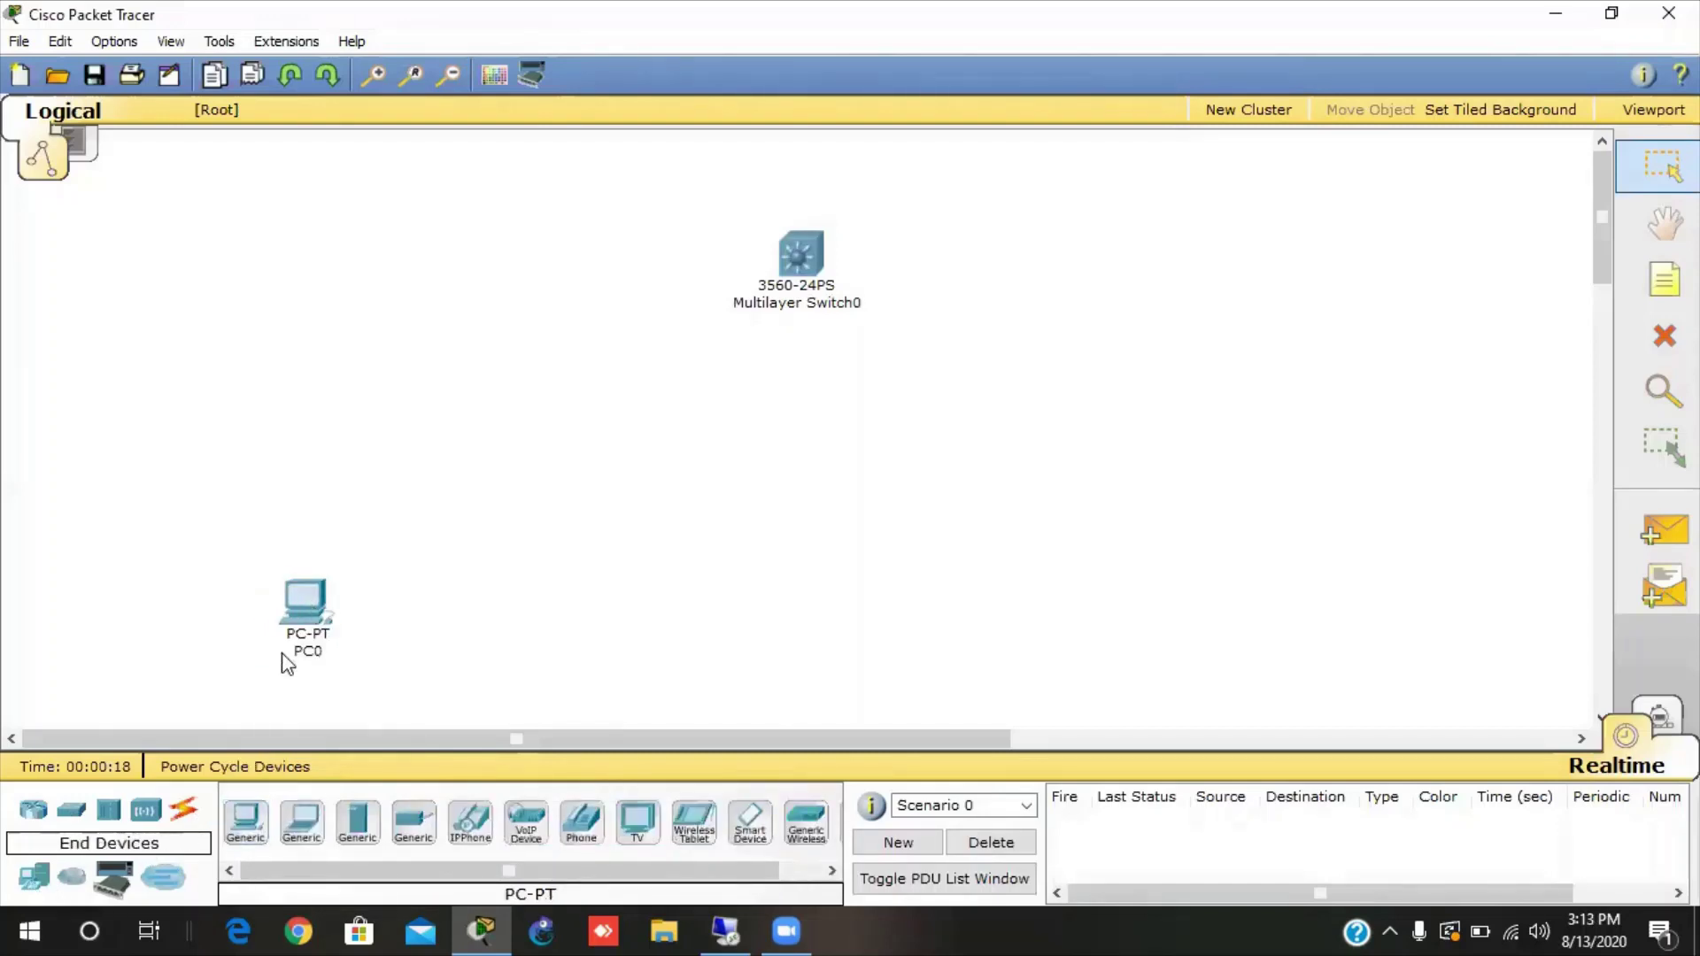
{"action": "left_click_drag", "start_coordinate": [246, 819], "coordinate": [380, 612]}
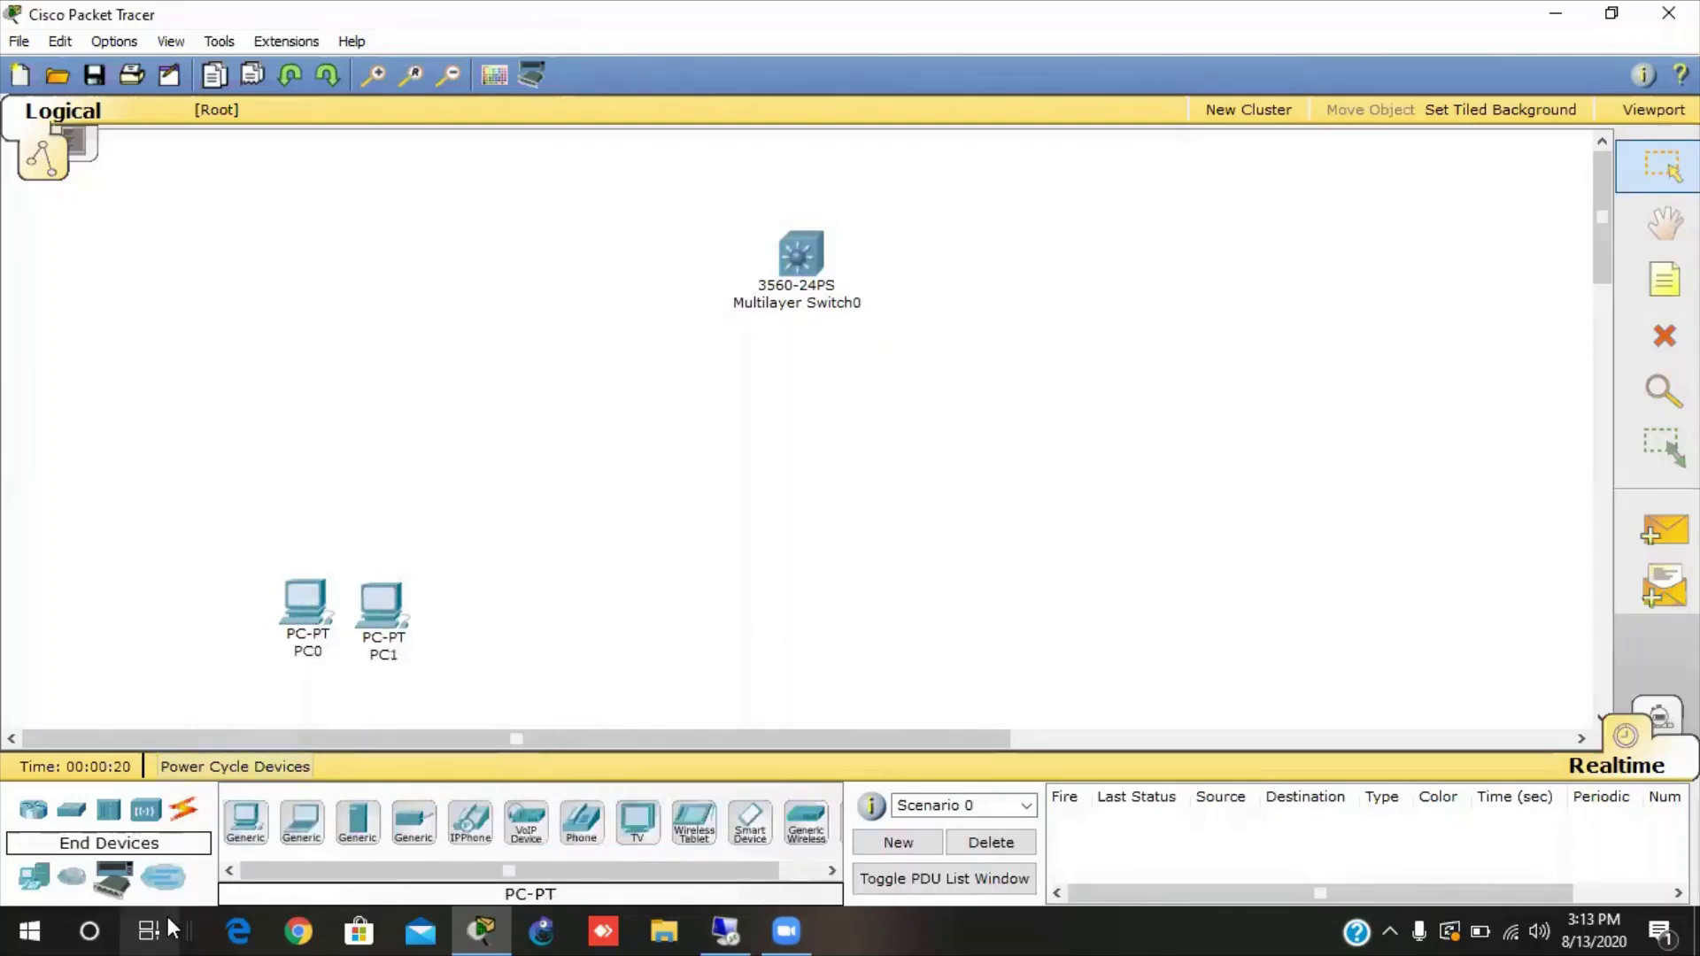
{"action": "left_click_drag", "start_coordinate": [245, 819], "coordinate": [551, 625]}
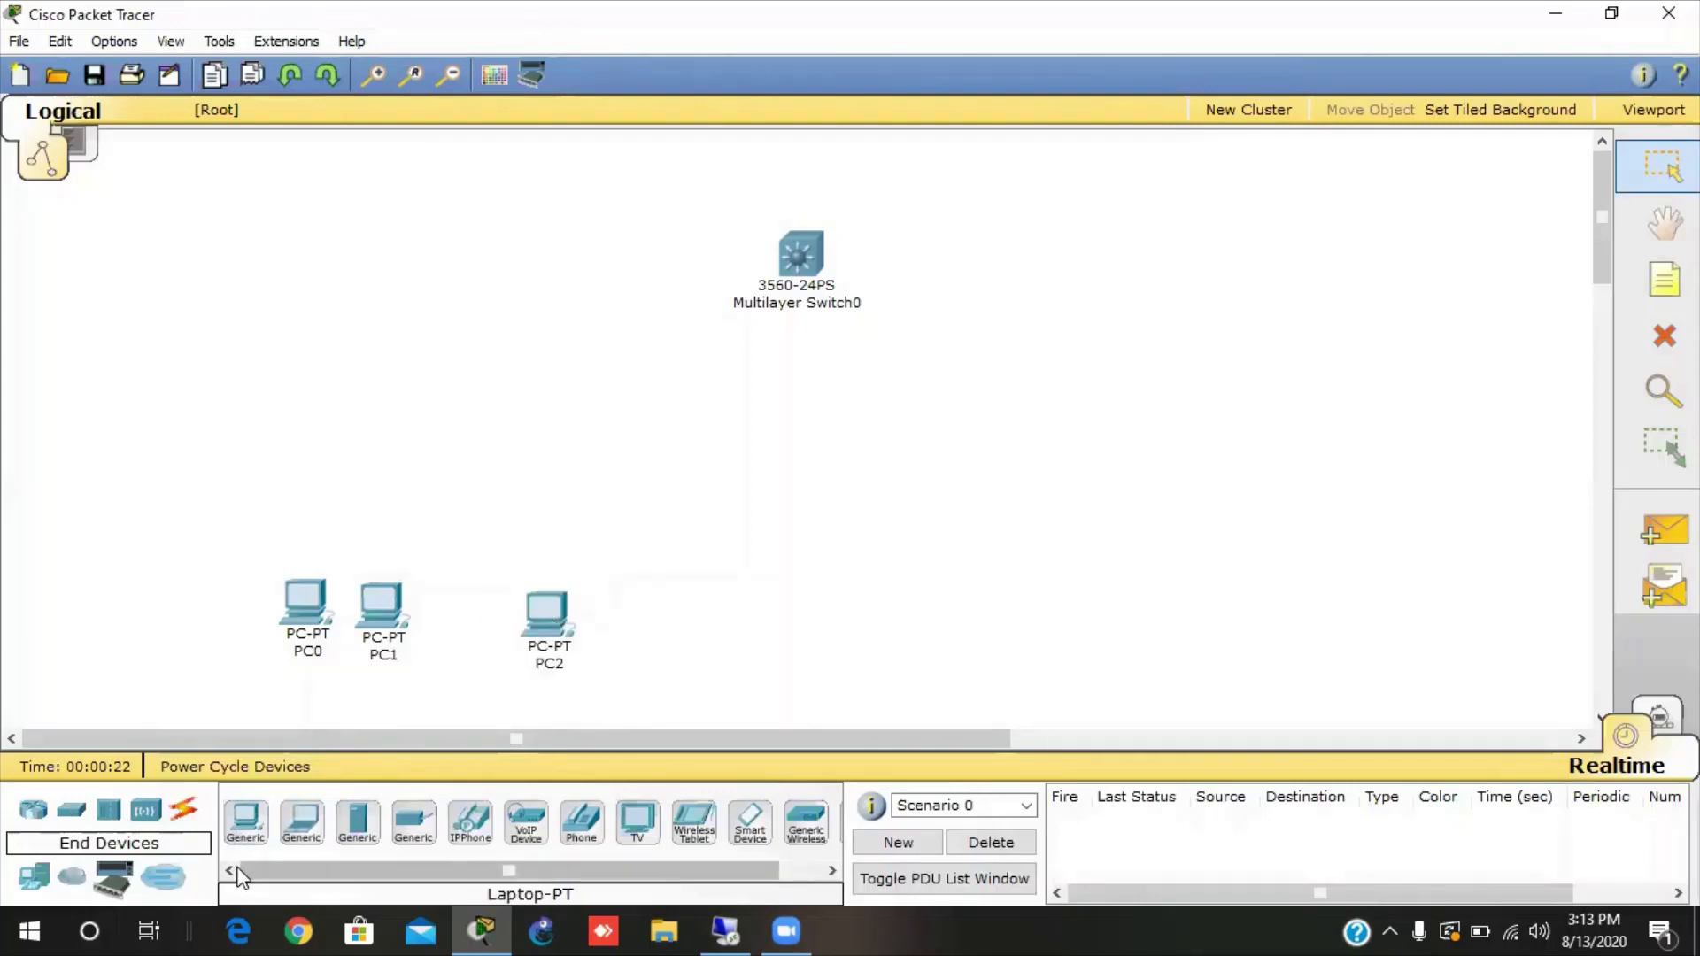
{"action": "left_click_drag", "start_coordinate": [246, 819], "coordinate": [610, 613]}
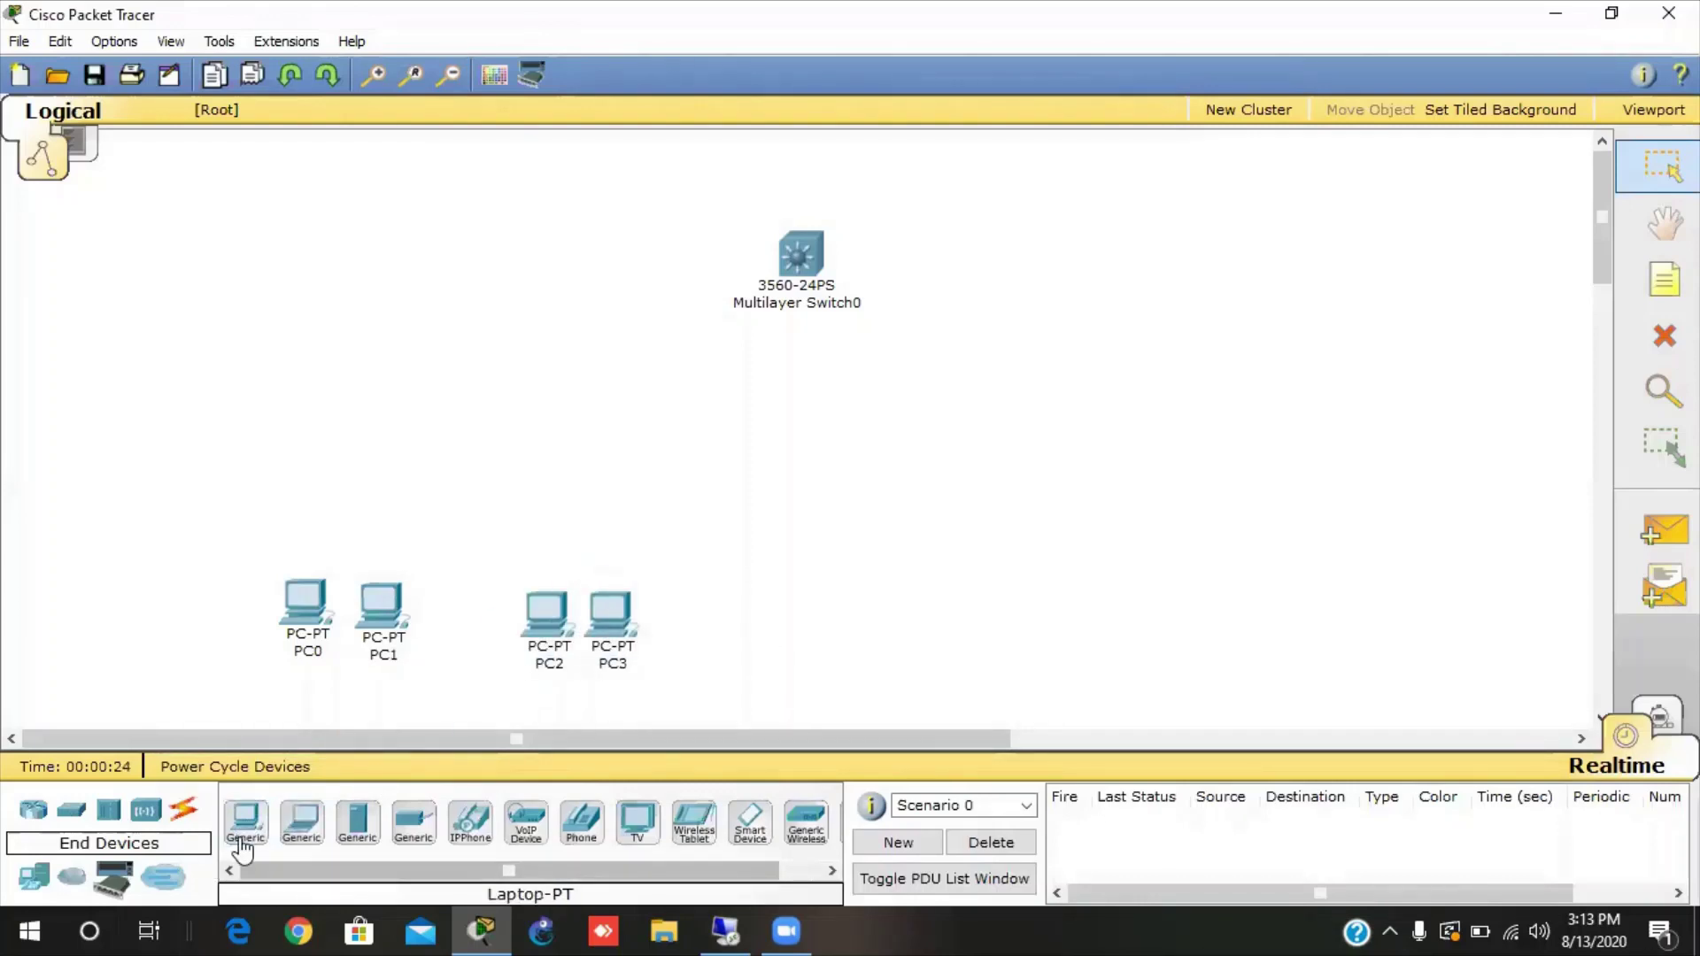
{"action": "left_click_drag", "start_coordinate": [245, 819], "coordinate": [825, 635]}
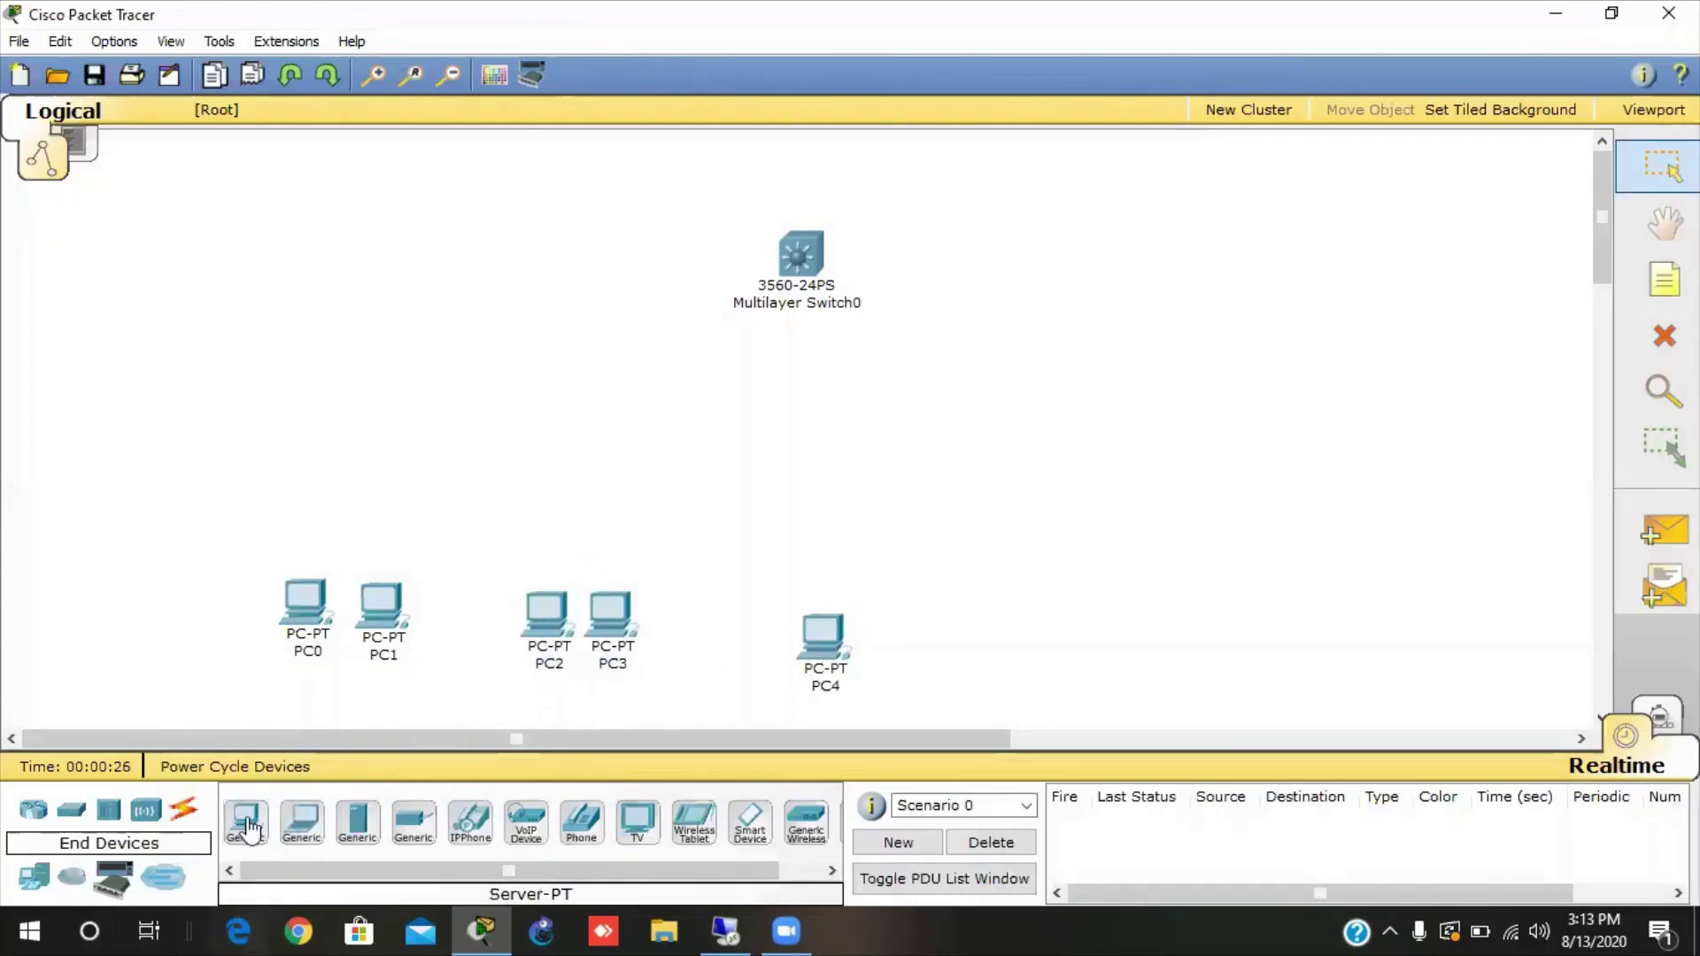
{"action": "left_click_drag", "start_coordinate": [246, 819], "coordinate": [905, 634]}
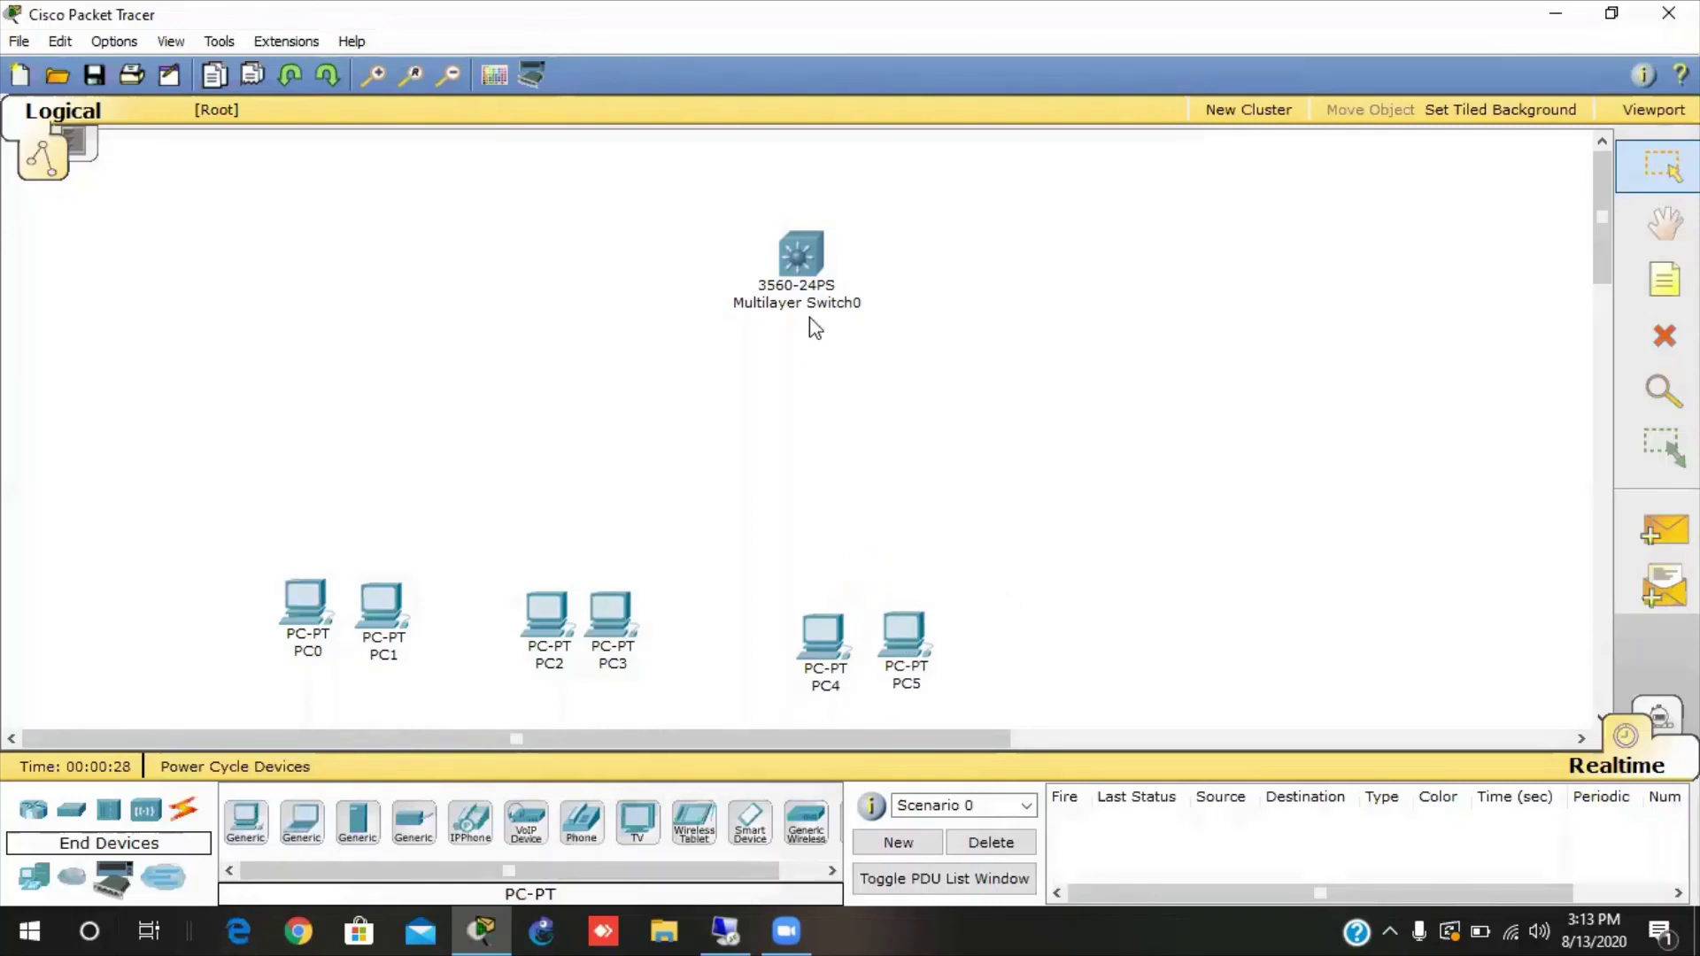
Centre the multilayer switch above PC2 and PC3, and align the six PCs into three evenly spaced pairs.
{"action": "left_click_drag", "start_coordinate": [797, 253], "coordinate": [595, 314]}
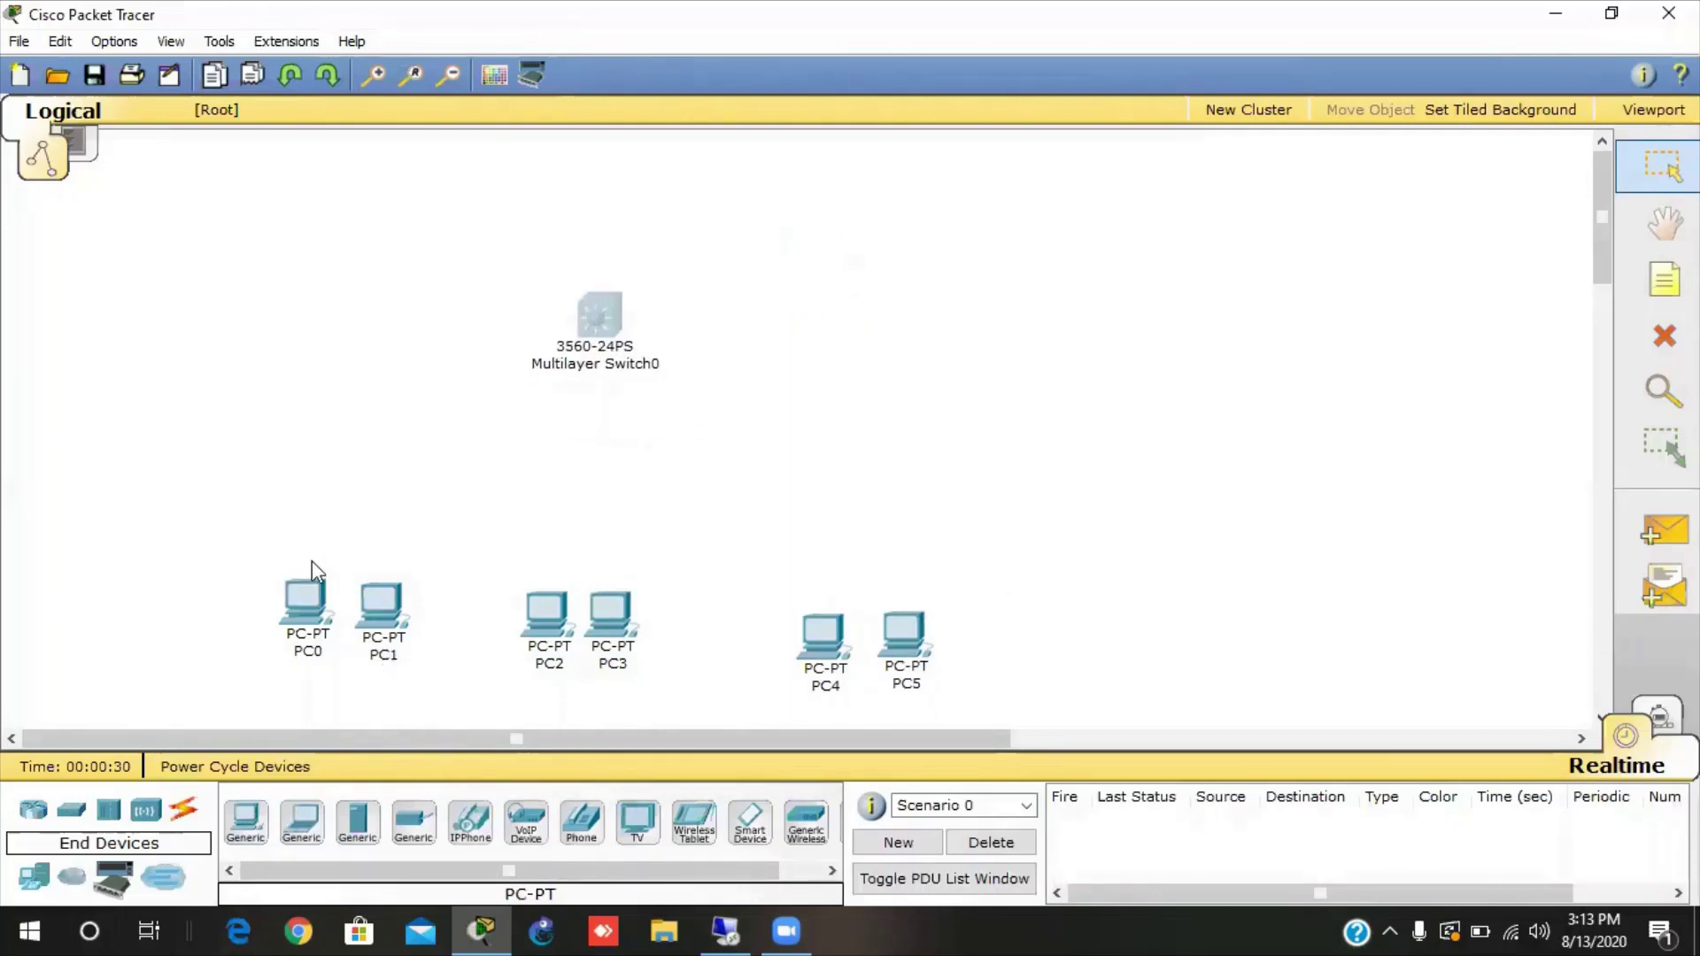
{"action": "left_click_drag", "start_coordinate": [294, 603], "coordinate": [290, 620]}
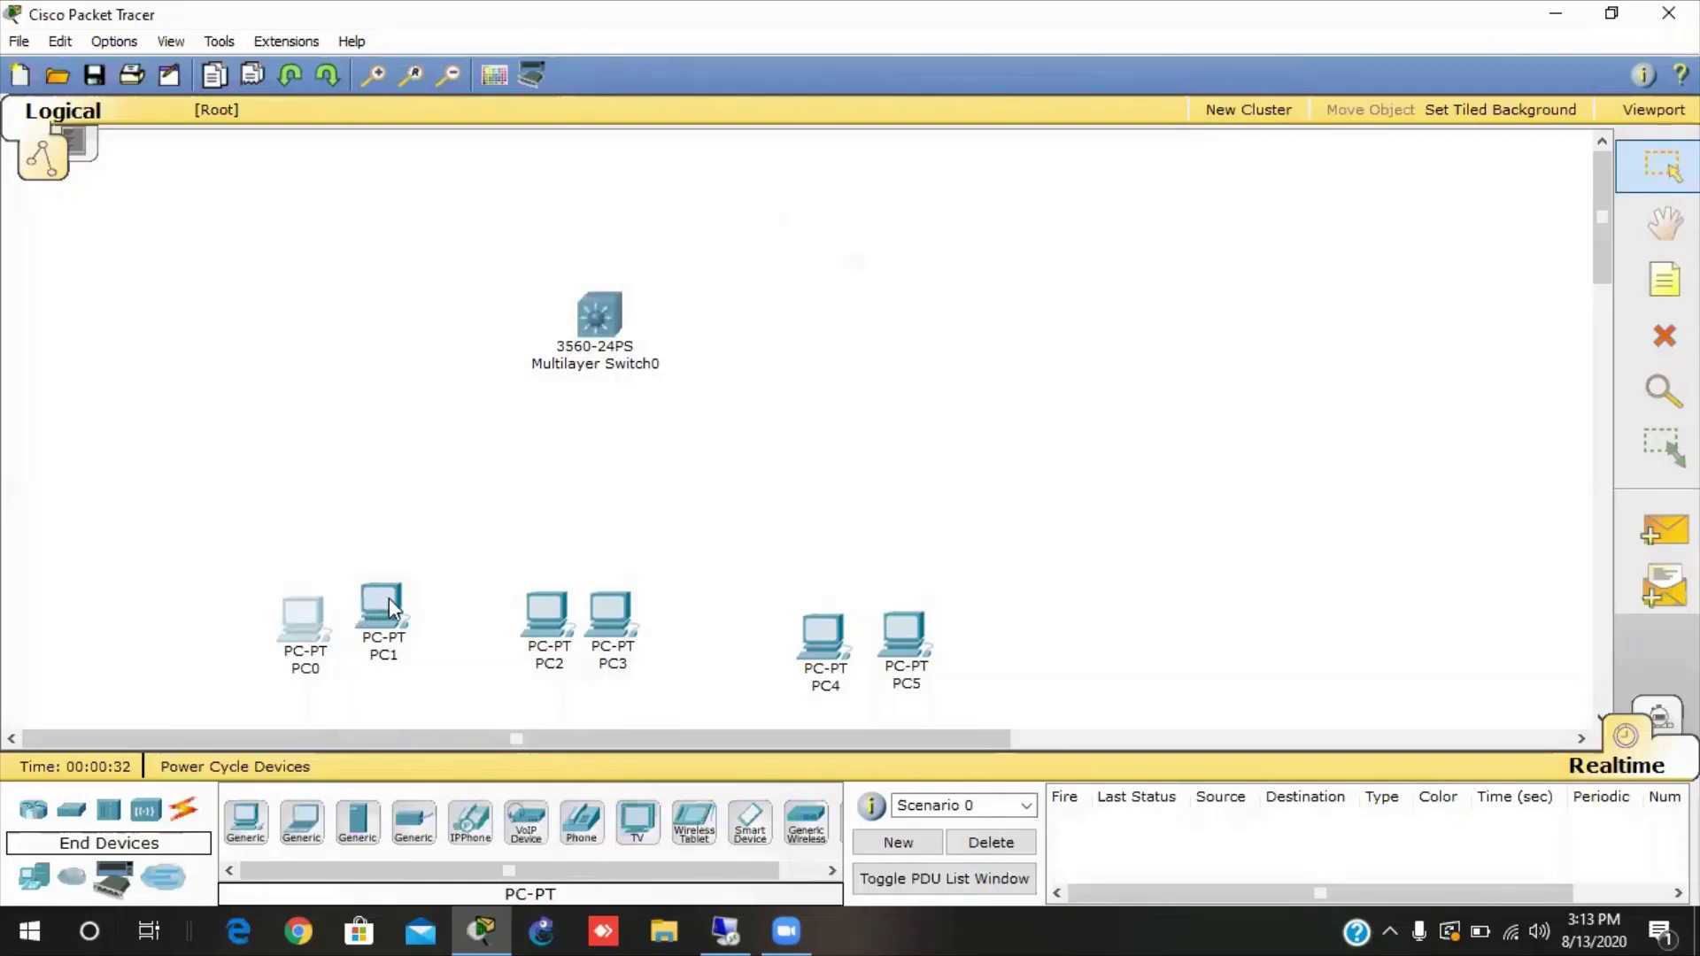
{"action": "left_click_drag", "start_coordinate": [390, 597], "coordinate": [389, 618]}
{"action": "left_click_drag", "start_coordinate": [547, 611], "coordinate": [600, 619]}
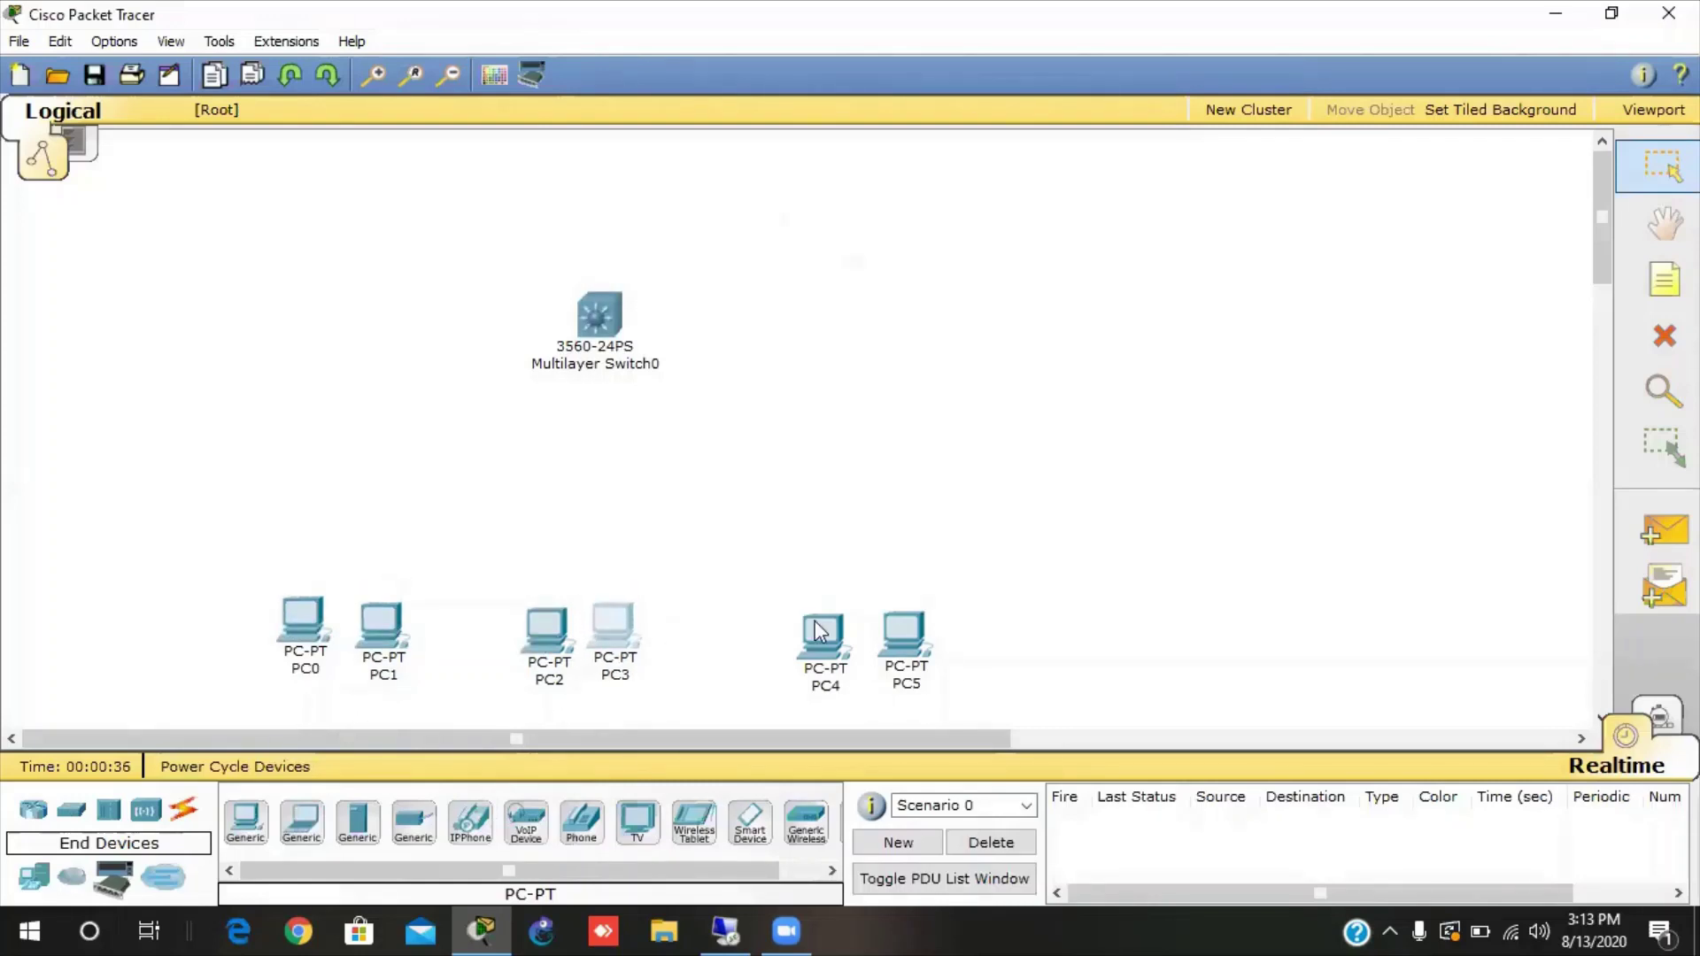
{"action": "left_click_drag", "start_coordinate": [825, 626], "coordinate": [757, 620]}
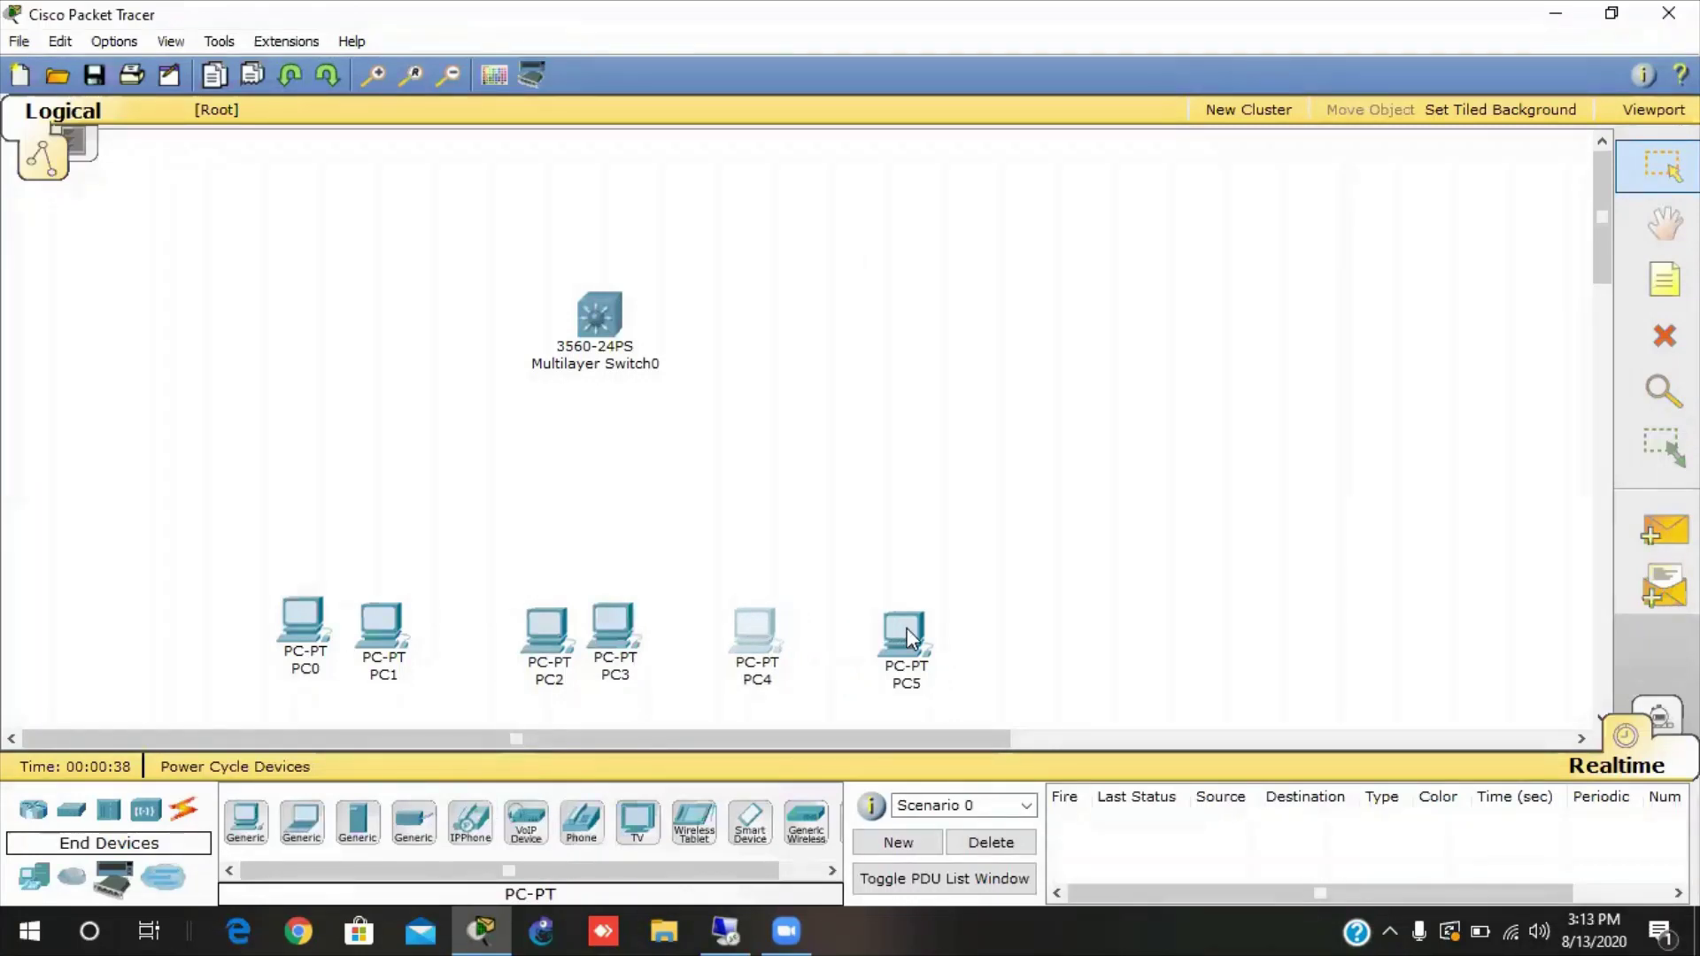
{"action": "left_click_drag", "start_coordinate": [895, 625], "coordinate": [805, 627]}
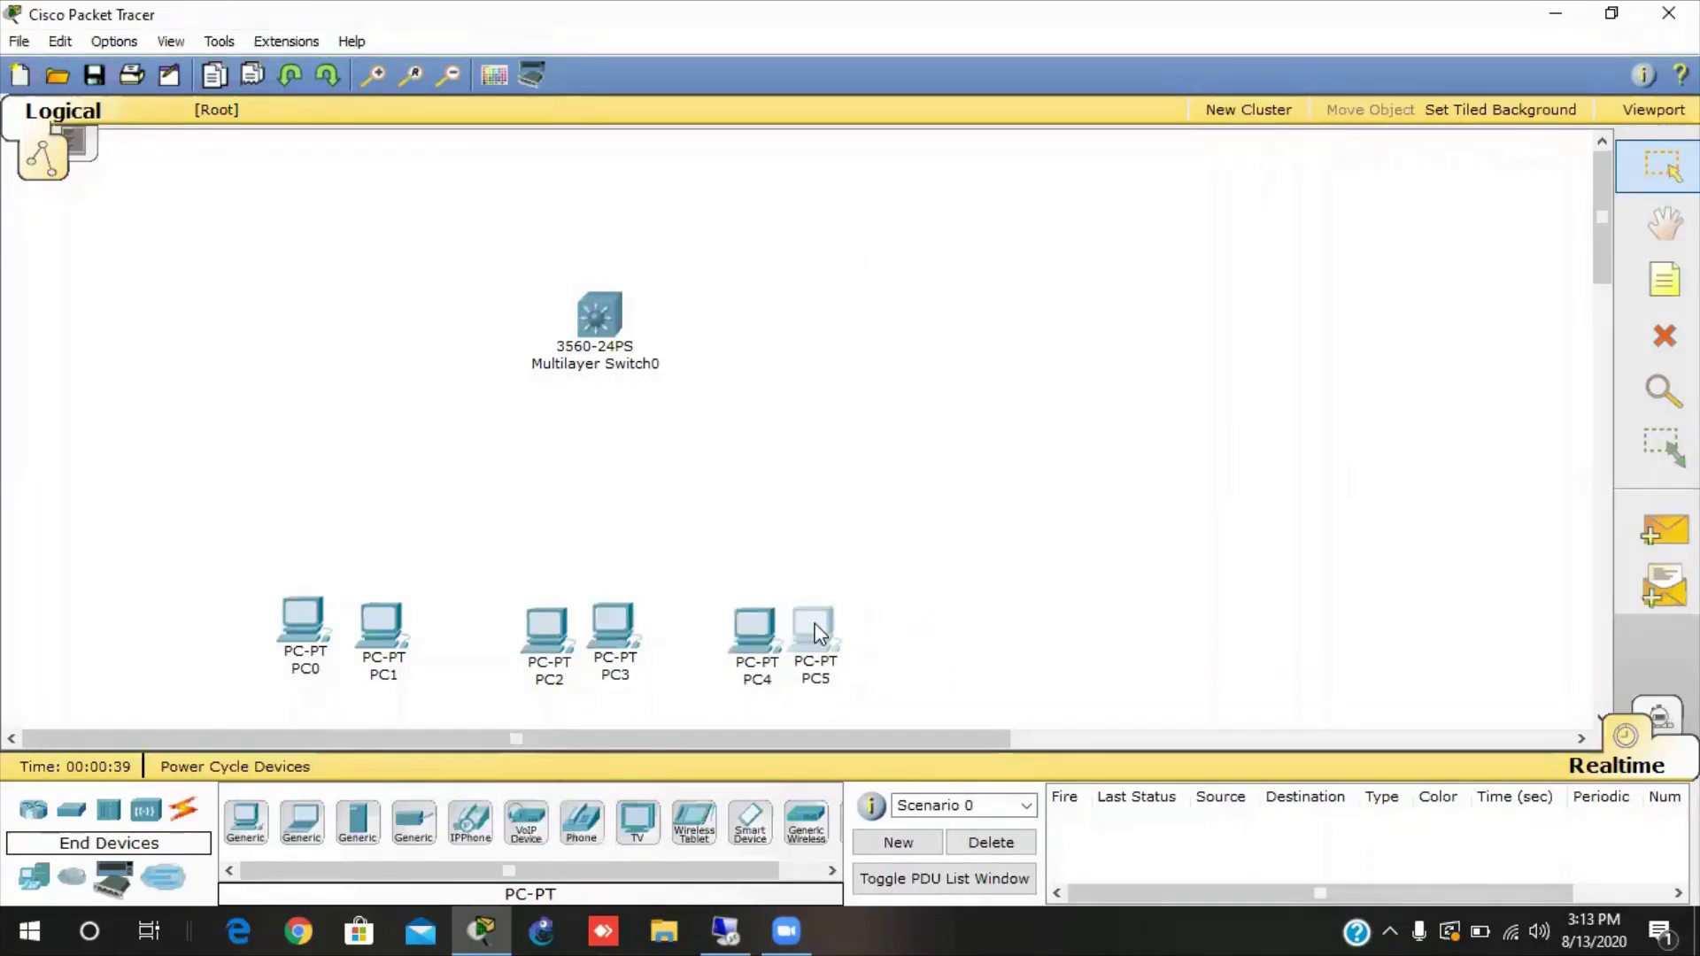
{"action": "left_click", "coordinate": [543, 639]}
{"action": "left_click_drag", "start_coordinate": [542, 640], "coordinate": [545, 633]}
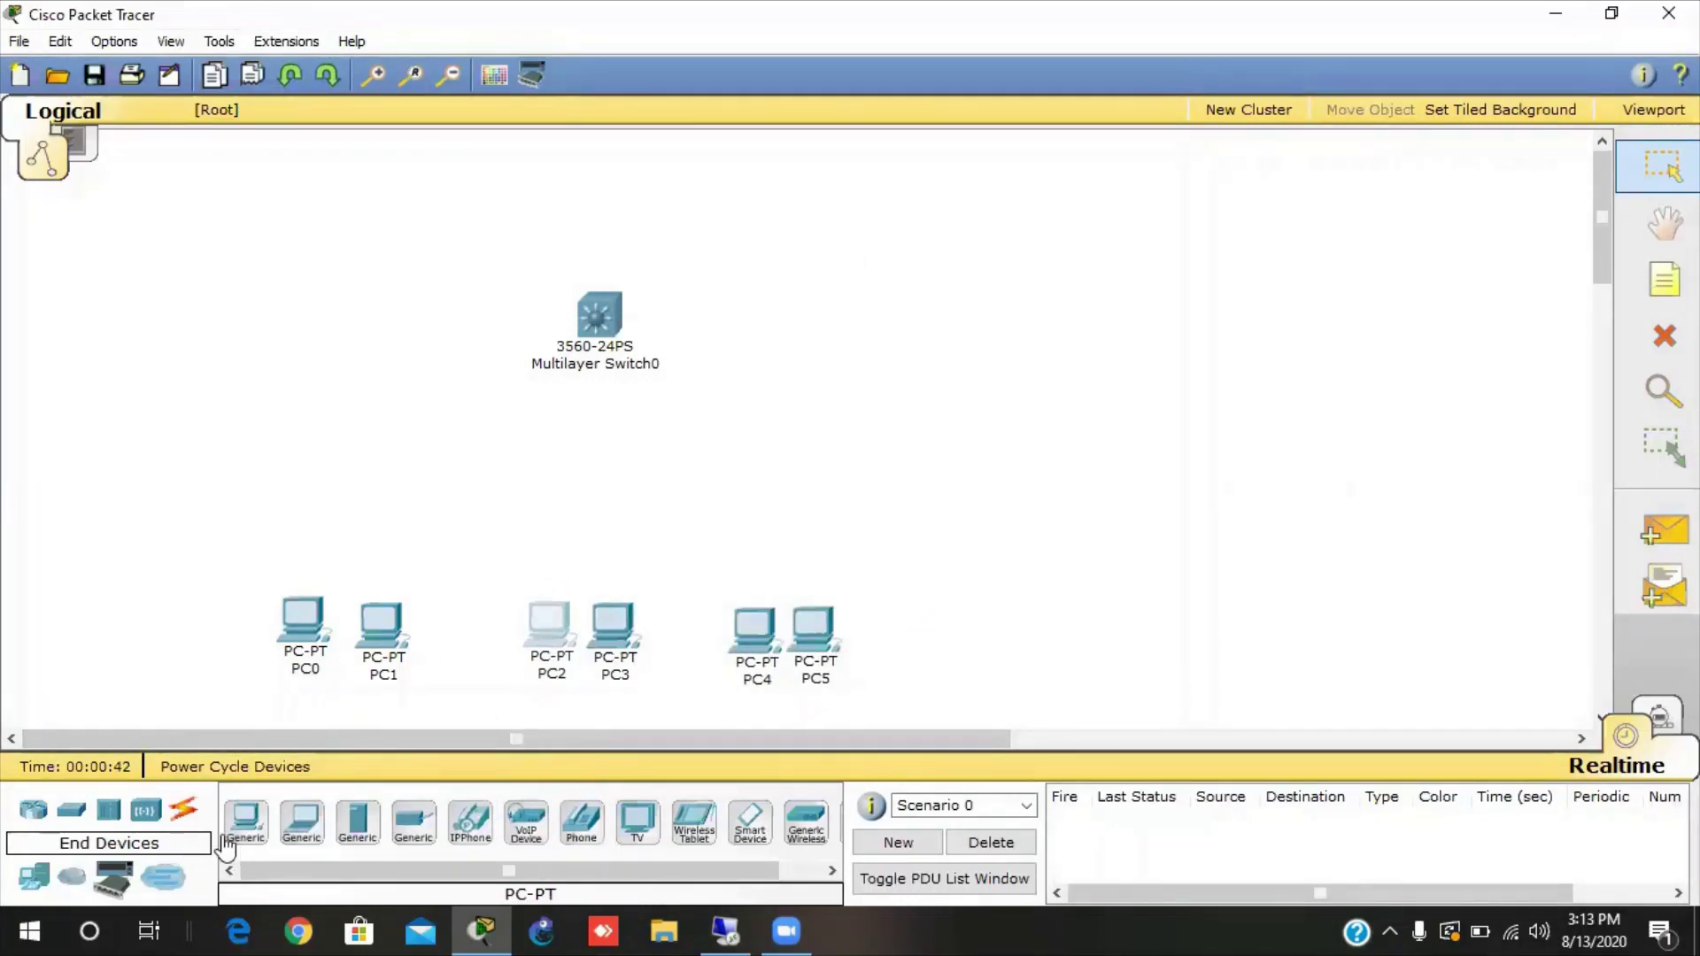
Connect Multilayer Switch0 to PC0, PC1, PC2 and PC3 using the automatically chosen connection type.
{"action": "left_click", "coordinate": [185, 811]}
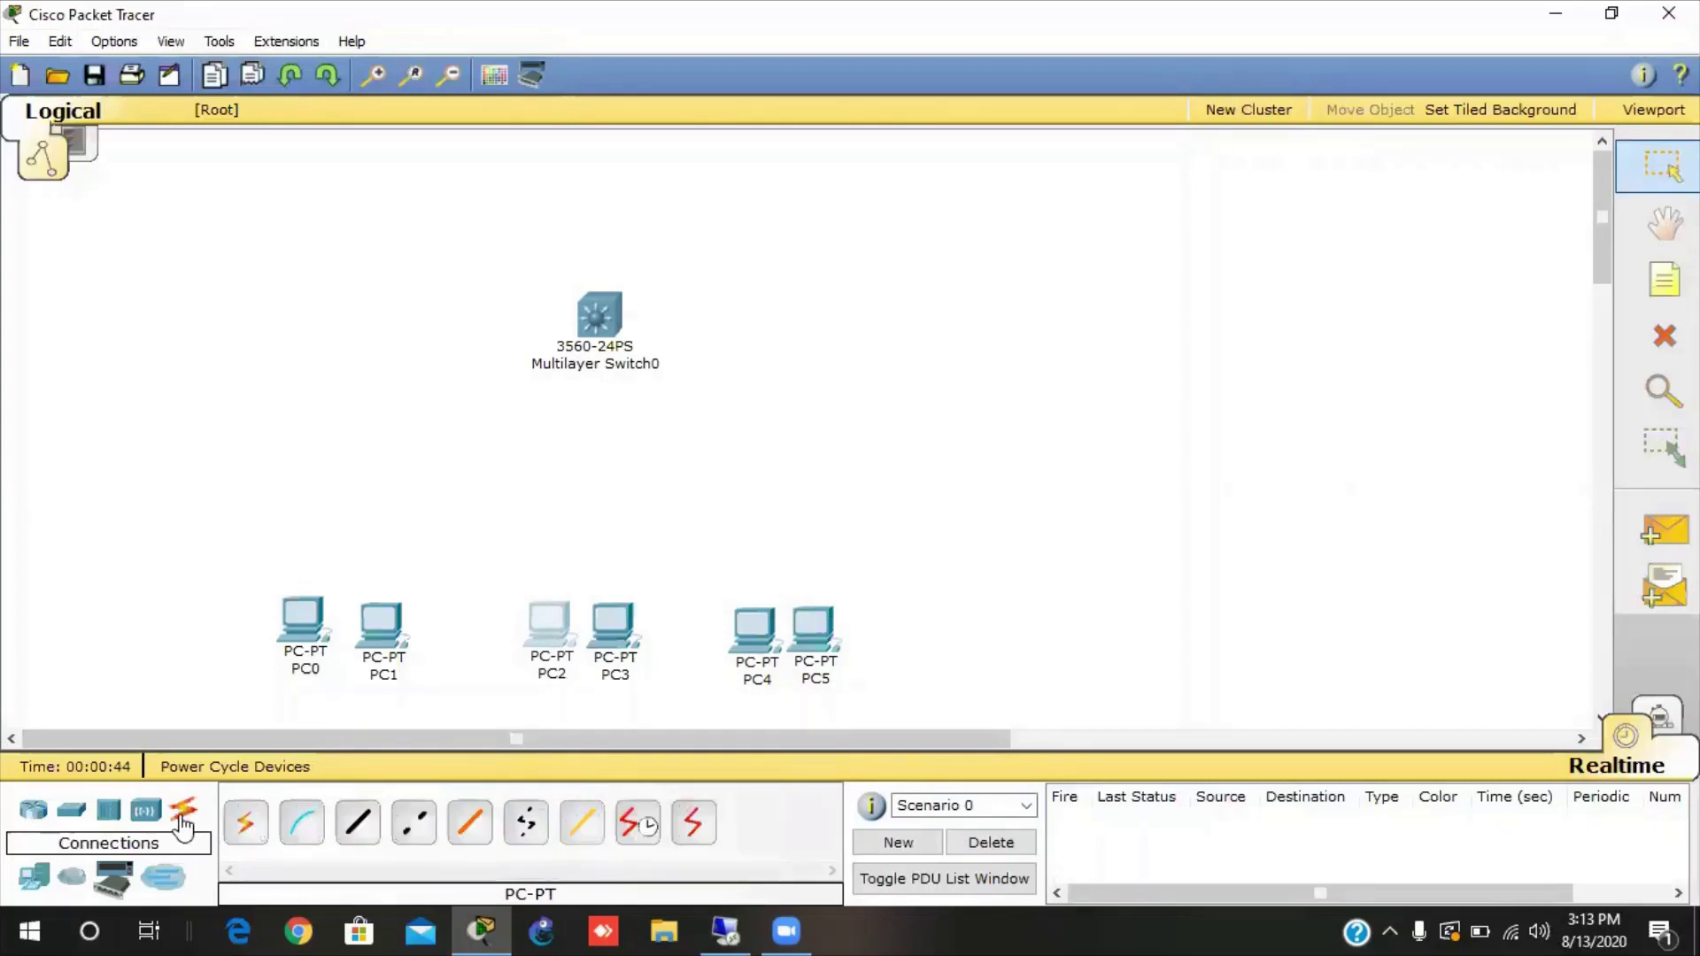
{"action": "left_click", "coordinate": [243, 830]}
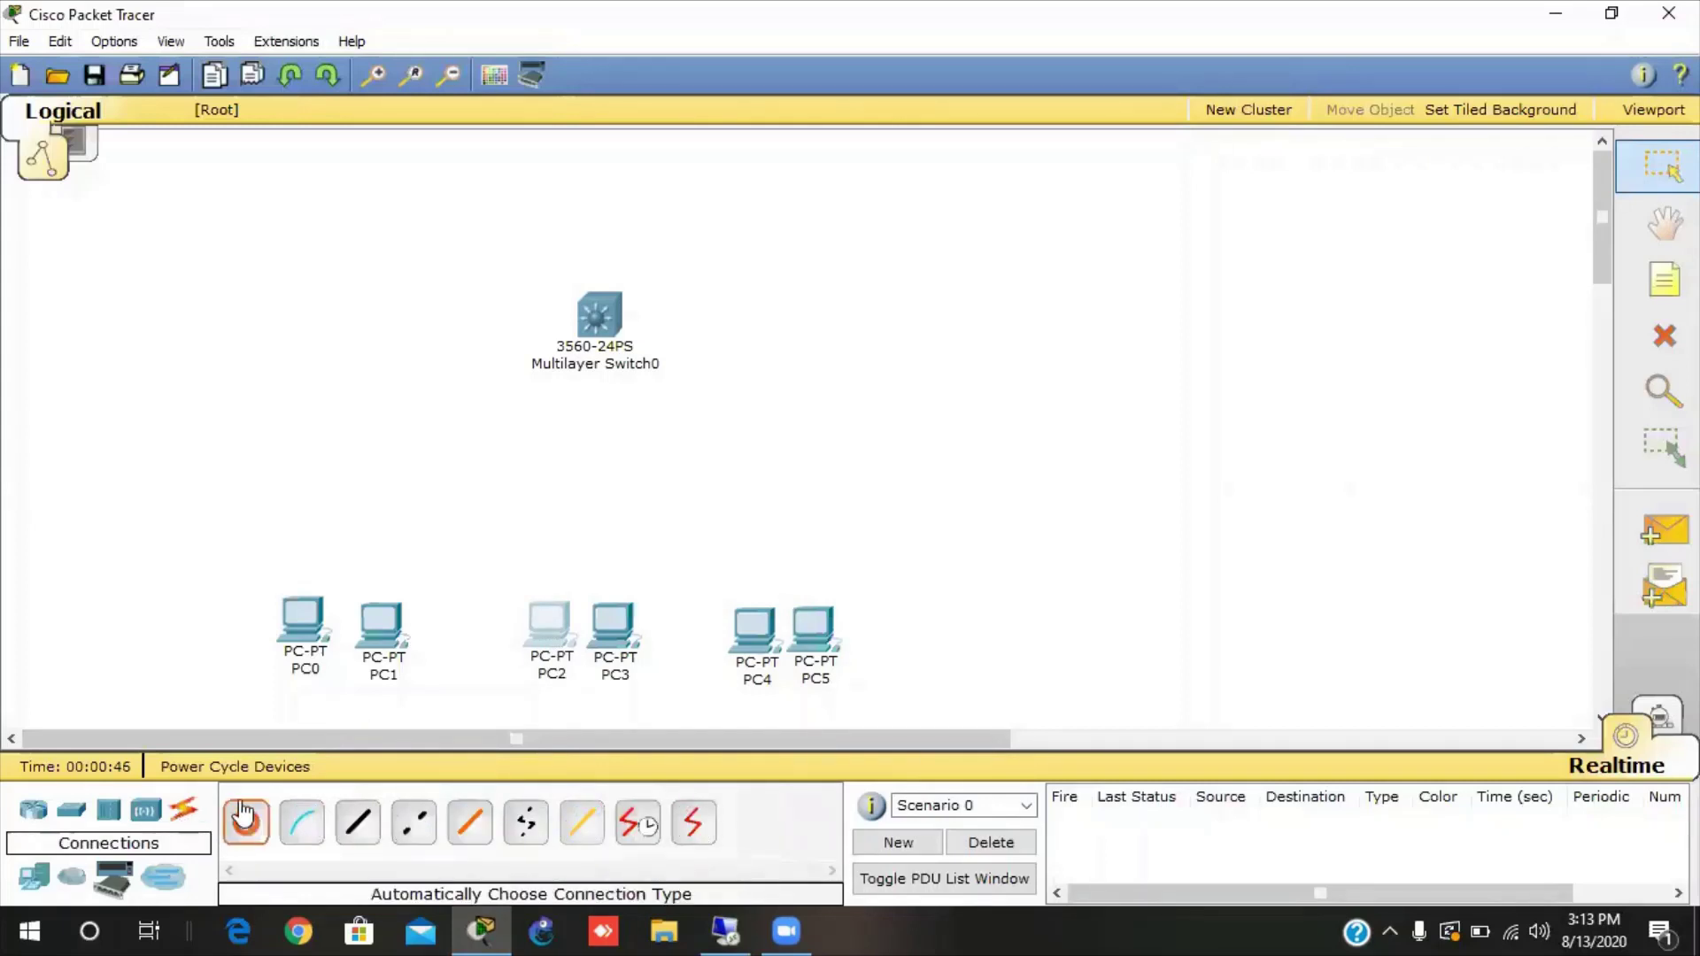
{"action": "left_click", "coordinate": [599, 319]}
{"action": "left_click", "coordinate": [302, 629]}
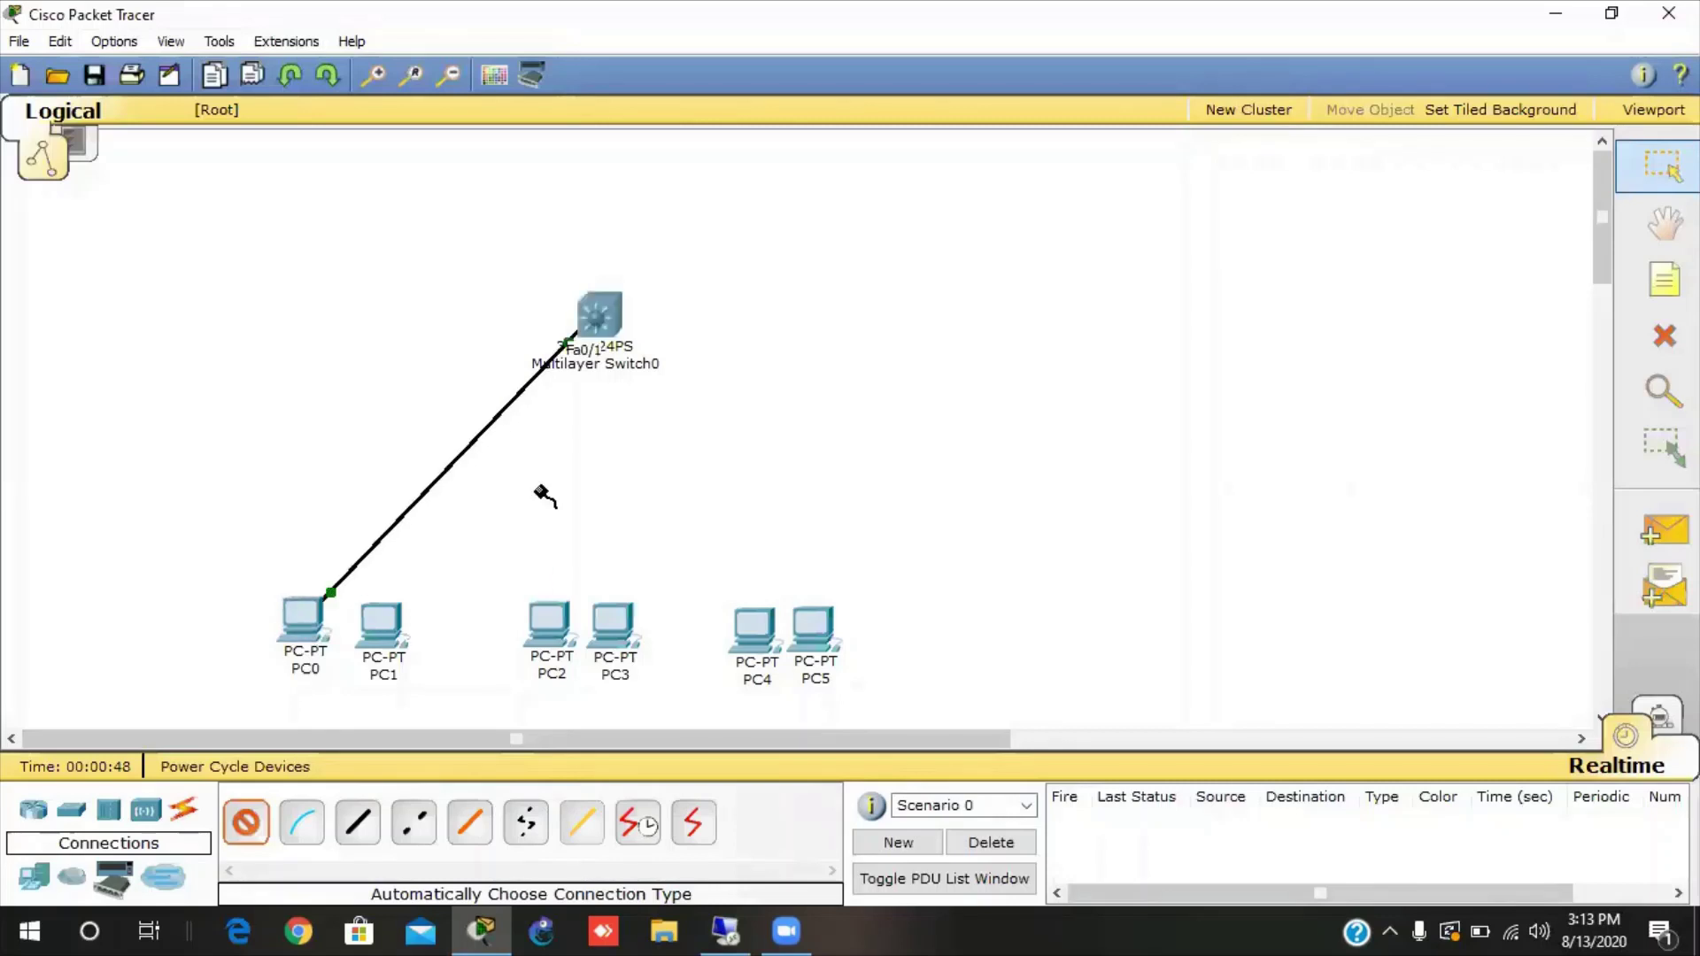
{"action": "left_click", "coordinate": [595, 314]}
{"action": "left_click", "coordinate": [388, 627]}
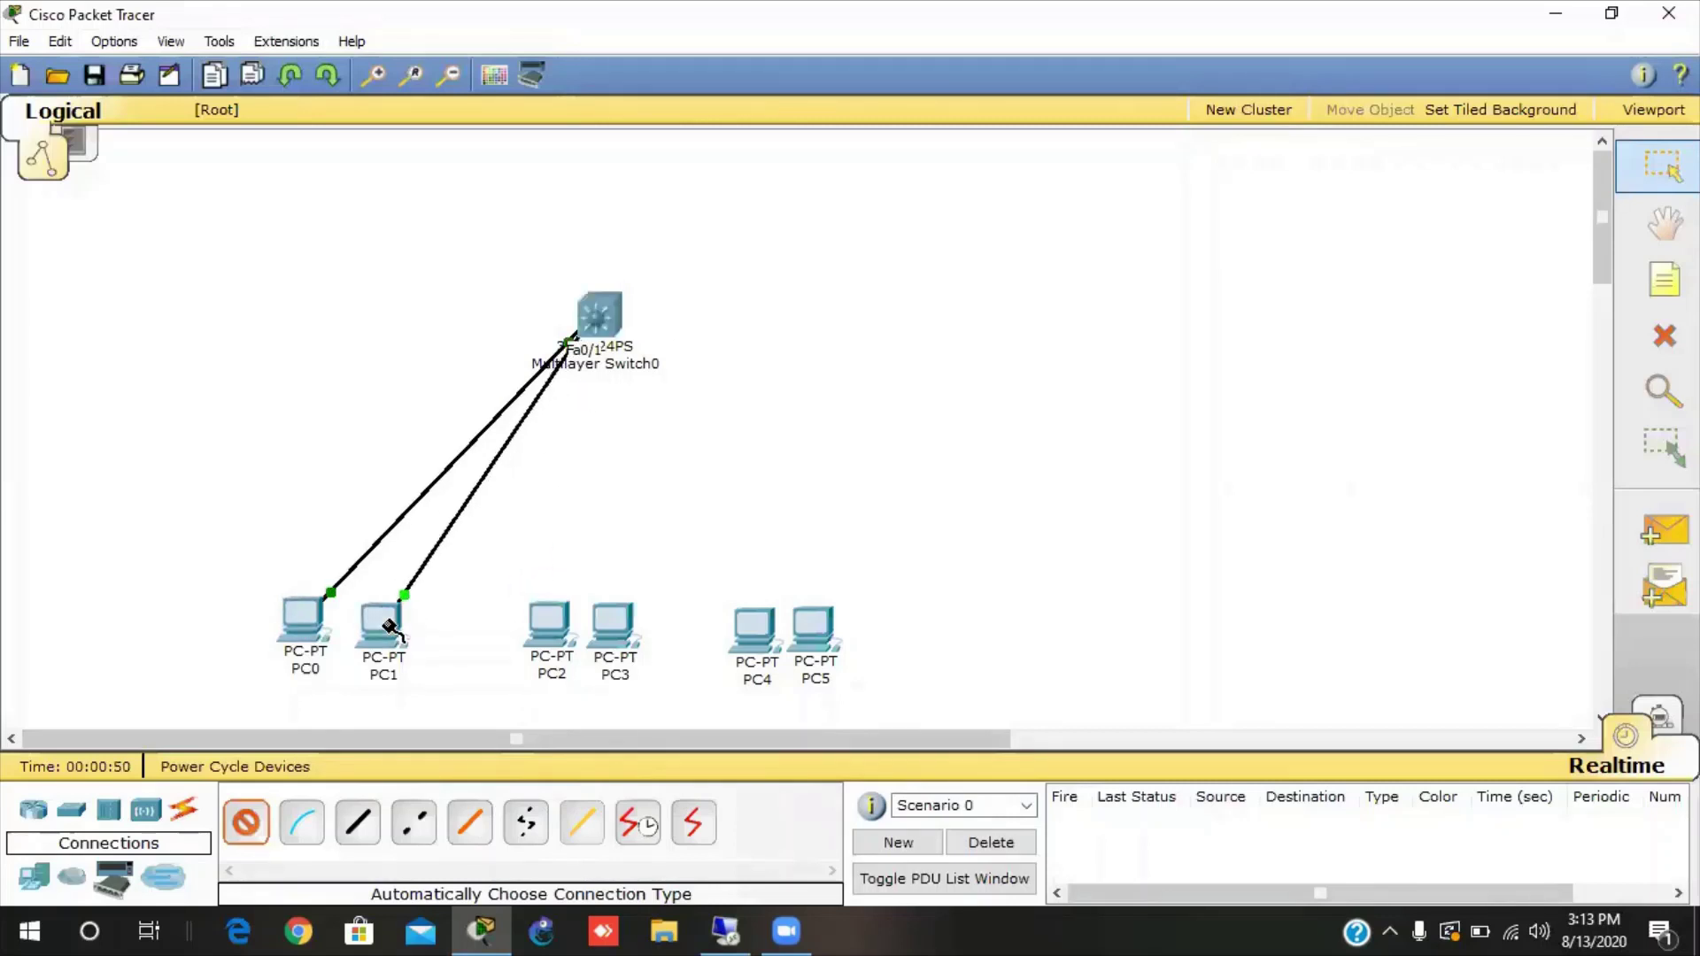
{"action": "left_click", "coordinate": [596, 312]}
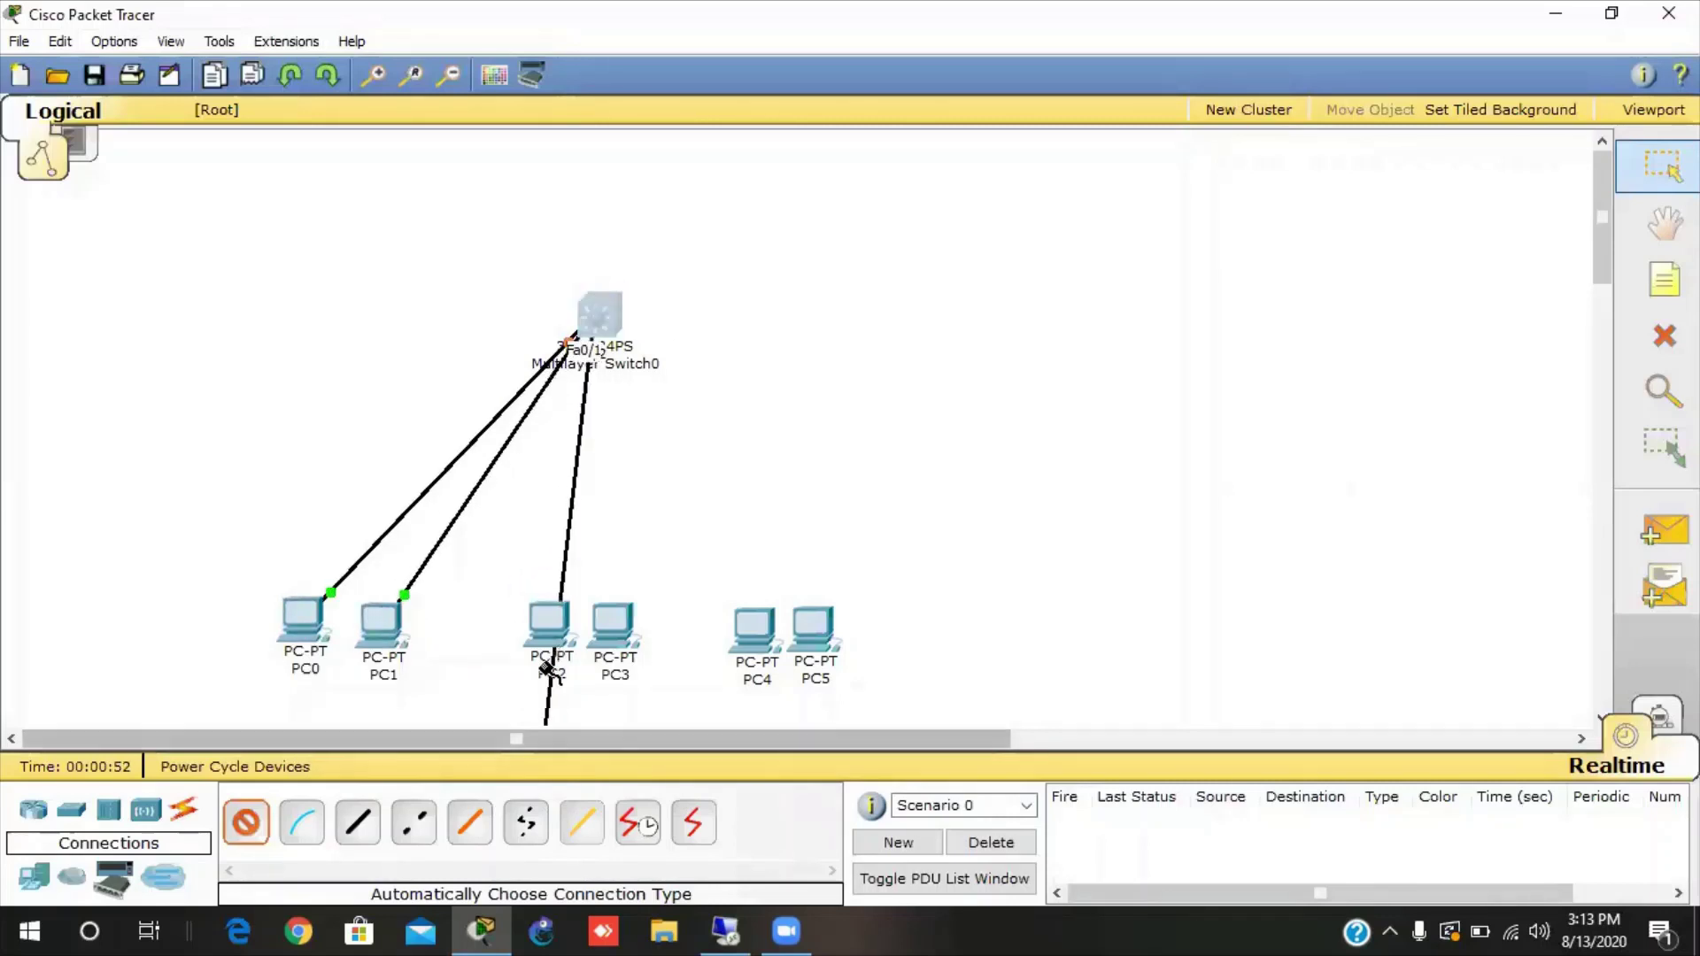
{"action": "left_click", "coordinate": [549, 620]}
{"action": "left_click", "coordinate": [598, 315]}
{"action": "left_click", "coordinate": [625, 618]}
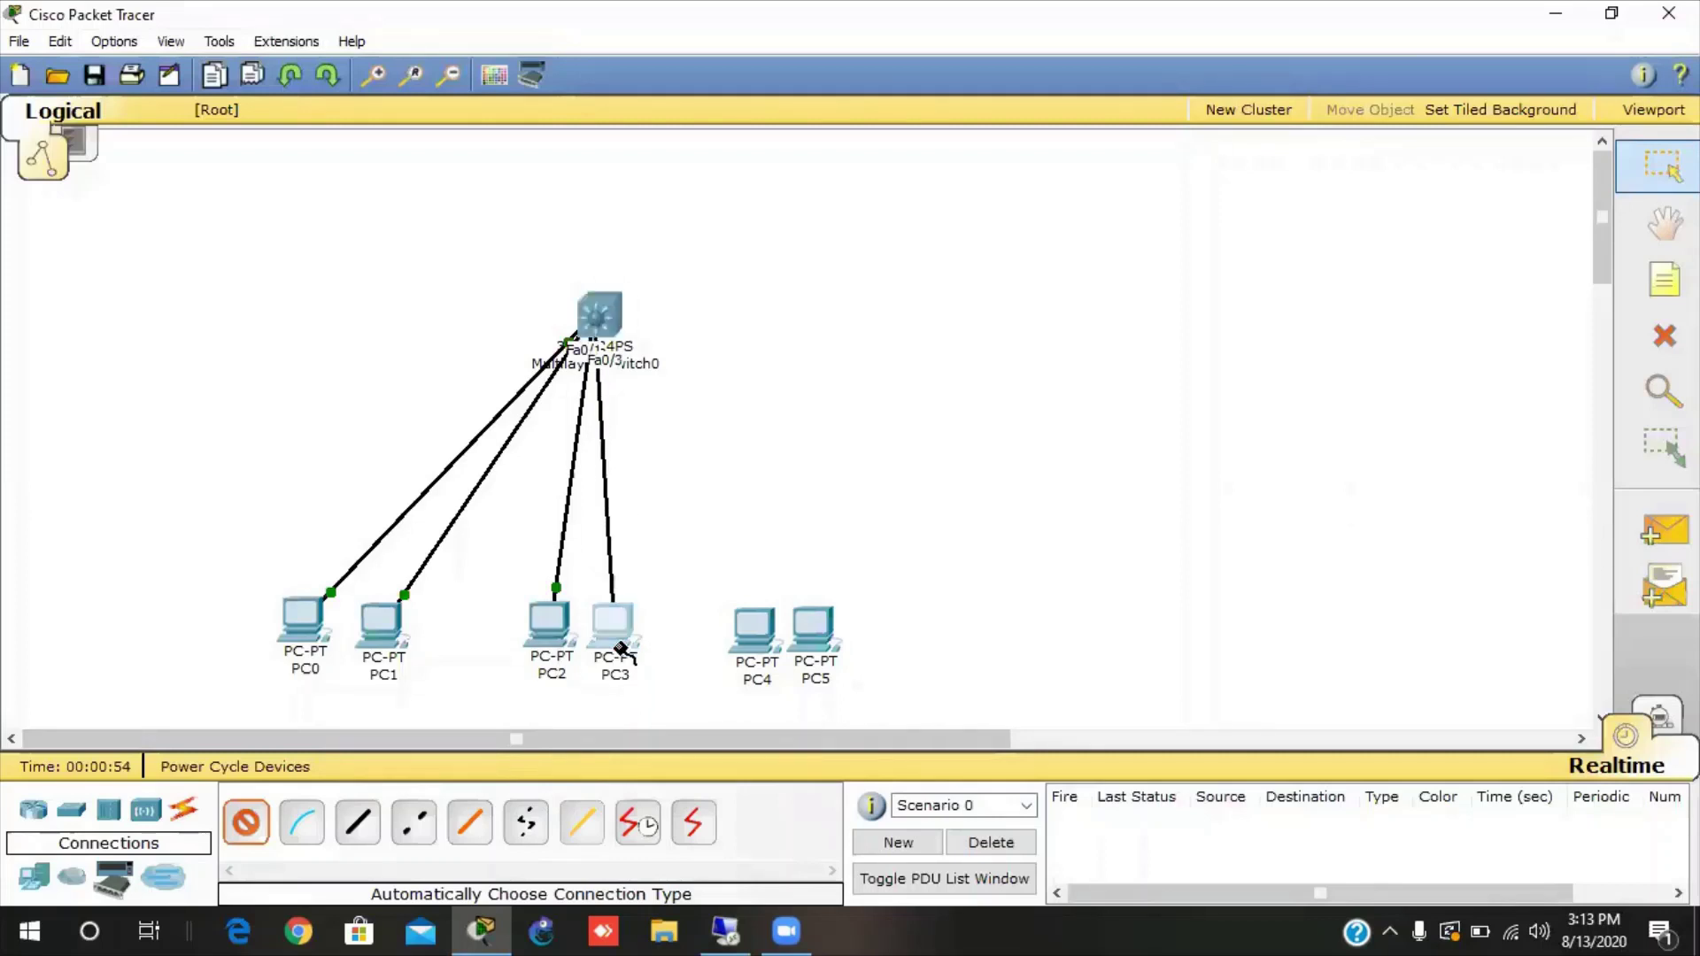
Connect Multilayer Switch0 to PC4 and PC5 using the automatically chosen connection type, and leave connection mode.
{"action": "left_click", "coordinate": [596, 312]}
{"action": "left_click", "coordinate": [754, 631]}
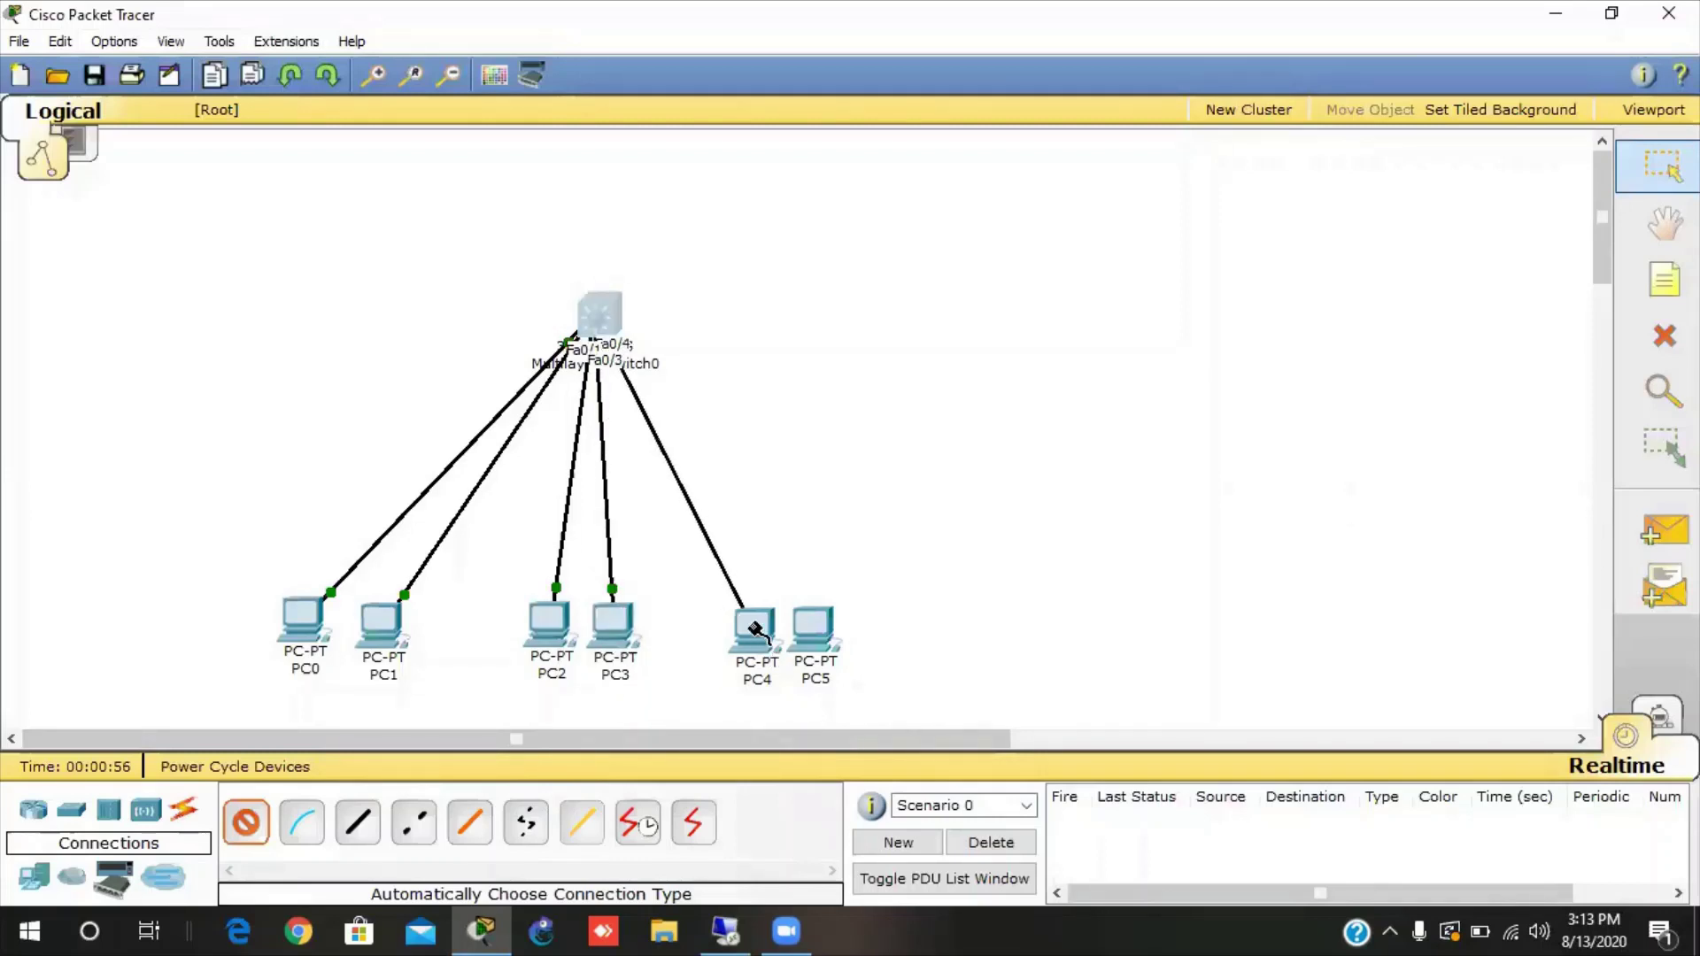
{"action": "left_click", "coordinate": [606, 319]}
{"action": "left_click", "coordinate": [813, 624]}
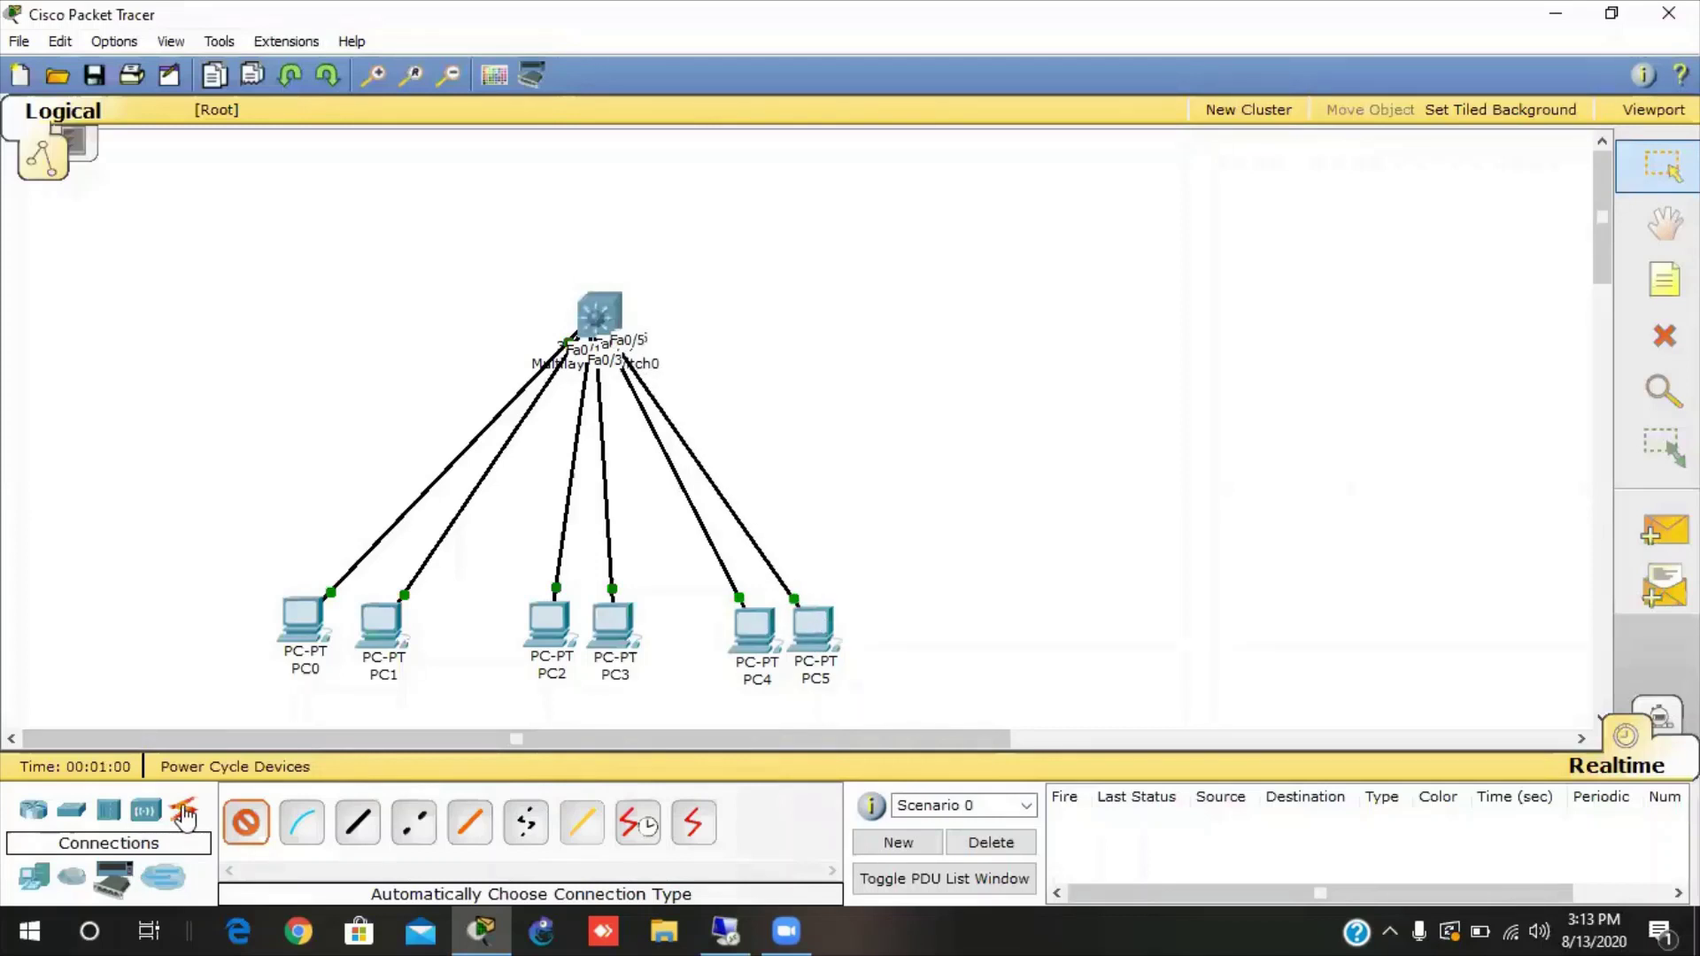
{"action": "left_click", "coordinate": [239, 825]}
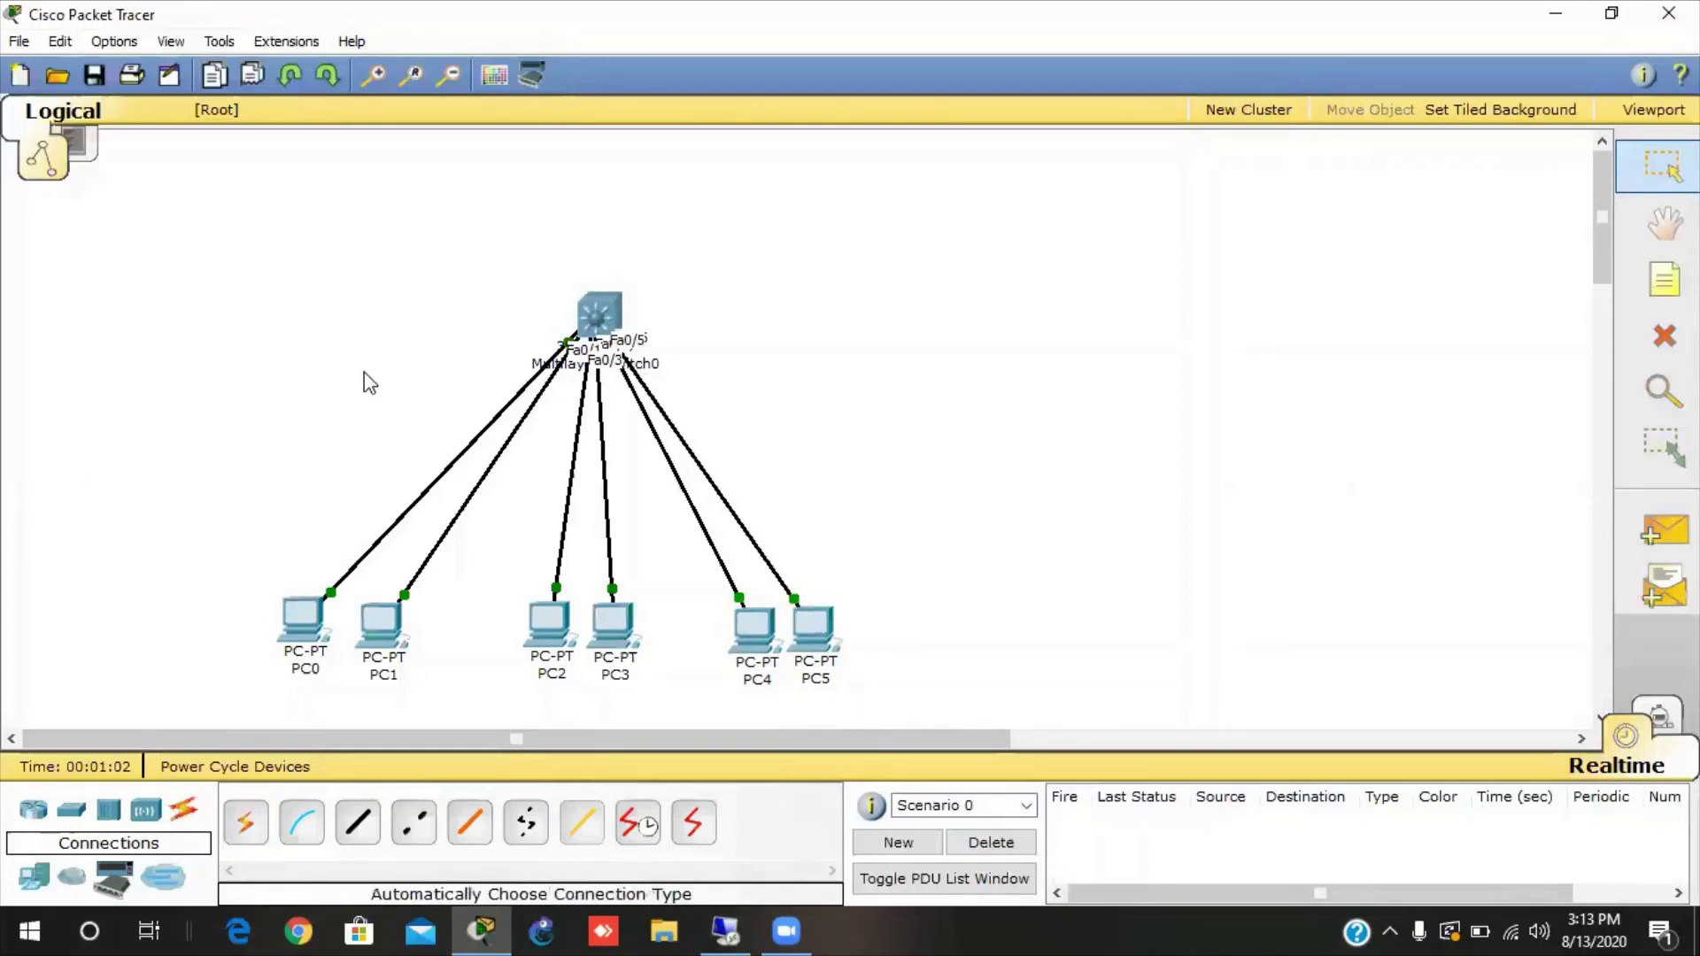
View Multilayer Switch0's command line interface at full size, and minimize it to return to the topology.
{"action": "left_click", "coordinate": [600, 316]}
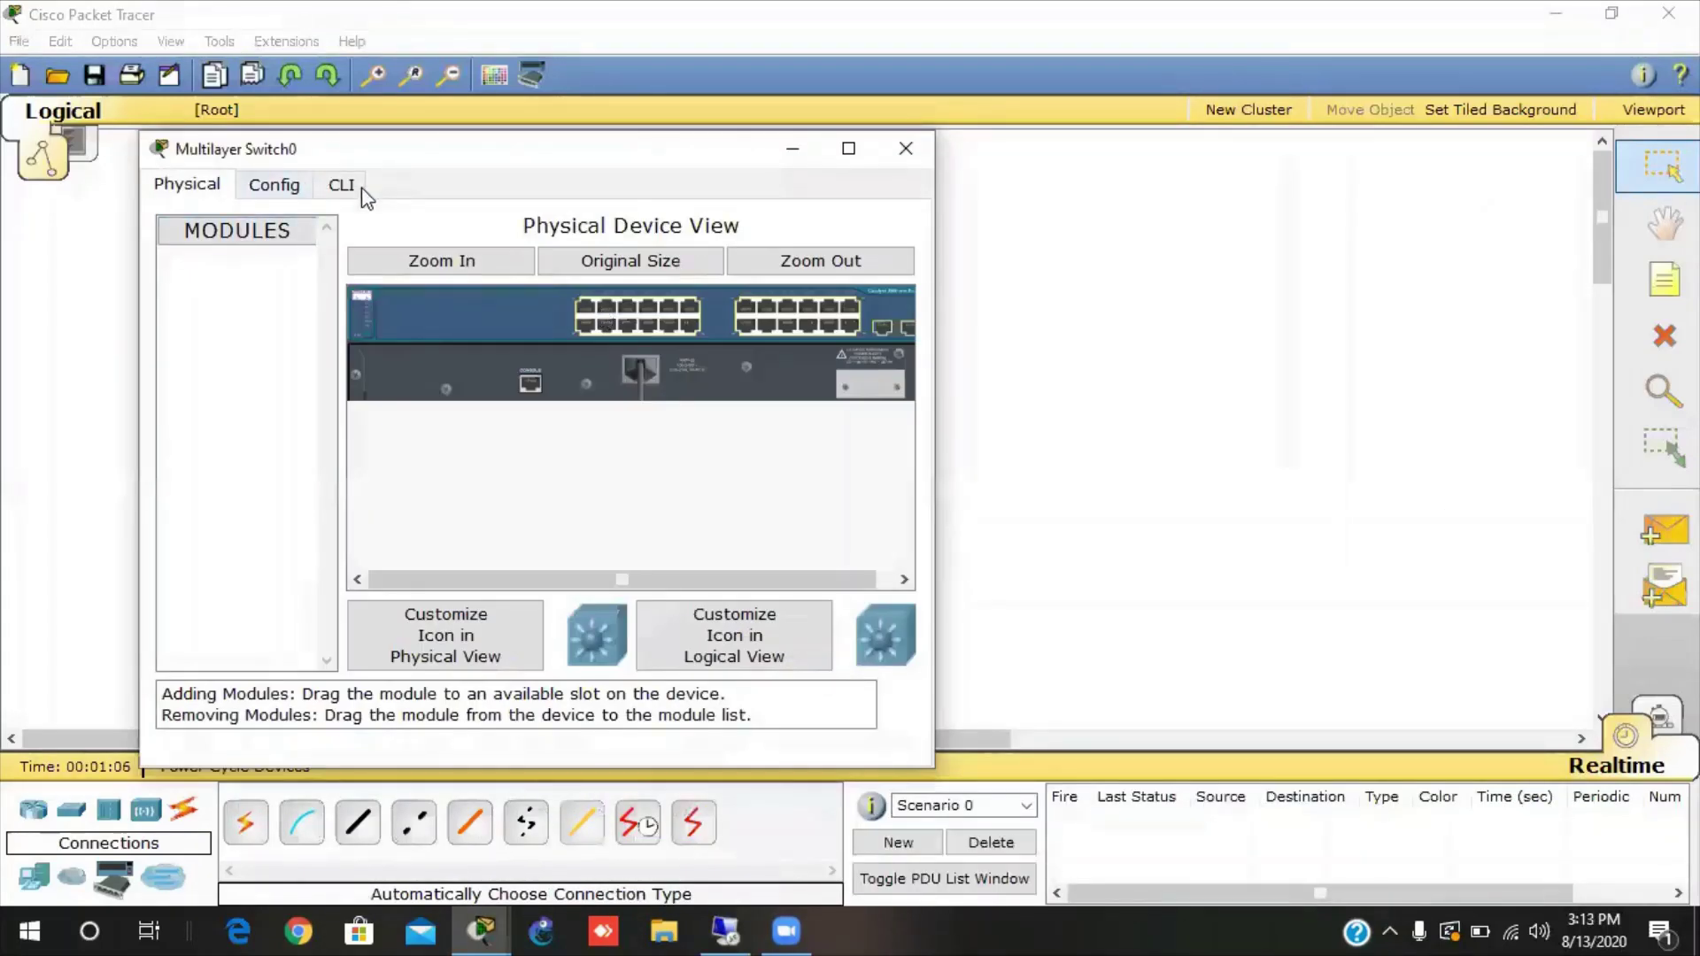
{"action": "left_click", "coordinate": [327, 193]}
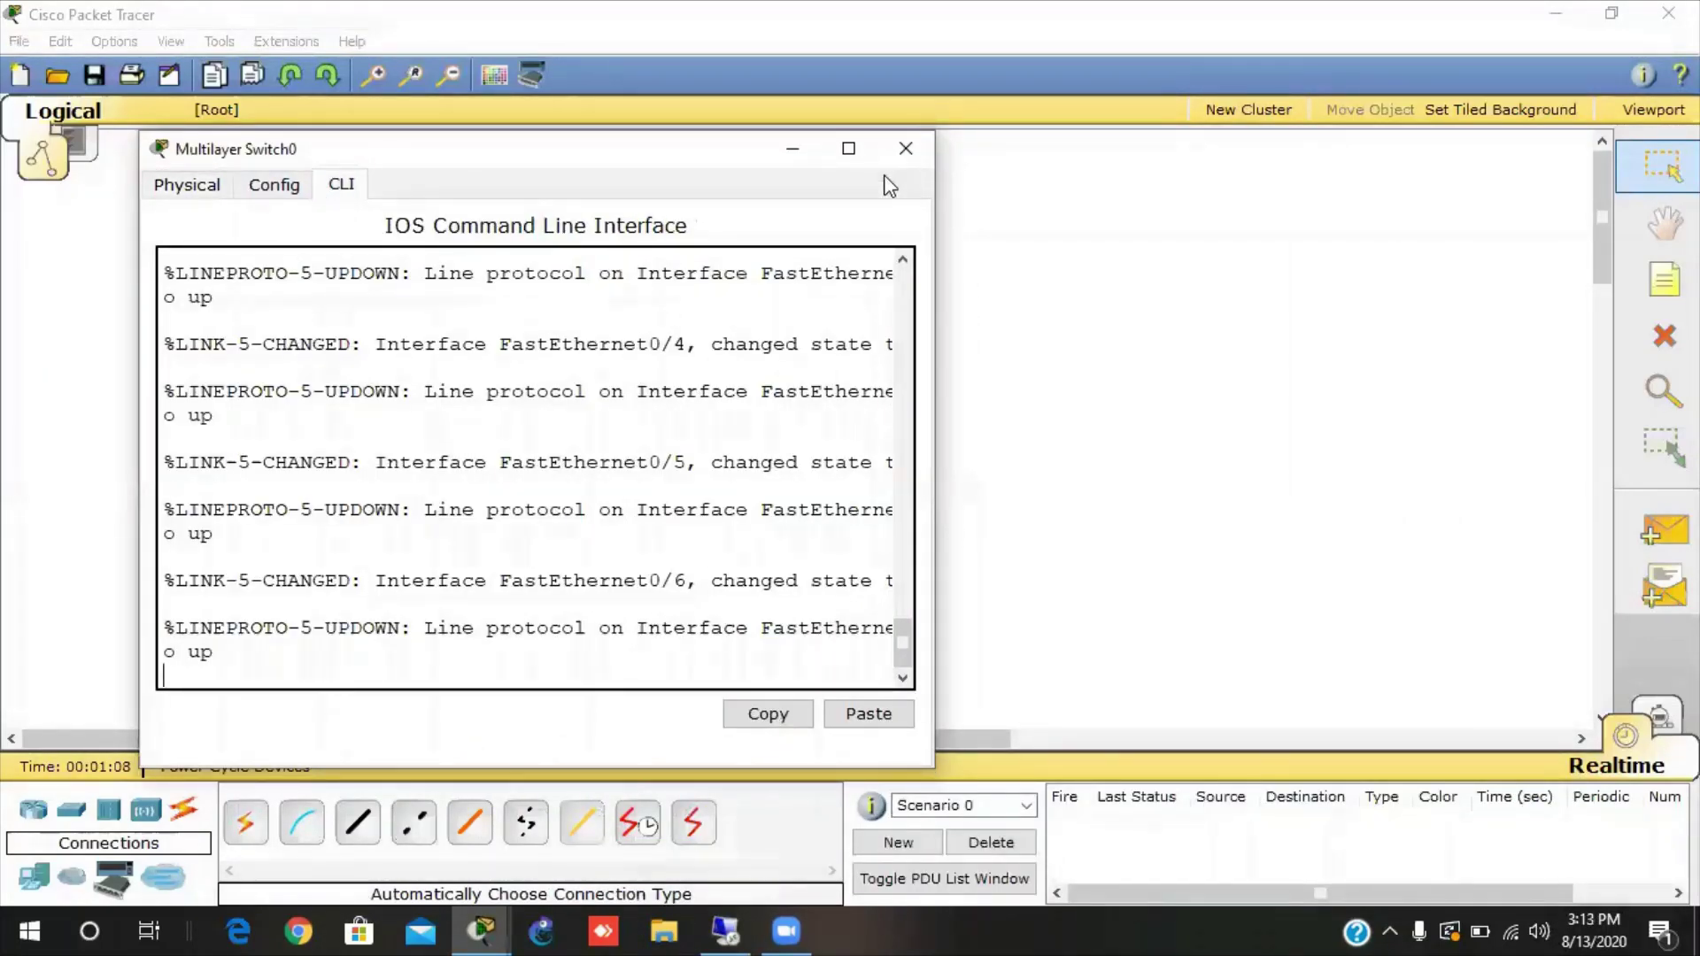
{"action": "left_click", "coordinate": [849, 148]}
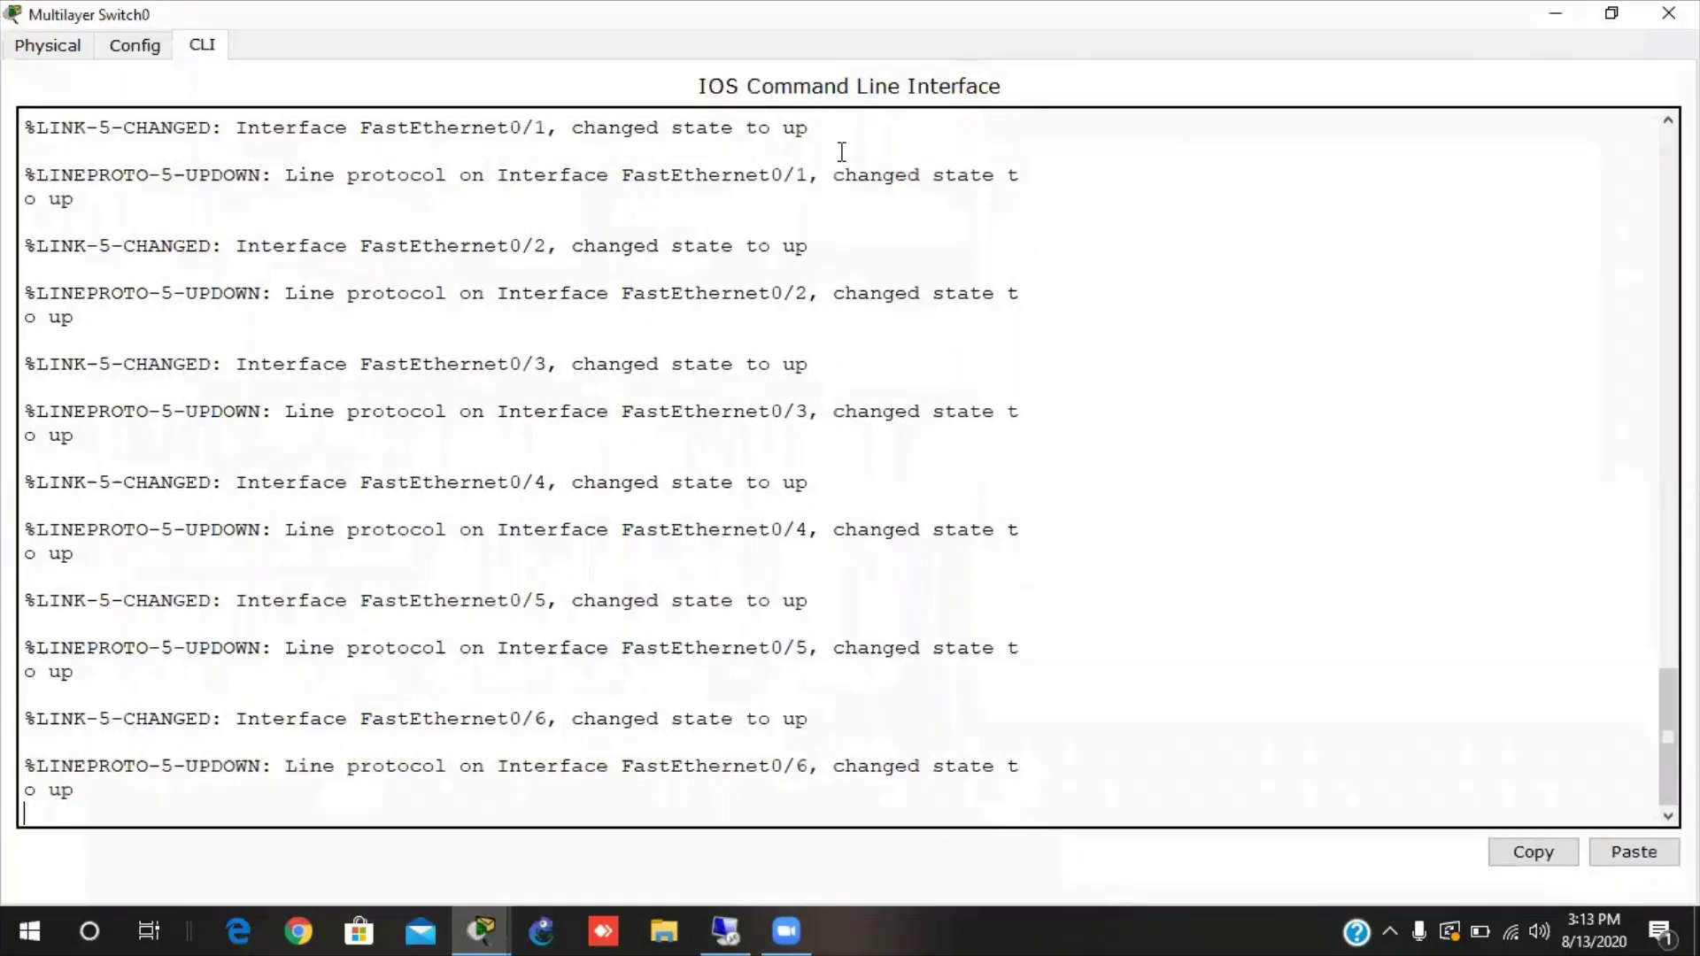
{"action": "left_click", "coordinate": [1556, 13]}
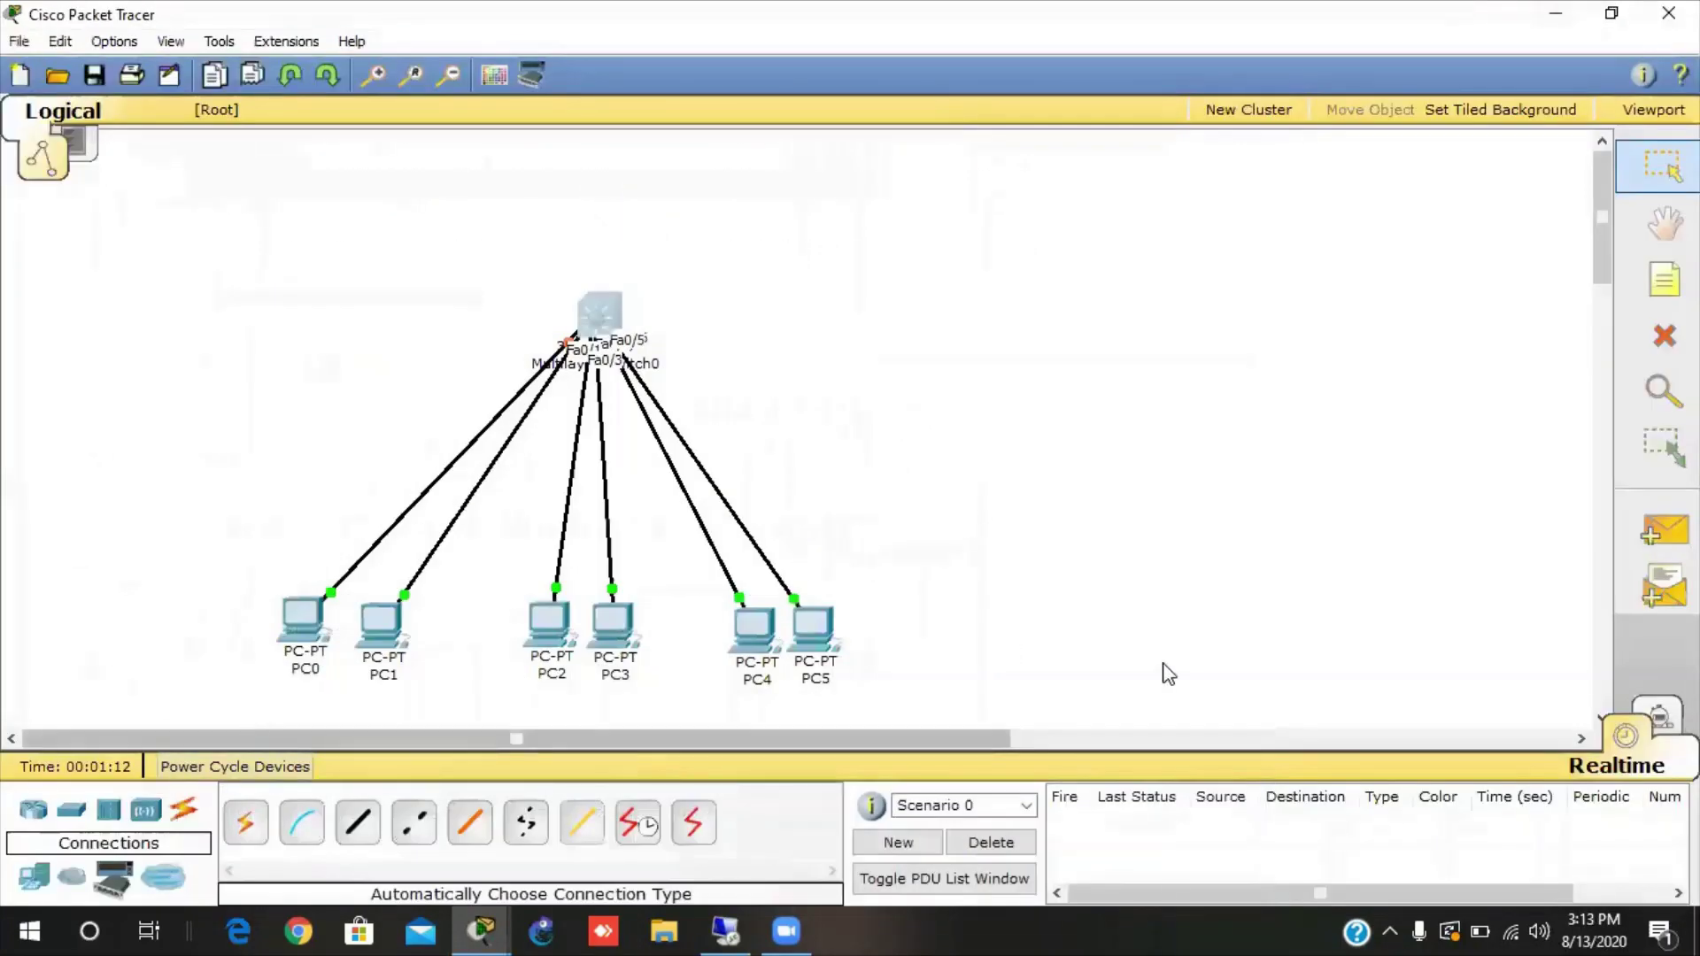
Add notes labelling the PC pairs: vlan 10 below PC0 and PC1, vlan 20 below PC2 and PC3, vlan 30 below PC4 and PC5.
{"action": "left_click", "coordinate": [1663, 280]}
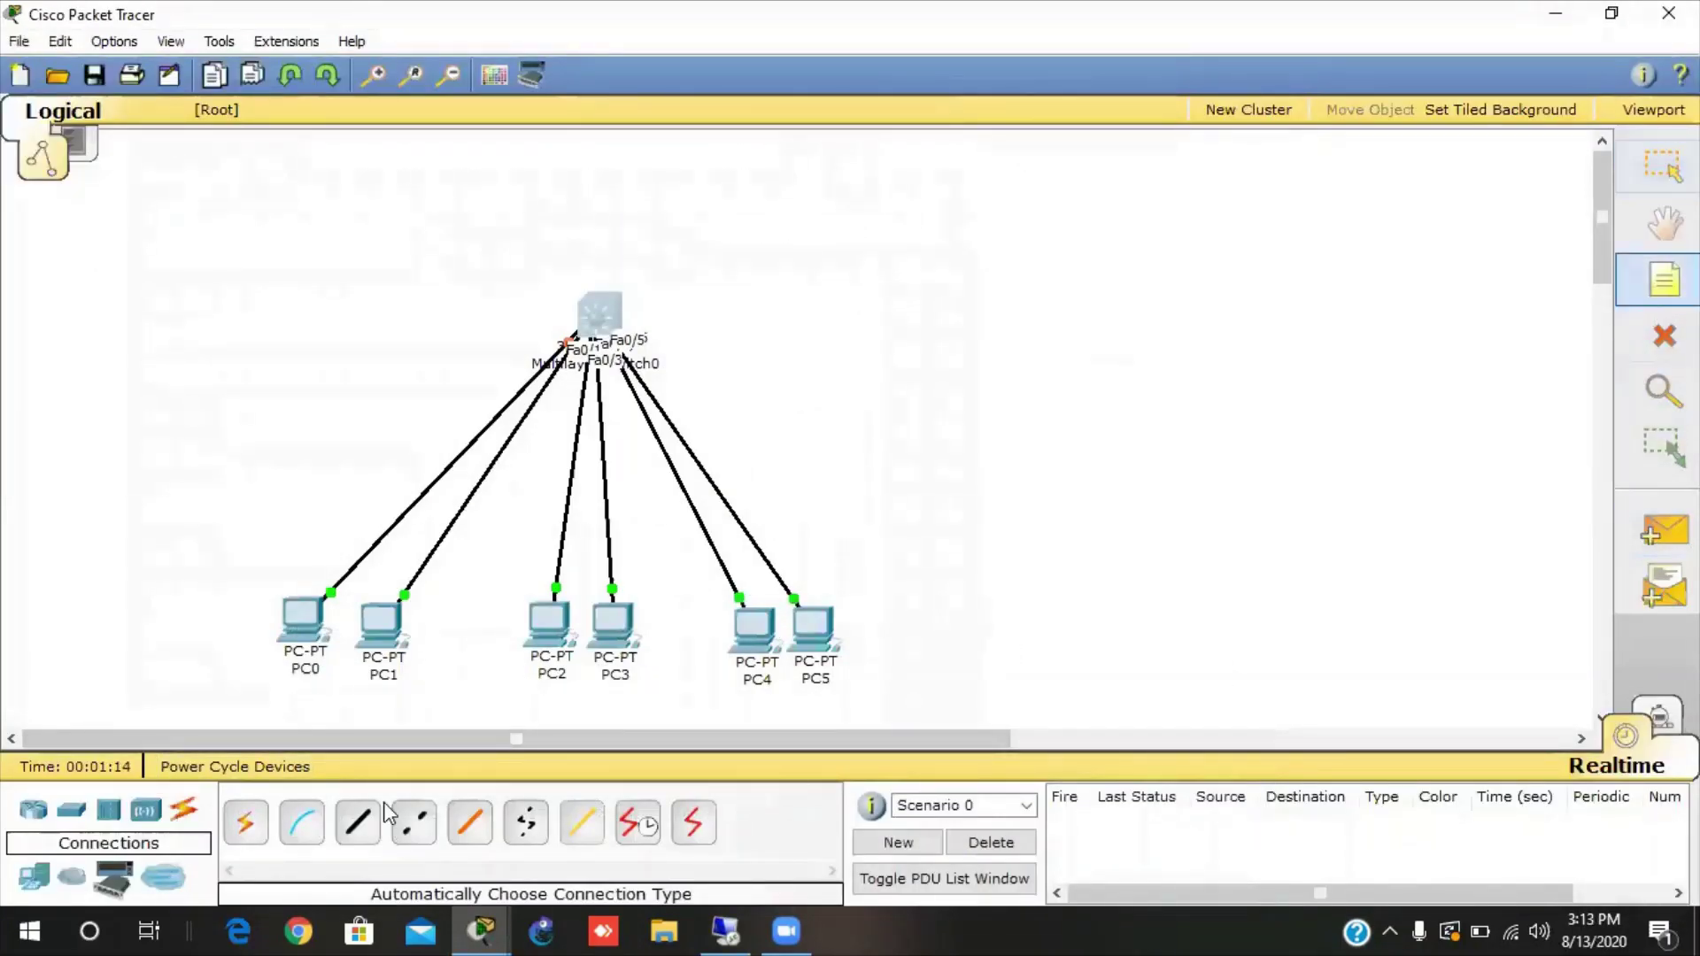
{"action": "left_click", "coordinate": [286, 699]}
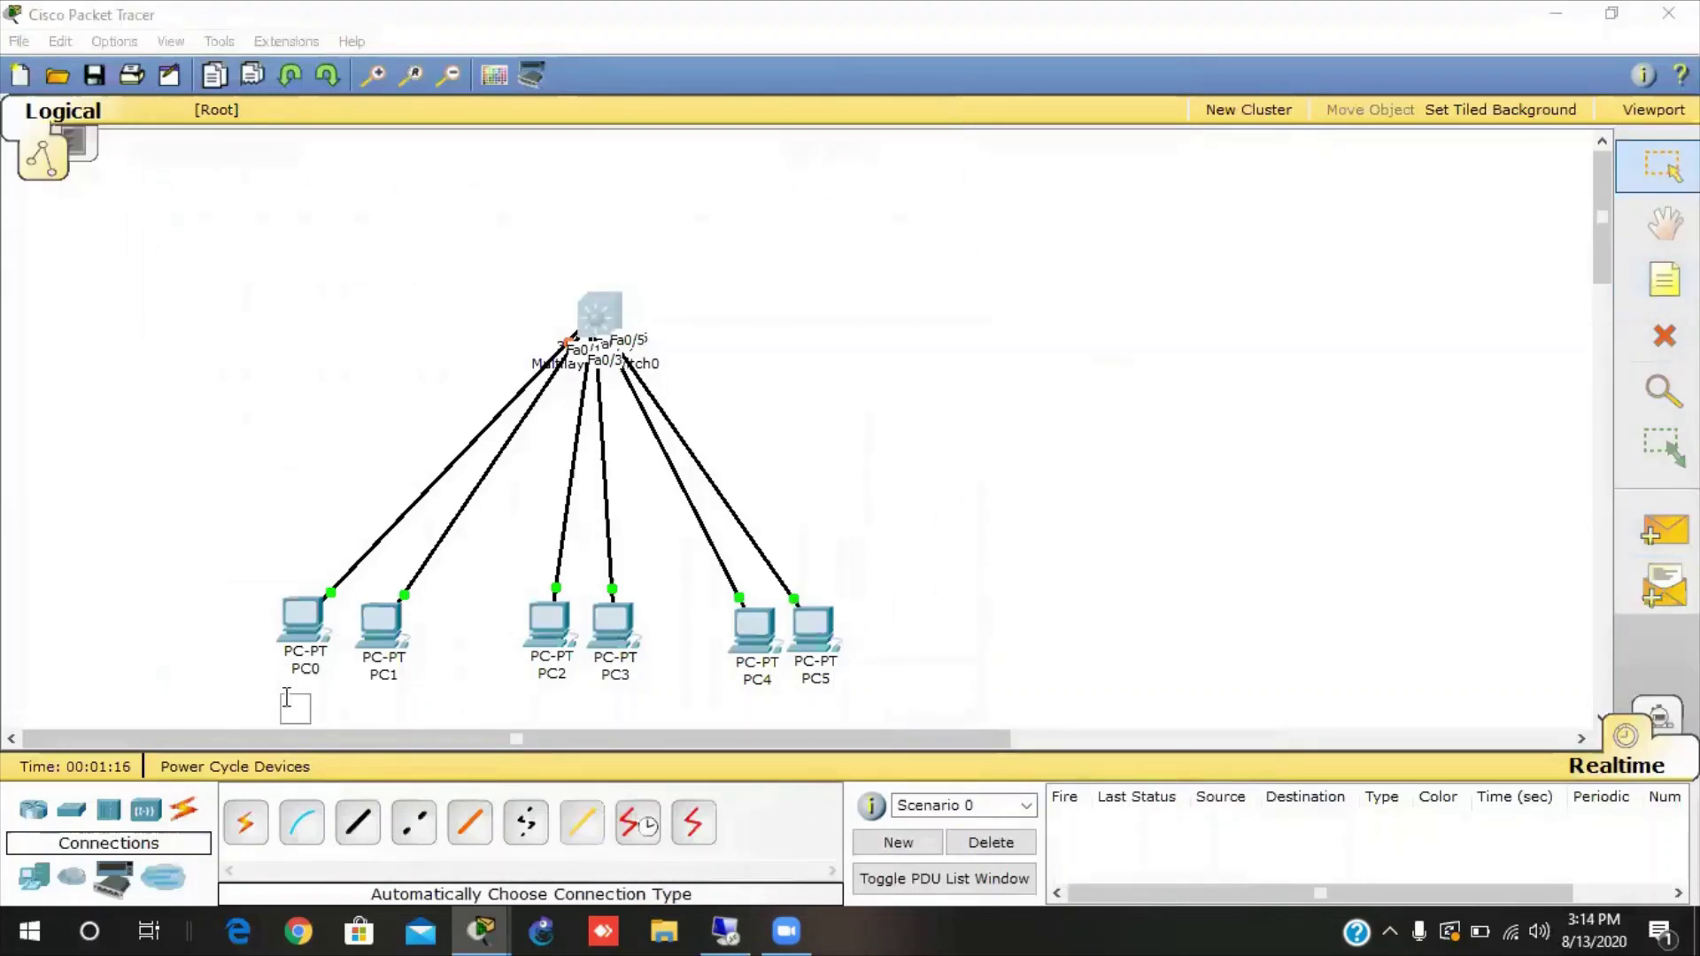
{"action": "type", "text": "vlan 10"}
{"action": "left_click", "coordinate": [535, 698]}
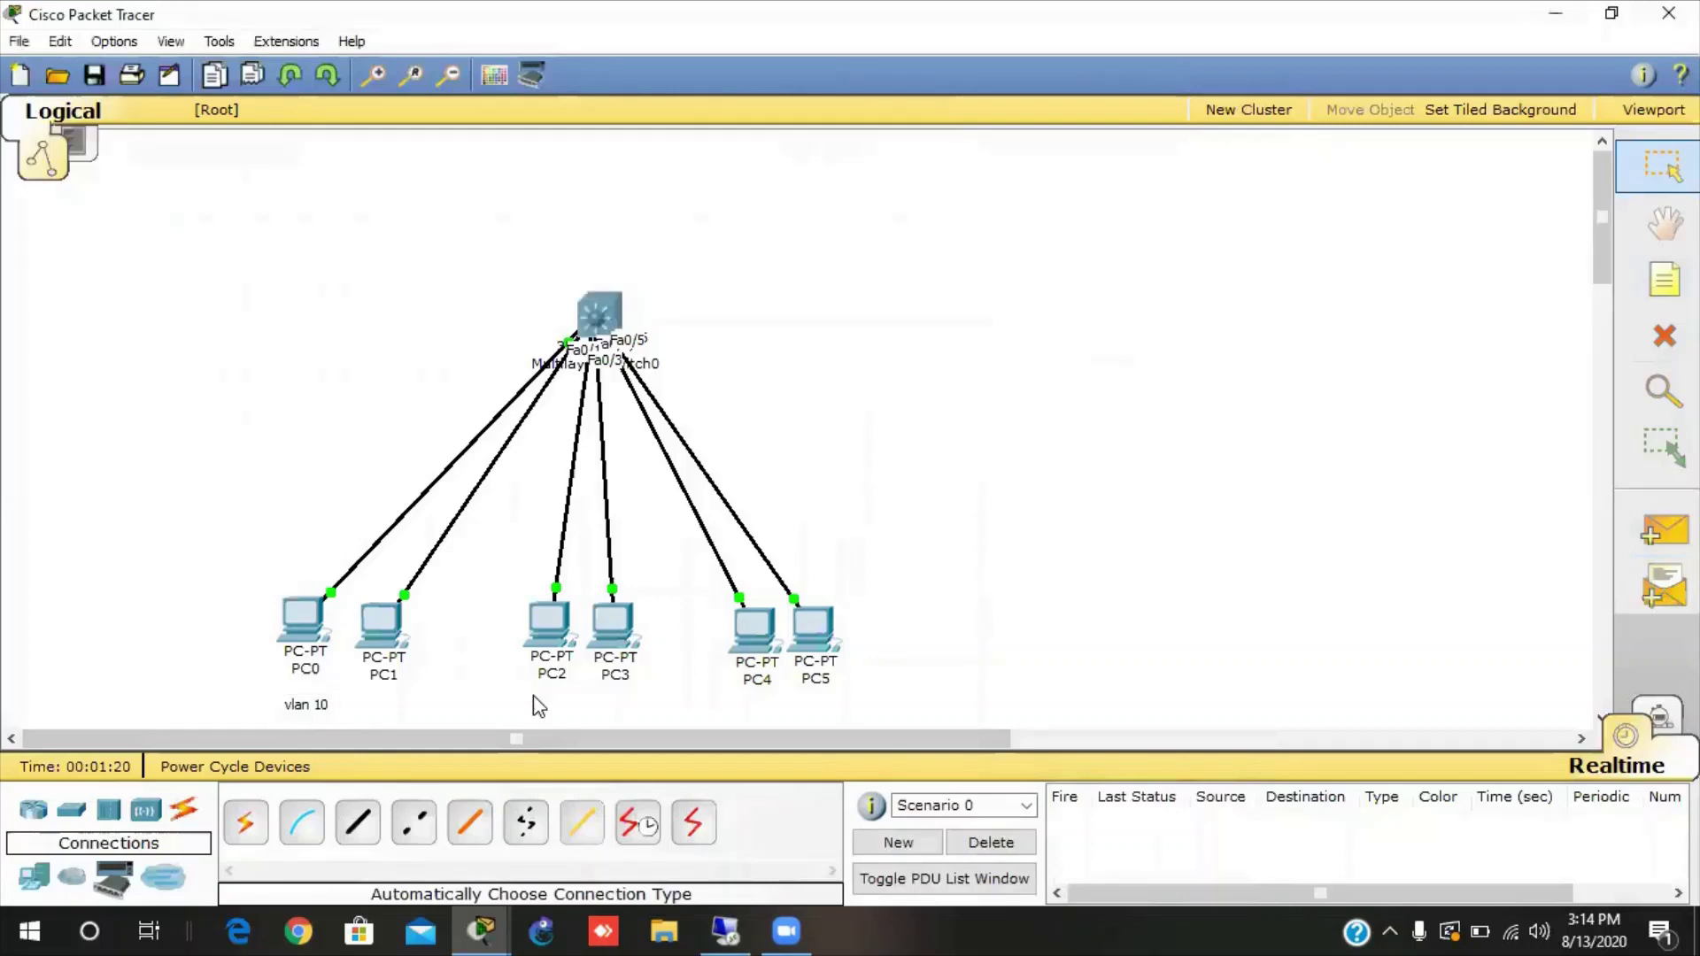
{"action": "left_click", "coordinate": [1663, 279]}
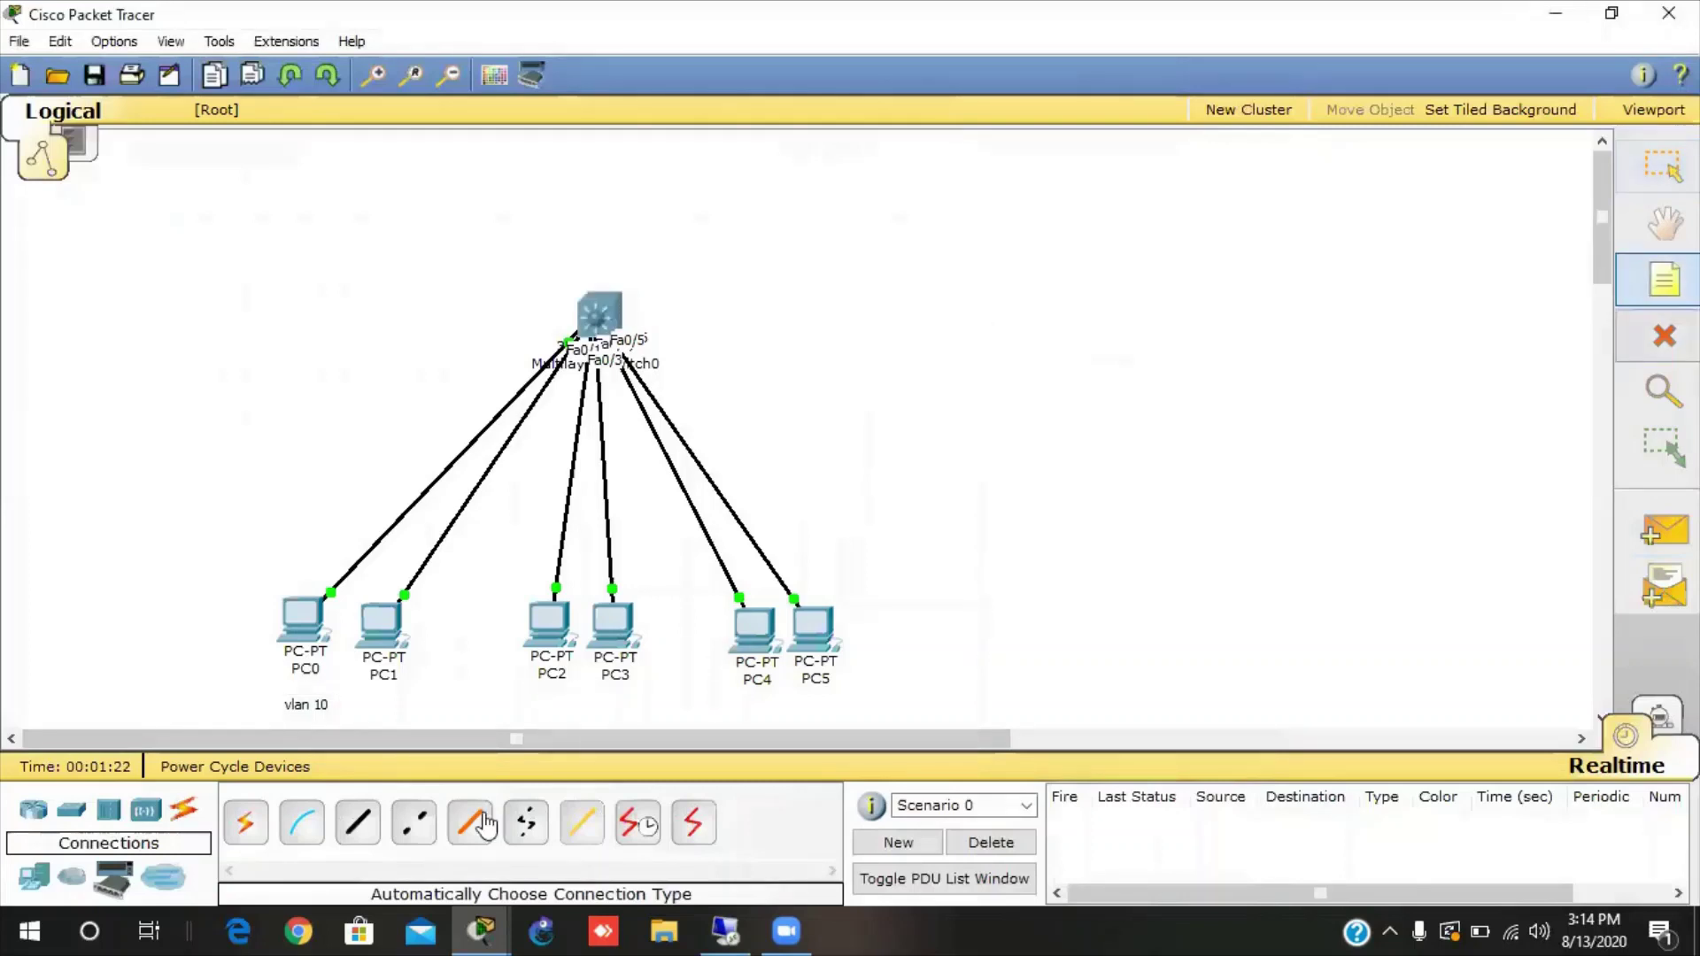
{"action": "left_click", "coordinate": [565, 705]}
{"action": "type", "text": "vlan 20"}
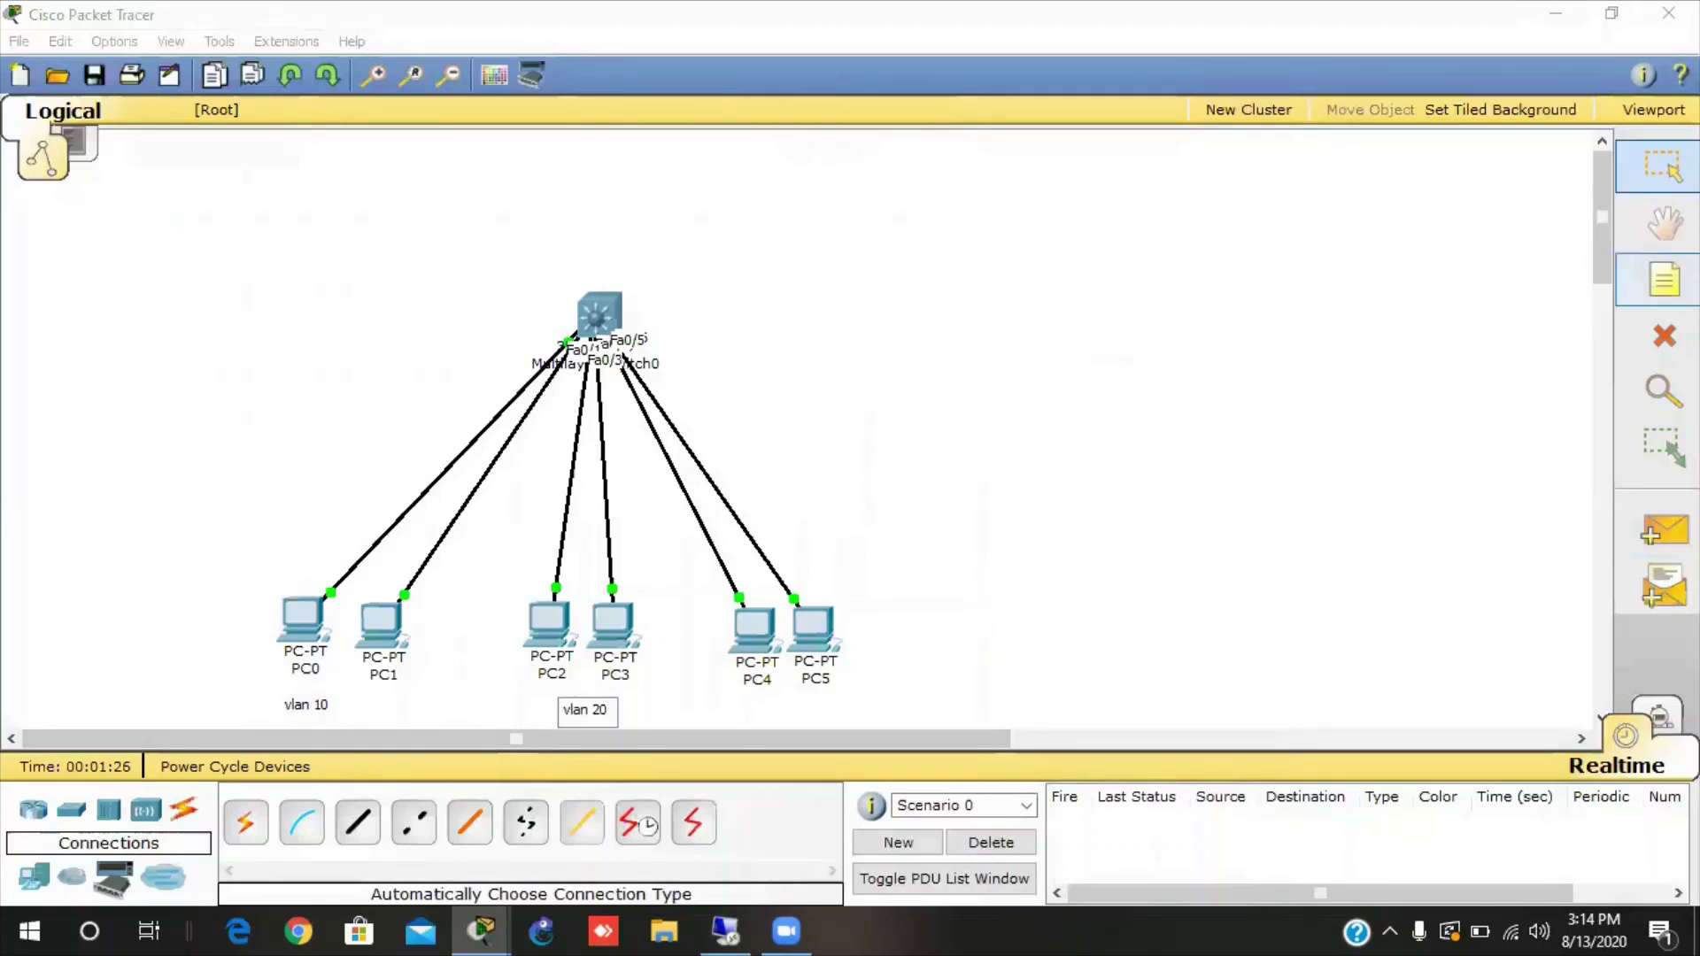
{"action": "left_click", "coordinate": [1663, 280]}
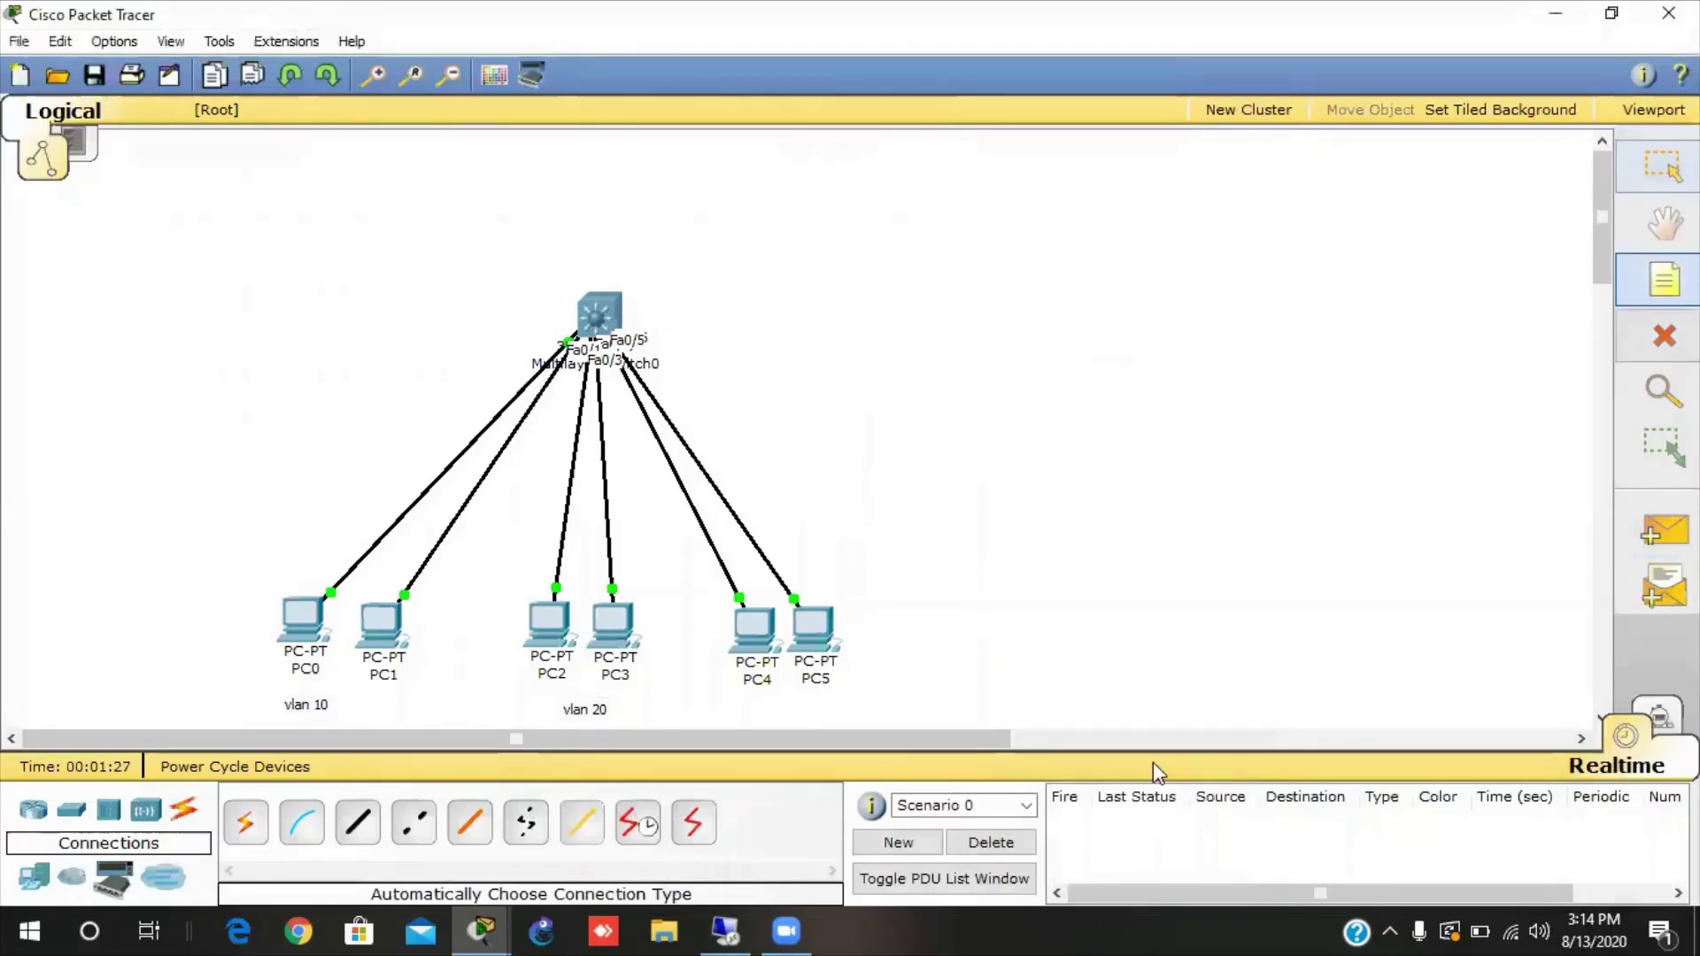
{"action": "left_click", "coordinate": [759, 715]}
{"action": "type", "text": "vlan 30"}
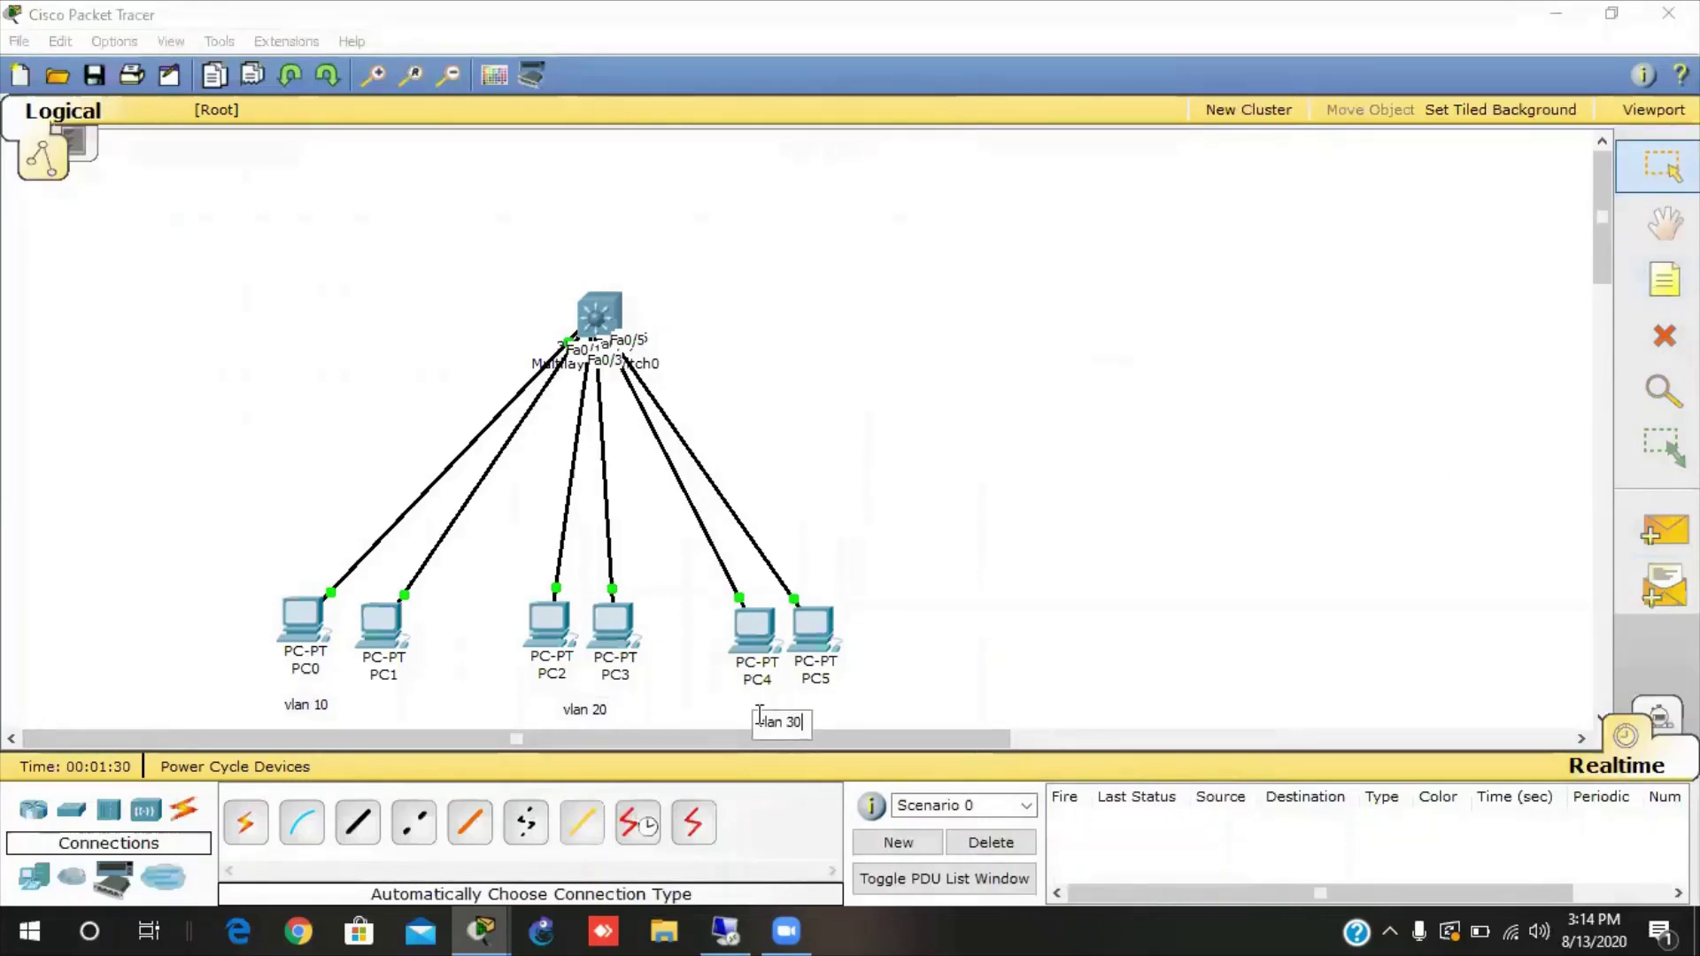
{"action": "left_click", "coordinate": [1091, 546]}
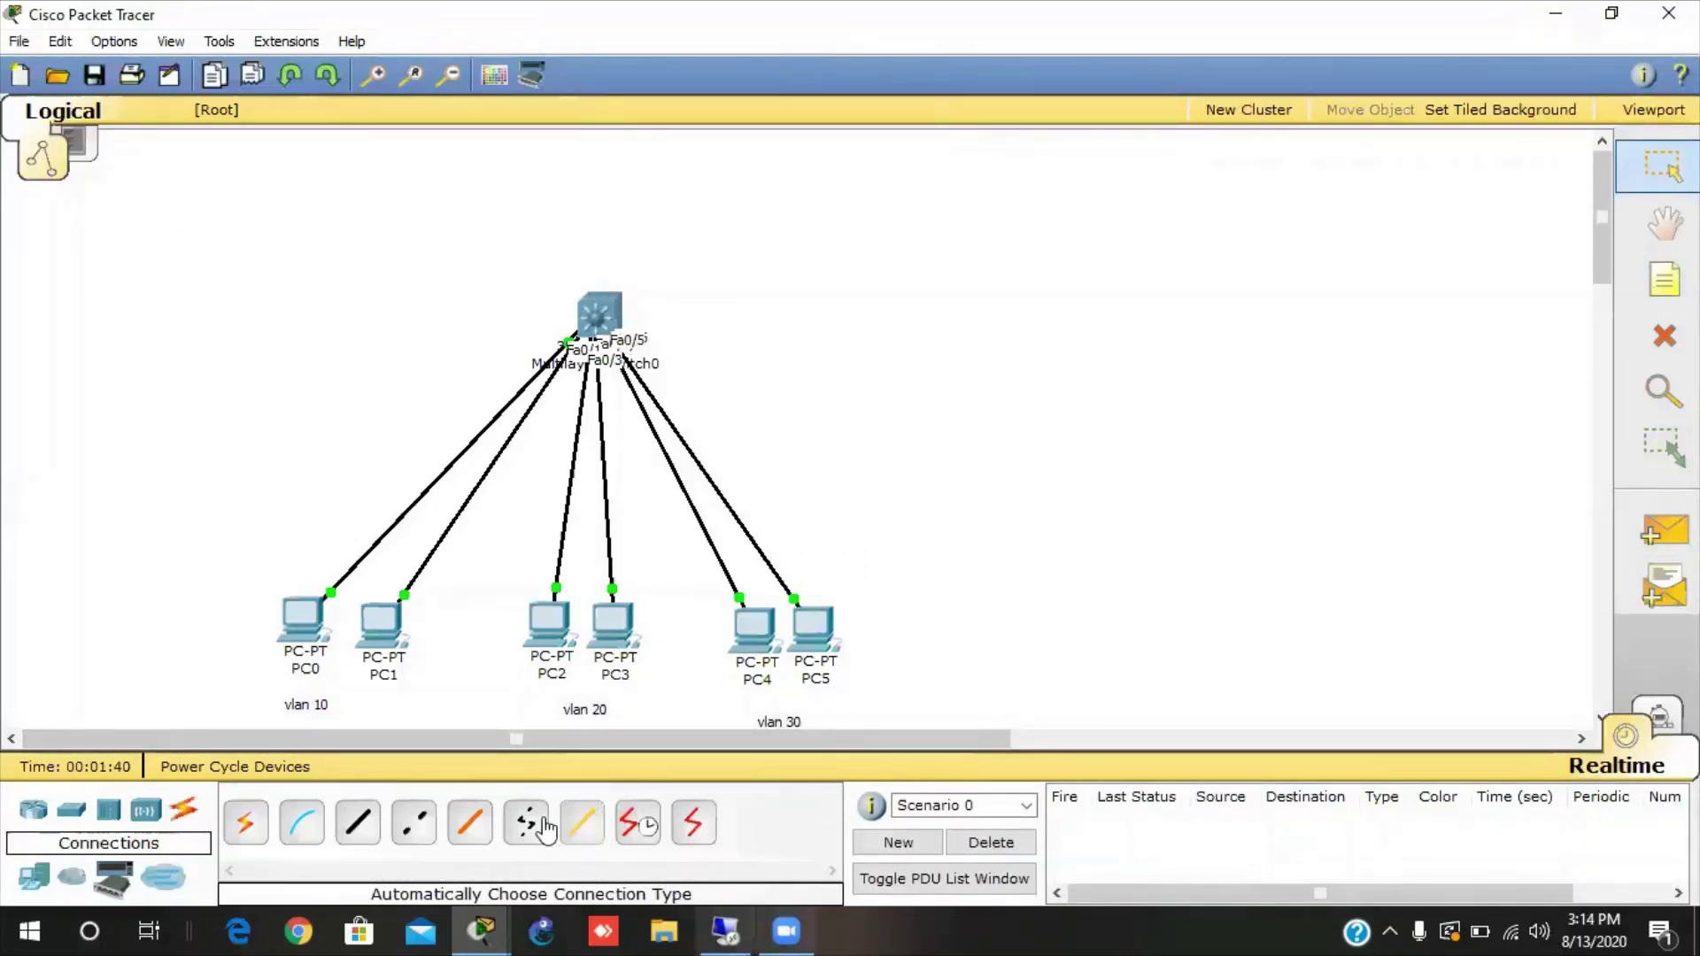
Check Multilayer Switch0's command line interface, and nudge PC0 slightly closer to PC1 in the topology.
{"action": "left_click", "coordinate": [598, 317]}
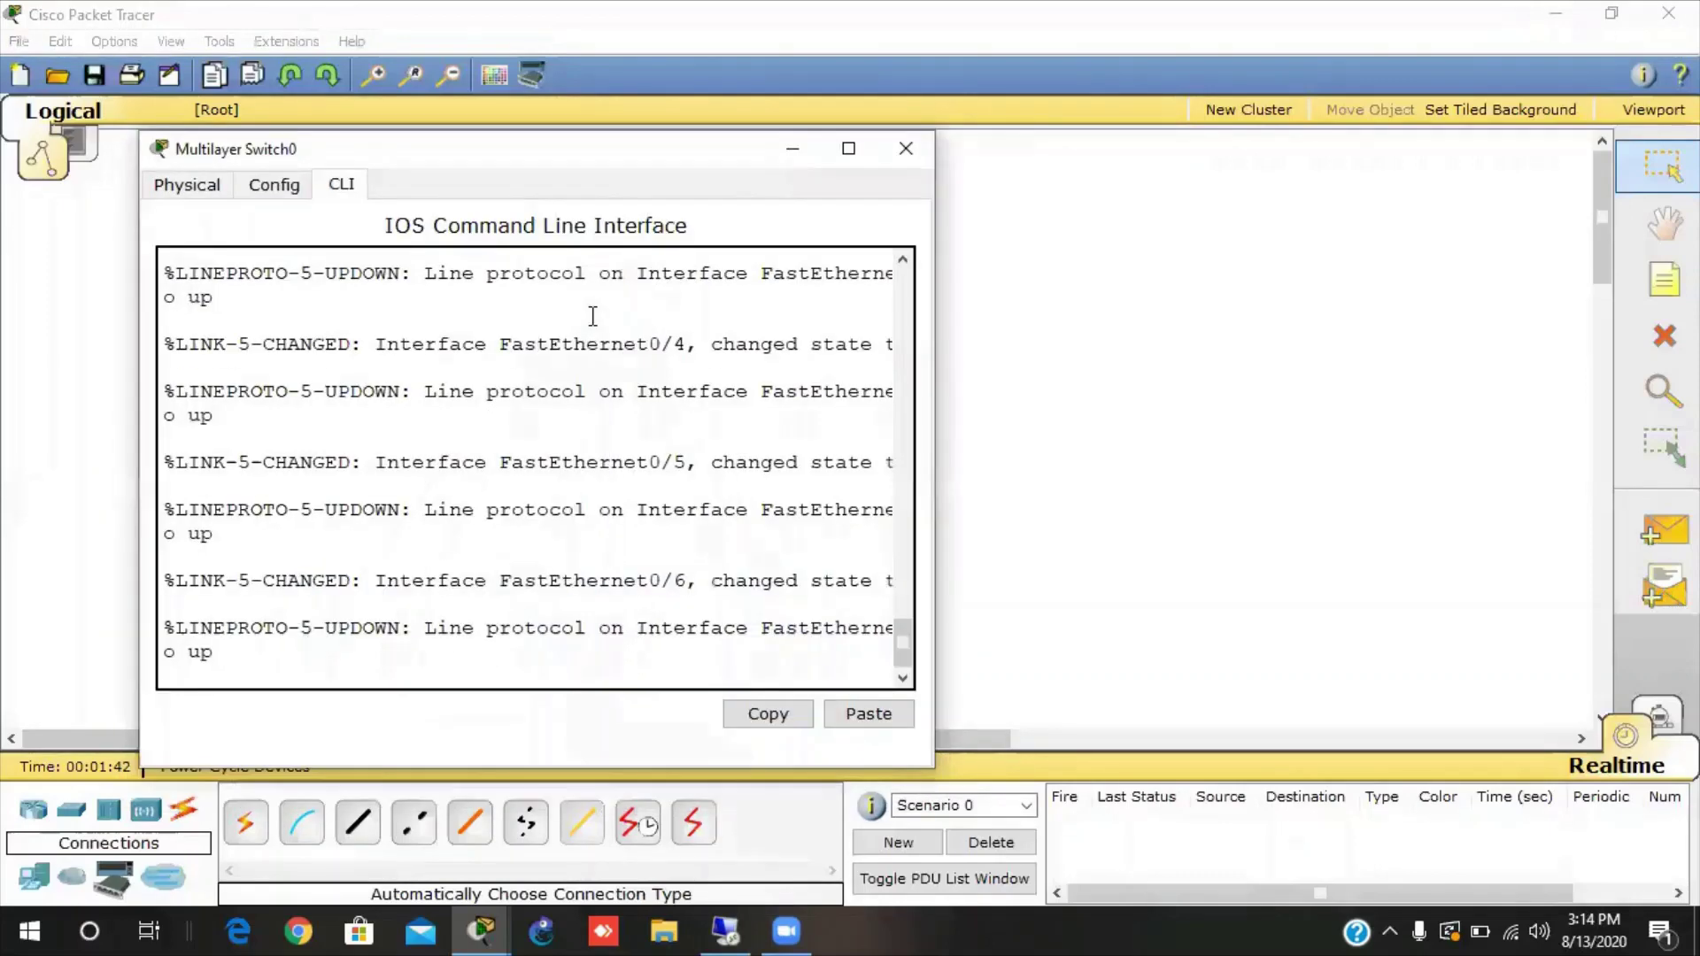
{"action": "left_click", "coordinate": [848, 148]}
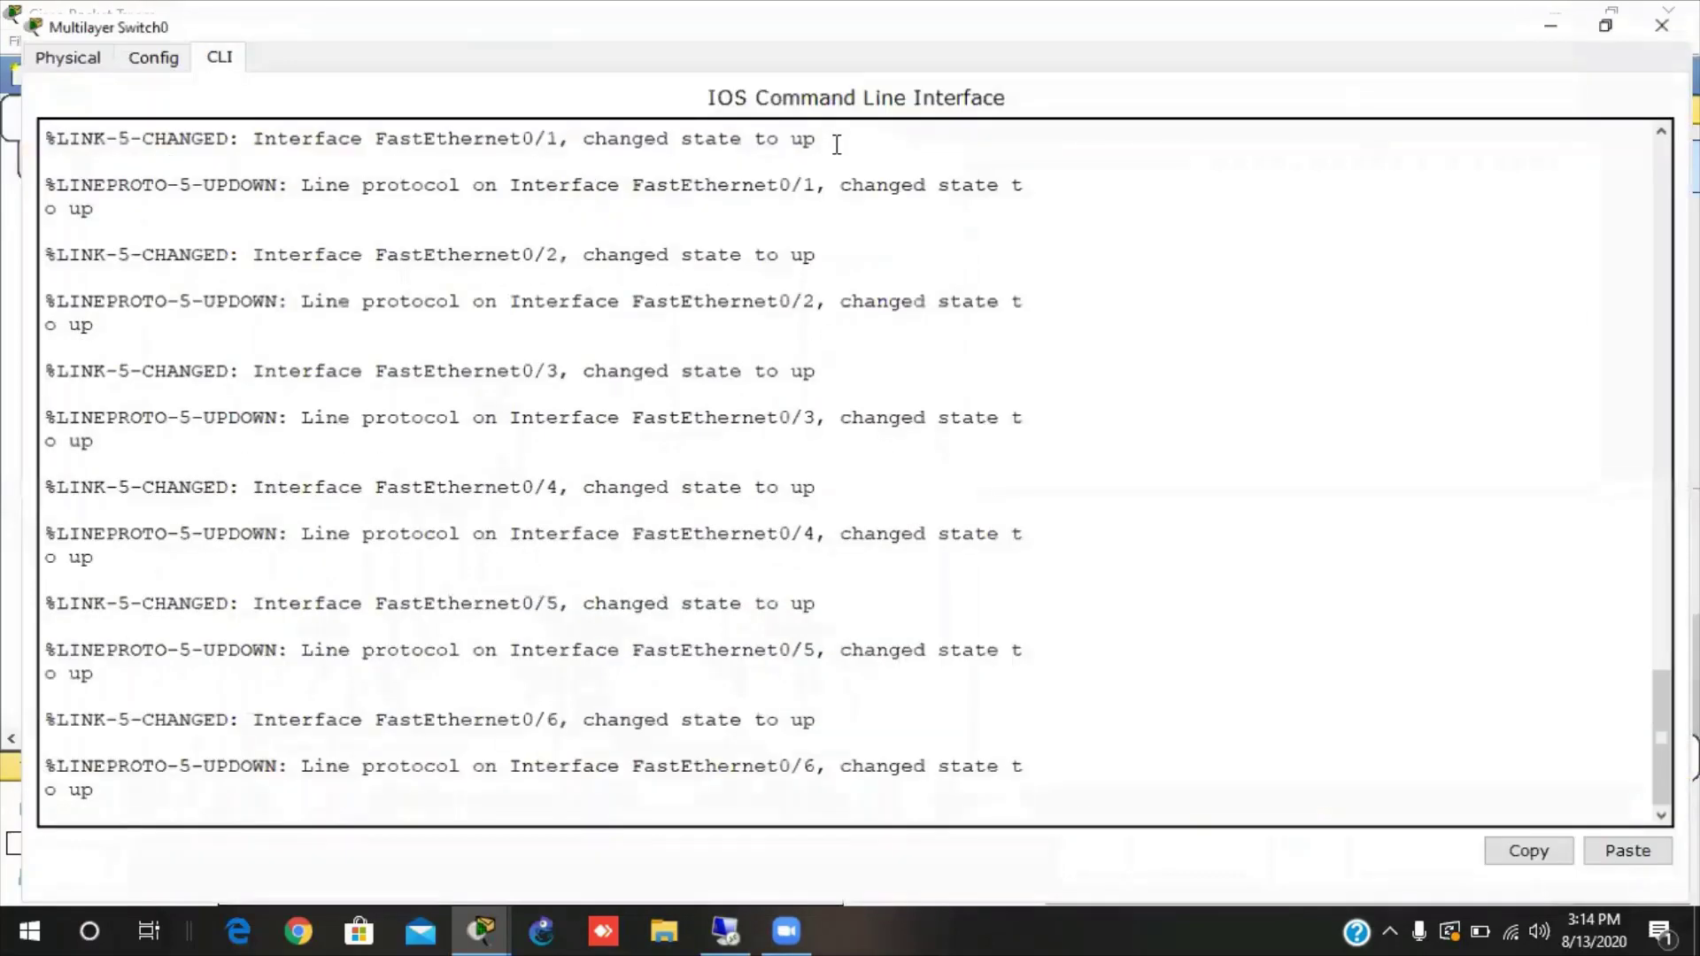
{"action": "left_click", "coordinate": [1545, 14]}
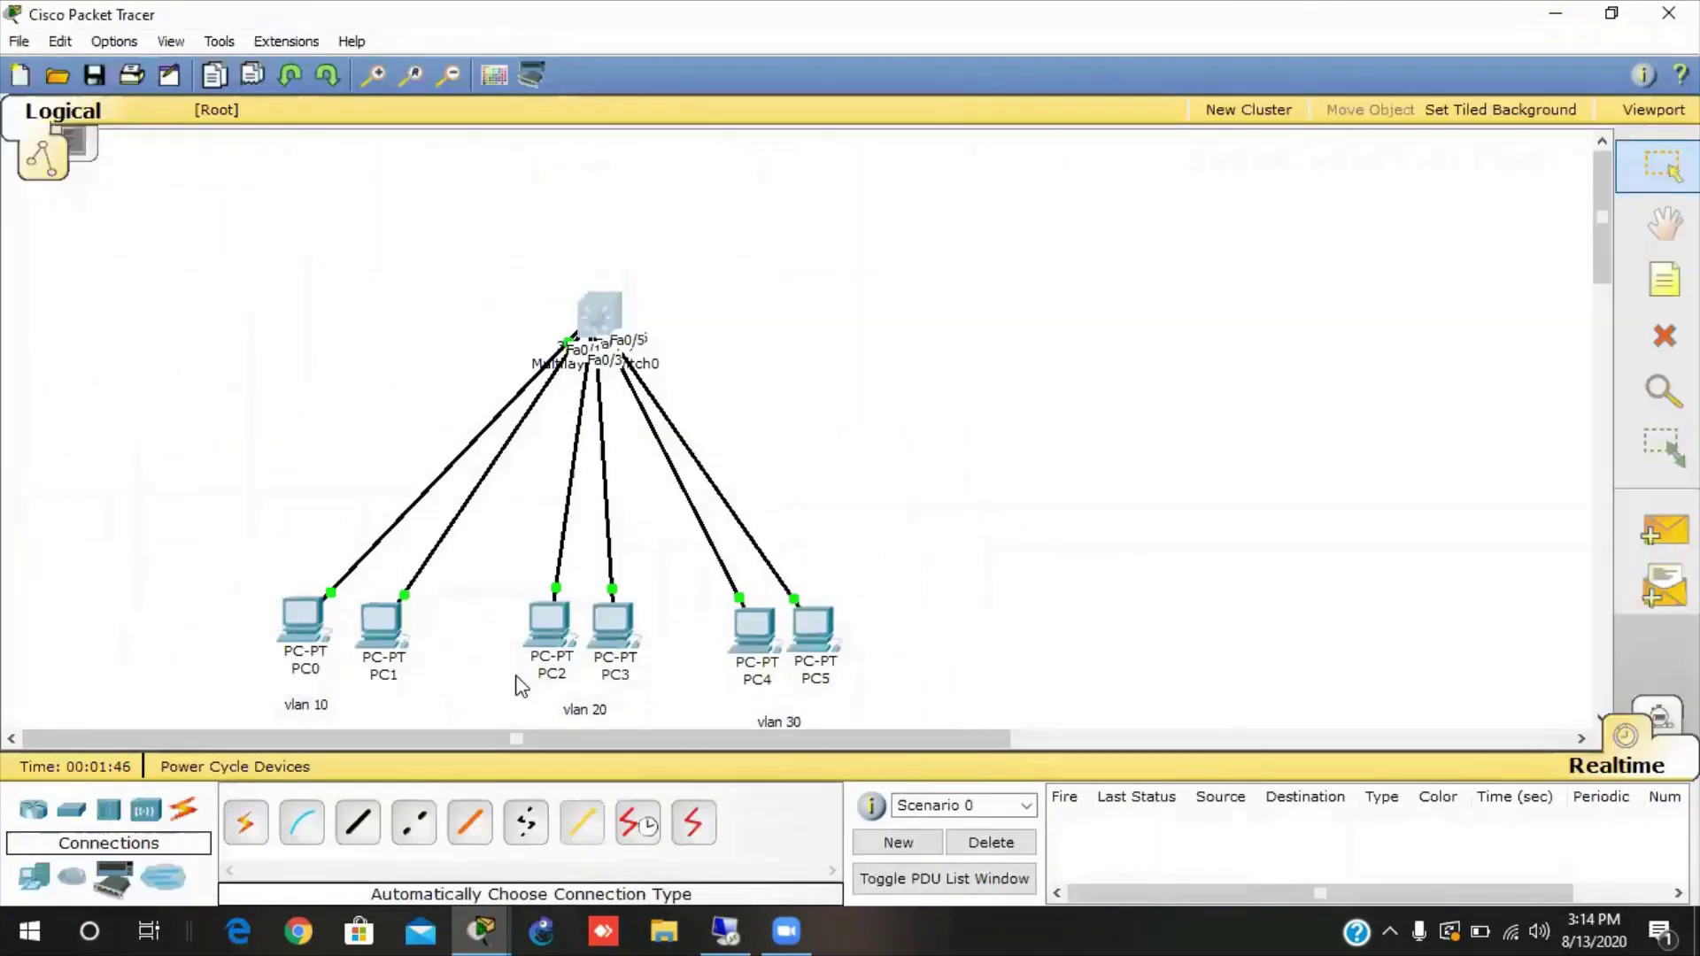
{"action": "mouse_move", "coordinate": [302, 635]}
{"action": "left_mouse_down"}
{"action": "mouse_move", "coordinate": [142, 323]}
{"action": "mouse_move", "coordinate": [324, 639]}
{"action": "mouse_move", "coordinate": [317, 622]}
{"action": "left_mouse_up"}
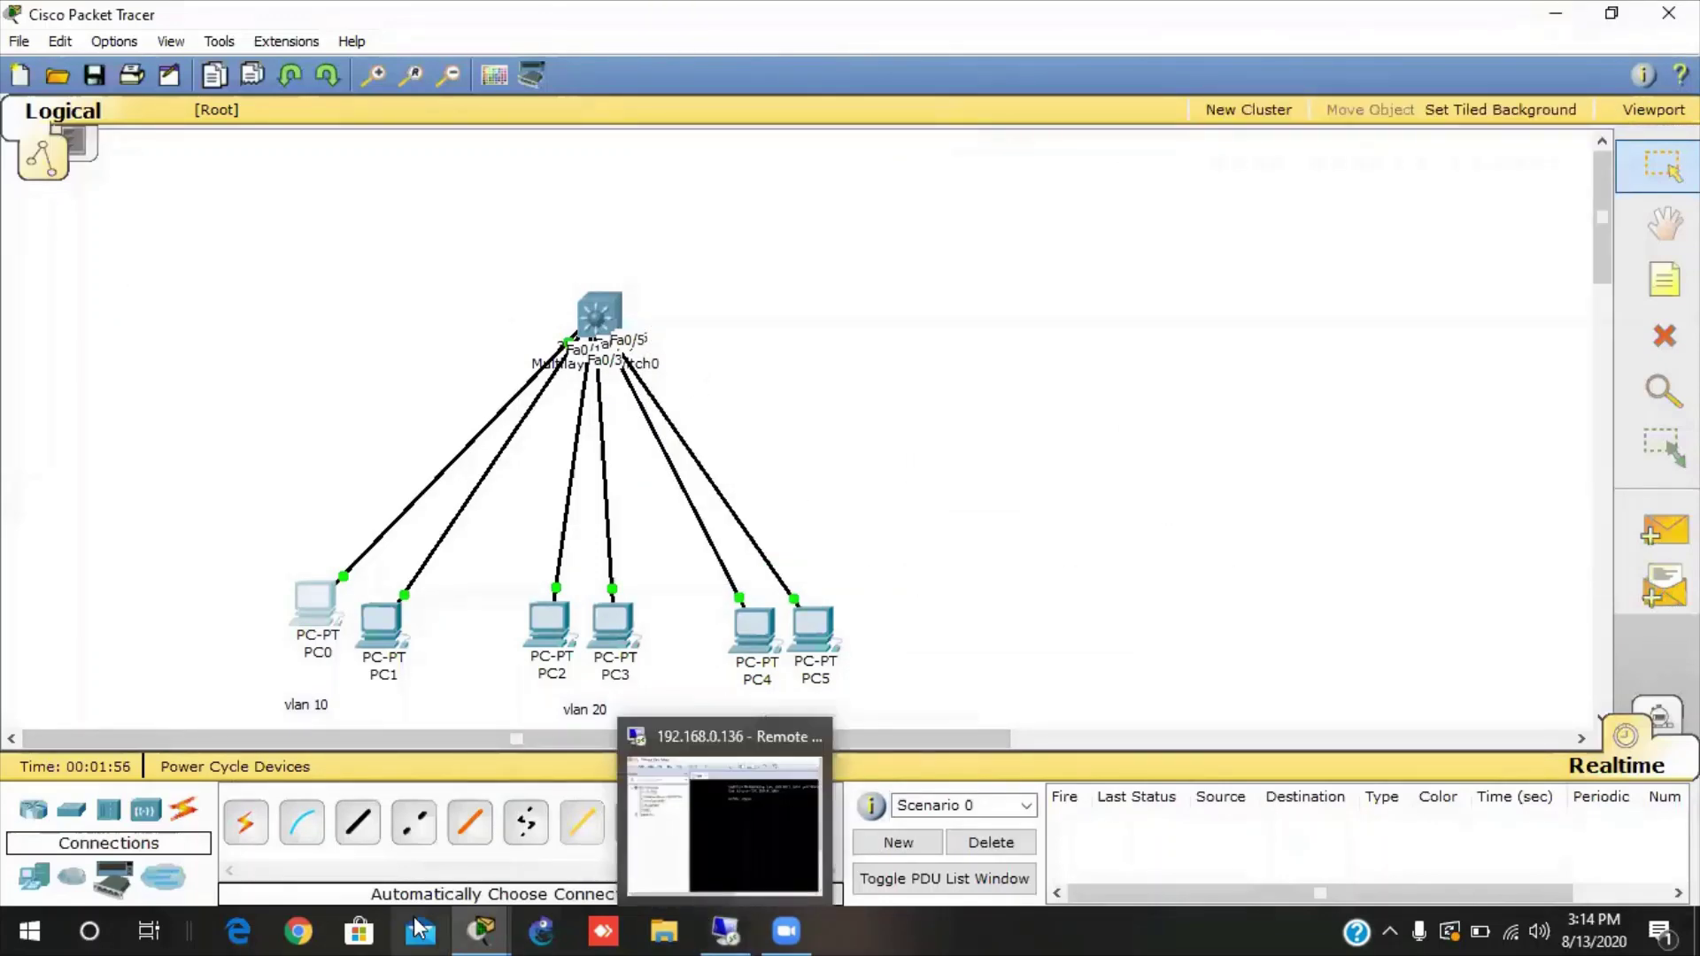
Return to Multilayer Switch0's command line and enter global configuration mode with enable and conf t.
{"action": "mouse_move", "coordinate": [483, 929]}
{"action": "left_click", "coordinate": [602, 819]}
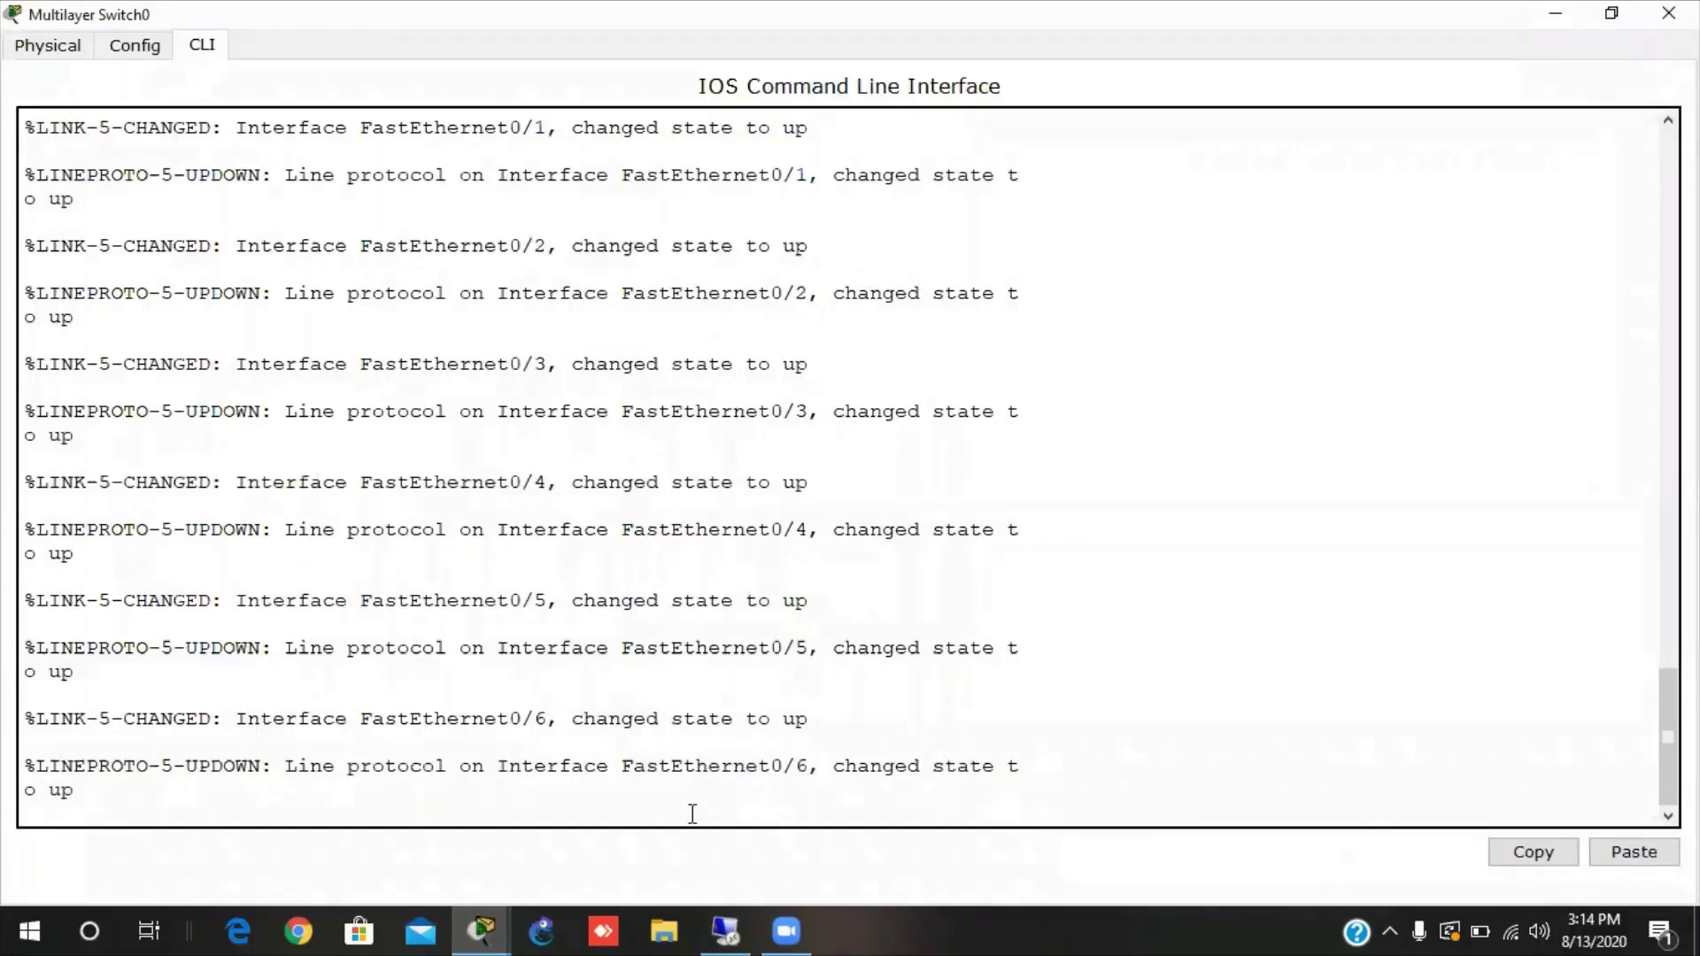
{"action": "key", "text": "Return"}
{"action": "key", "text": "Return"}
{"action": "key", "text": "Return"}
{"action": "key", "text": "Return"}
{"action": "key", "text": "Return"}
{"action": "type", "text": "en"}
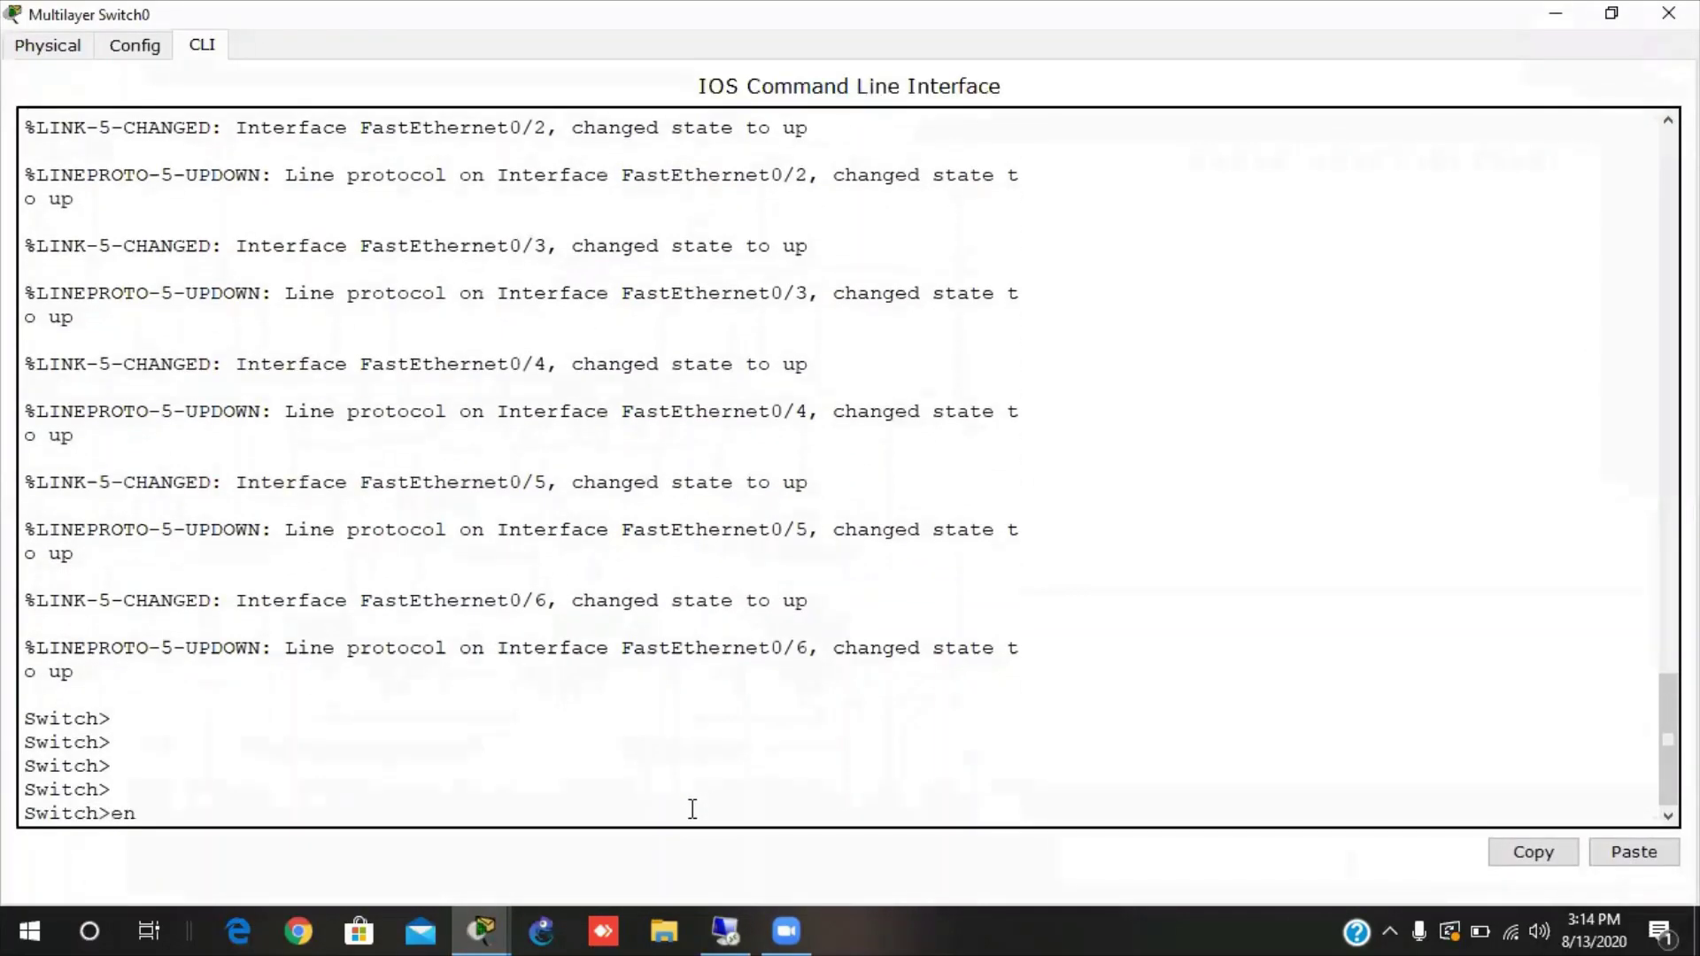
{"action": "key", "text": "Tab"}
{"action": "key", "text": "Return"}
{"action": "type", "text": "con"}
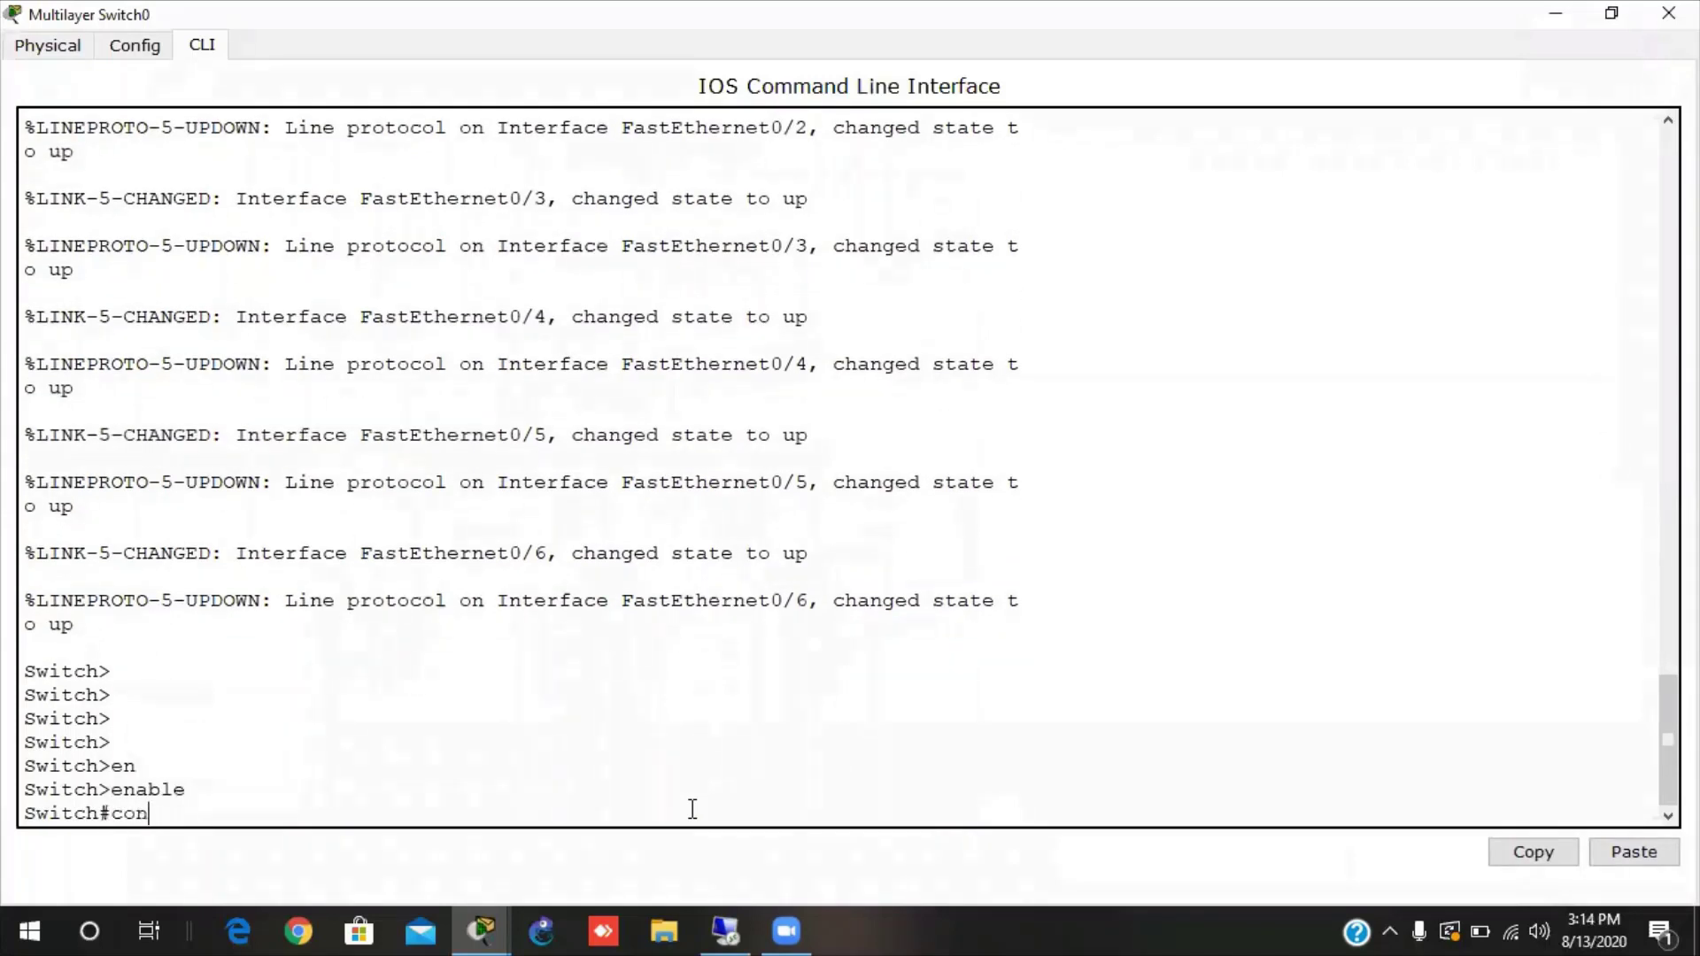
{"action": "type", "text": "f t"}
{"action": "key", "text": "Return"}
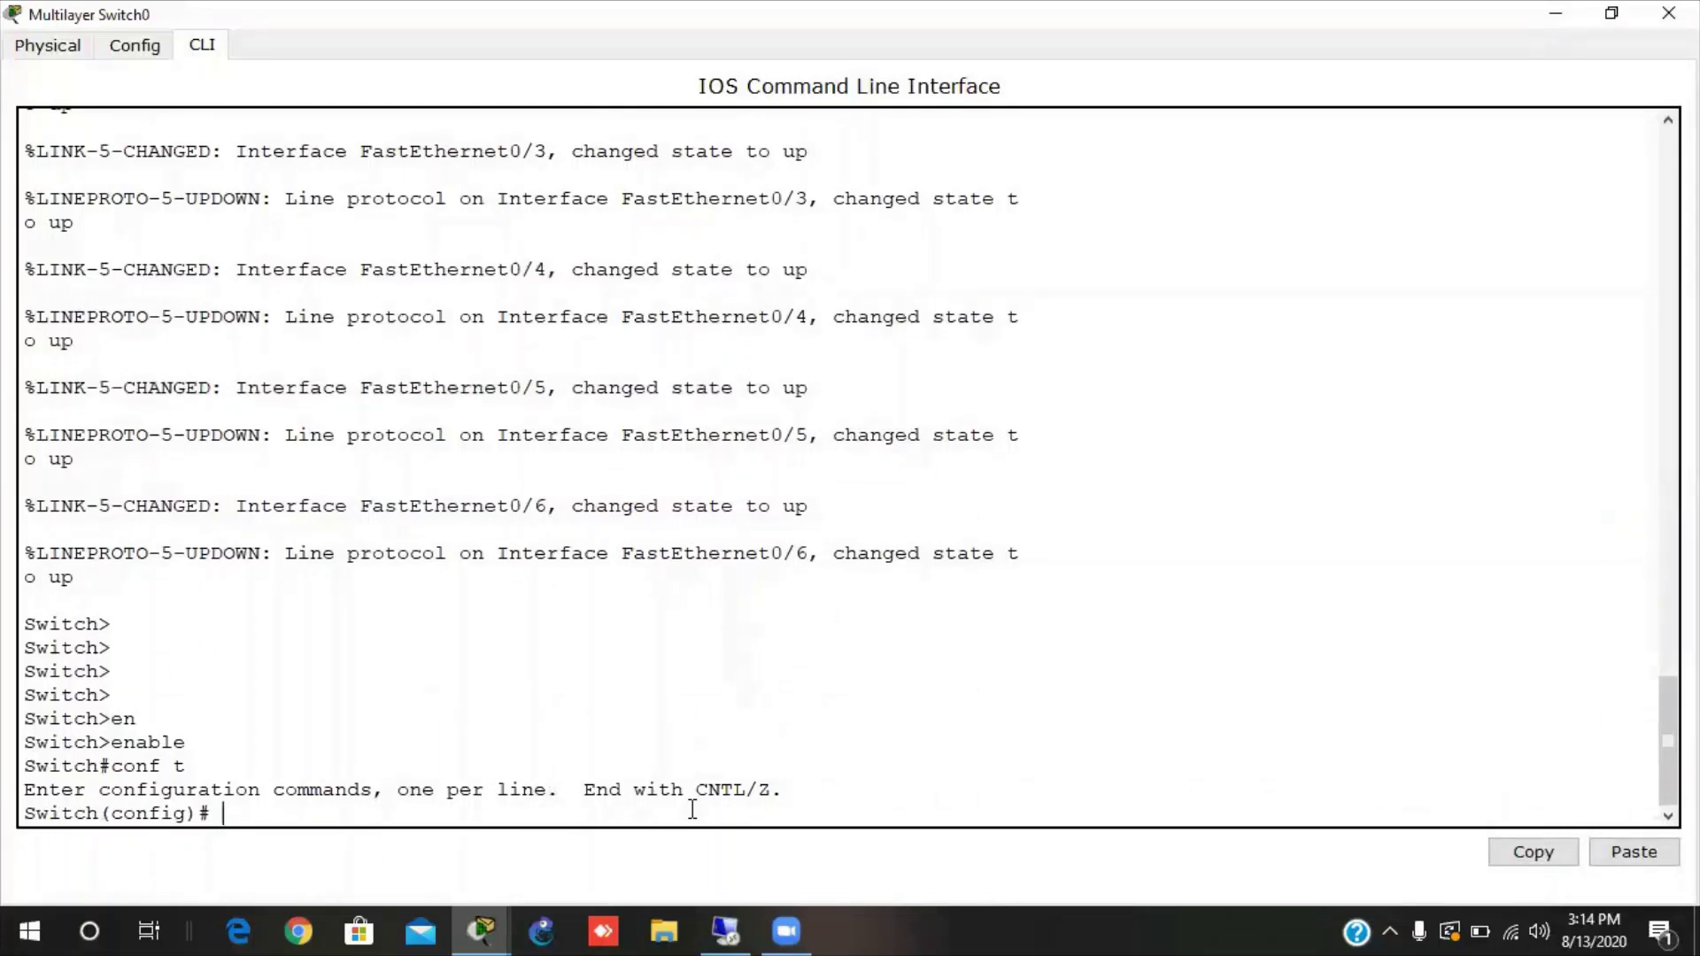
Assign the interface range fastEthernet 0/1-2 to access VLAN 10, and exit the range configuration.
{"action": "type", "text": "int ra"}
{"action": "key", "text": "Tab"}
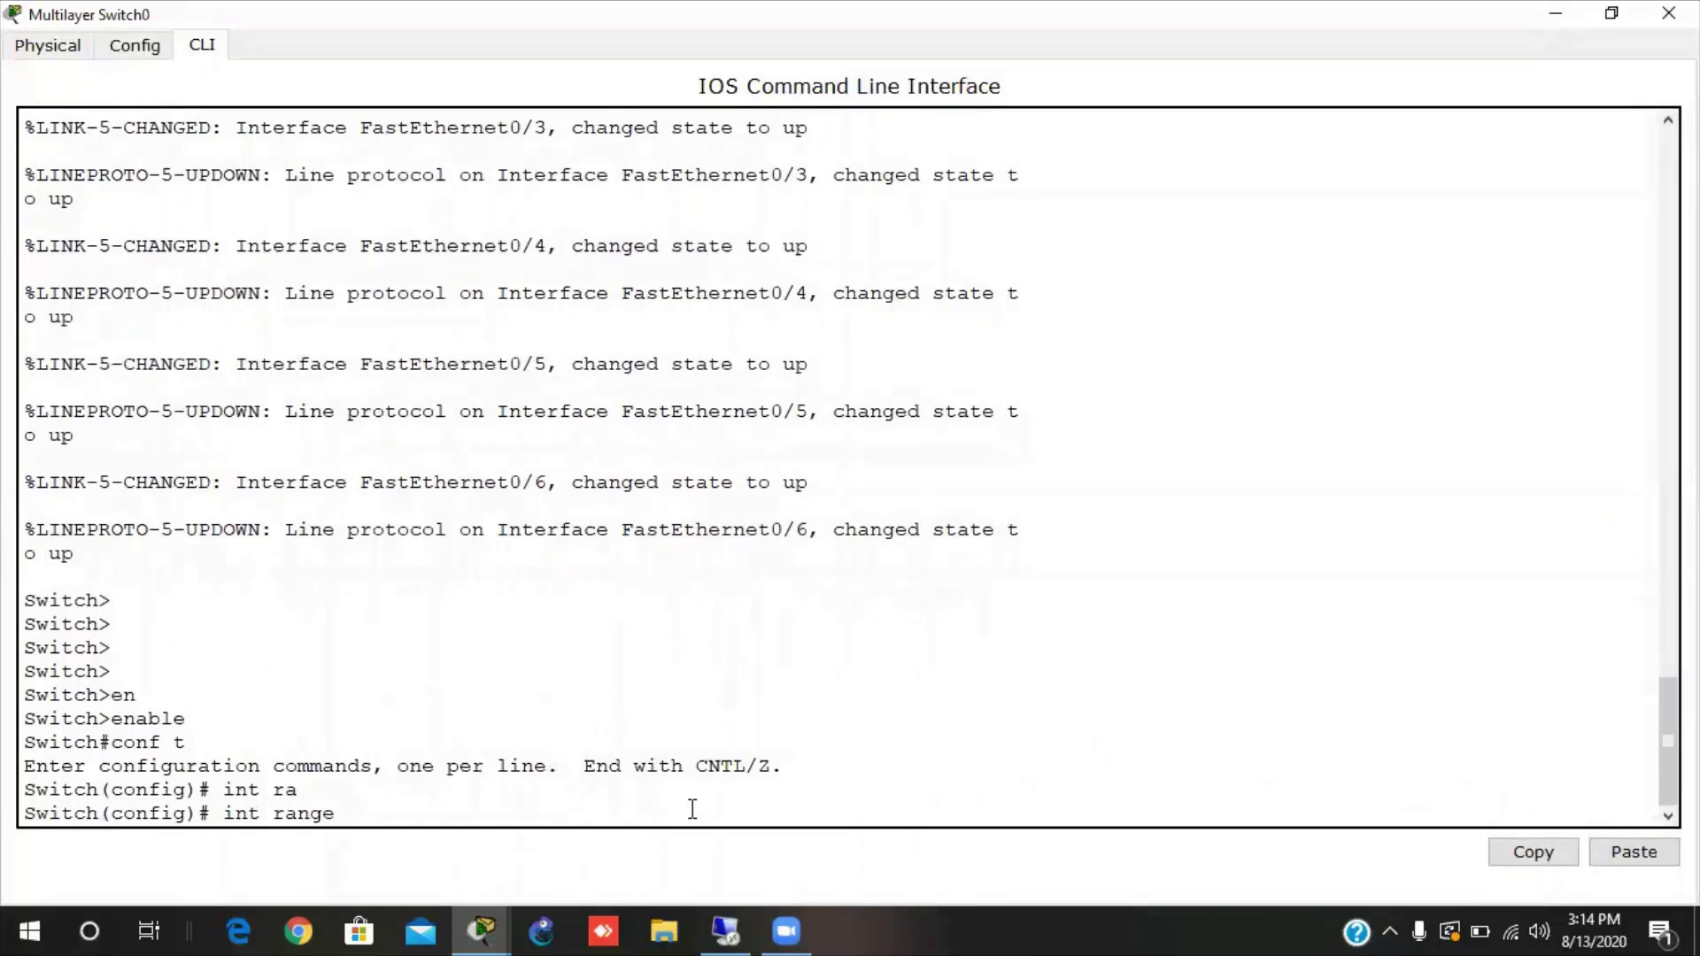
{"action": "type", "text": "fas"}
{"action": "key", "text": "Tab"}
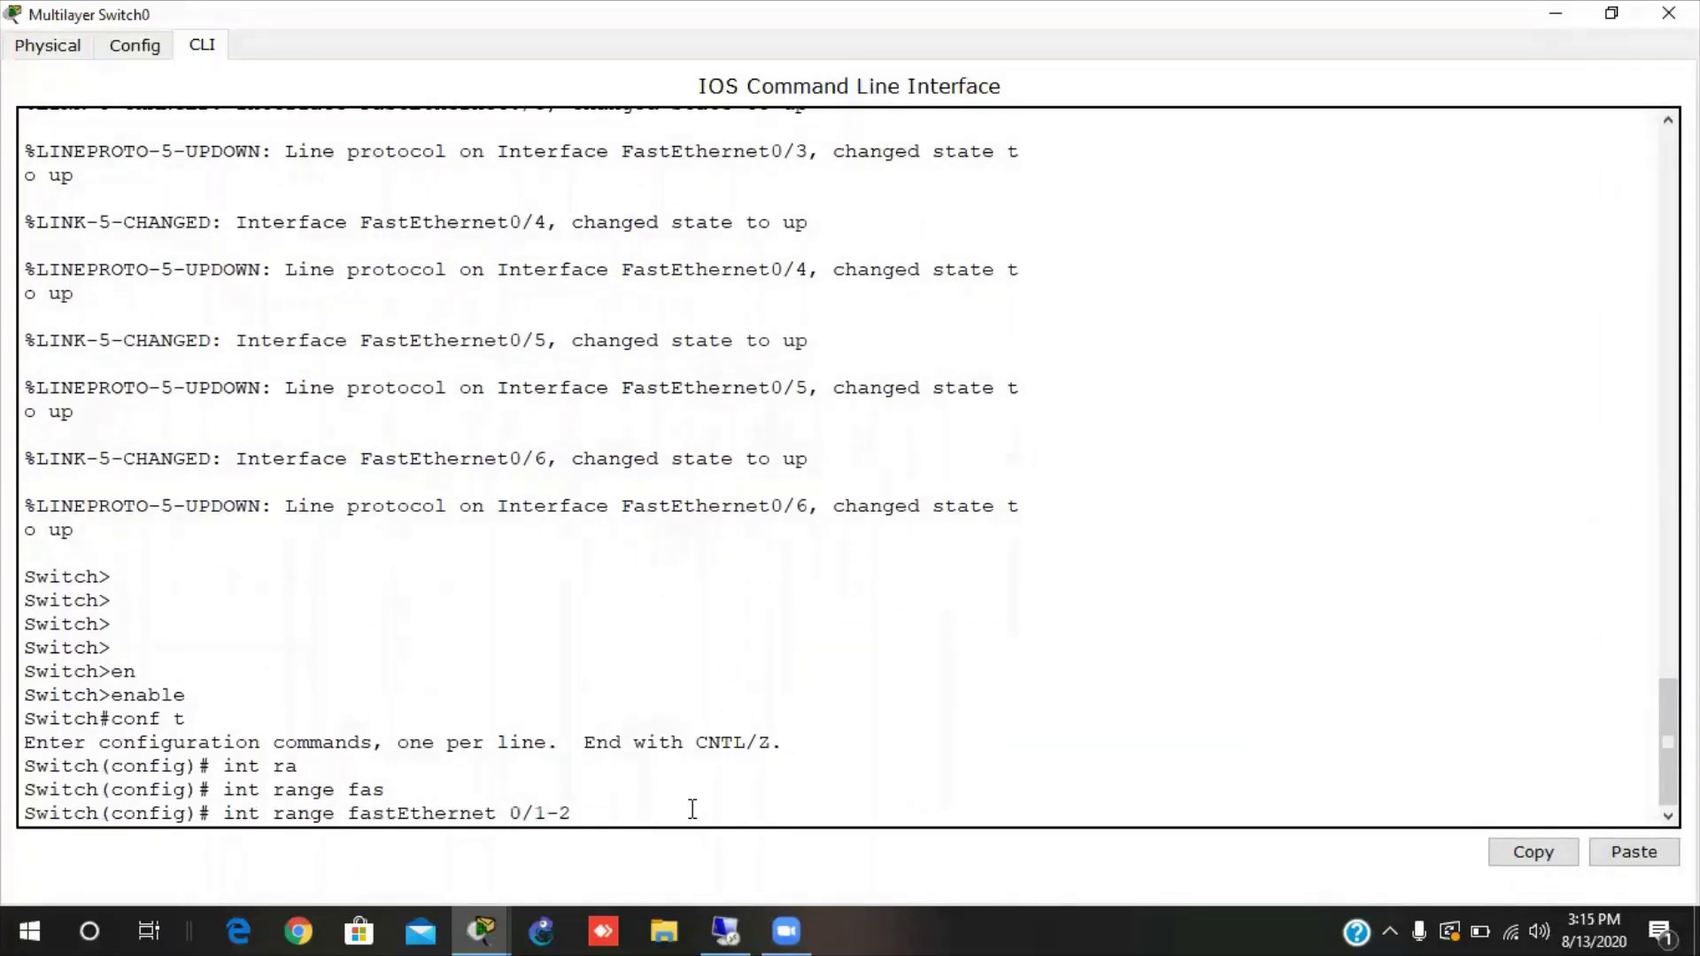
{"action": "key", "text": "Return"}
{"action": "type", "text": "sw"}
{"action": "key", "text": "Tab"}
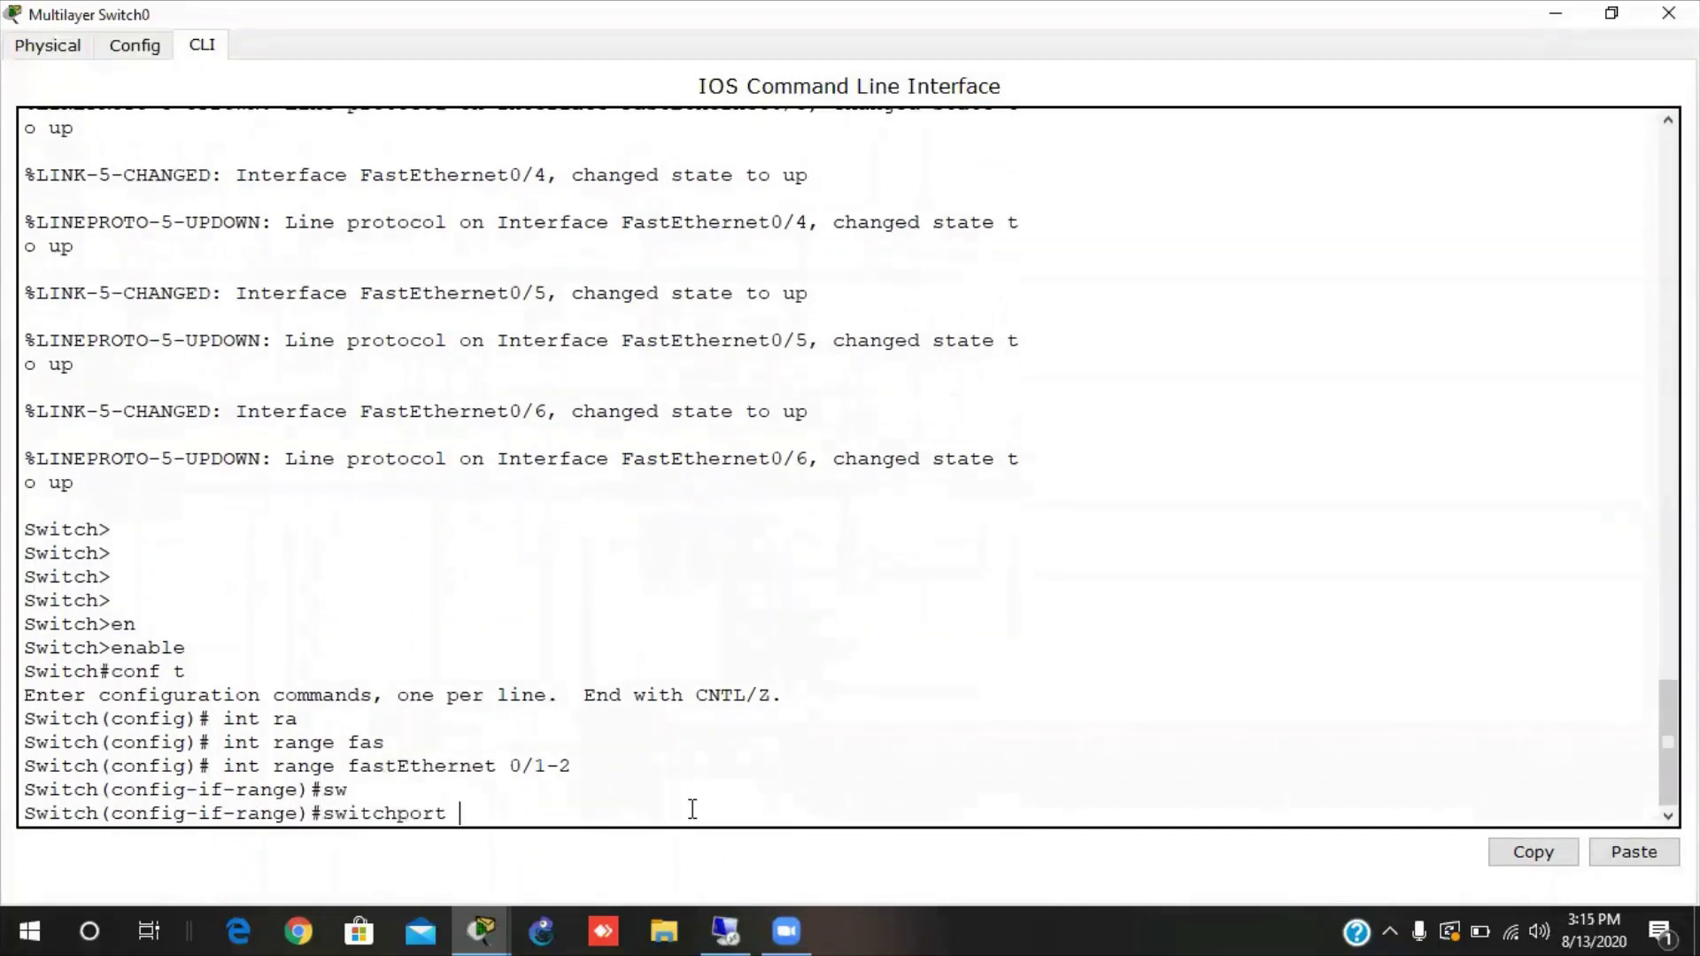
{"action": "type", "text": "acc"}
{"action": "key", "text": "Tab"}
{"action": "type", "text": "vla"}
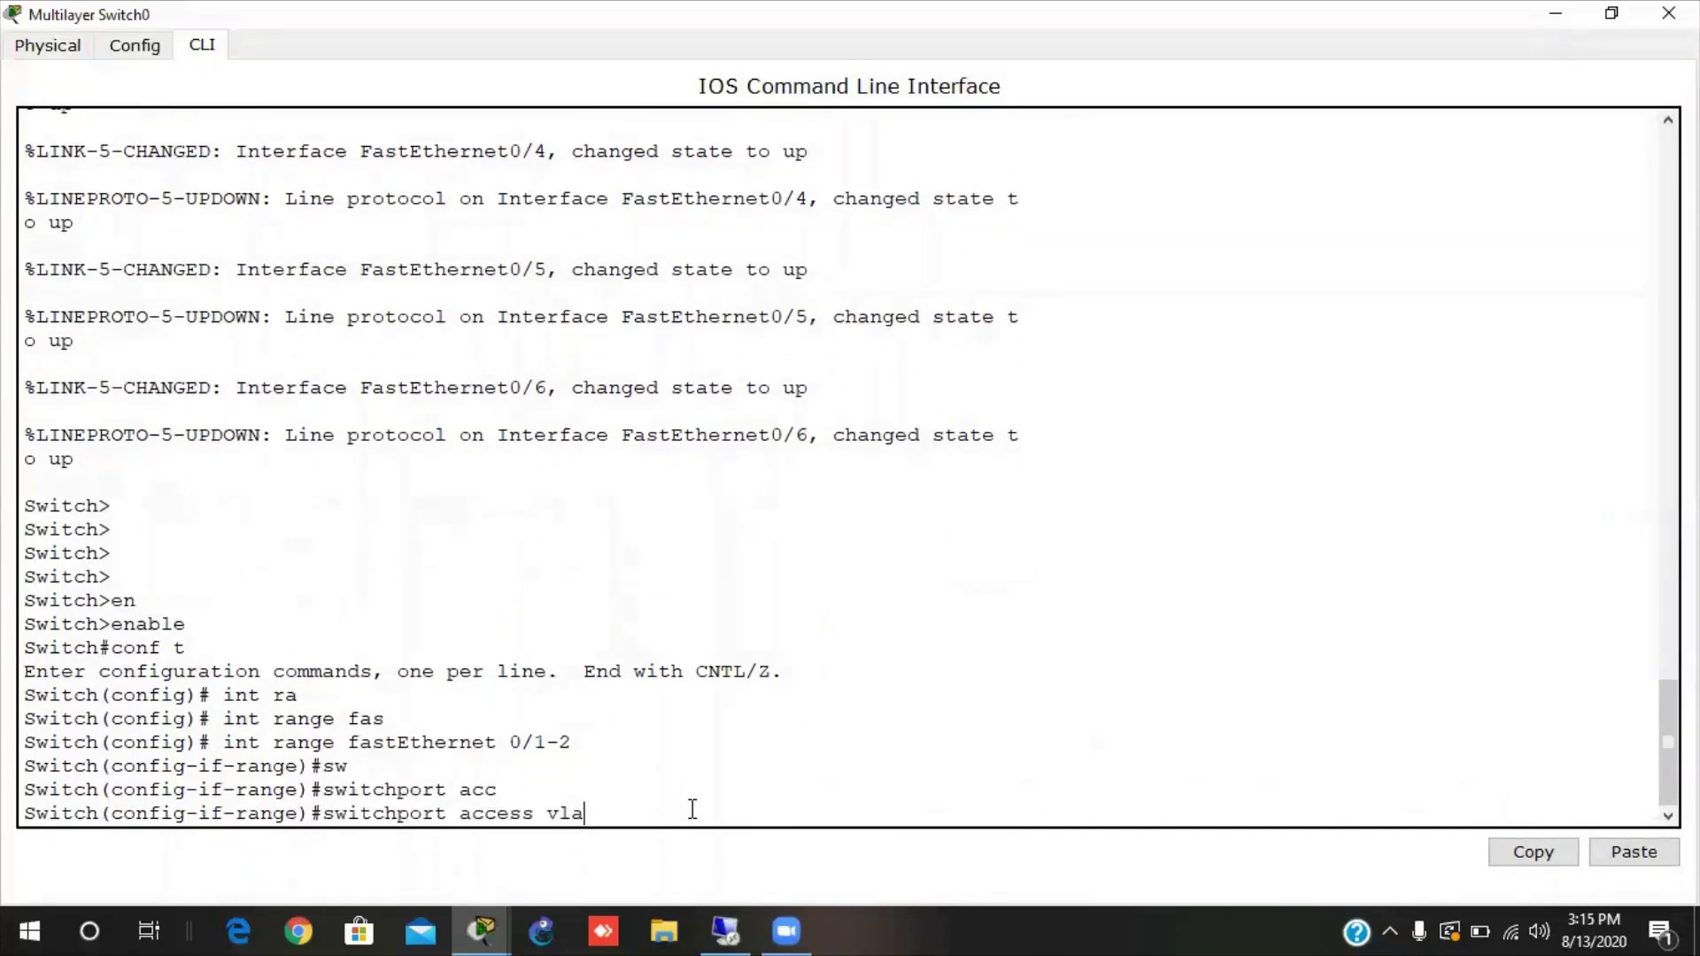
{"action": "type", "text": "n 10"}
{"action": "key", "text": "Return"}
{"action": "type", "text": "exit"}
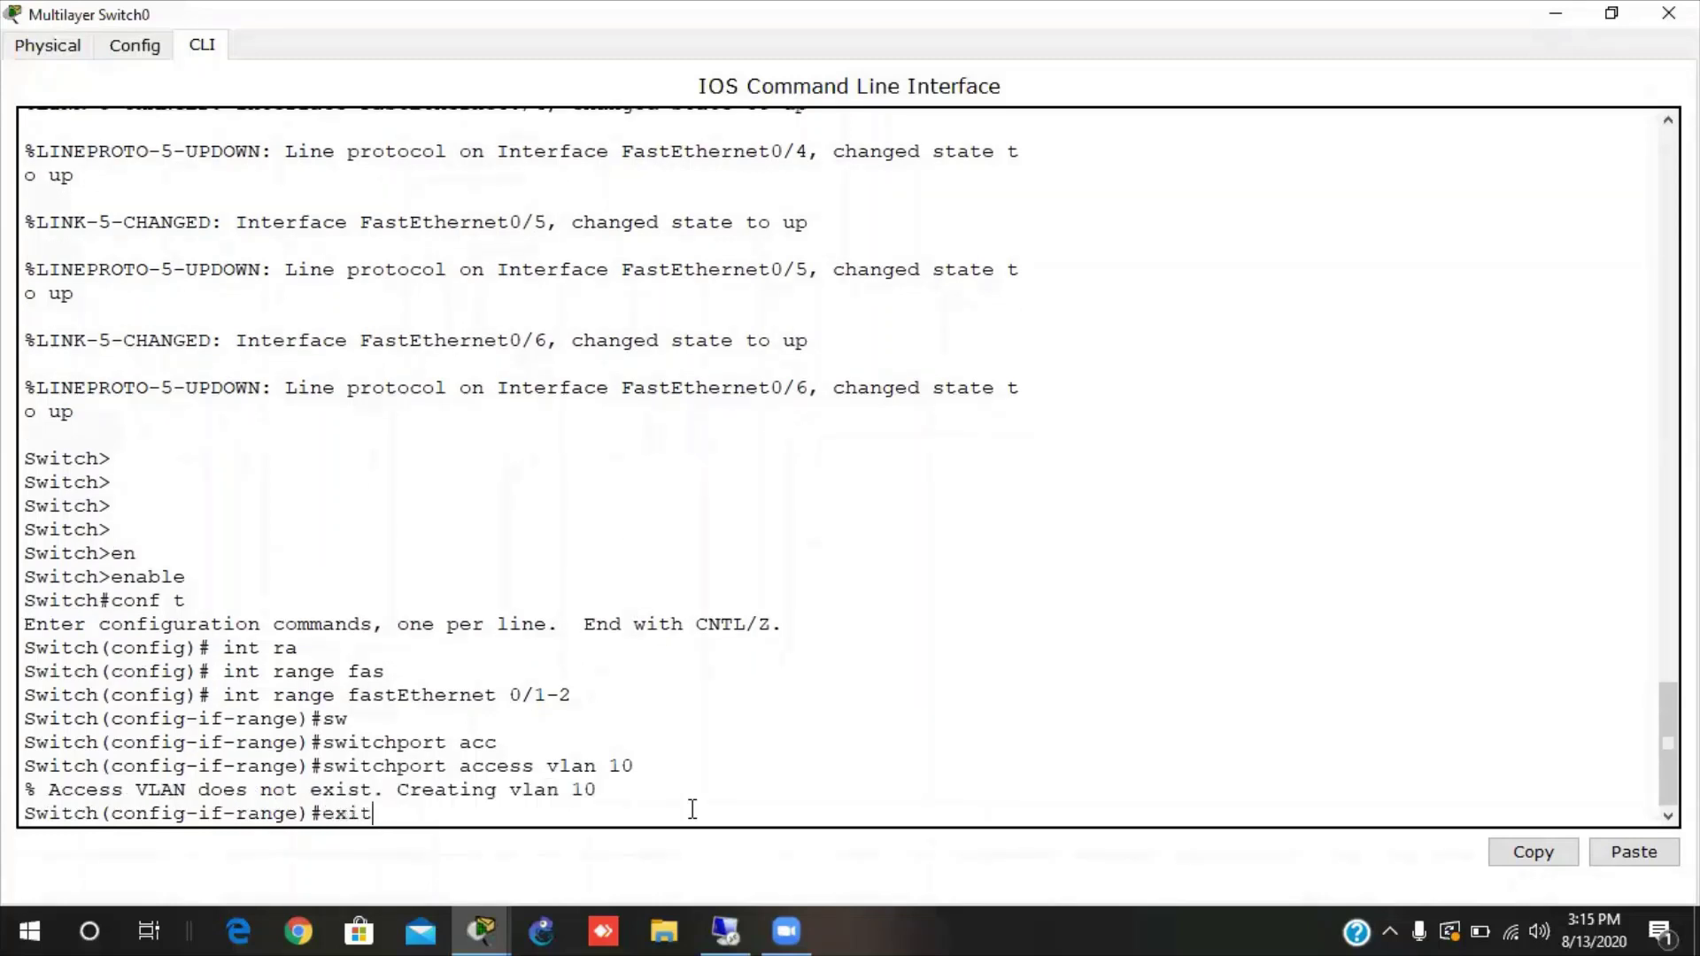
{"action": "key", "text": "Return"}
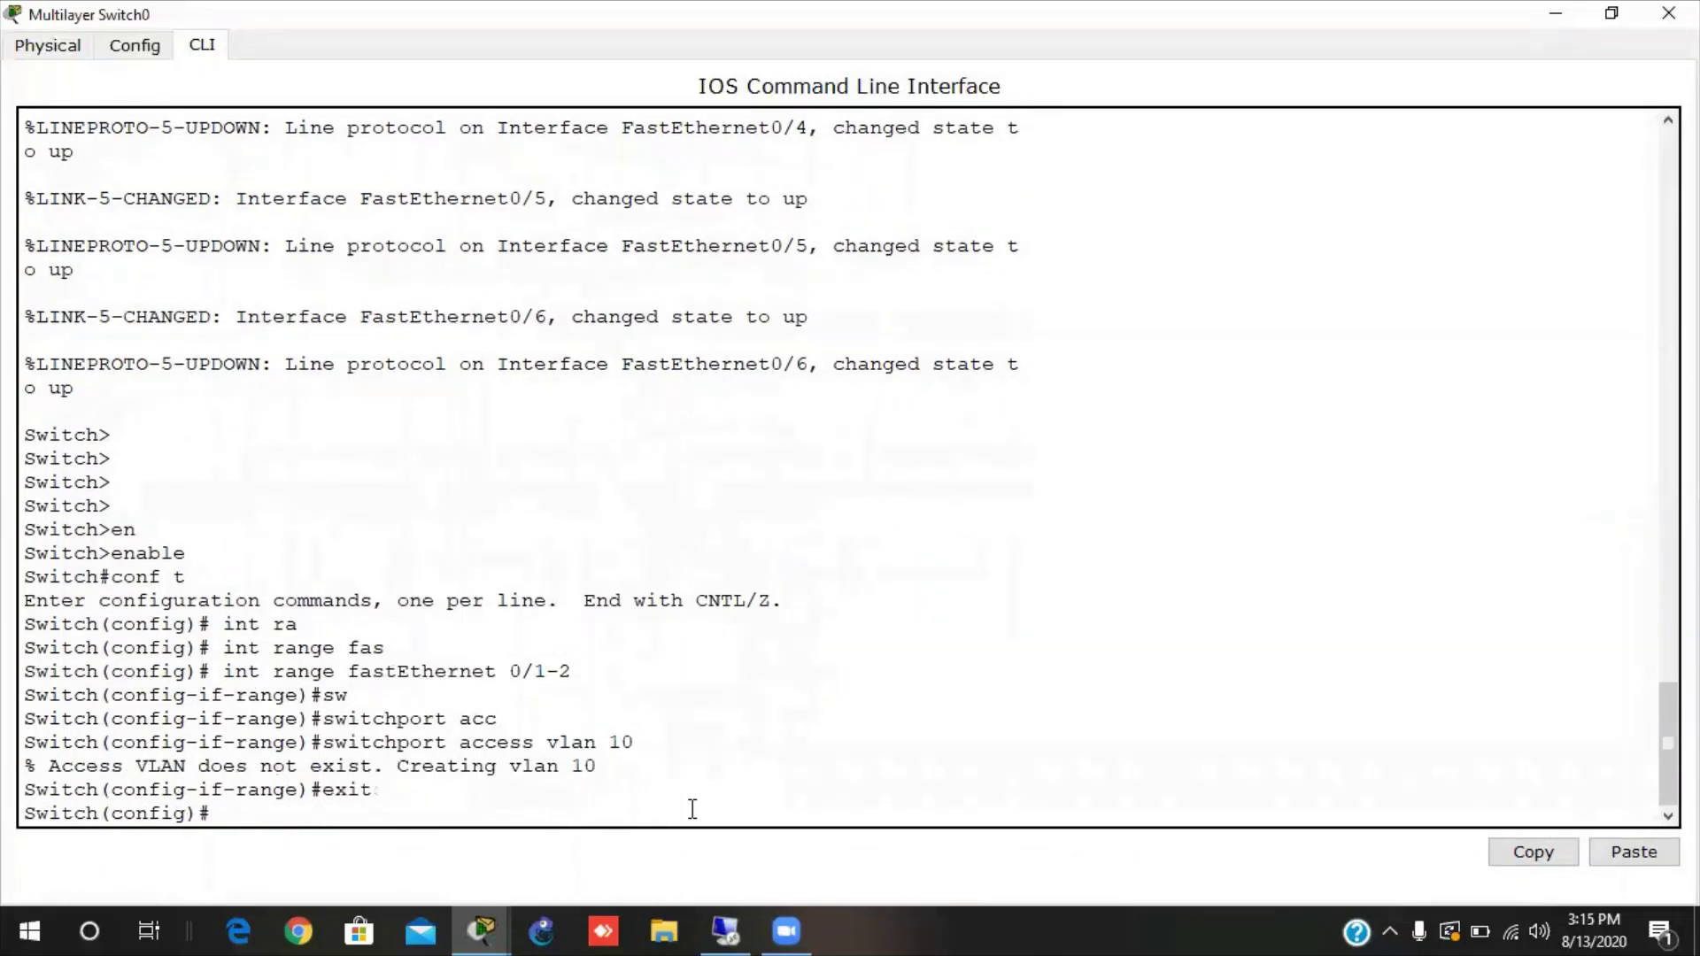
Assign the interface range fastEthernet 0/3-4 to access VLAN 20, and exit the range configuration.
{"action": "type", "text": "int ran"}
{"action": "key", "text": "Tab"}
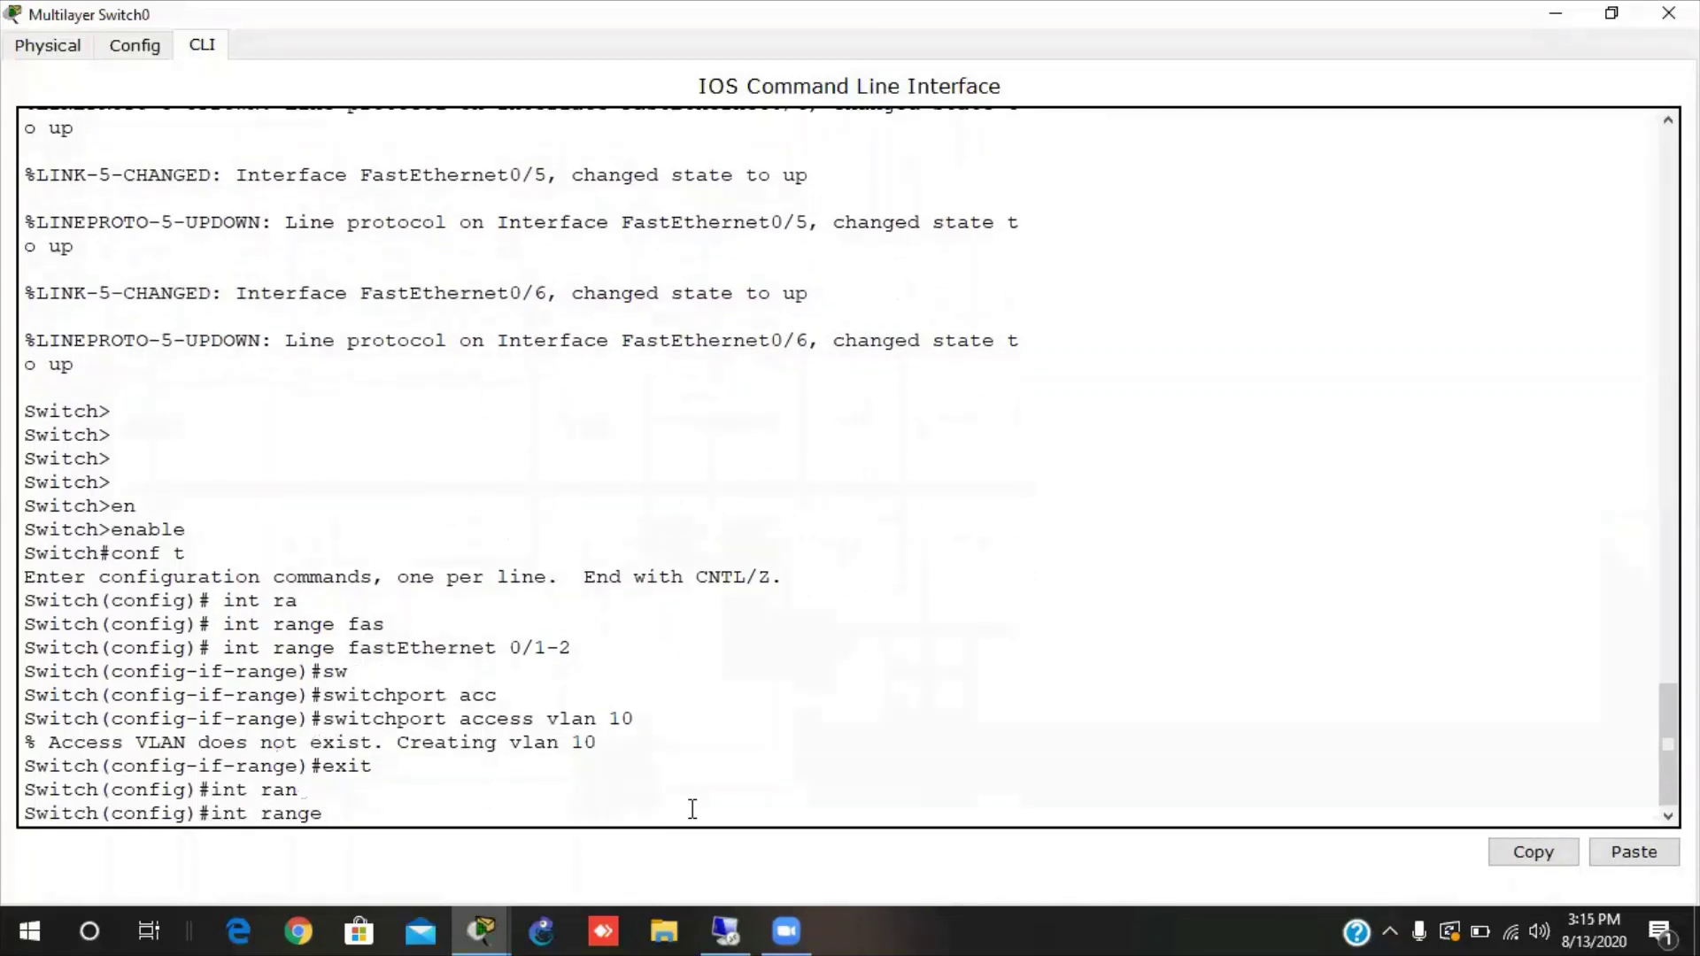
{"action": "type", "text": "fas"}
{"action": "key", "text": "Tab"}
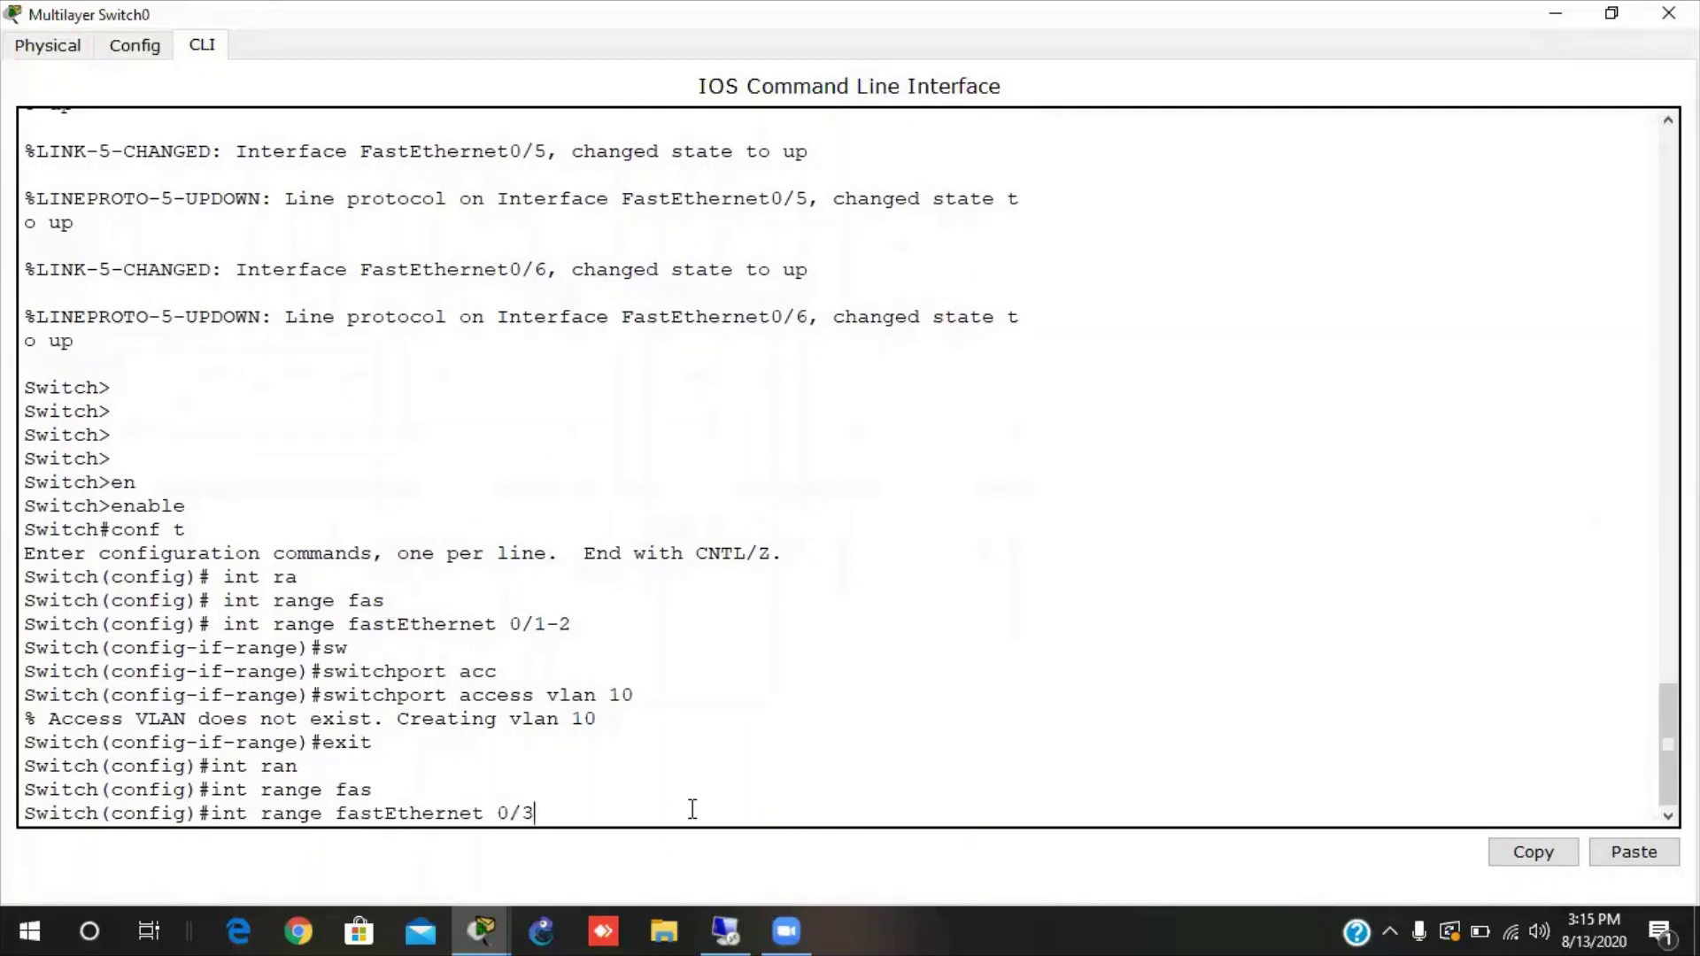
{"action": "type", "text": "0/3-4"}
{"action": "key", "text": "Return"}
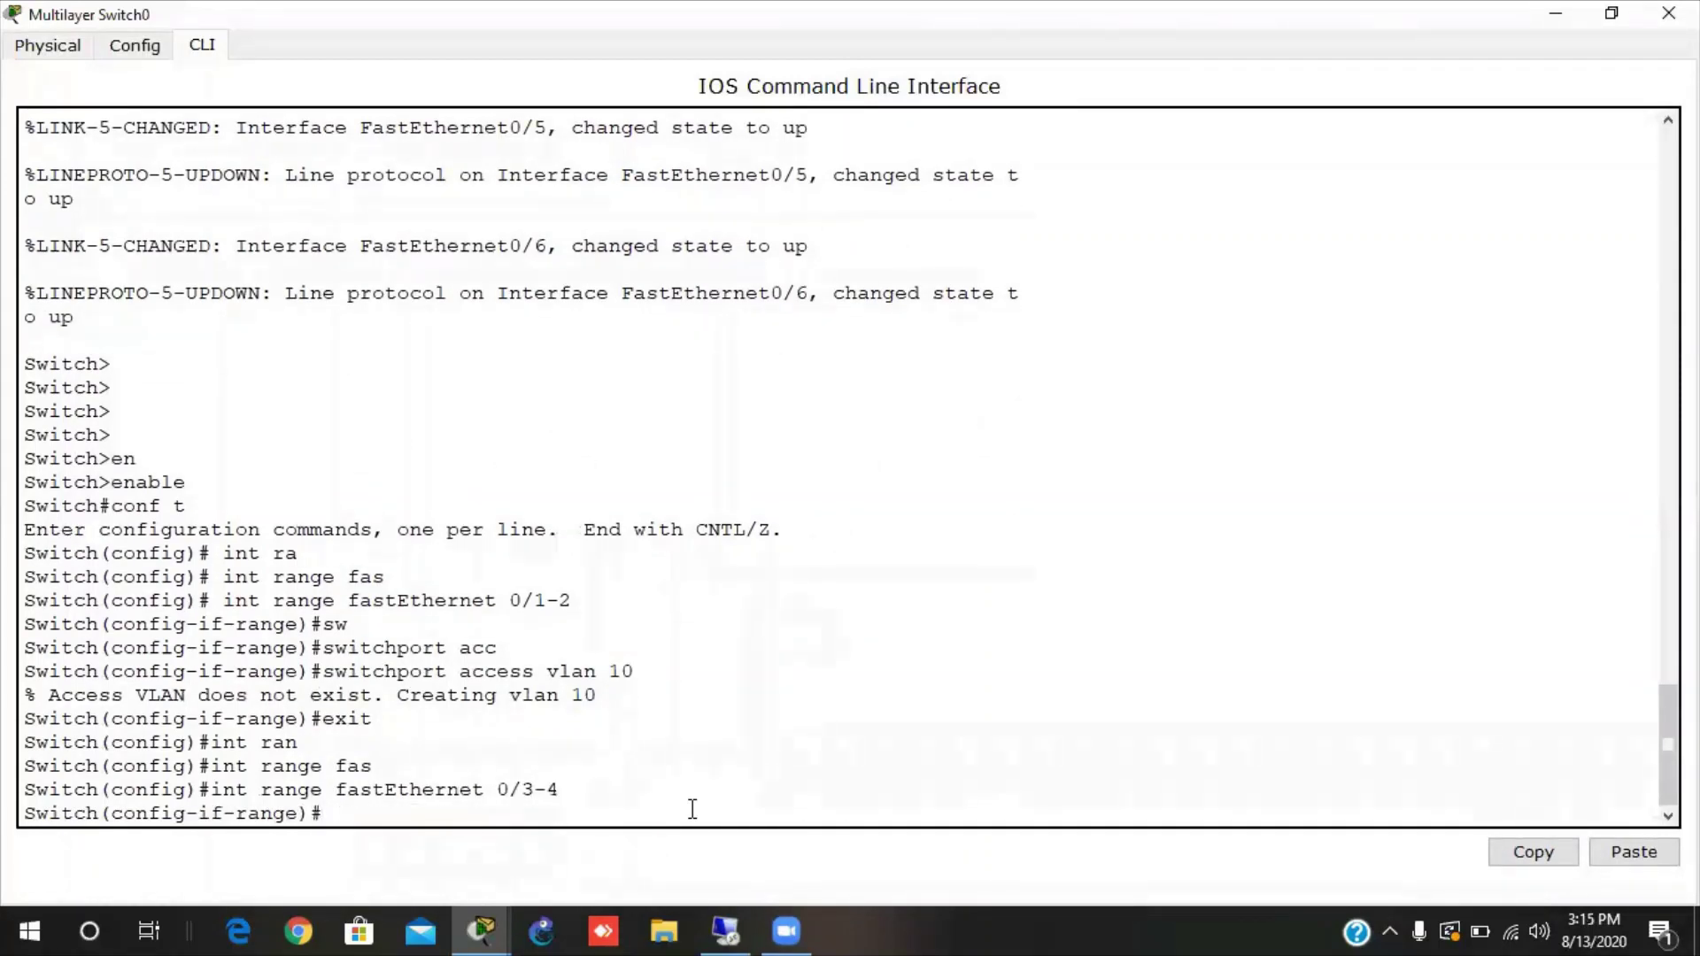
{"action": "type", "text": "sw"}
{"action": "key", "text": "Tab"}
{"action": "type", "text": "a"}
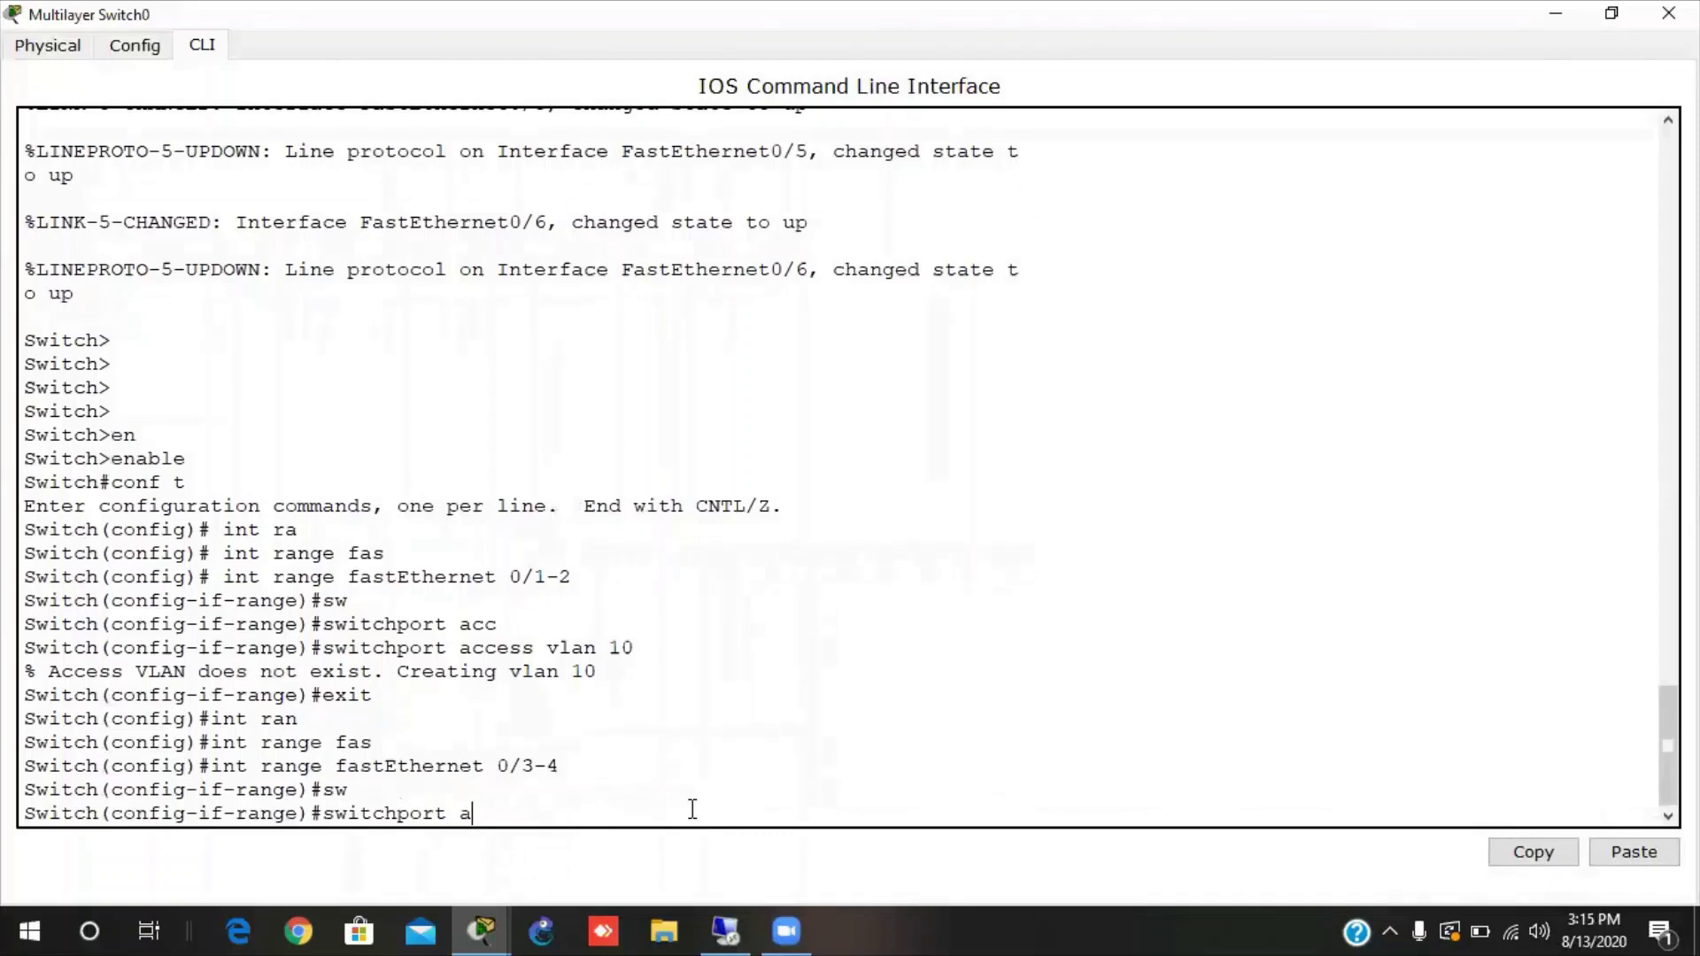
{"action": "key", "text": "BackSpace"}
{"action": "type", "text": "acc"}
{"action": "key", "text": "Tab"}
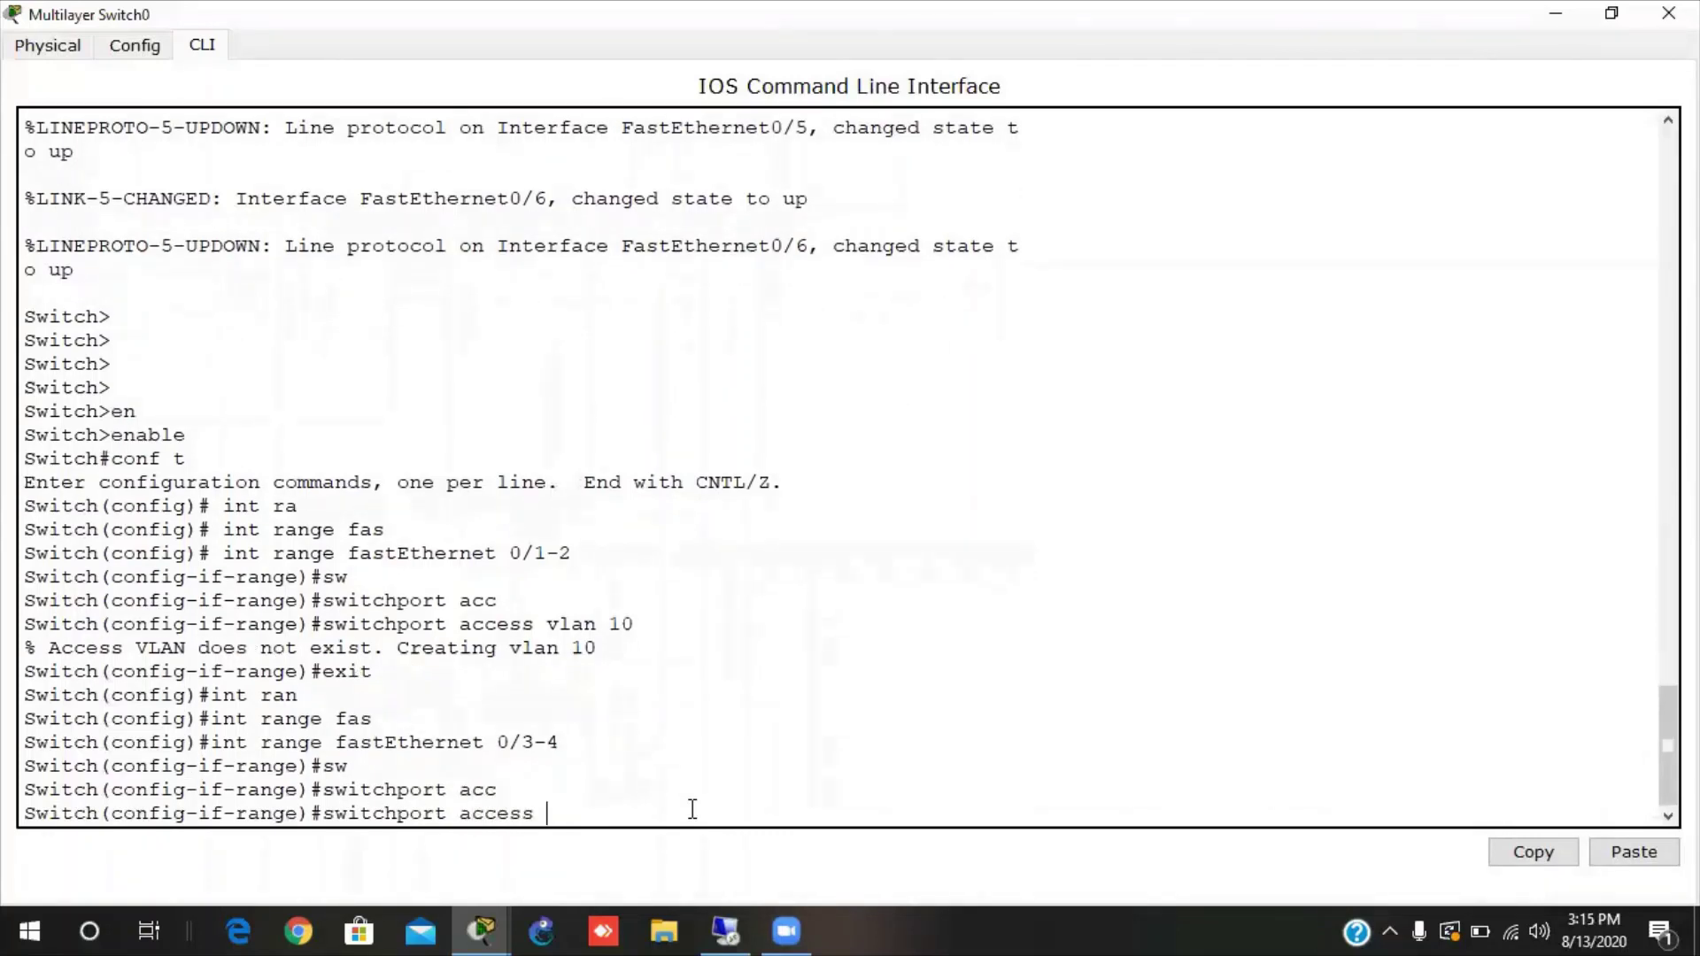
{"action": "type", "text": "vlan 20"}
{"action": "key", "text": "Return"}
{"action": "type", "text": "exot"}
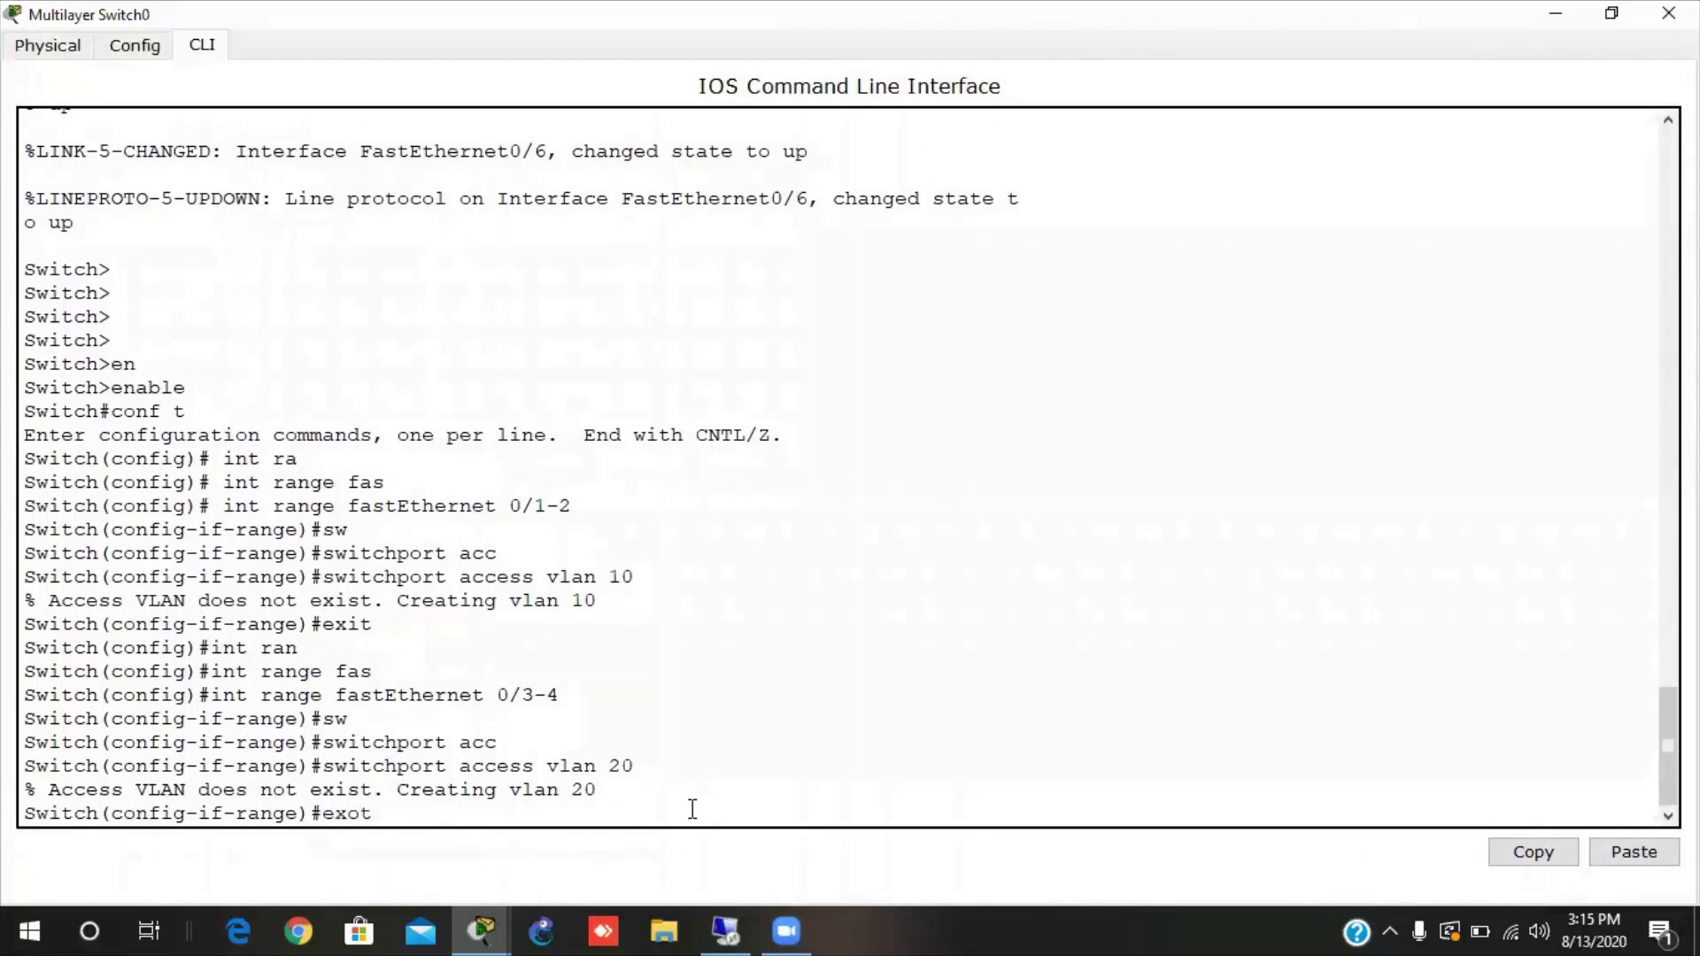
{"action": "key", "text": "BackSpace"}
{"action": "key", "text": "BackSpace"}
{"action": "type", "text": "it"}
{"action": "key", "text": "Return"}
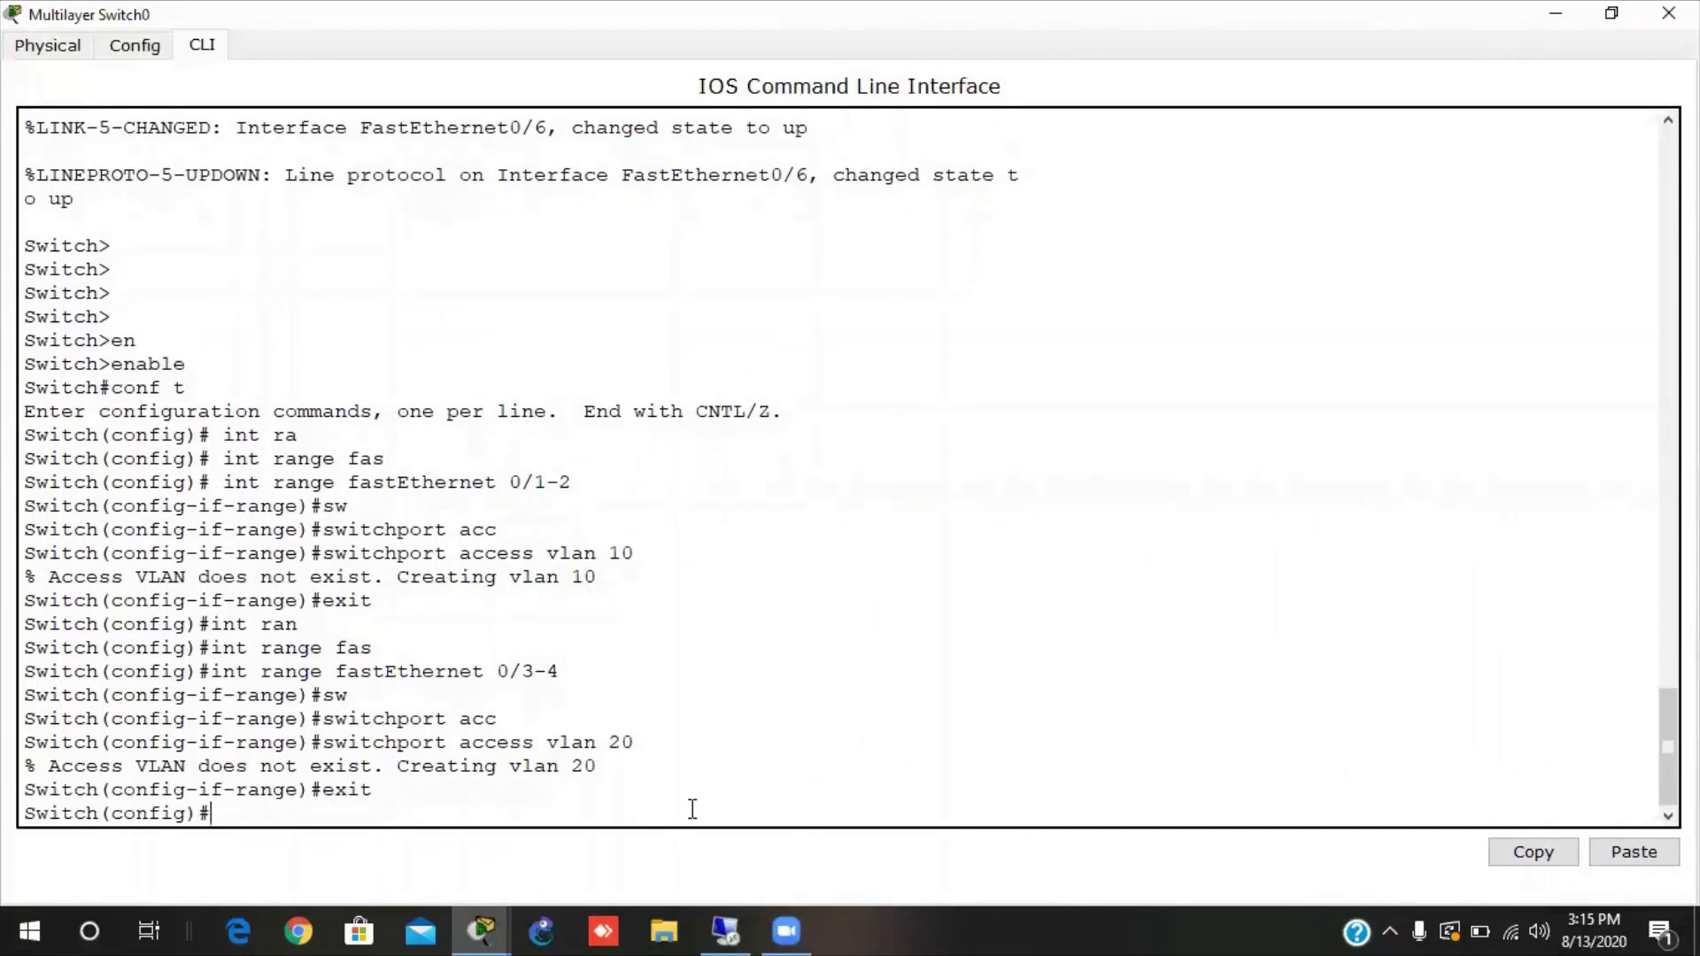
Assign the interface range fastEthernet 0/5-6 to access VLAN 30, and exit the range configuration.
{"action": "type", "text": "int range fas"}
{"action": "key", "text": "Tab"}
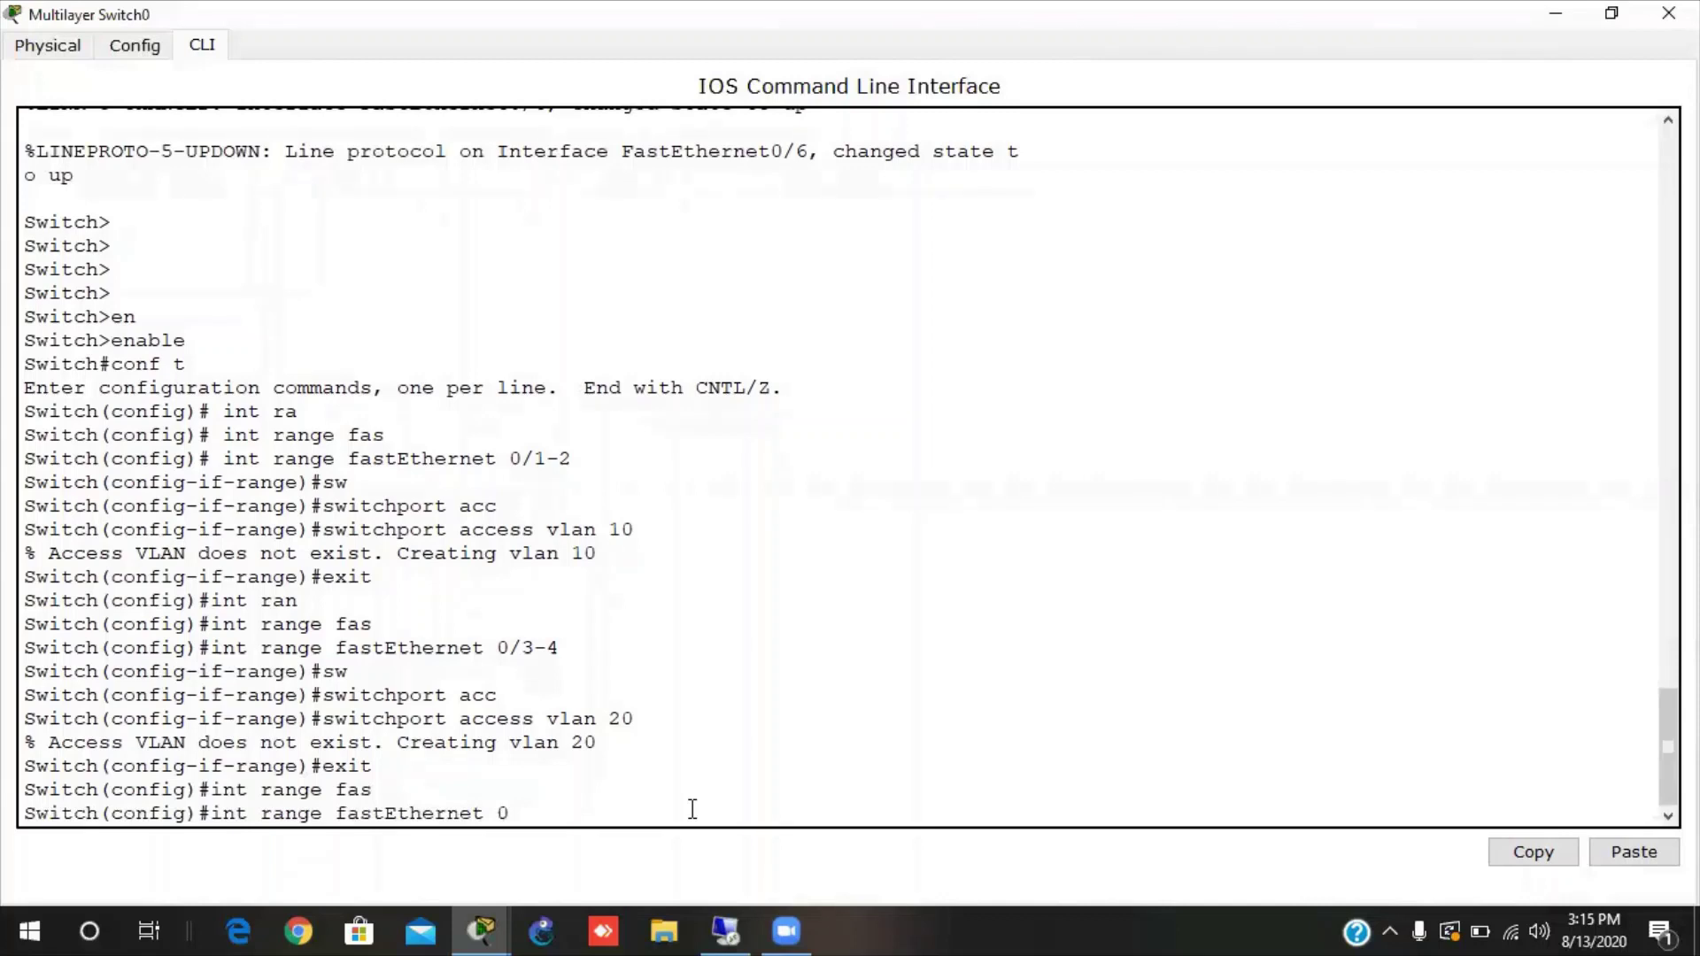
{"action": "type", "text": "0/5-6"}
{"action": "key", "text": "Return"}
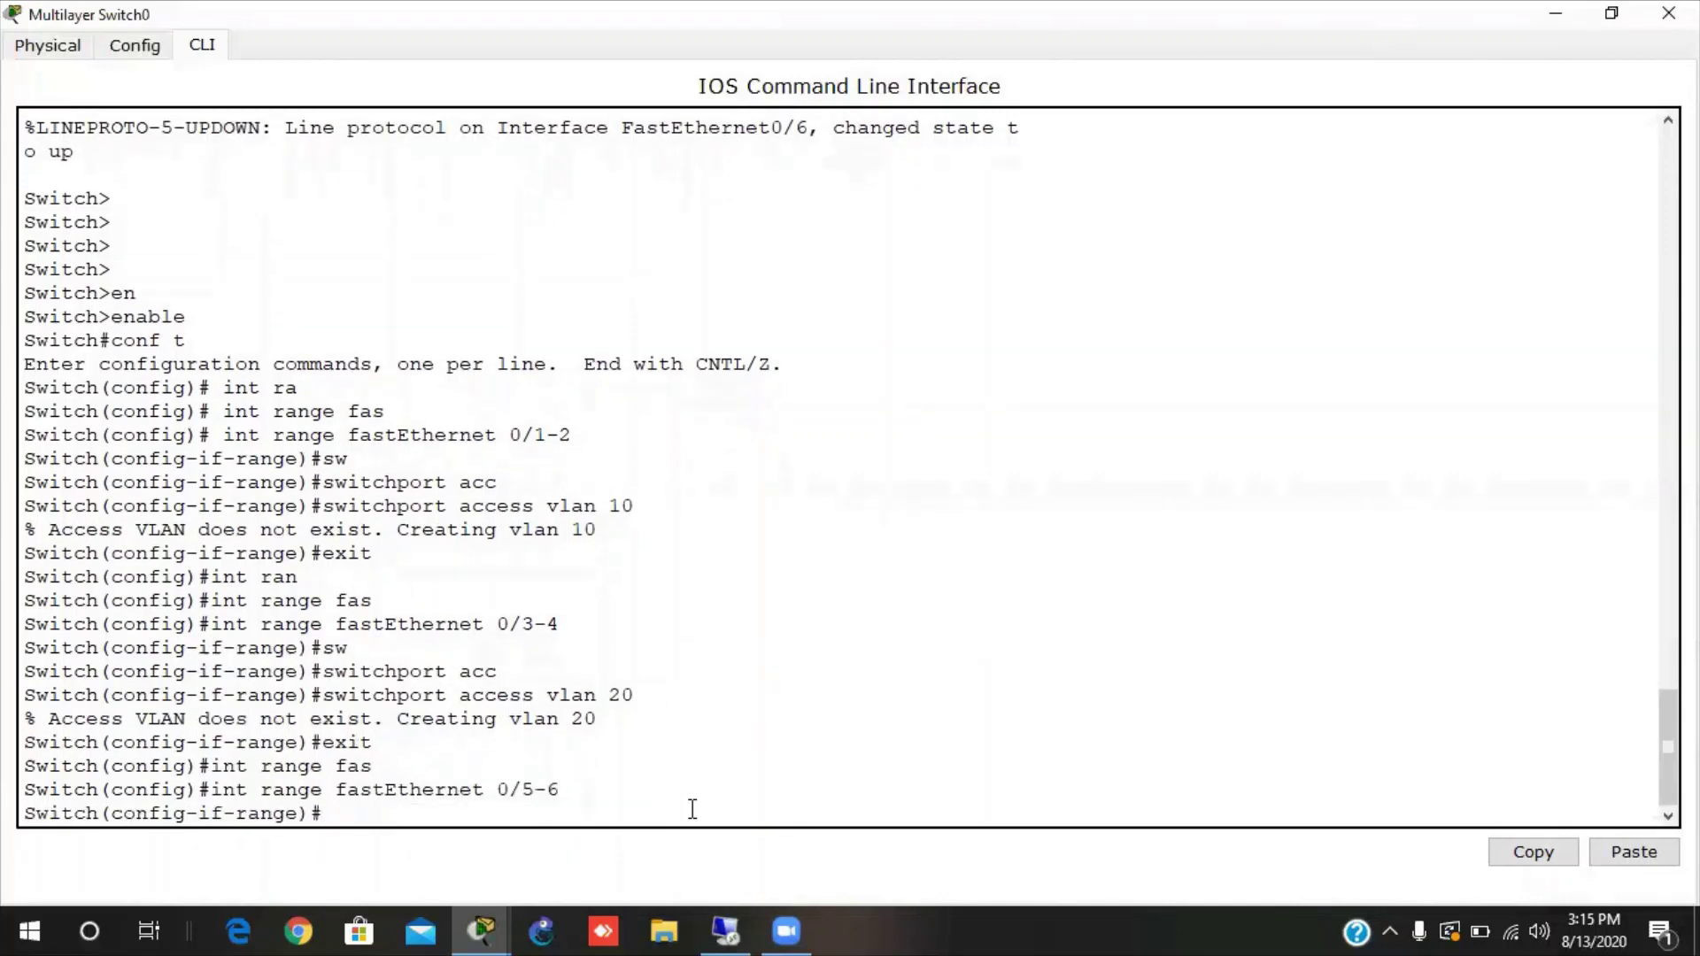
{"action": "type", "text": "sw"}
{"action": "key", "text": "Tab"}
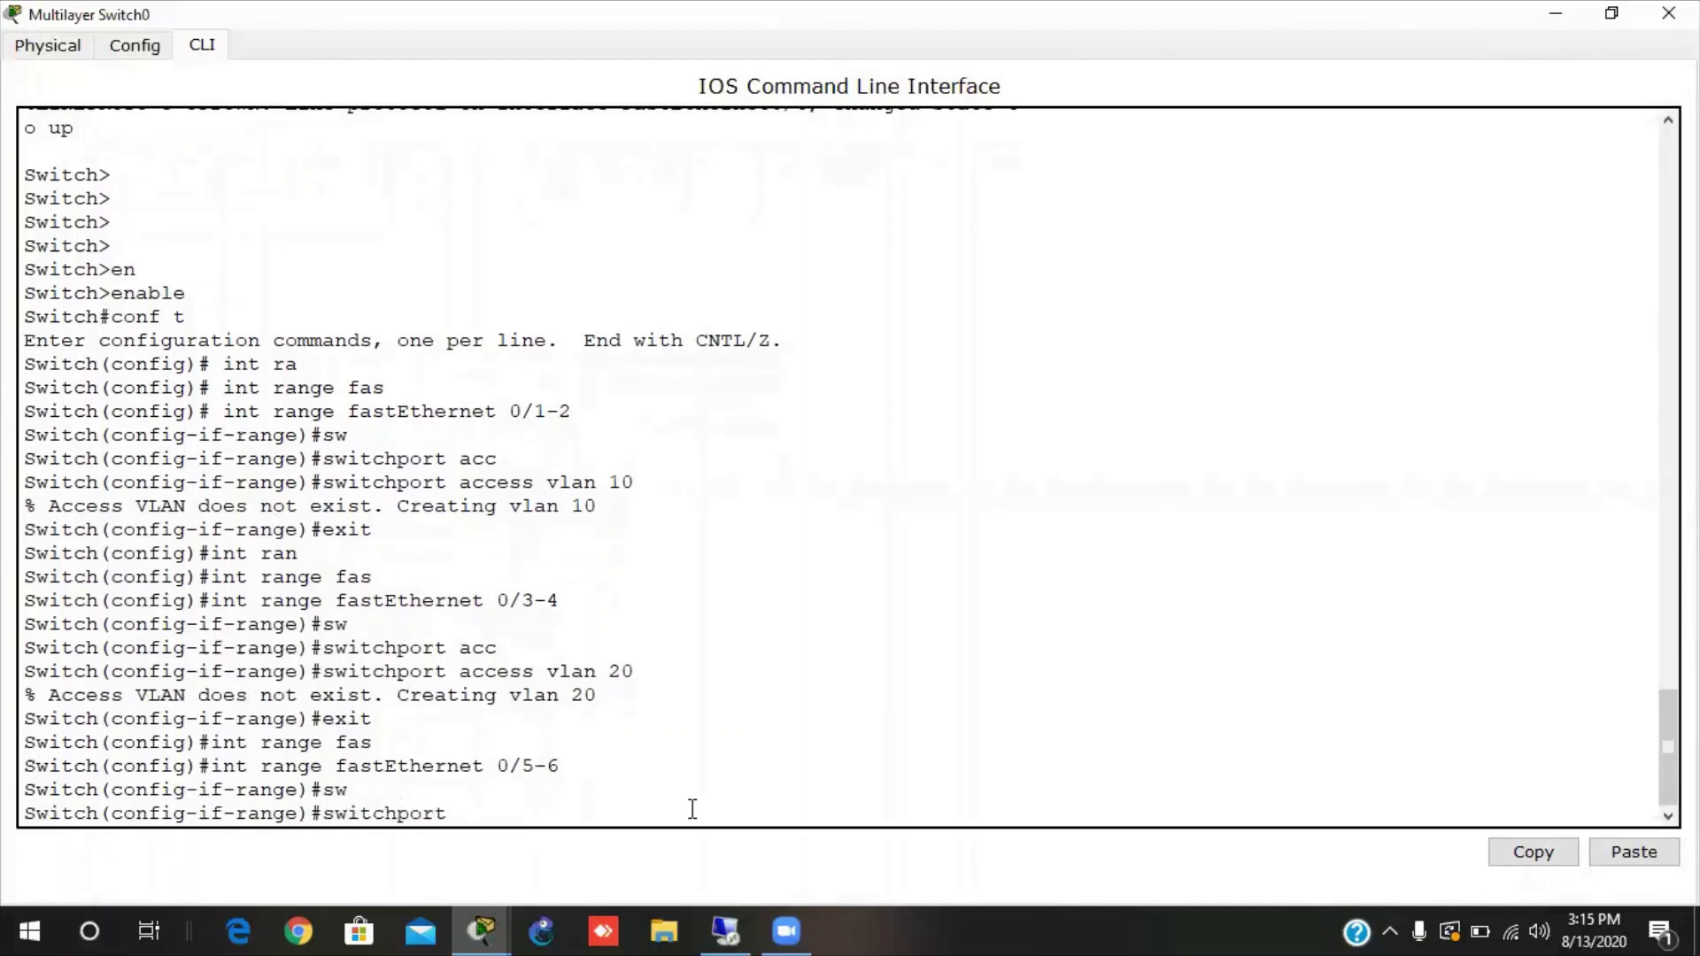
{"action": "type", "text": "access"}
{"action": "type", "text": "vlan 30"}
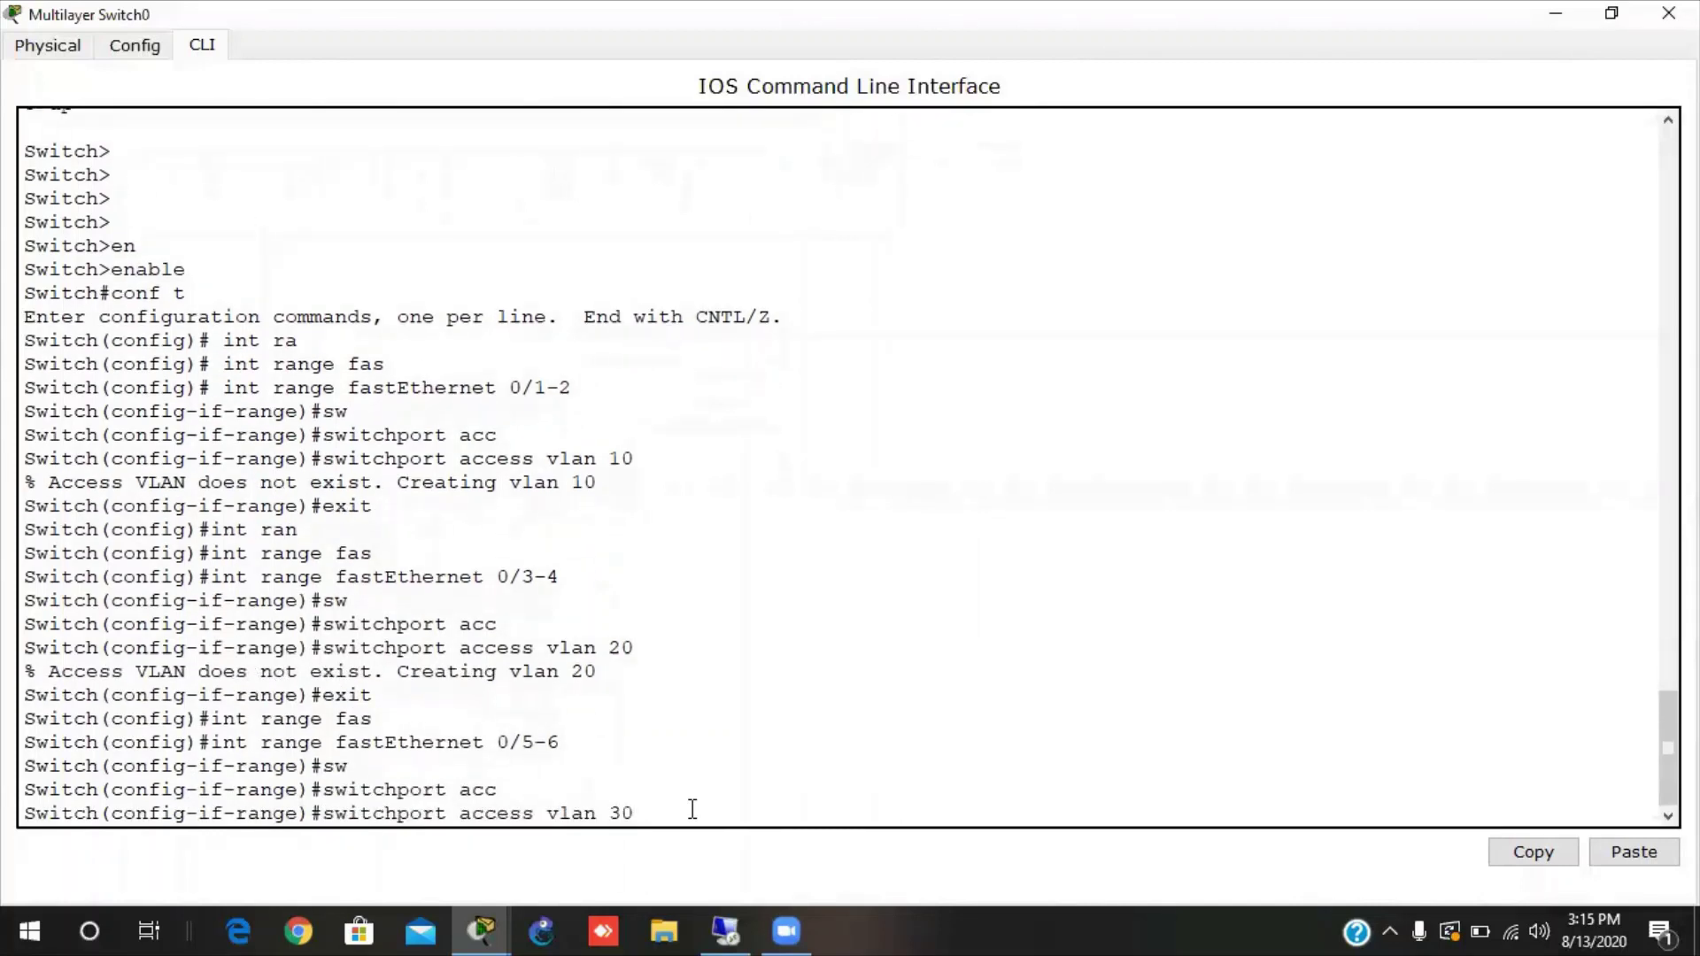
{"action": "key", "text": "Return"}
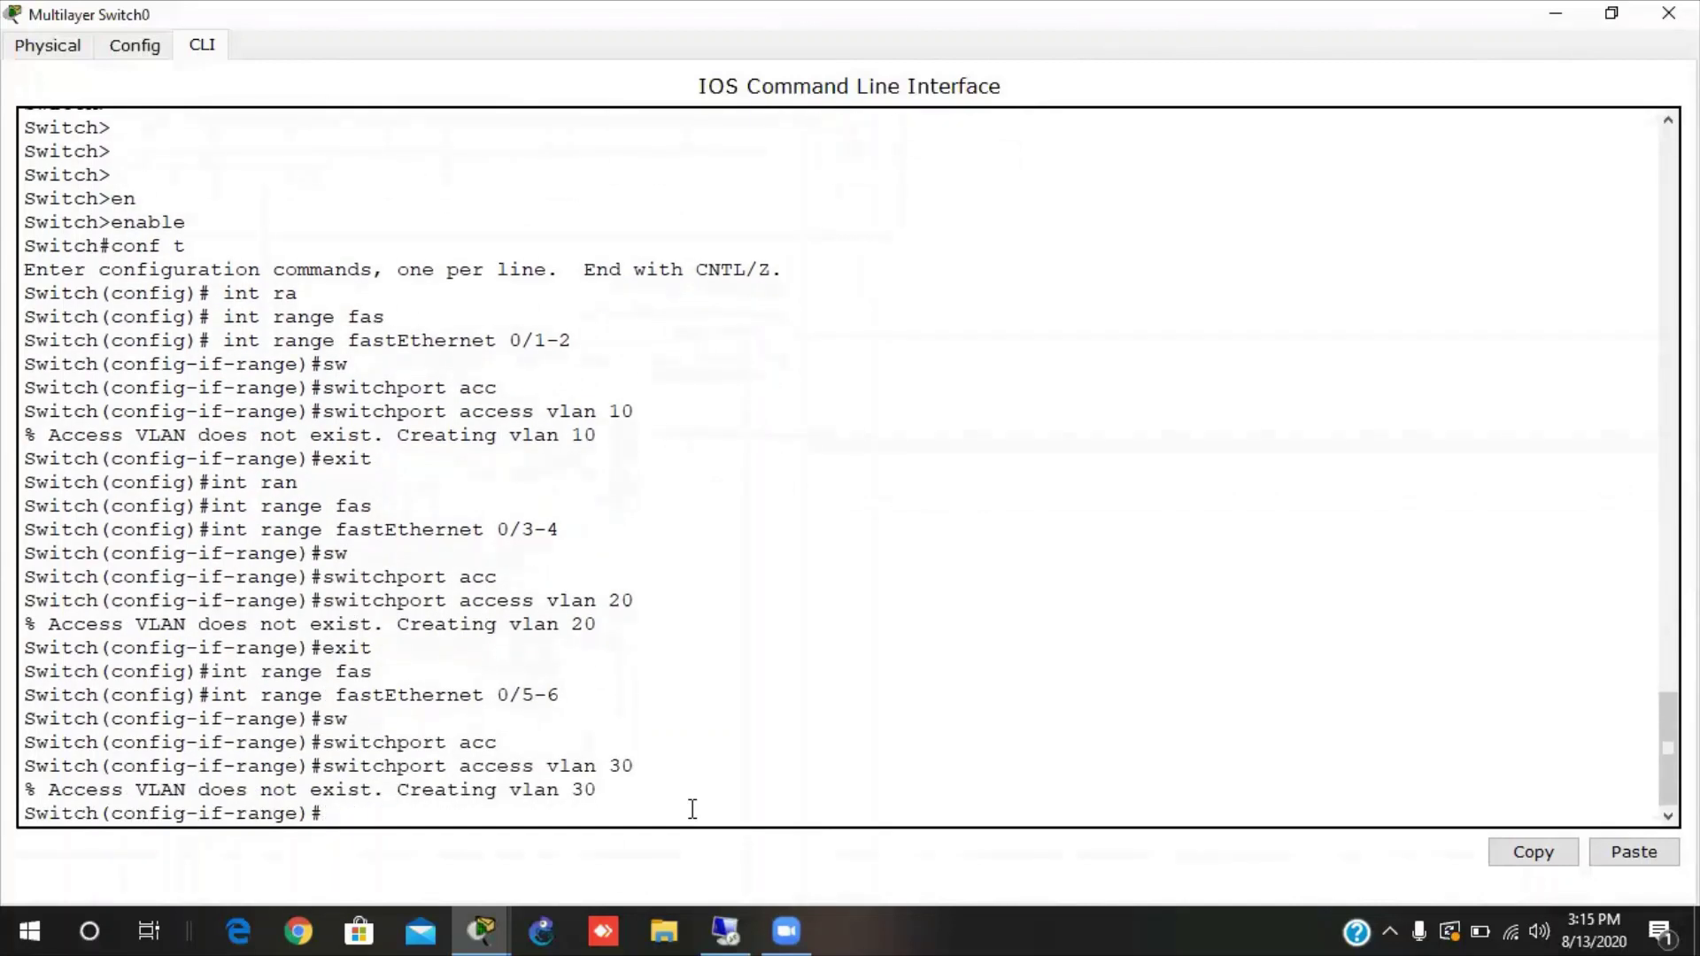
{"action": "type", "text": "ex"}
{"action": "key", "text": "Tab"}
{"action": "key", "text": "Return"}
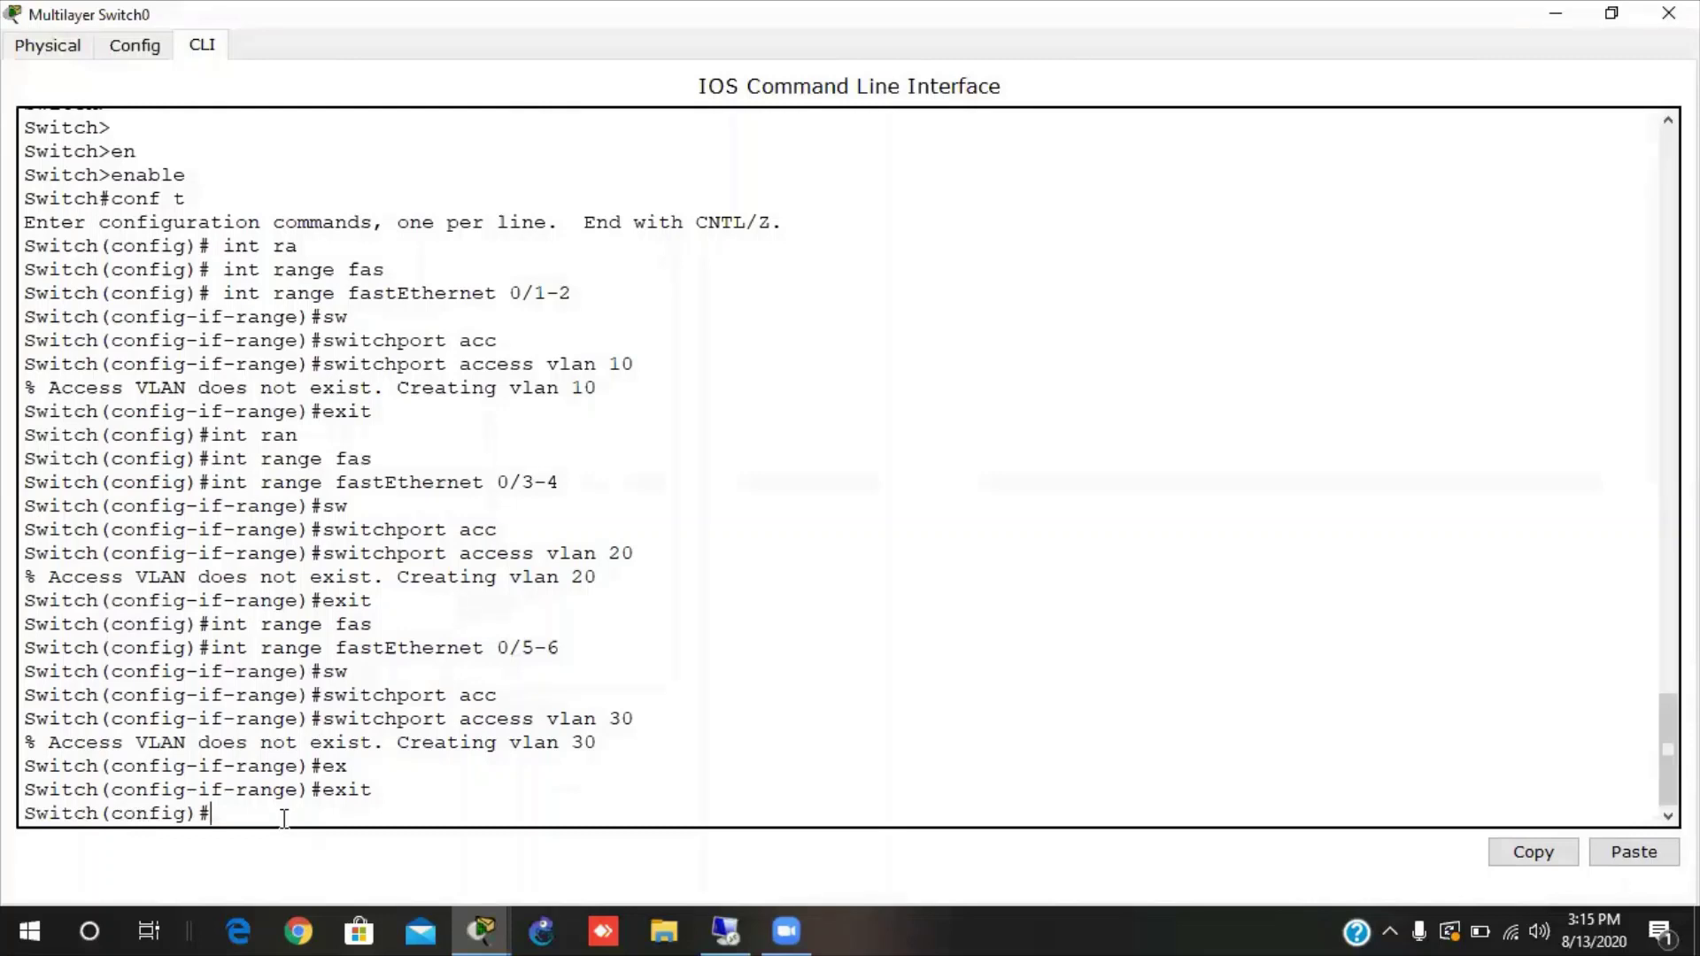
Configure interface VLAN 10 with IP address 192.168.10.1 and mask 255.255.255.0, enable it with no shutdown, and exit the interface.
{"action": "type", "text": "int vlan 10"}
{"action": "key", "text": "Return"}
{"action": "type", "text": "ip add"}
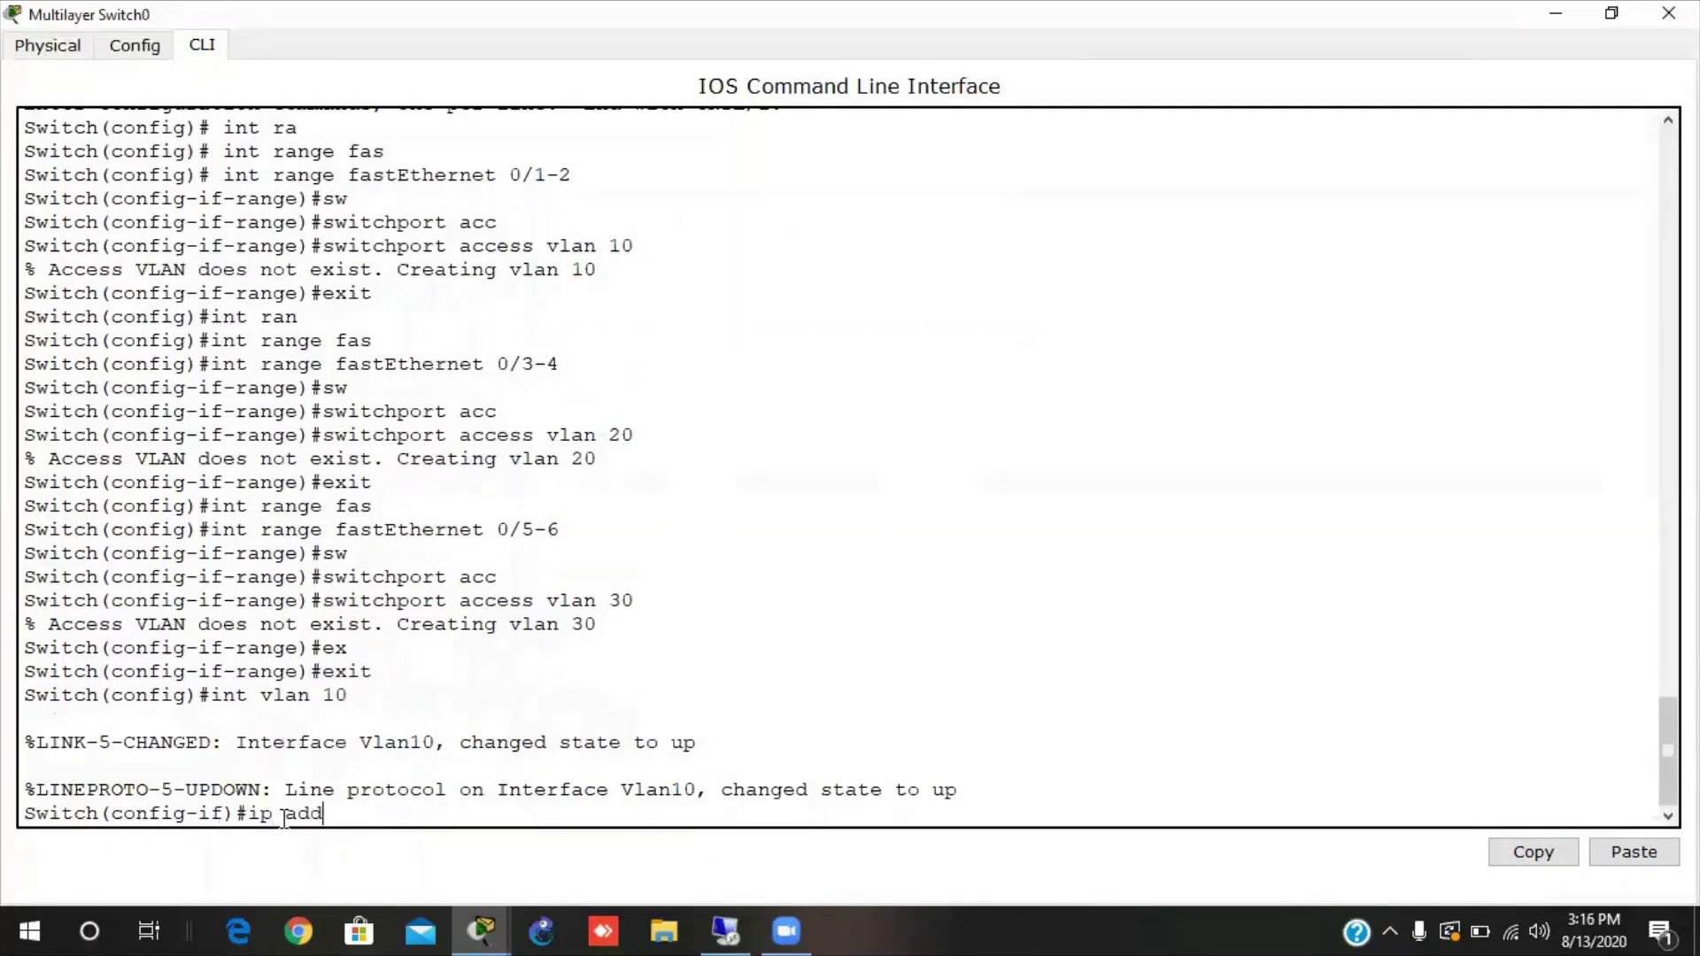
{"action": "key", "text": "Tab"}
{"action": "type", "text": "19"}
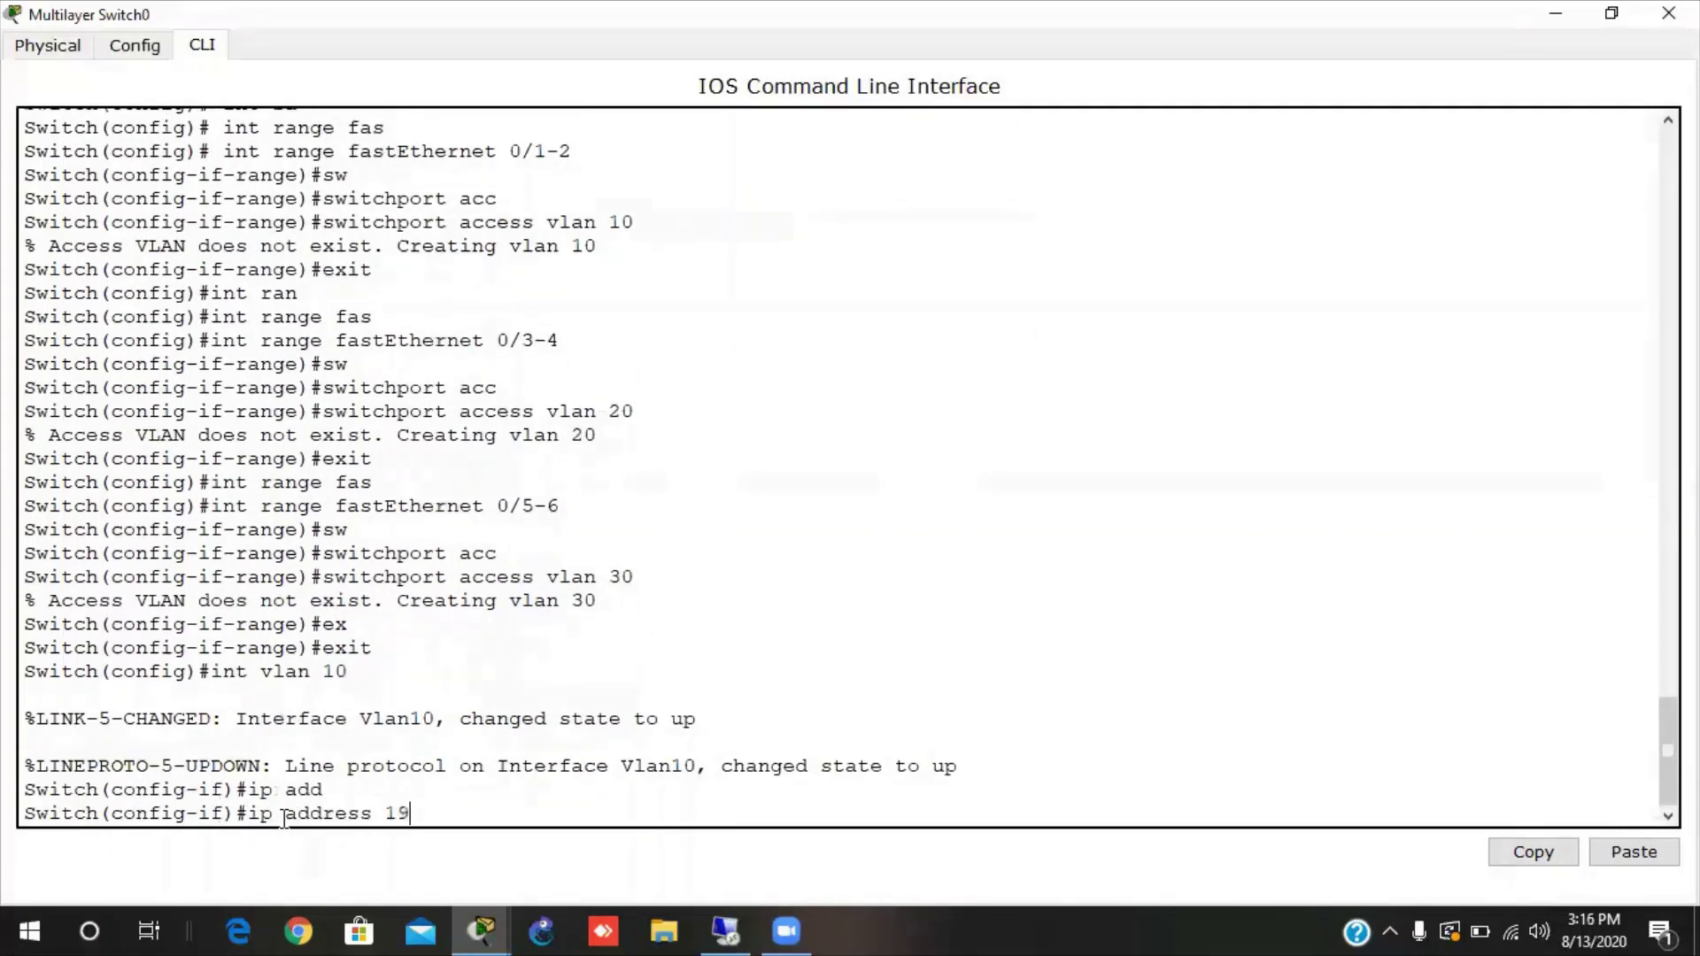
{"action": "type", "text": "2.168.10.1 255.255.255.0"}
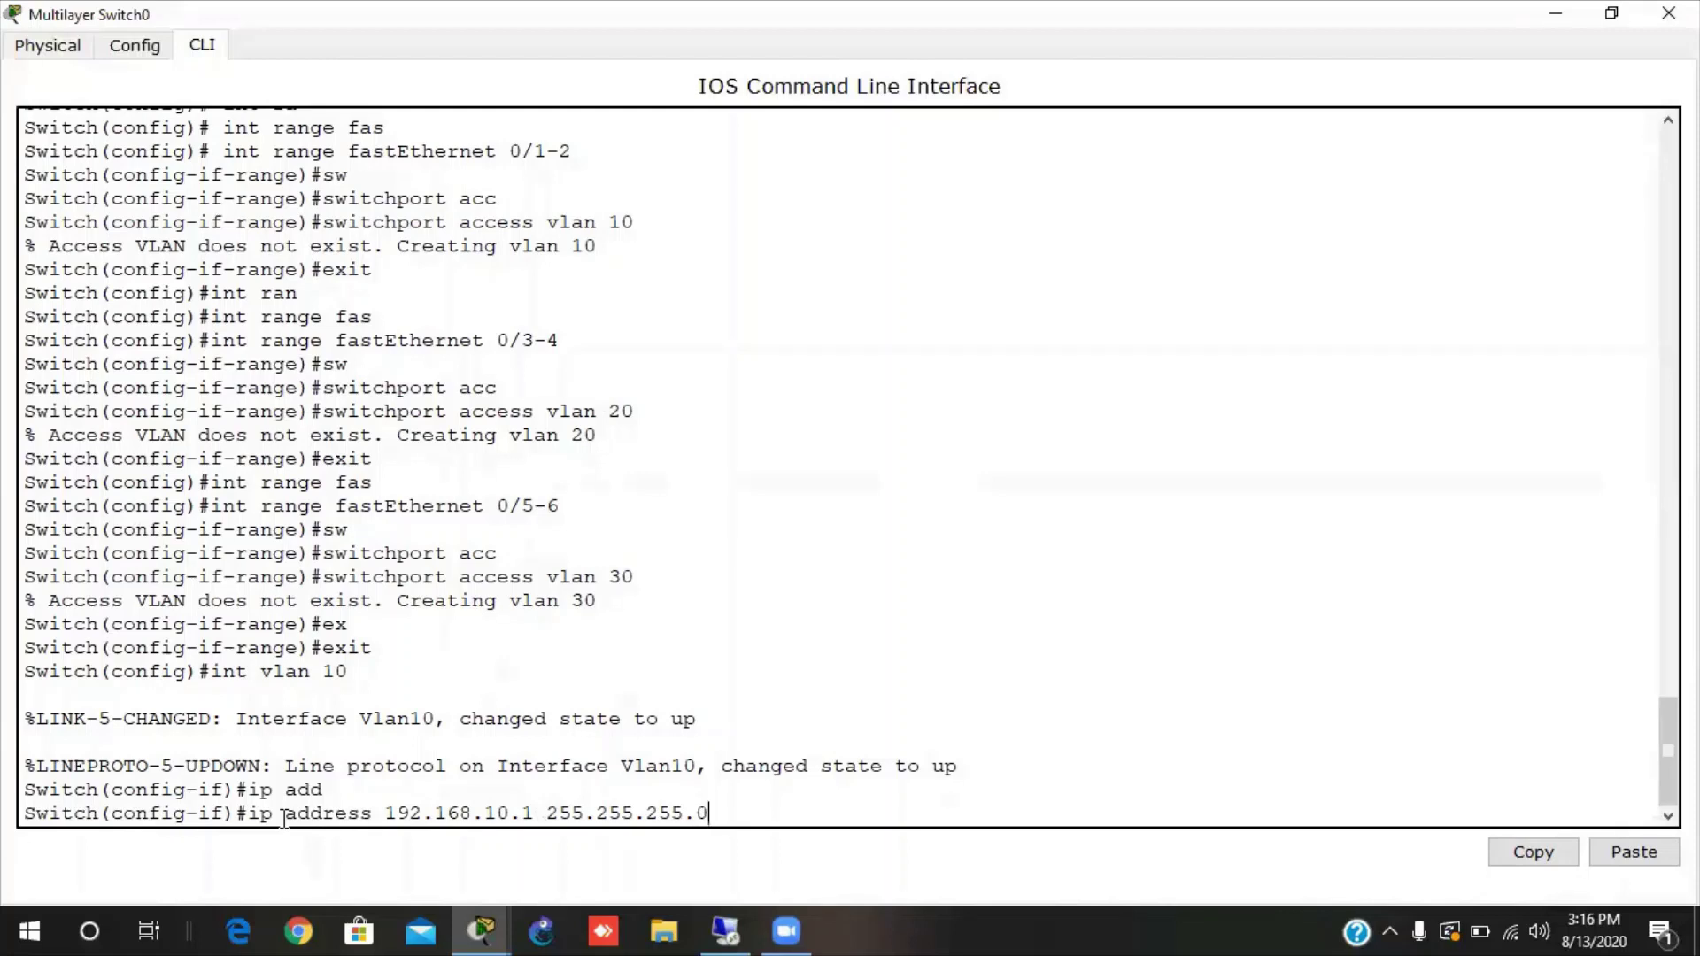
{"action": "key", "text": "Return"}
{"action": "type", "text": "no sh"}
{"action": "key", "text": "Tab"}
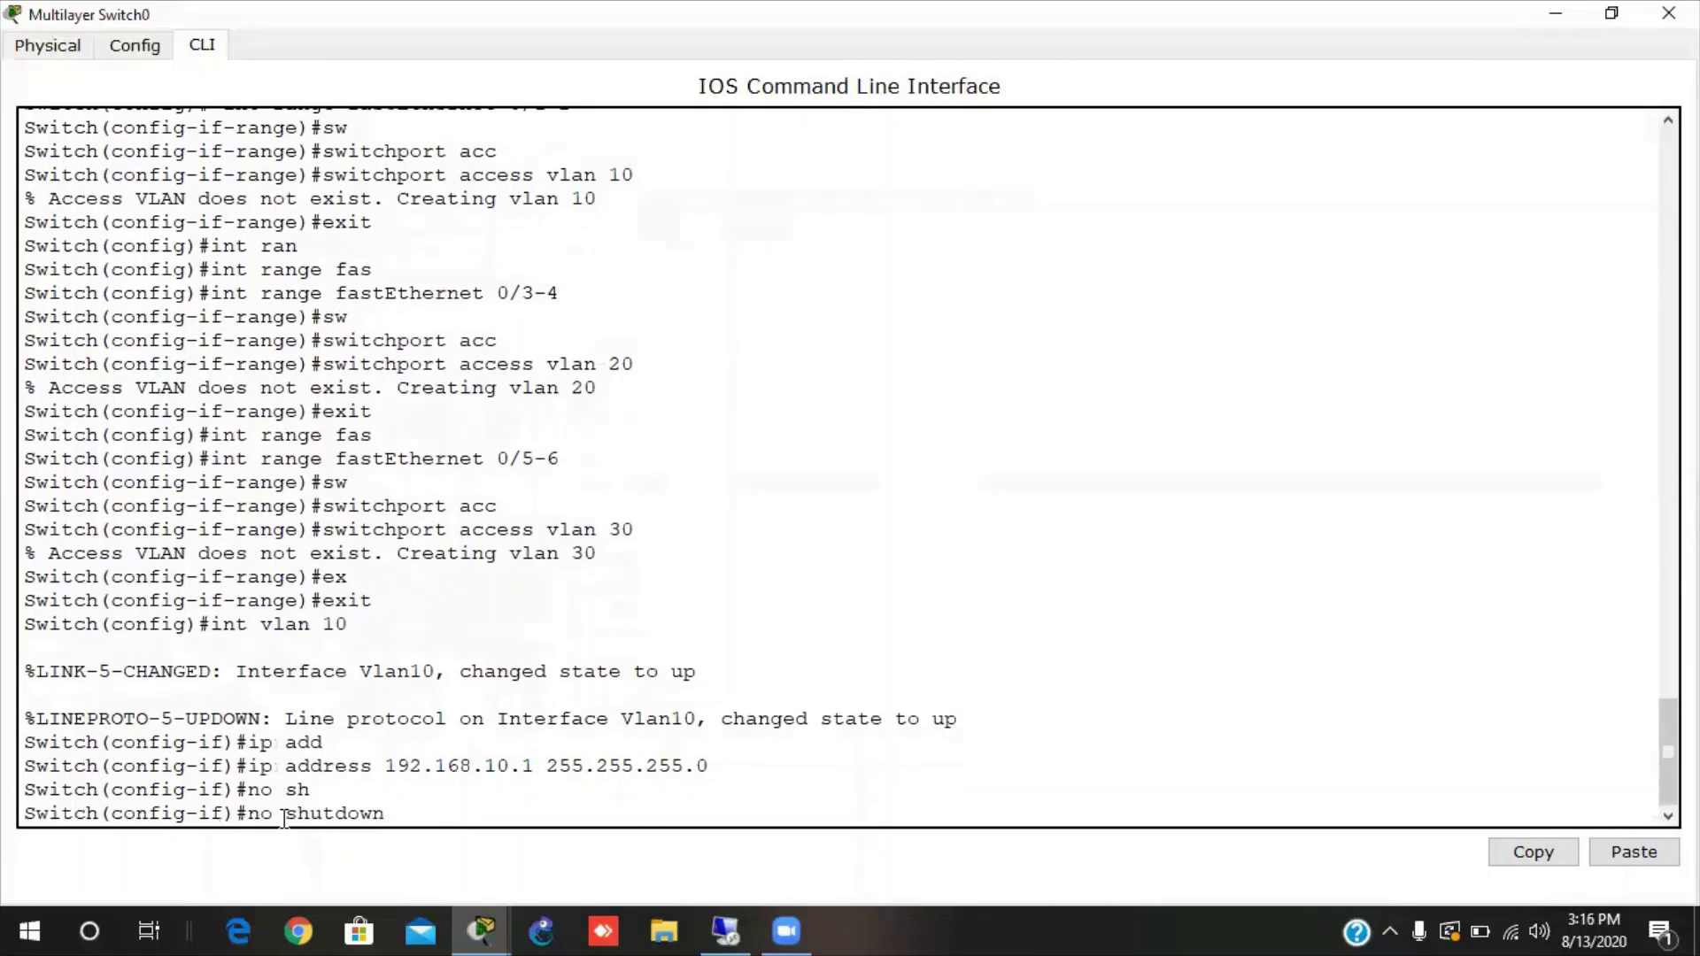
{"action": "key", "text": "Return"}
{"action": "type", "text": "exit"}
{"action": "key", "text": "Return"}
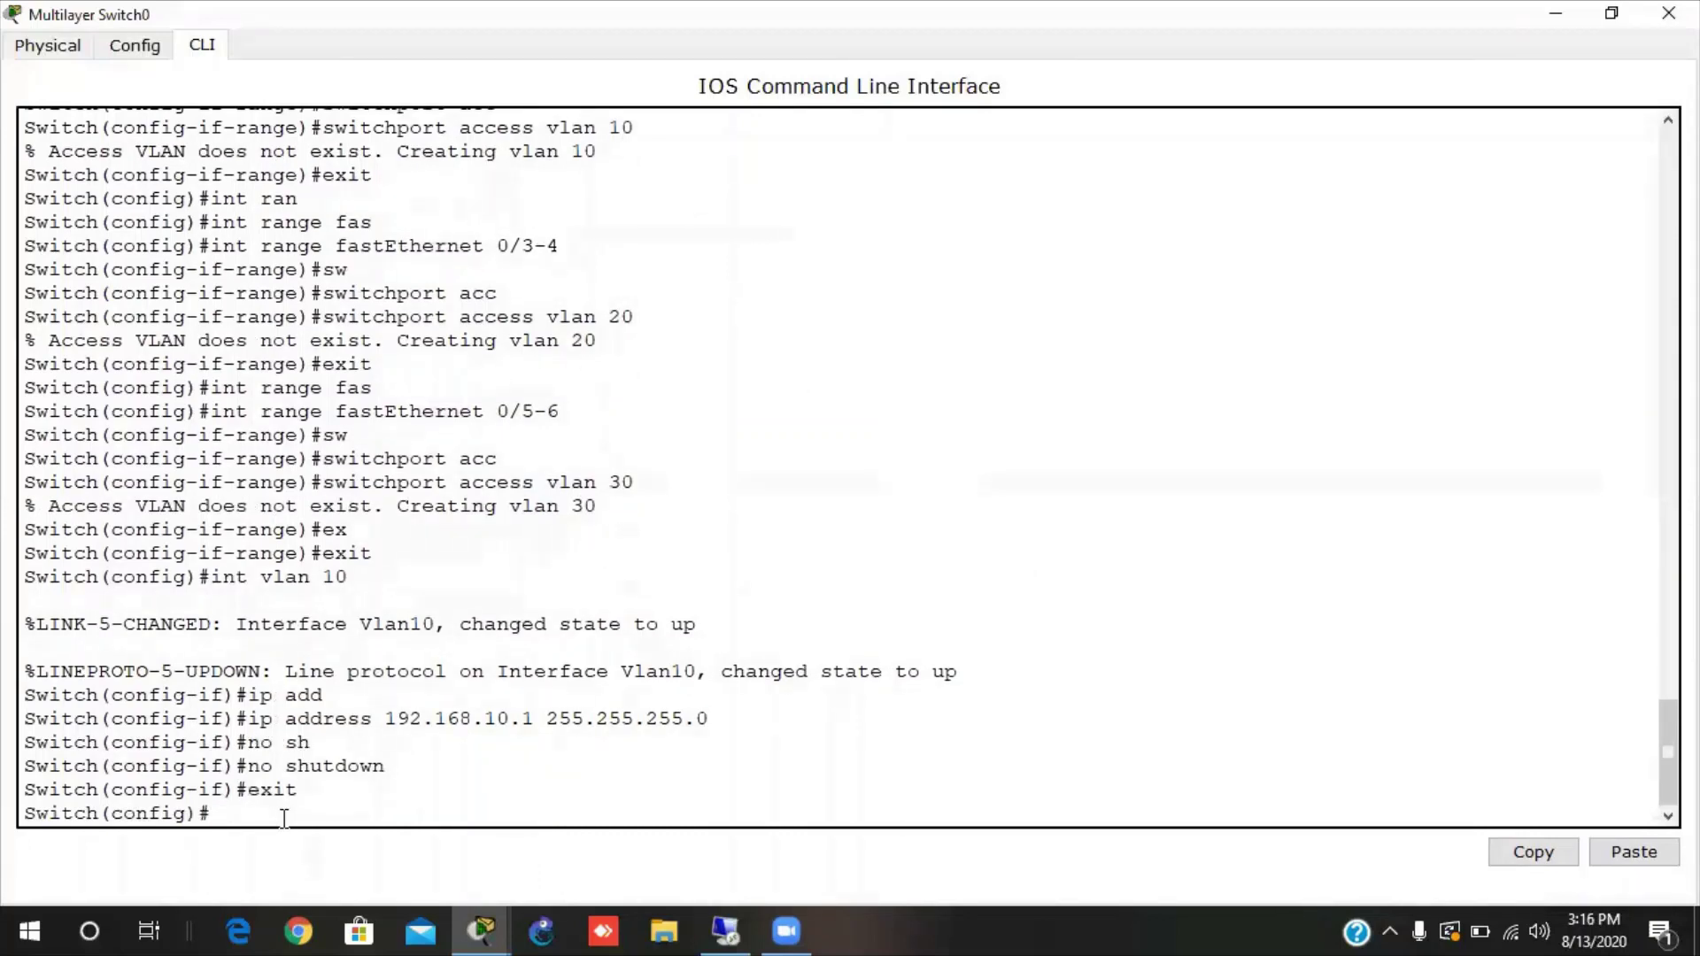
Configure interface VLAN 20 with IP address 192.168.20.1 and mask 255.255.255.0, enable it with no shutdown, and exit the interface.
{"action": "type", "text": "int vlan 29"}
{"action": "key", "text": "BackSpace"}
{"action": "type", "text": "0"}
{"action": "key", "text": "Return"}
{"action": "type", "text": "ip add"}
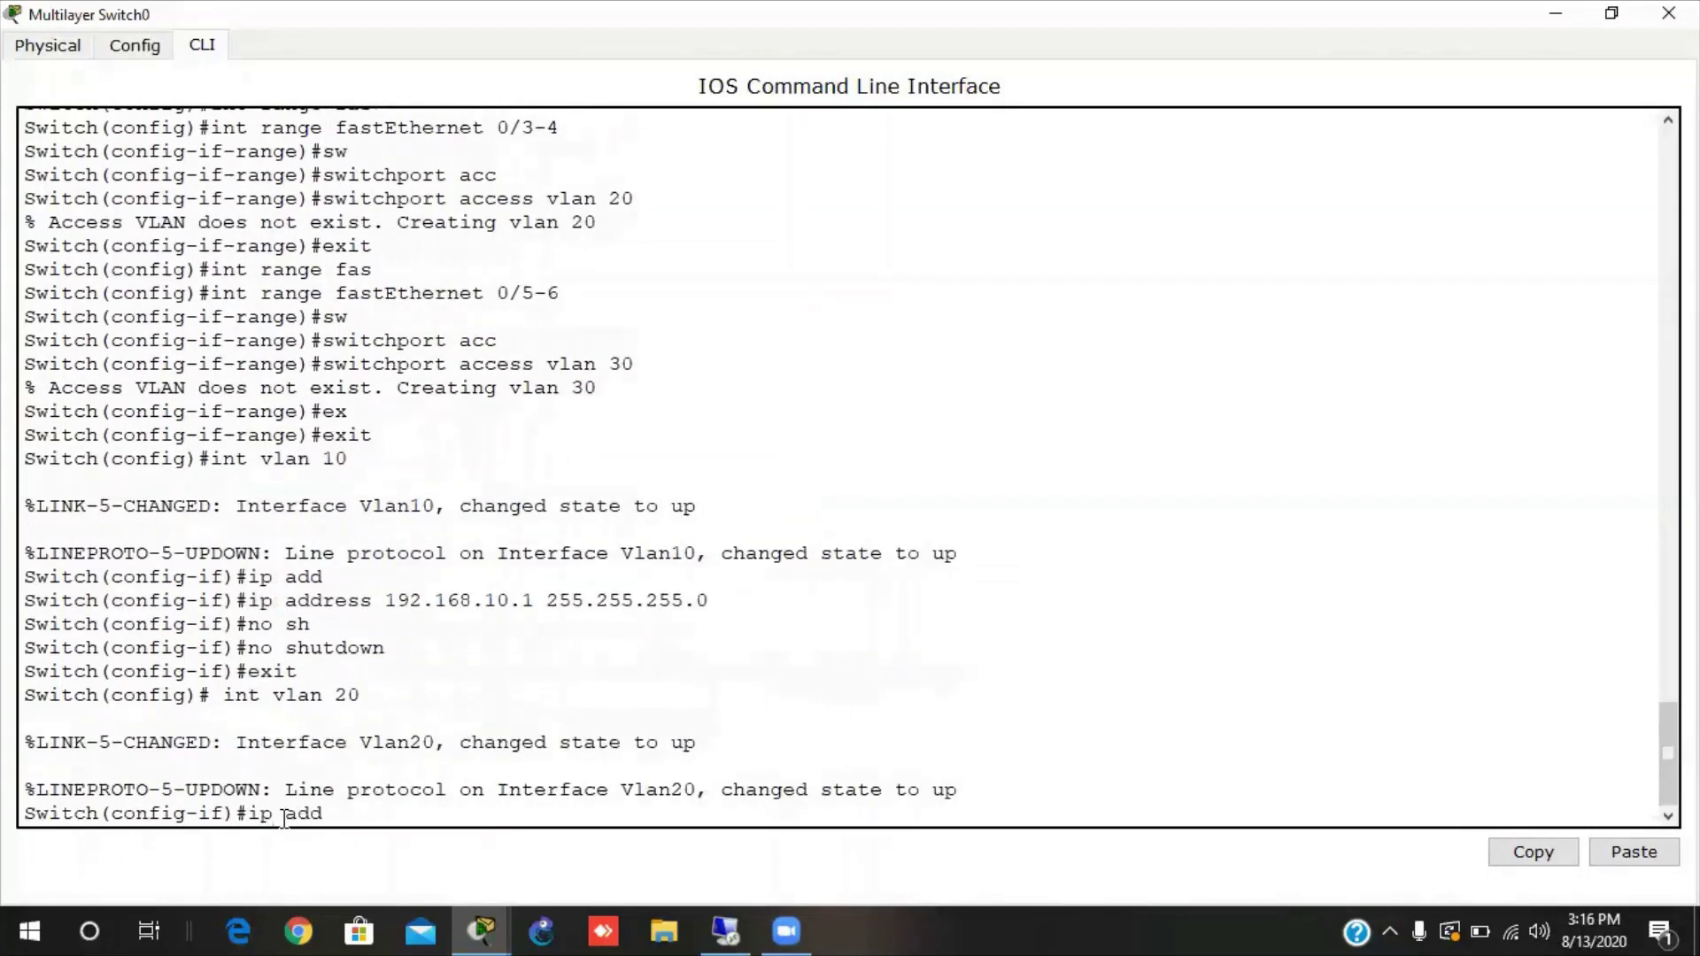
{"action": "key", "text": "Tab"}
{"action": "type", "text": "192.168.20"}
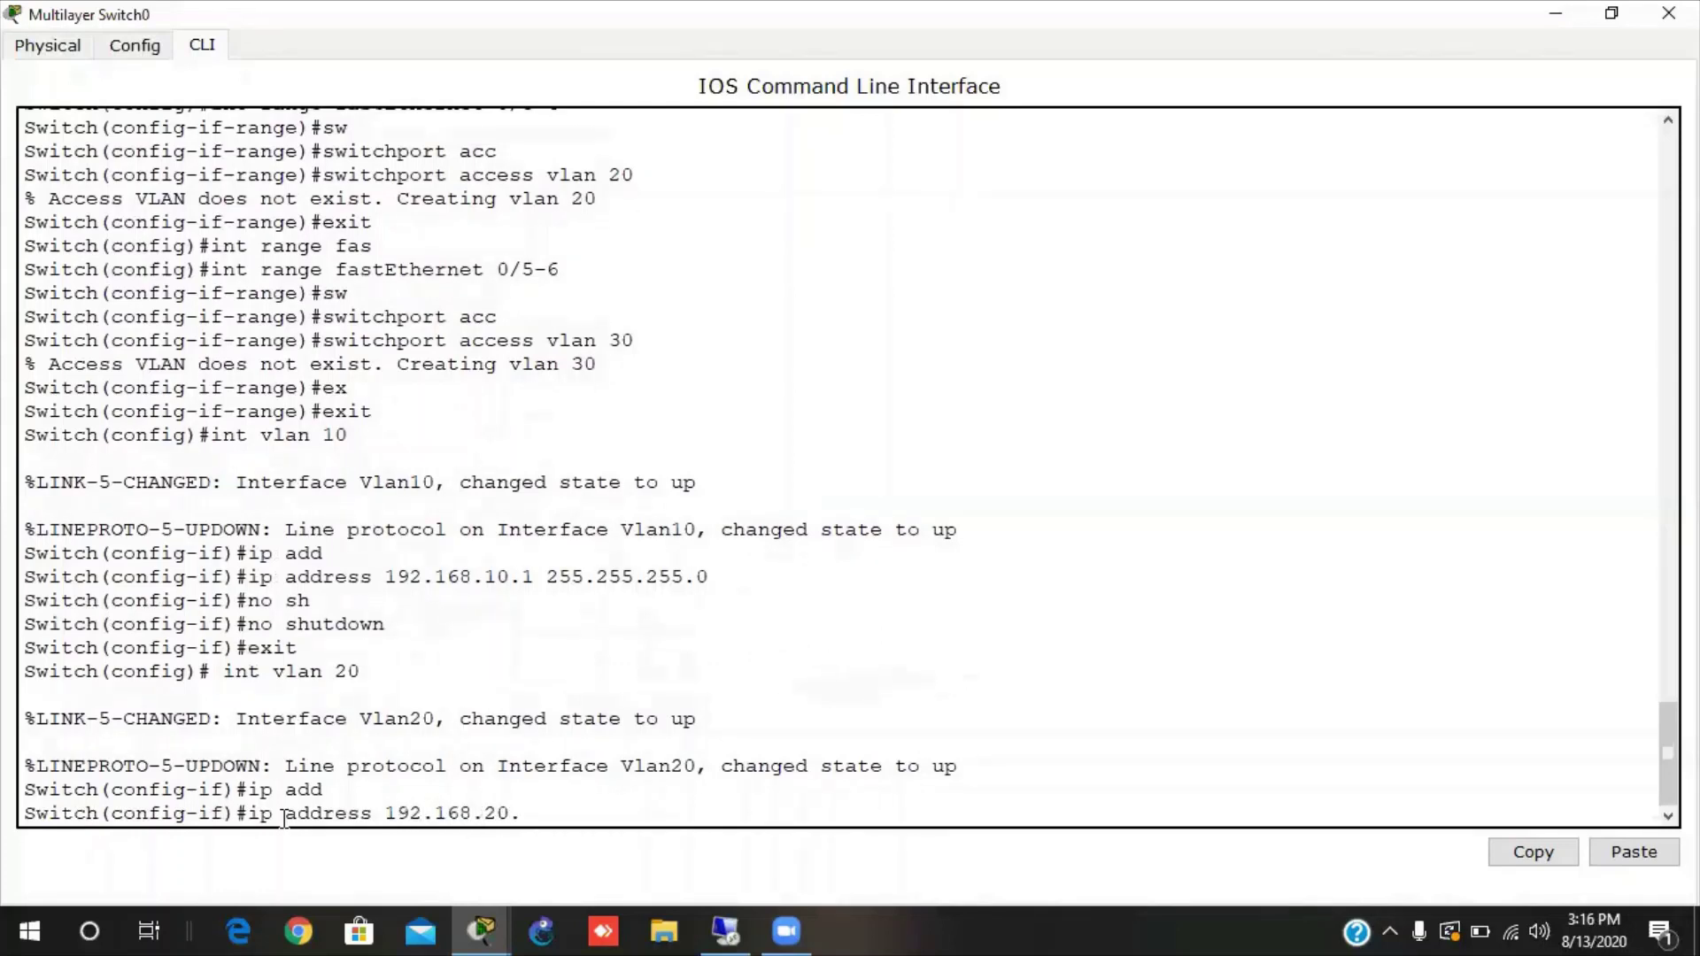
{"action": "type", "text": ".1 255.255.255.0"}
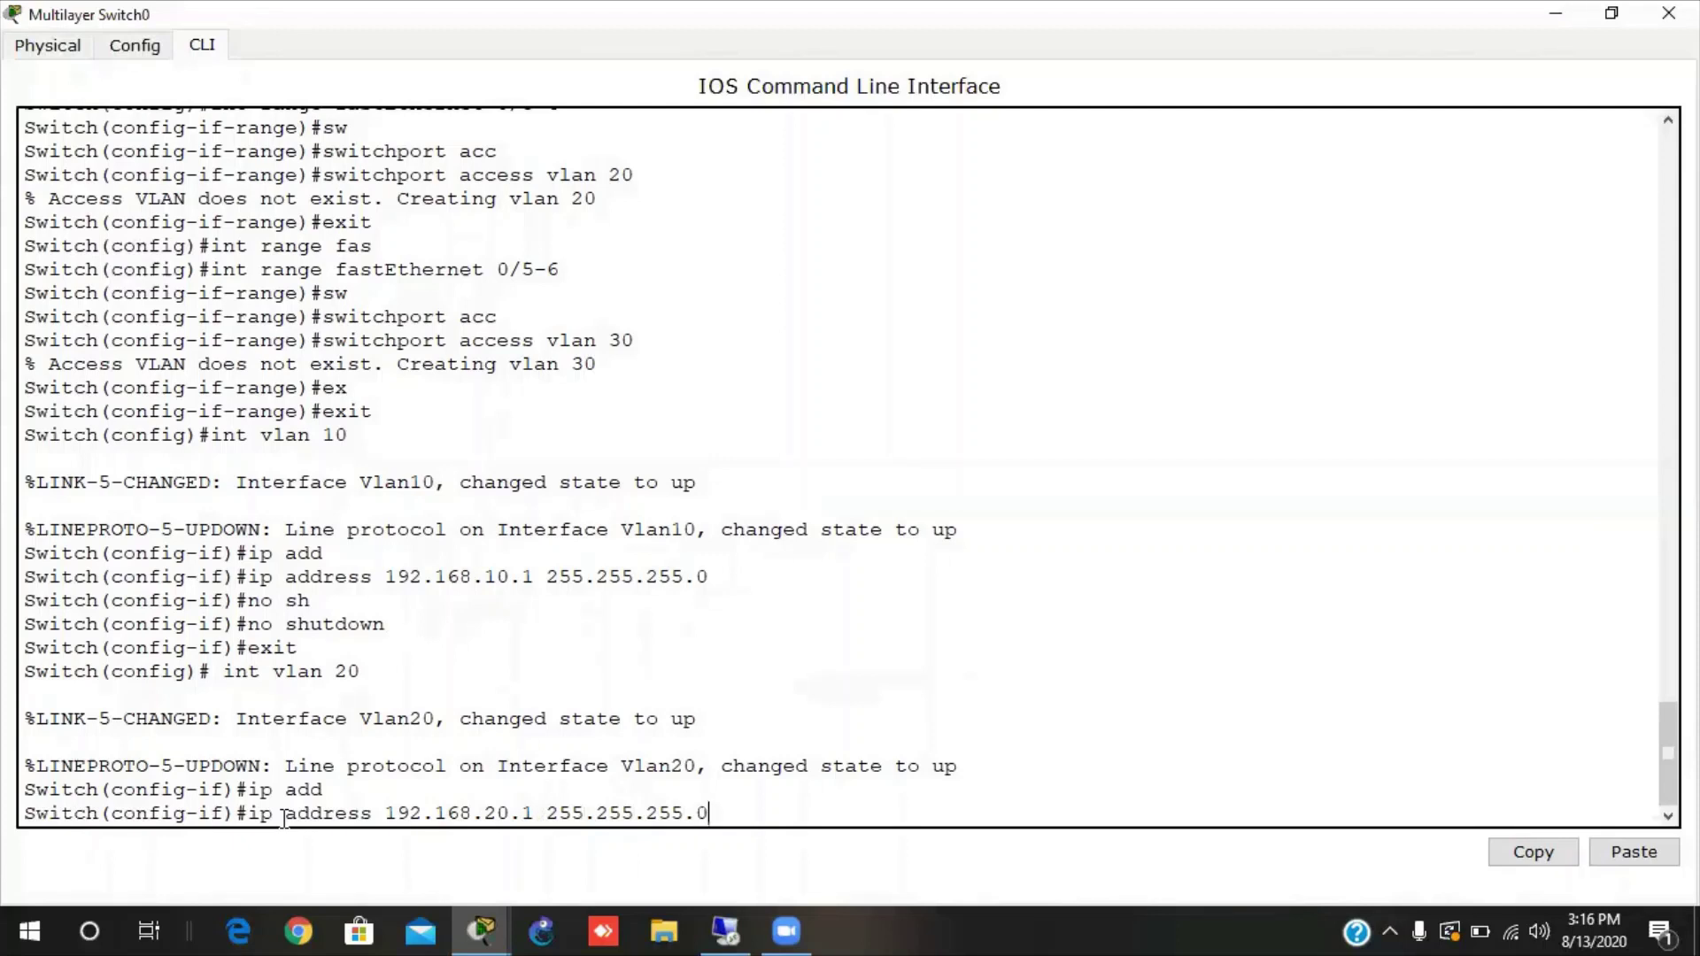
{"action": "key", "text": "Return"}
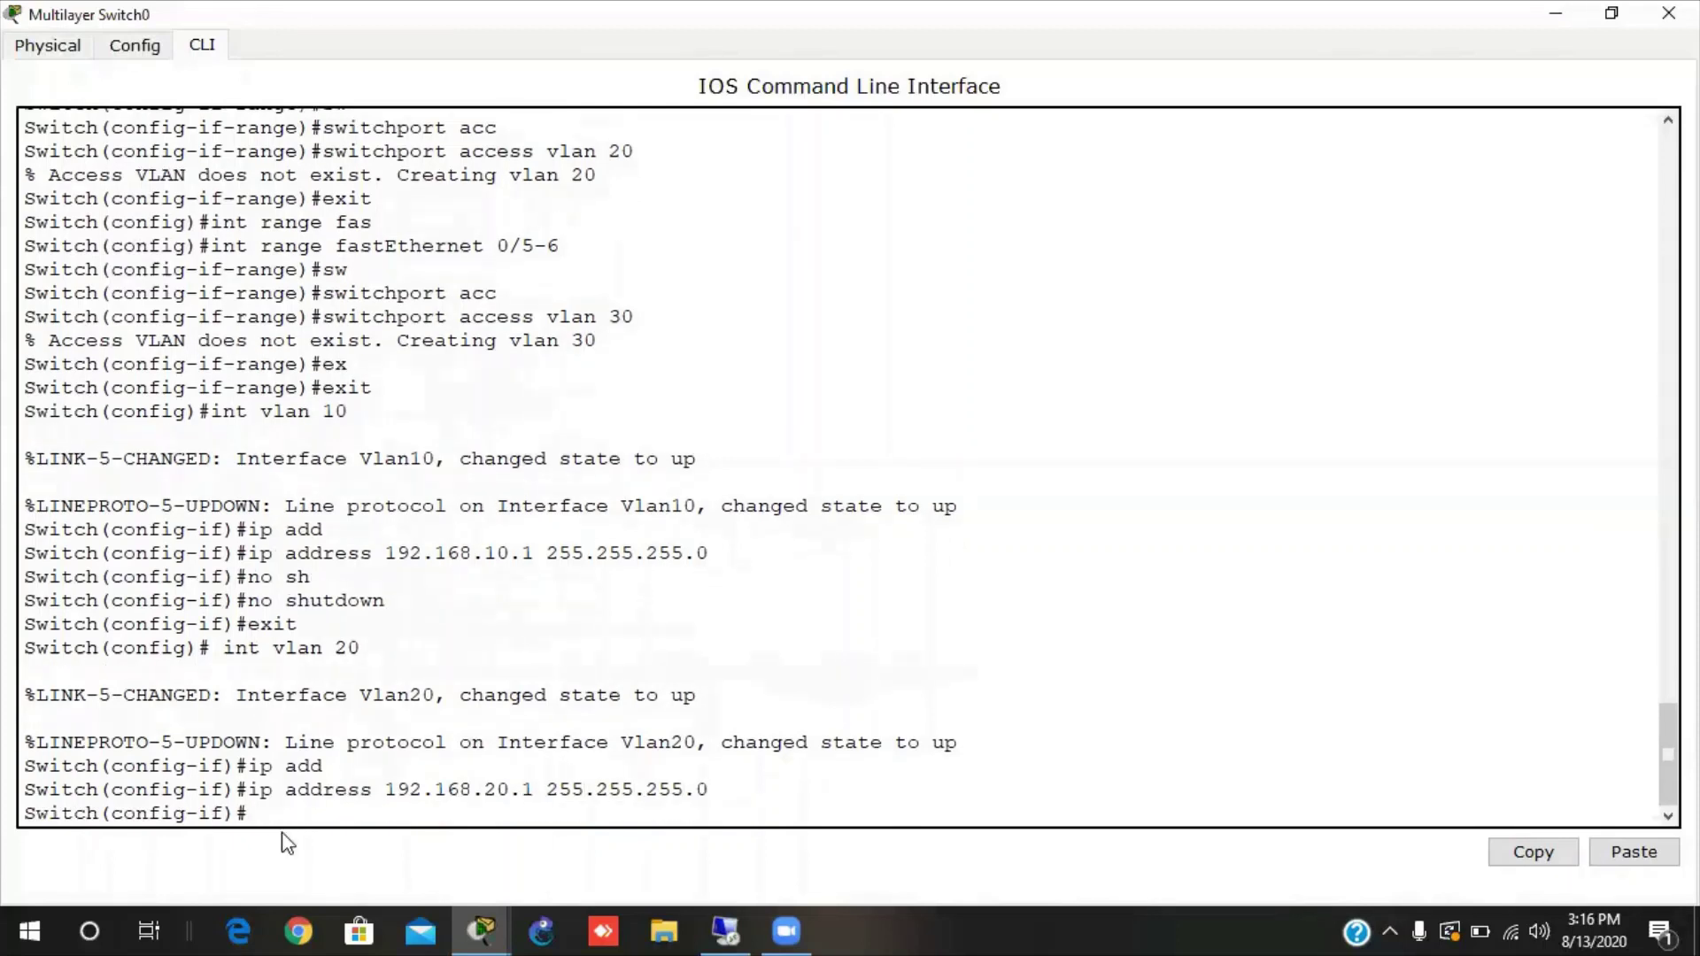
{"action": "type", "text": "no sh"}
{"action": "key", "text": "Tab"}
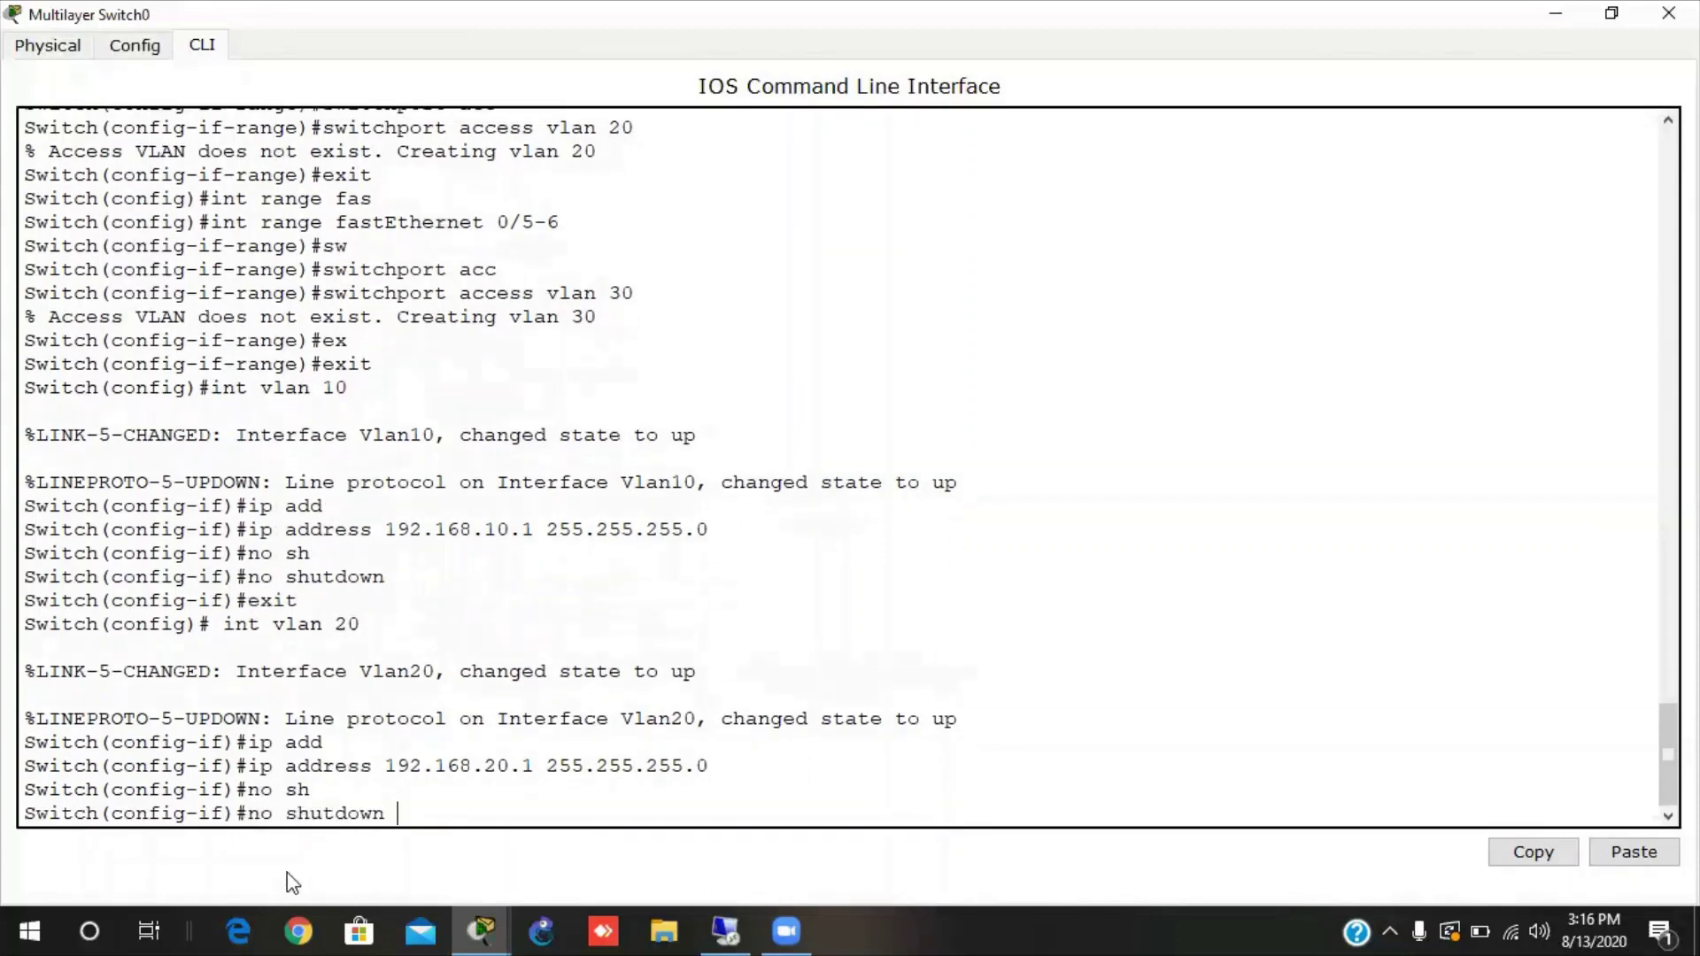
{"action": "key", "text": "Return"}
{"action": "type", "text": "exit"}
{"action": "key", "text": "Return"}
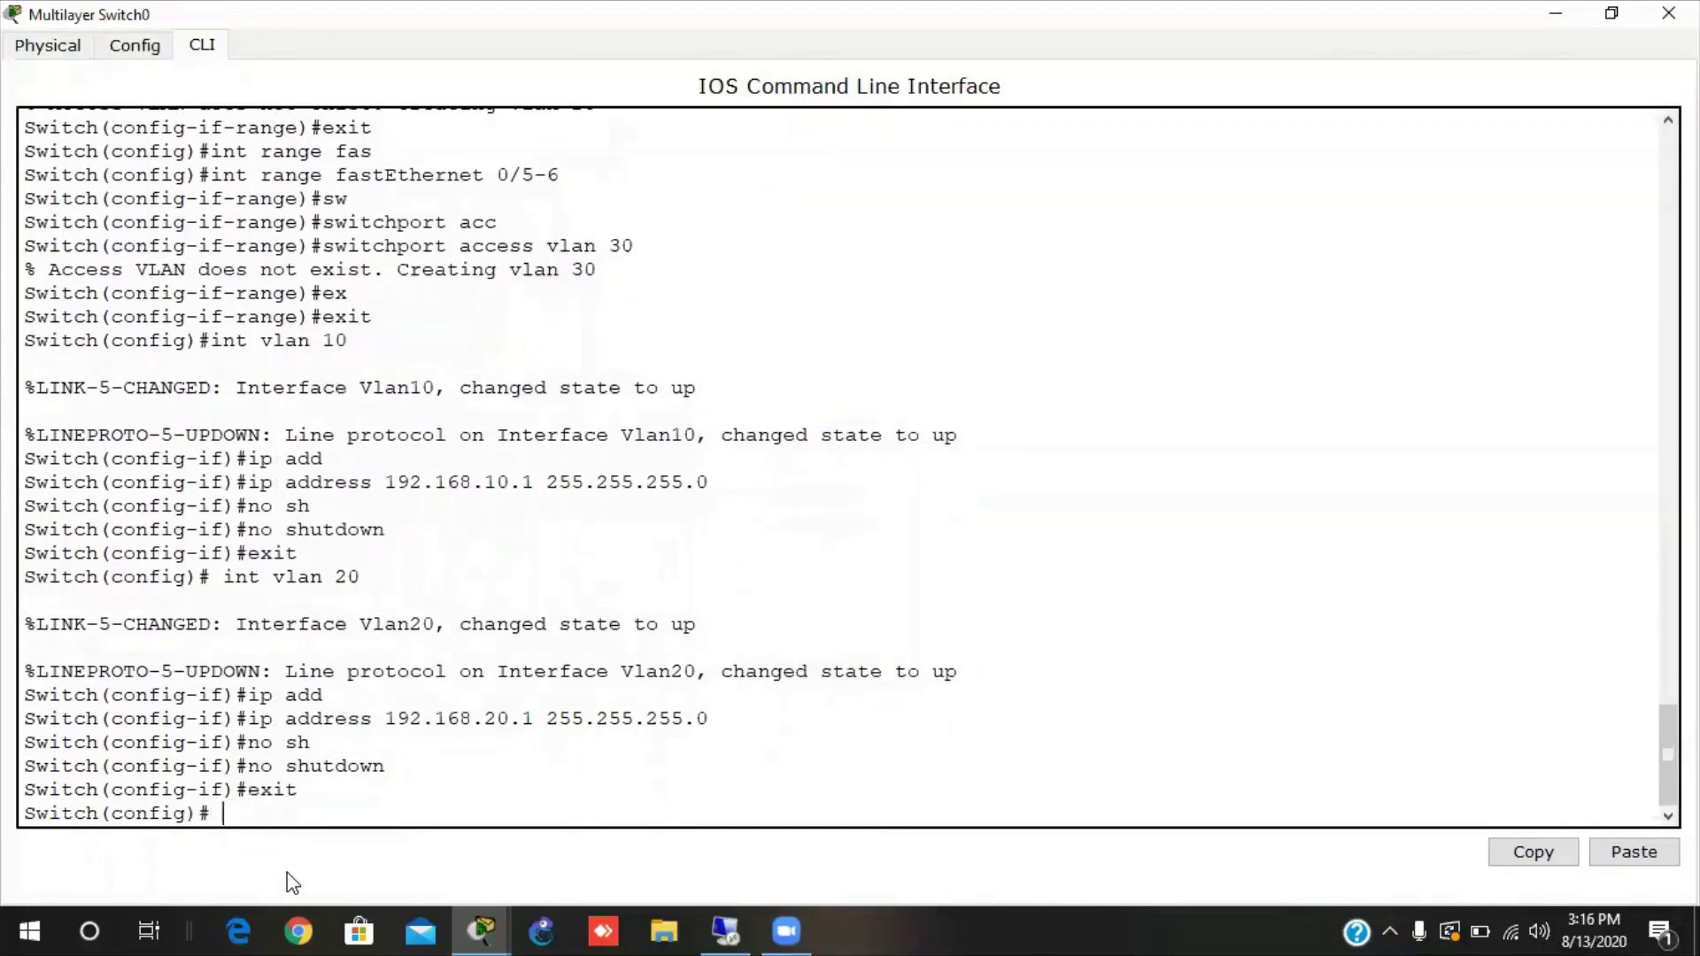
Enter the configuration of interface VLAN 30 and give it IP address 192.168.30.1 with mask 255.255.255.0.
{"action": "type", "text": "int vln 30"}
{"action": "key", "text": "BackSpace"}
{"action": "key", "text": "BackSpace"}
{"action": "key", "text": "BackSpace"}
{"action": "key", "text": "BackSpace"}
{"action": "key", "text": "BackSpace"}
{"action": "type", "text": "lan 30"}
{"action": "key", "text": "Return"}
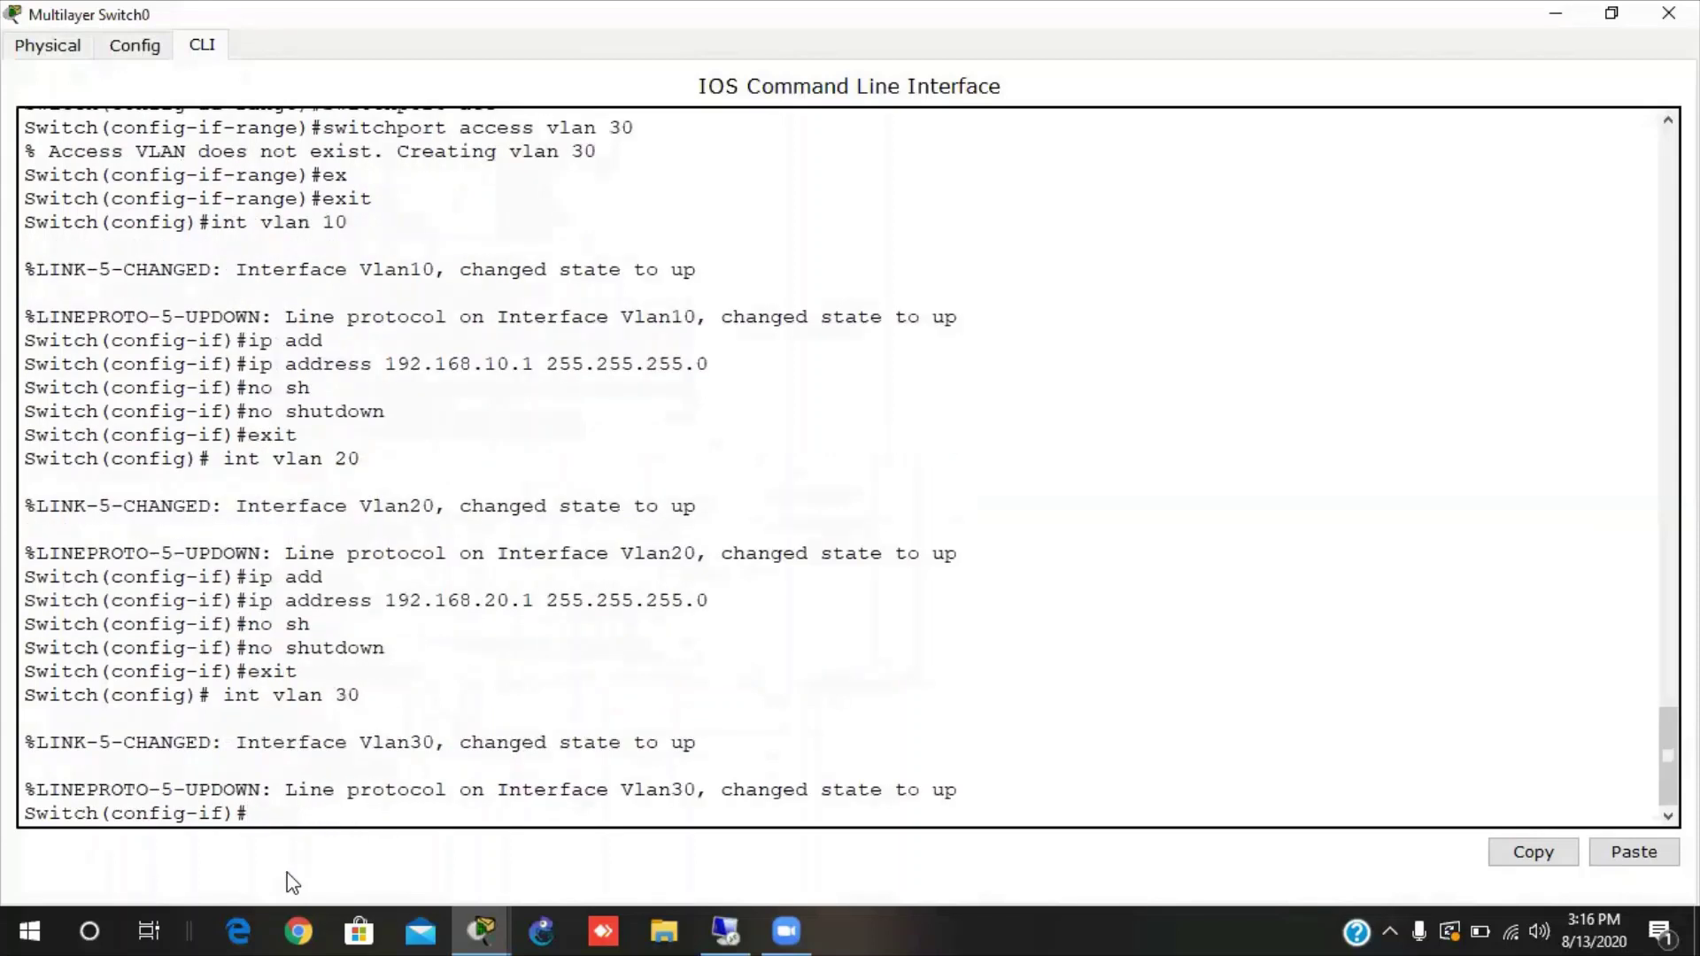
{"action": "type", "text": "op"}
{"action": "key", "text": "BackSpace"}
{"action": "key", "text": "BackSpace"}
{"action": "type", "text": "ip add"}
{"action": "key", "text": "Tab"}
{"action": "type", "text": "192"}
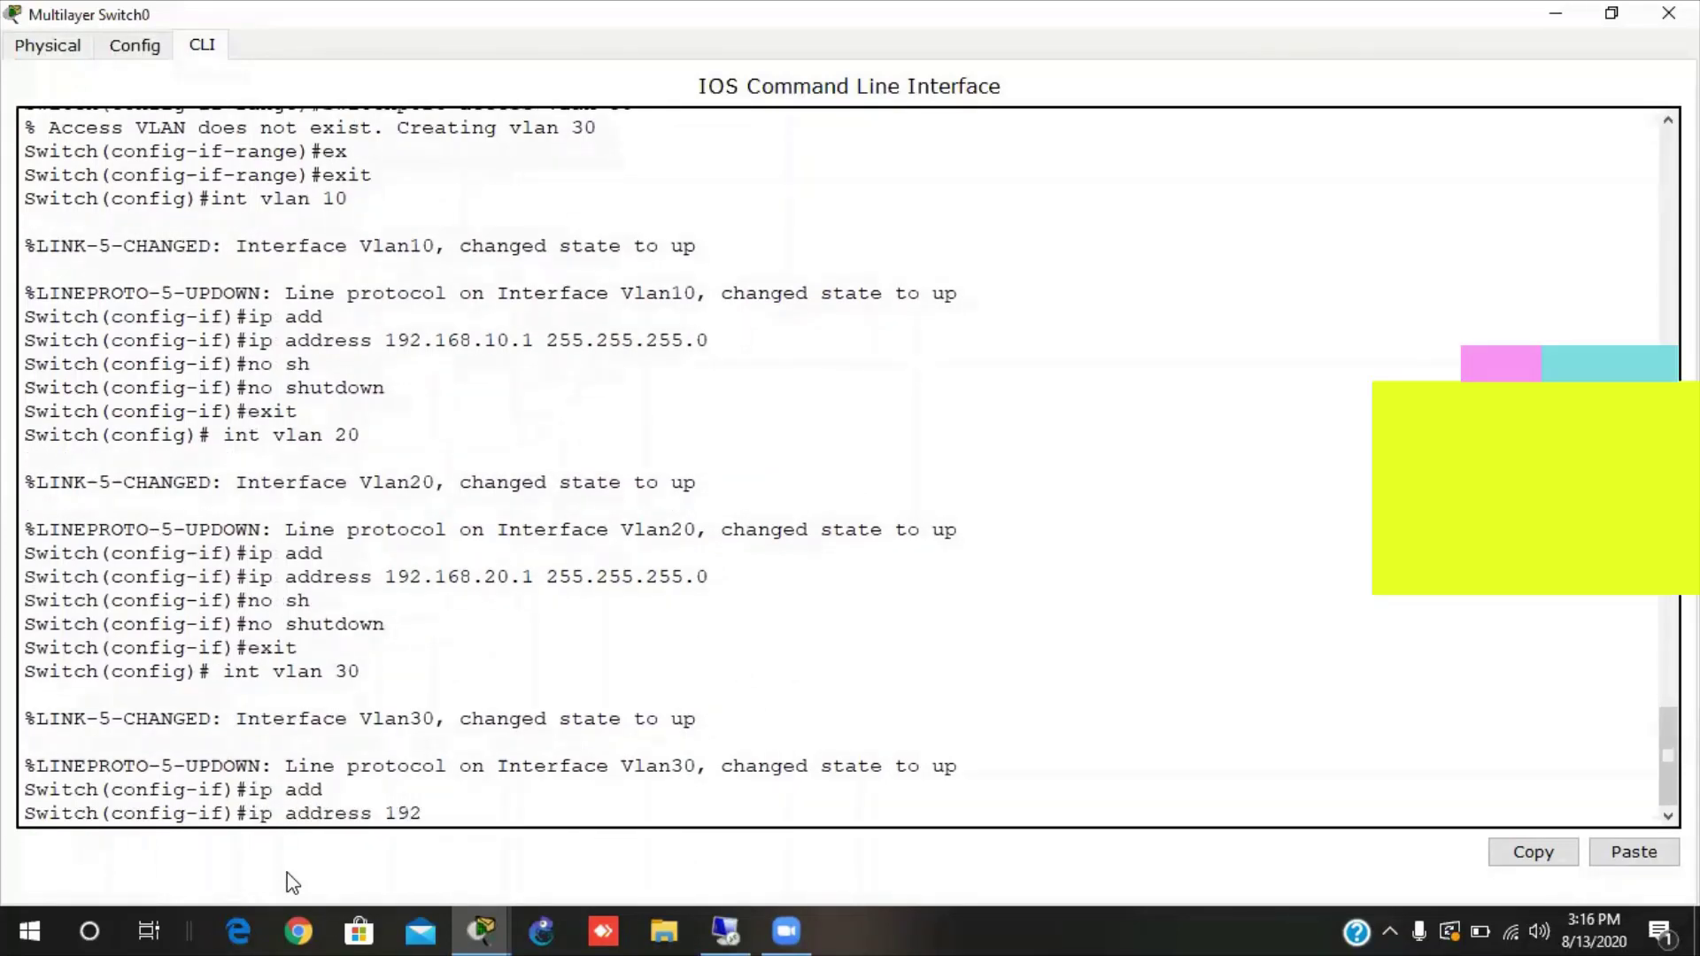
{"action": "type", "text": ".168.30."}
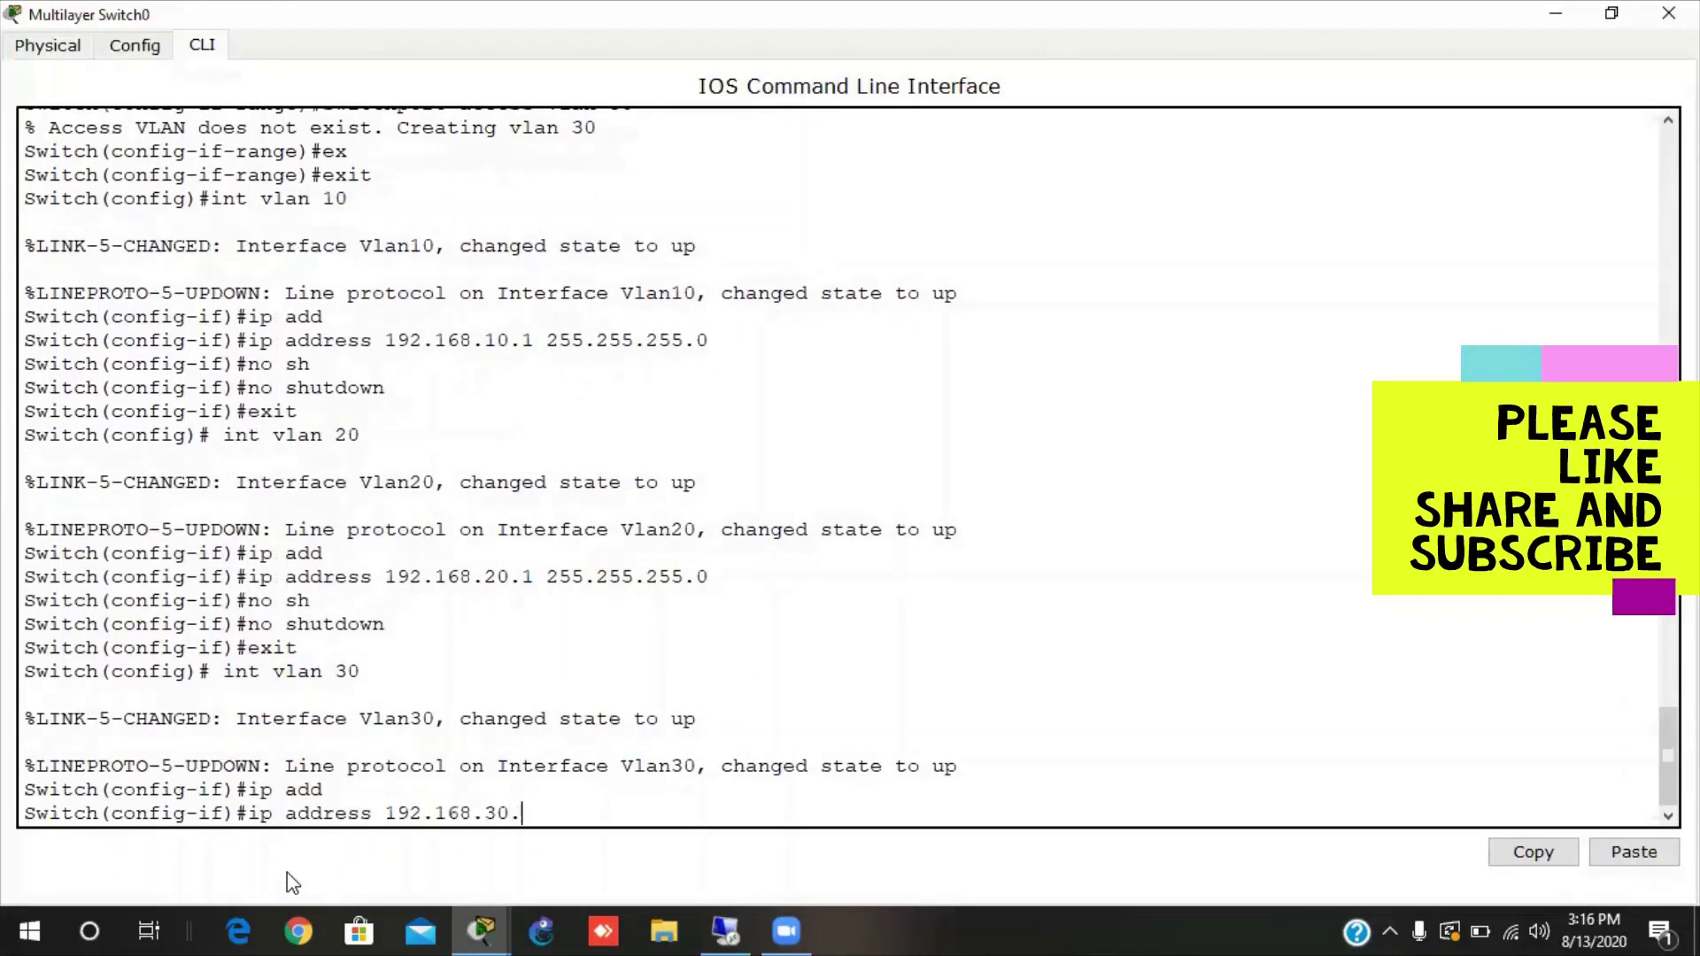
{"action": "type", "text": "1 255.255.255.0"}
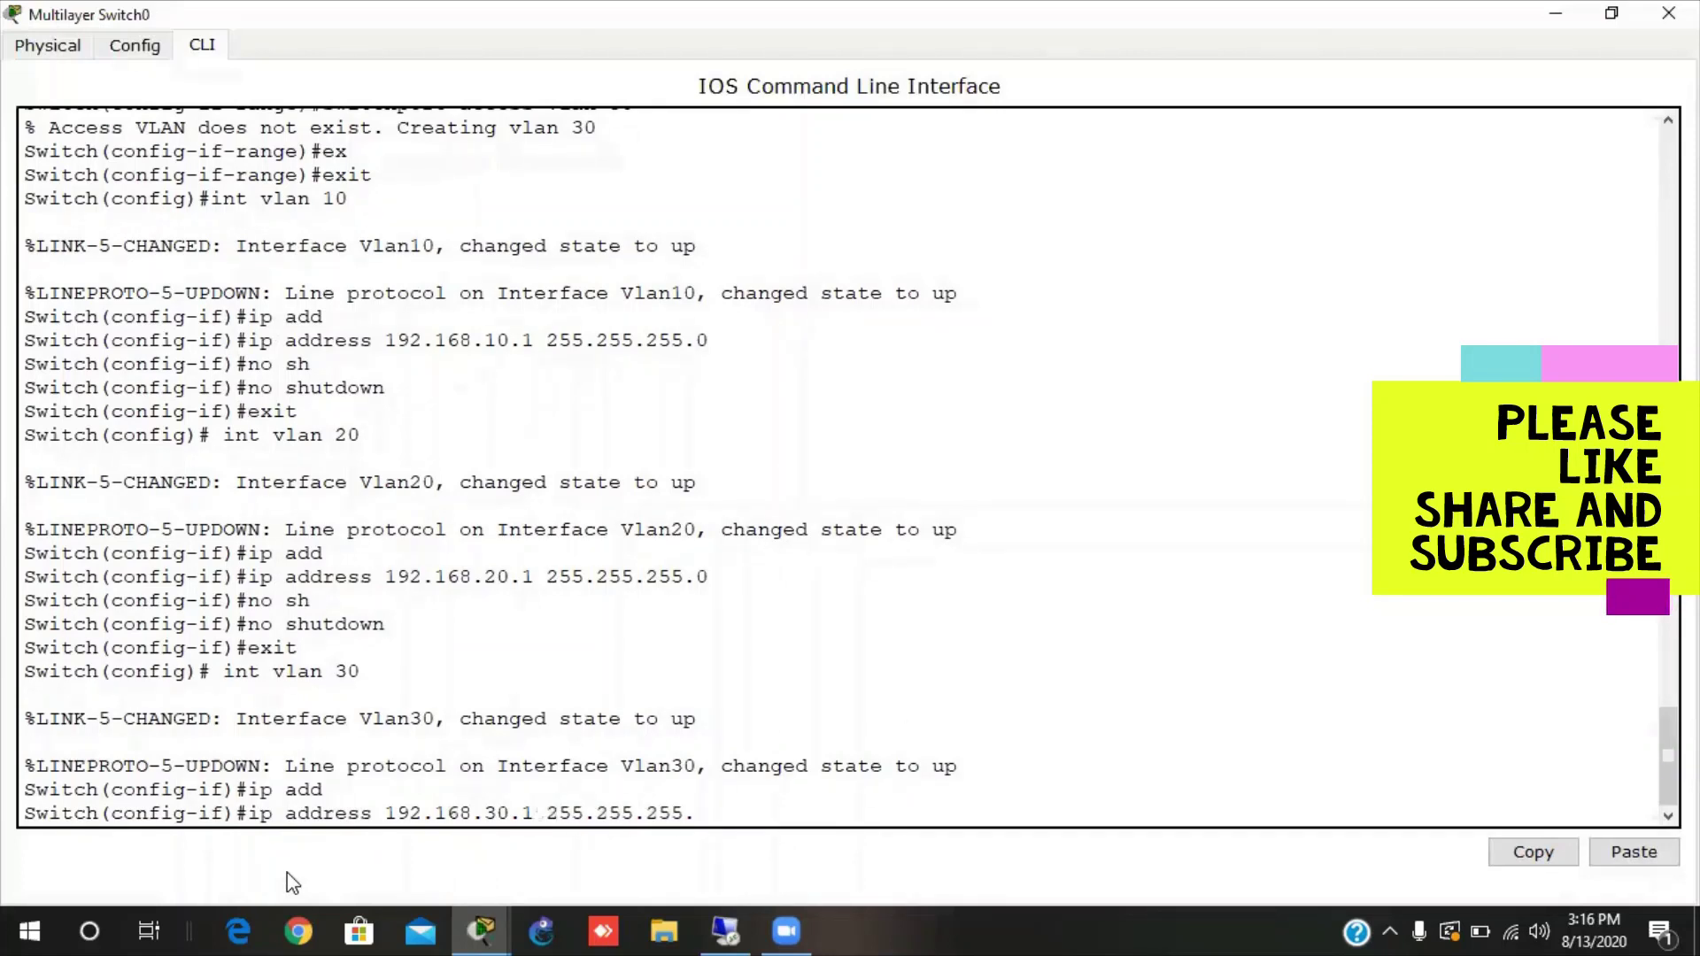
{"action": "key", "text": "Return"}
Enable interface VLAN 30 with no shutdown and return to global configuration mode.
{"action": "type", "text": "no sh"}
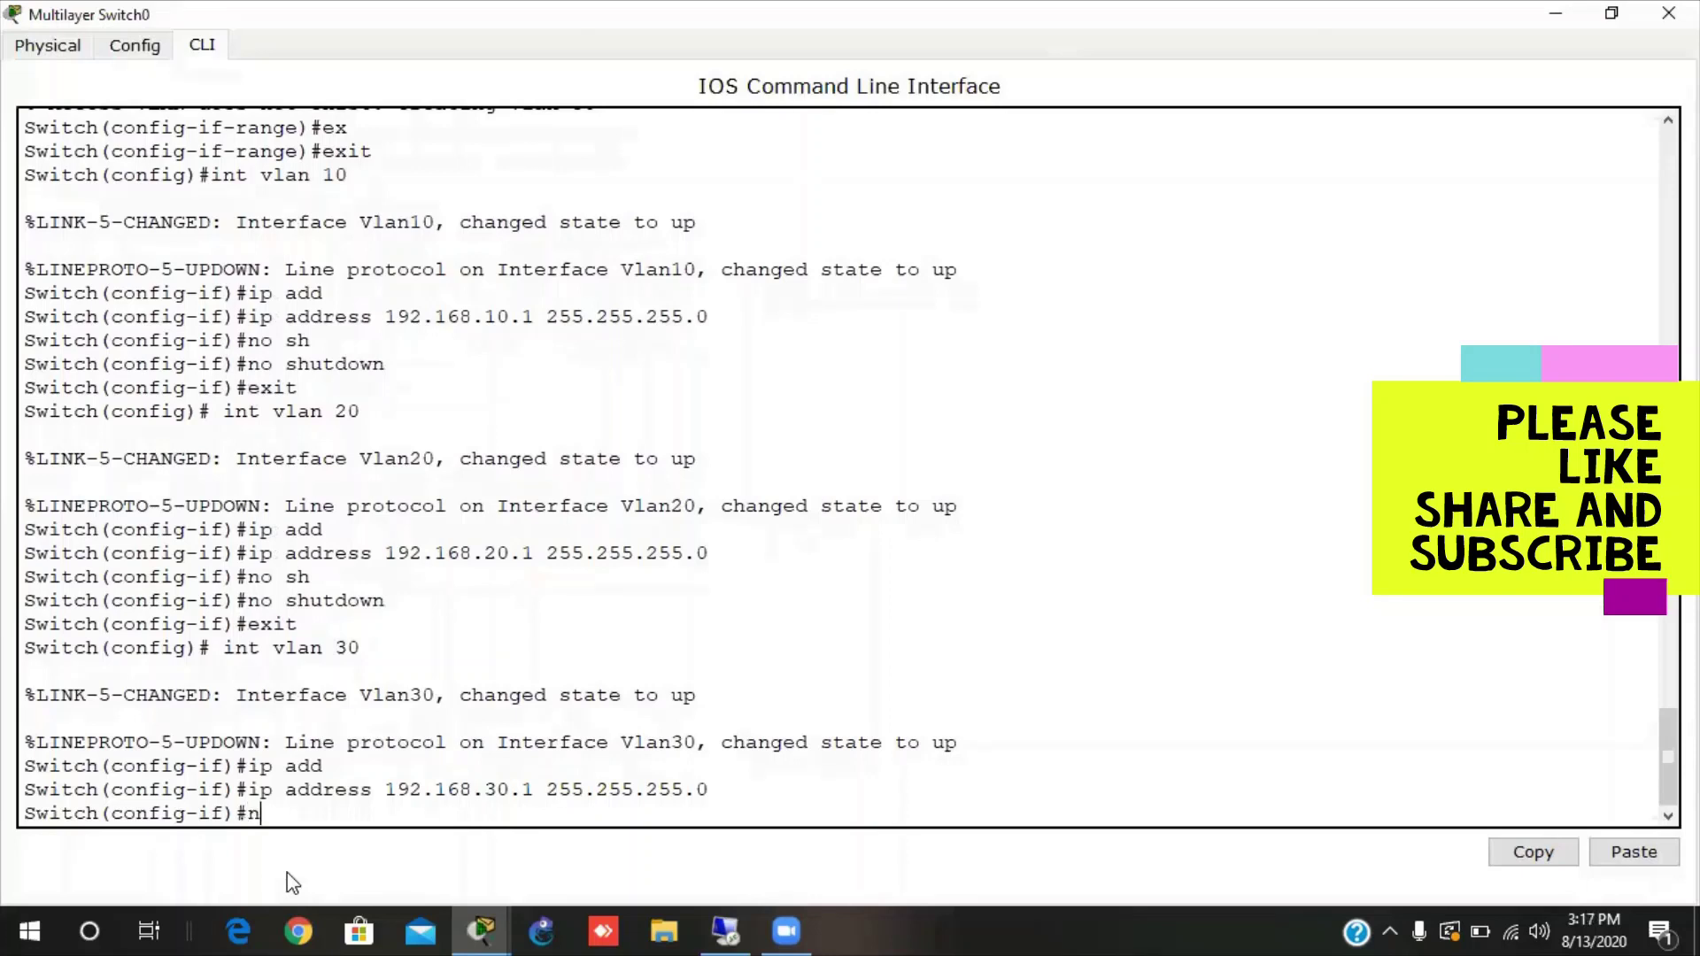
{"action": "key", "text": "Tab"}
{"action": "key", "text": "Return"}
{"action": "type", "text": "exit"}
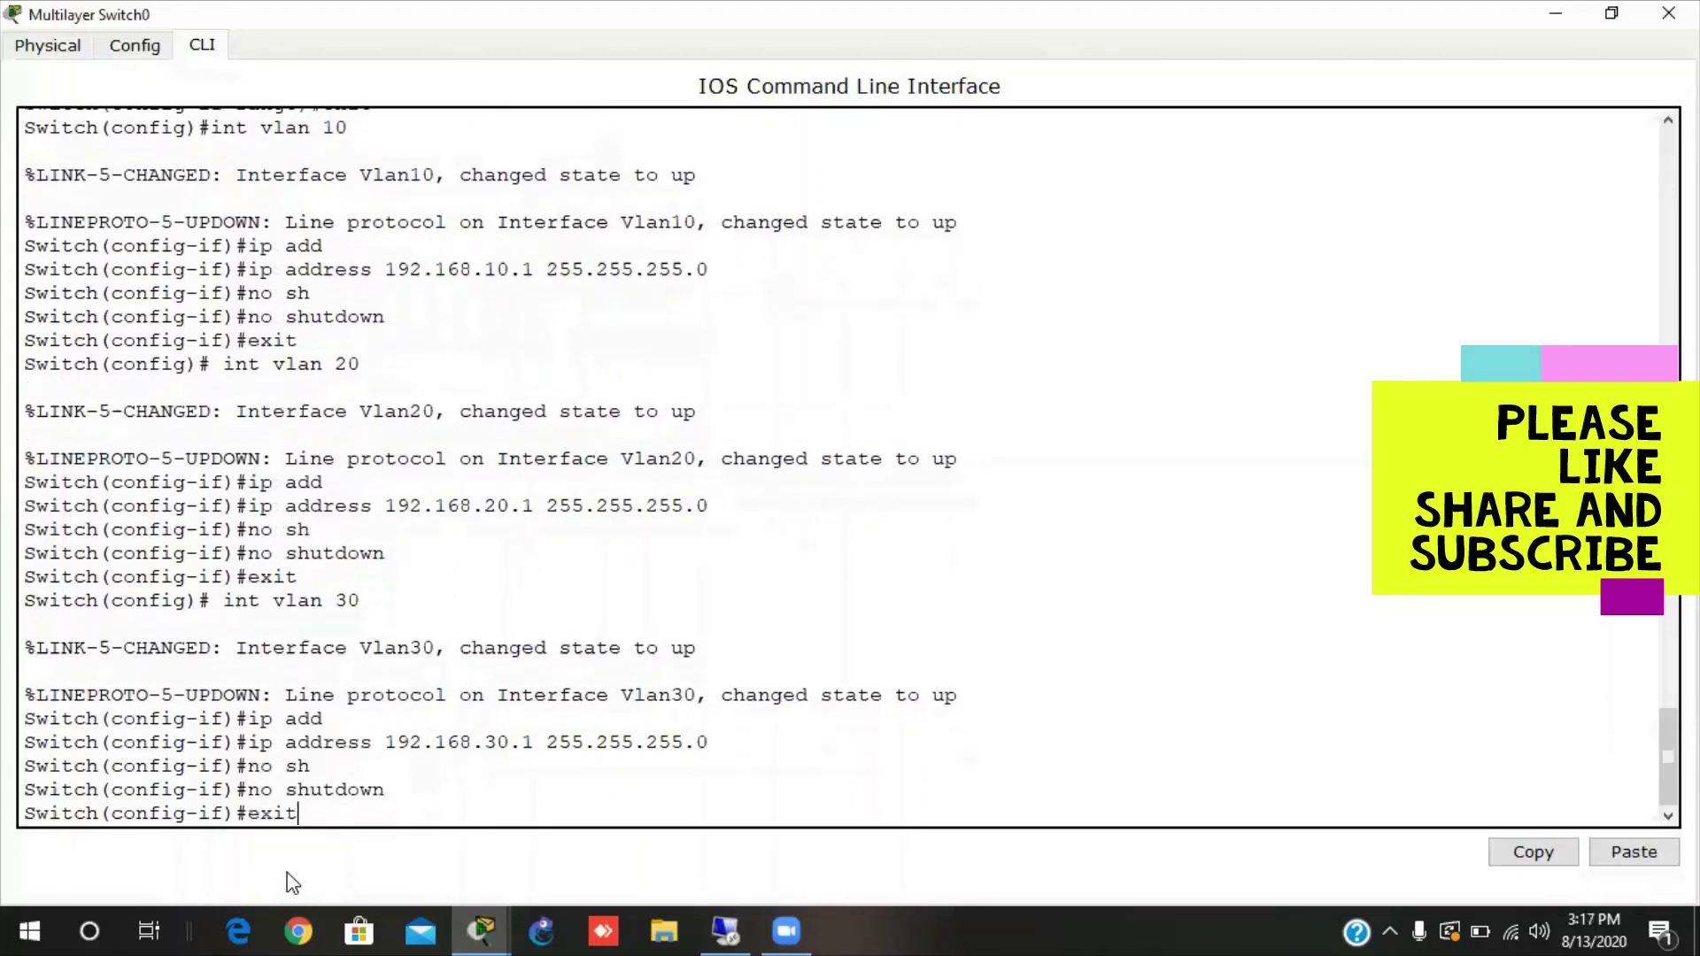
{"action": "key", "text": "Return"}
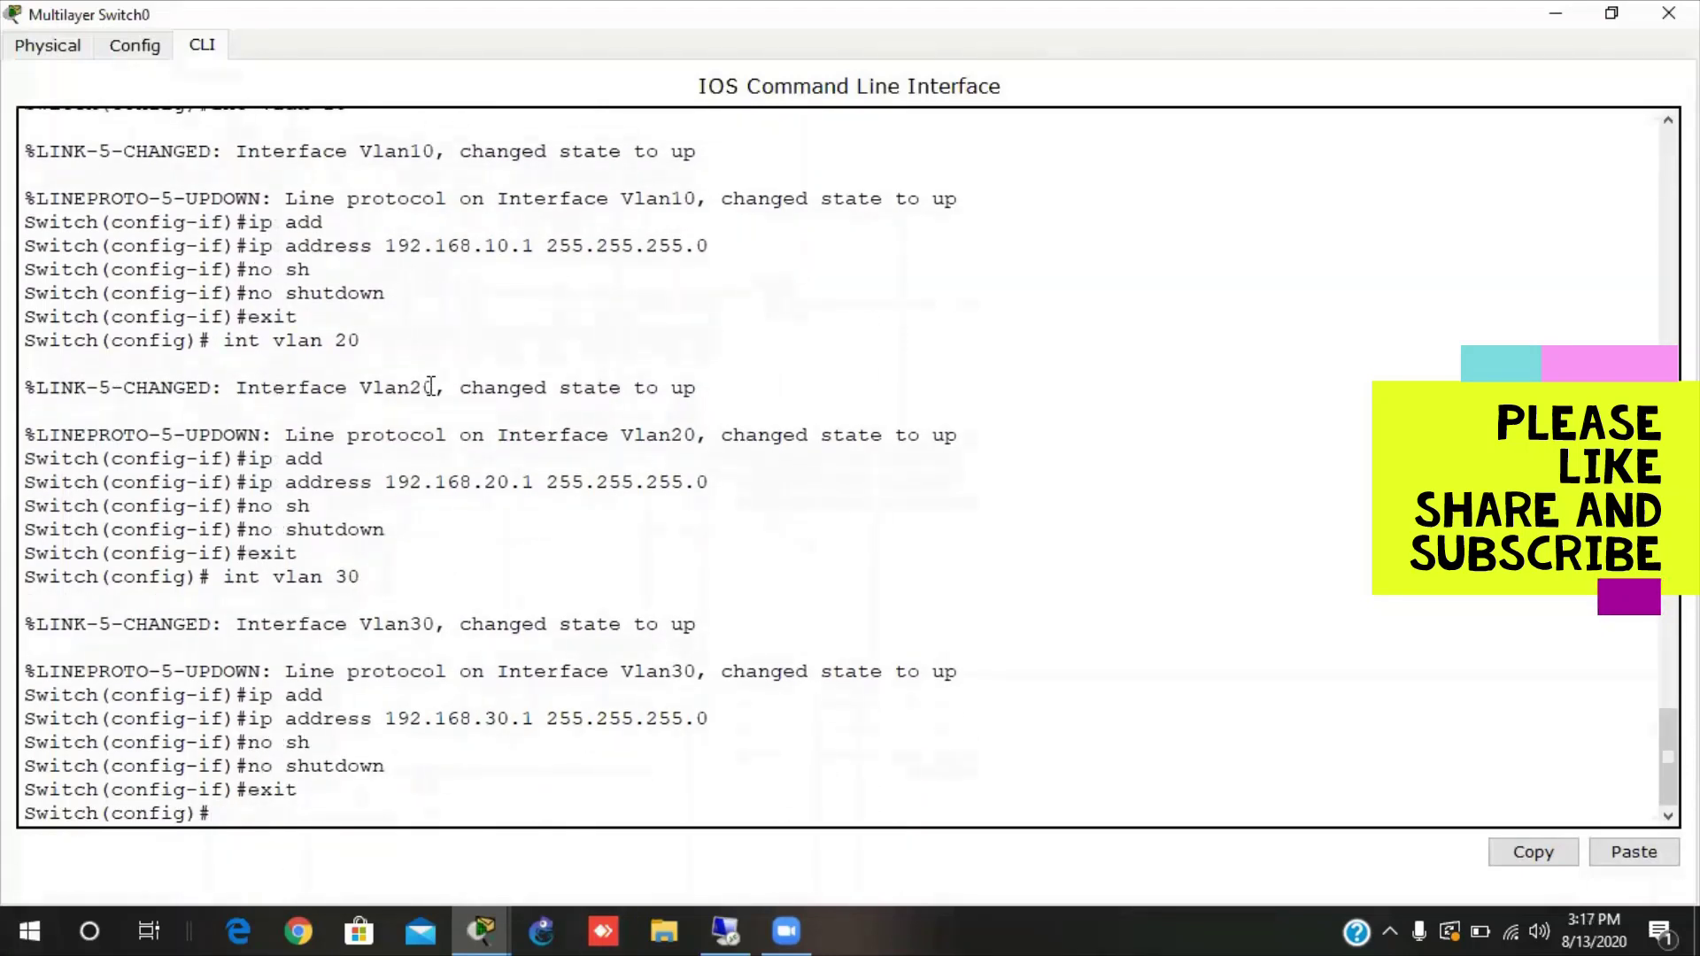
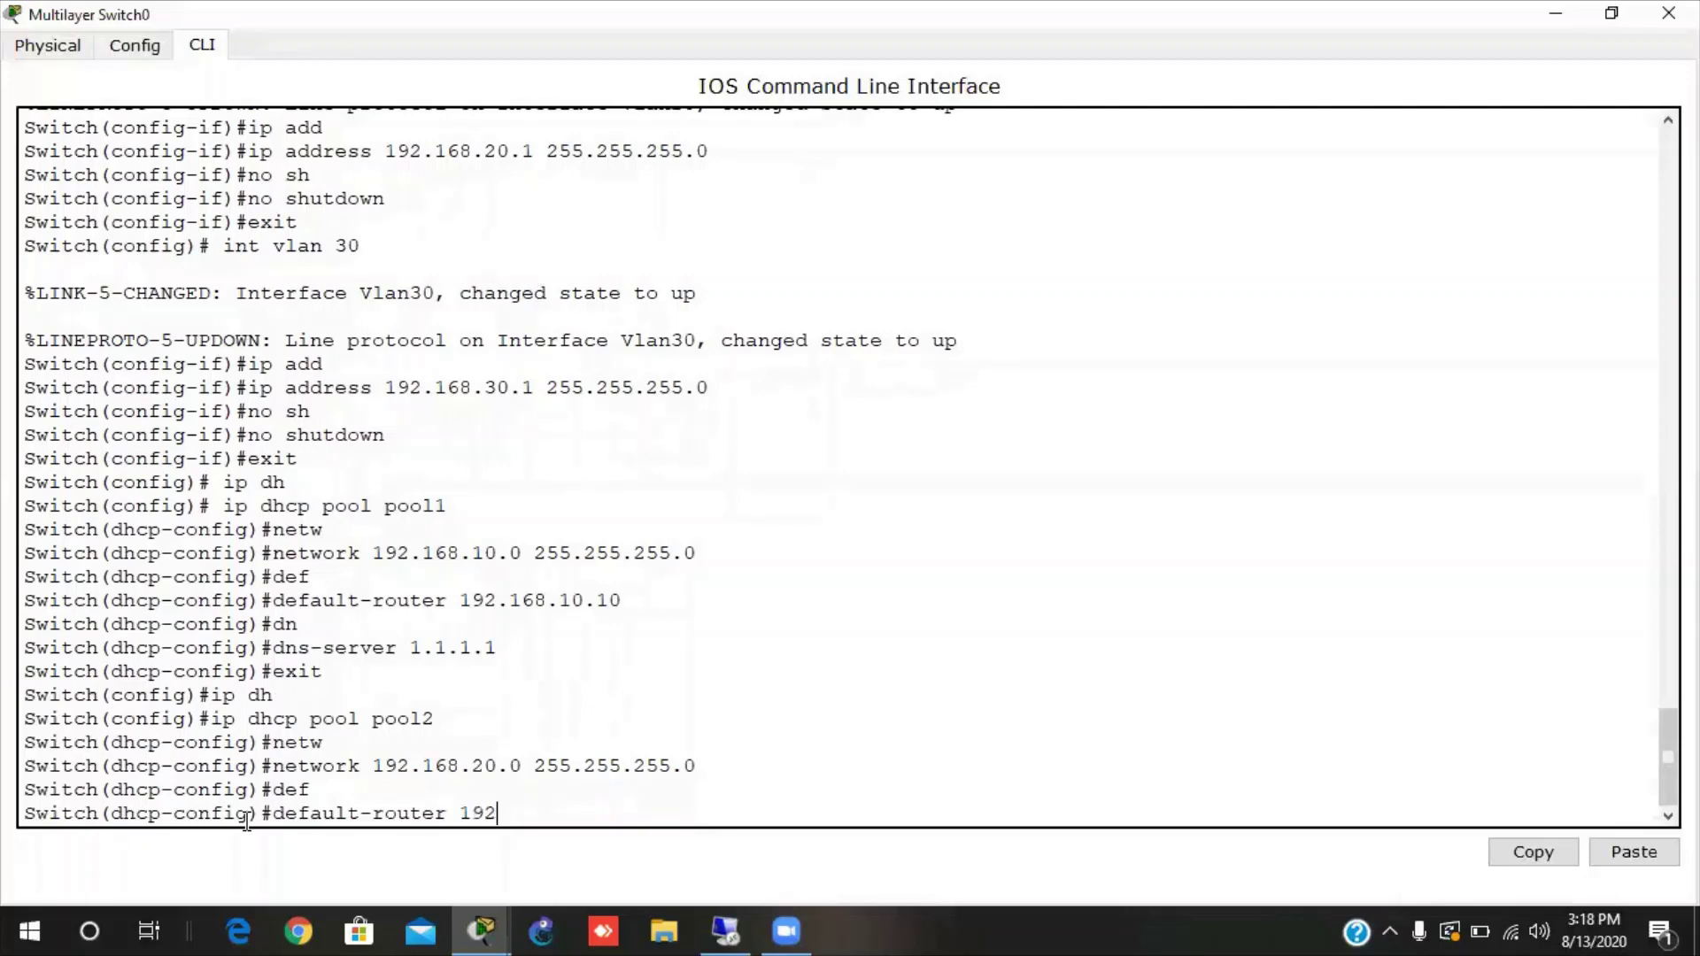
Set pool2's default router to 192.168.20.10 and its DNS server to 2.2.2.2, and exit the pool configuration.
{"action": "type", "text": "0.10"}
{"action": "key", "text": "Return"}
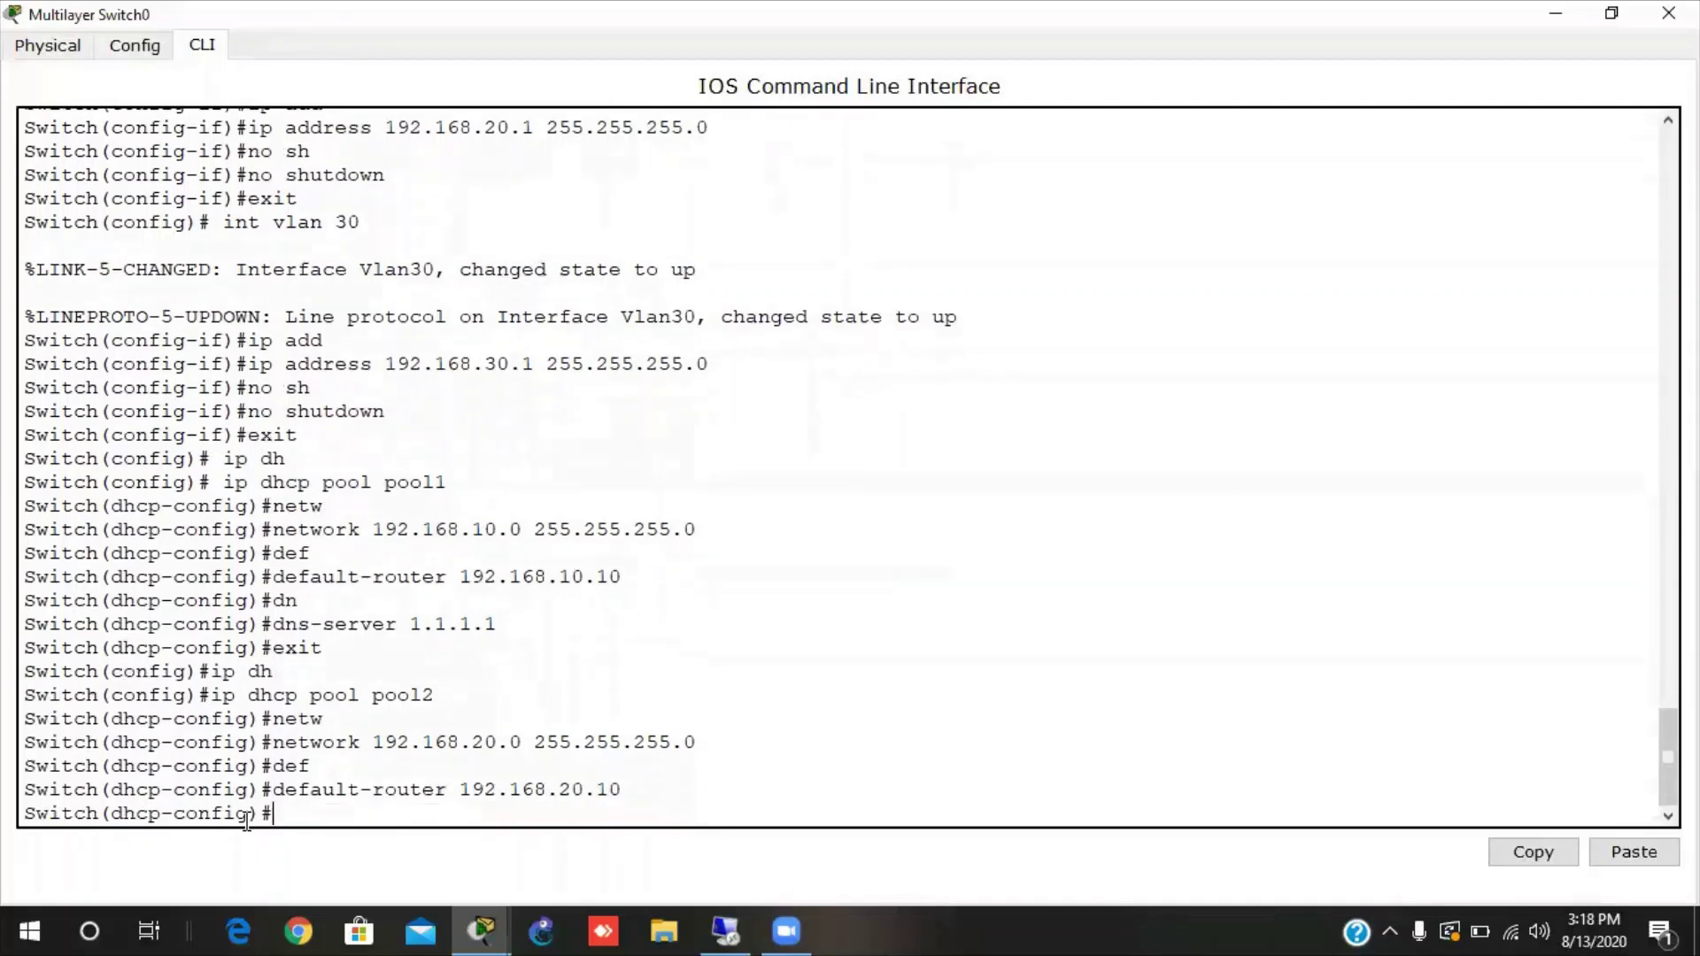
{"action": "type", "text": "dn"}
{"action": "key", "text": "Tab"}
{"action": "type", "text": "2.2.2.2"}
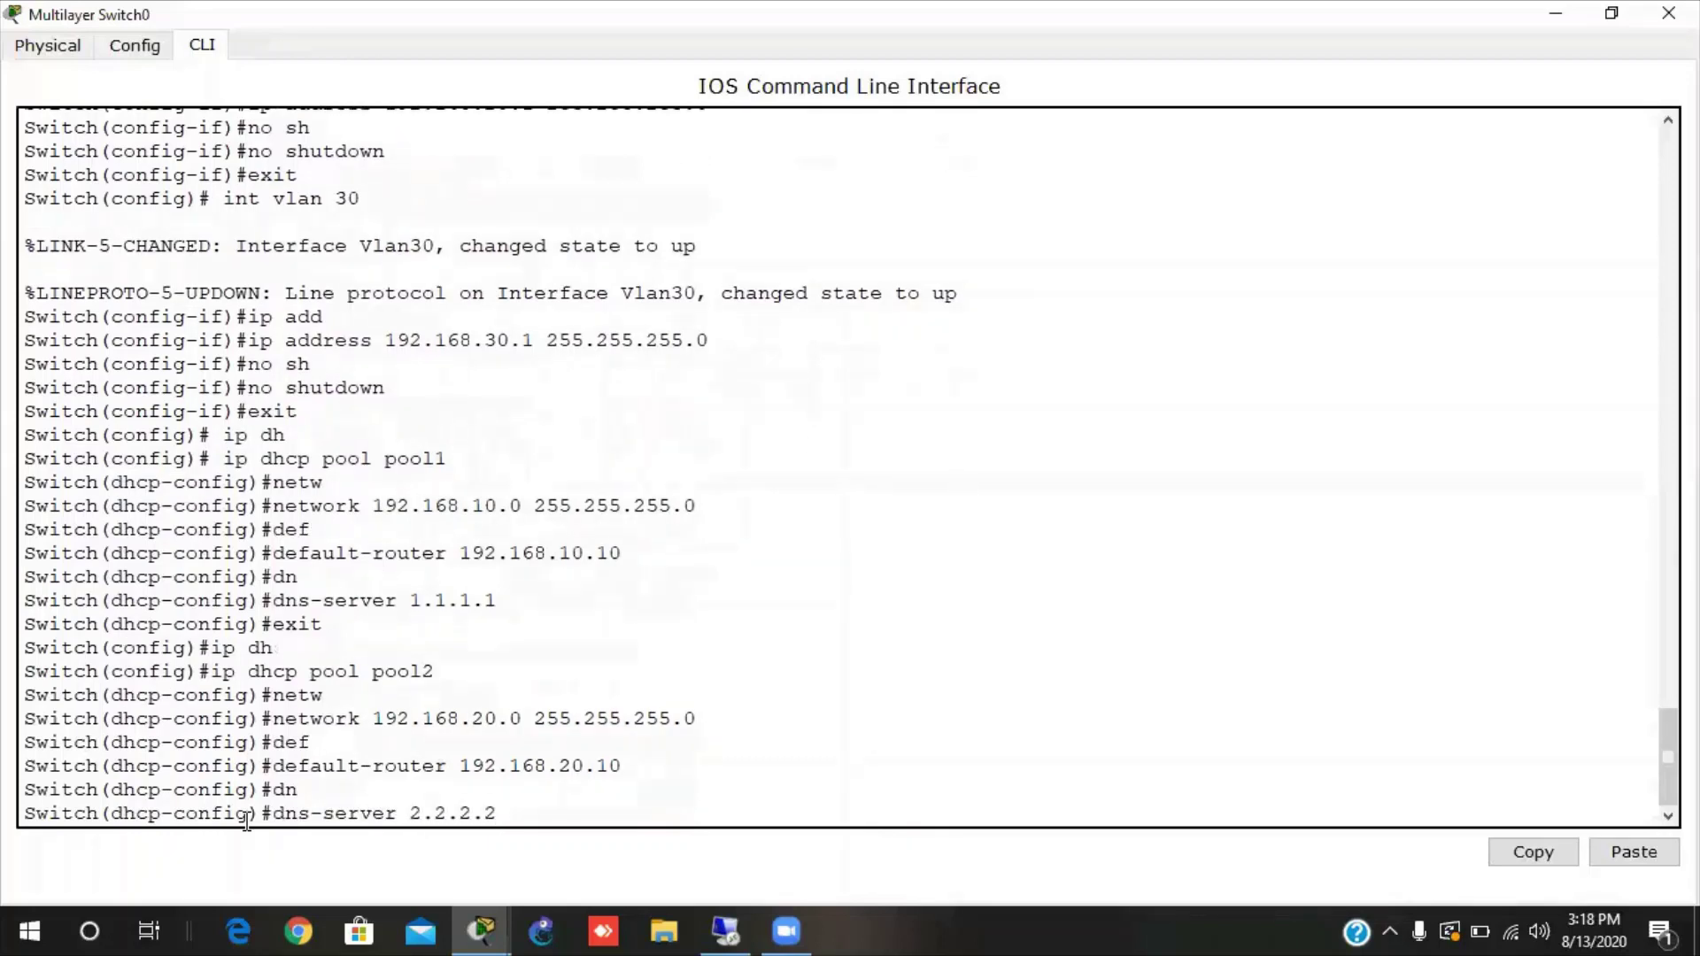
{"action": "key", "text": "Return"}
{"action": "type", "text": "exit"}
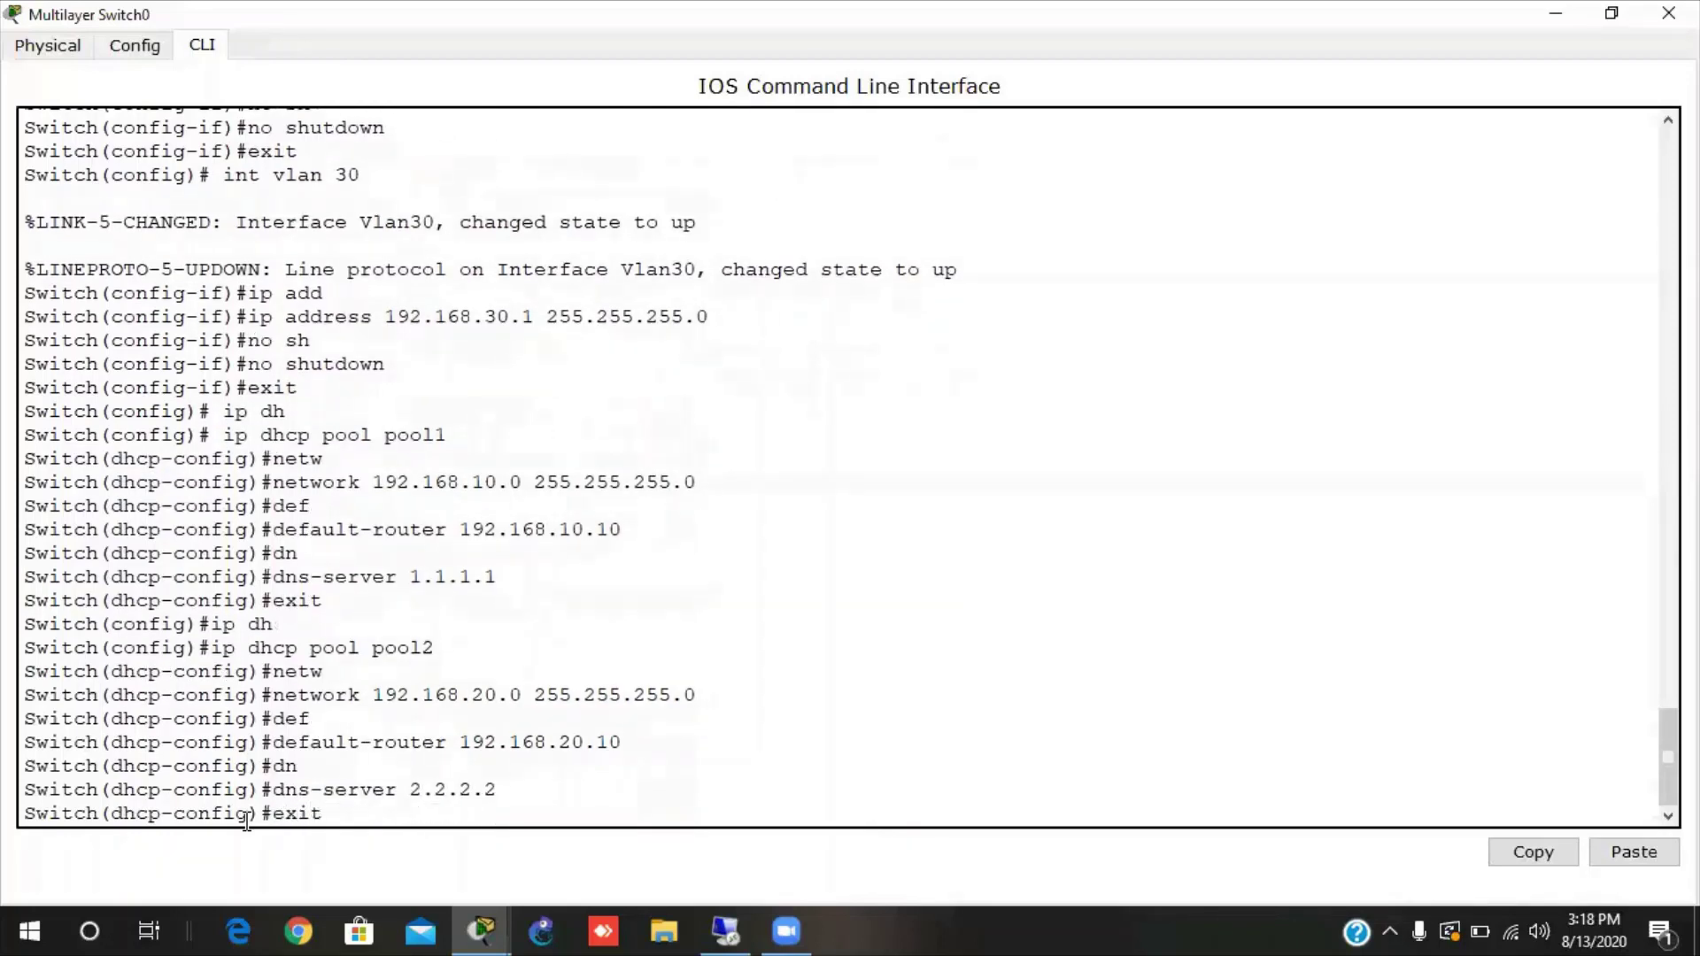
{"action": "key", "text": "Return"}
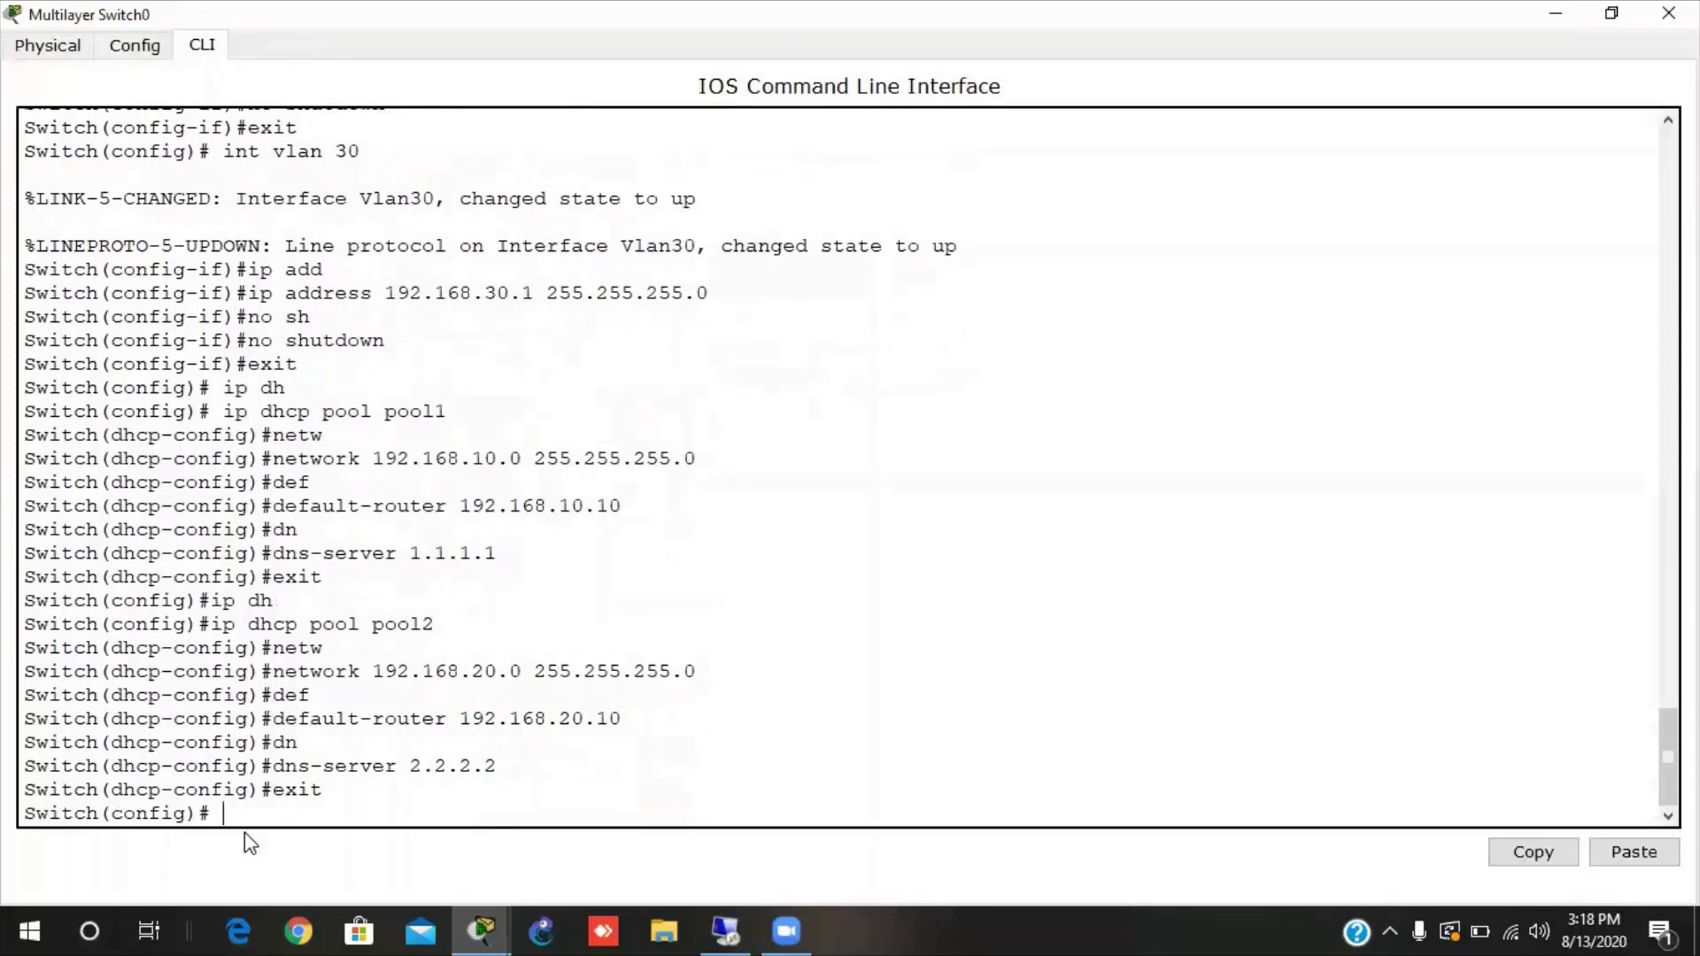
Create the DHCP pool pool3 and assign it network 192.168.30.0 with mask 255.255.255.0.
{"action": "type", "text": "ip dh"}
{"action": "key", "text": "Tab"}
{"action": "type", "text": "poo"}
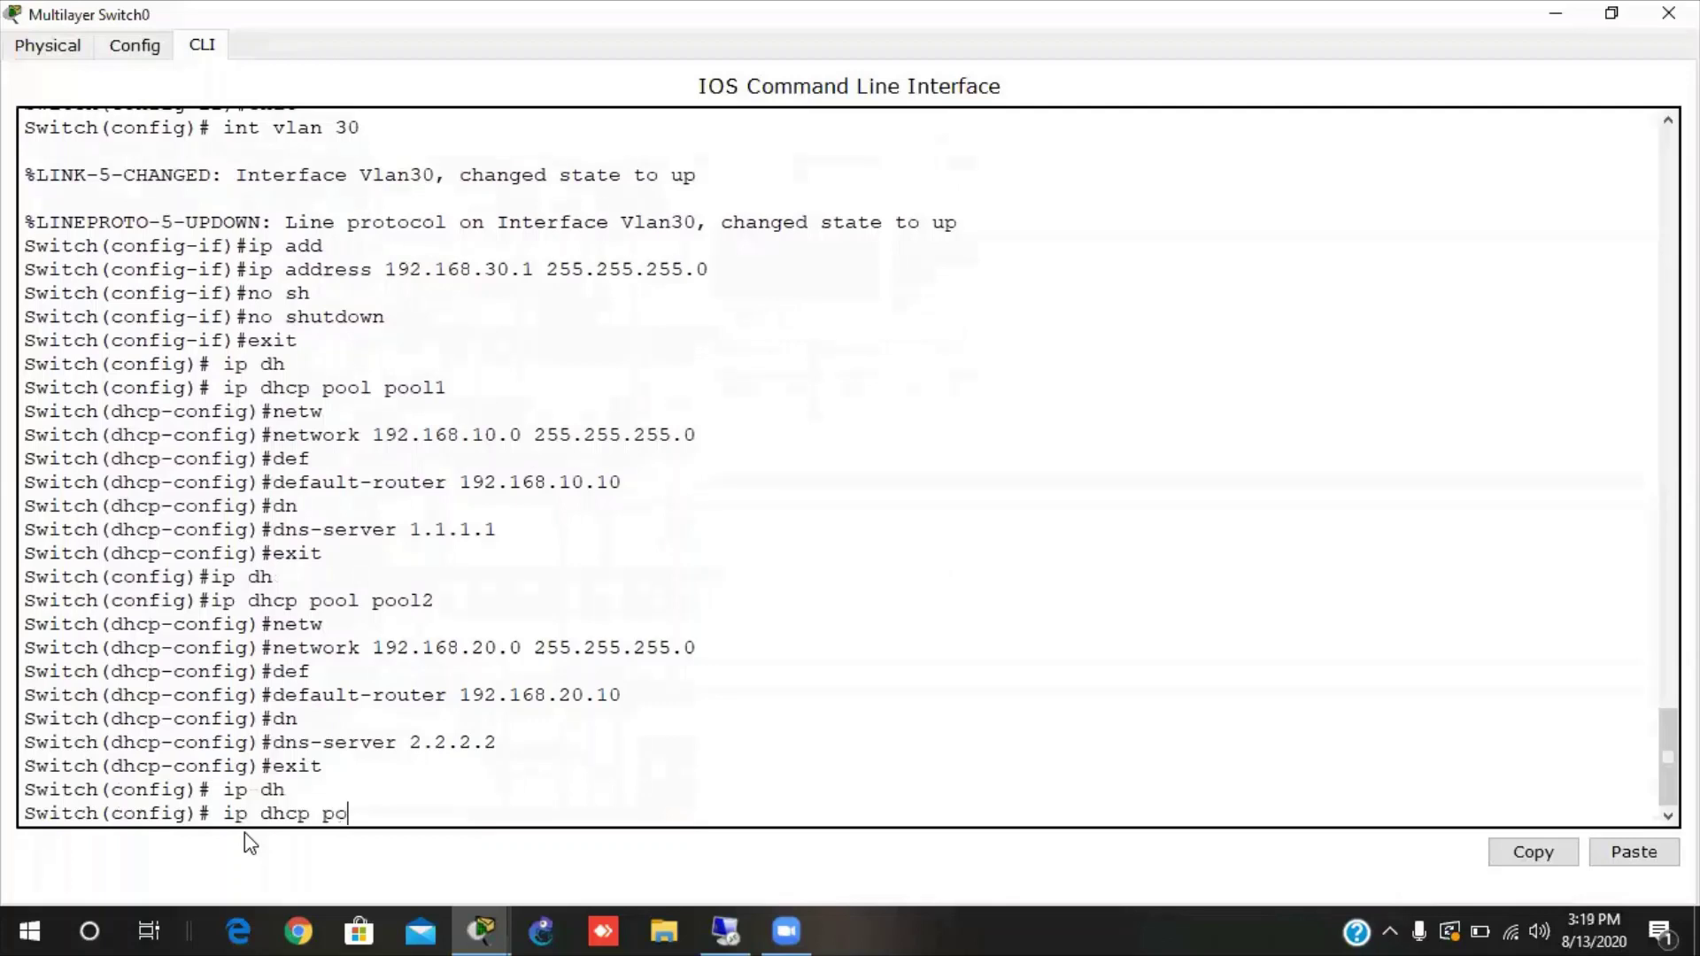
{"action": "key", "text": "Tab"}
{"action": "type", "text": "poo"}
{"action": "type", "text": "l3"}
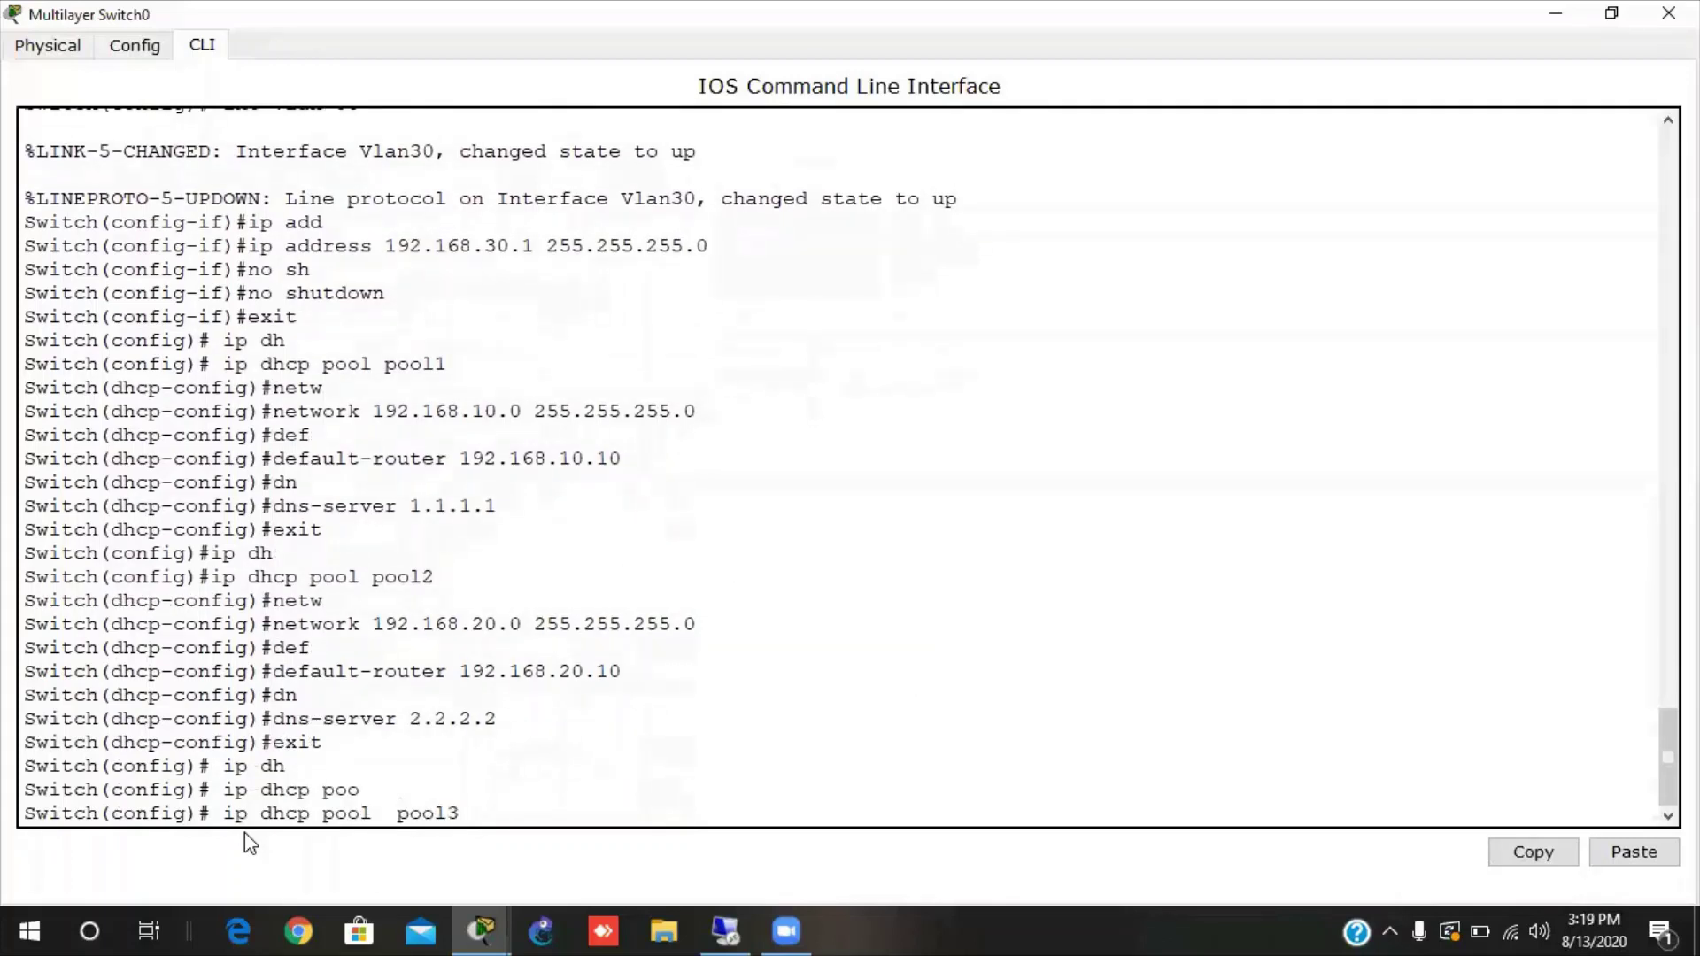
{"action": "key", "text": "Return"}
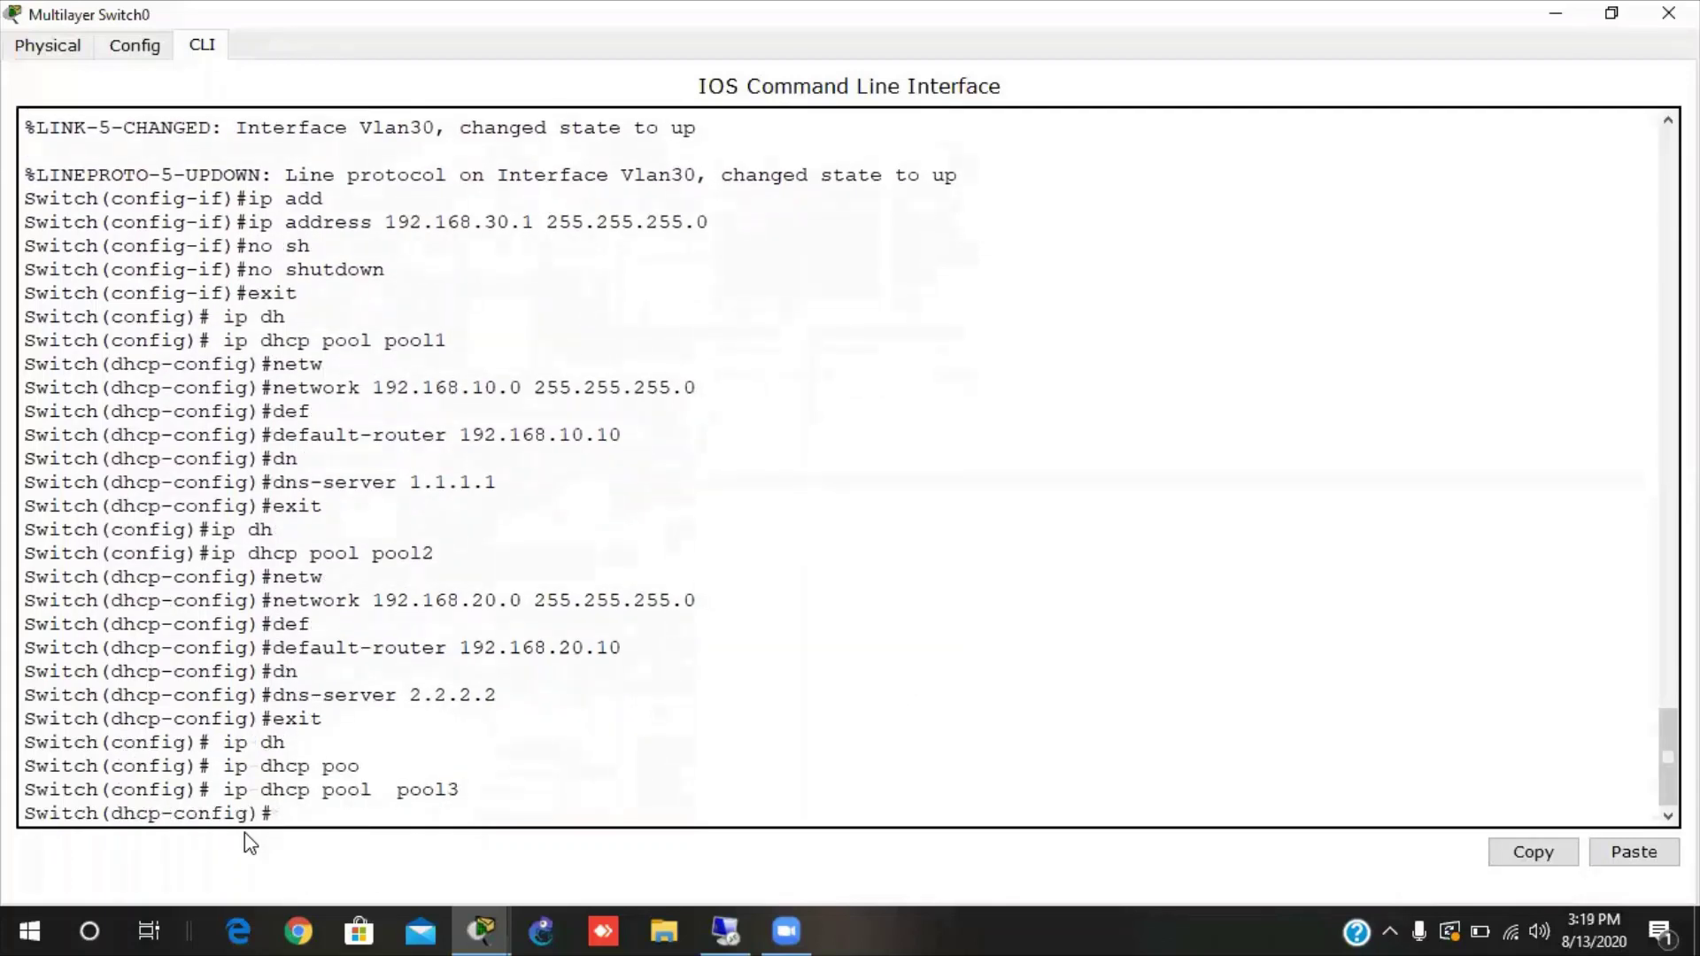
{"action": "type", "text": "net"}
{"action": "key", "text": "Tab"}
{"action": "type", "text": "192.1"}
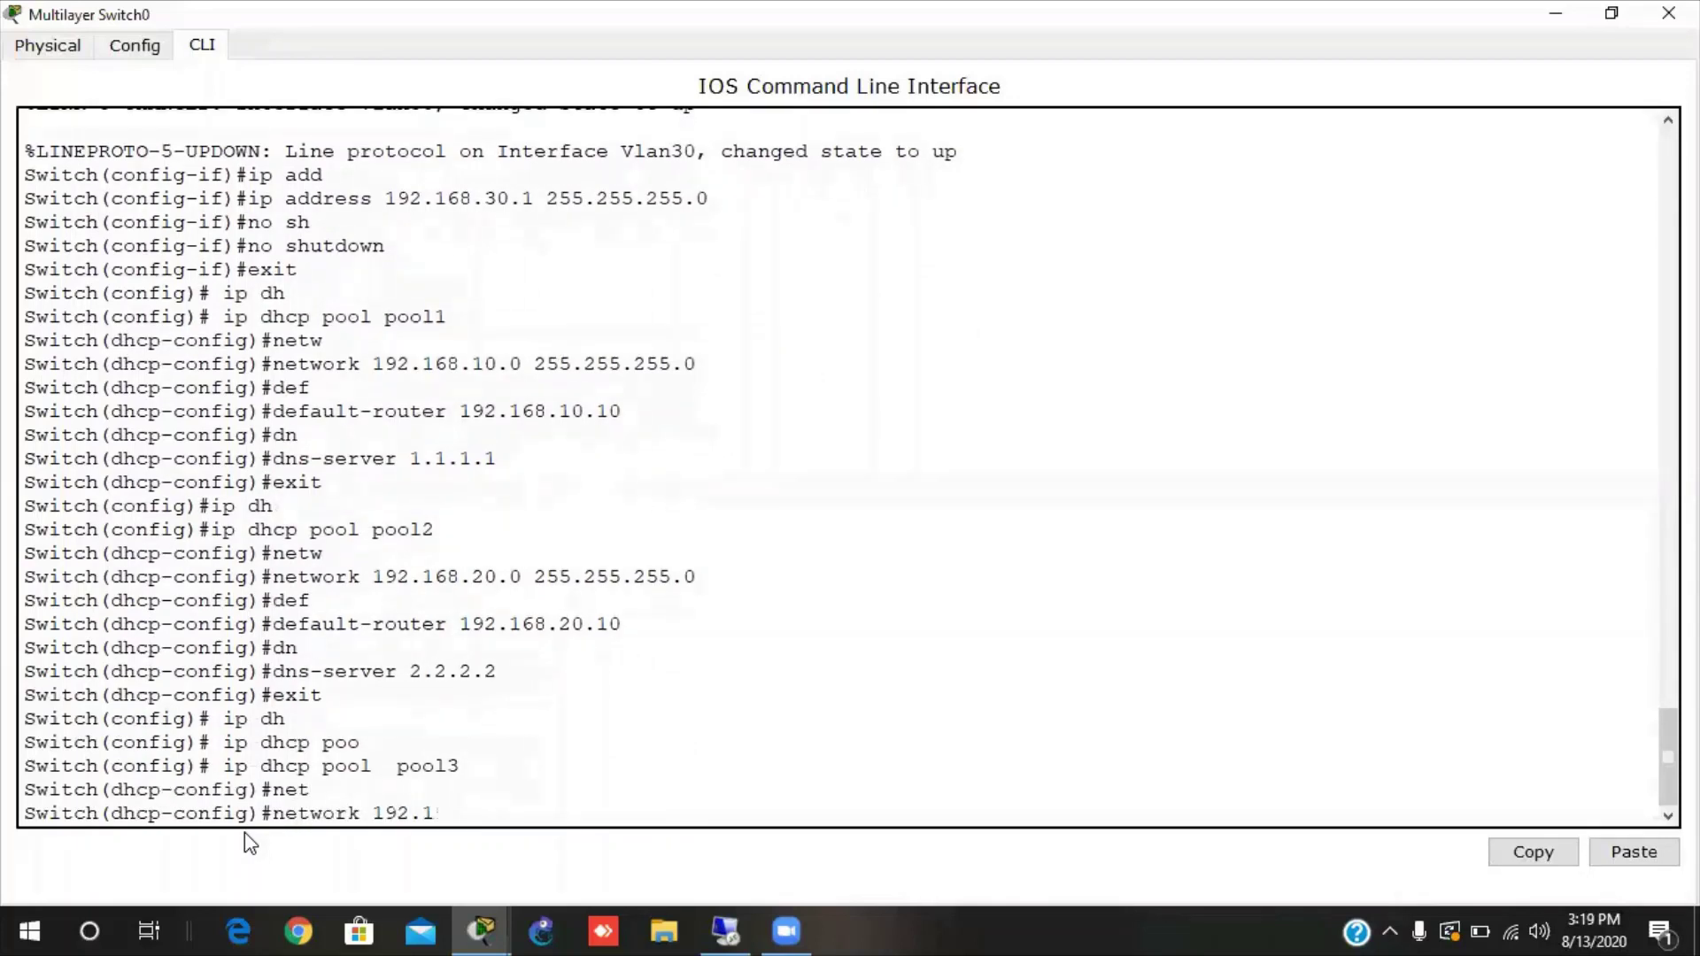
{"action": "type", "text": "68.30.0 255.255.255.0"}
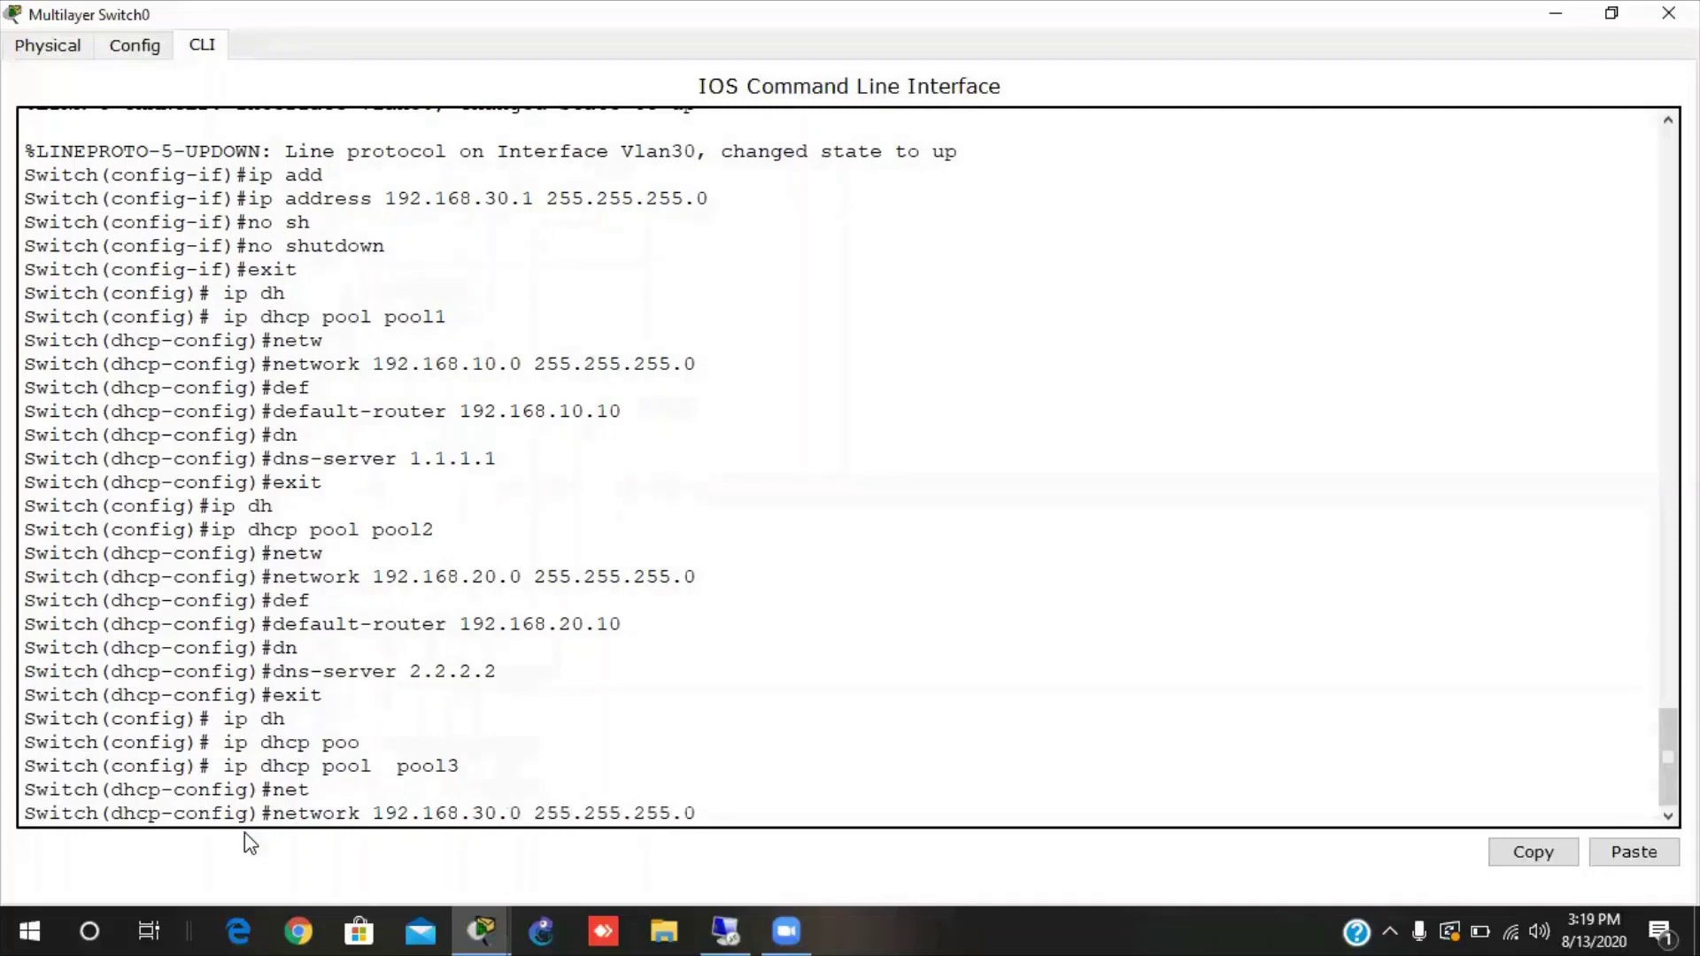
{"action": "key", "text": "Return"}
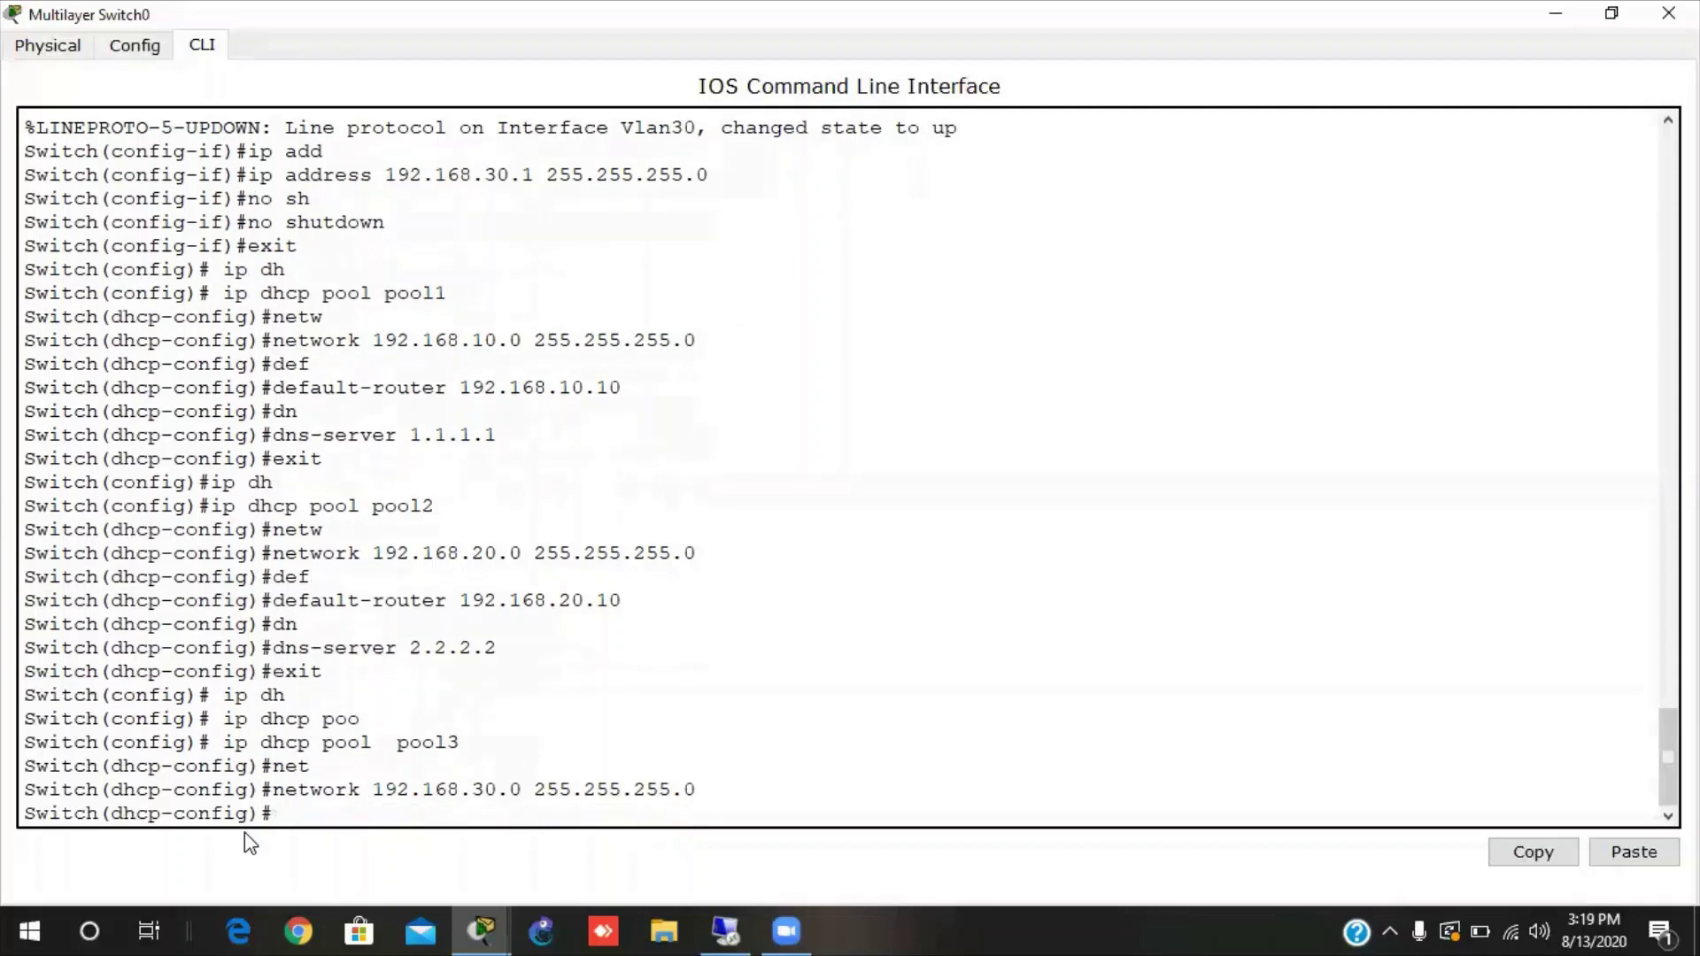
Set pool3's default router to 192.168.30.10 and its DNS server to 3.3.3.3, and exit the pool configuration.
{"action": "type", "text": "def"}
{"action": "key", "text": "Tab"}
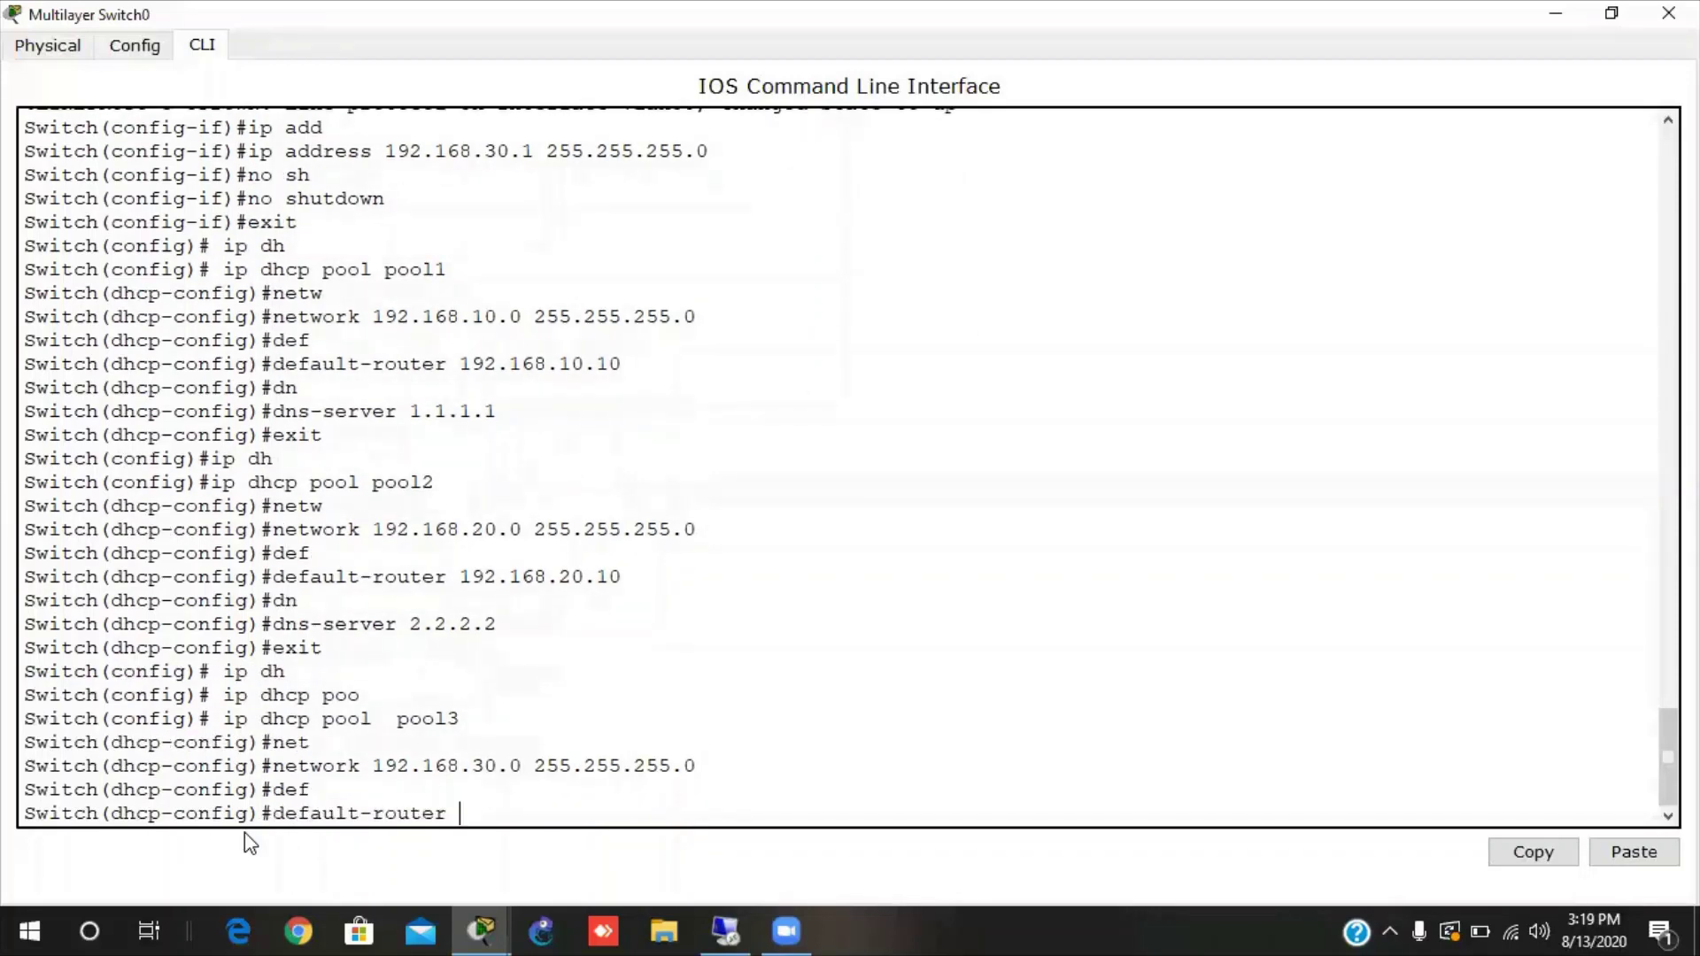
{"action": "type", "text": "192.168.30.10"}
{"action": "key", "text": "Return"}
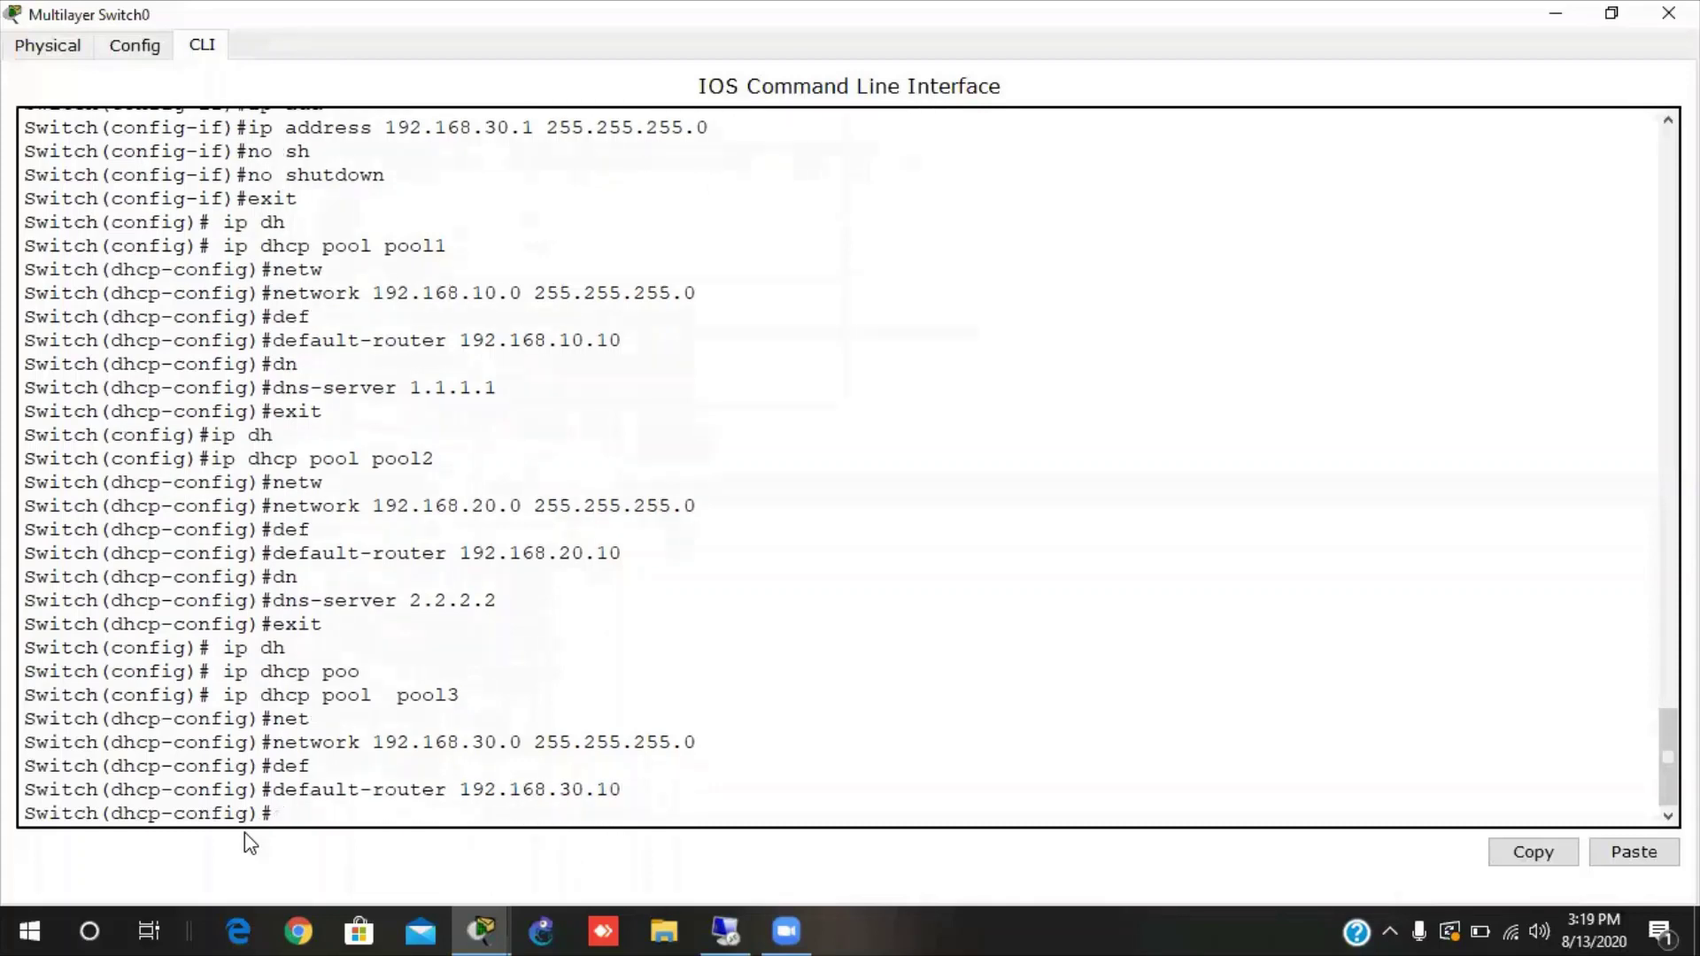
{"action": "type", "text": "dns"}
{"action": "key", "text": "Tab"}
{"action": "type", "text": "3."}
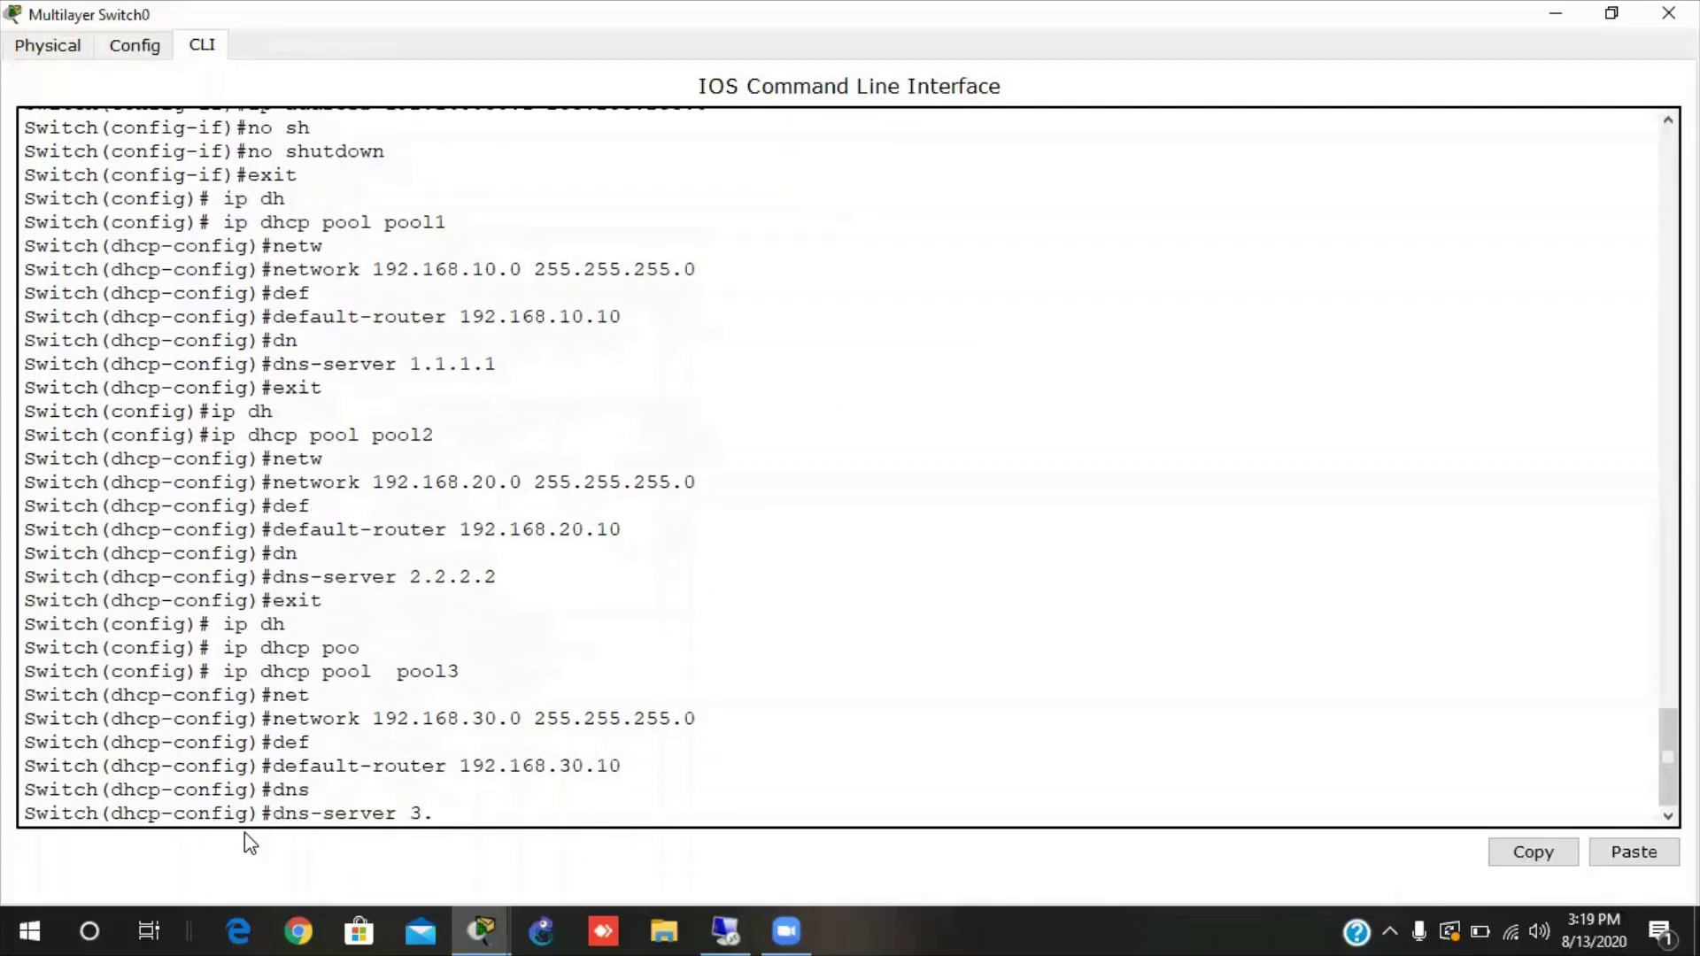
{"action": "type", "text": "3.3.3"}
{"action": "key", "text": "Return"}
{"action": "type", "text": "exit"}
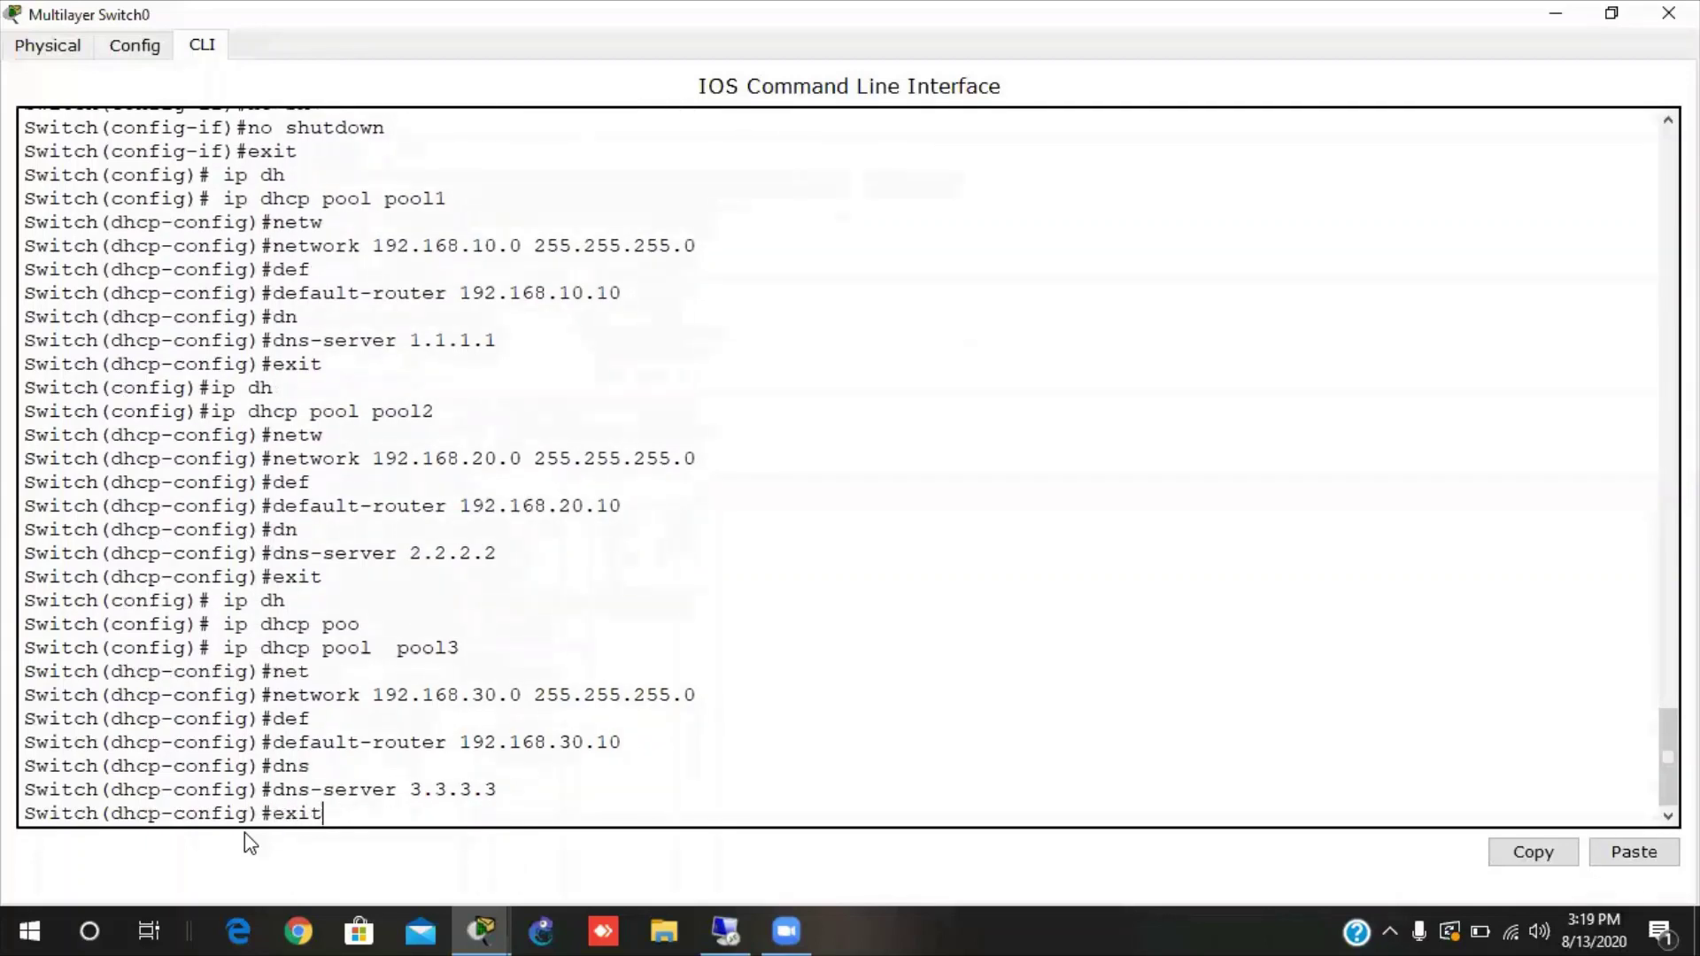
{"action": "key", "text": "Return"}
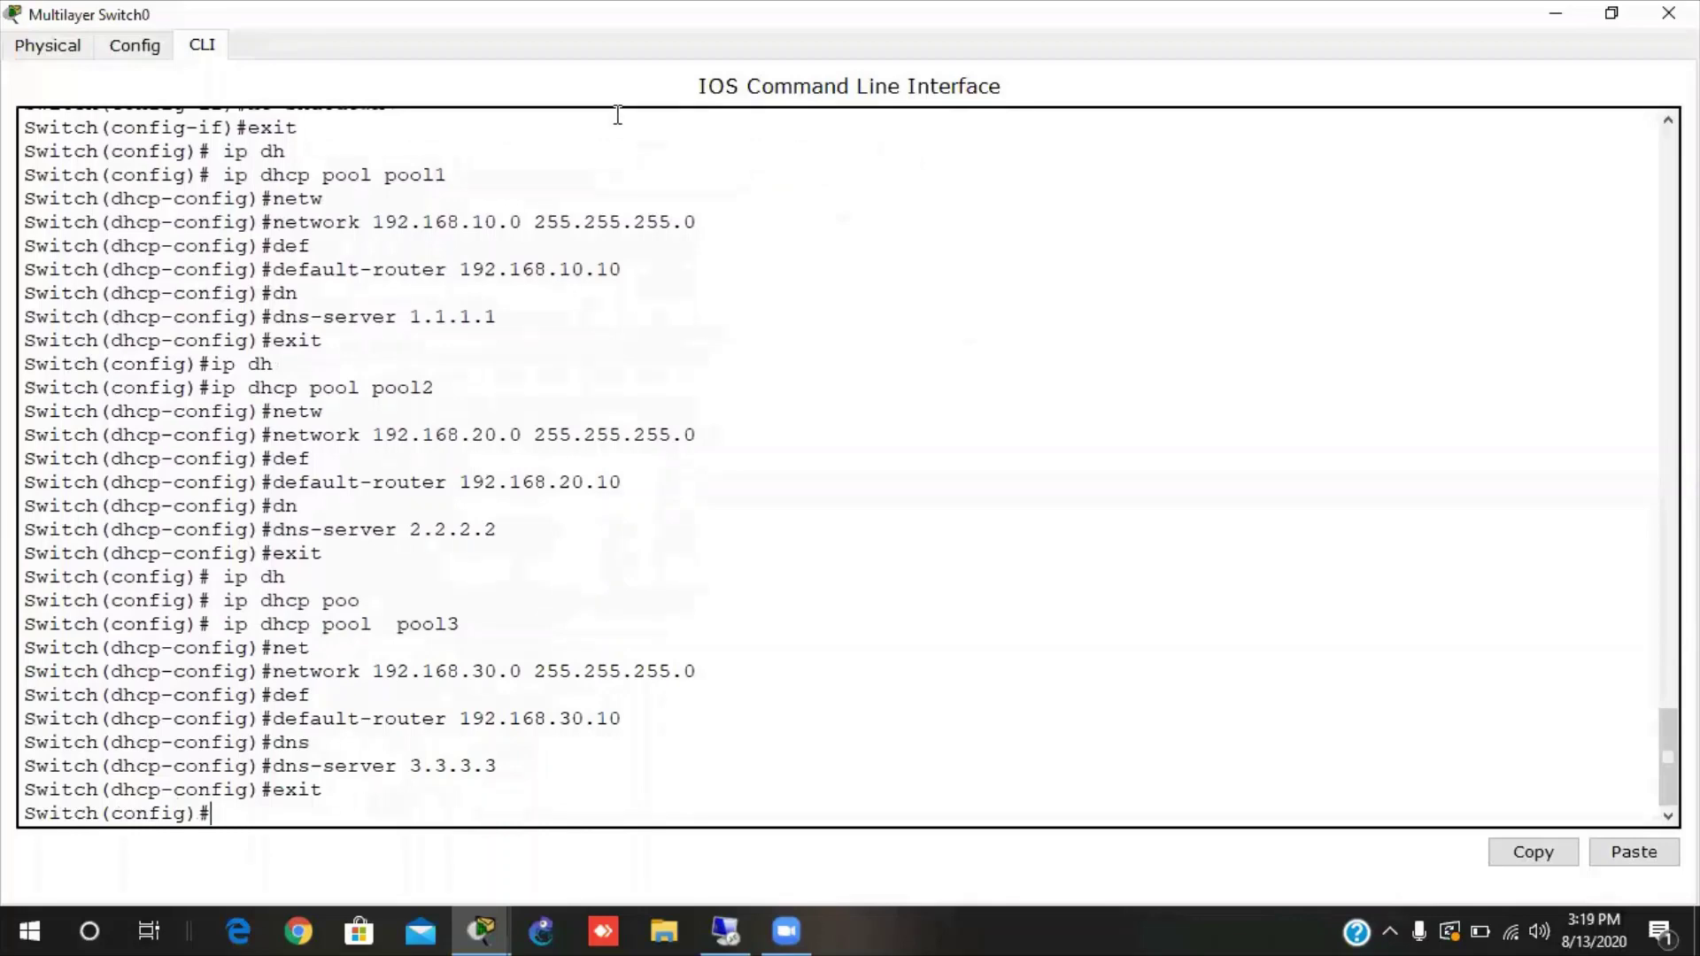
Return to the topology and switch PC0's IP configuration from static to DHCP, closing its window when done.
{"action": "left_click", "coordinate": [1551, 14]}
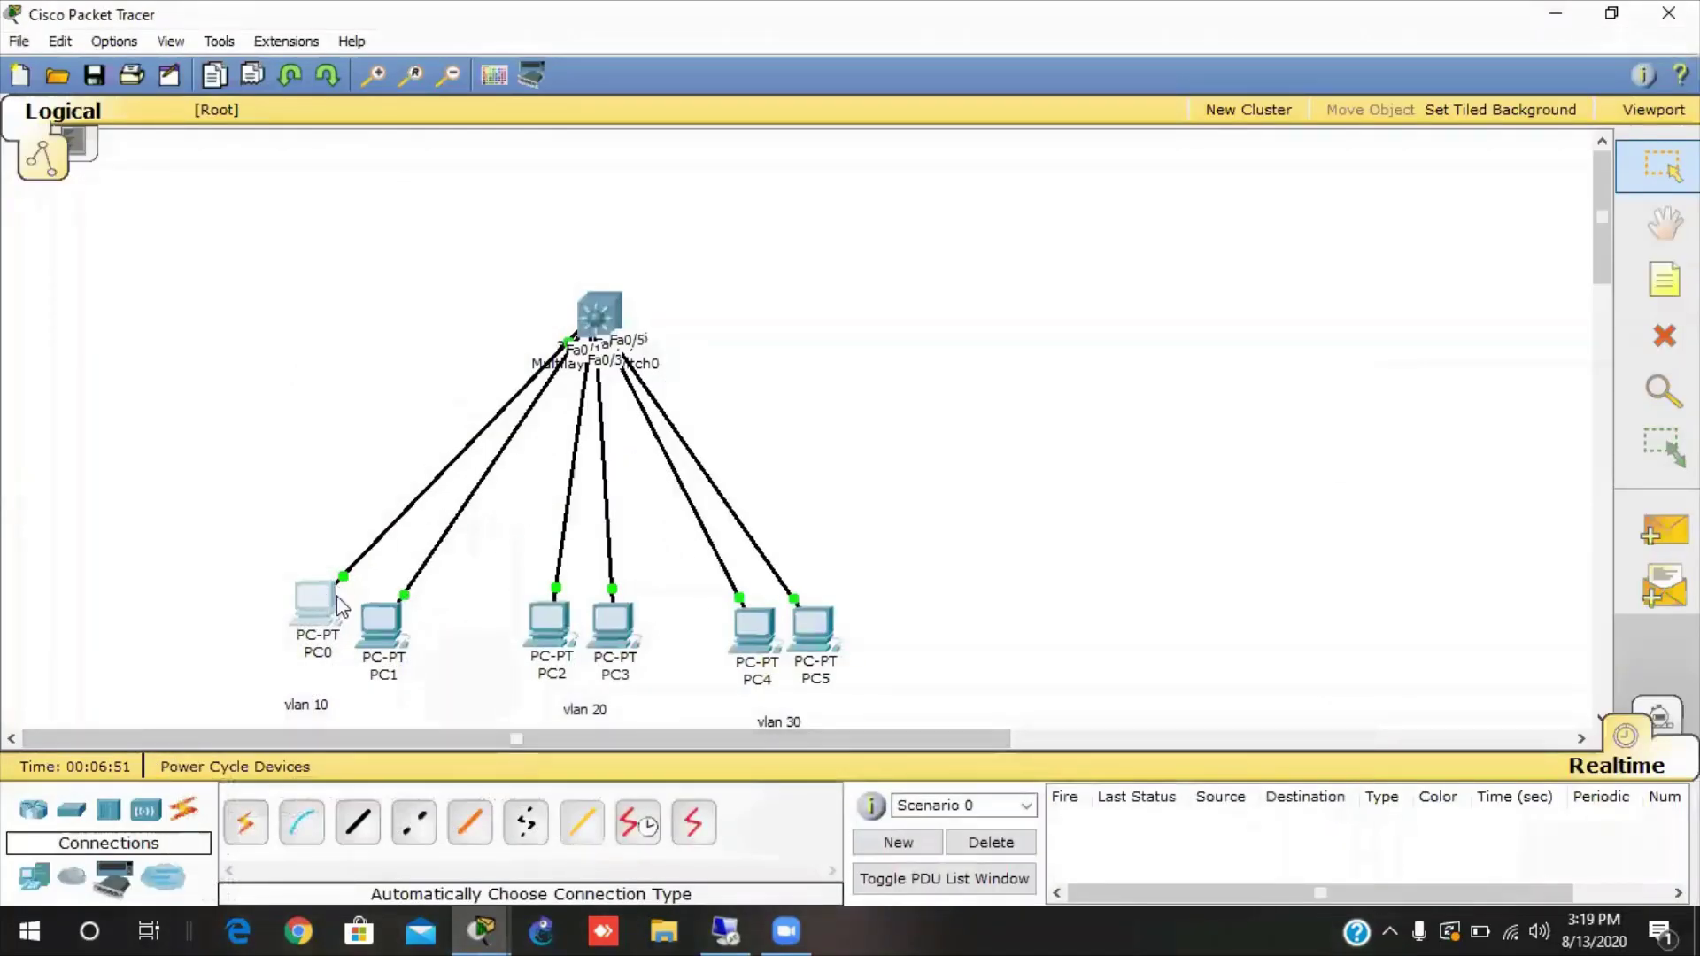
{"action": "left_click", "coordinate": [314, 620]}
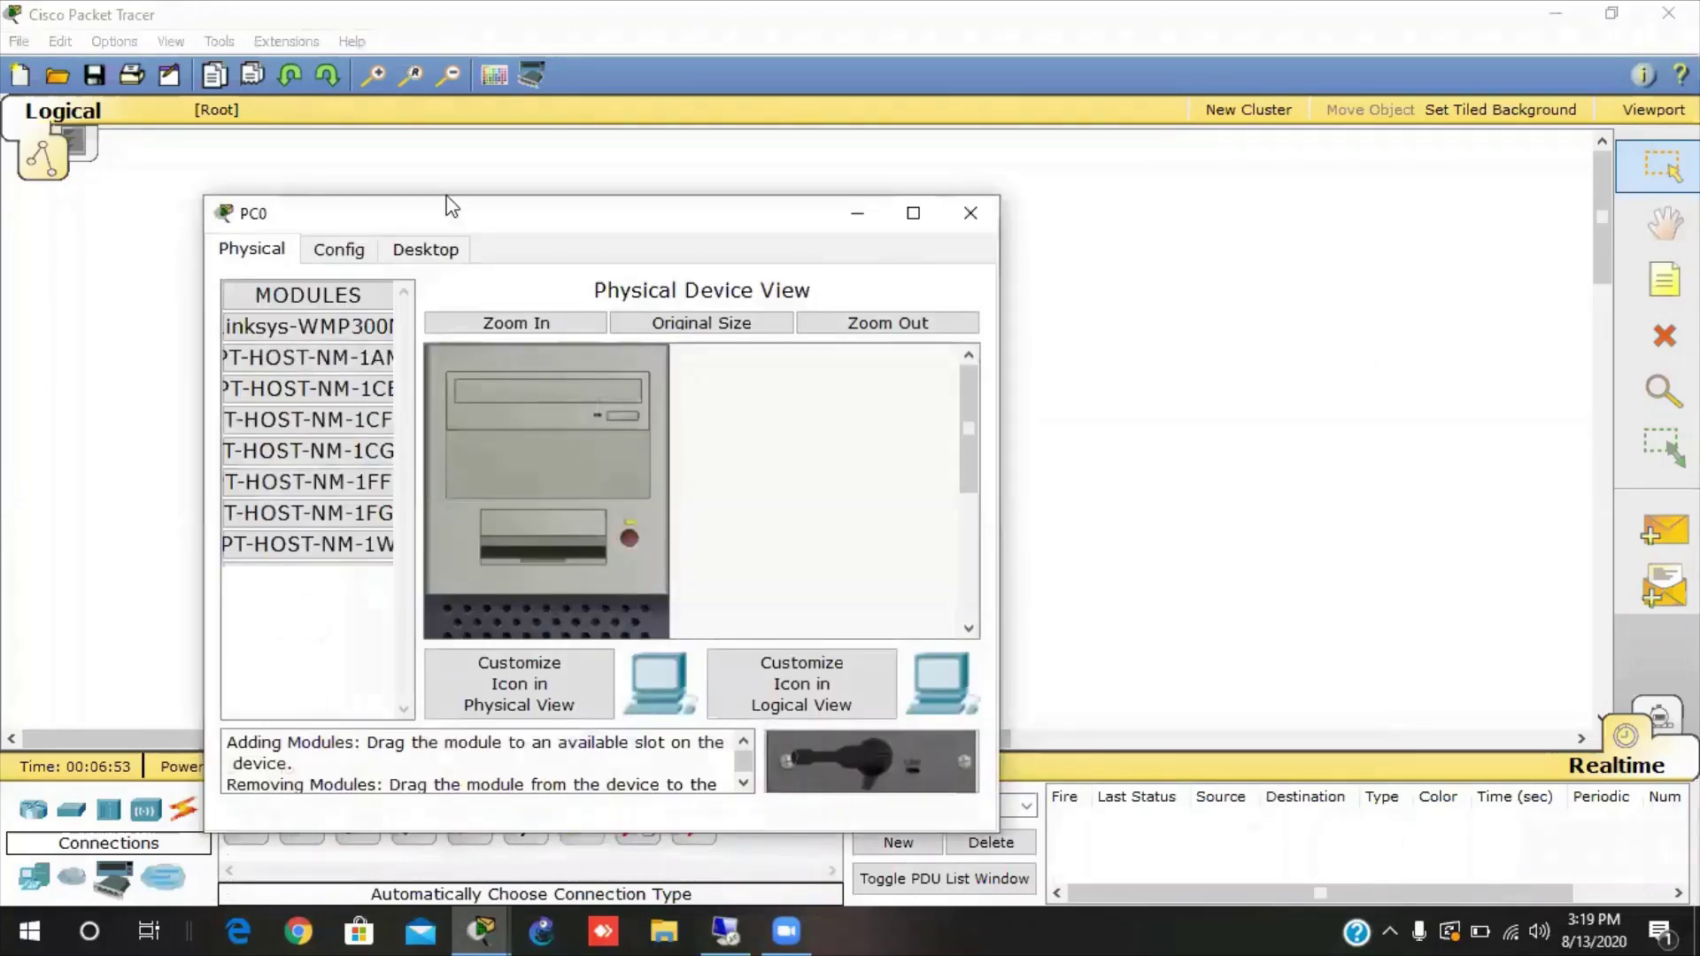
{"action": "left_click", "coordinate": [425, 252]}
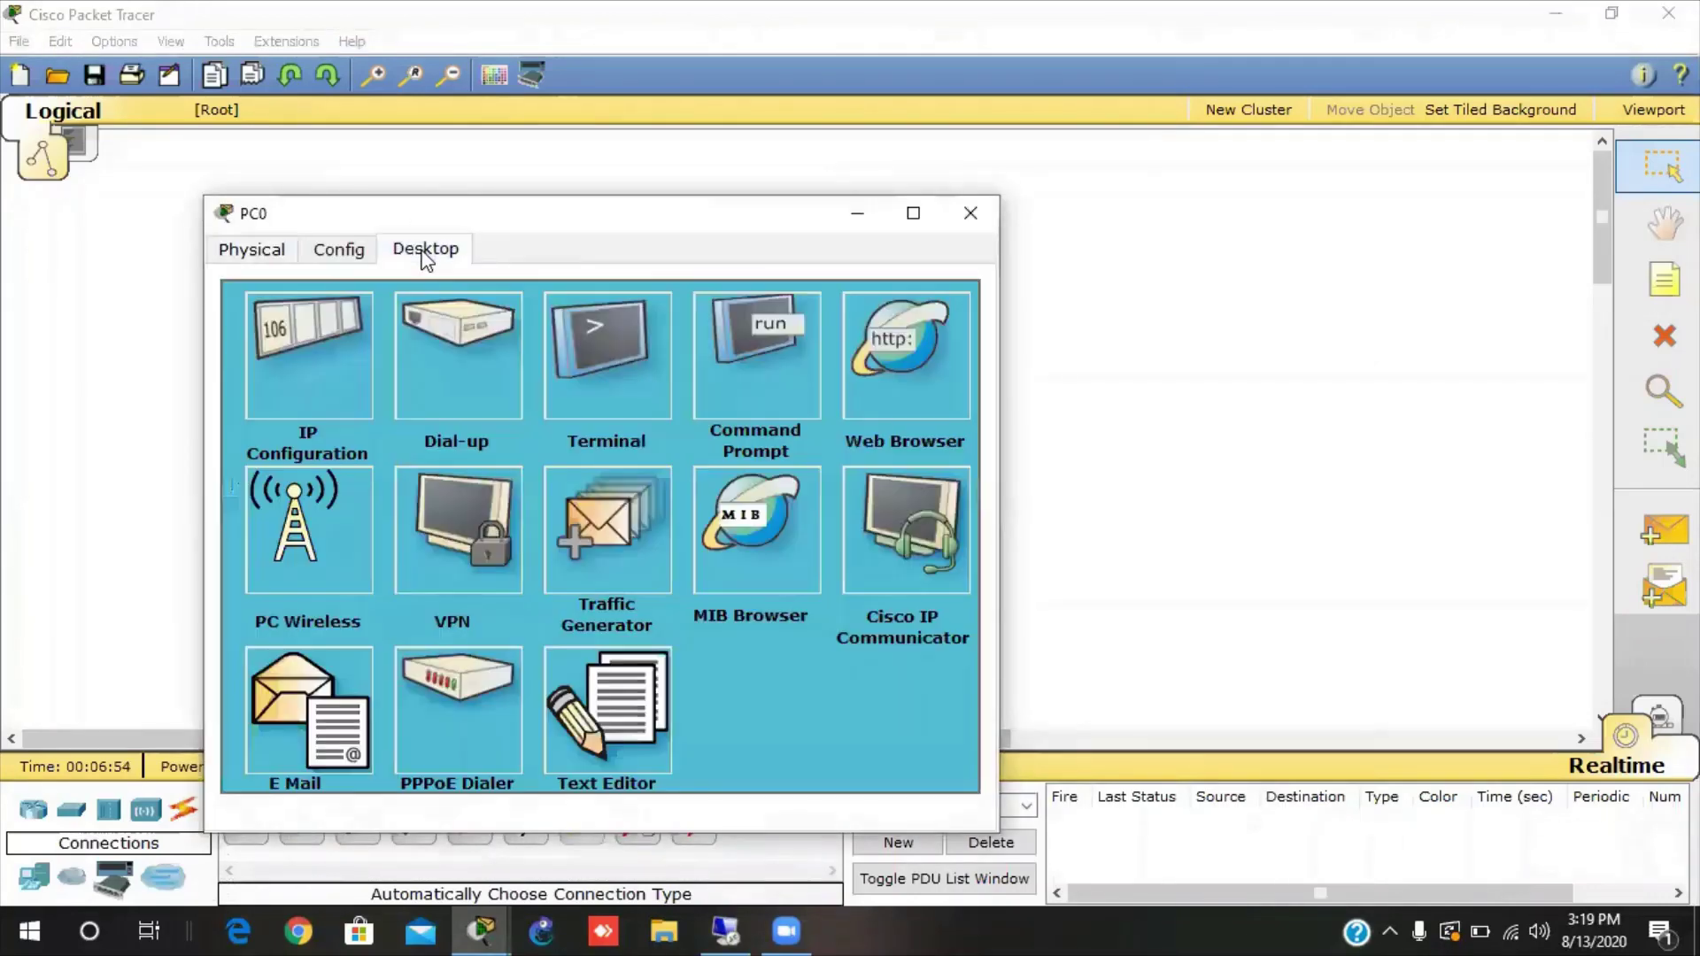
{"action": "left_click", "coordinate": [312, 347]}
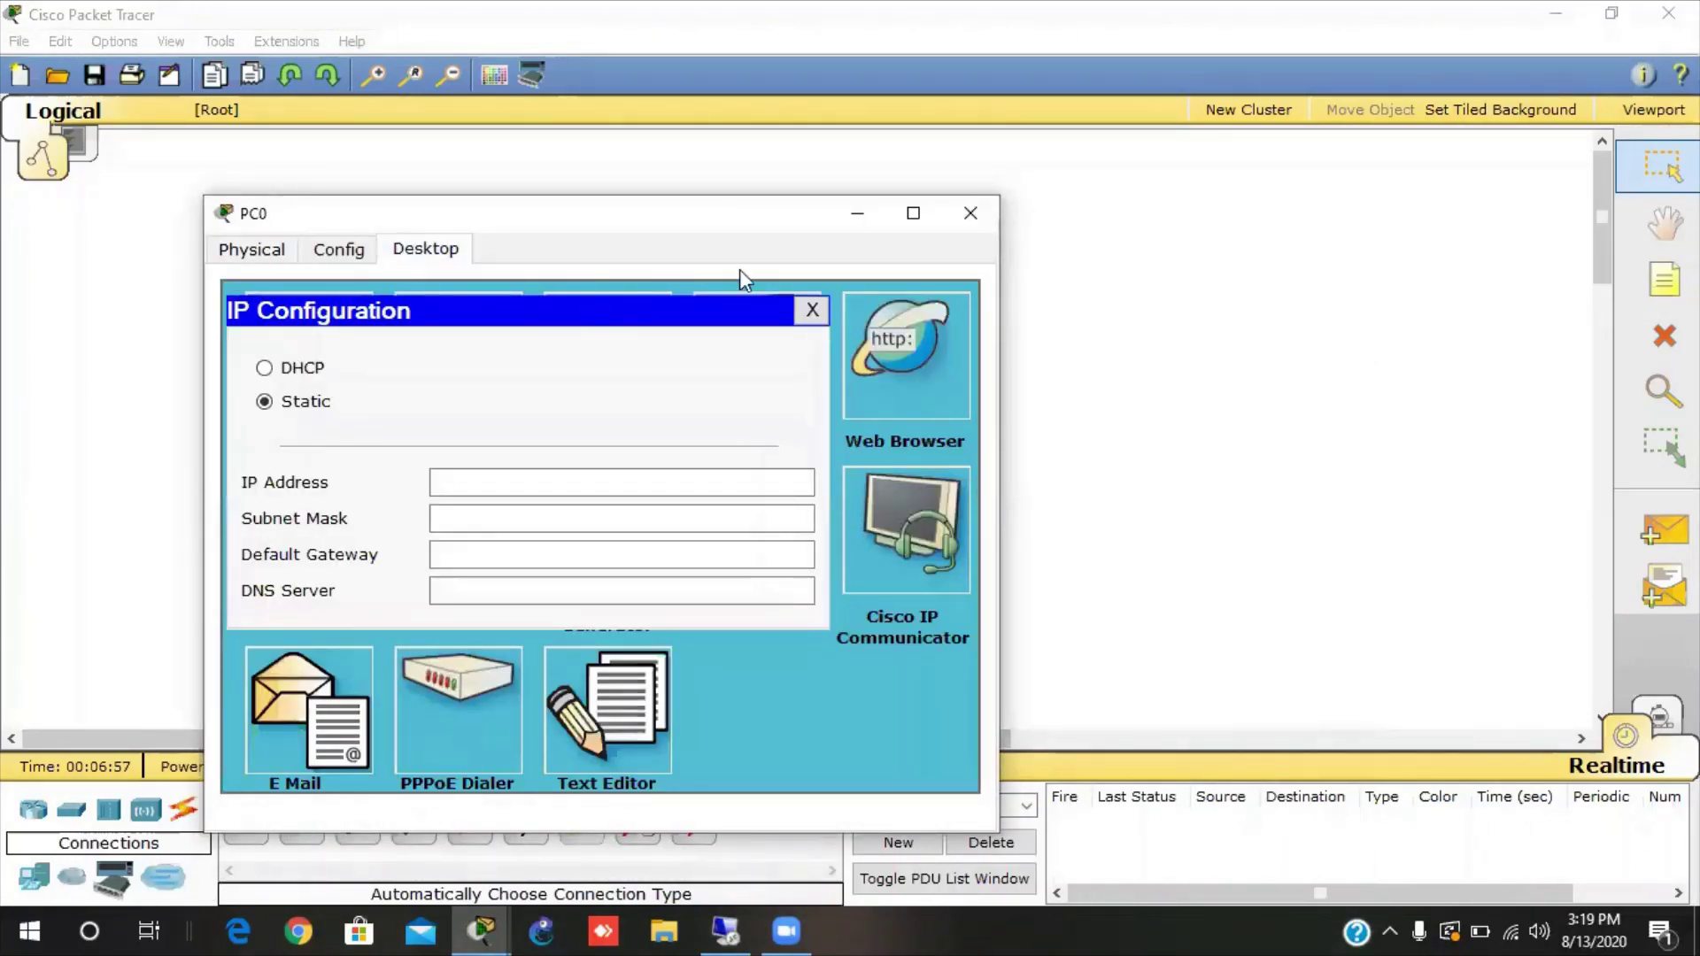
{"action": "left_click_drag", "start_coordinate": [630, 222], "coordinate": [870, 190]}
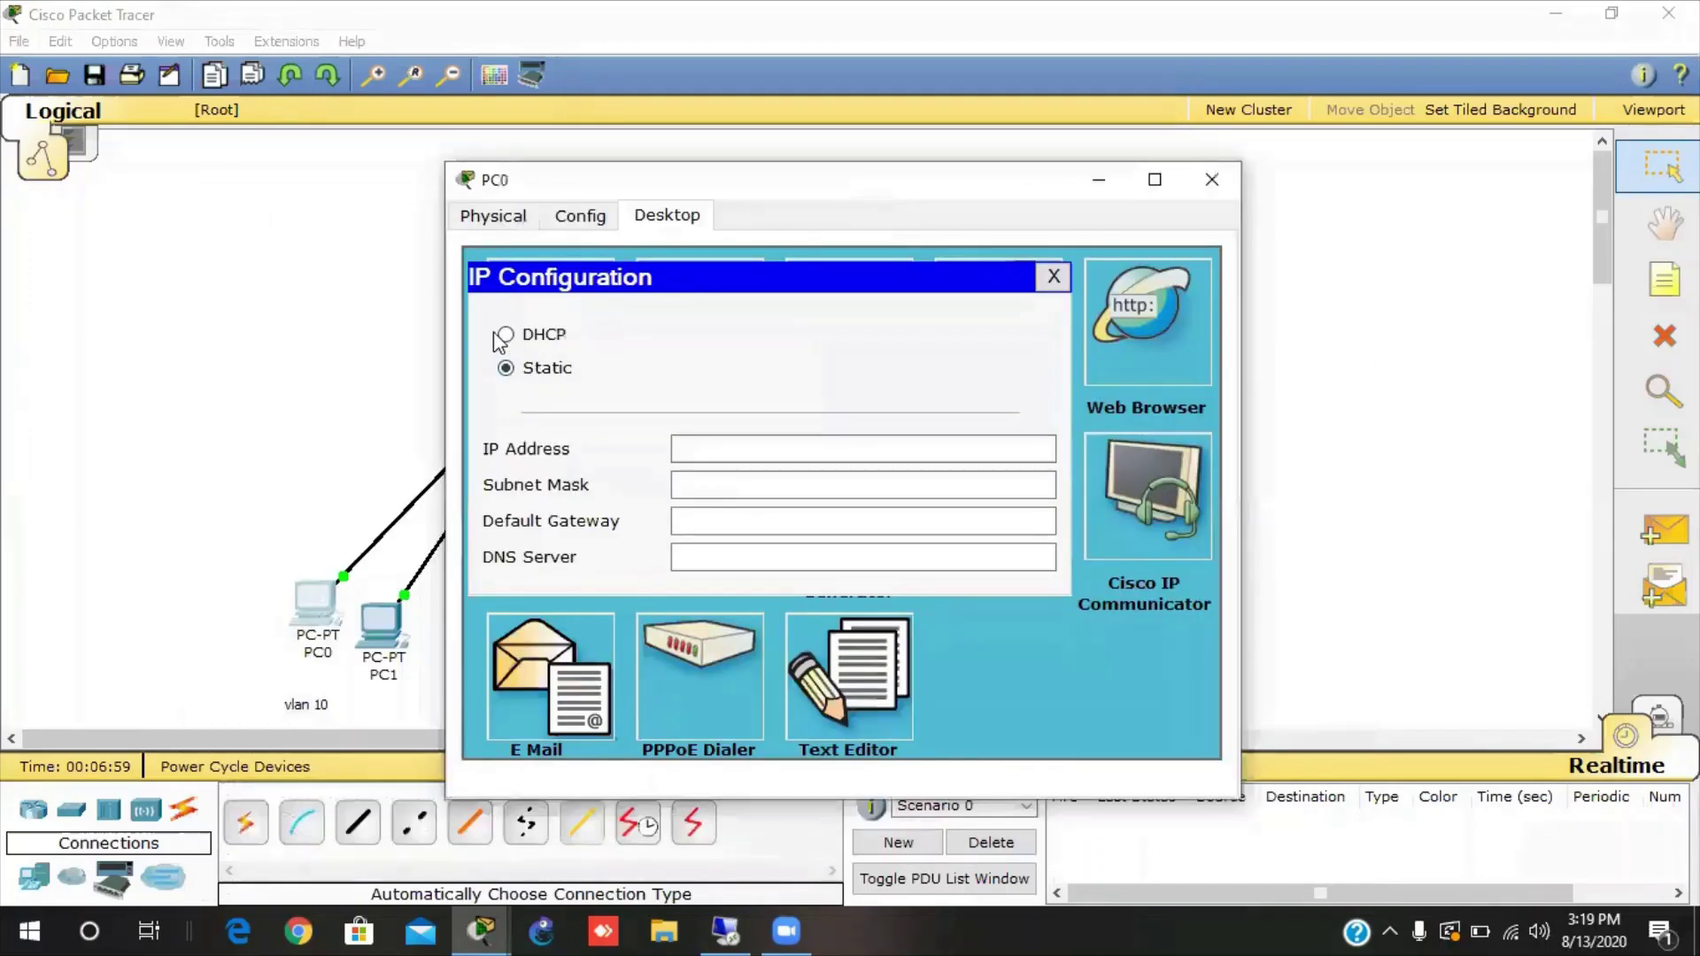
{"action": "left_click", "coordinate": [506, 335]}
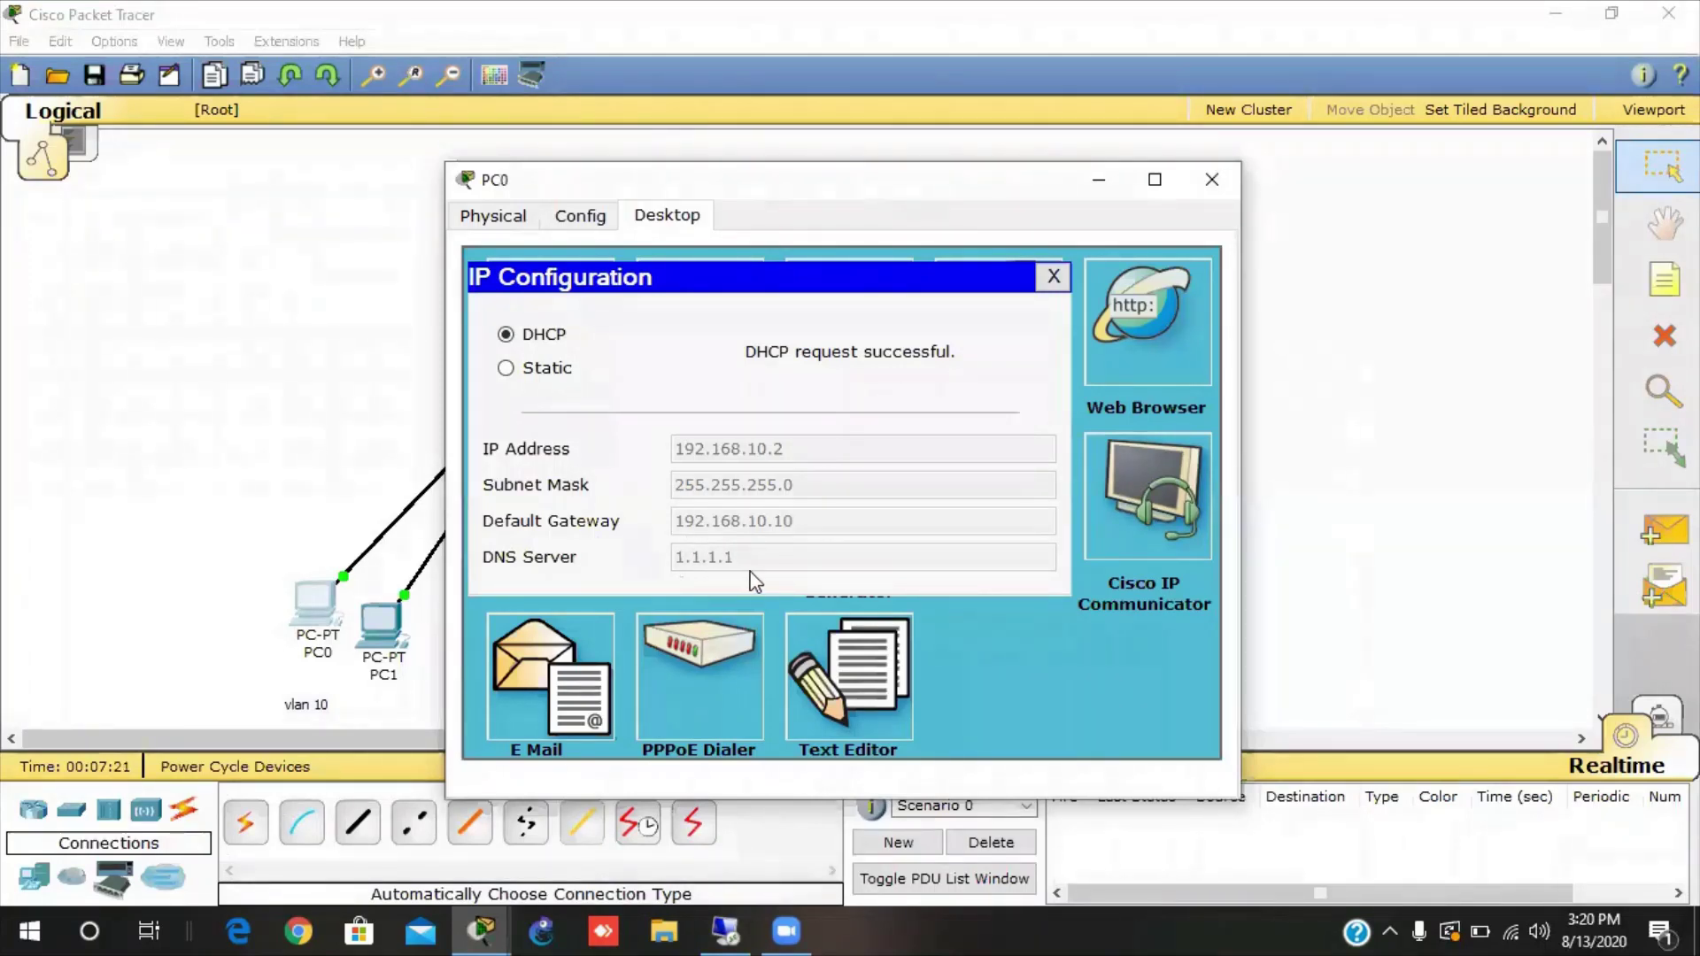
{"action": "left_click", "coordinate": [1210, 180]}
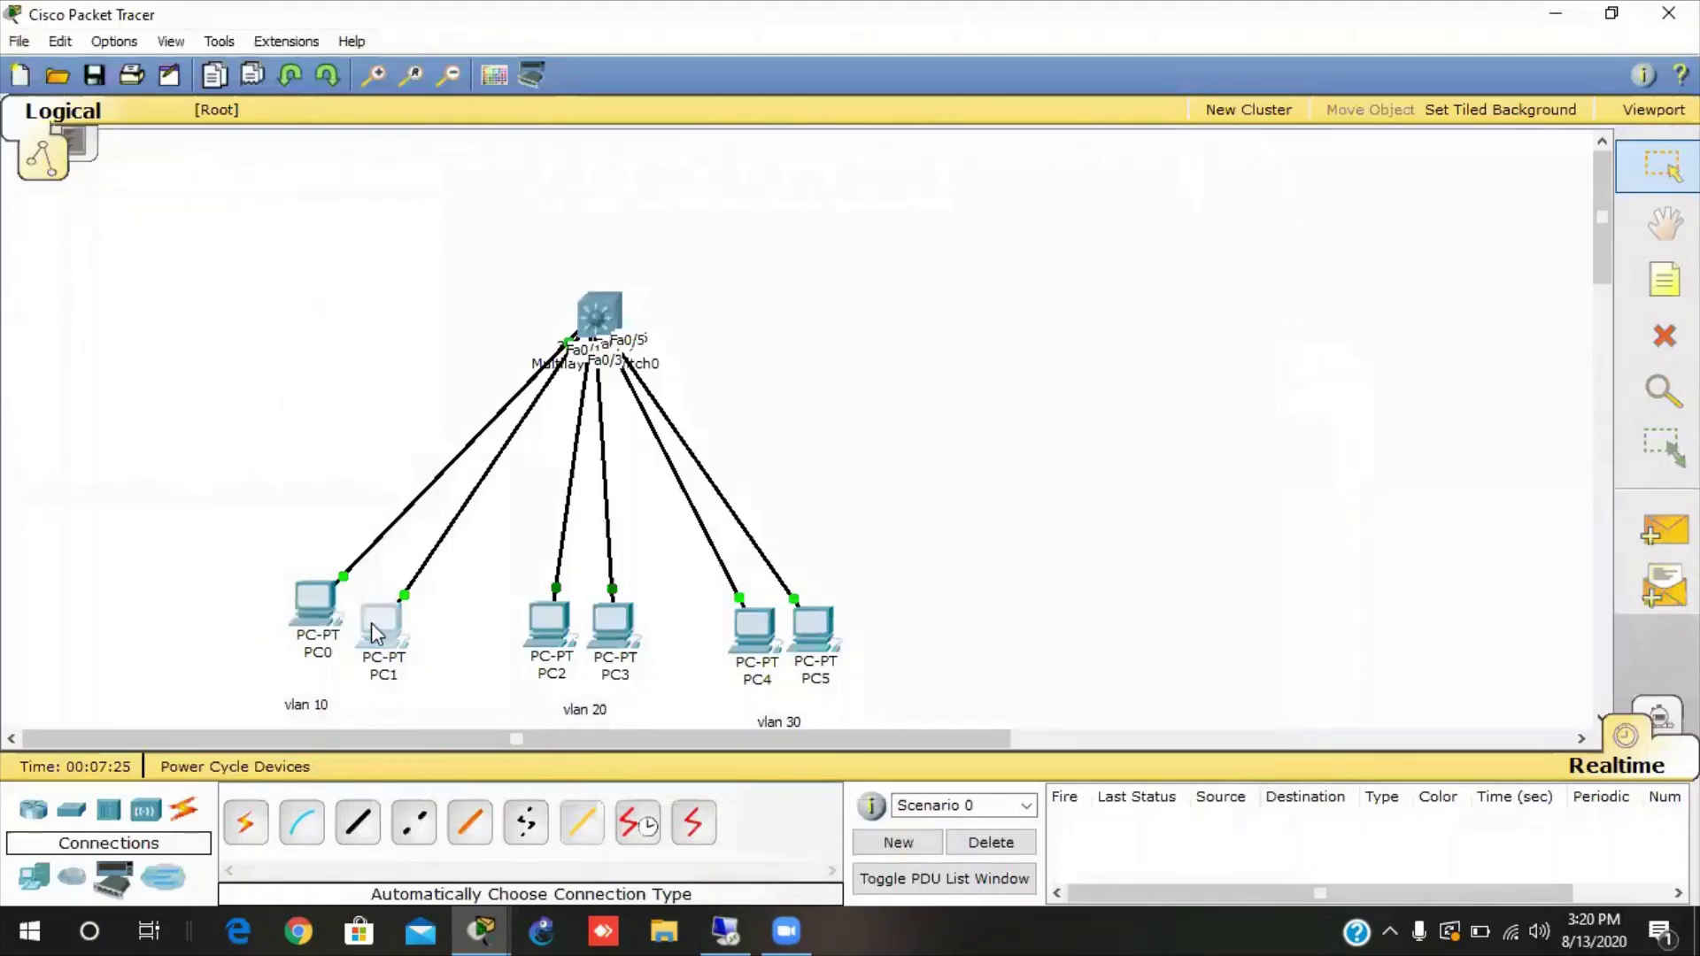
Switch PC1's IP configuration to DHCP and close its window.
{"action": "left_click", "coordinate": [374, 628]}
{"action": "left_click", "coordinate": [259, 86]}
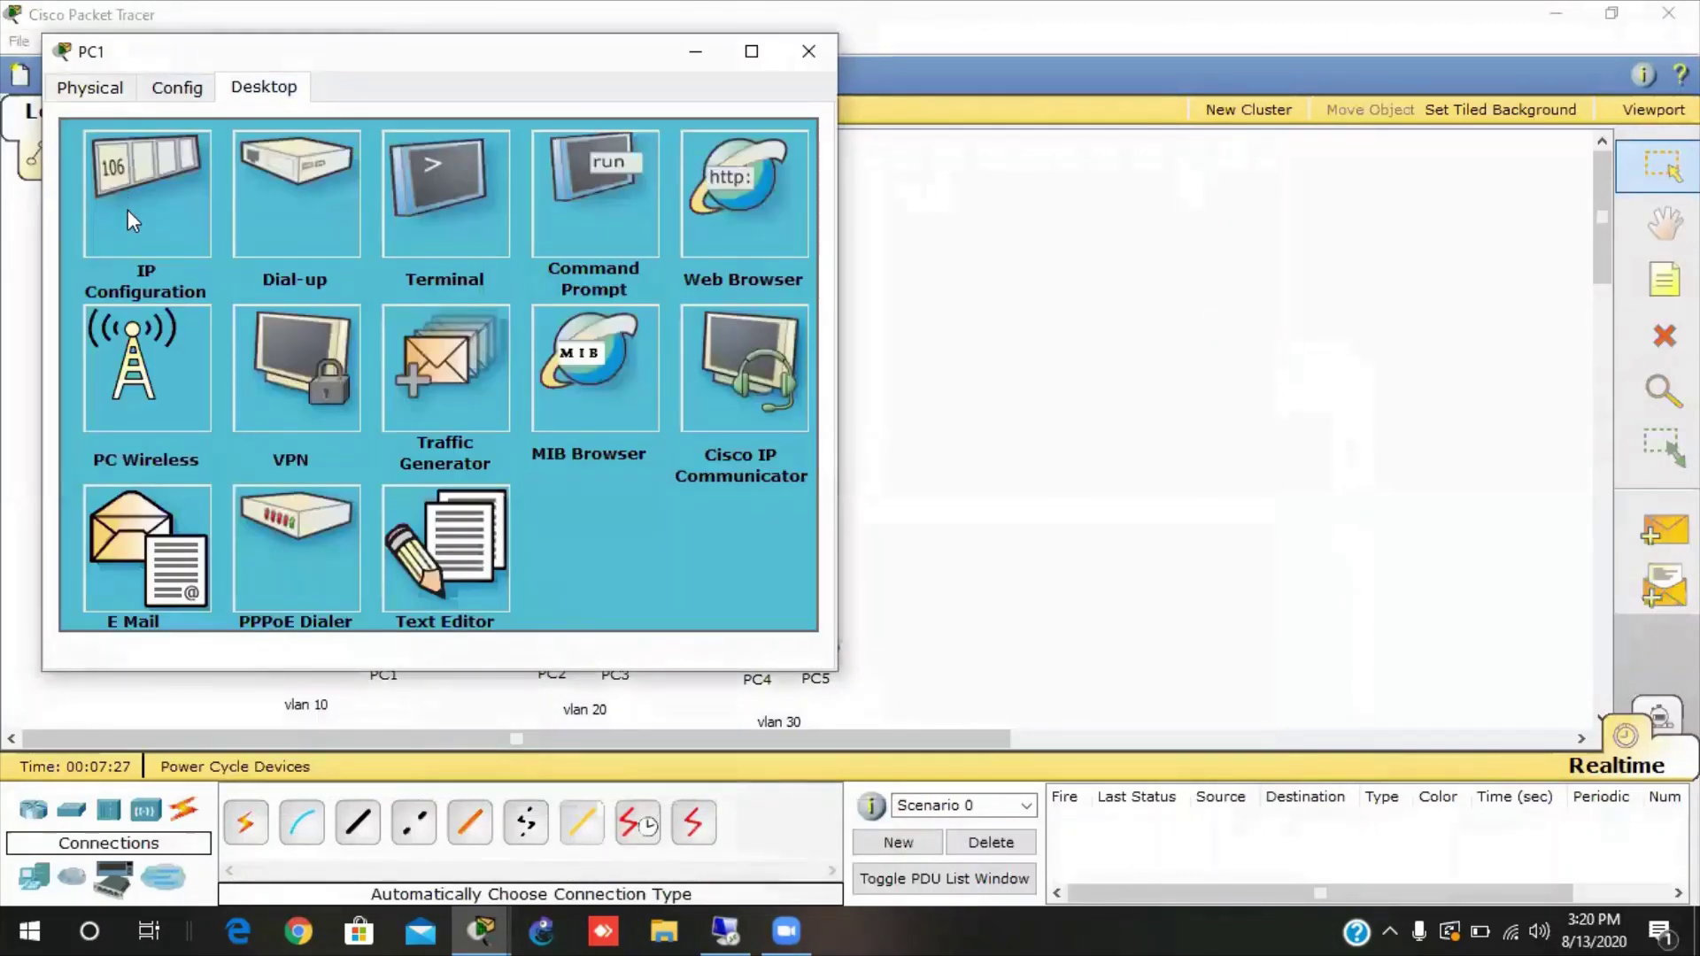
{"action": "left_click", "coordinate": [128, 209]}
{"action": "left_click", "coordinate": [102, 209]}
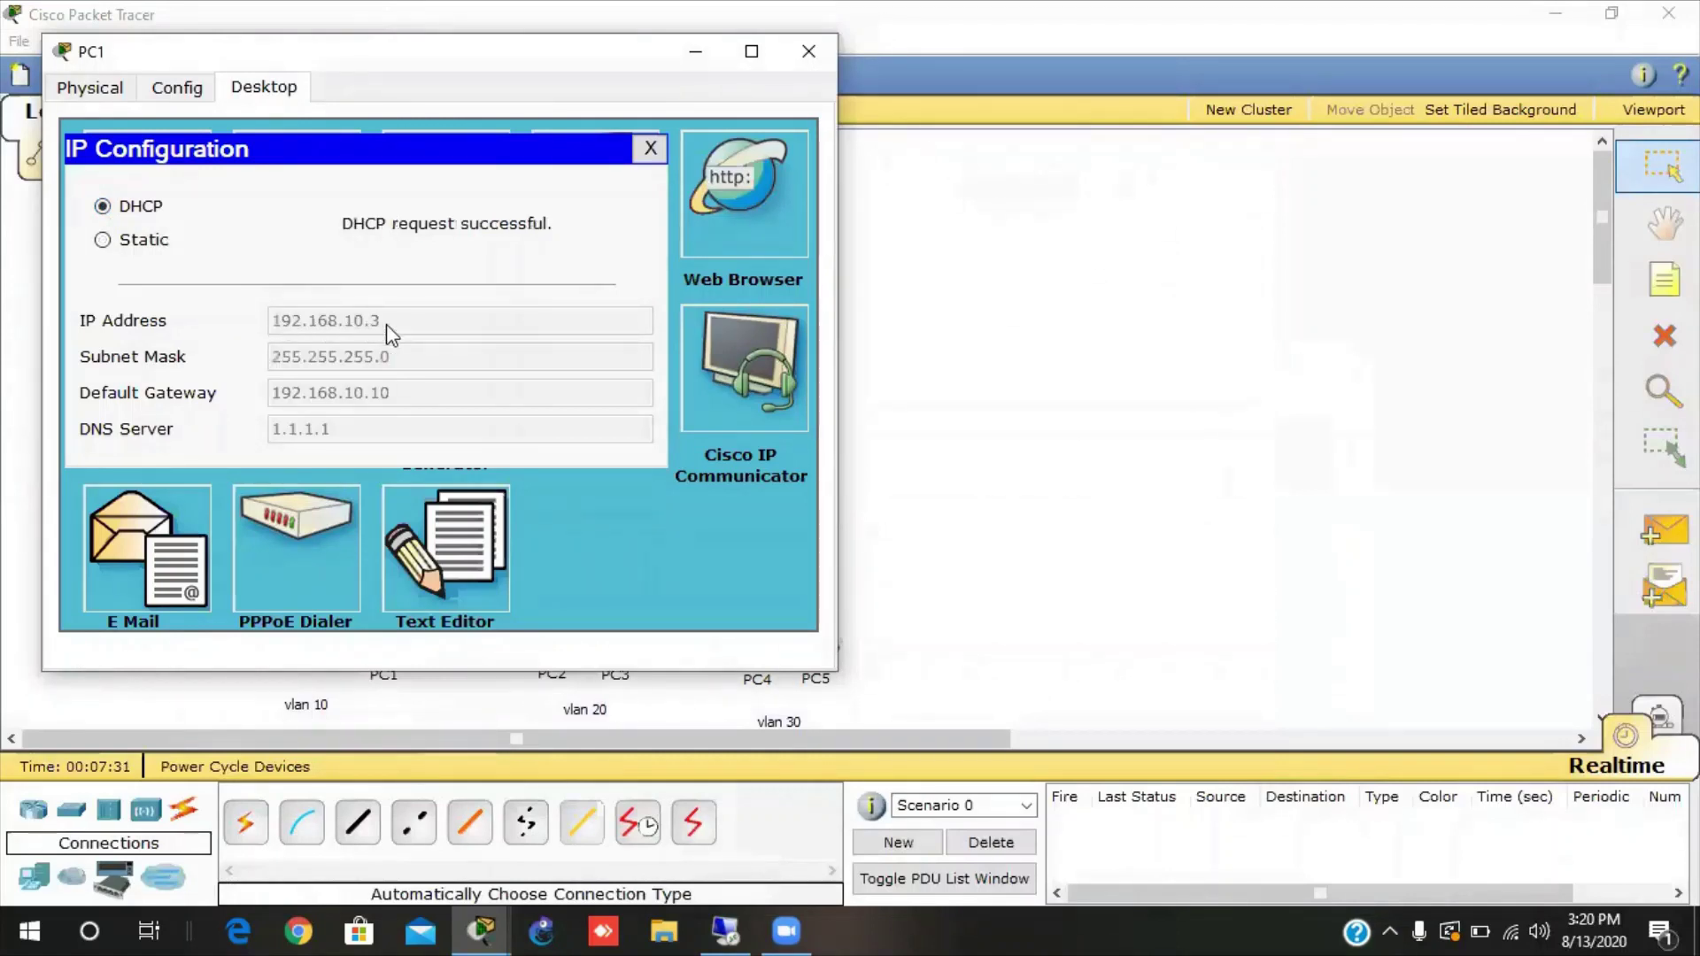
{"action": "left_click_drag", "start_coordinate": [478, 67], "coordinate": [644, 79]}
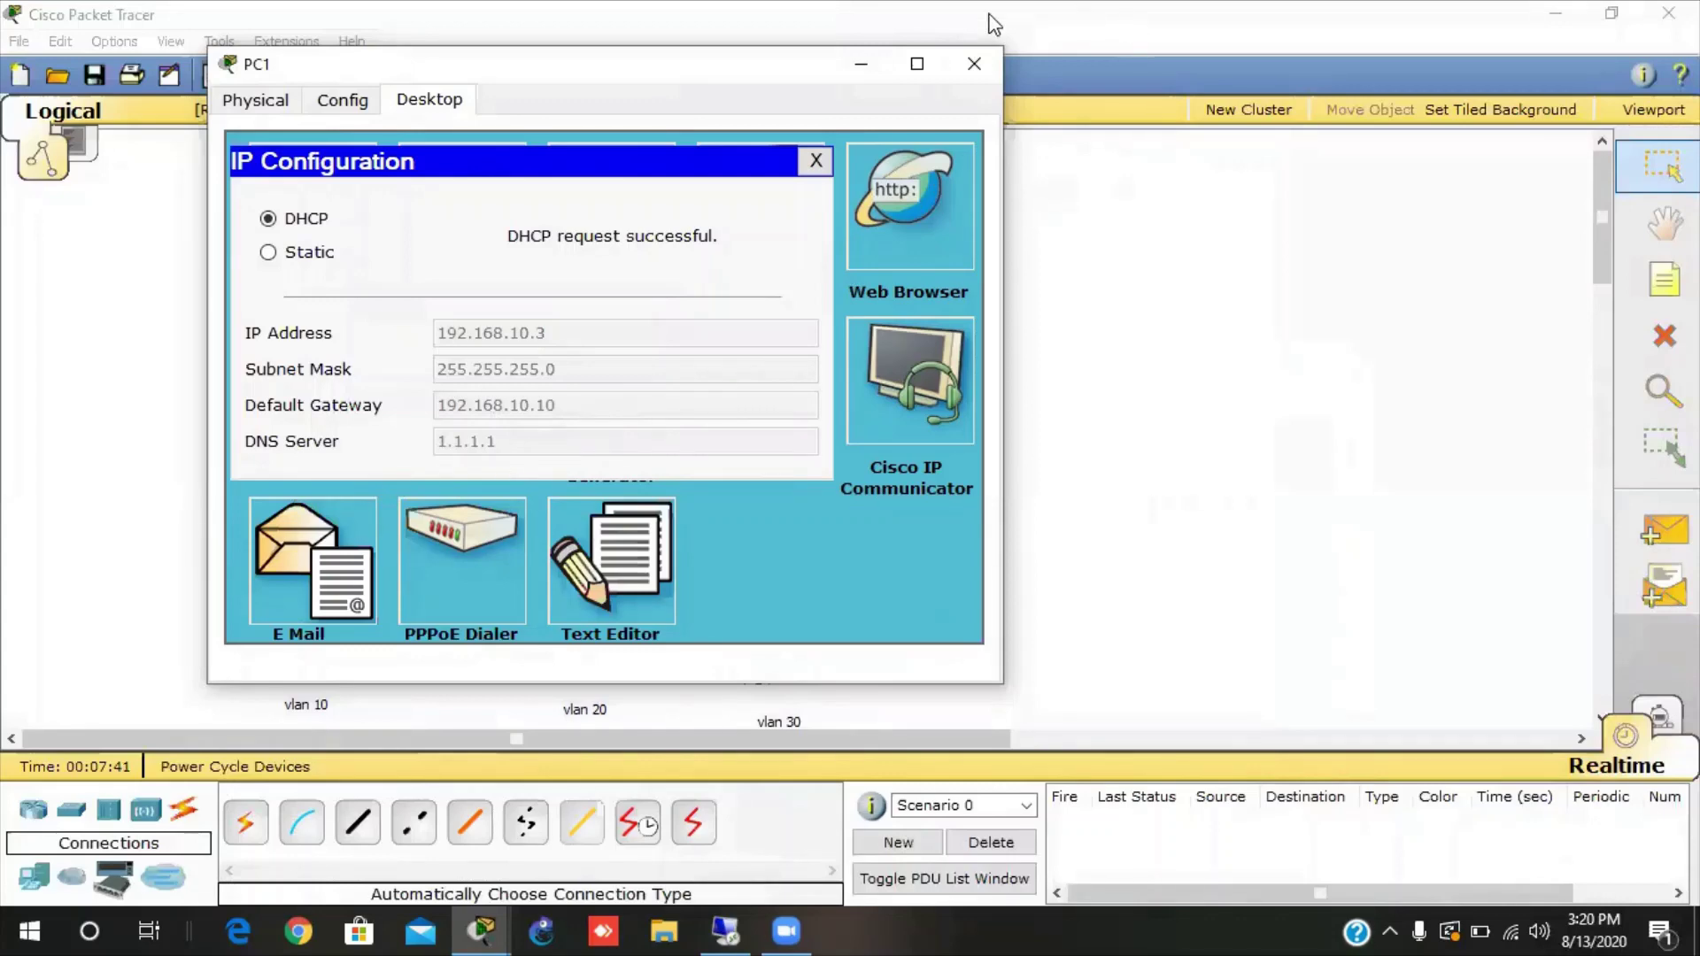
{"action": "left_click", "coordinate": [975, 65]}
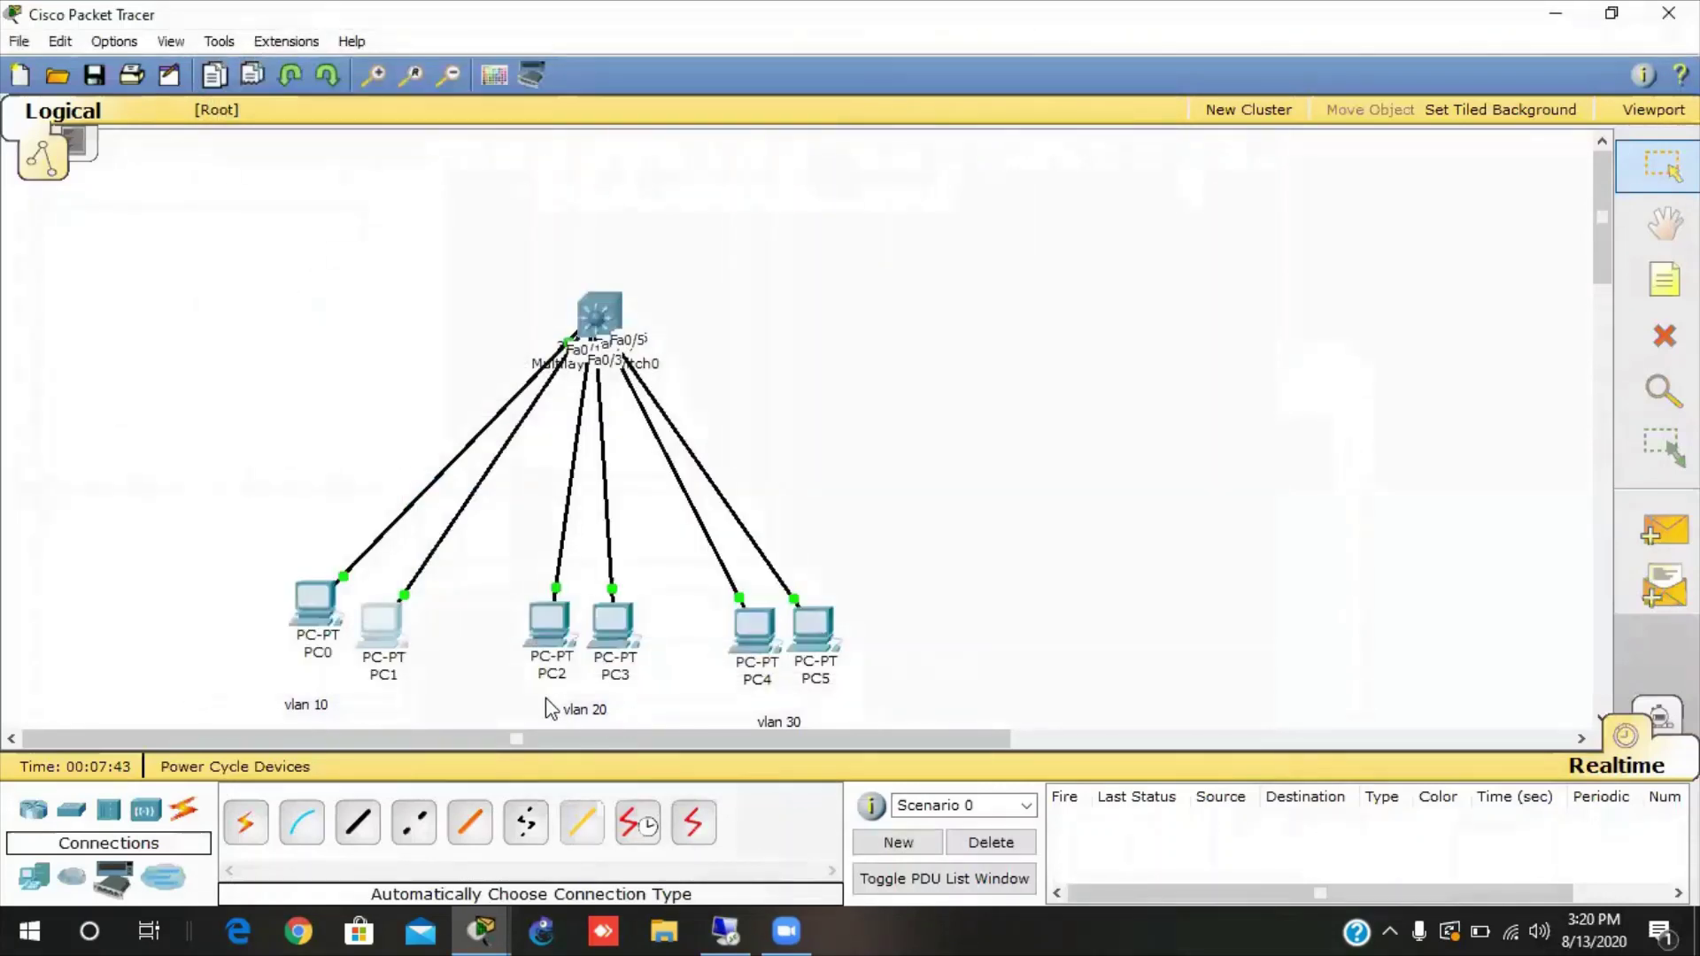
Switch PC2's IP configuration to DHCP and close its window.
{"action": "double_click", "coordinate": [549, 651]}
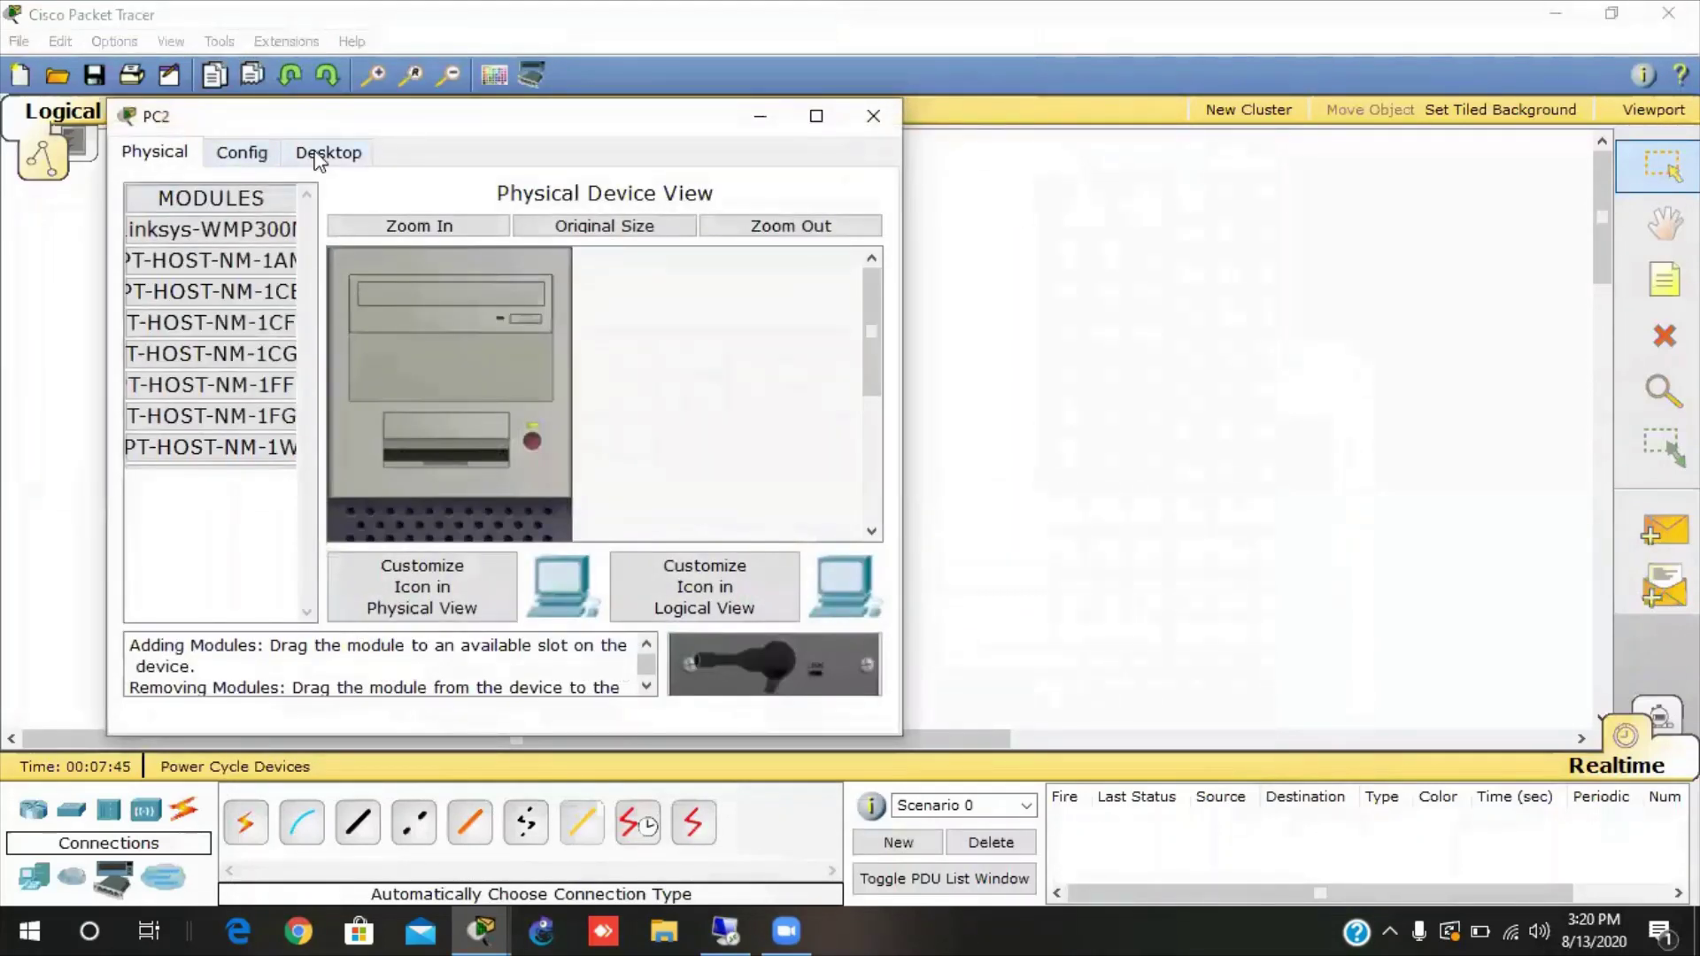
{"action": "left_click", "coordinate": [321, 162]}
{"action": "left_click", "coordinate": [216, 211]}
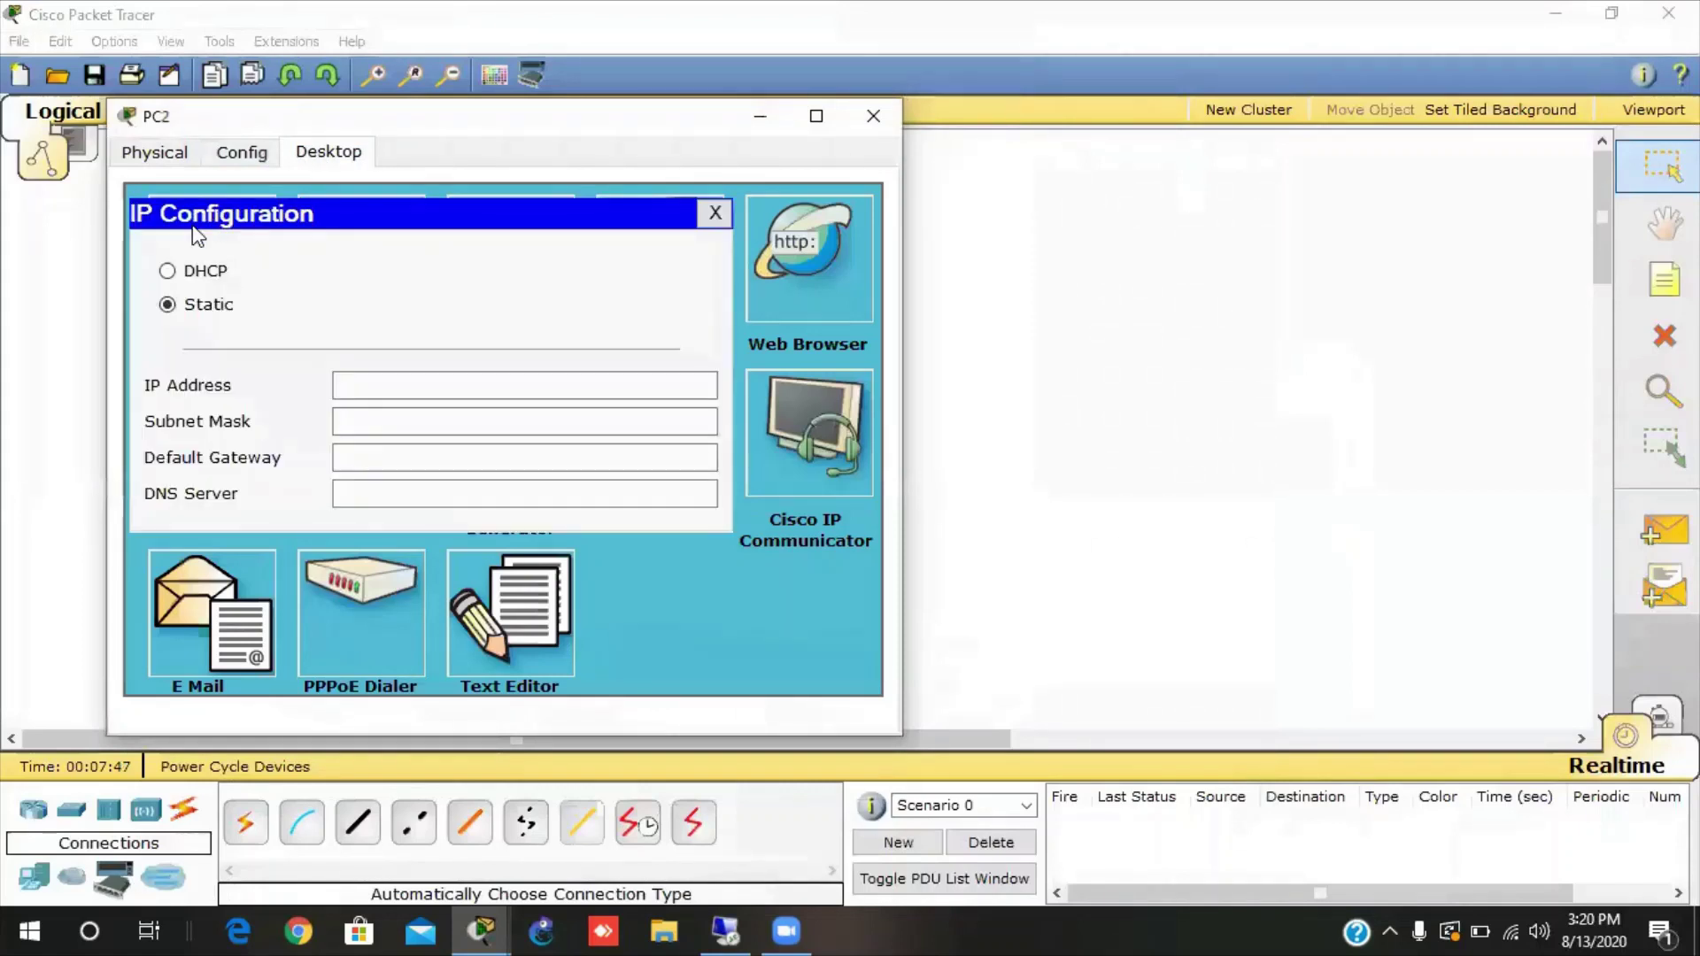
{"action": "left_click", "coordinate": [167, 271]}
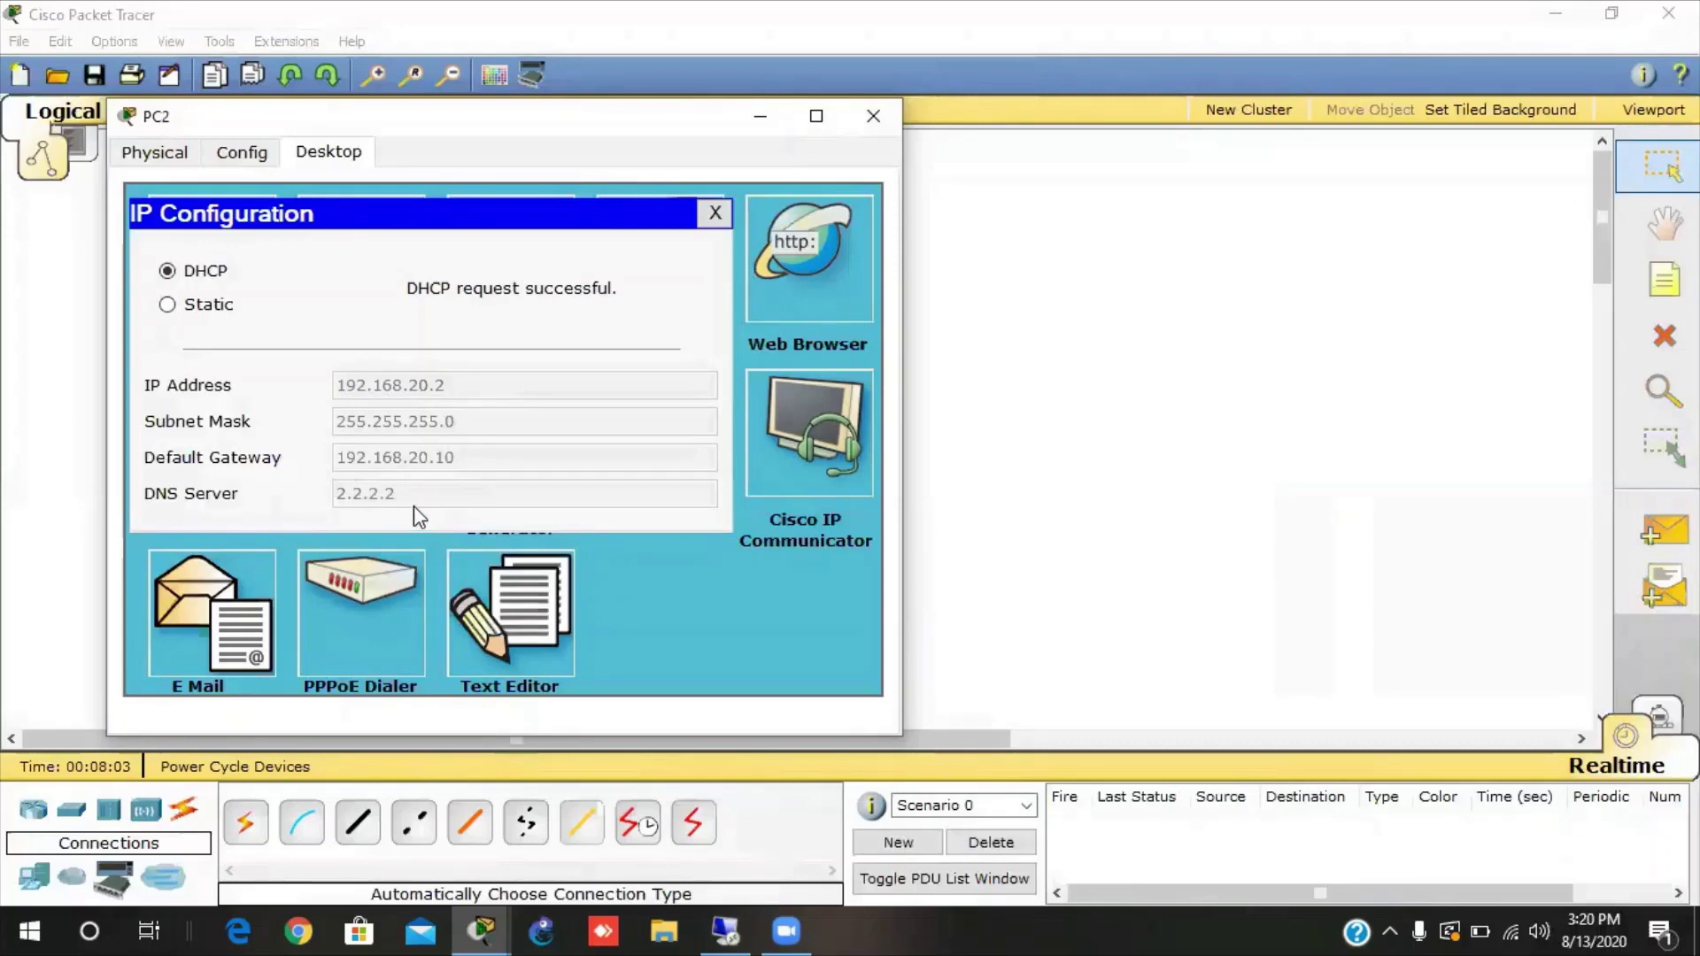
{"action": "left_click", "coordinate": [873, 116]}
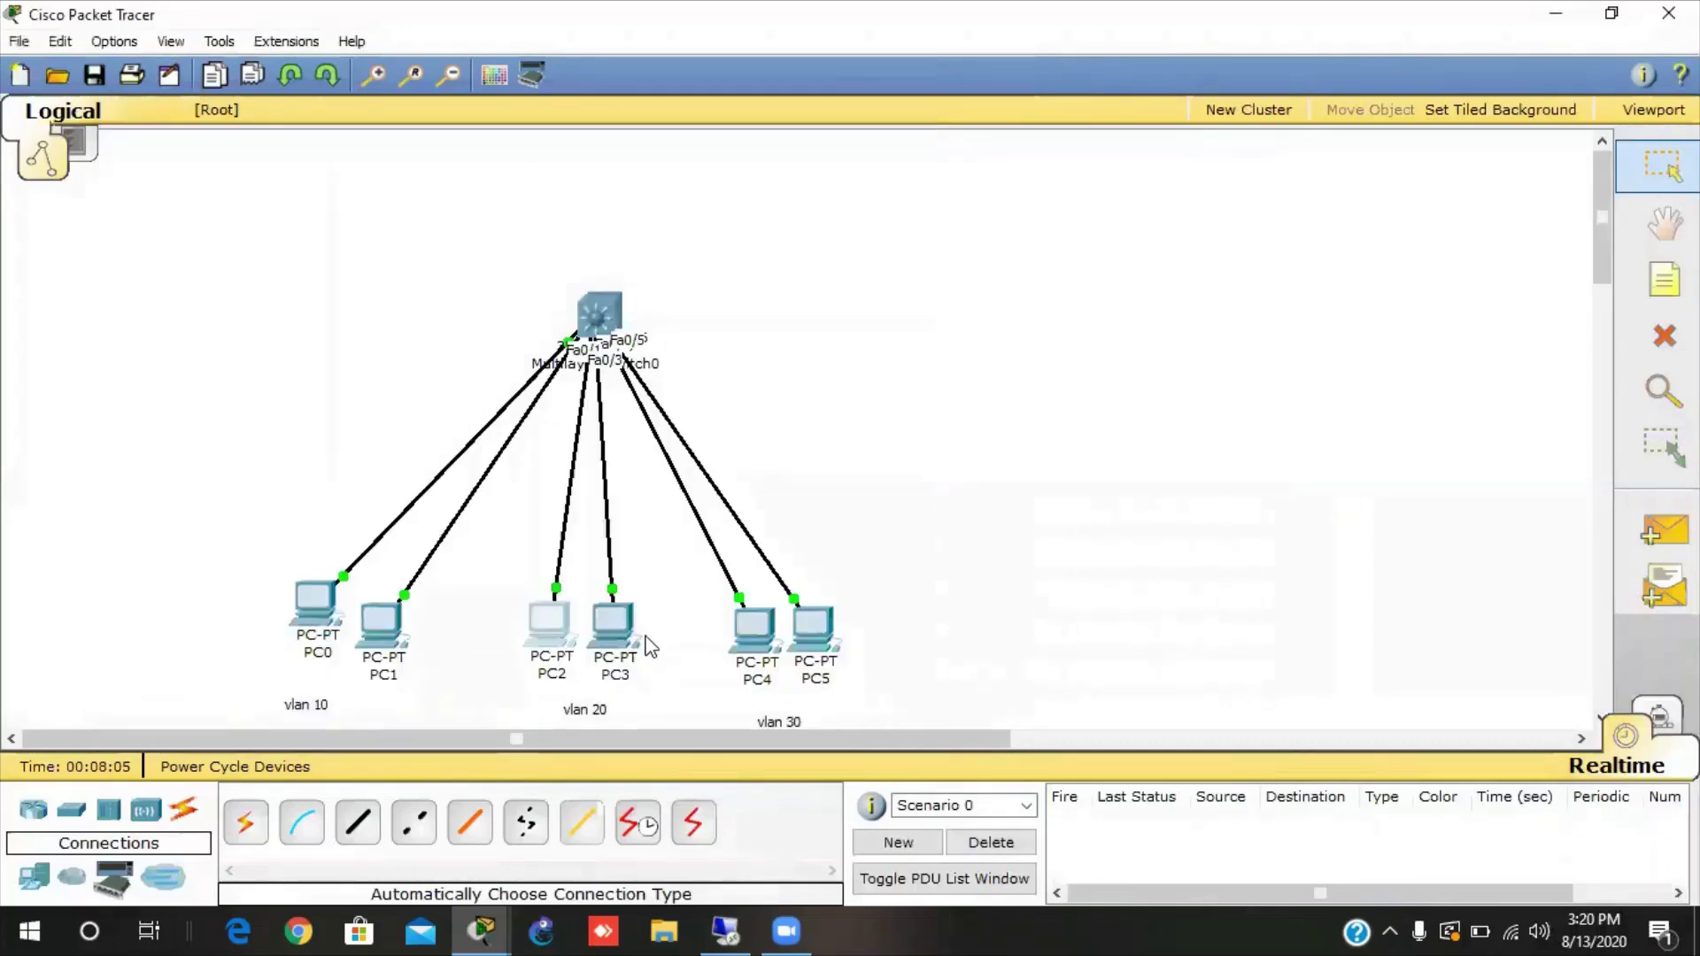
Switch PC3's IP configuration to DHCP and close its window.
{"action": "left_click", "coordinate": [610, 620]}
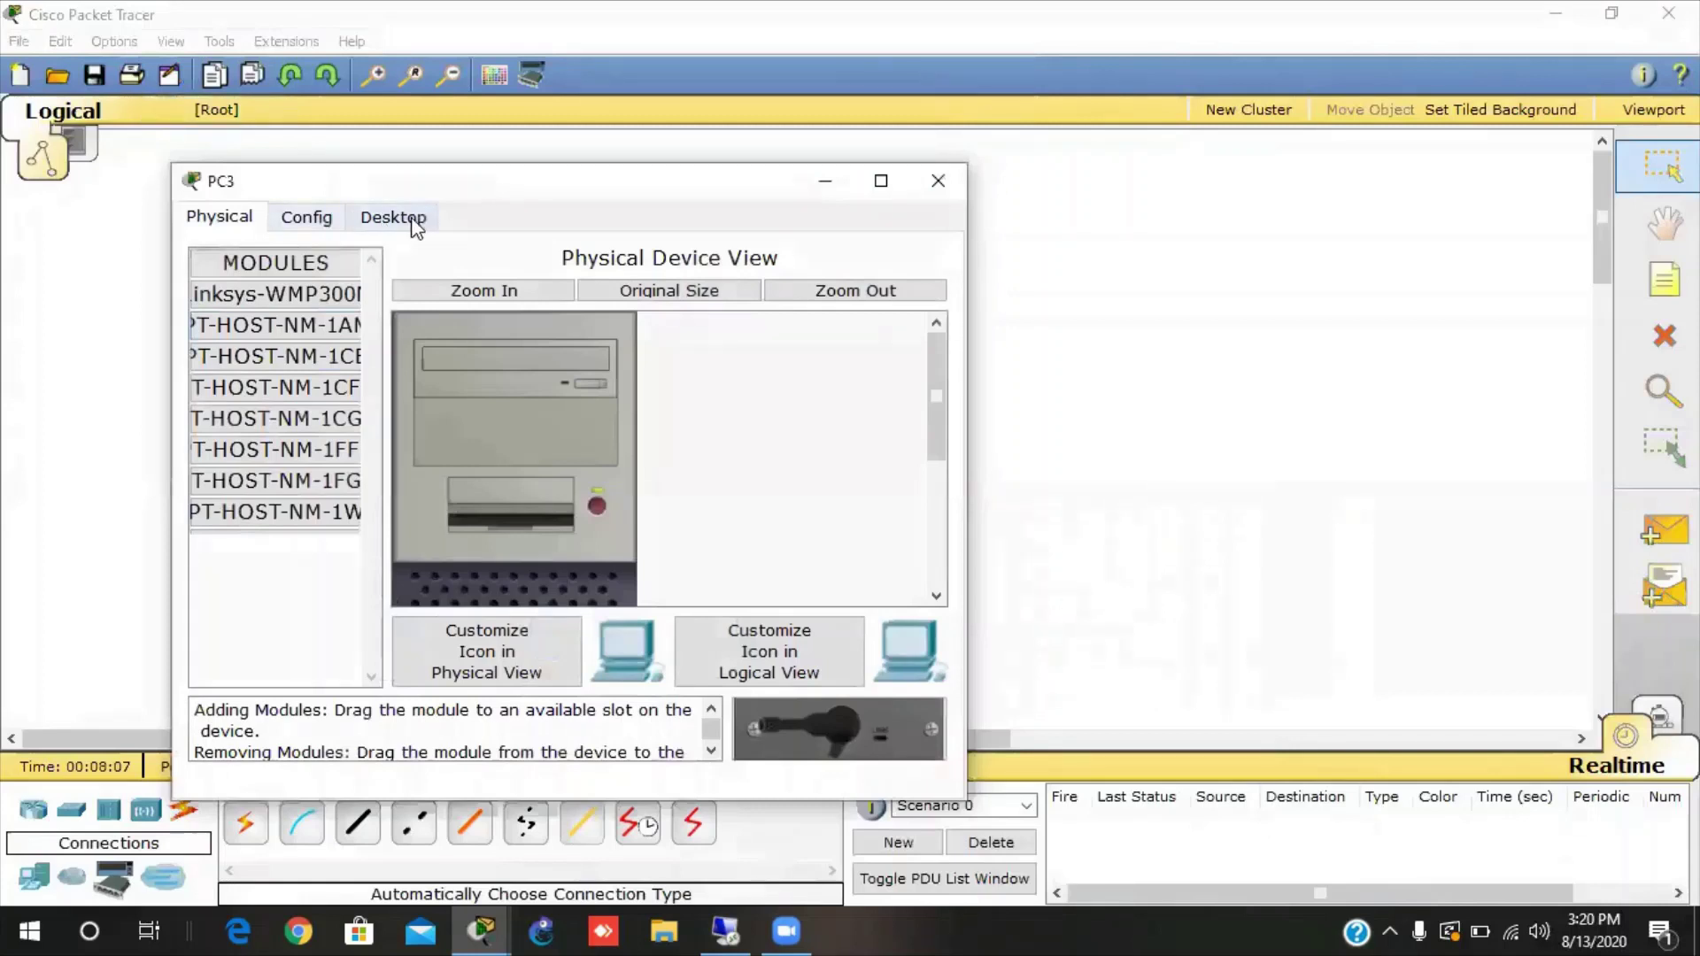
{"action": "left_click", "coordinate": [409, 218]}
{"action": "left_click", "coordinate": [324, 333]}
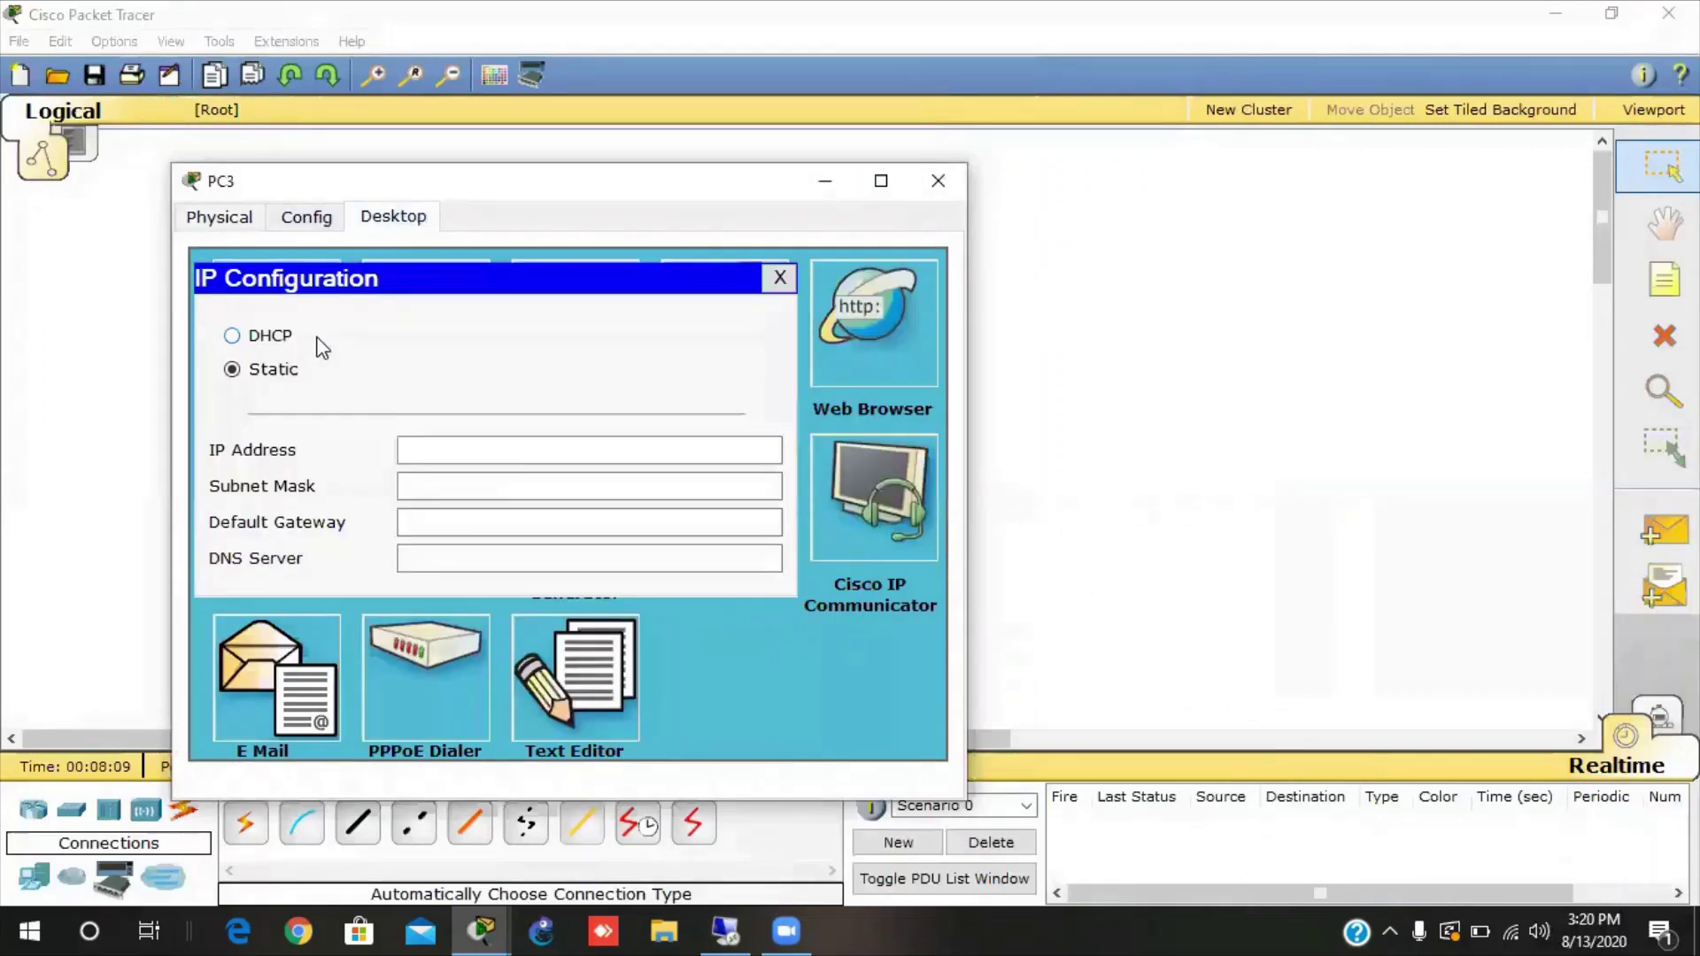
{"action": "left_click", "coordinate": [233, 336]}
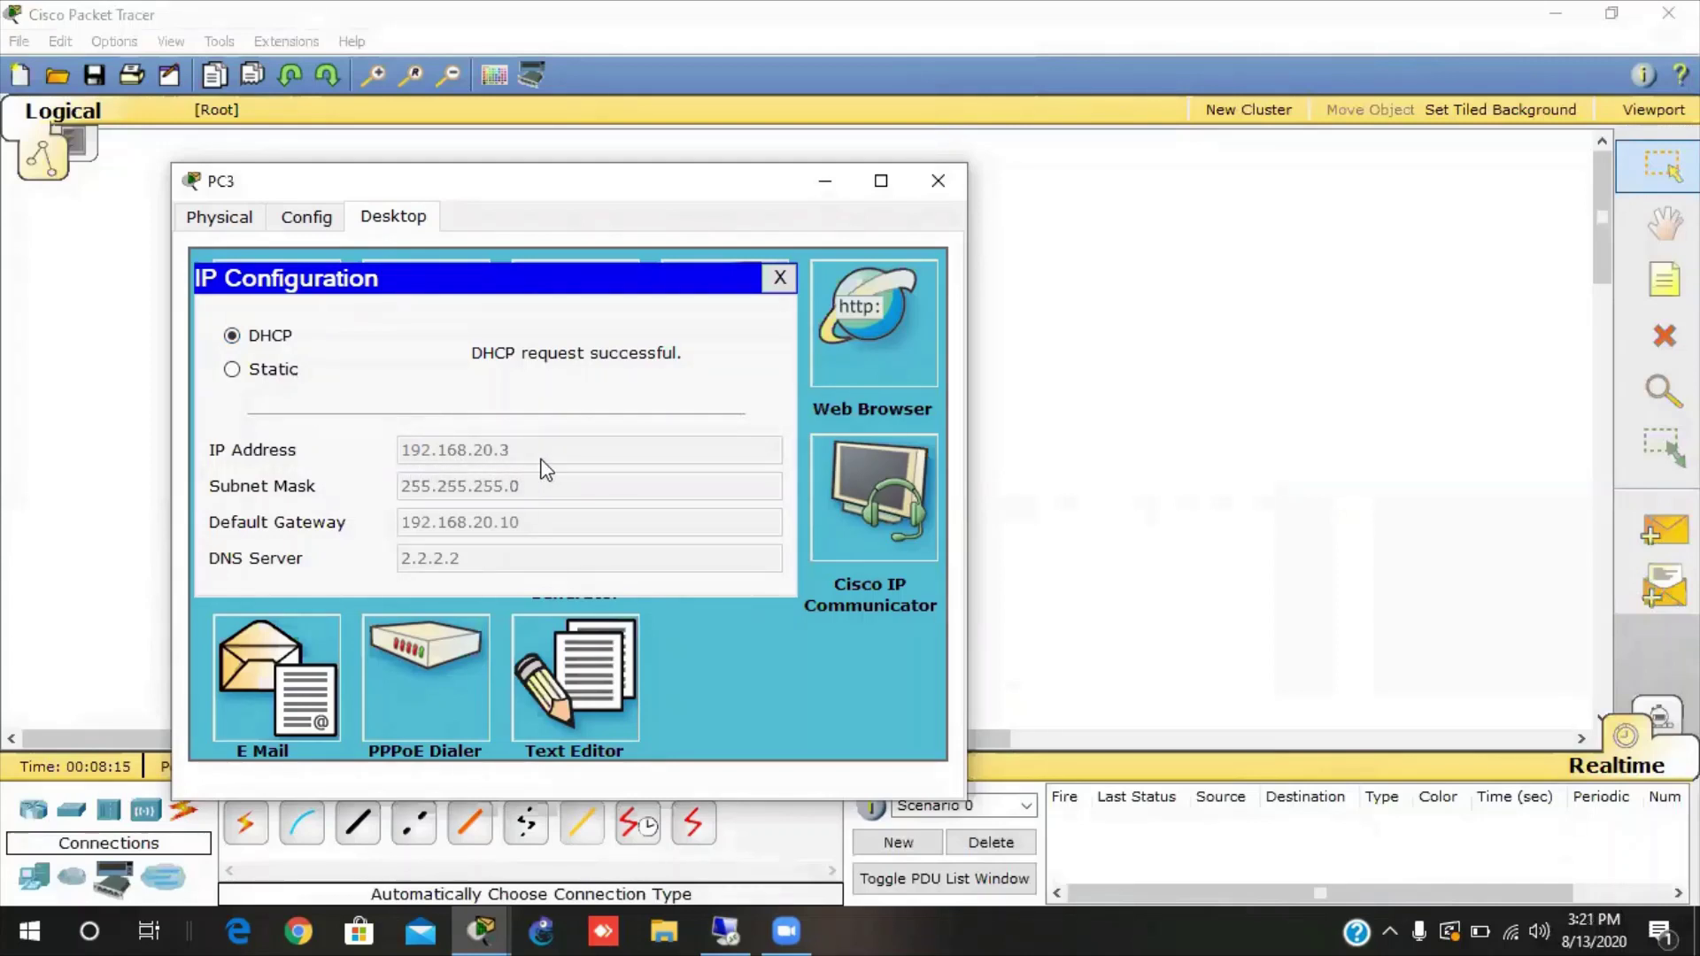
{"action": "left_click", "coordinate": [936, 182]}
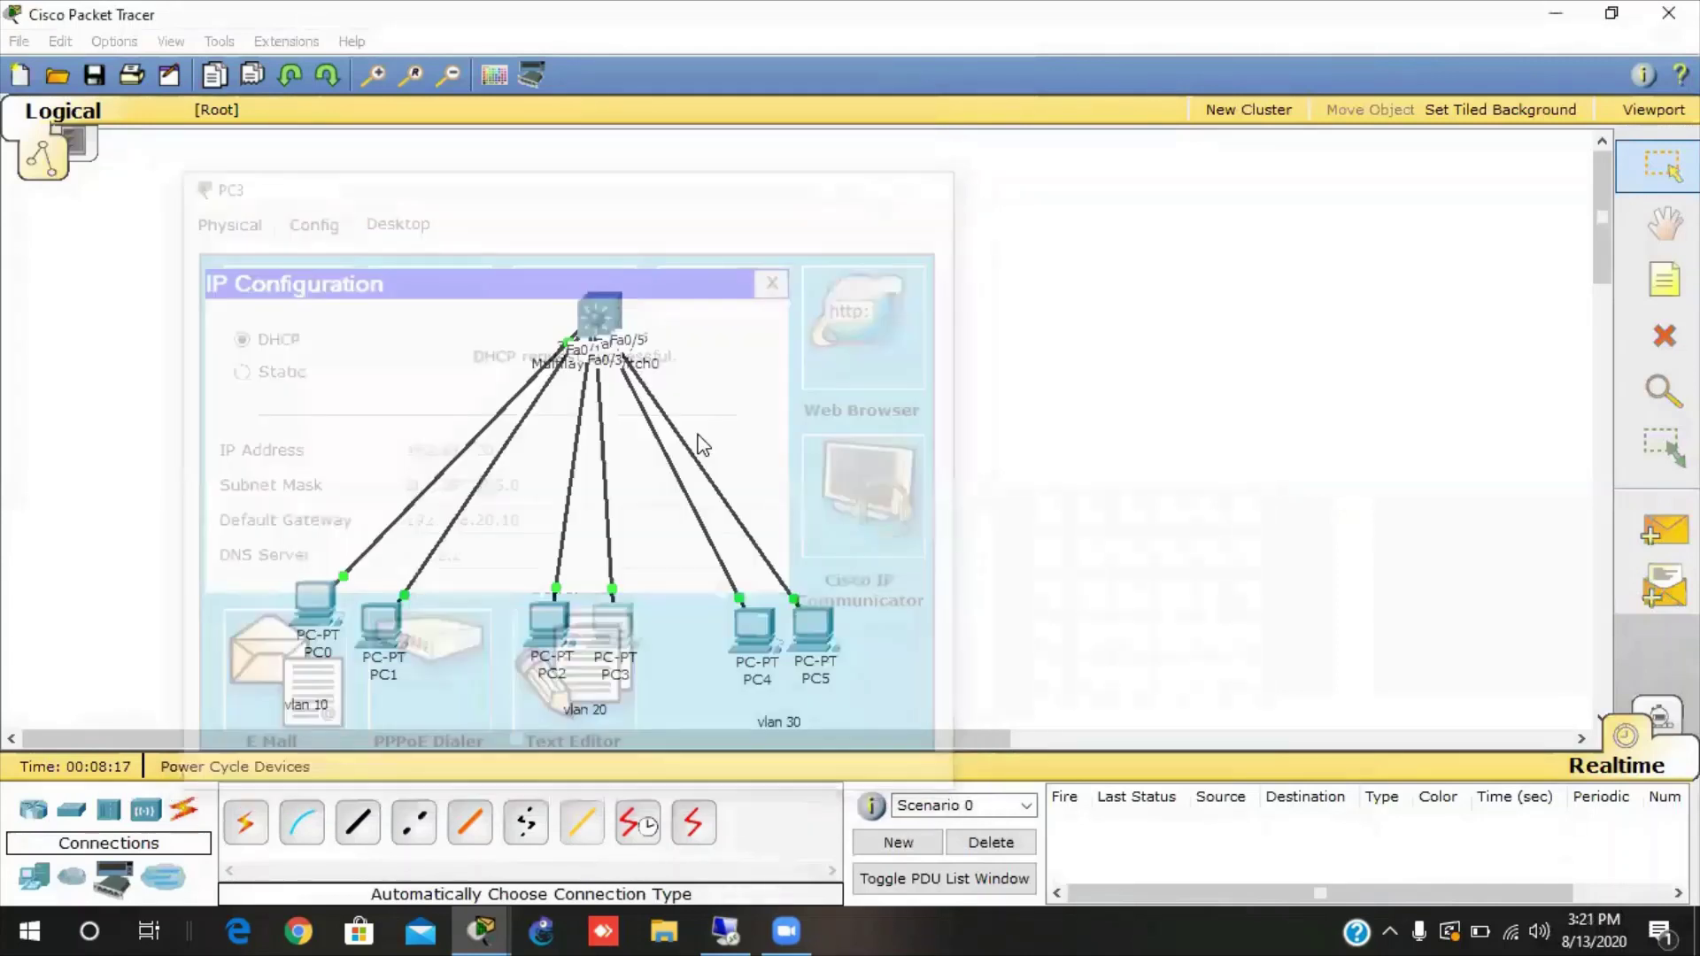
Switch PC4's IP configuration to DHCP and close its window.
{"action": "left_click", "coordinate": [754, 626]}
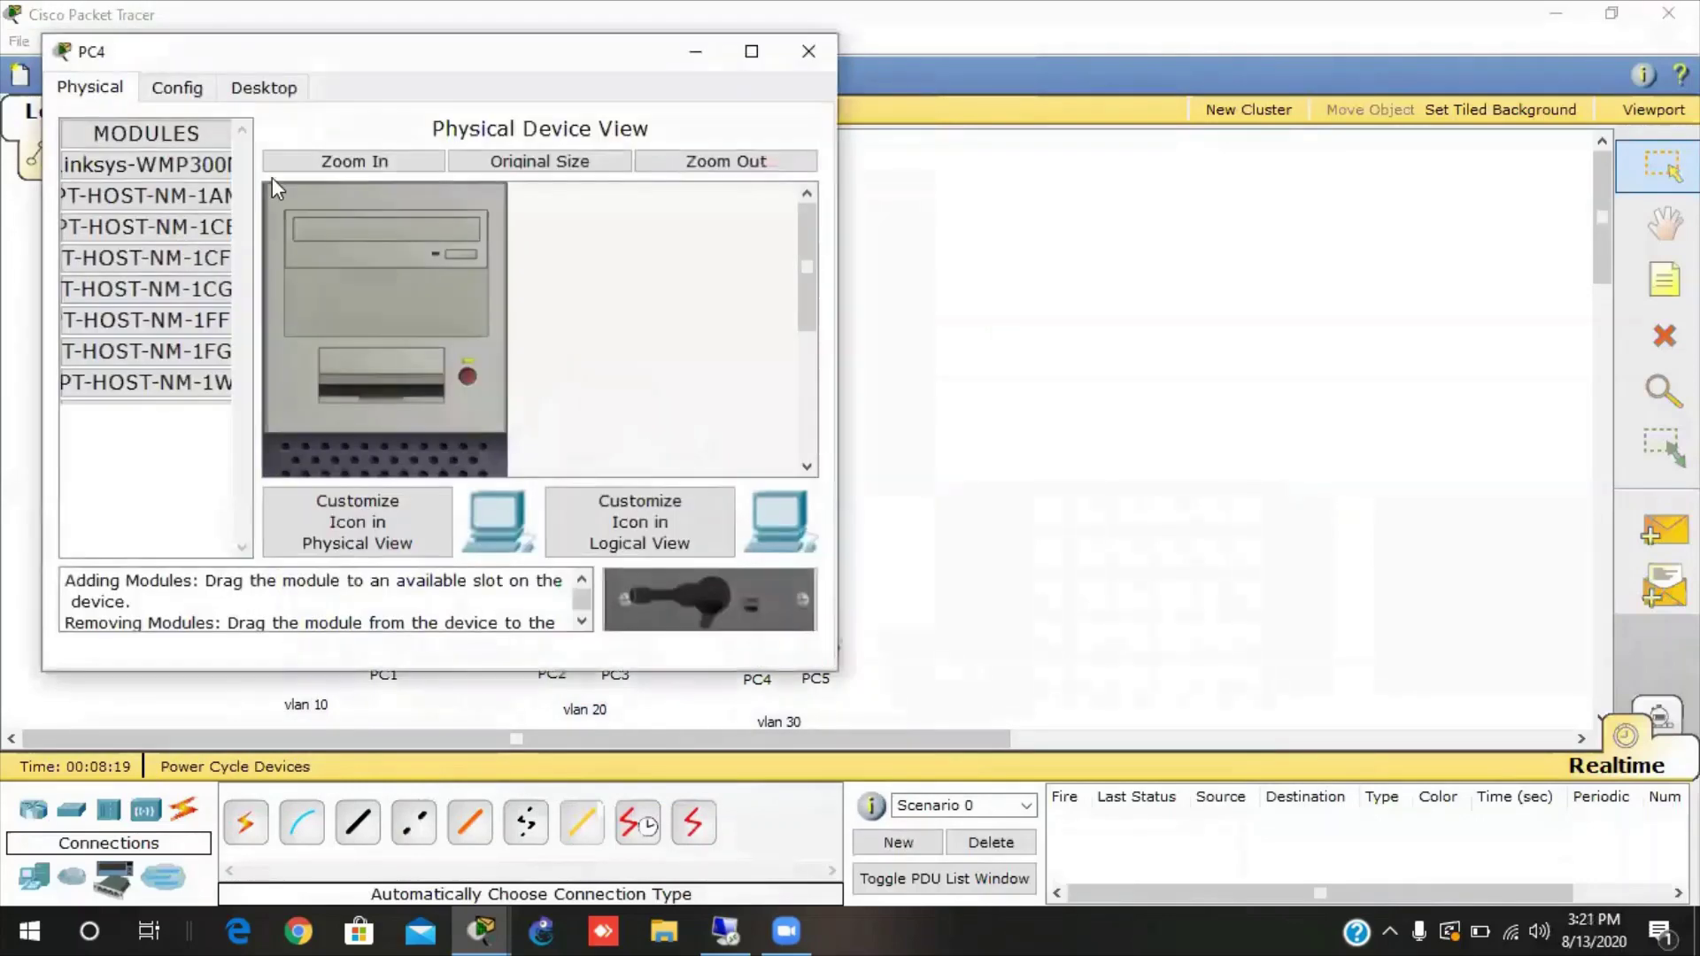
{"action": "left_click", "coordinate": [264, 86]}
{"action": "left_click", "coordinate": [130, 165]}
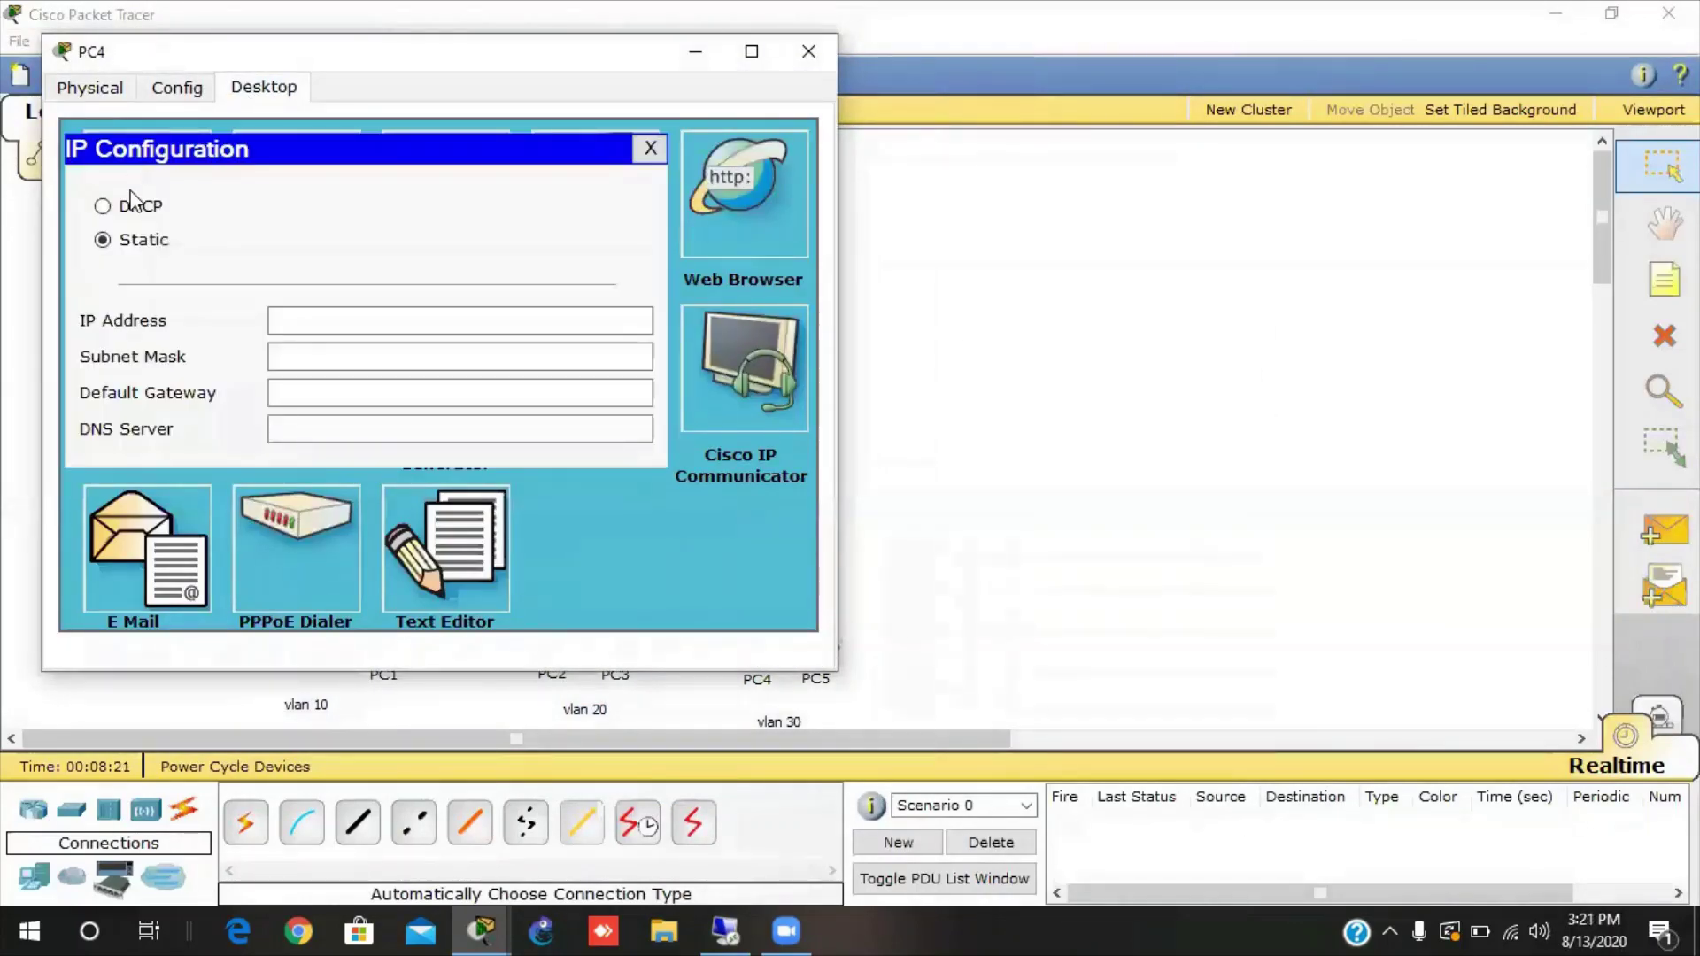
{"action": "left_click", "coordinate": [103, 205]}
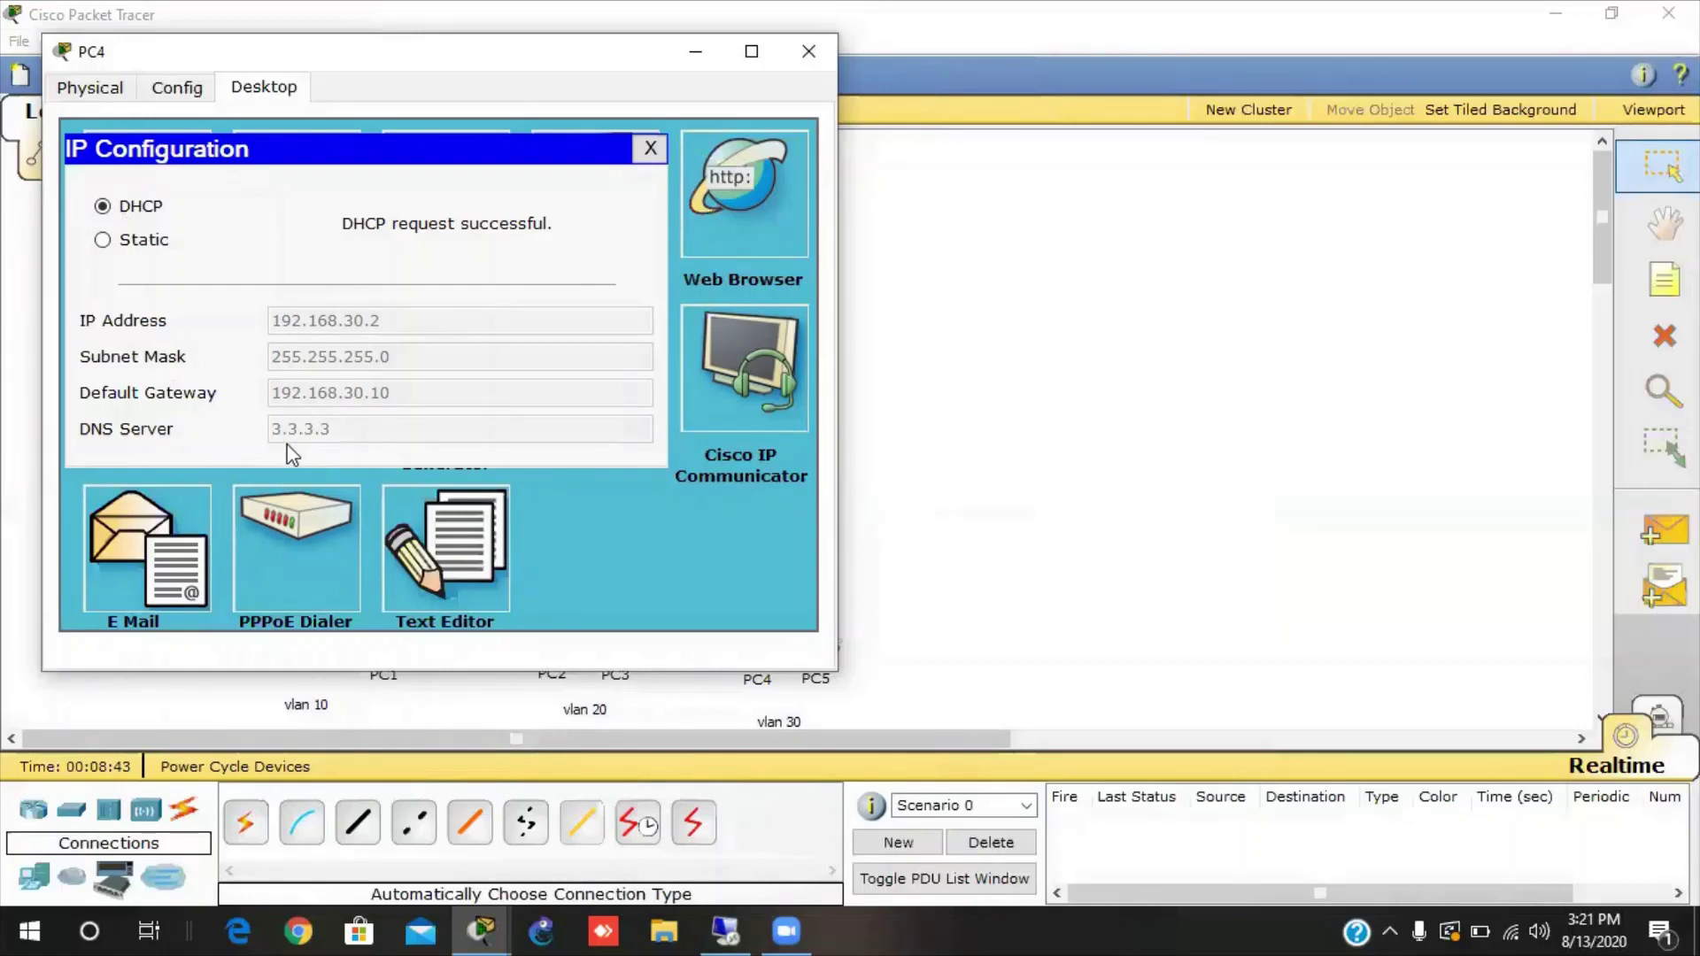
{"action": "left_click", "coordinate": [808, 51]}
Switch PC5's IP configuration to DHCP and close its window.
{"action": "left_click", "coordinate": [819, 625]}
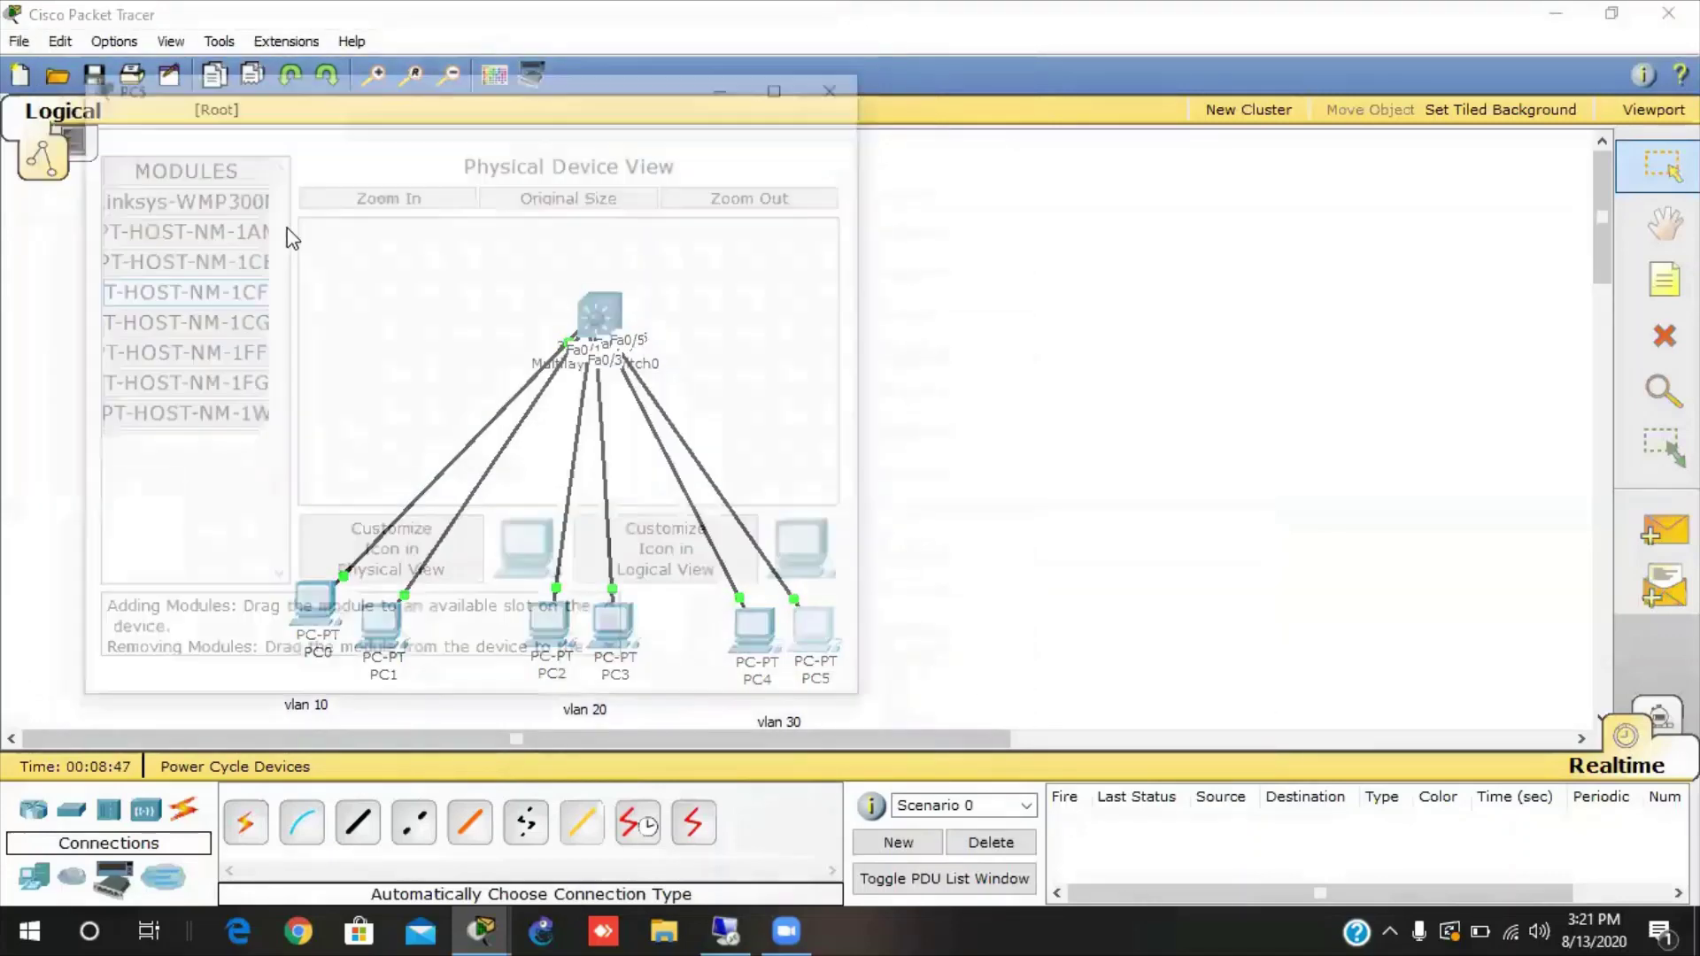
{"action": "left_click", "coordinate": [285, 122]}
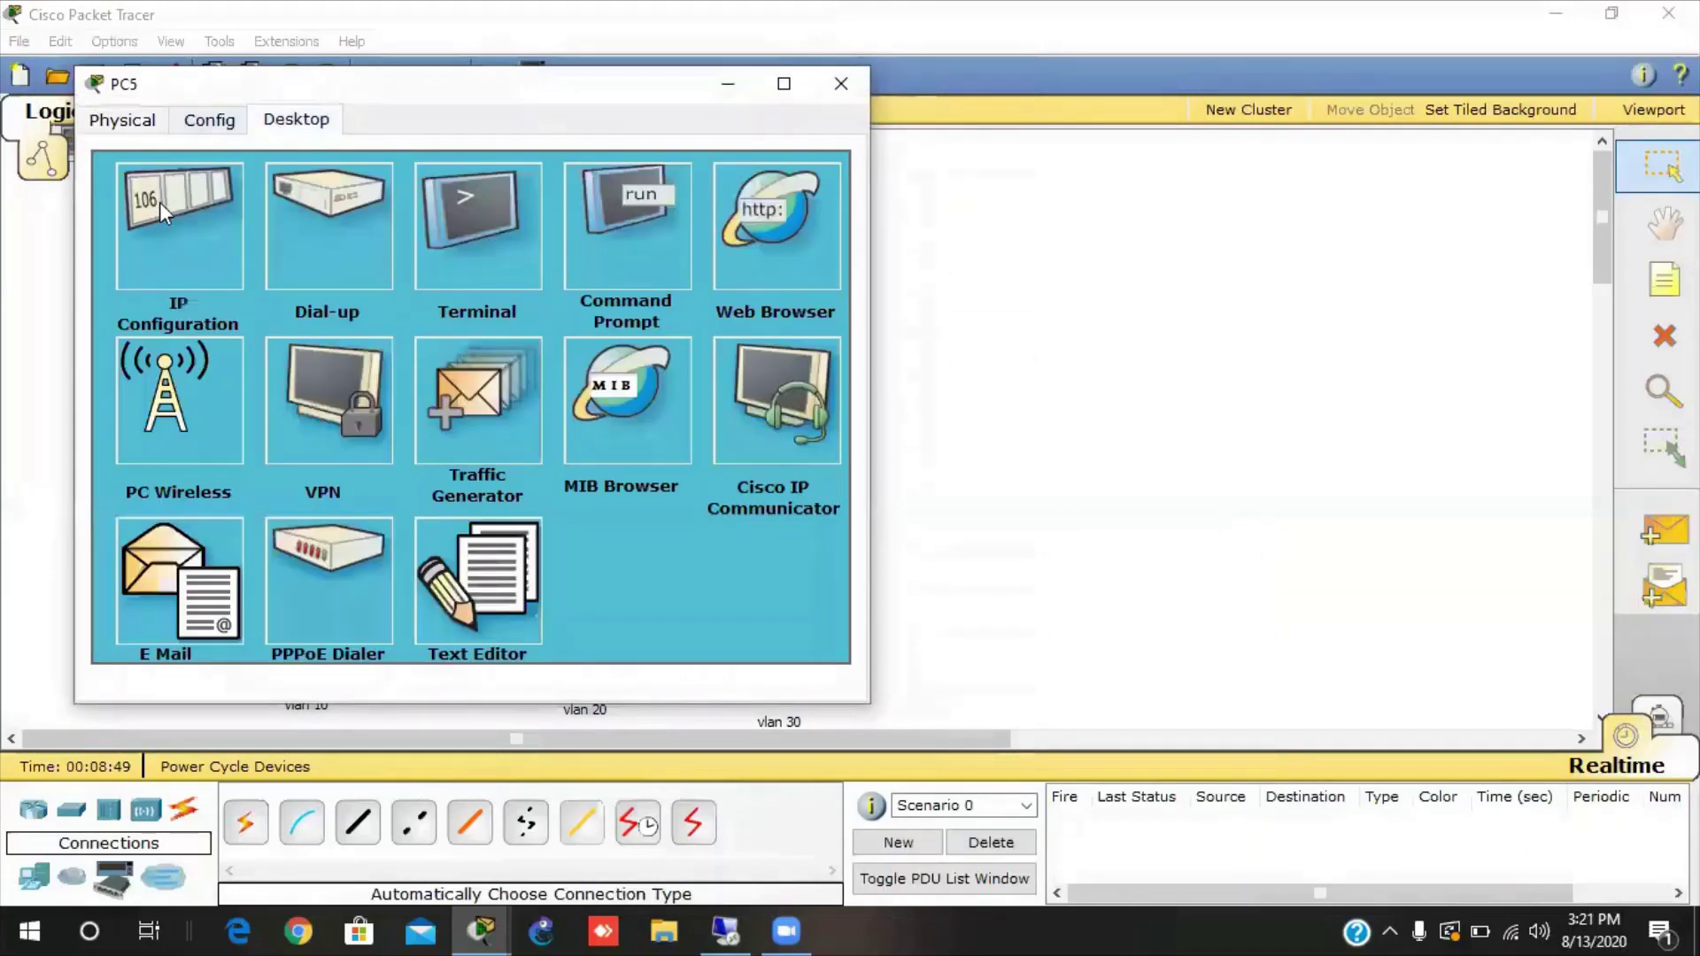
{"action": "left_click", "coordinate": [161, 216]}
{"action": "left_click", "coordinate": [137, 238]}
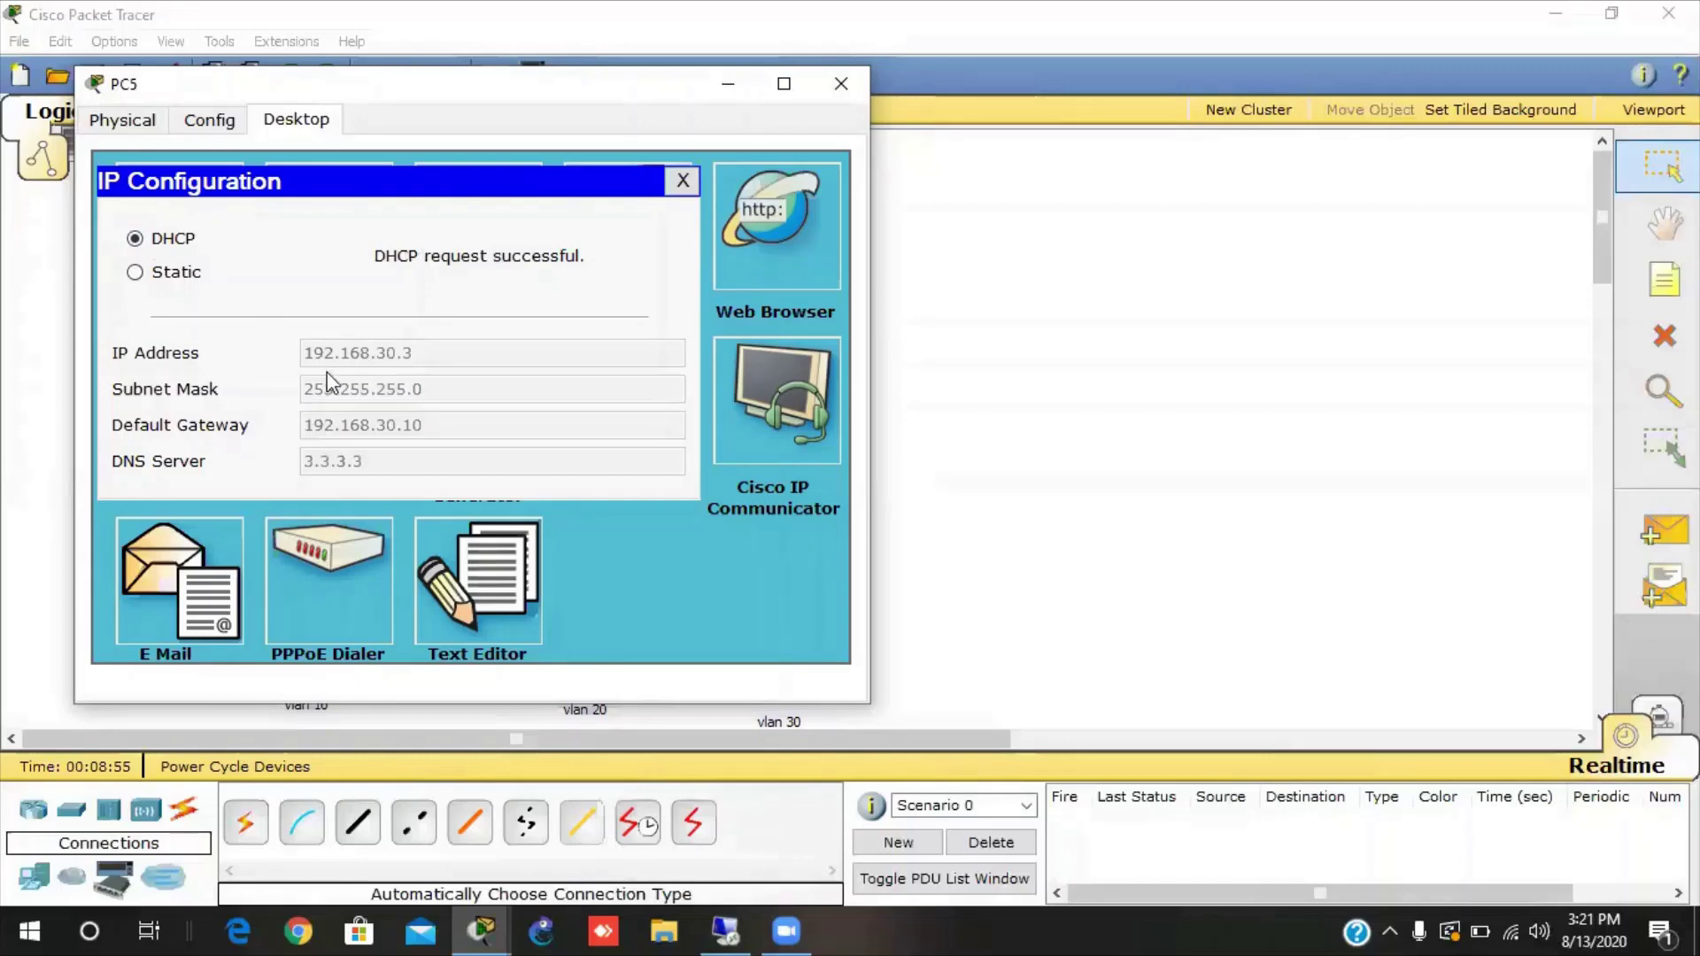
{"action": "left_click", "coordinate": [840, 85]}
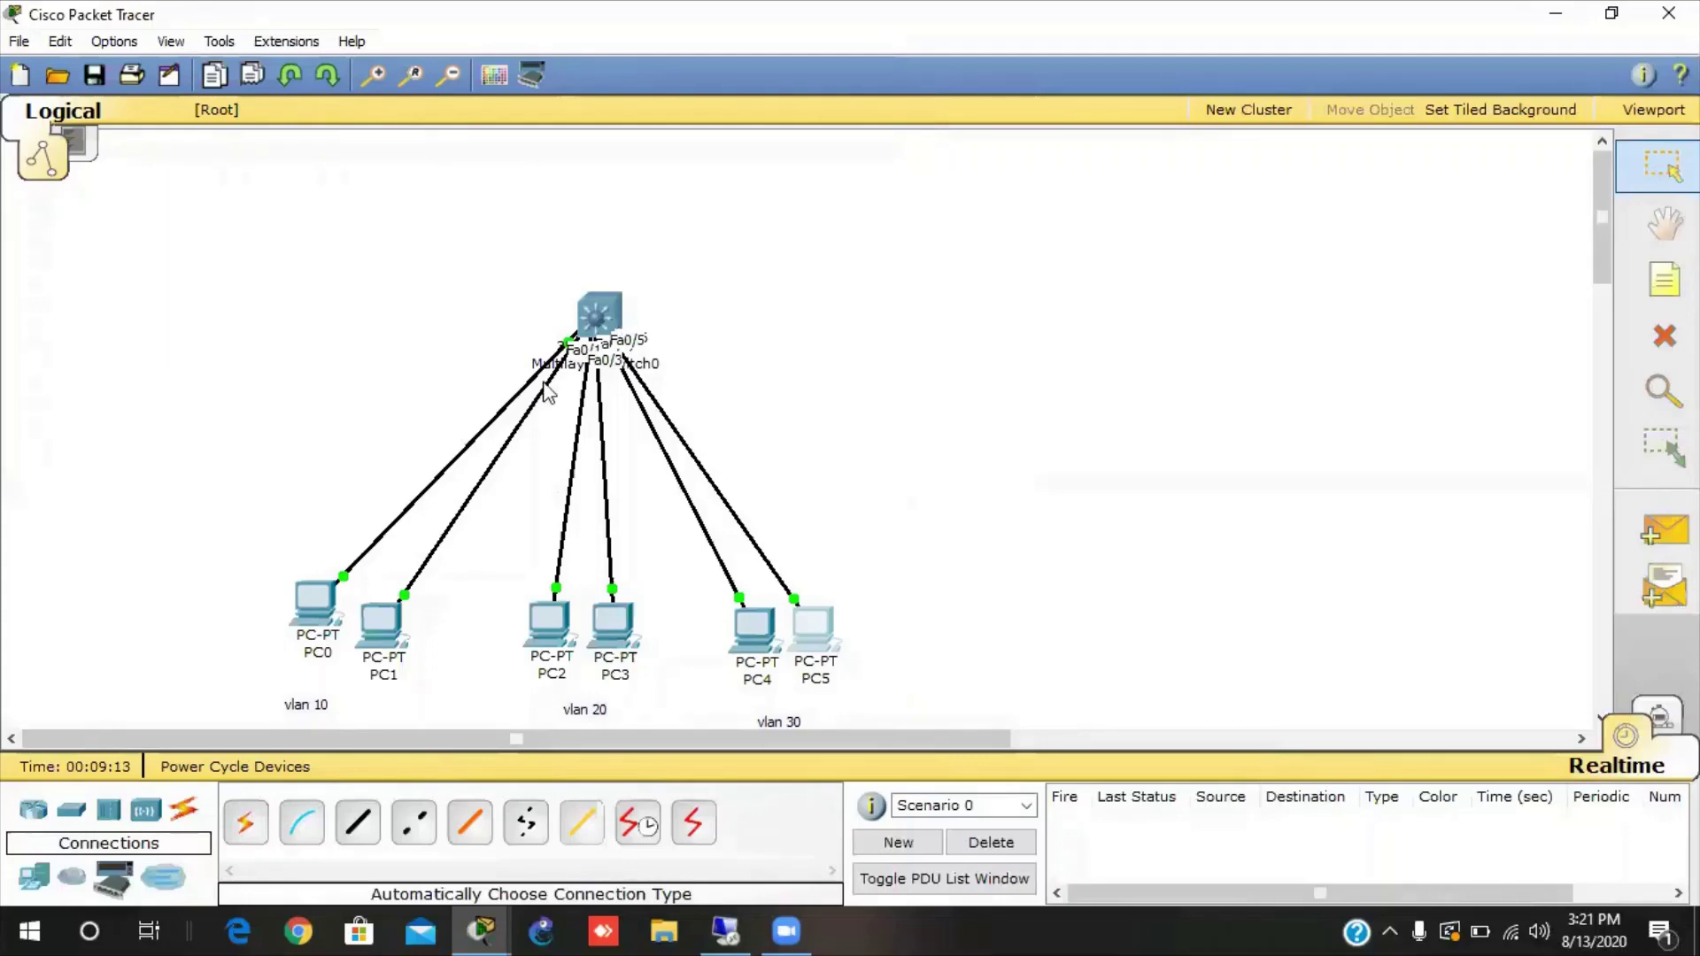
Exit Packet Tracer without saving the topology.
{"action": "mouse_move", "coordinate": [600, 340]}
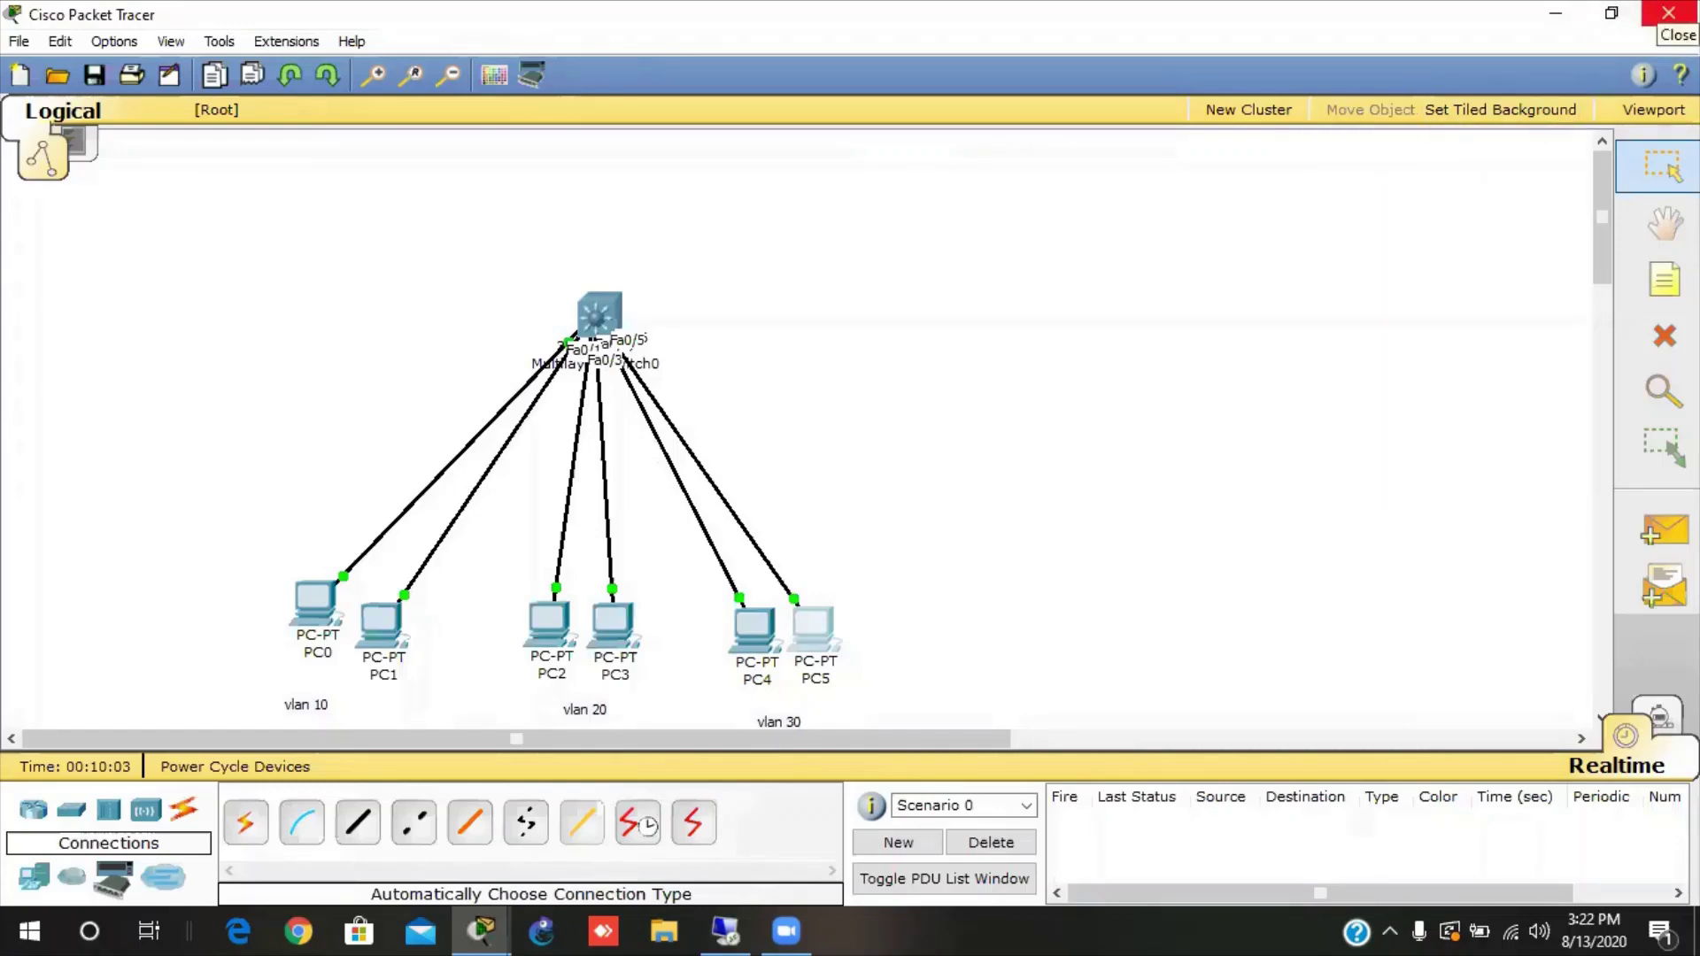
{"action": "left_click", "coordinate": [1668, 12]}
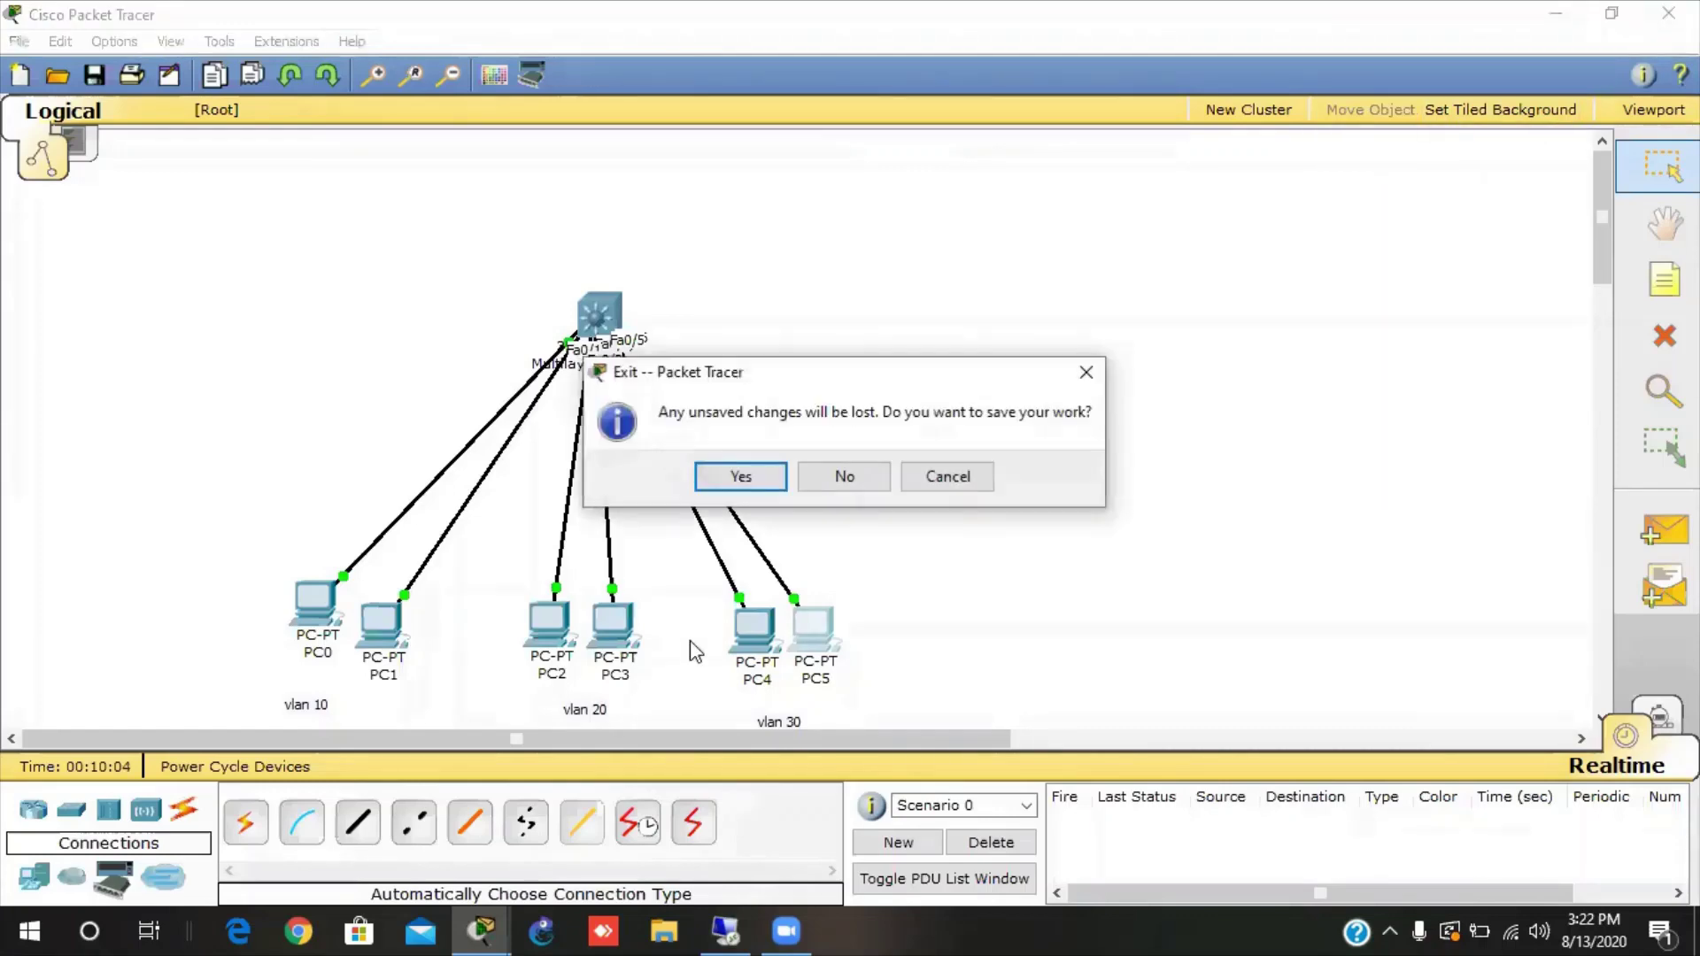
{"action": "left_click", "coordinate": [842, 477]}
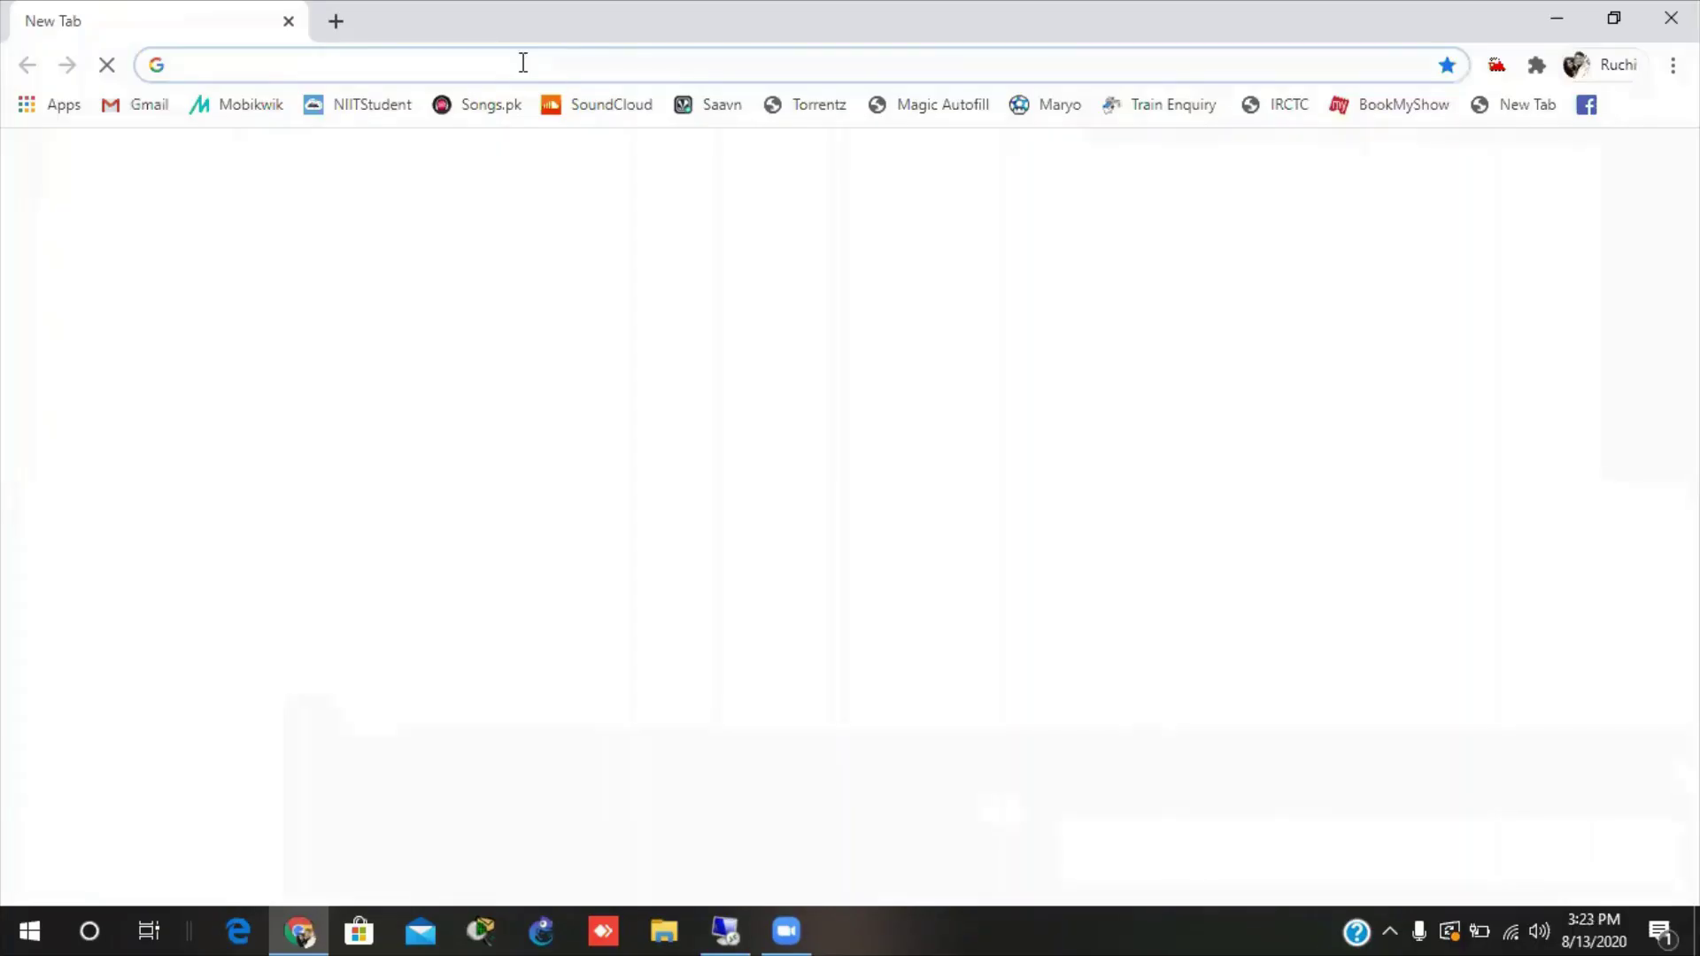
Switch to Chrome and load the Unified Networking Labs page at 192.168.0.108.
{"action": "left_click", "coordinate": [523, 62]}
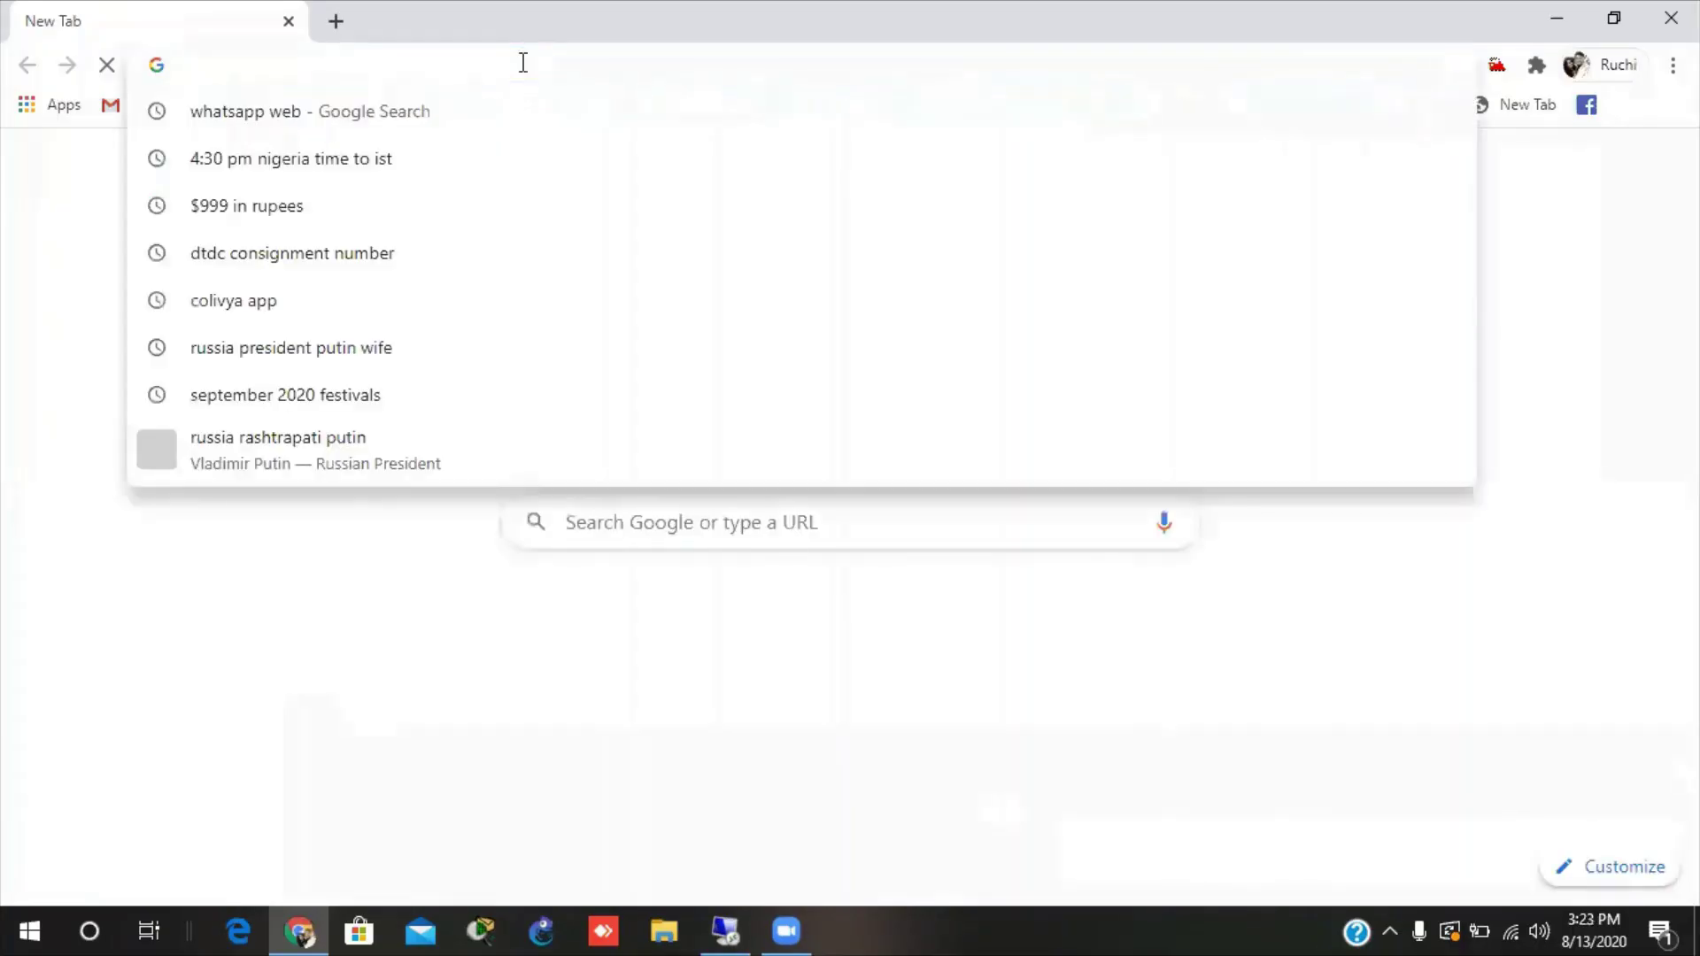
{"action": "type", "text": "192"}
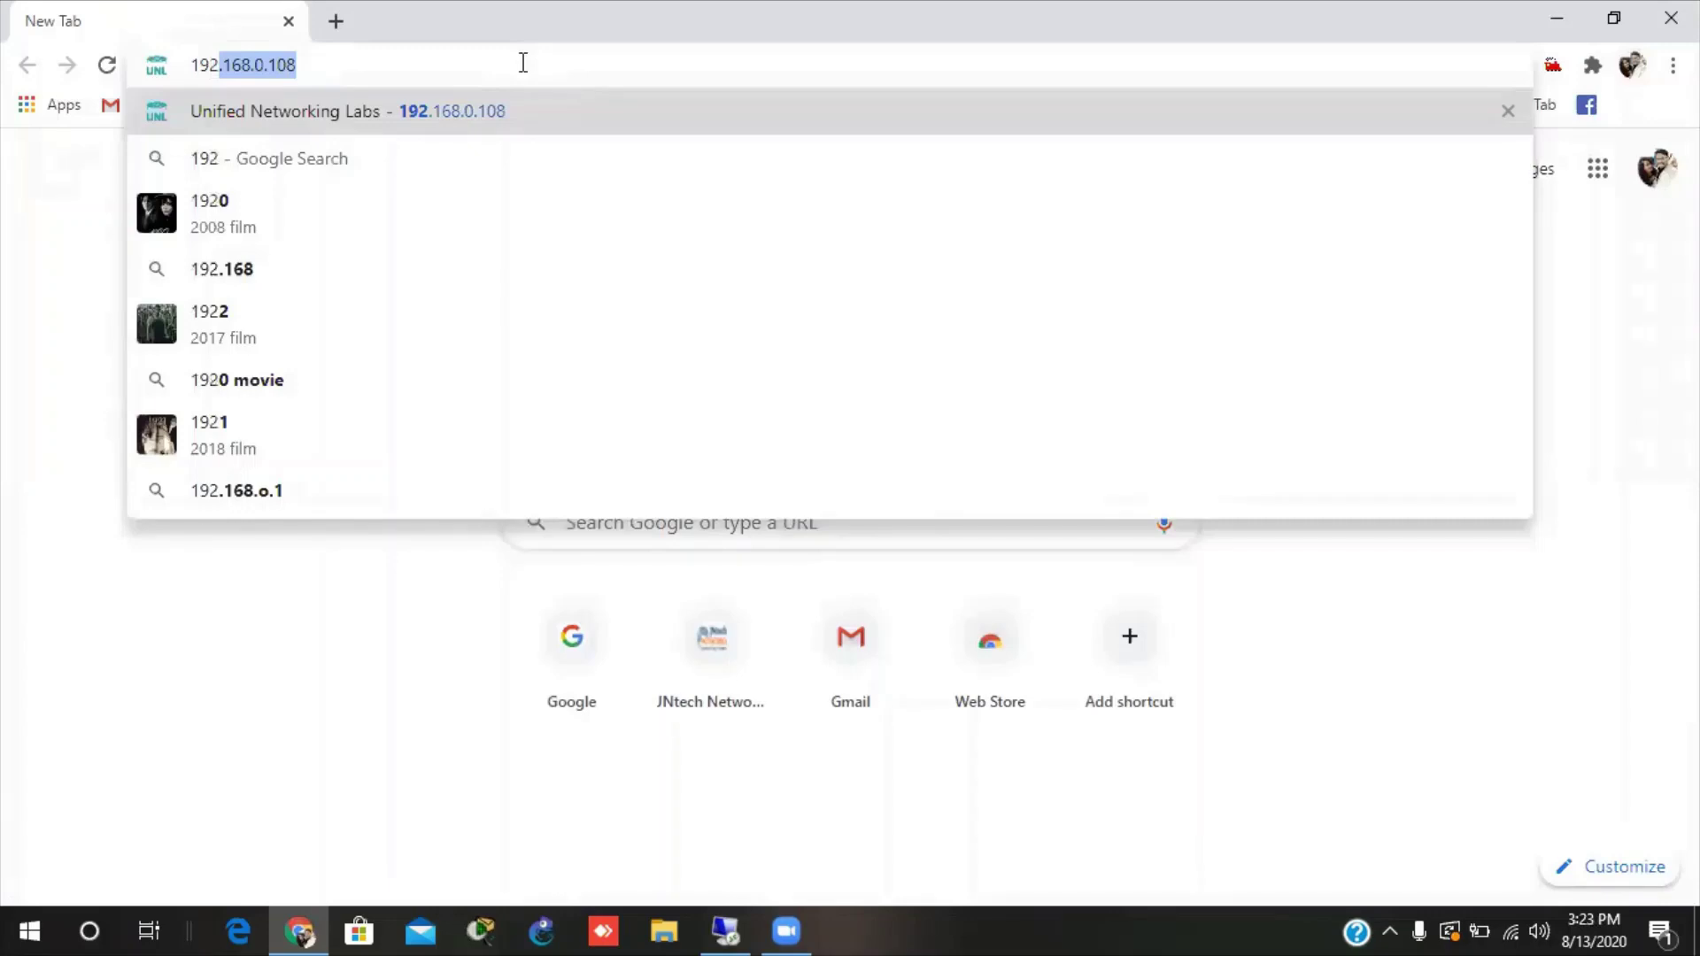
{"action": "key", "text": "Return"}
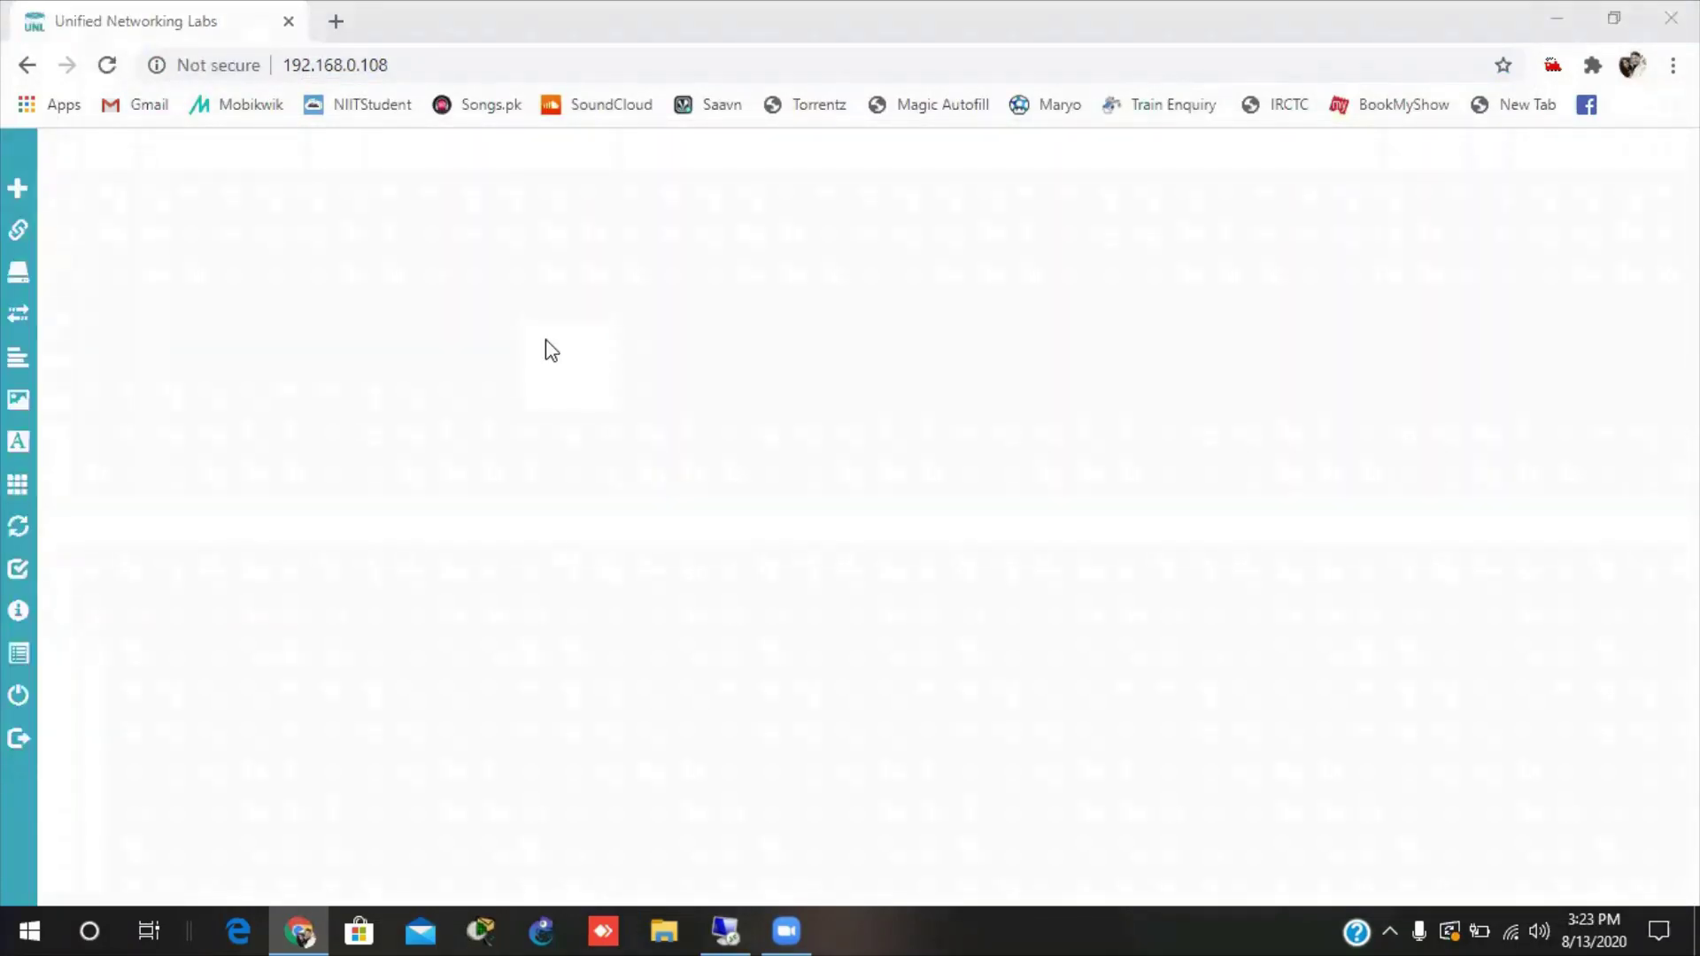
{"action": "left_click", "coordinate": [415, 59]}
{"action": "key", "text": "Return"}
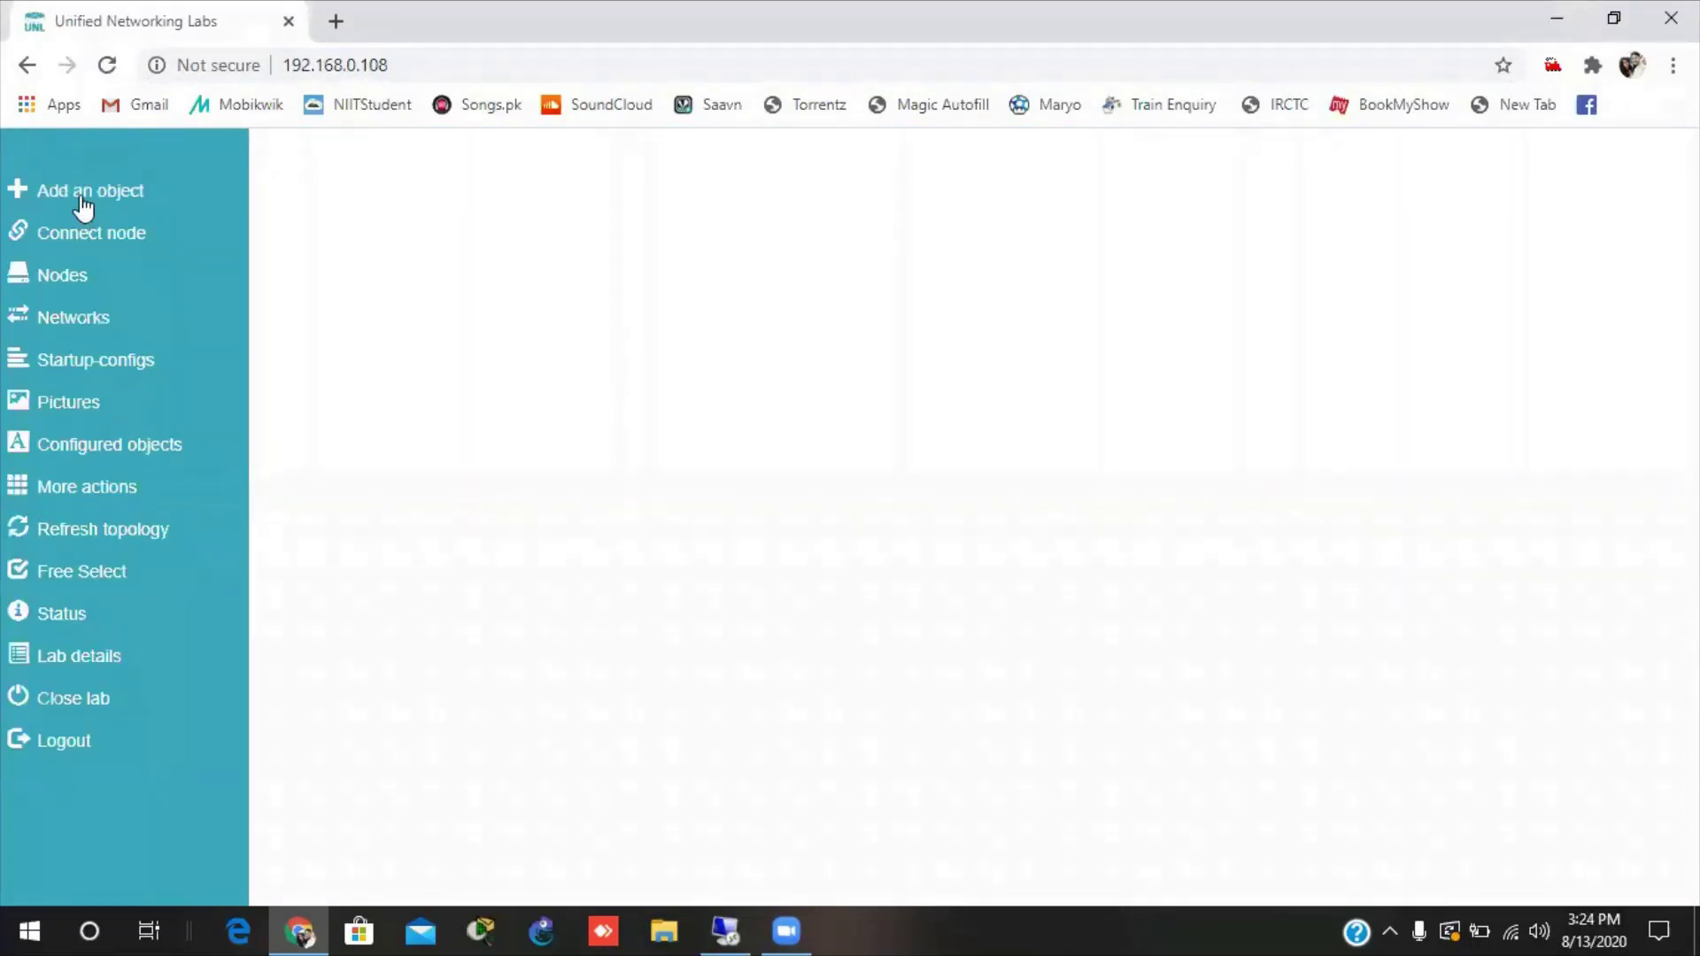
Add one Cisco IOS 3725 (Dynamips) router node near the top of the empty lab canvas, keeping its default settings.
{"action": "left_click", "coordinate": [83, 207]}
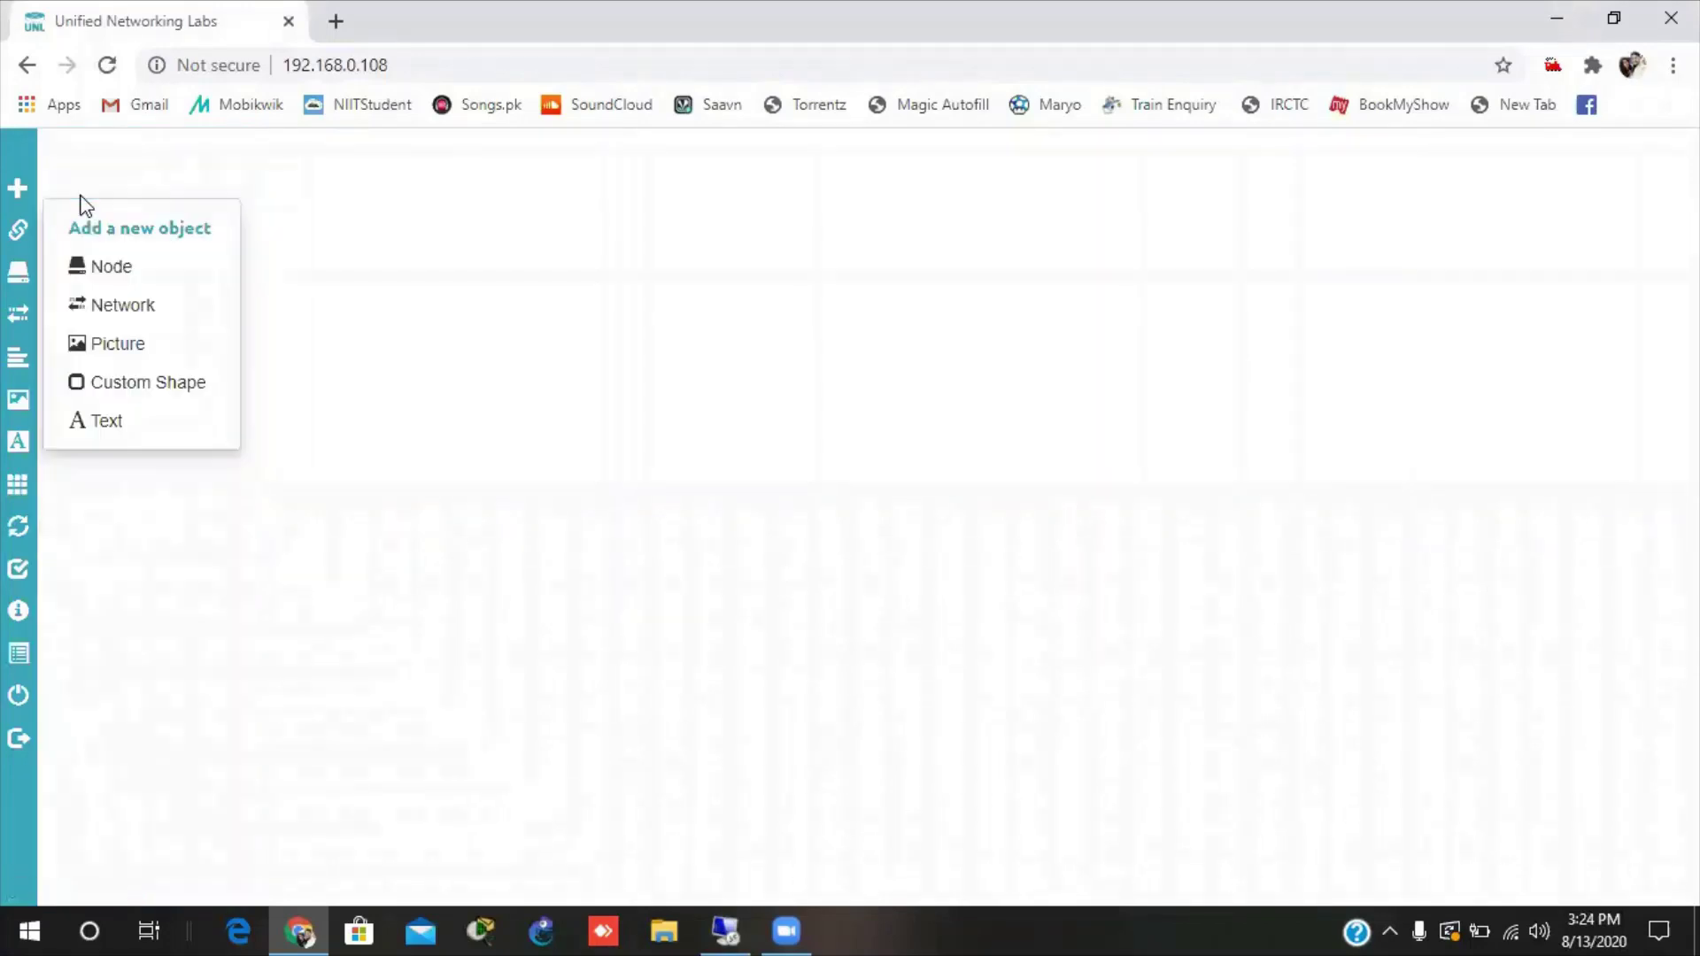
{"action": "left_click", "coordinate": [137, 273]}
{"action": "left_click", "coordinate": [666, 228]}
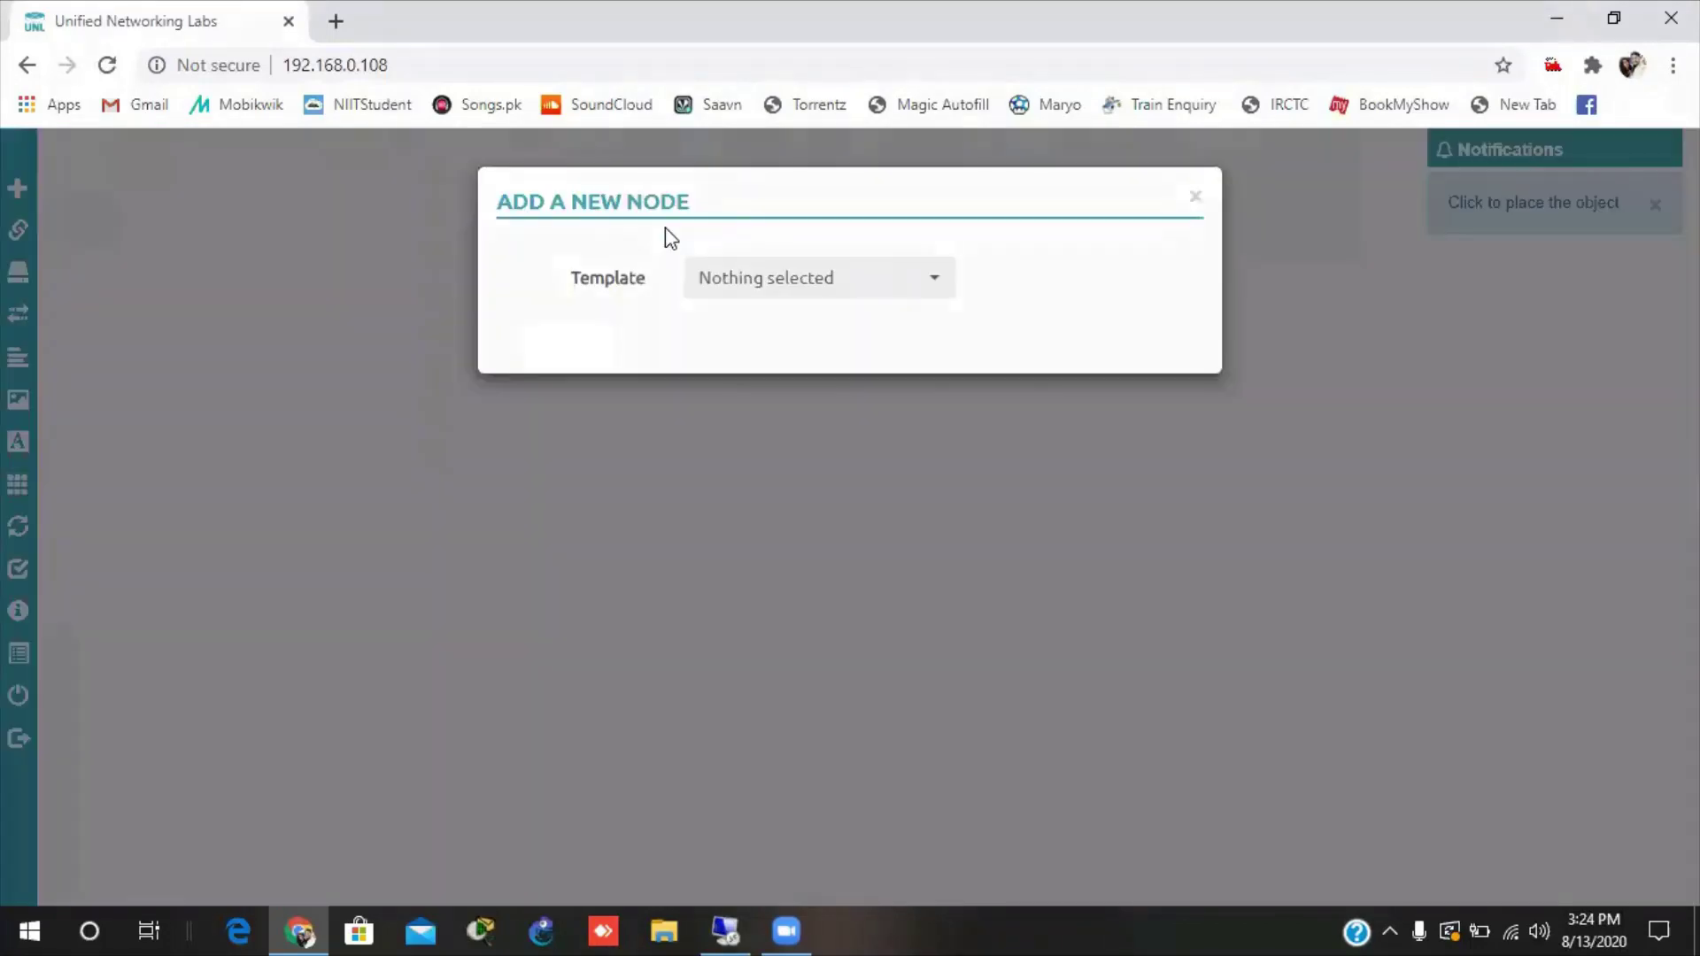
{"action": "left_click", "coordinate": [884, 279]}
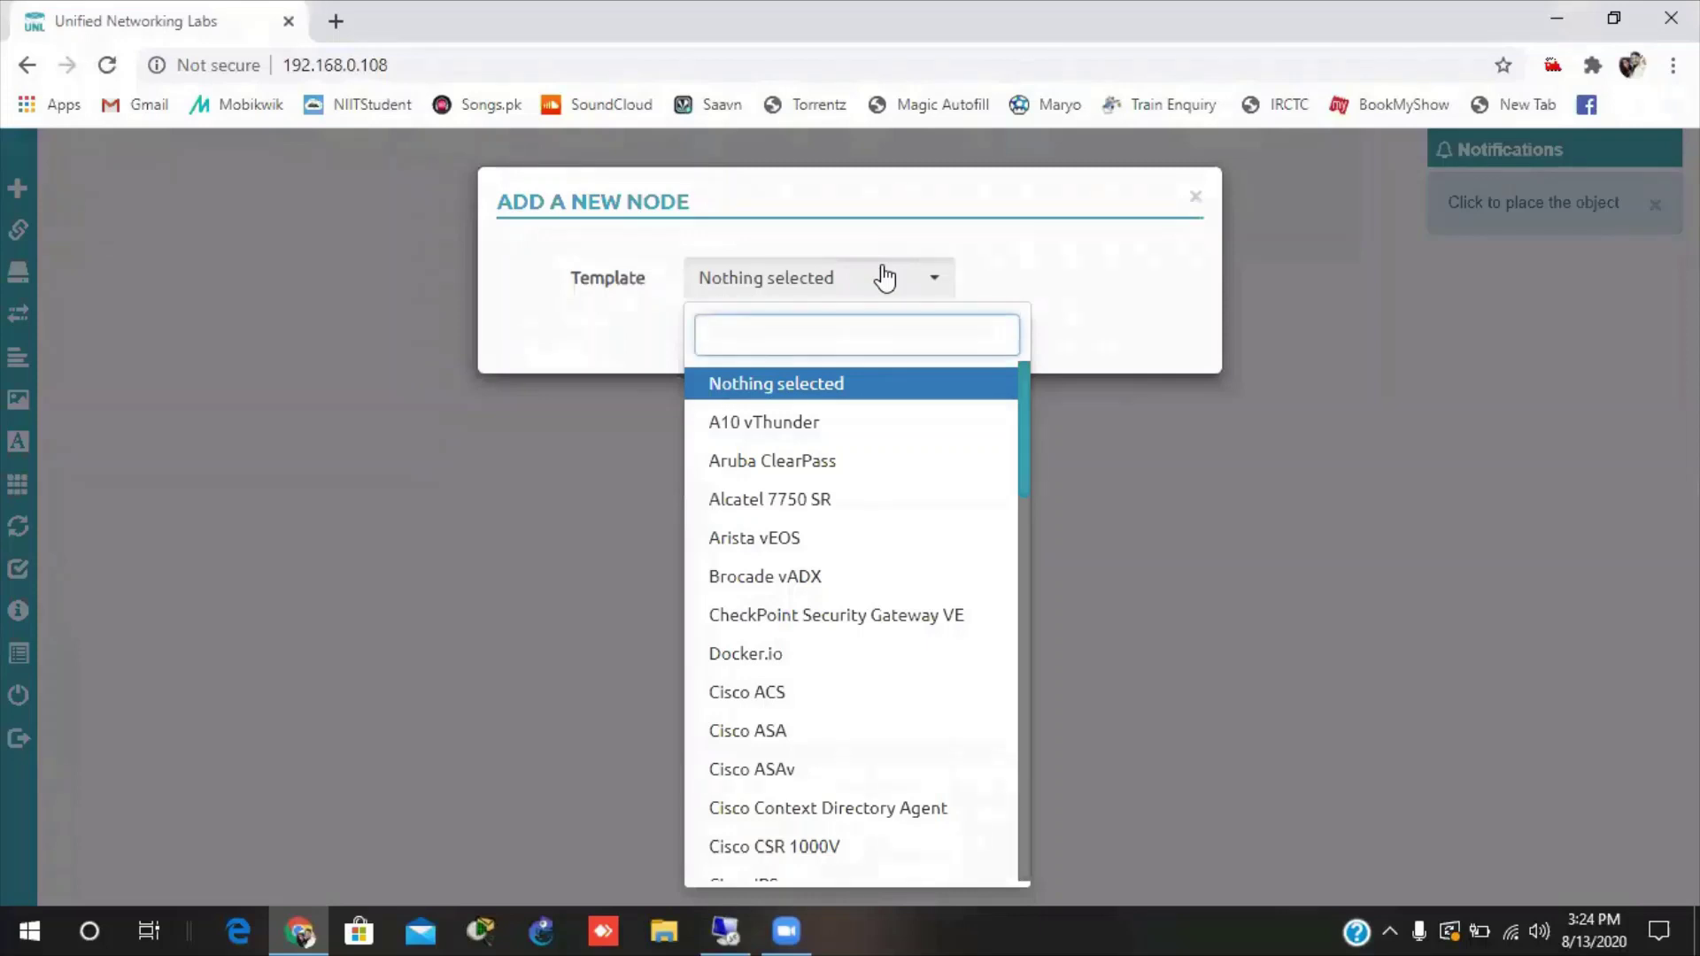
{"action": "type", "text": "3"}
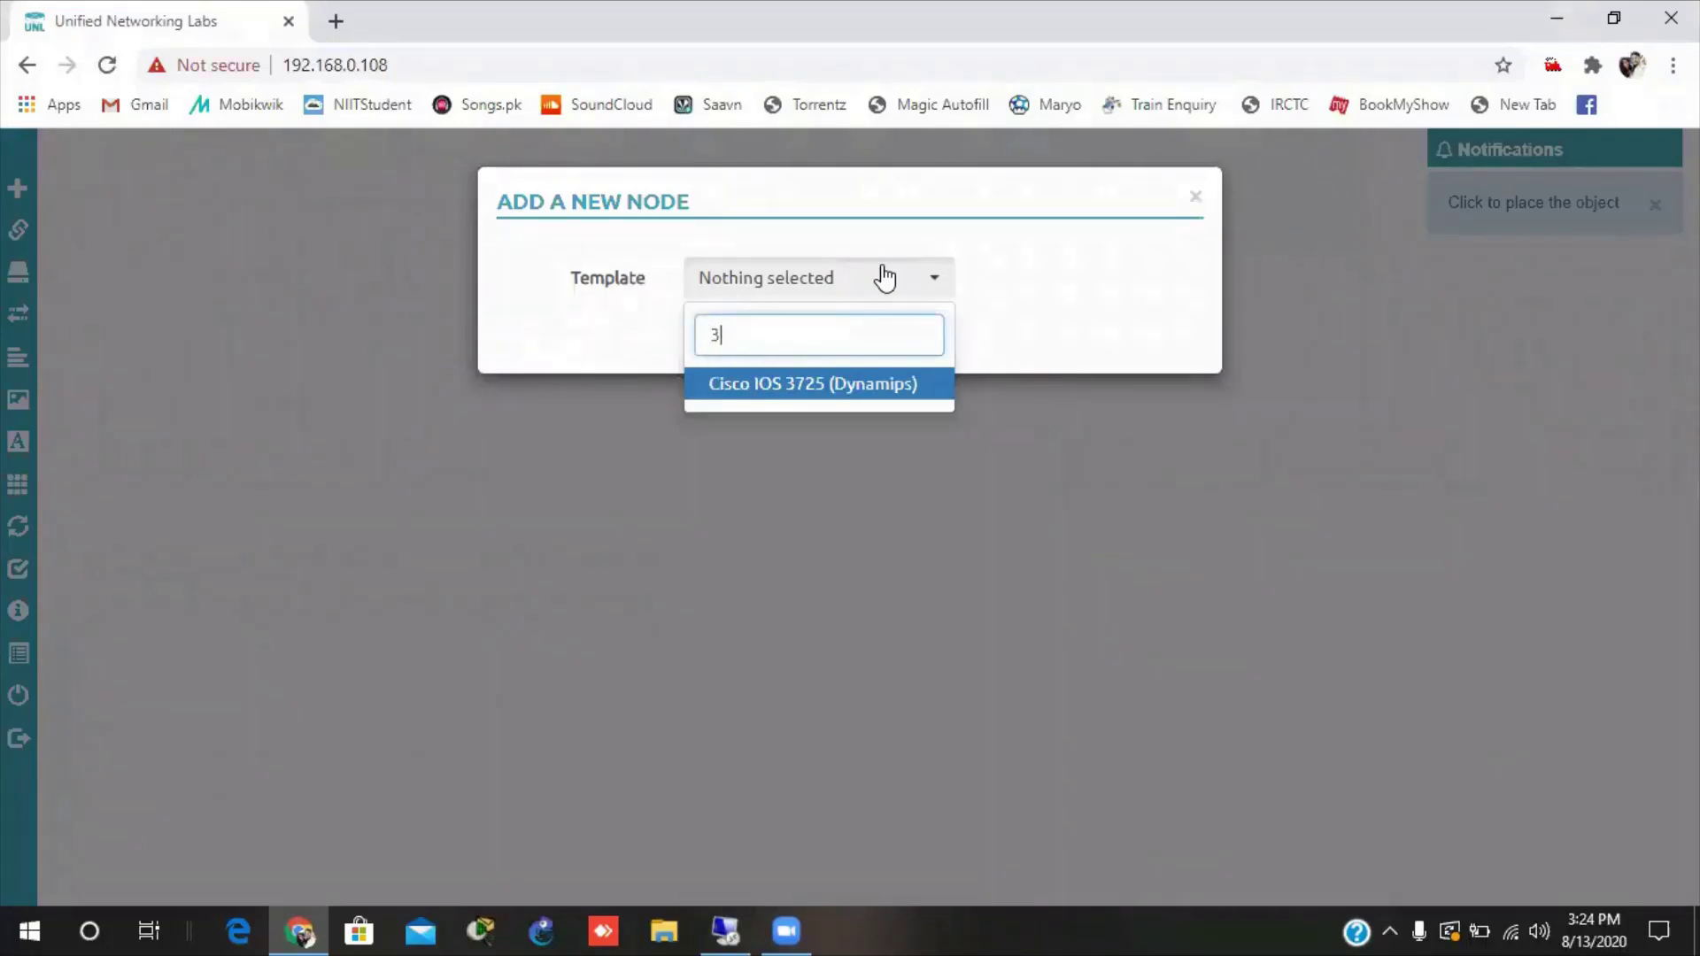
{"action": "type", "text": "737"}
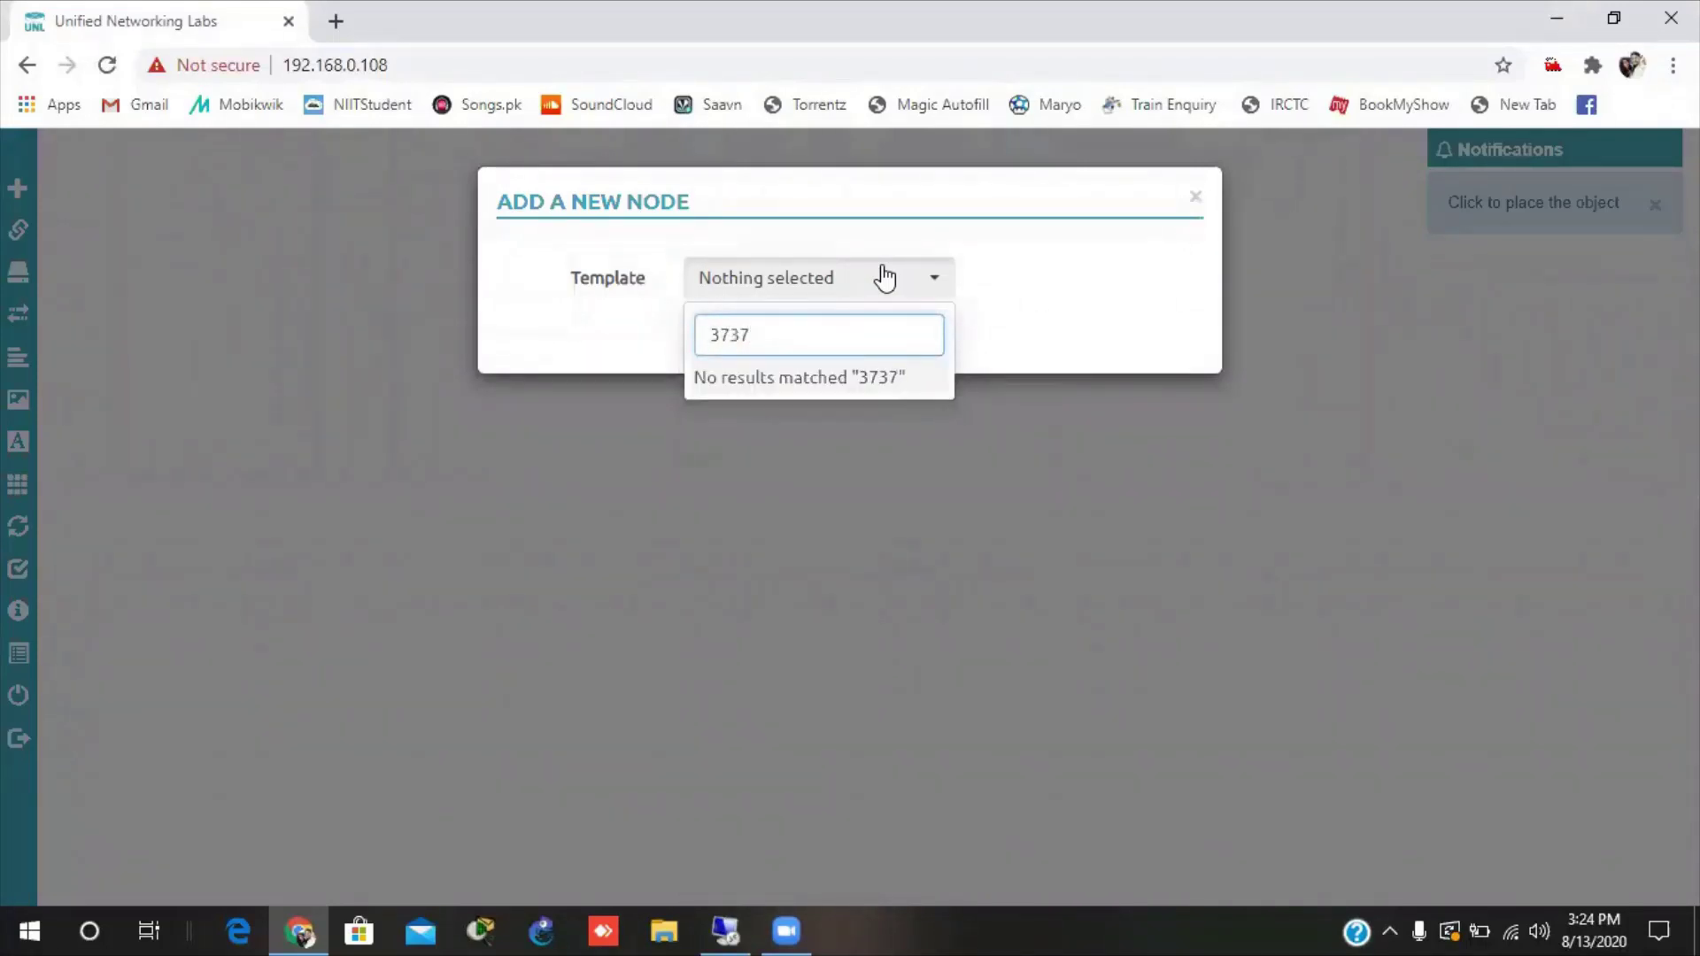
{"action": "key", "text": "BackSpace"}
{"action": "key", "text": "BackSpace"}
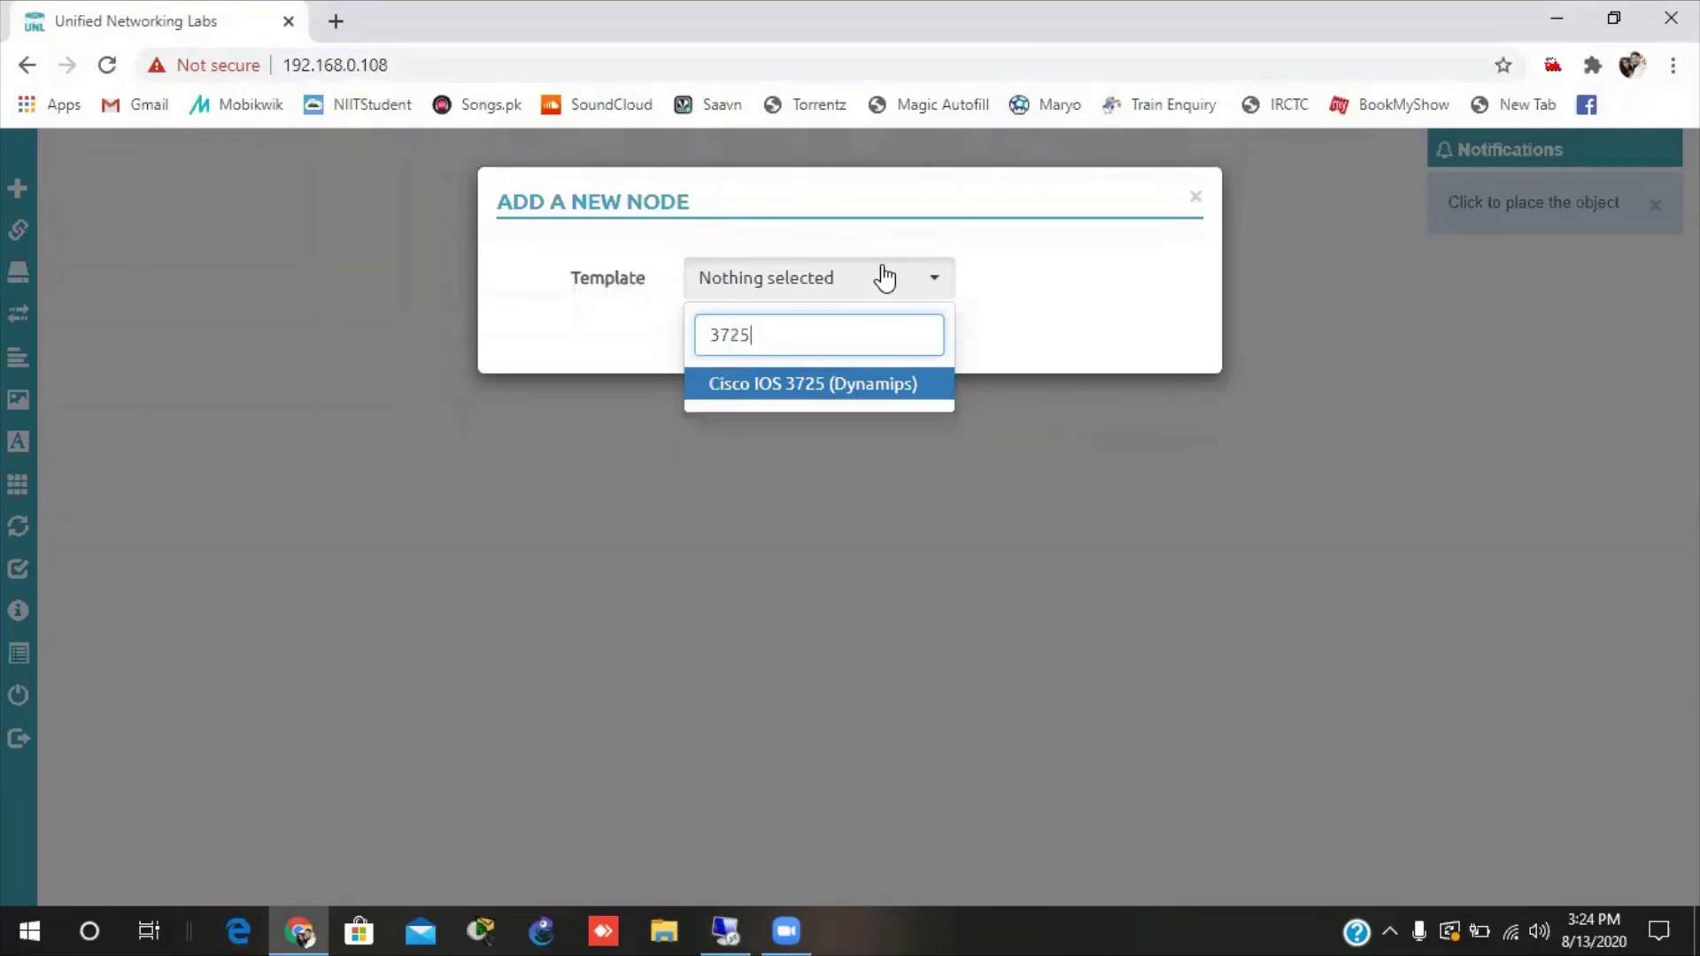
{"action": "left_click", "coordinate": [859, 389]}
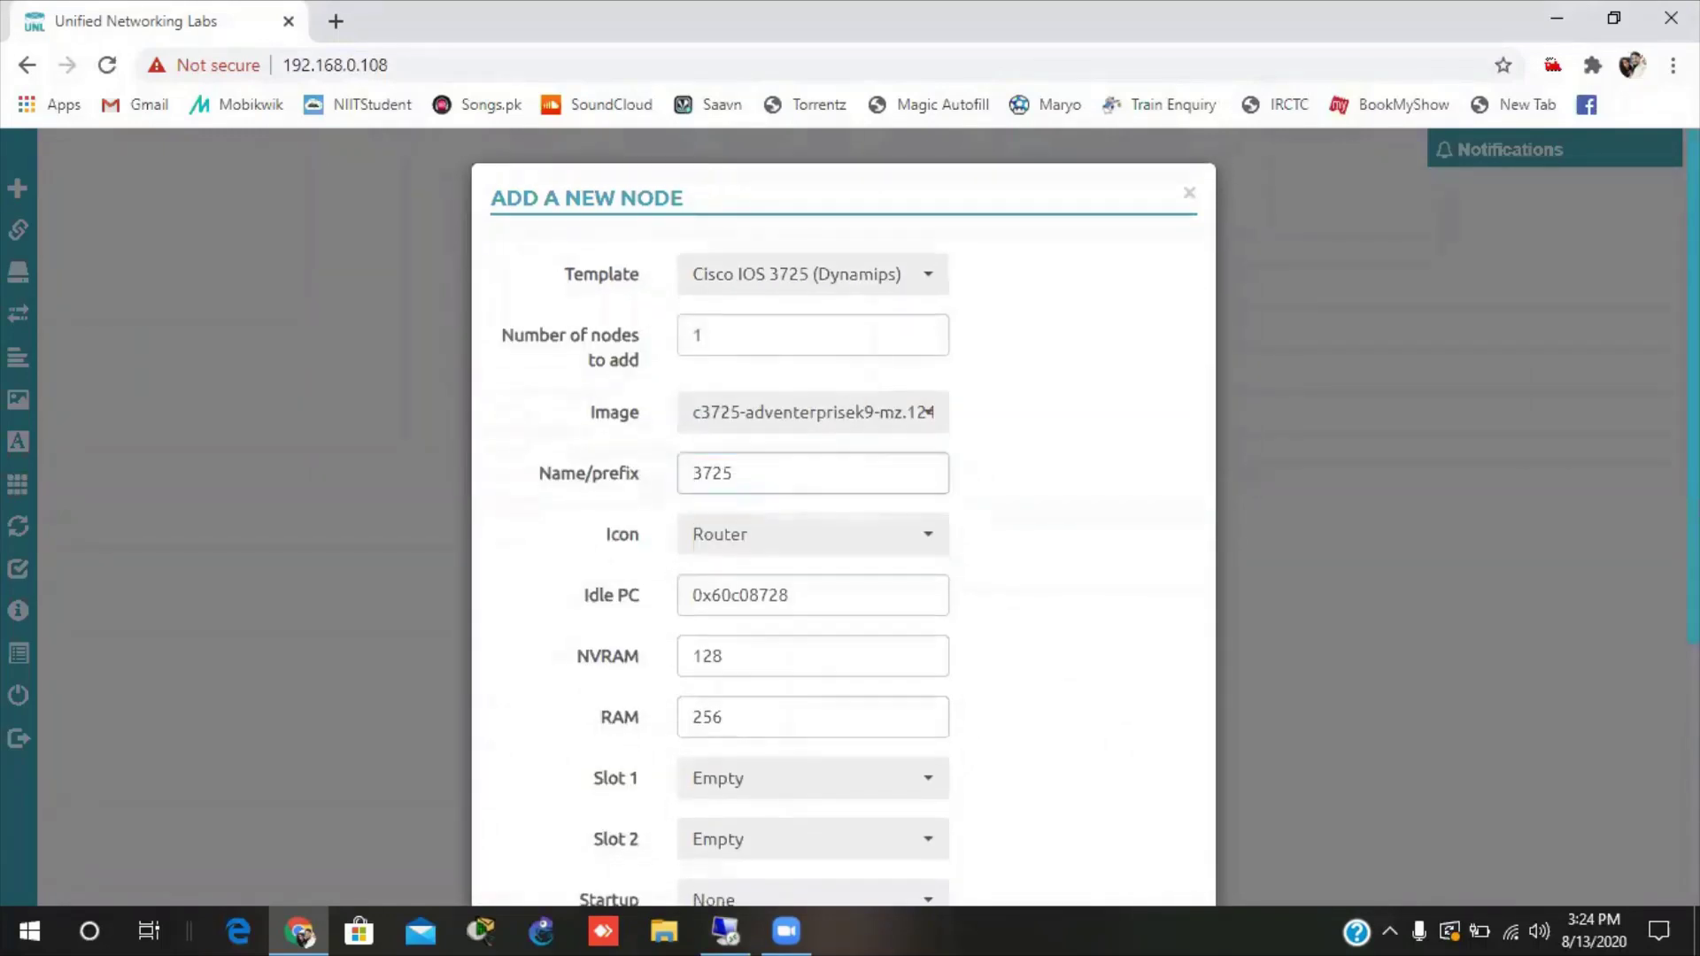
{"action": "scroll", "coordinate": [843, 514], "scroll_direction": "down", "scroll_amount": 4}
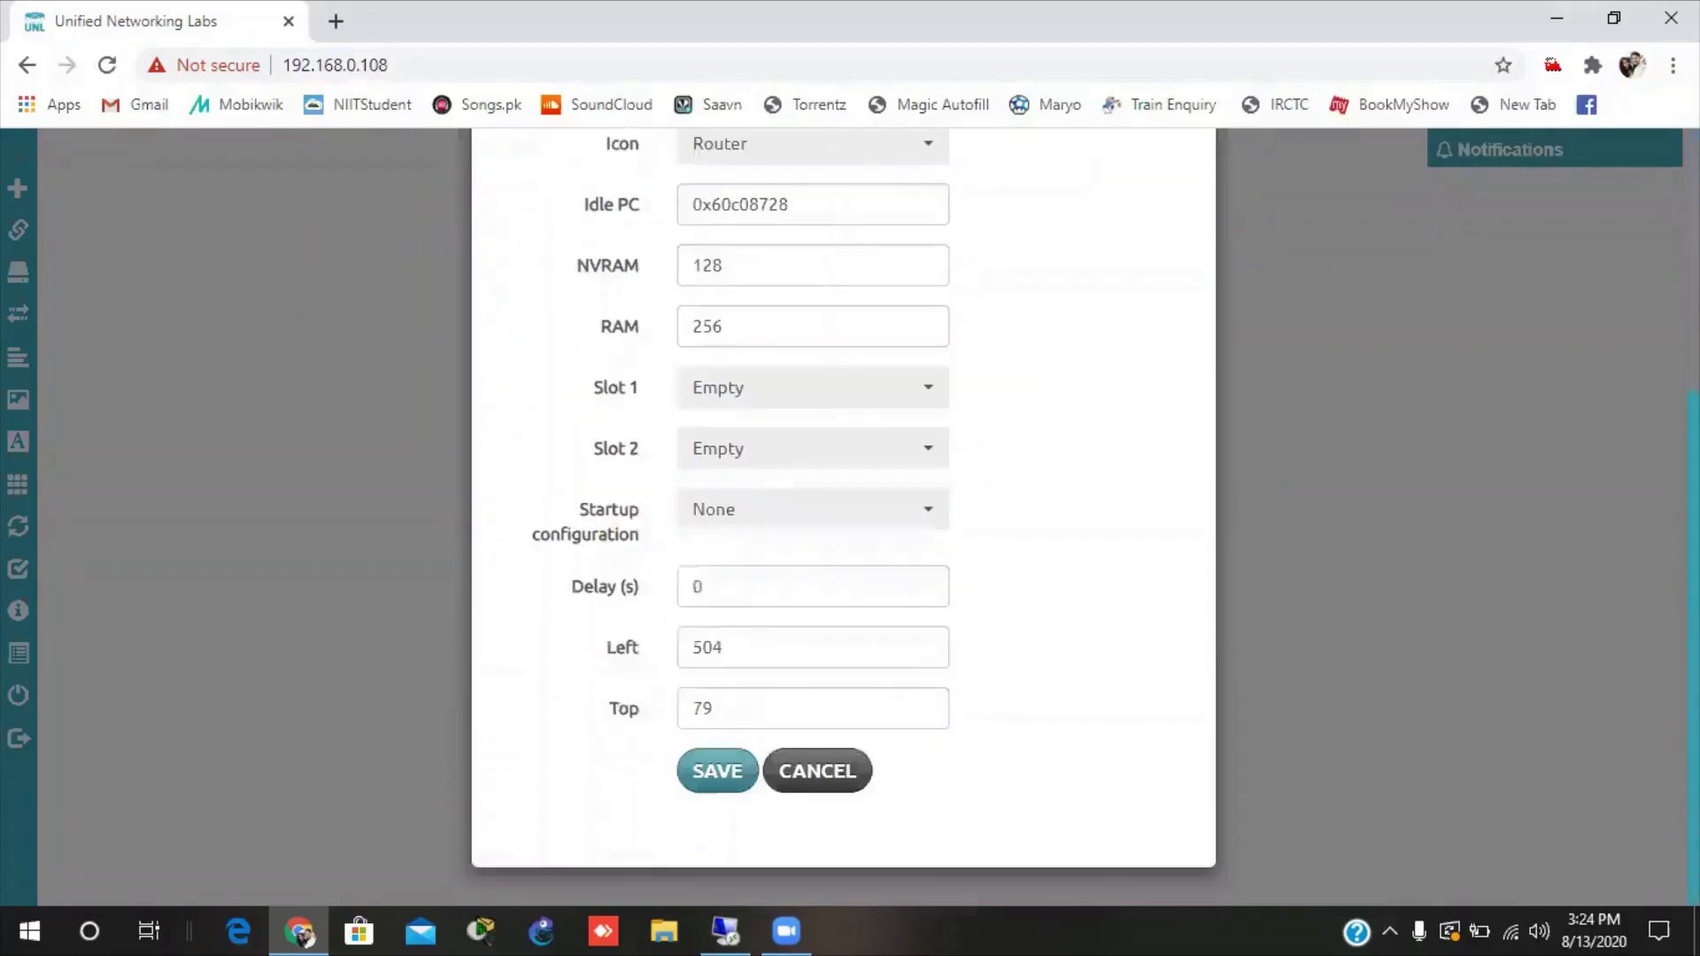
{"action": "left_click", "coordinate": [713, 788]}
Add one Windows node with the win-xp image below the 3725 router, keeping its default settings.
{"action": "mouse_move", "coordinate": [99, 208]}
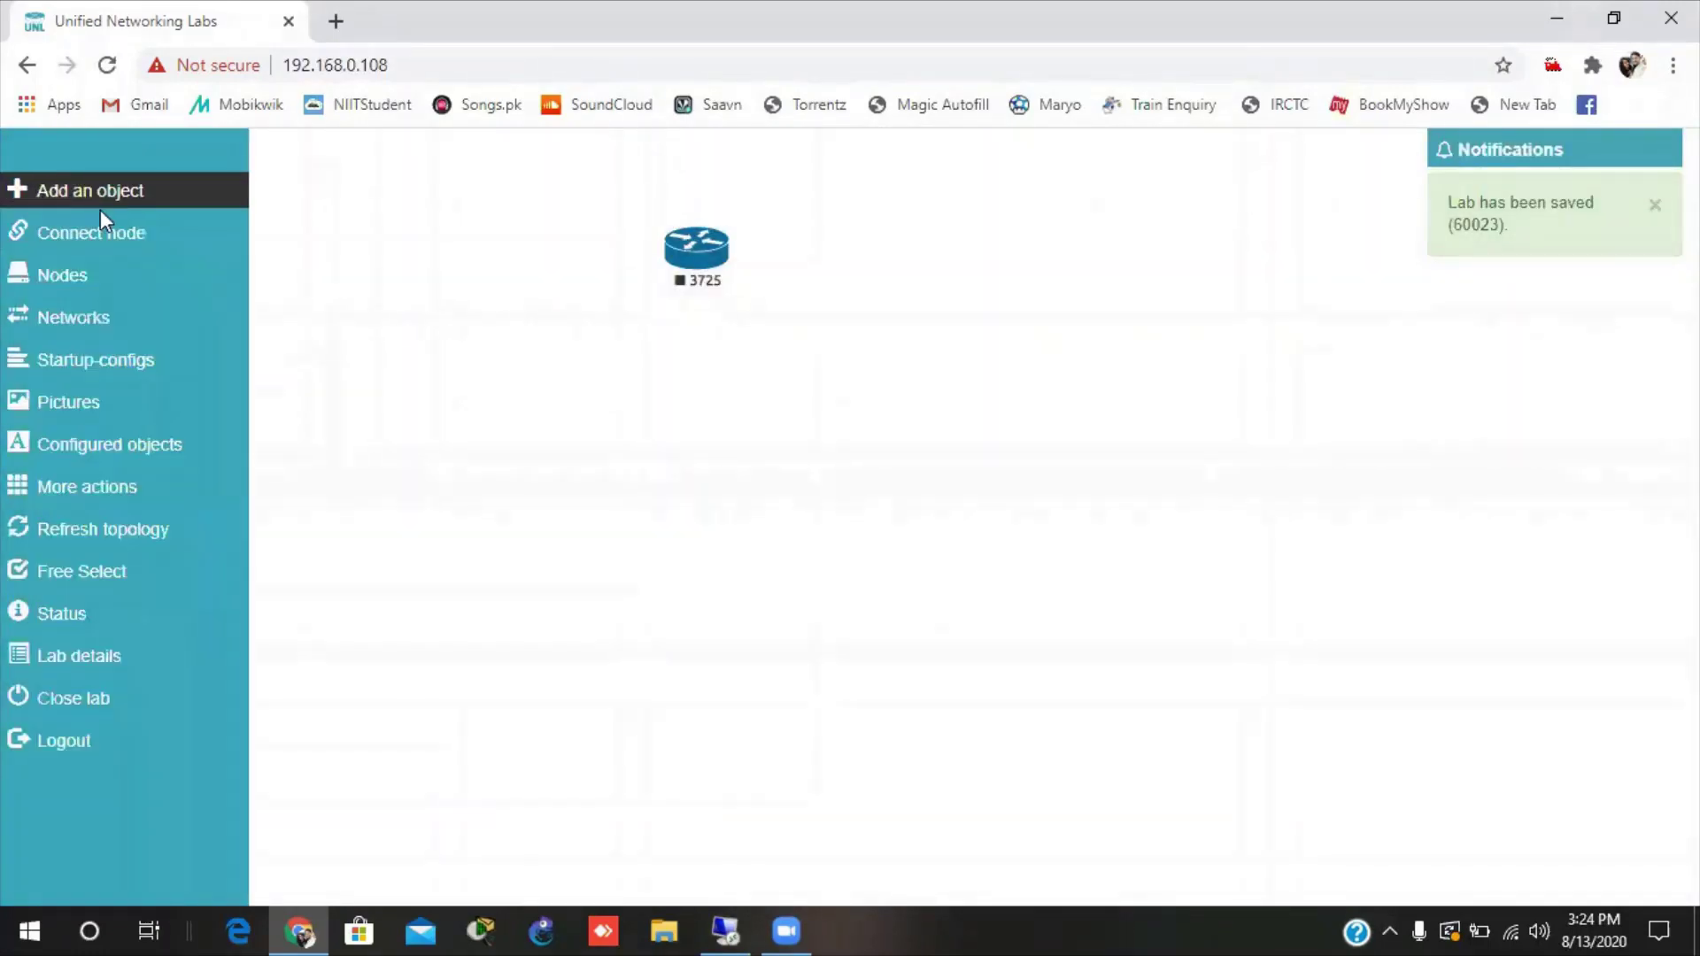
{"action": "left_click", "coordinate": [141, 190]}
{"action": "right_click", "coordinate": [715, 598]}
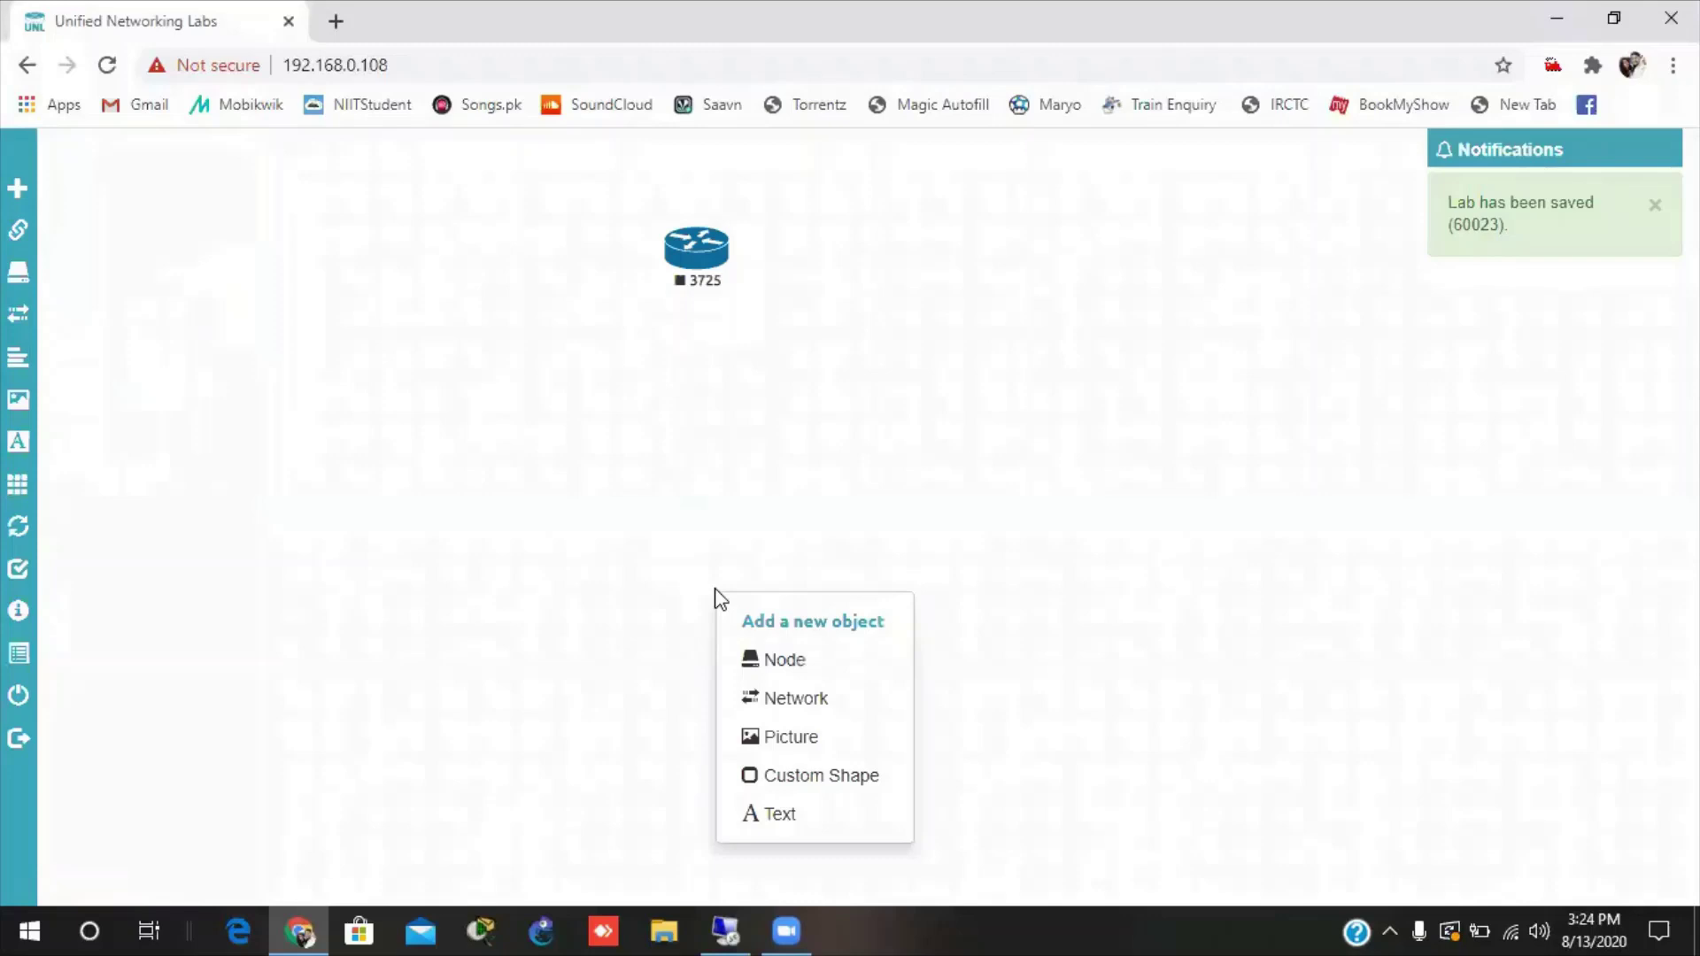
{"action": "left_click", "coordinate": [785, 662]}
{"action": "left_click", "coordinate": [689, 628]}
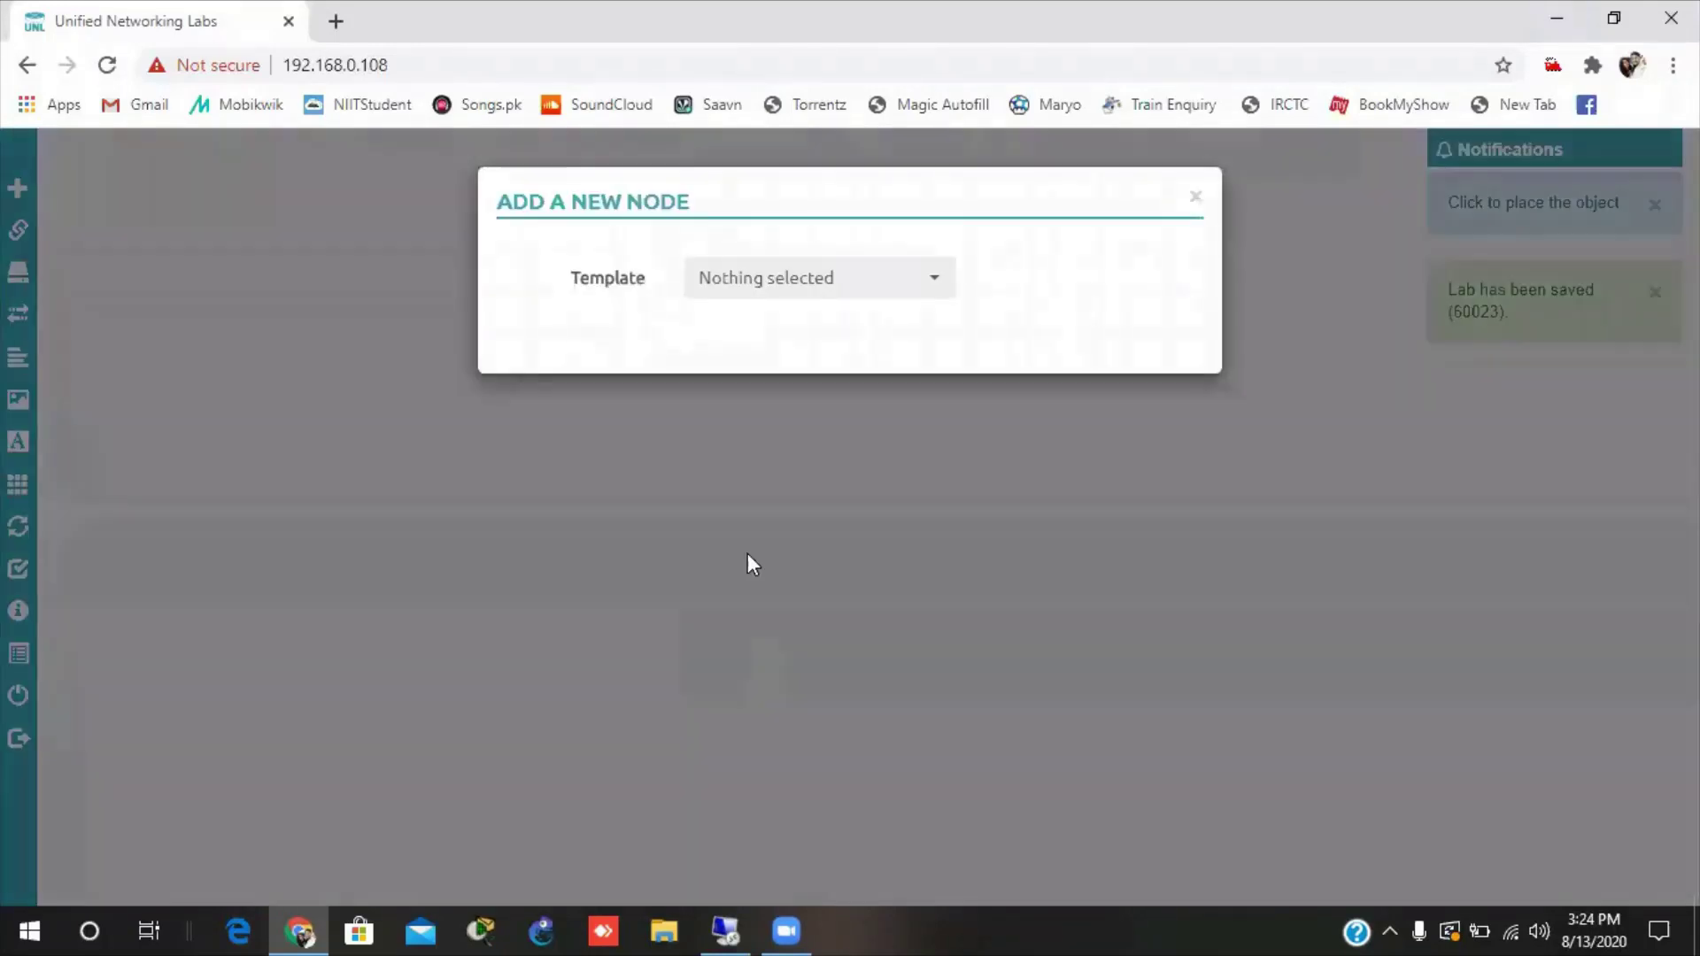
{"action": "left_click", "coordinate": [784, 272]}
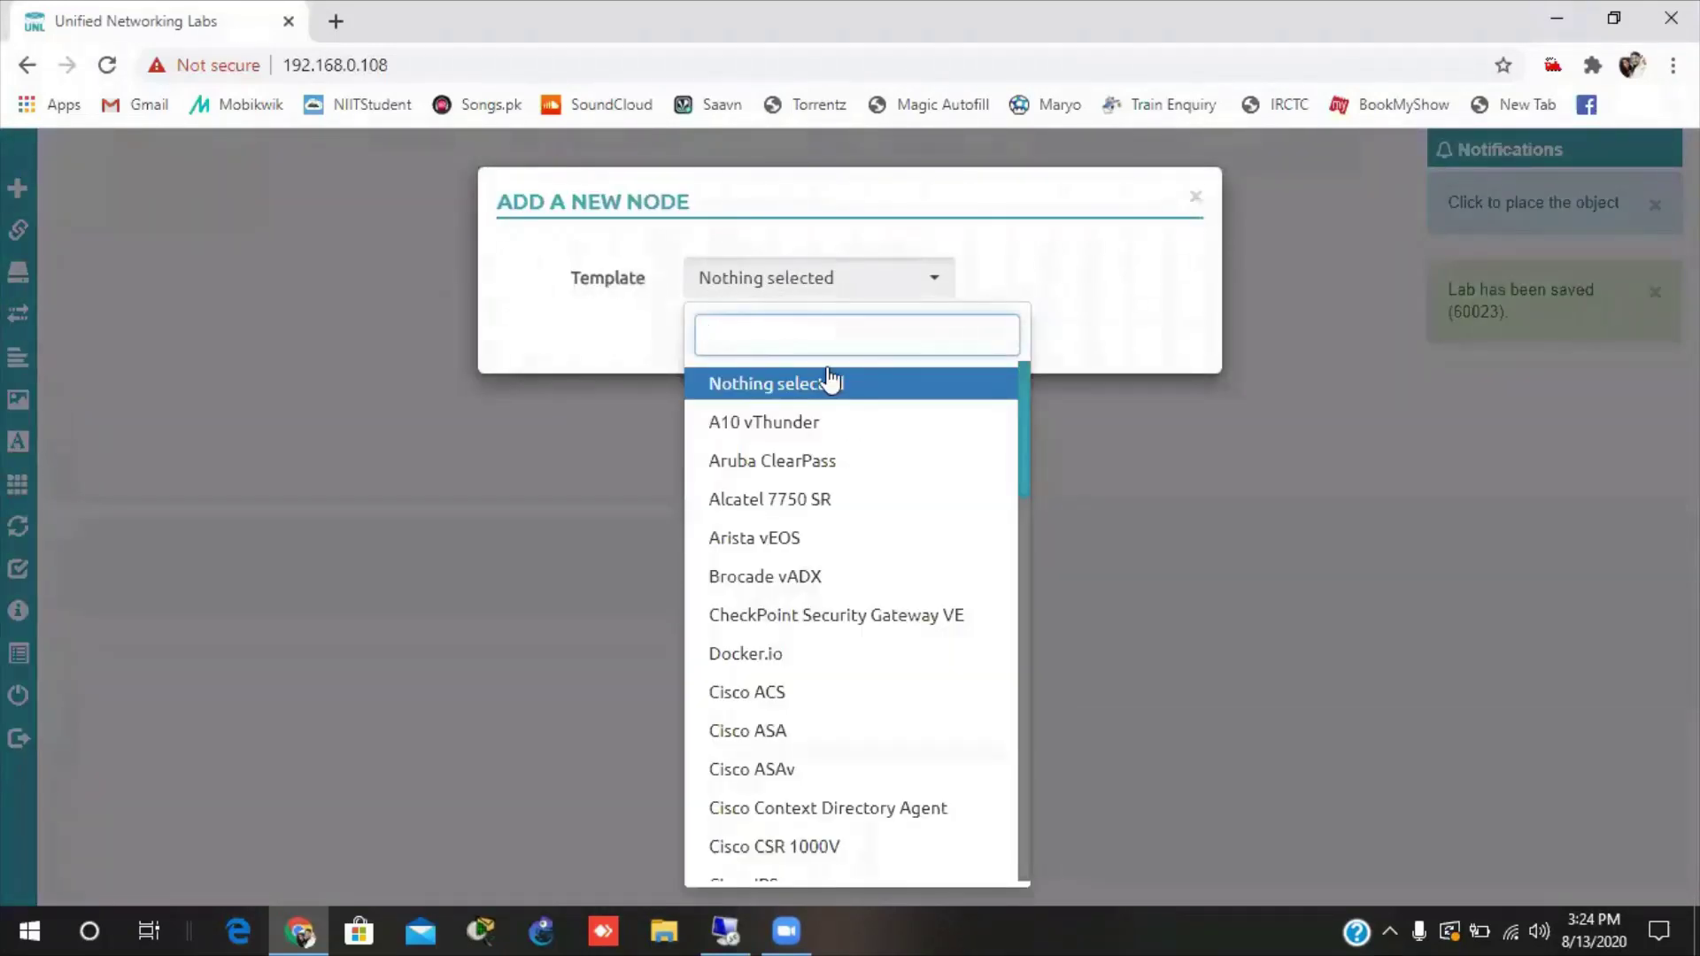
{"action": "type", "text": "win"}
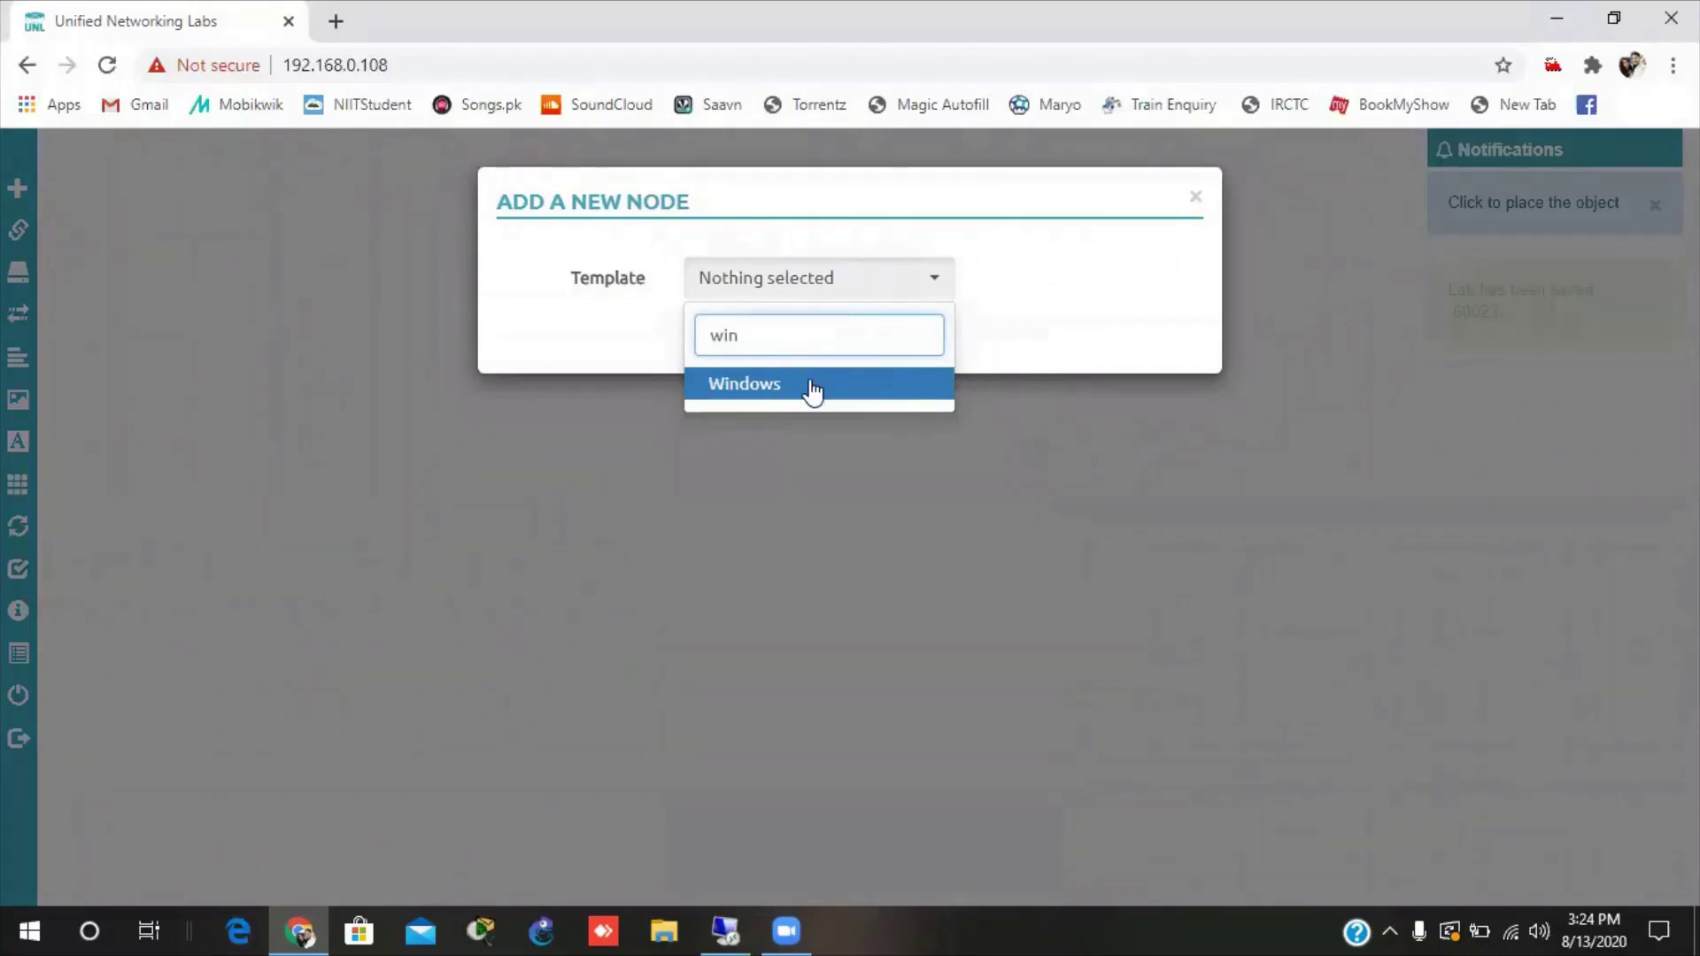
{"action": "left_click", "coordinate": [809, 383]}
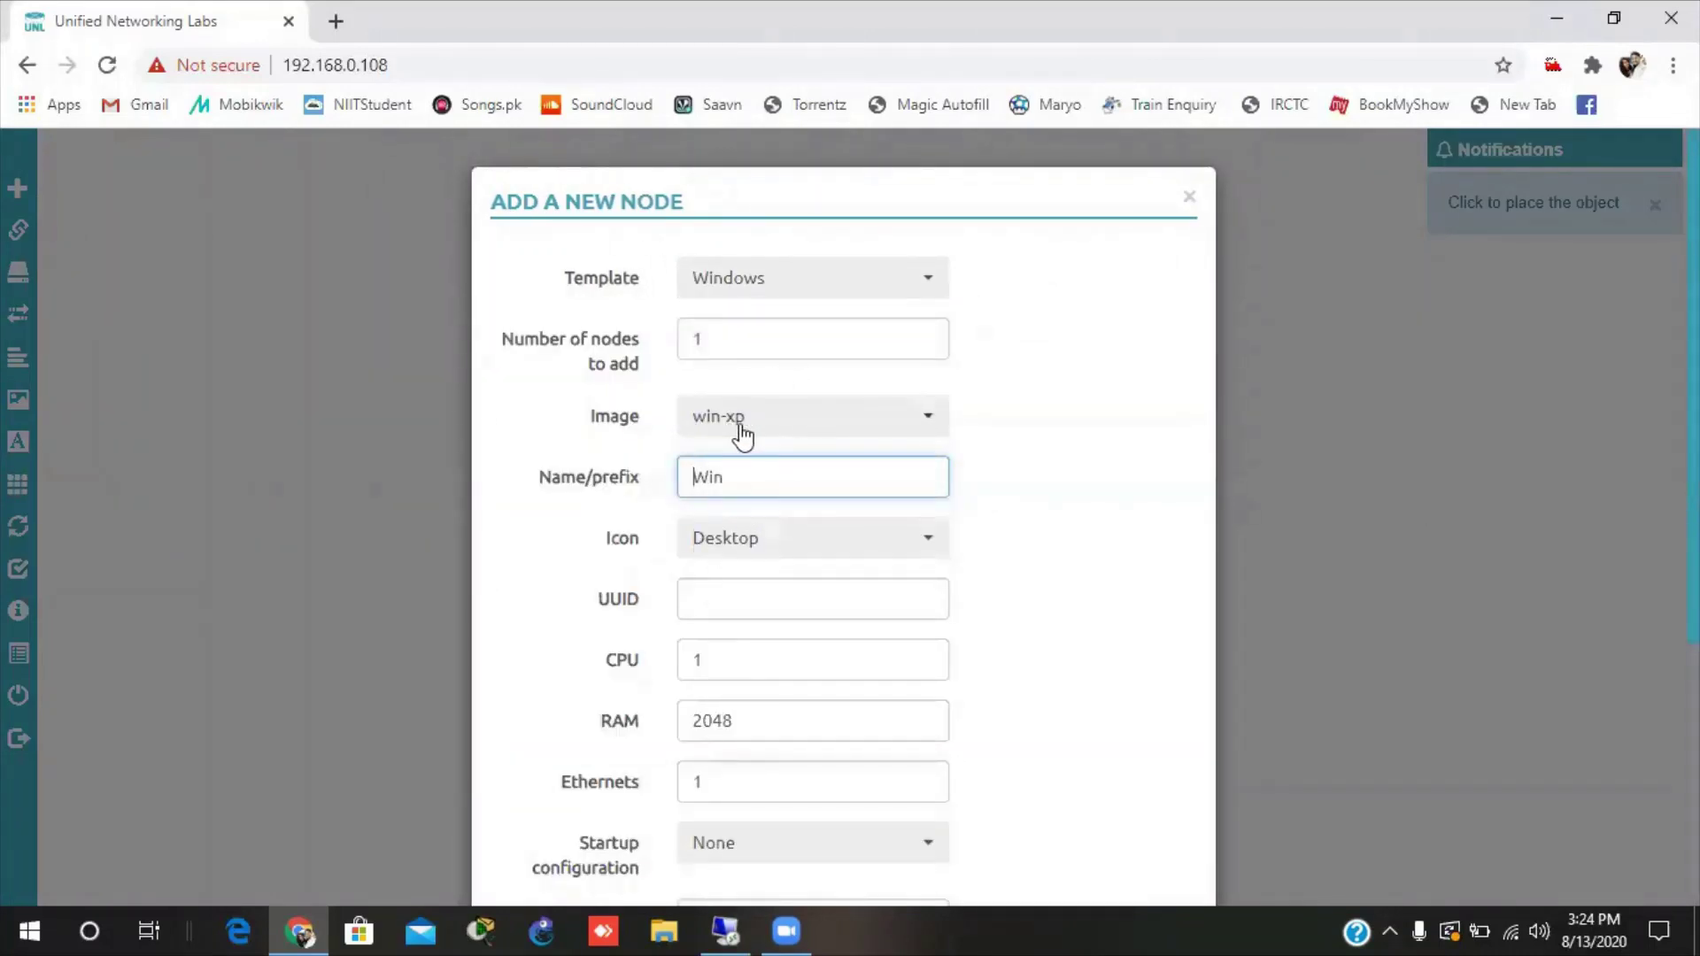
{"action": "scroll", "coordinate": [813, 479], "scroll_direction": "down", "scroll_amount": 5}
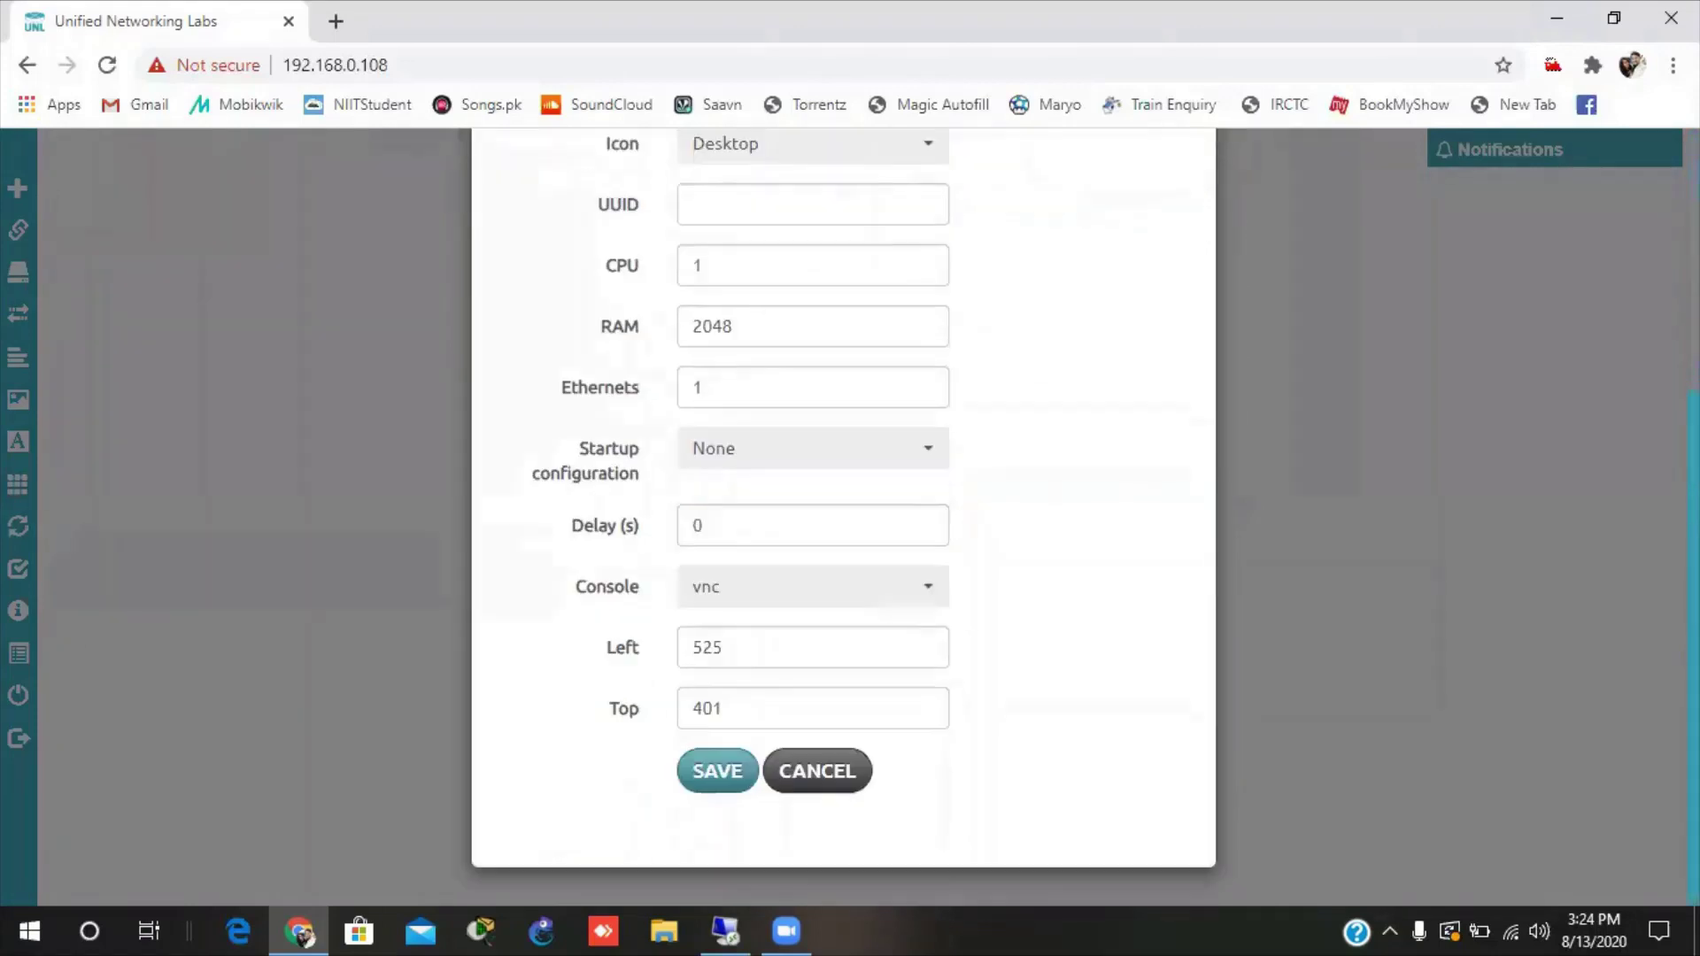
{"action": "left_click", "coordinate": [708, 776]}
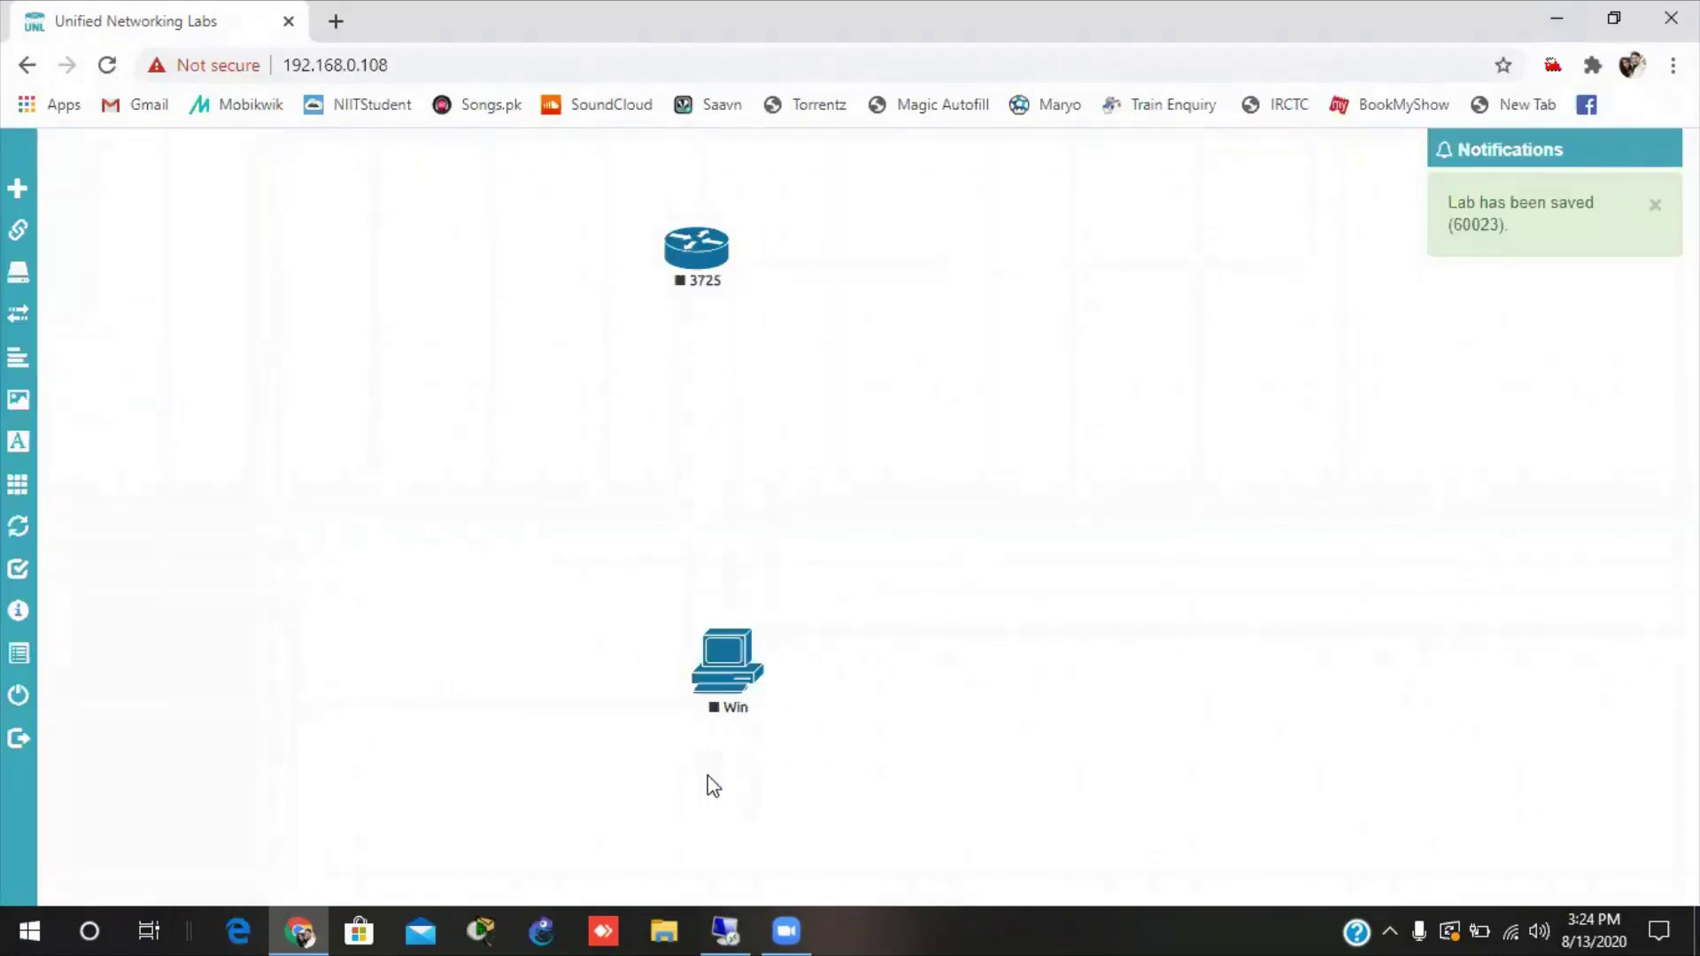
Connect the 3725 router's fa0/0 interface to the Win node's e0 interface.
{"action": "left_click", "coordinate": [92, 247]}
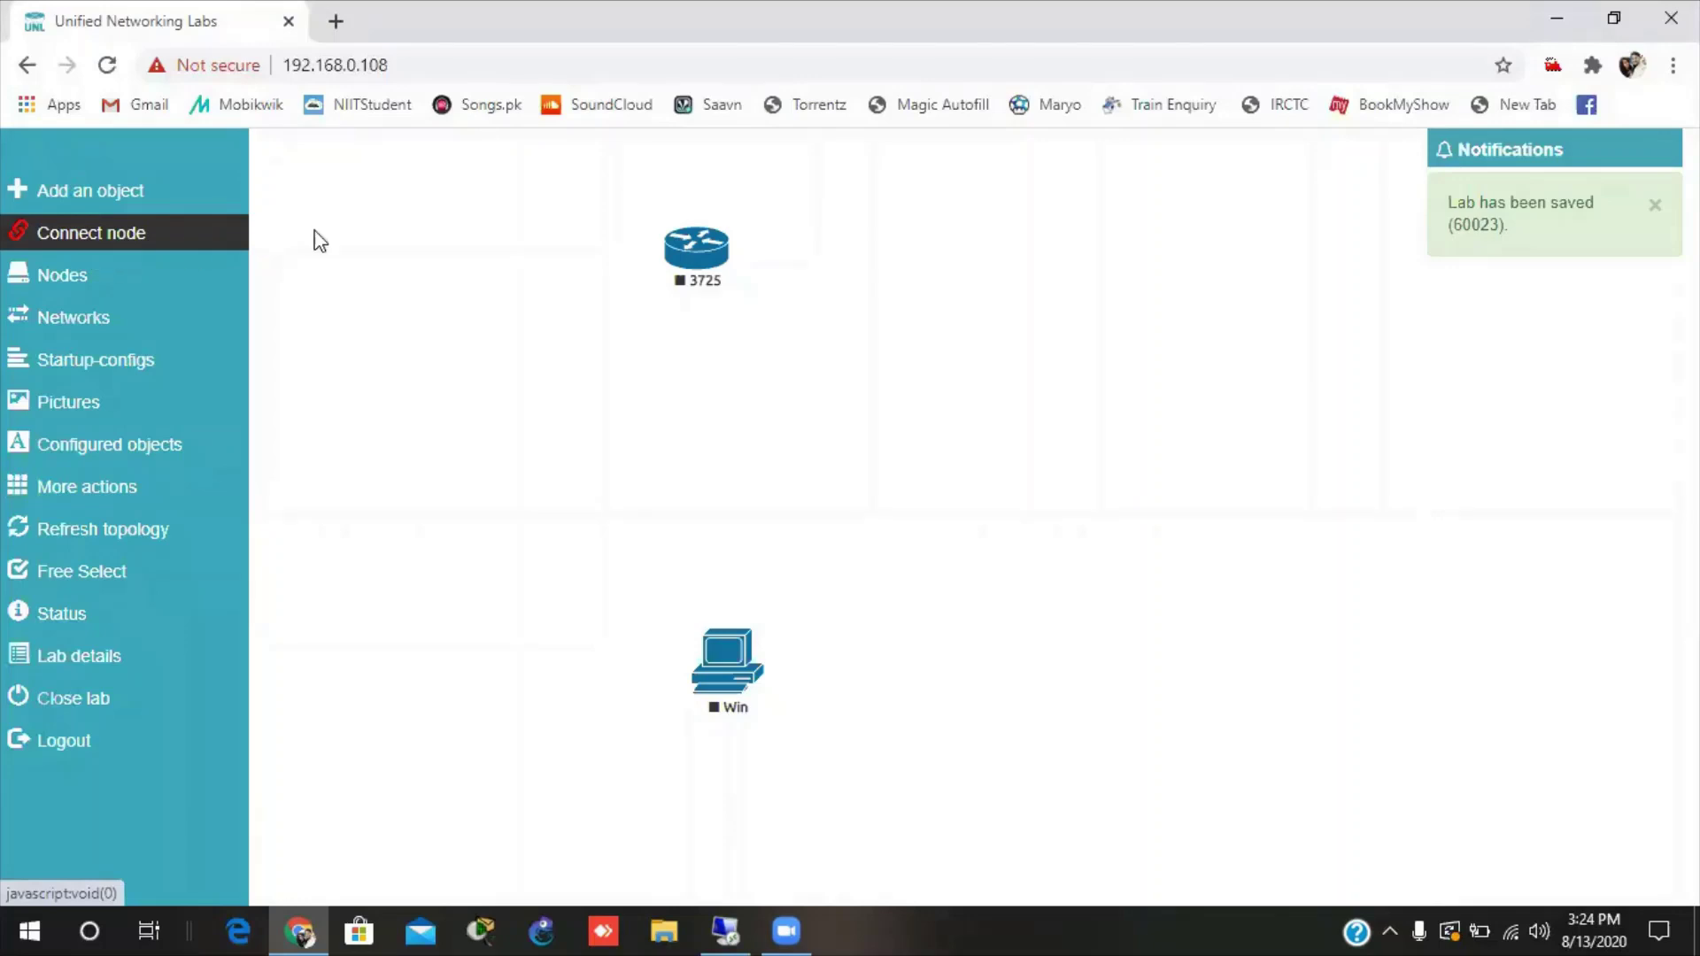
{"action": "left_click", "coordinate": [702, 259]}
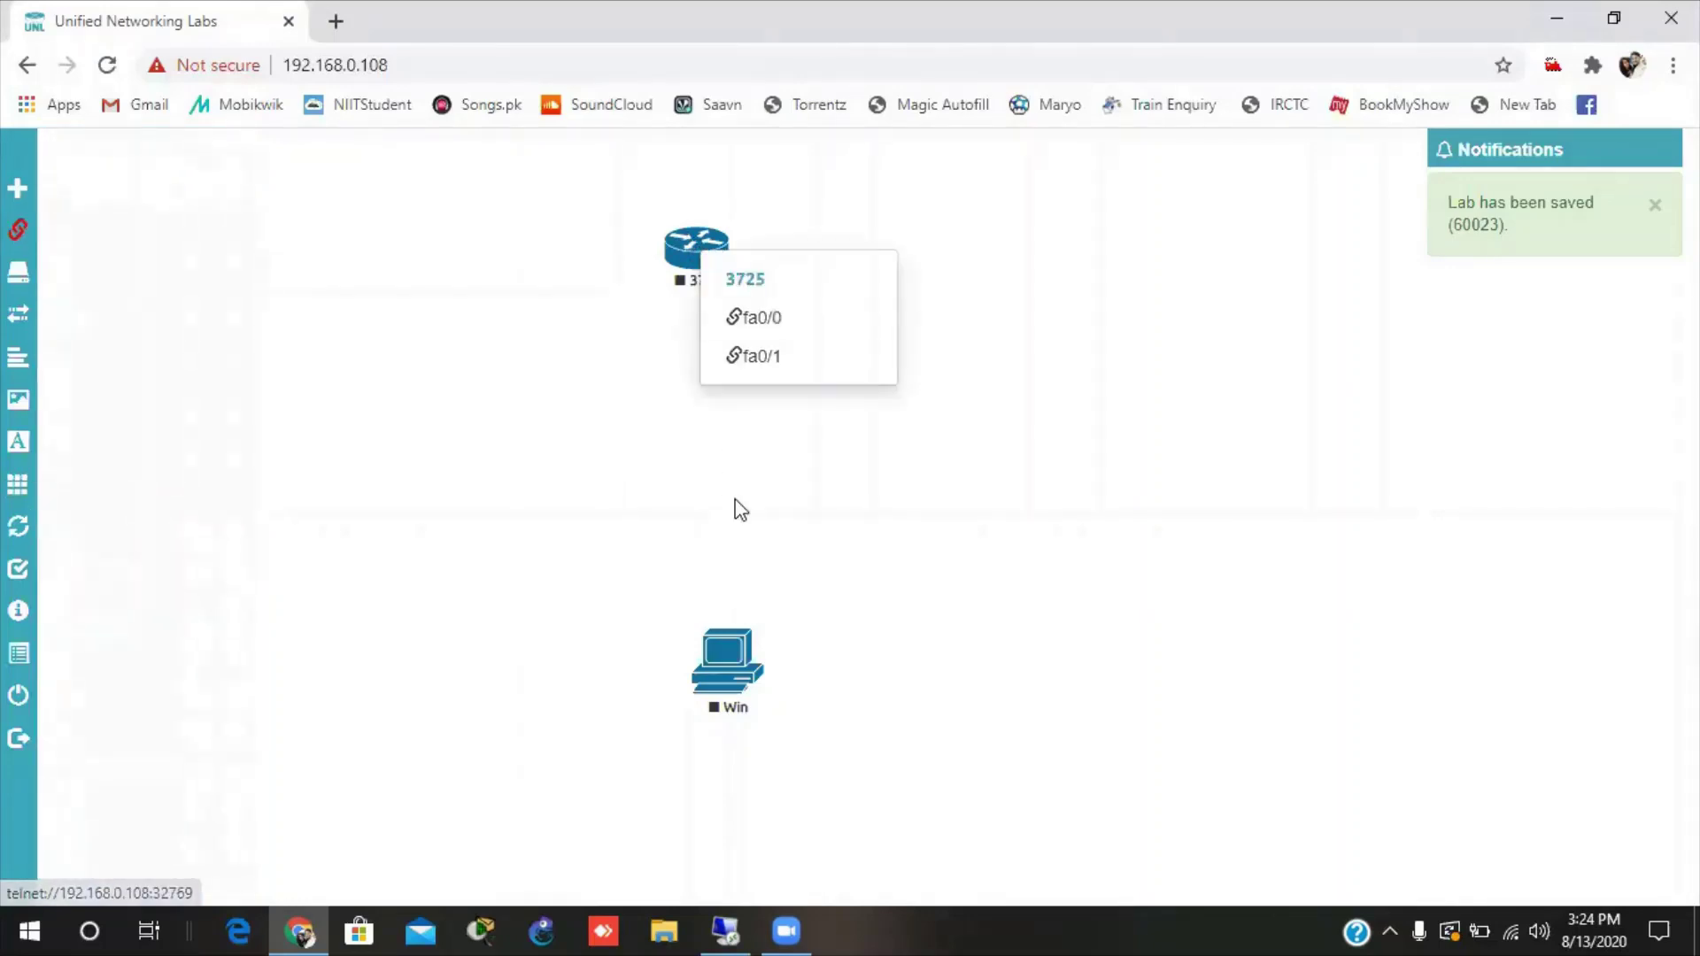
{"action": "left_click", "coordinate": [743, 325]}
{"action": "left_click_drag", "start_coordinate": [738, 663], "coordinate": [713, 666]}
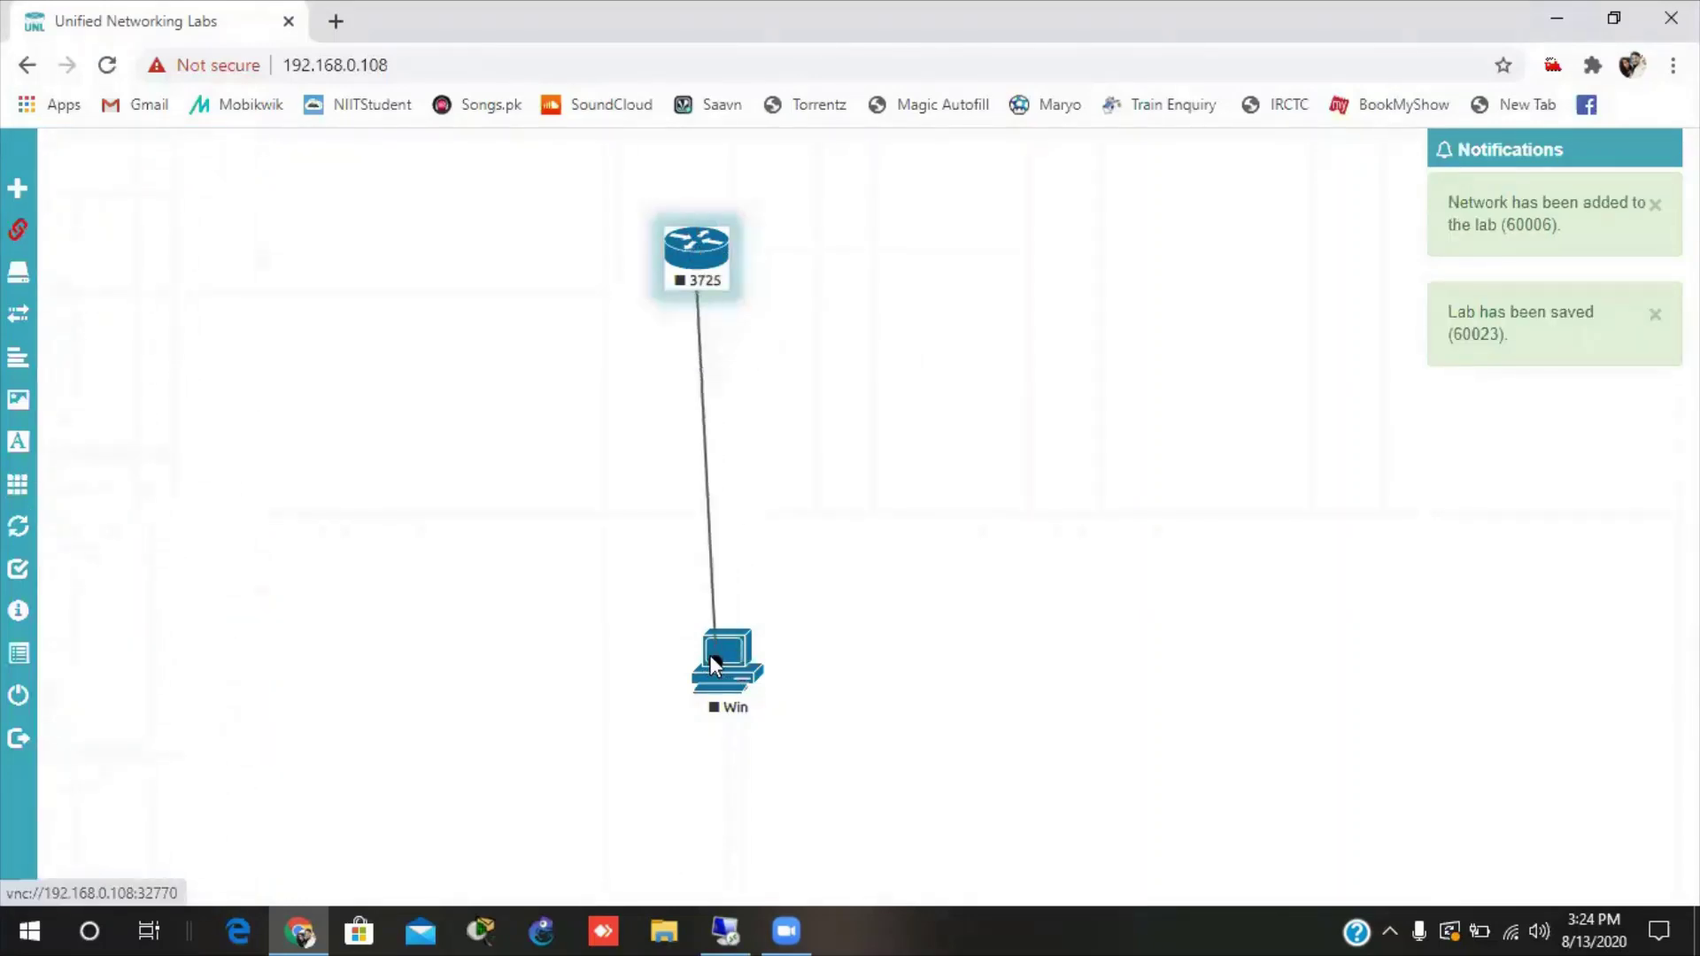
{"action": "left_click", "coordinate": [714, 665]}
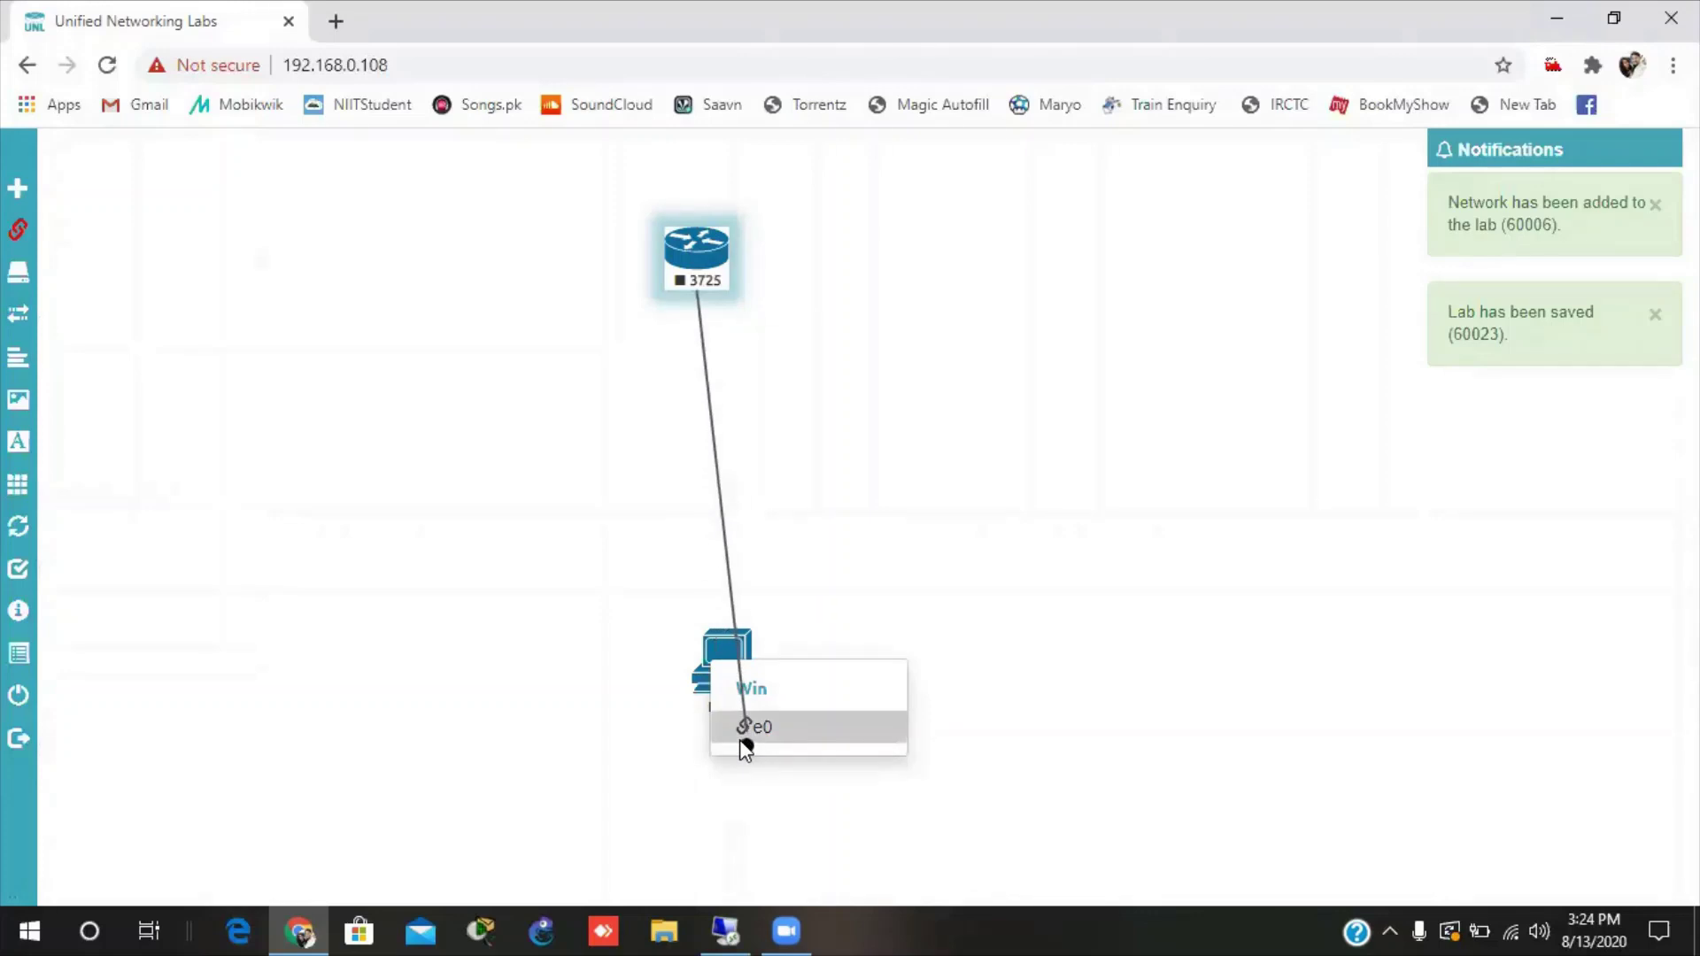
{"action": "left_click", "coordinate": [748, 727]}
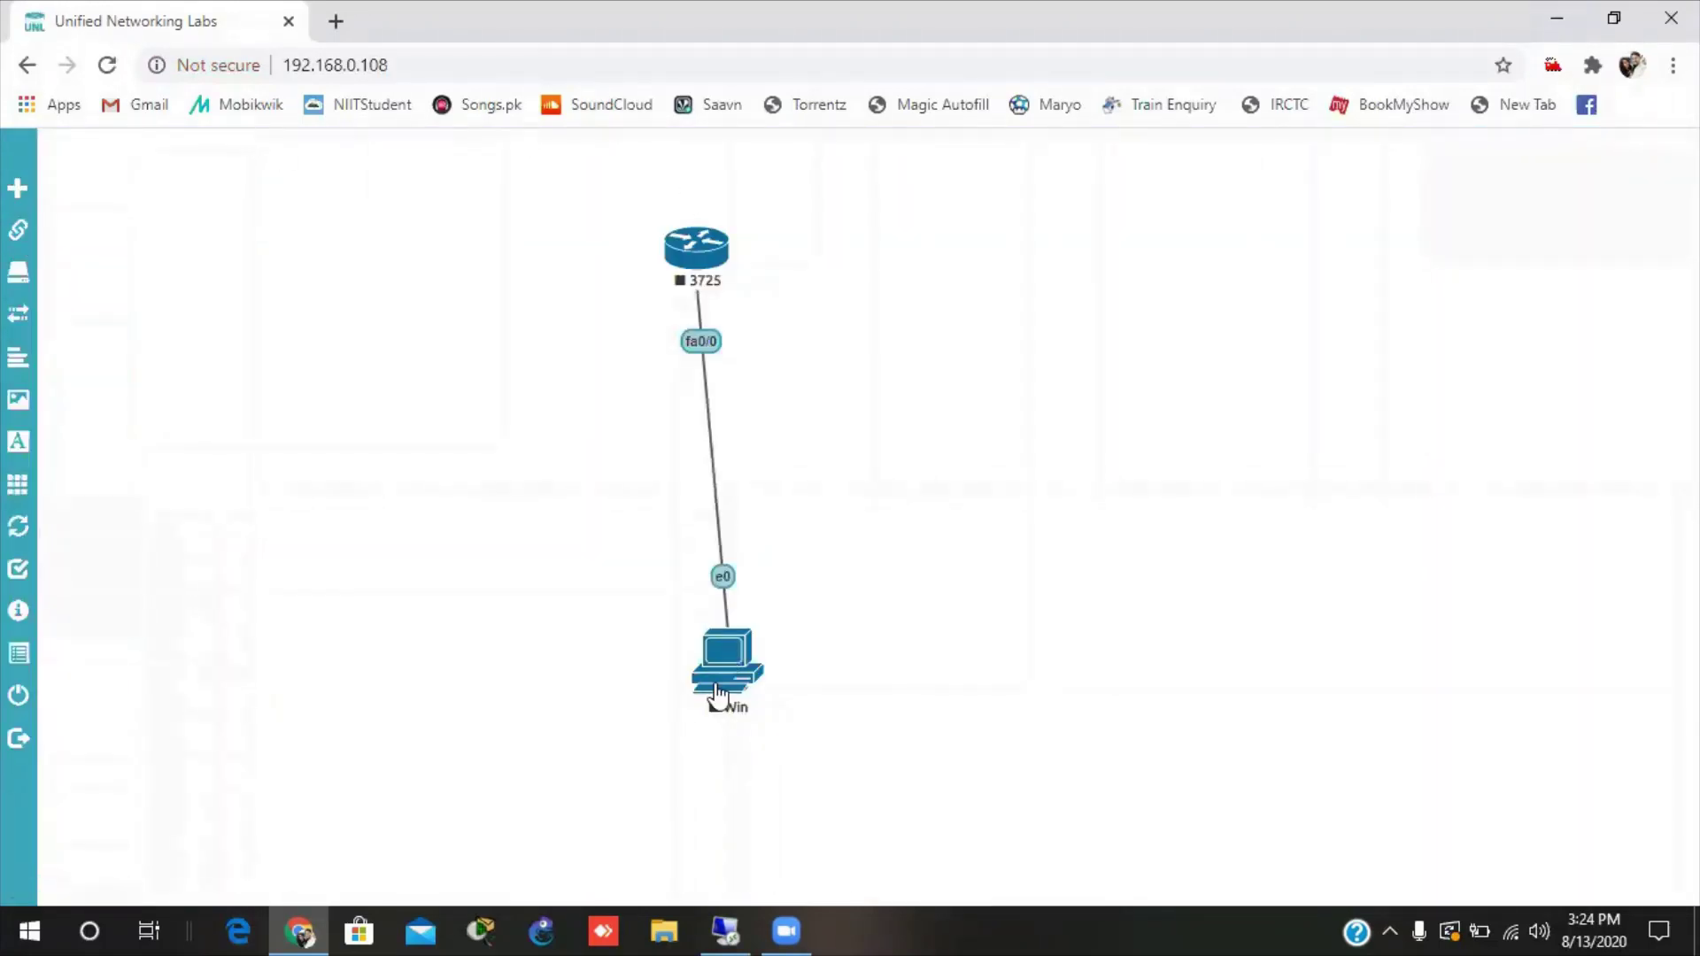
Align the 3725 router directly above the Win node and start both nodes.
{"action": "left_click_drag", "start_coordinate": [697, 246], "coordinate": [720, 284]}
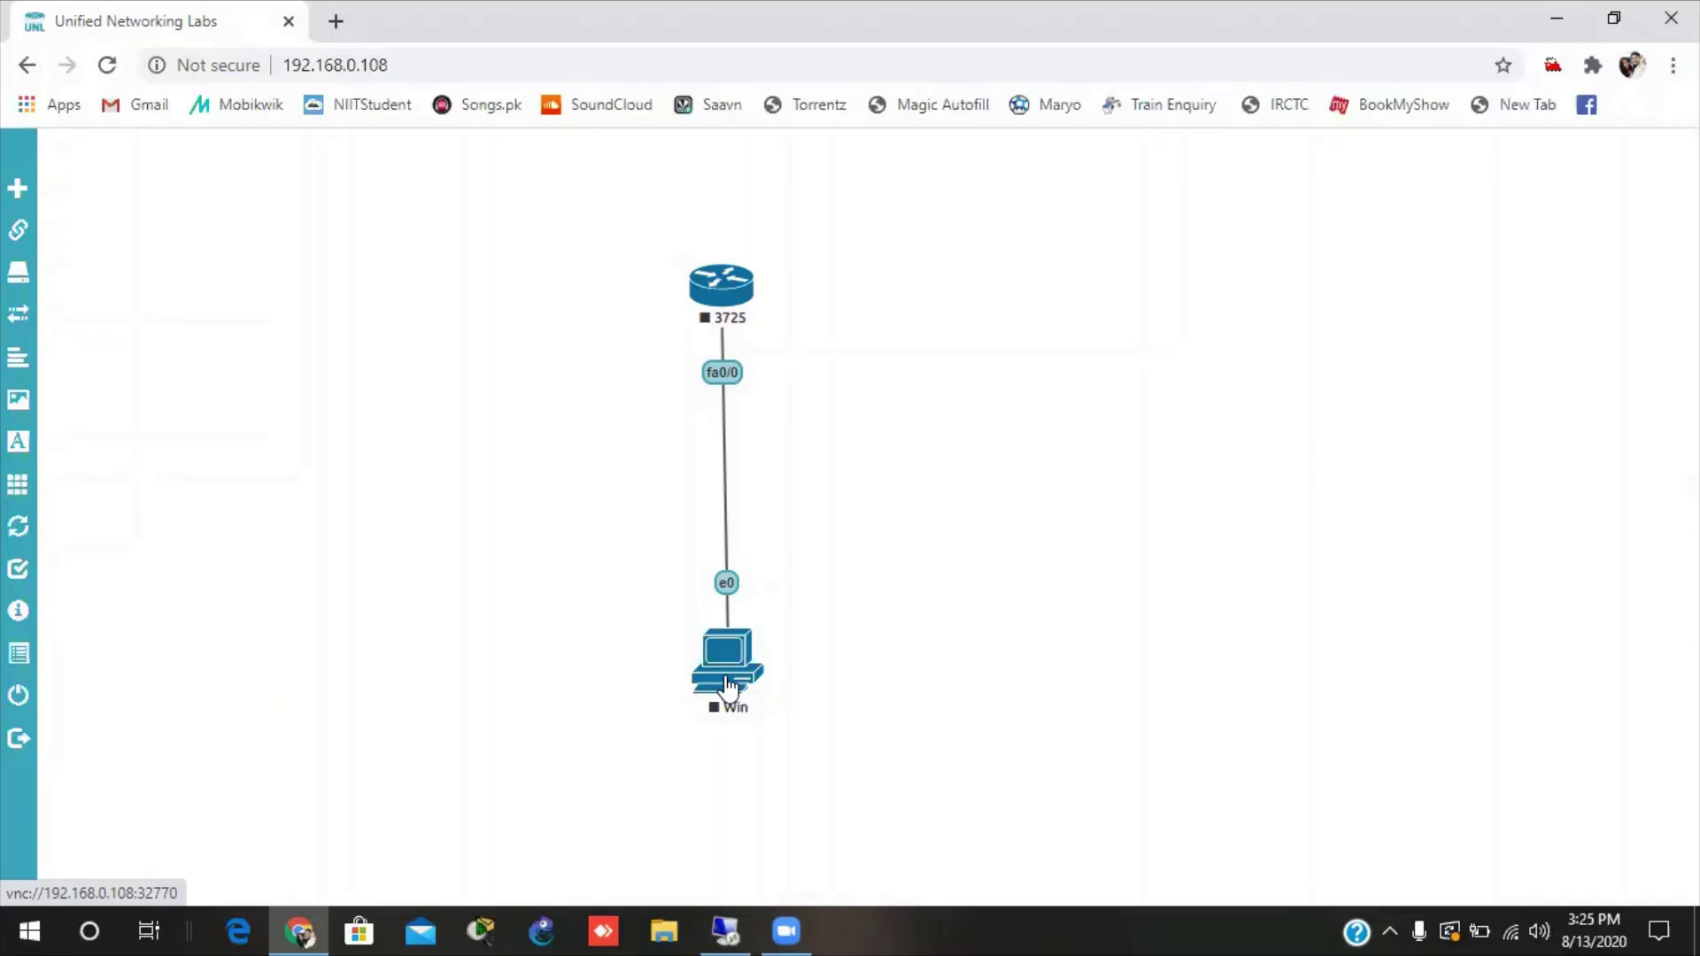
{"action": "right_click", "coordinate": [732, 305]}
{"action": "left_click", "coordinate": [796, 367]}
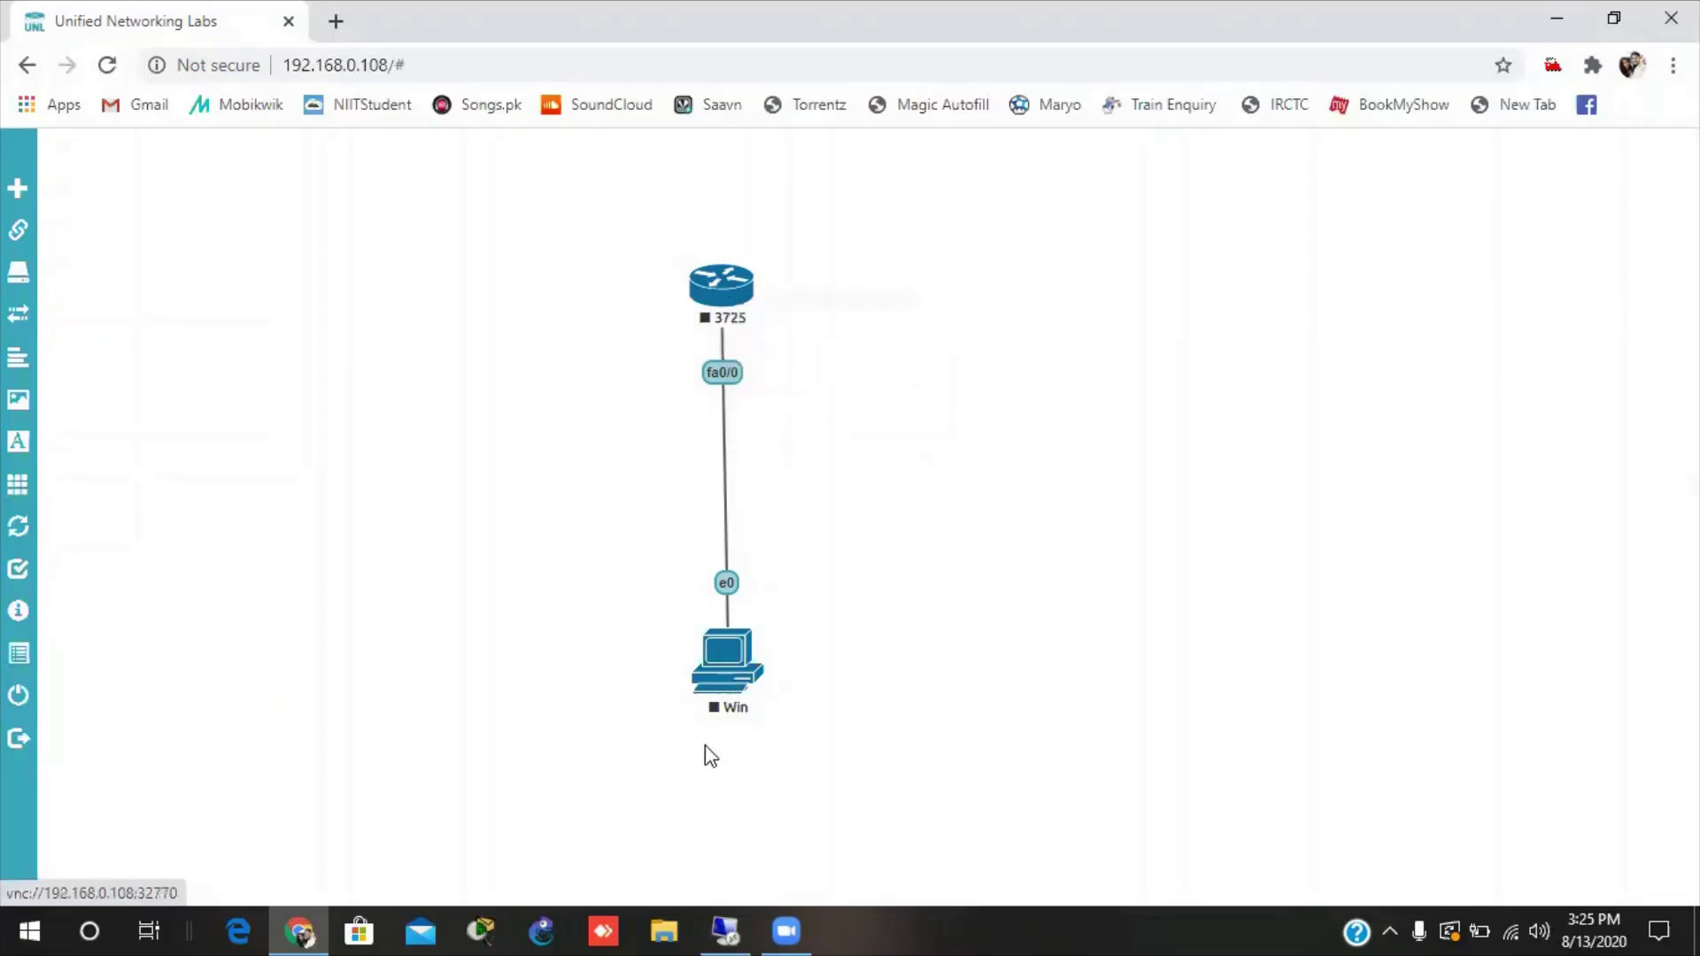
{"action": "right_click", "coordinate": [747, 666]}
{"action": "left_click", "coordinate": [804, 723]}
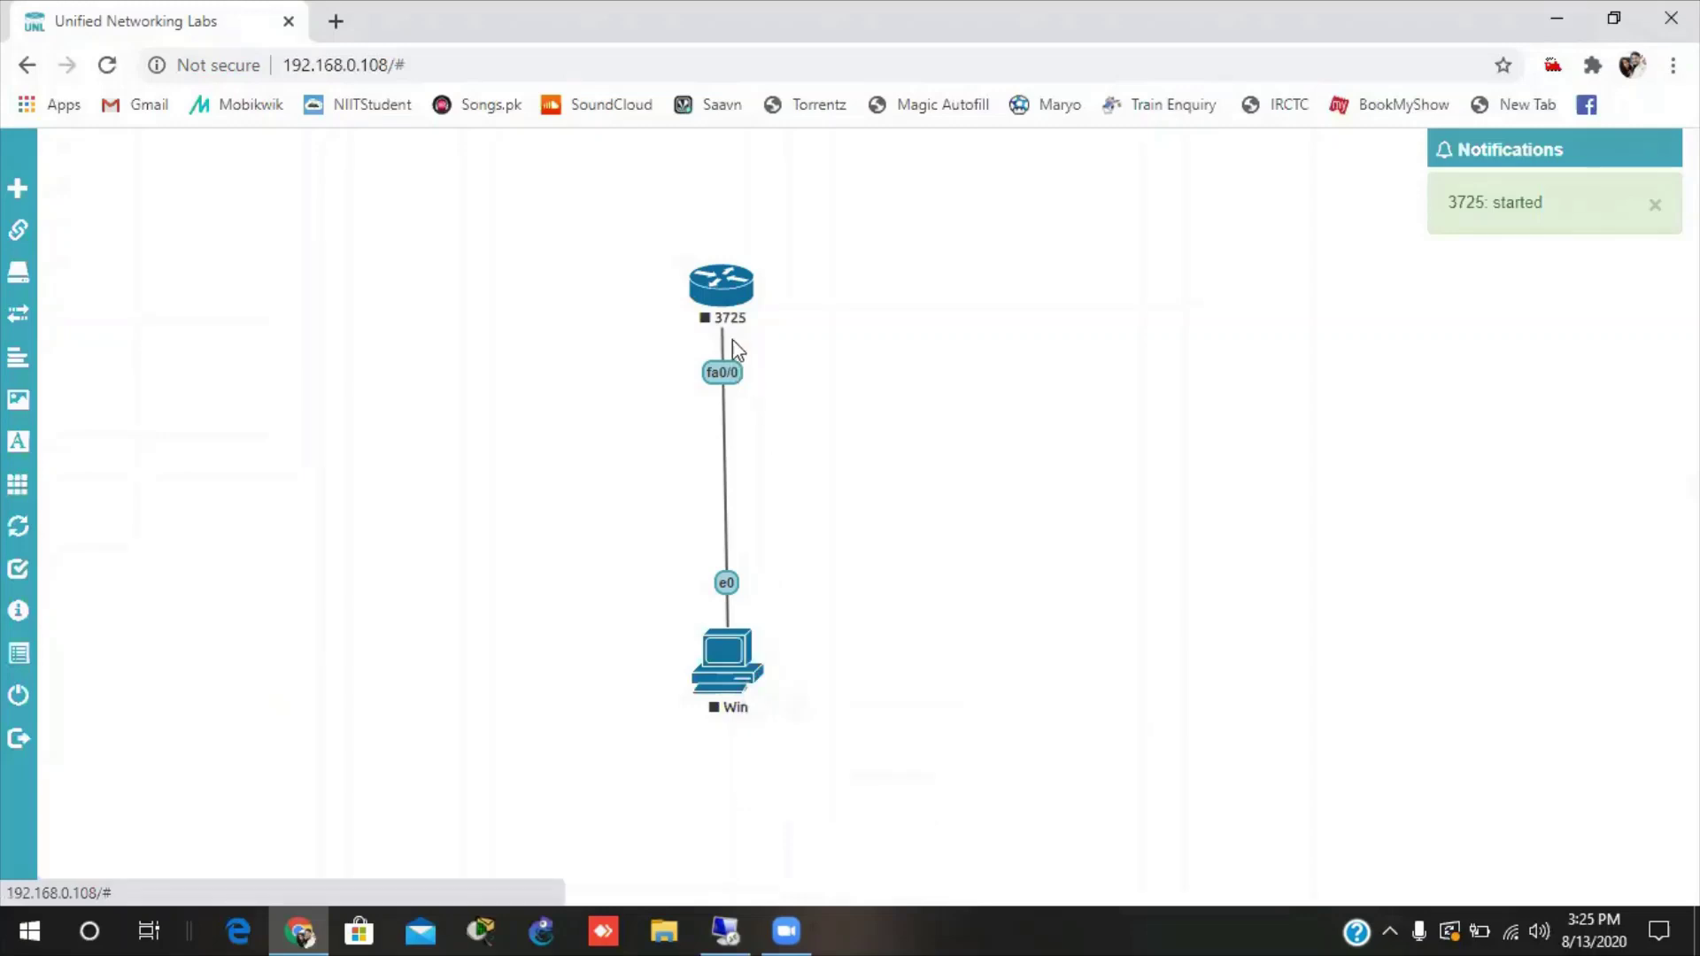
Open the 3725 router's console session and maximize its window.
{"action": "left_click", "coordinate": [700, 286]}
{"action": "left_click", "coordinate": [781, 249]}
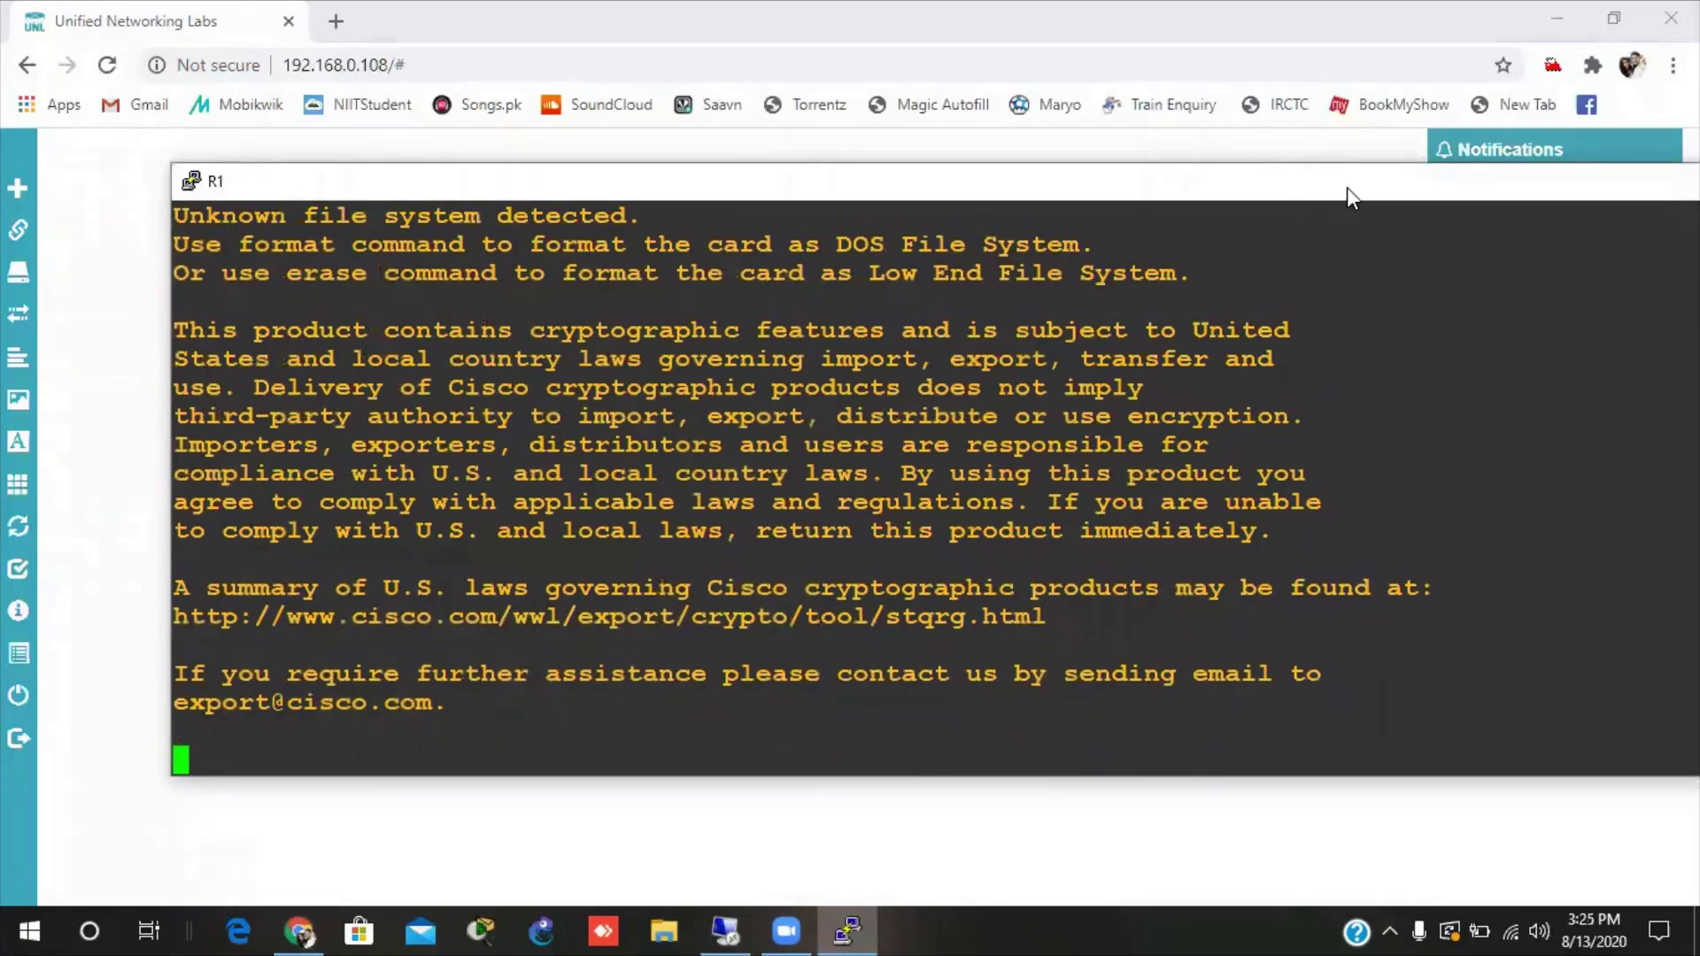
{"action": "double_click", "coordinate": [1347, 187]}
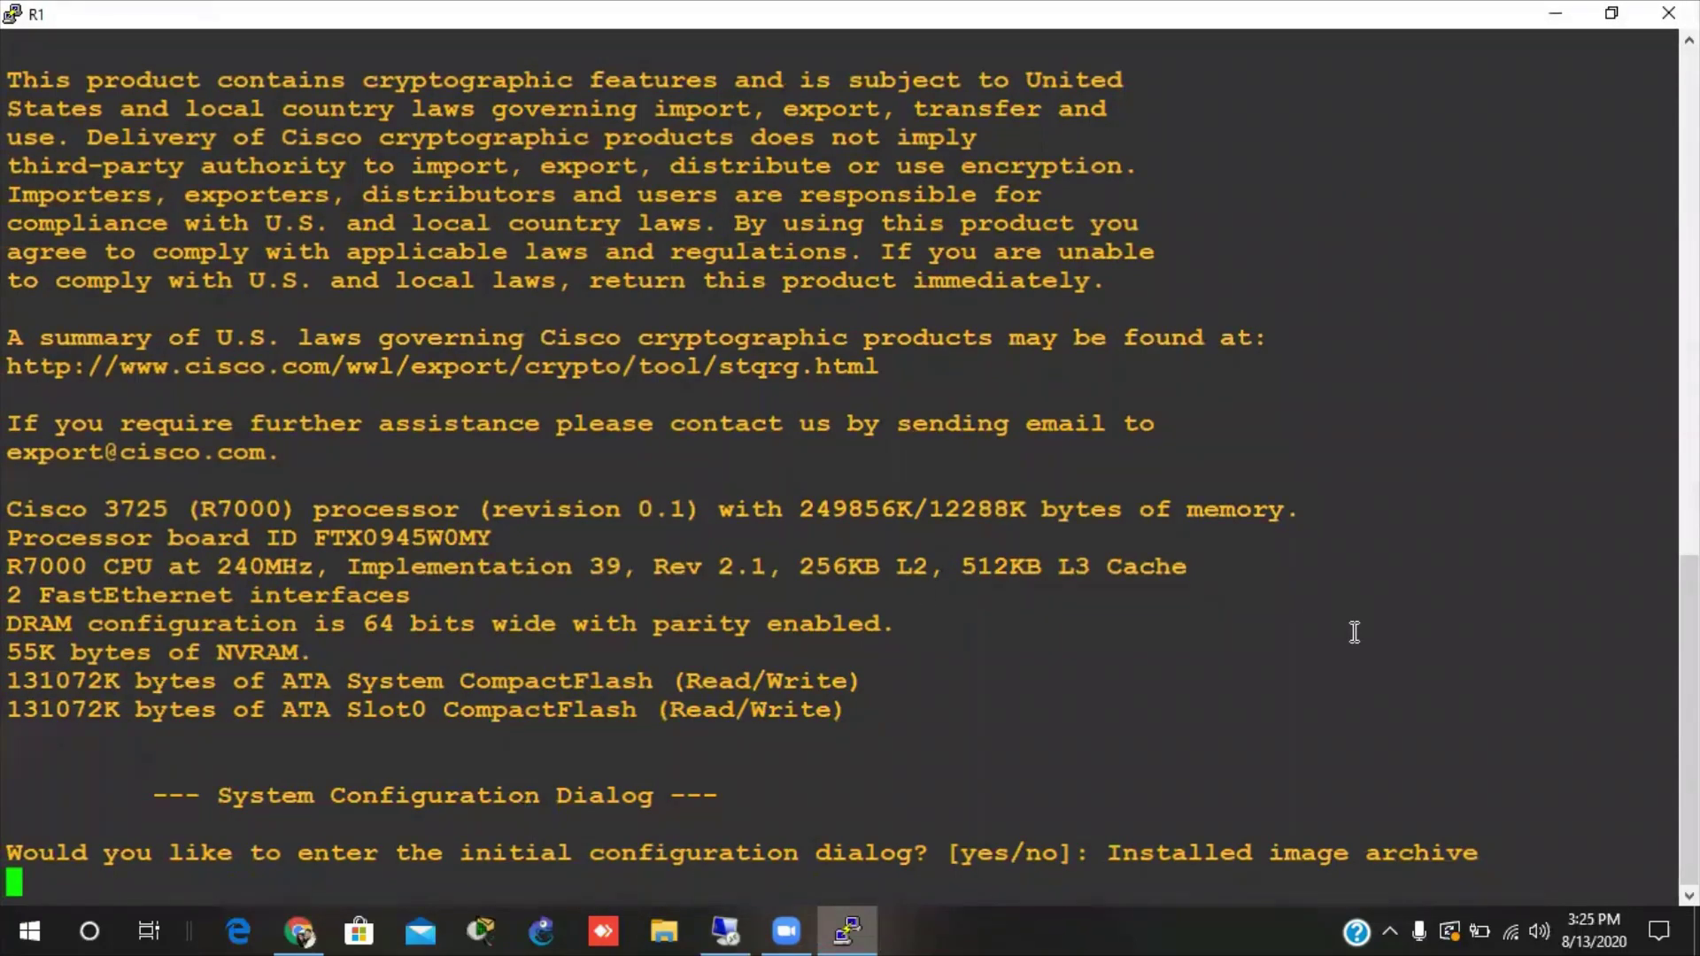
Answer no to the router's initial configuration dialog and bring up the Router> prompt.
{"action": "key", "text": "Return"}
{"action": "key", "text": "Return"}
{"action": "key", "text": "Return"}
{"action": "key", "text": "Return"}
{"action": "key", "text": "Return"}
{"action": "type", "text": "no"}
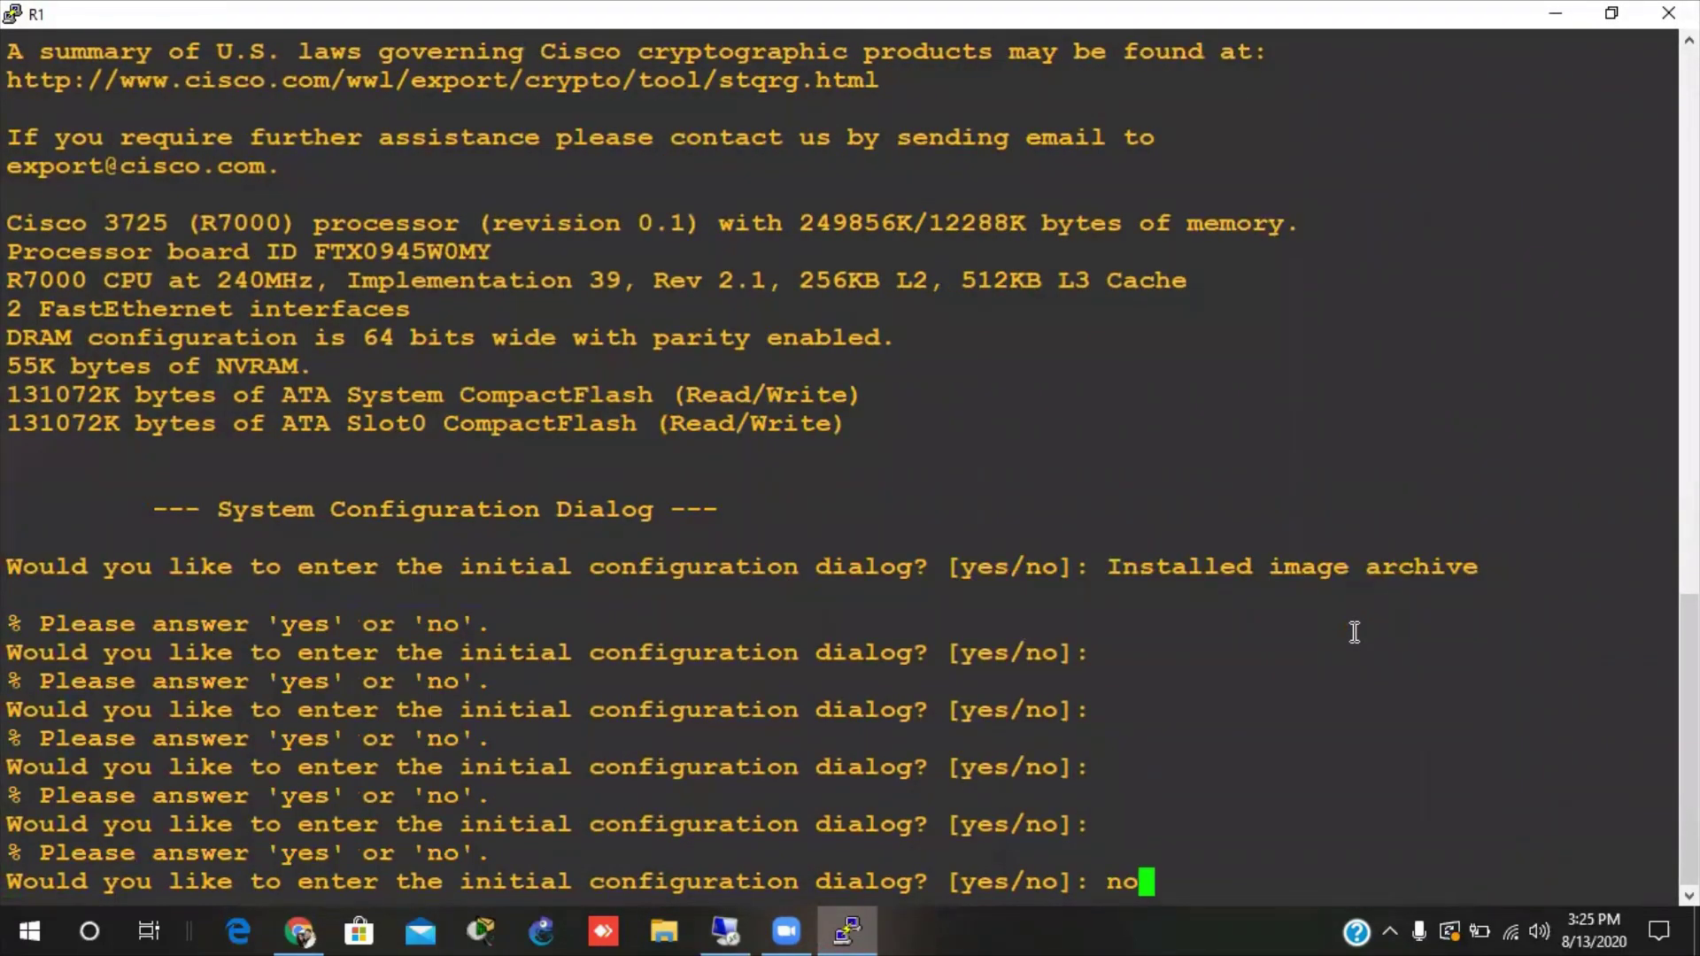
{"action": "key", "text": "Return"}
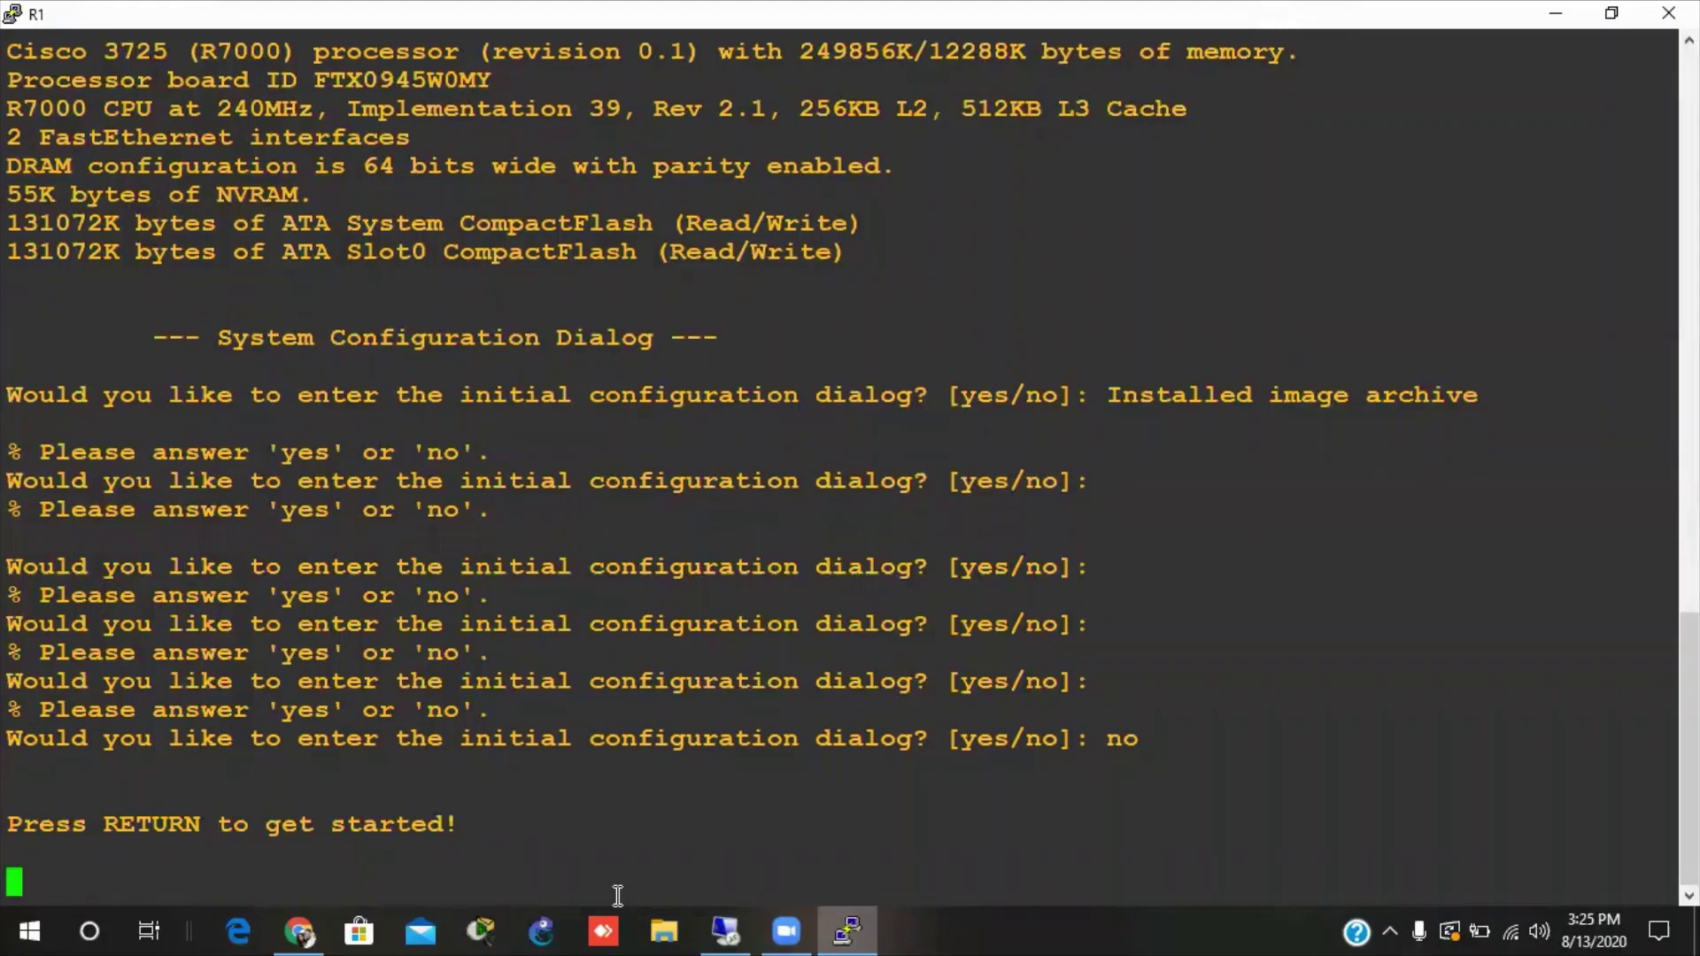
{"action": "key", "text": "Return"}
{"action": "key", "text": "Return"}
{"action": "key", "text": "Return"}
{"action": "key", "text": "Return"}
{"action": "key", "text": "Return"}
{"action": "key", "text": "Return"}
{"action": "key", "text": "Return"}
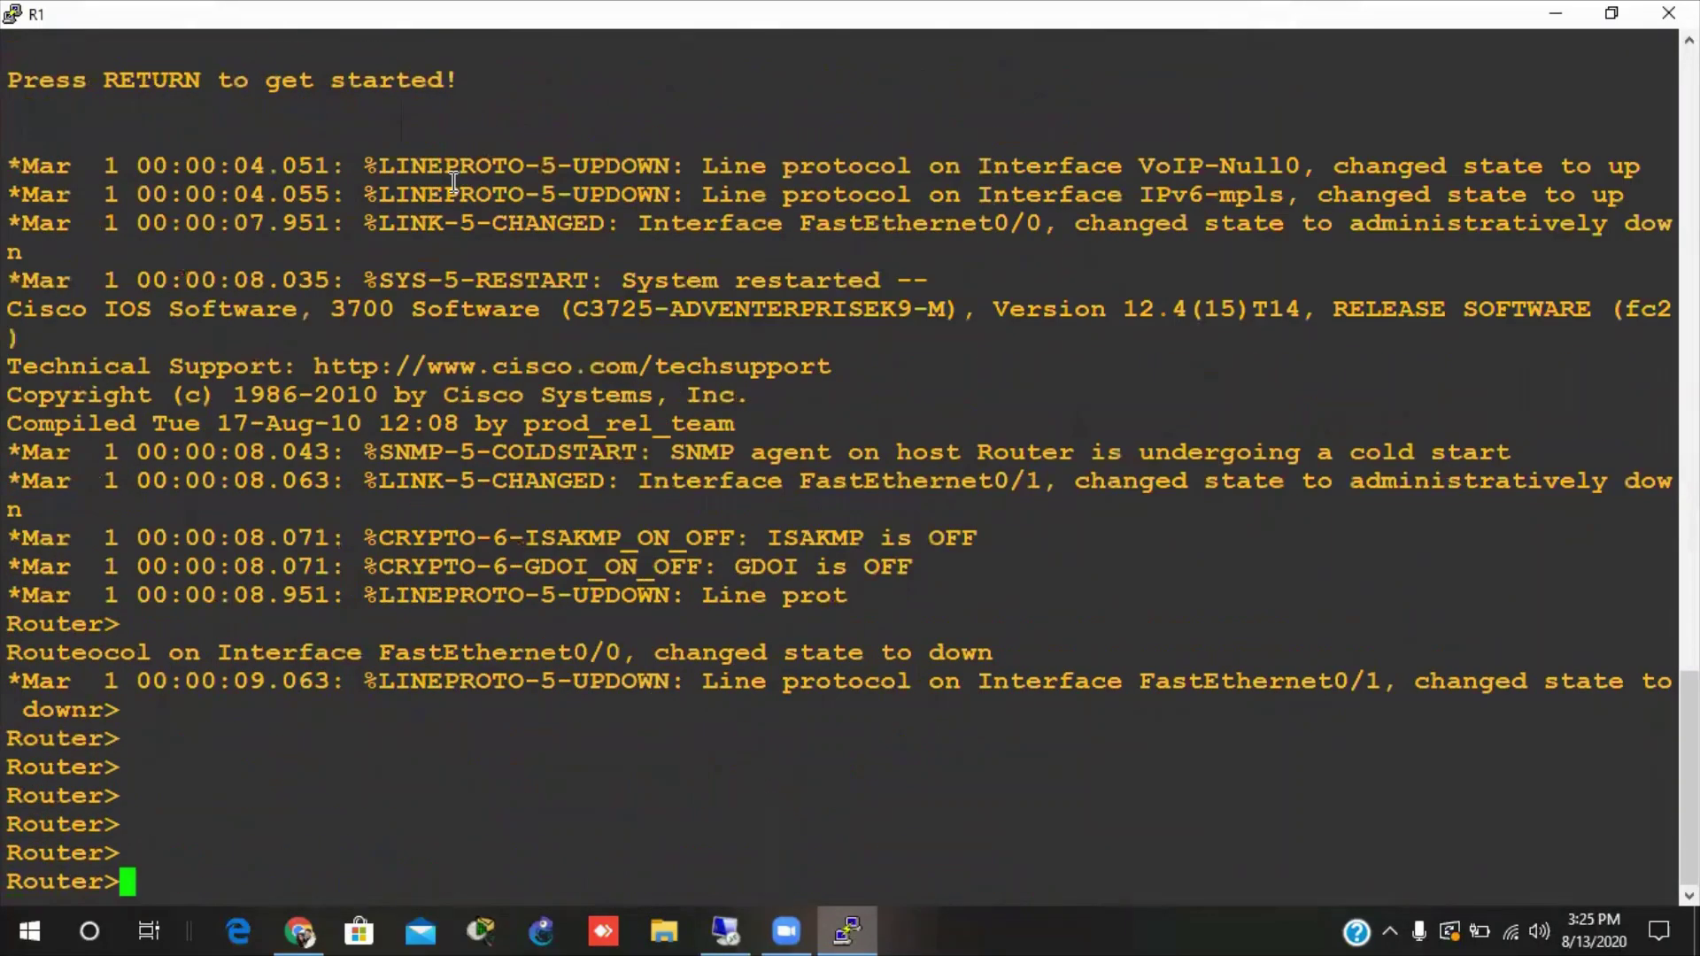
Enter privileged mode with enable and go into global configuration mode with conf t.
{"action": "type", "text": "en"}
{"action": "key", "text": "Tab"}
{"action": "key", "text": "Return"}
{"action": "type", "text": "co"}
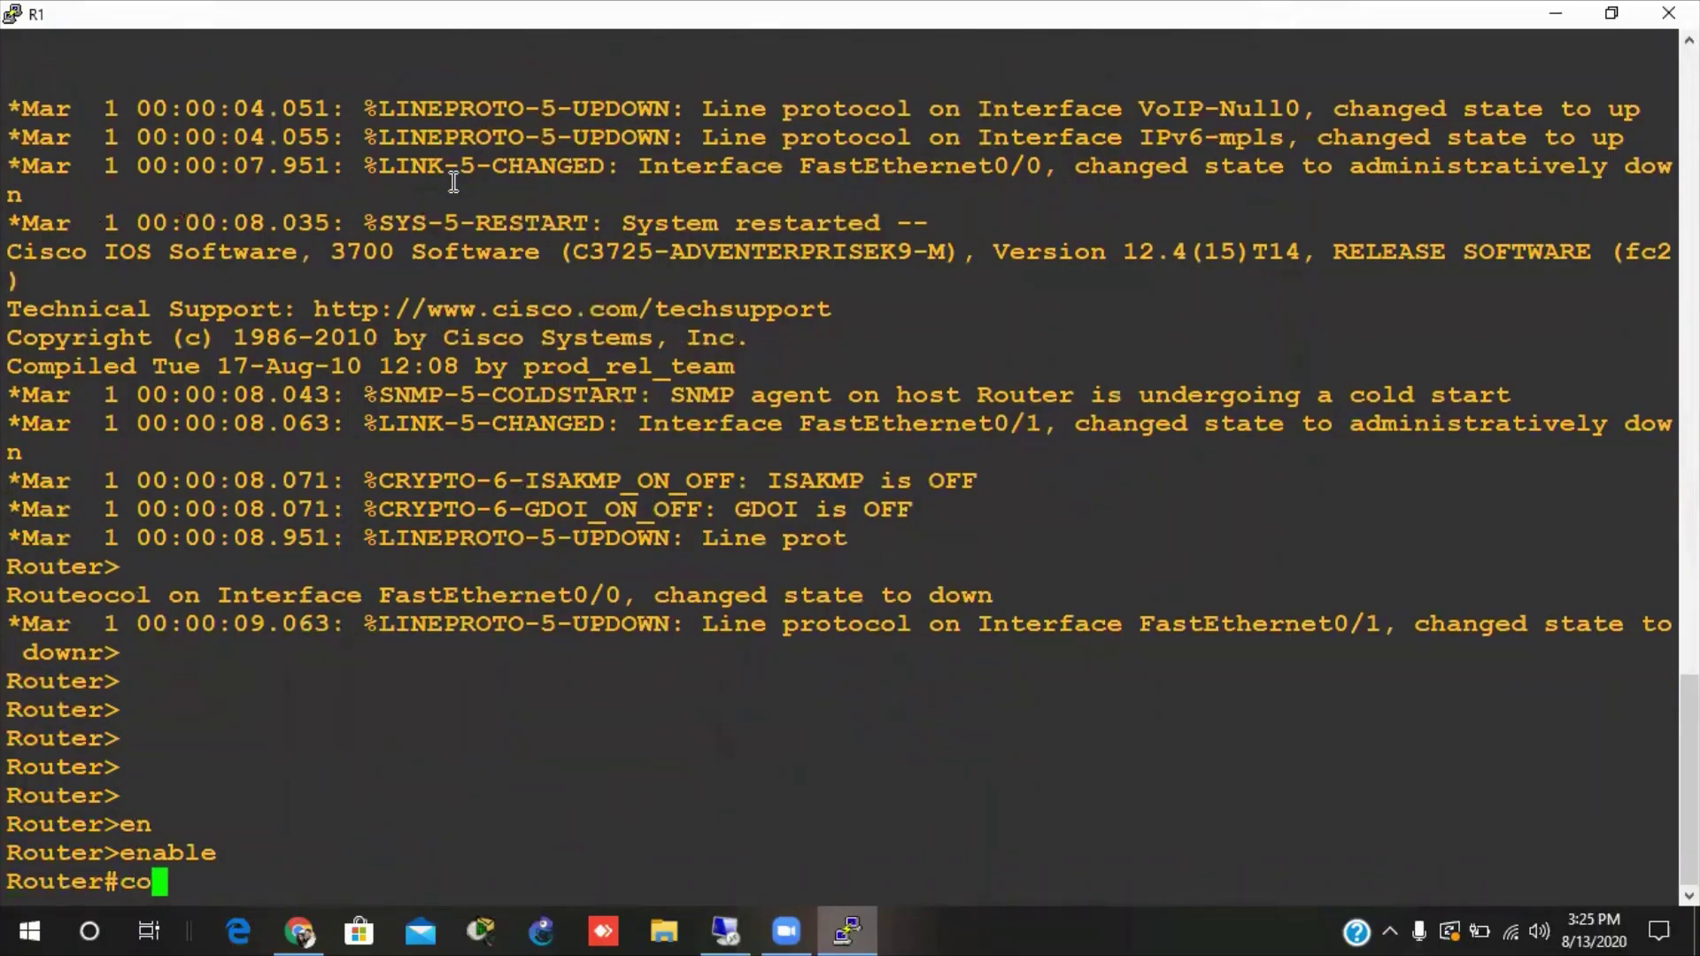
{"action": "type", "text": "nf t"}
{"action": "key", "text": "Return"}
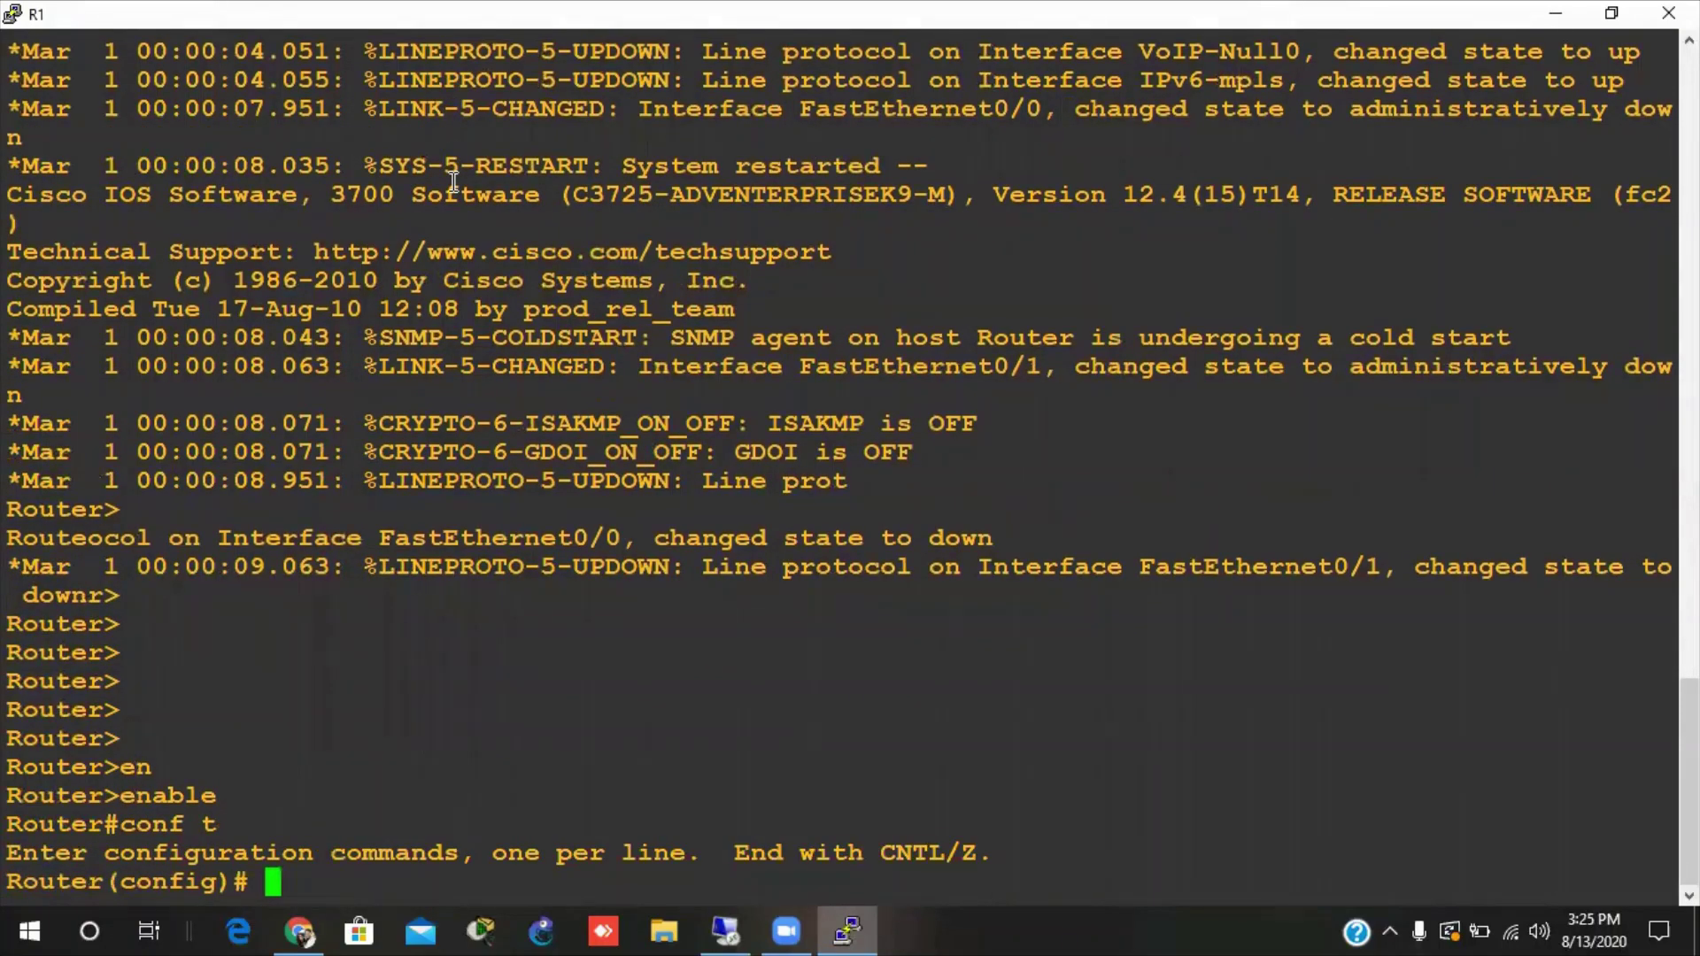
Assign IP address 192.168.10.1 with mask 255.255.255.0 to the router's fastEthernet 0/0 interface, checking the interface label in the topology.
{"action": "type", "text": "int fas"}
{"action": "key", "text": "Tab"}
{"action": "type", "text": "0/0"}
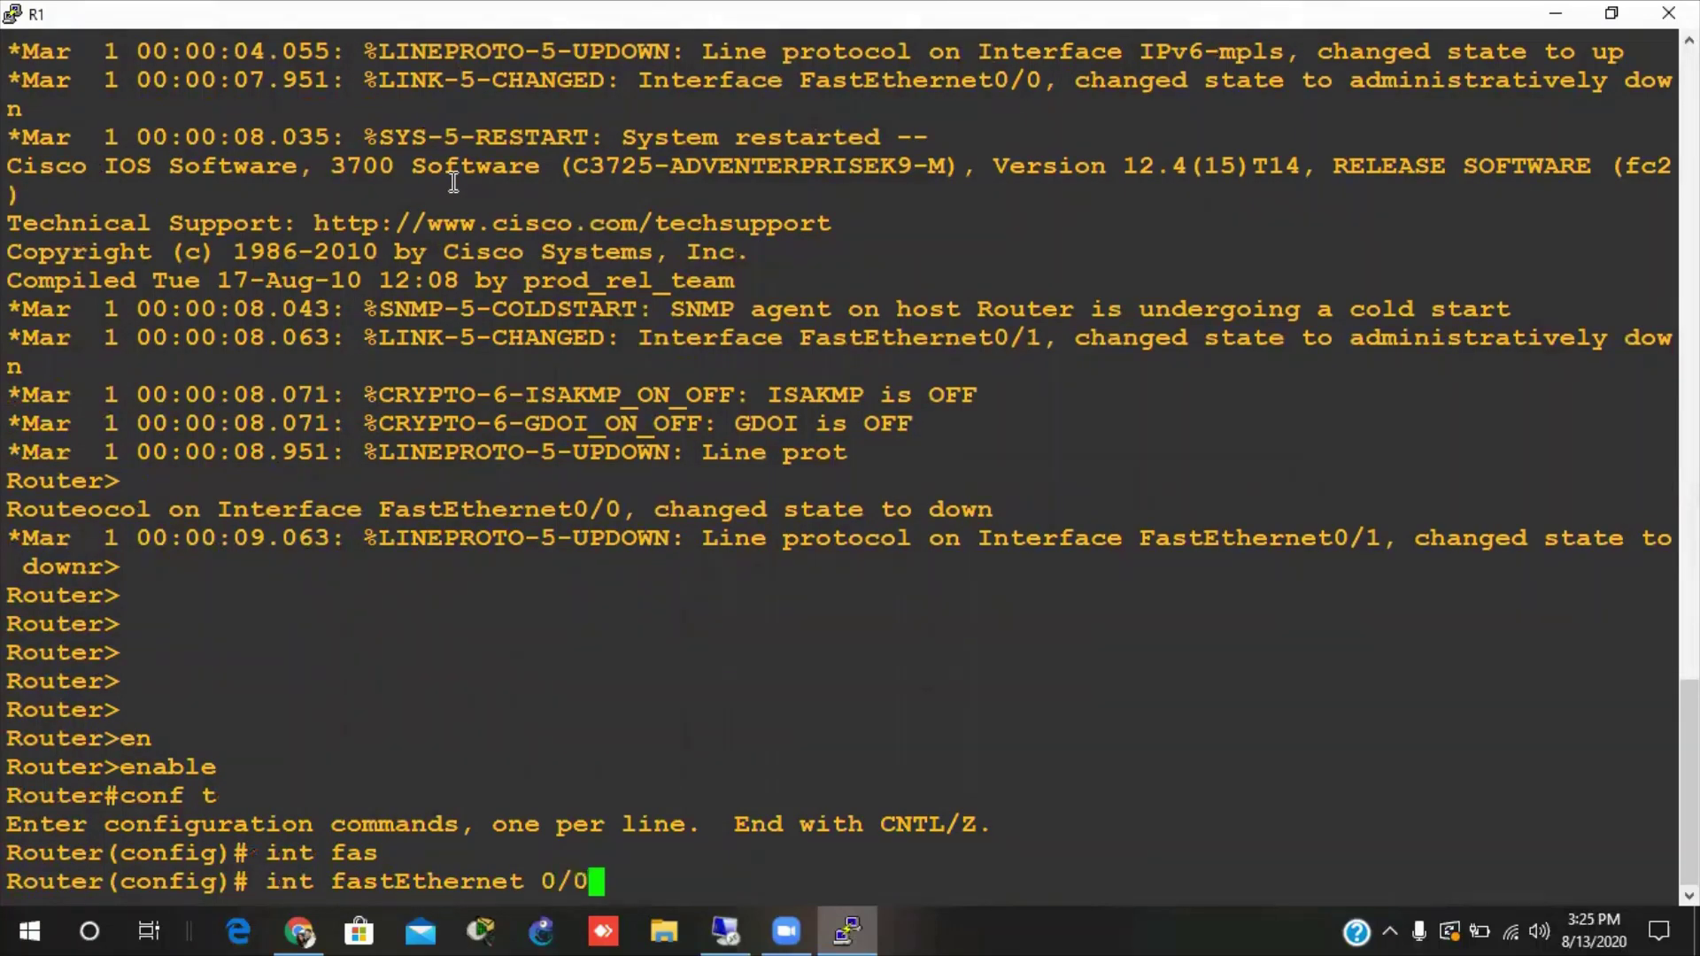
{"action": "key", "text": "Return"}
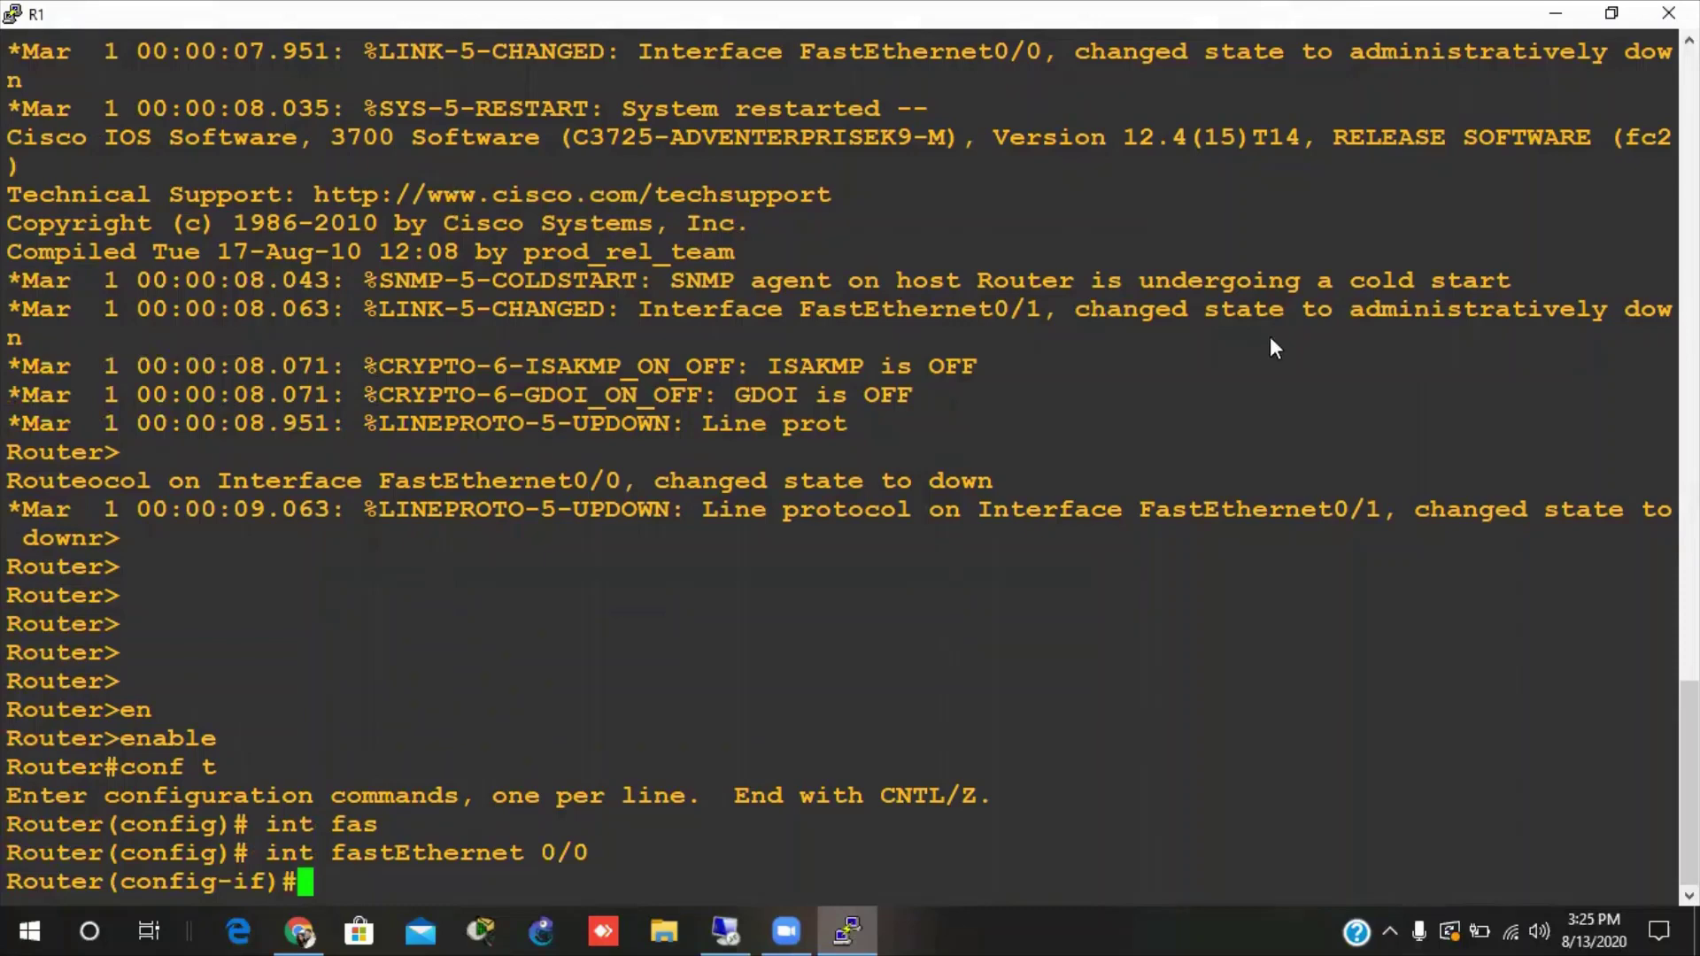
{"action": "left_click_drag", "start_coordinate": [831, 18], "coordinate": [832, 354]}
{"action": "left_click_drag", "start_coordinate": [848, 412], "coordinate": [849, 503]}
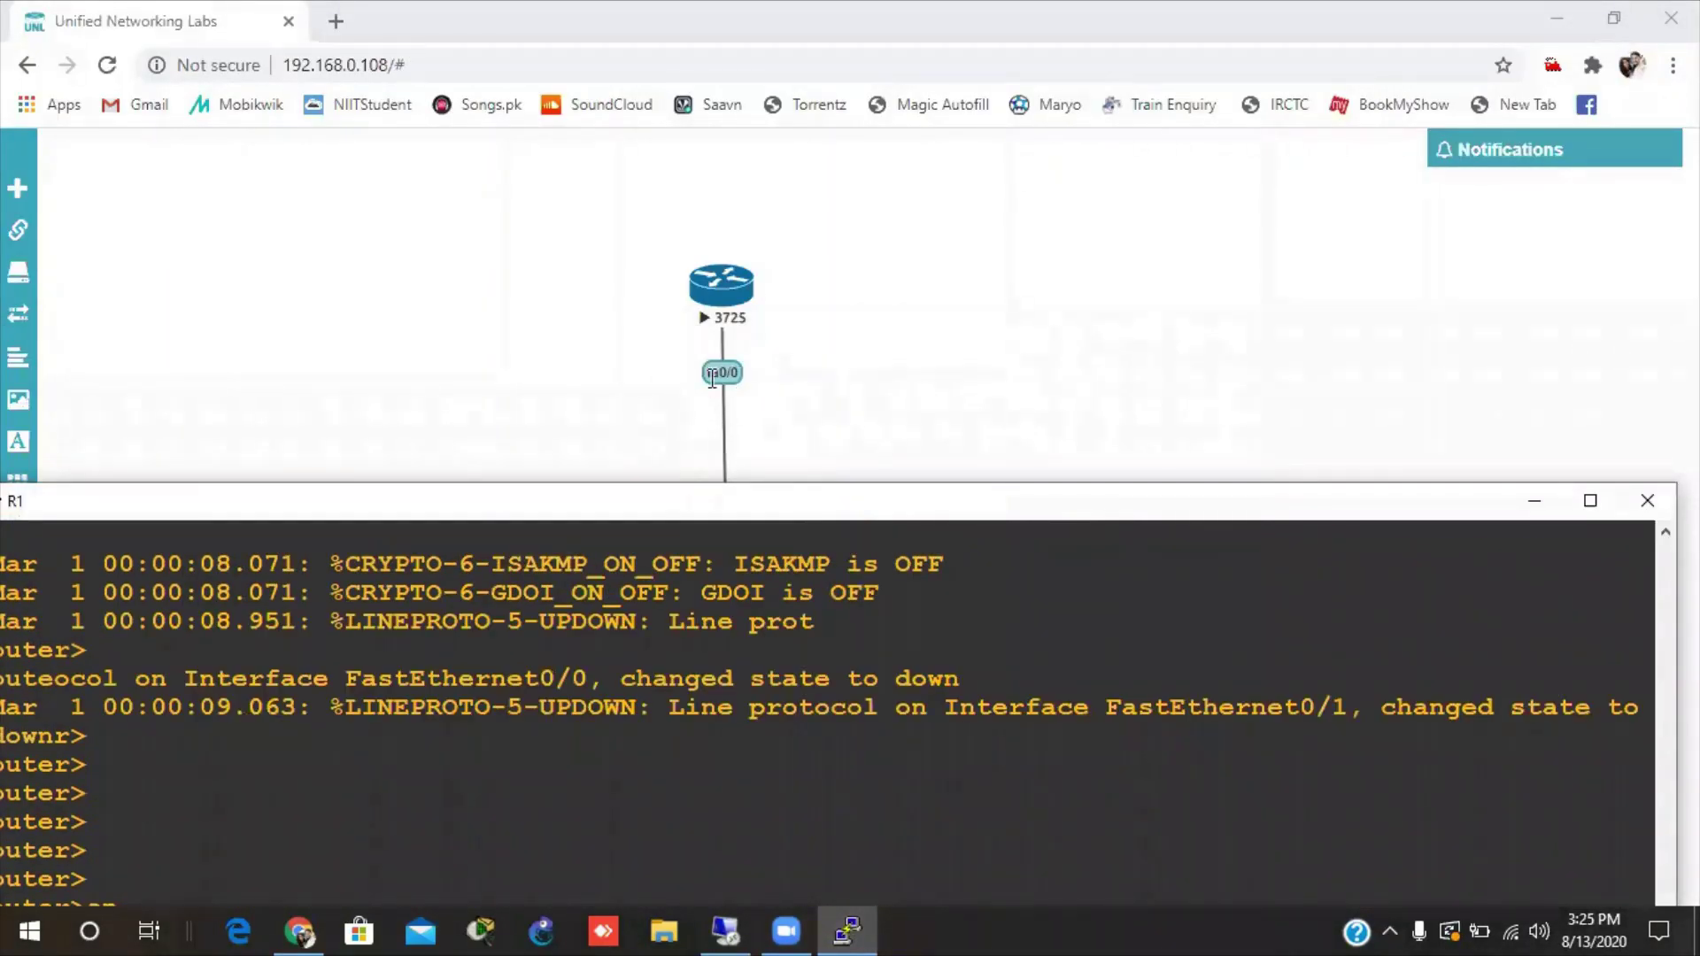
{"action": "double_click", "coordinate": [893, 499]}
{"action": "type", "text": "i"}
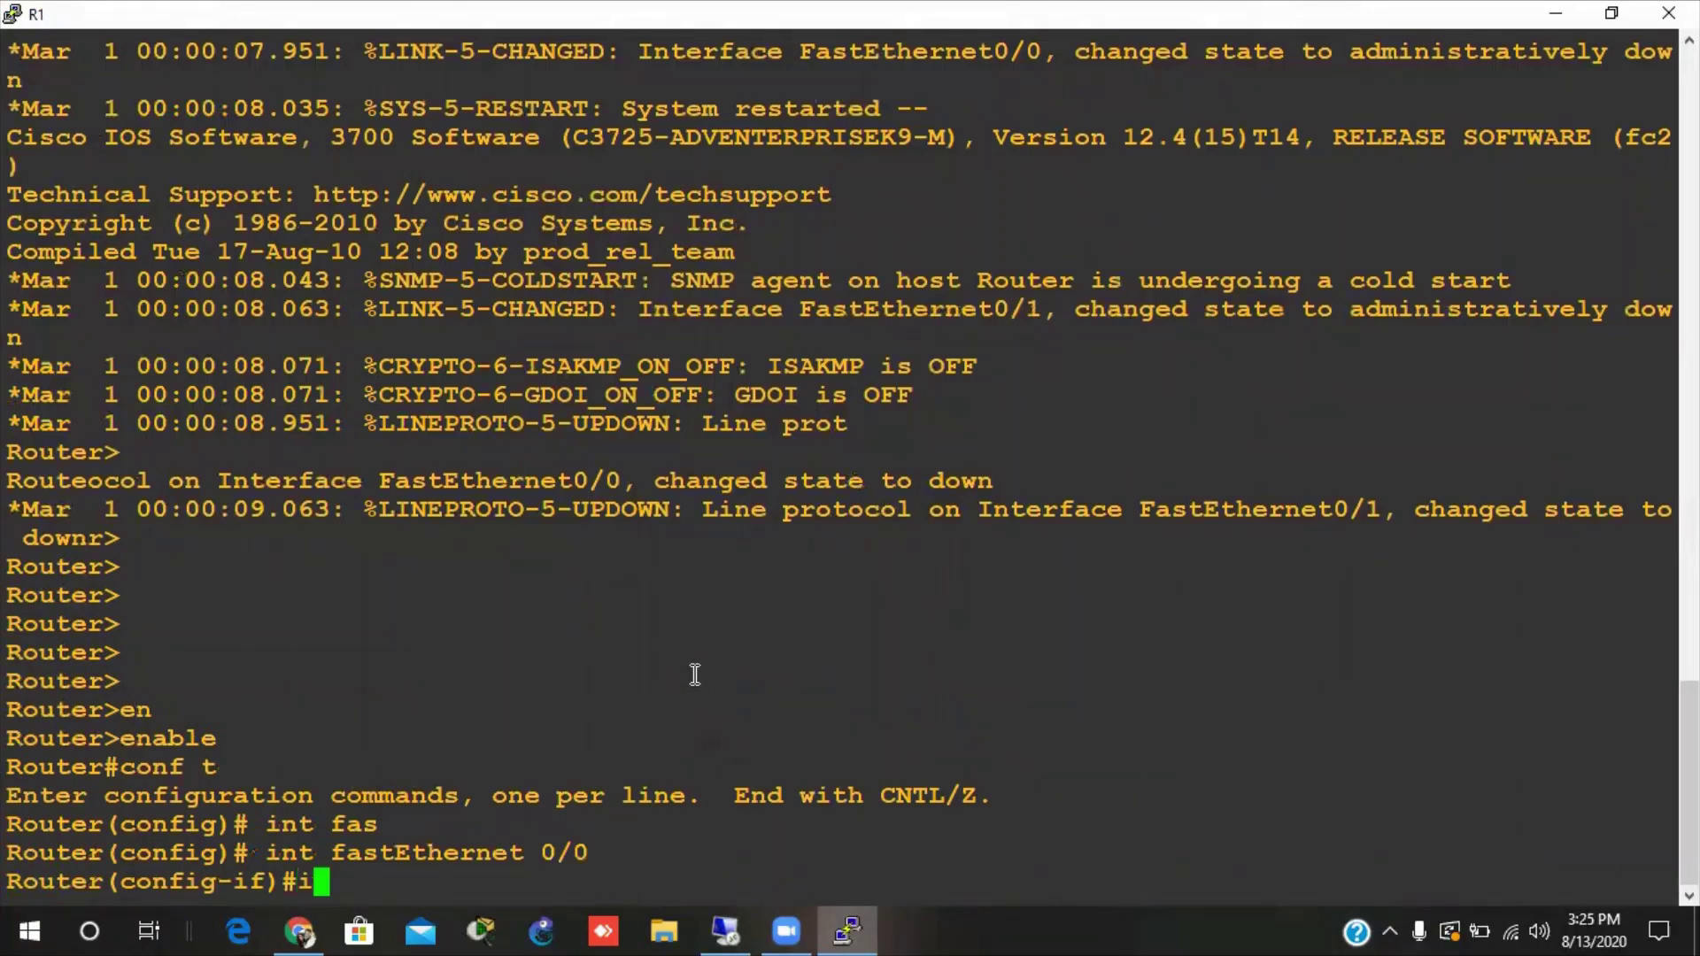
{"action": "type", "text": "p add"}
{"action": "key", "text": "Tab"}
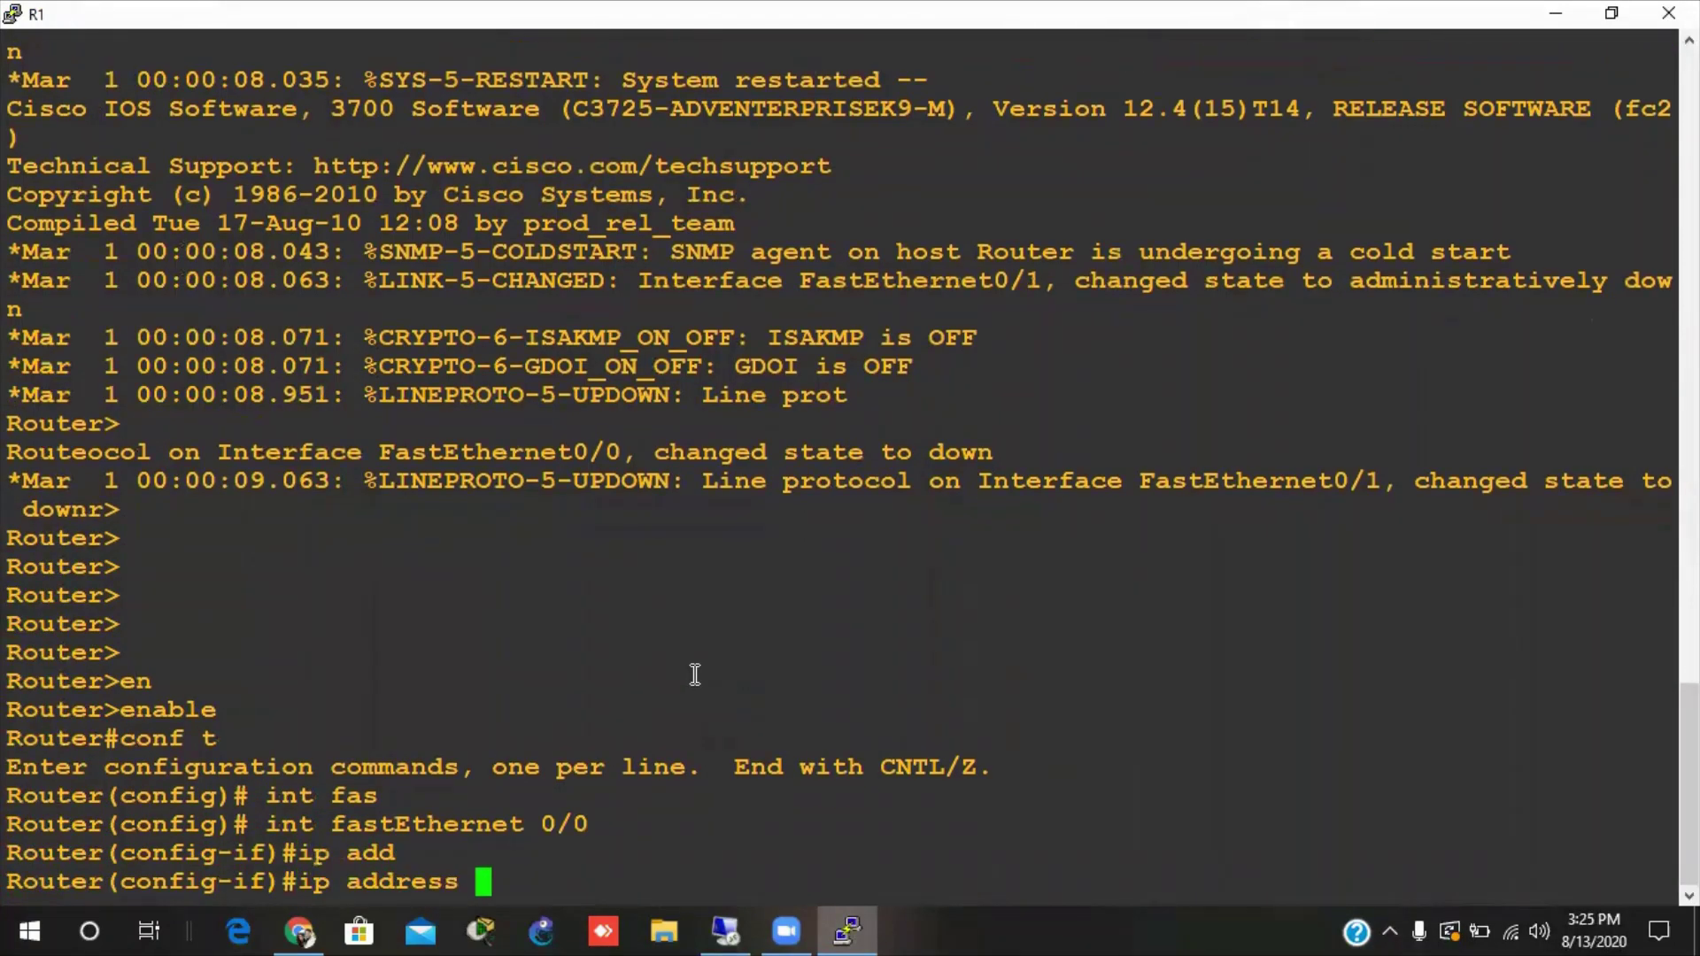
{"action": "type", "text": "192.168.1"}
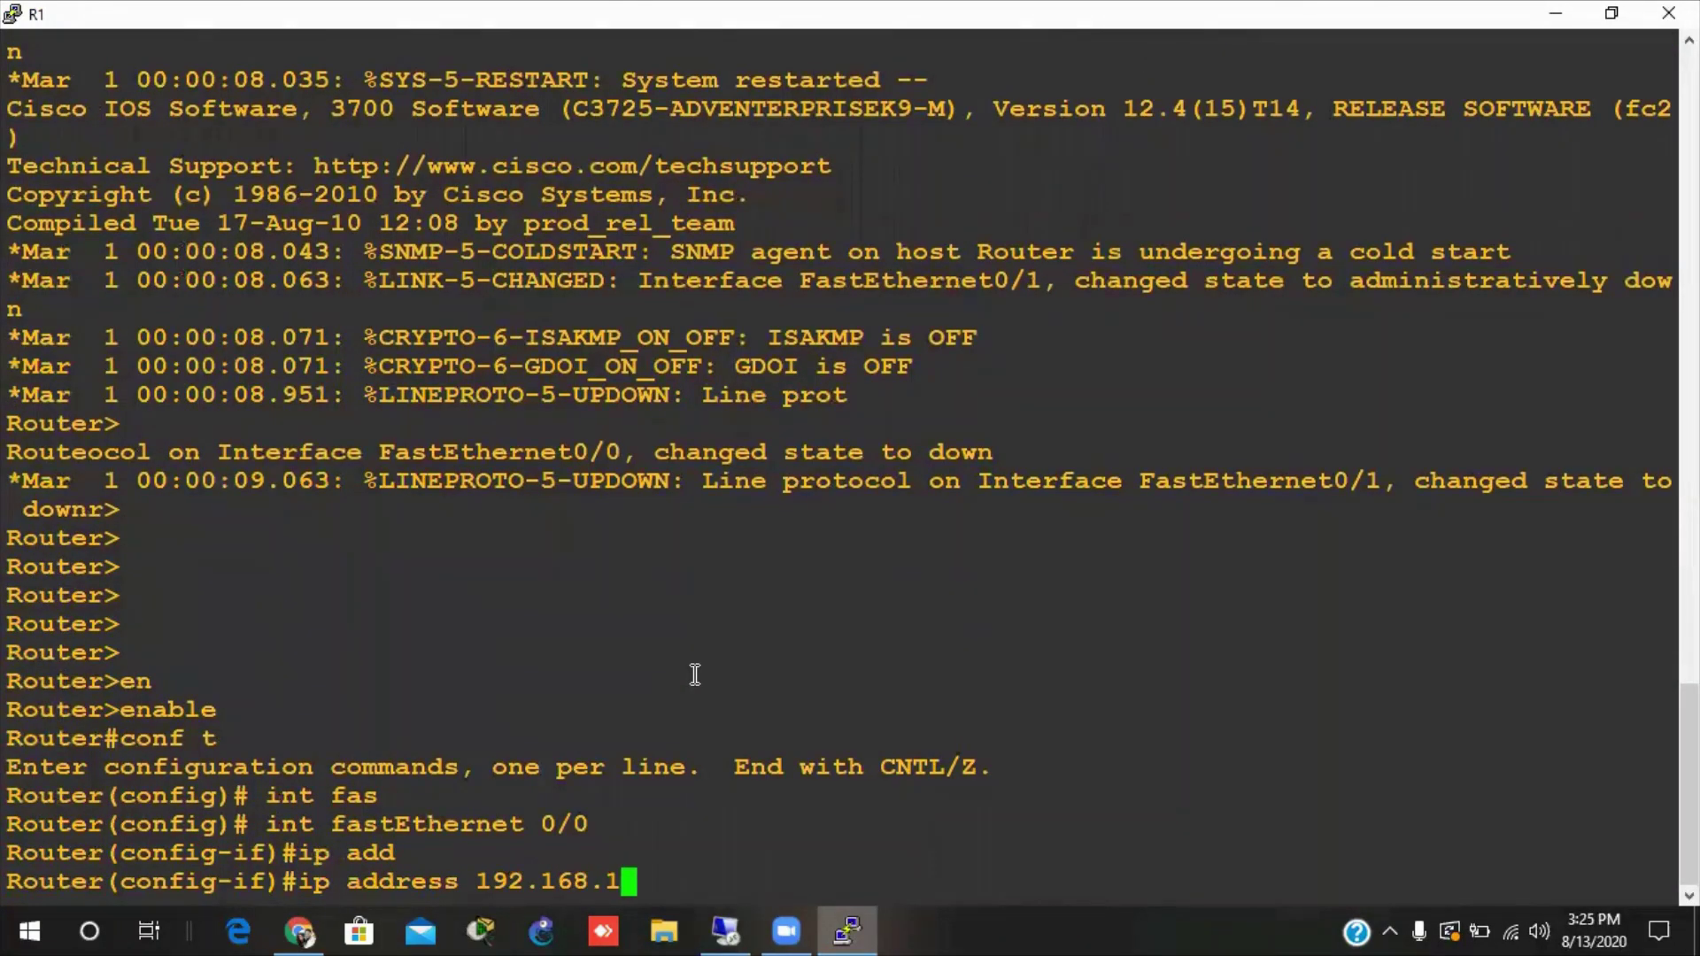
{"action": "type", "text": "0.1 255."}
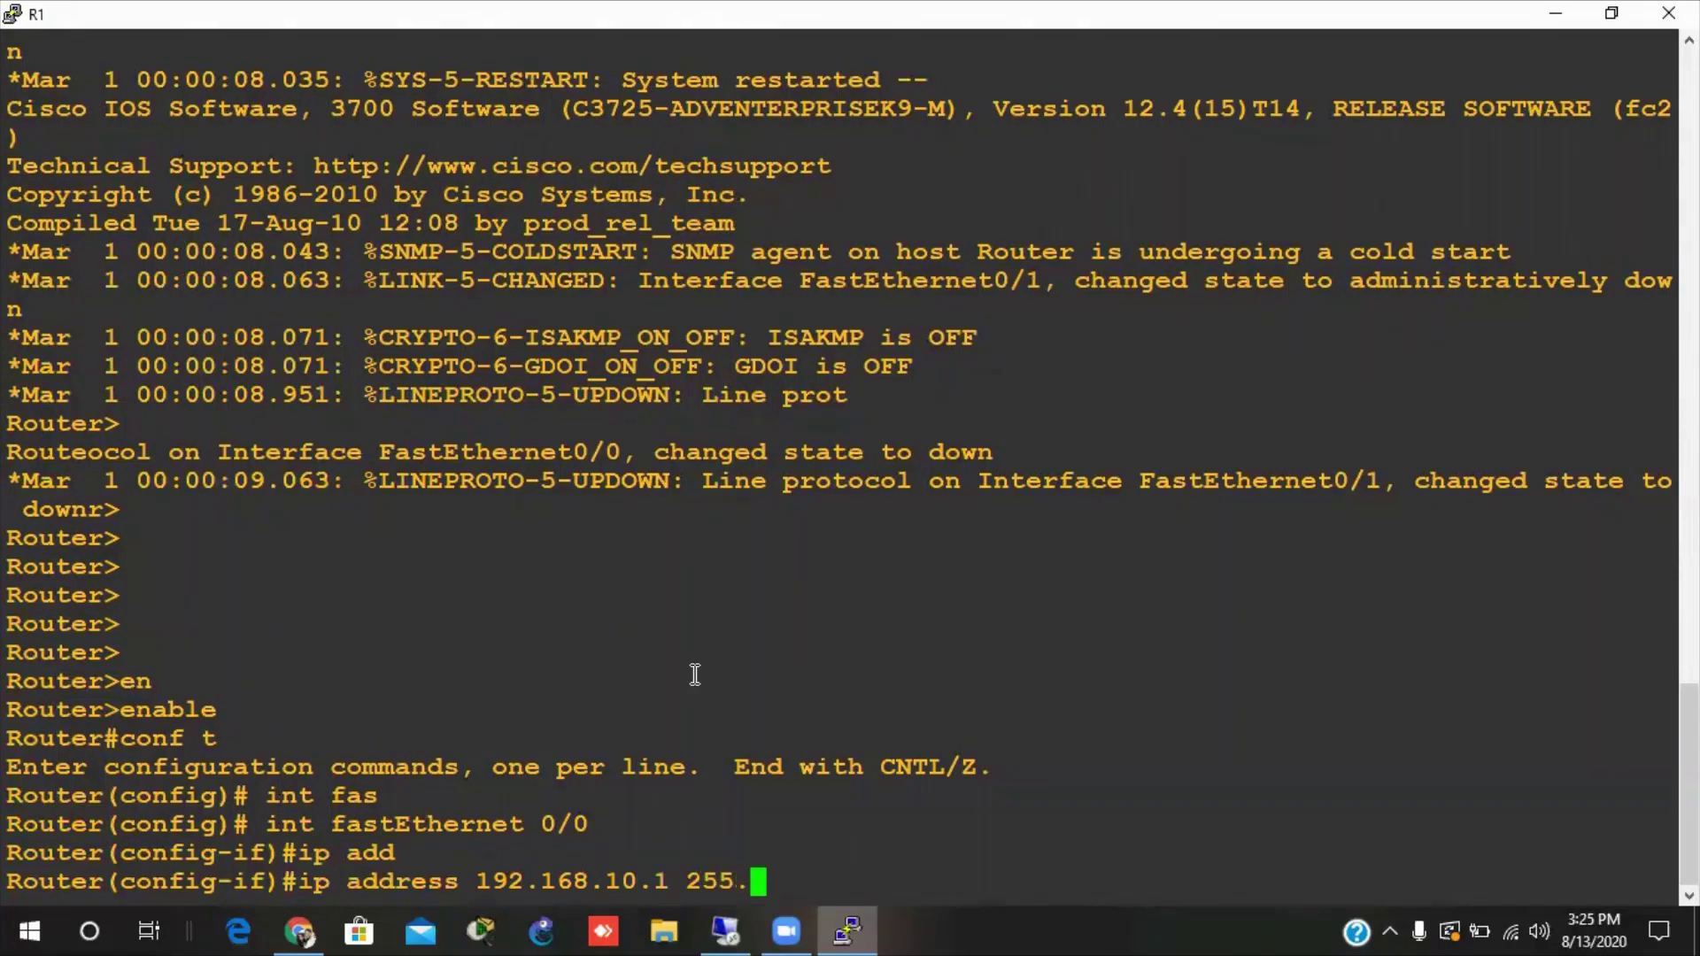
{"action": "type", "text": "255.255.0"}
{"action": "key", "text": "Return"}
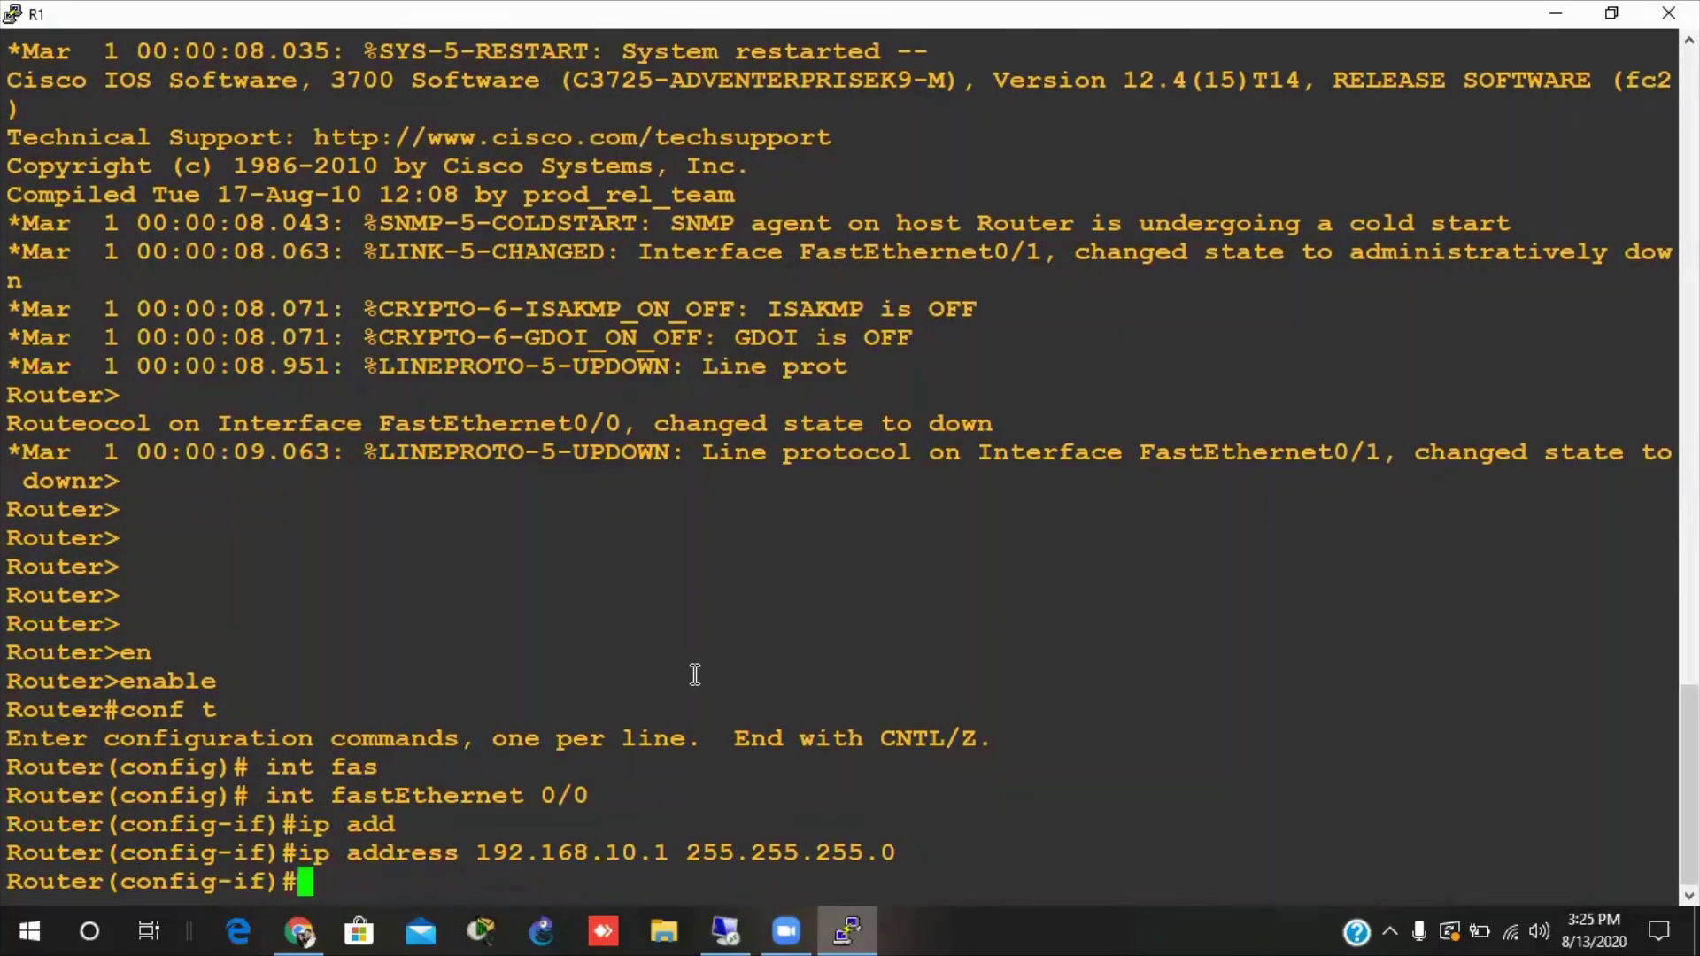
Enable the fastEthernet 0/0 interface with no shutdown and exit back to the privileged prompt.
{"action": "type", "text": "no sh"}
{"action": "key", "text": "Tab"}
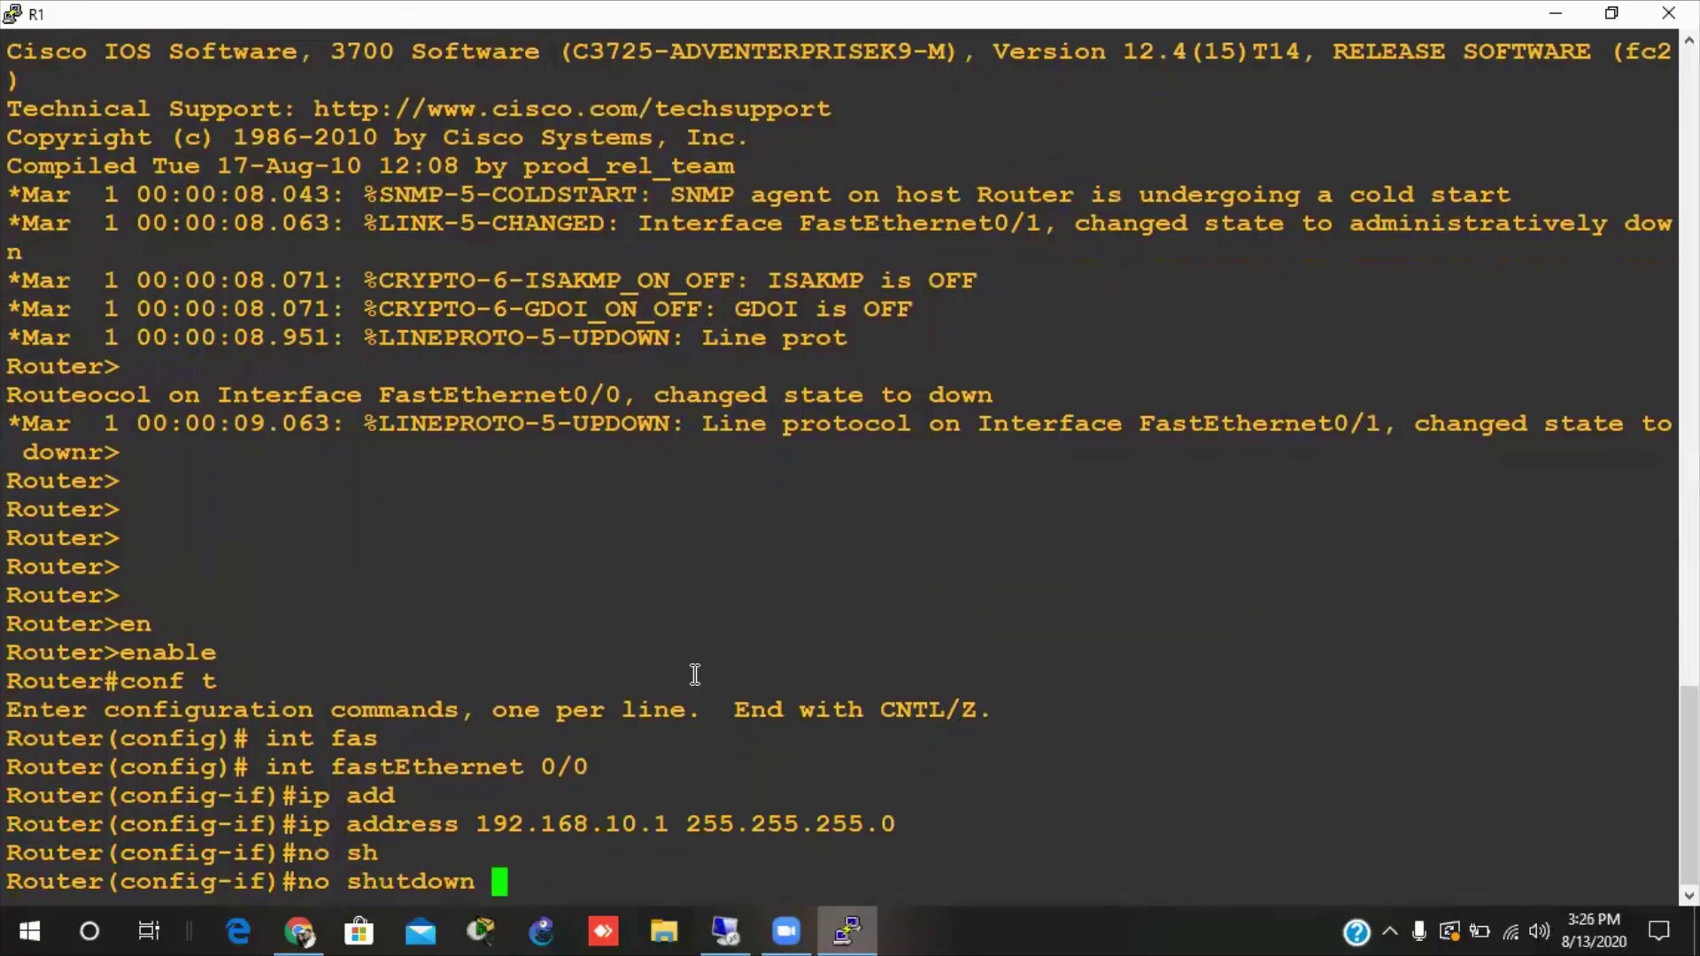
{"action": "key", "text": "Return"}
{"action": "type", "text": "exit"}
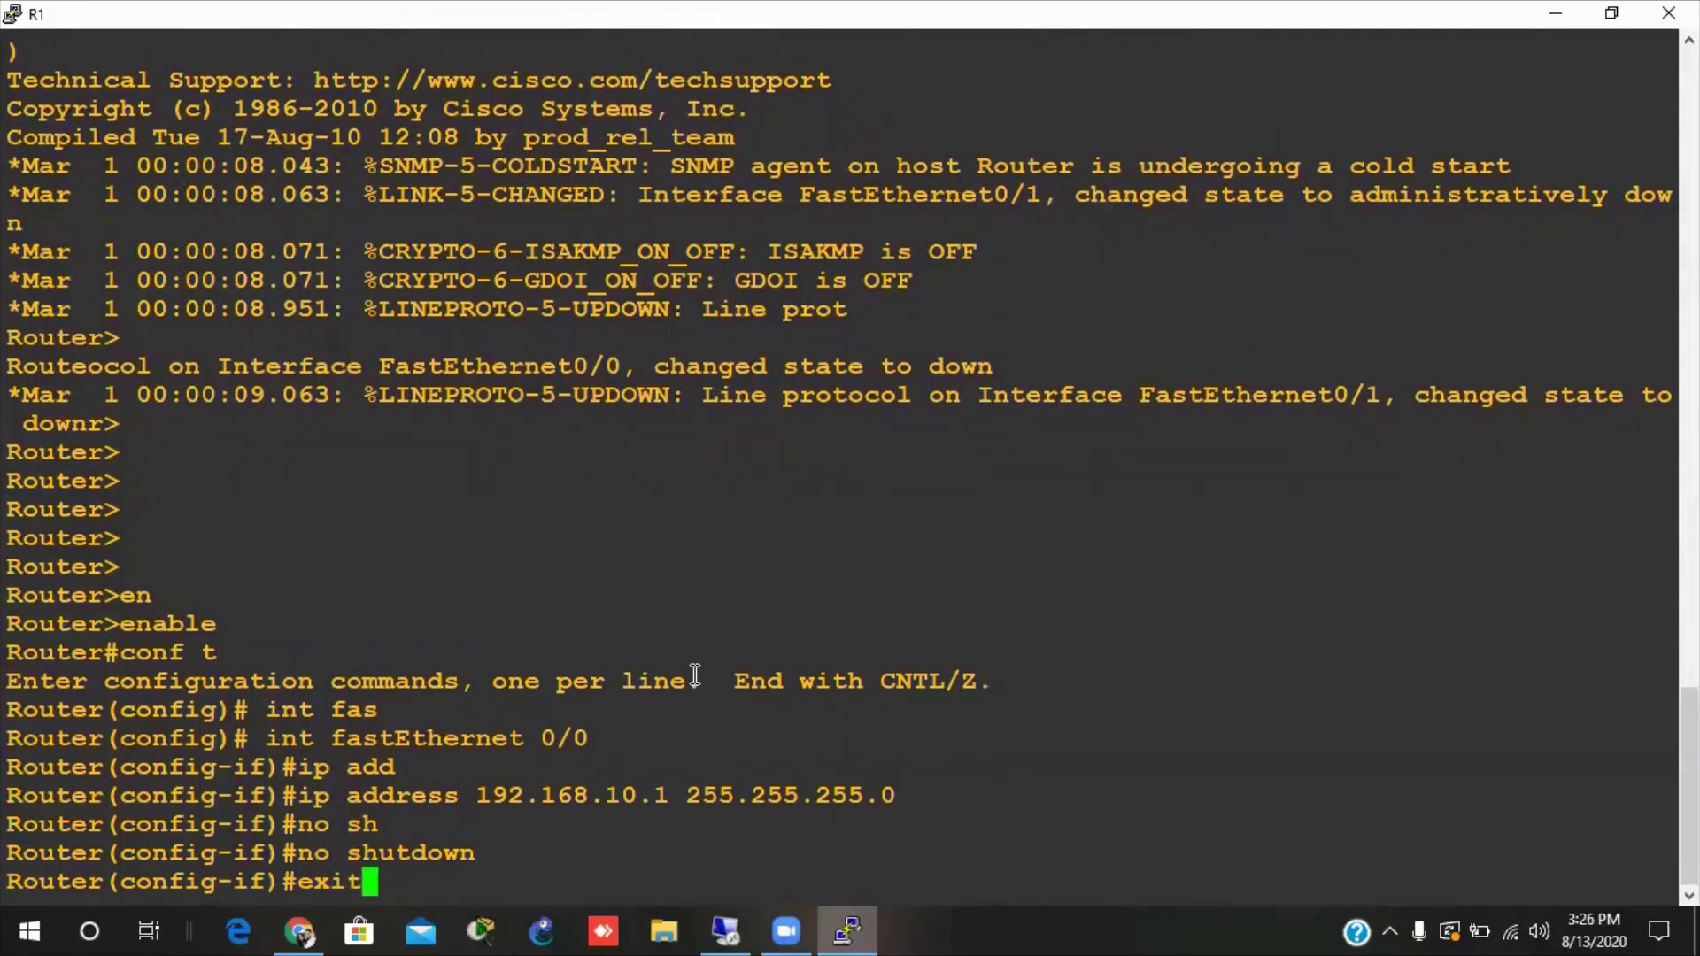
{"action": "key", "text": "Return"}
{"action": "type", "text": "exit"}
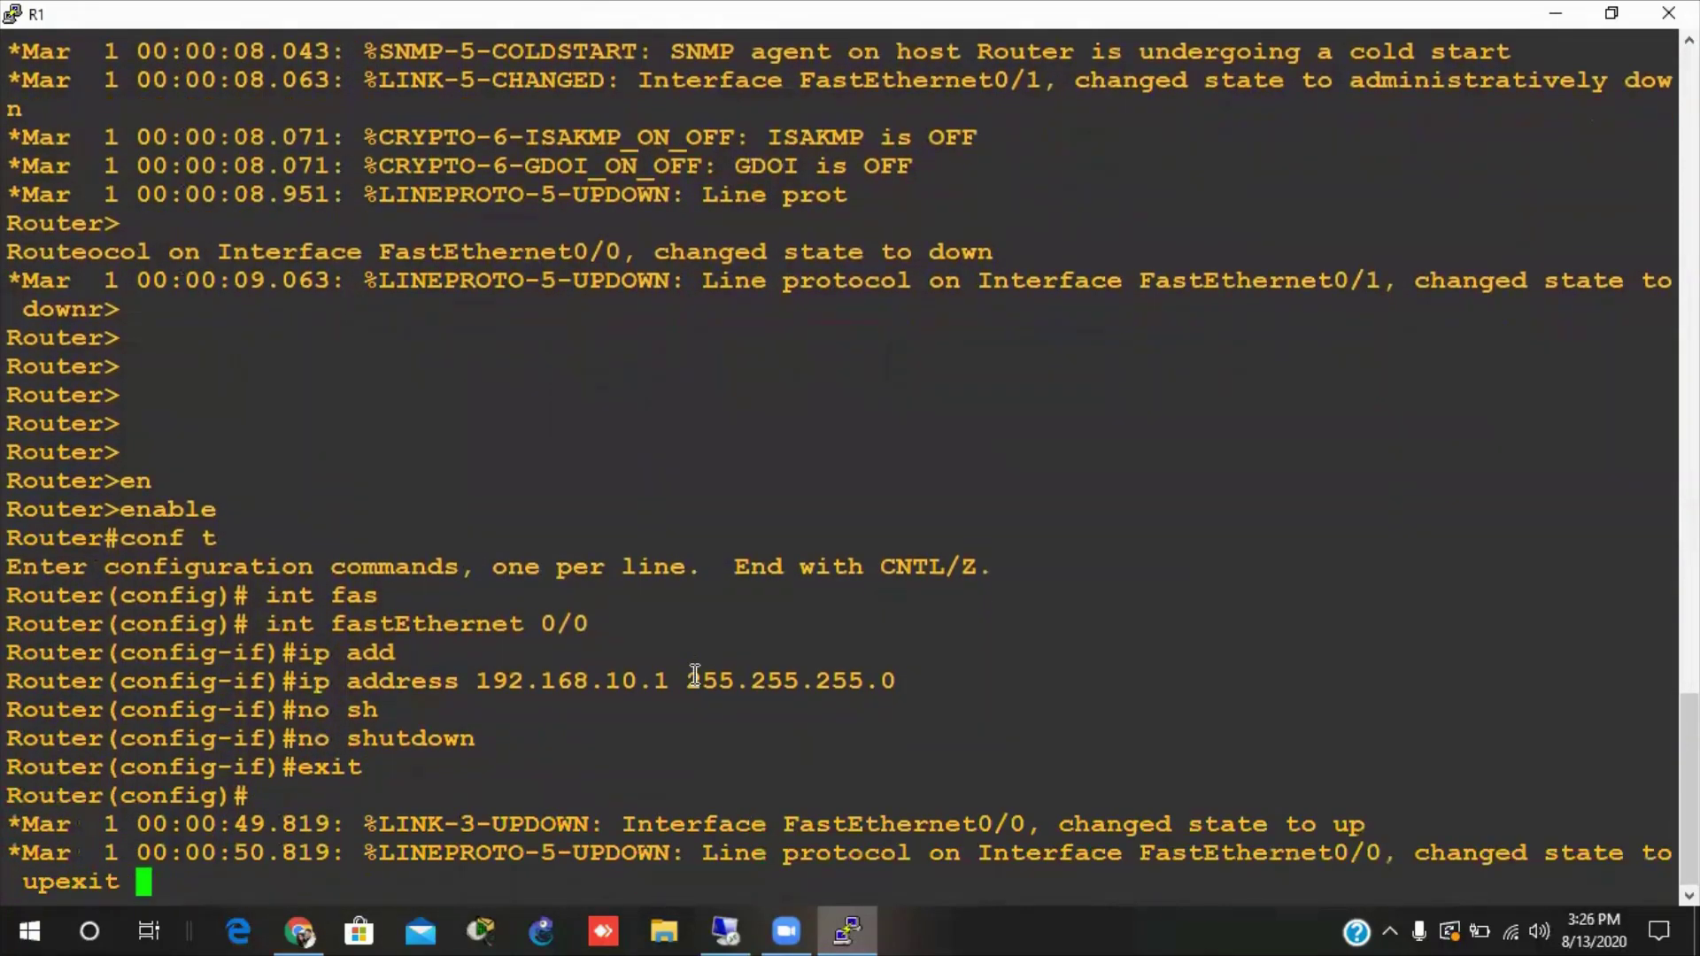
{"action": "key", "text": "Return"}
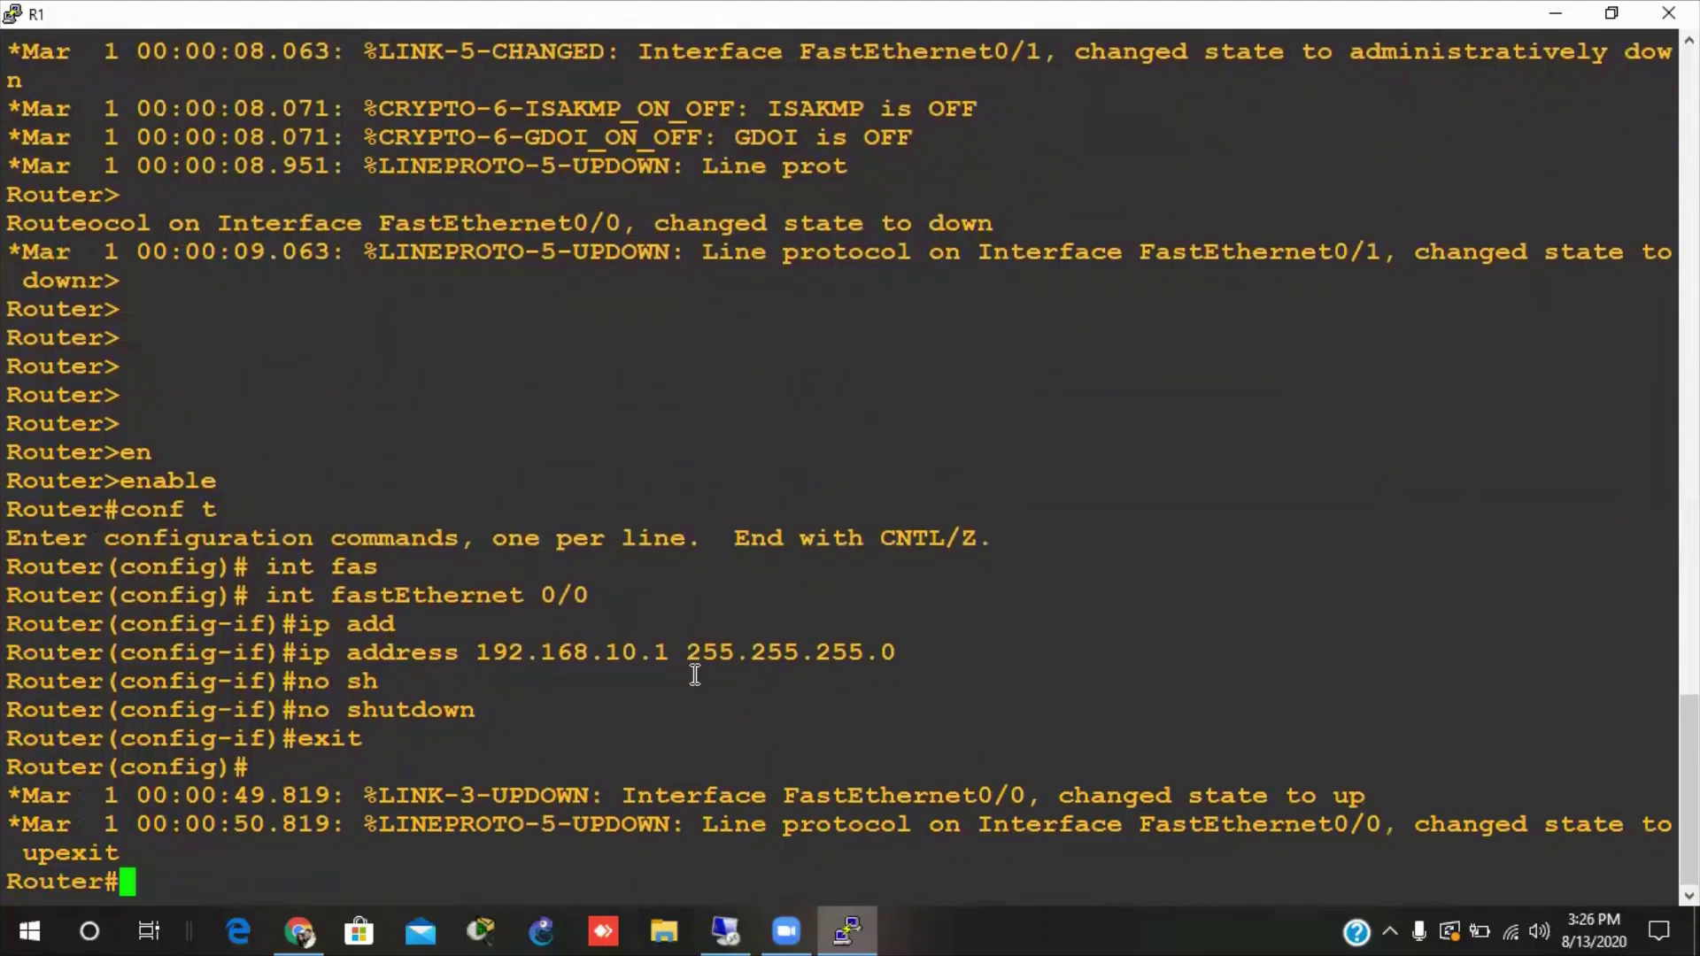